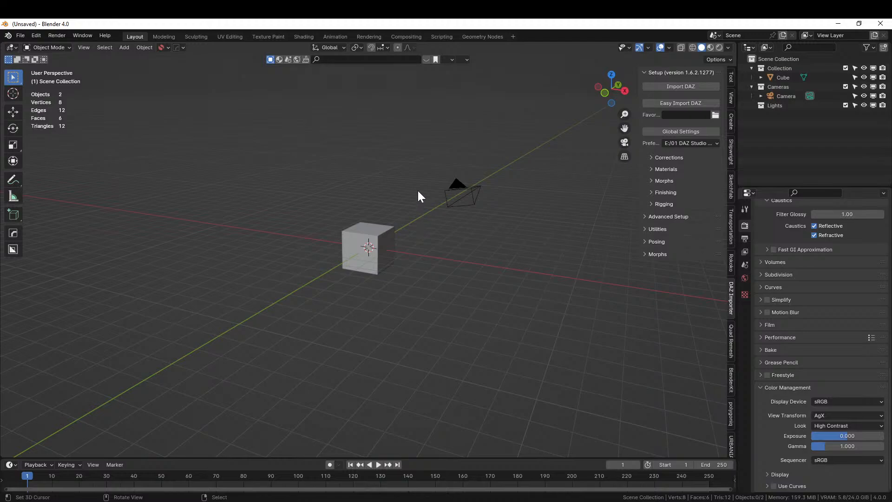
- Delete the default cube from the scene
middle_click_drag(418, 195, 451, 228)
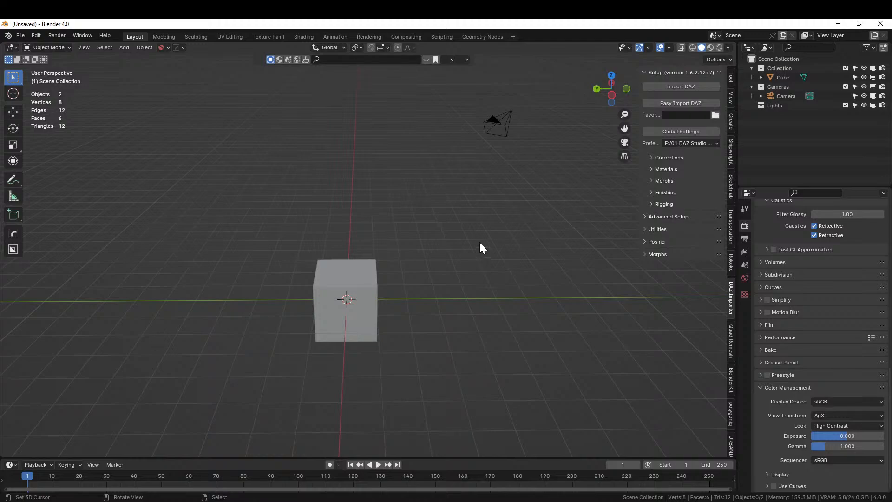
middle_click_drag(425, 294, 395, 312)
left_click(369, 244)
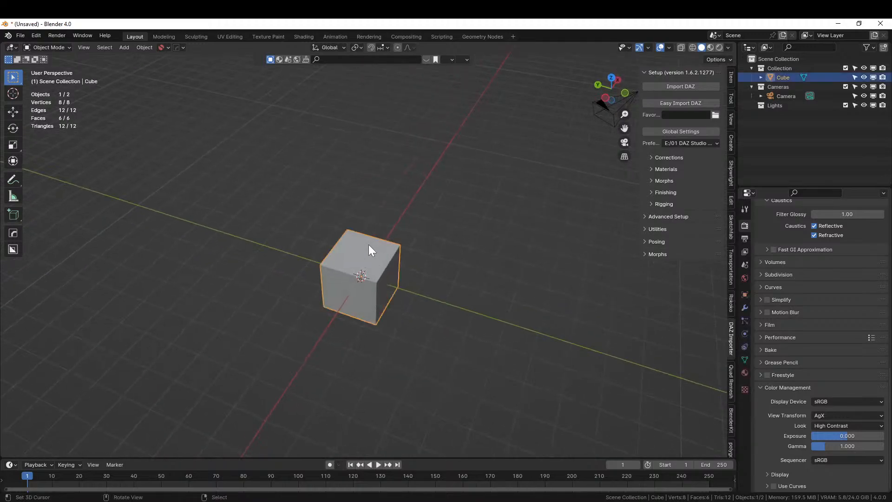
key("Delete")
middle_click_drag(369, 245, 423, 227)
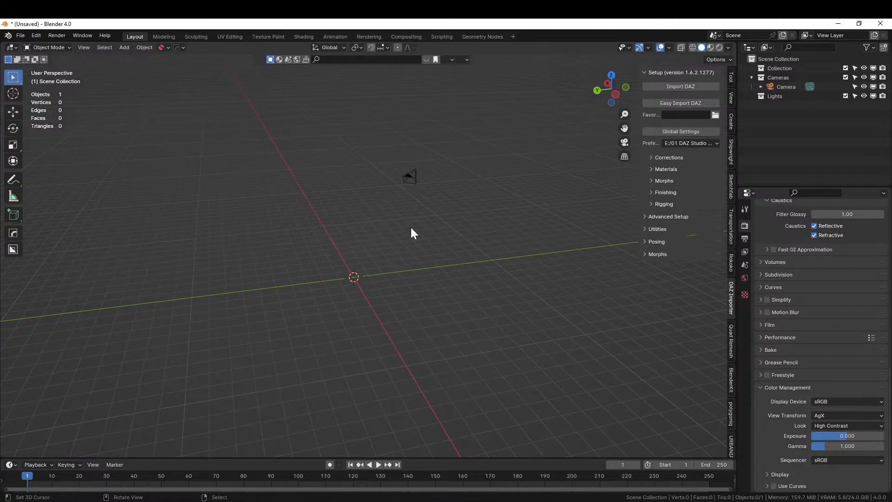
- Add a Random Starship mesh at the scene origin and apply the angular operator preset
middle_click_drag(430, 231, 380, 271)
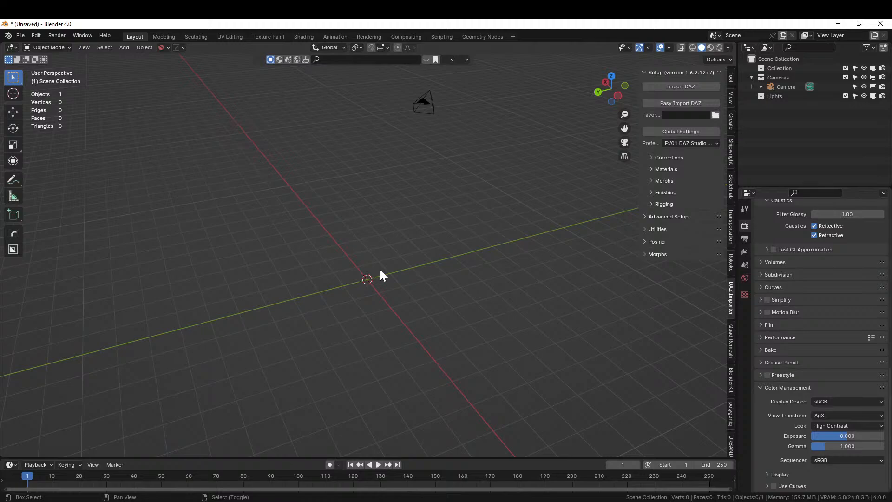
key("shift+a")
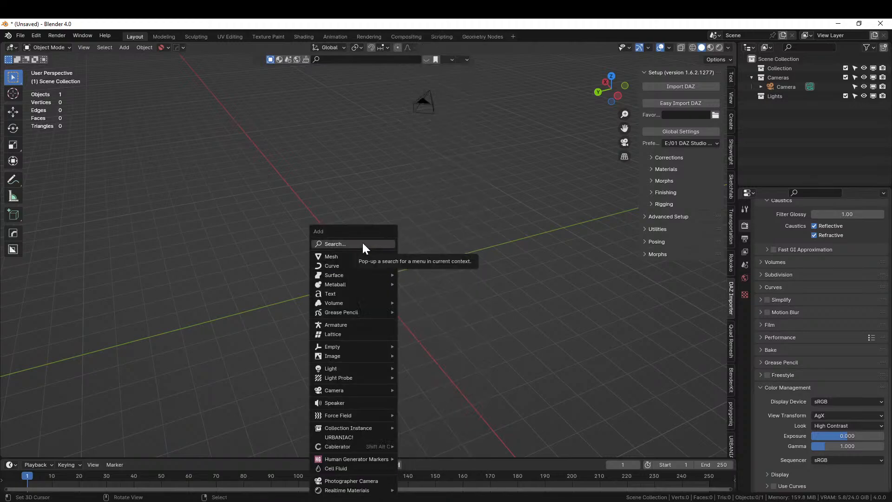
mouse_move(336, 256)
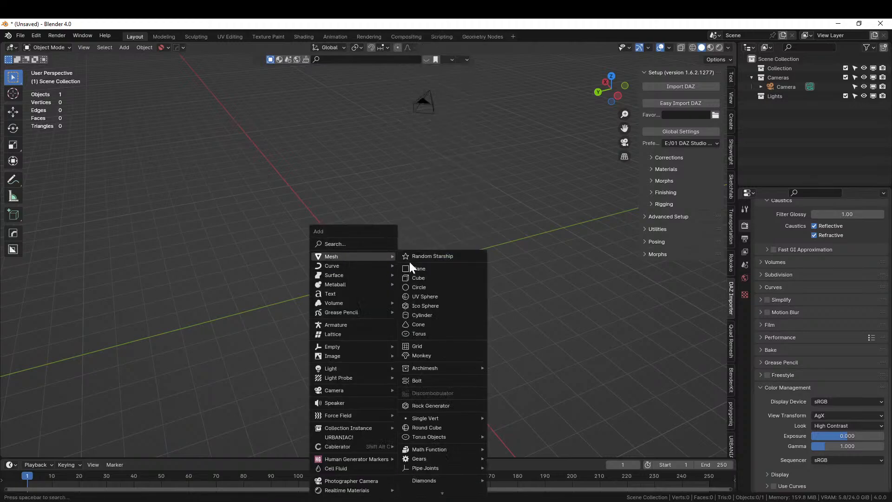
left_click(456, 256)
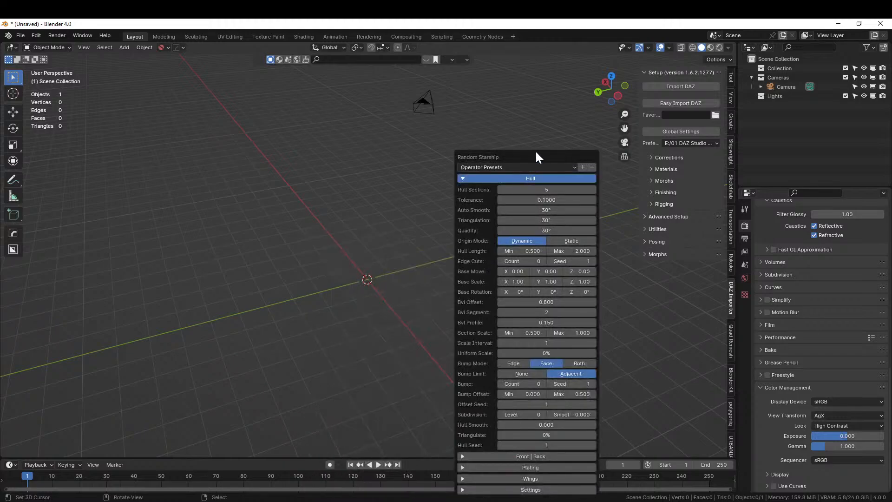
left_click_drag(535, 149, 642, 90)
left_click(679, 108)
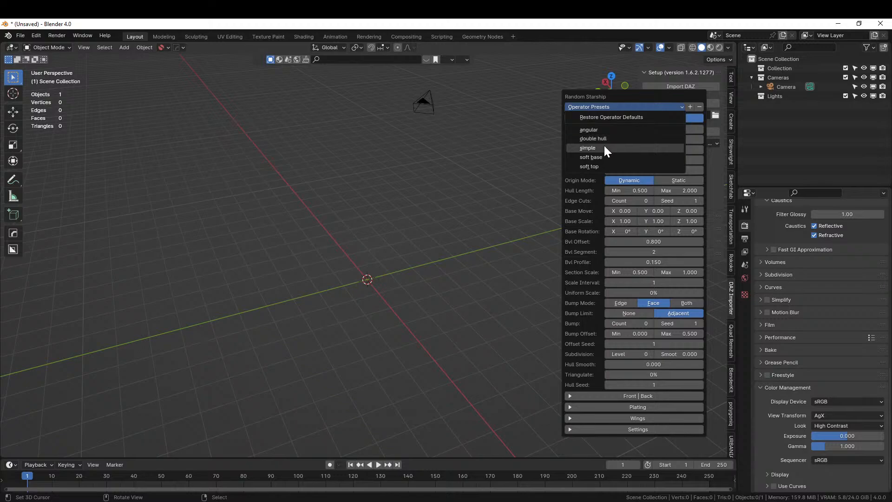
left_click(601, 130)
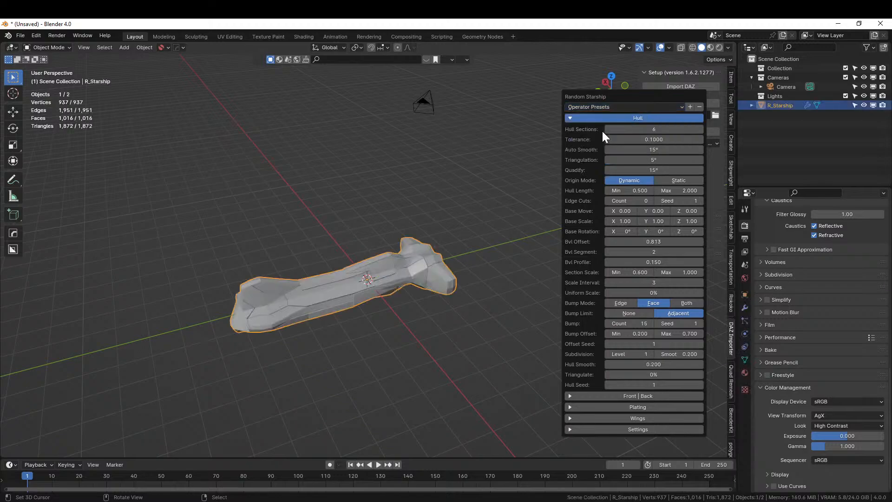
- Widen the starship hull by setting its base scale on X to 5.26
middle_click_drag(386, 262, 337, 290)
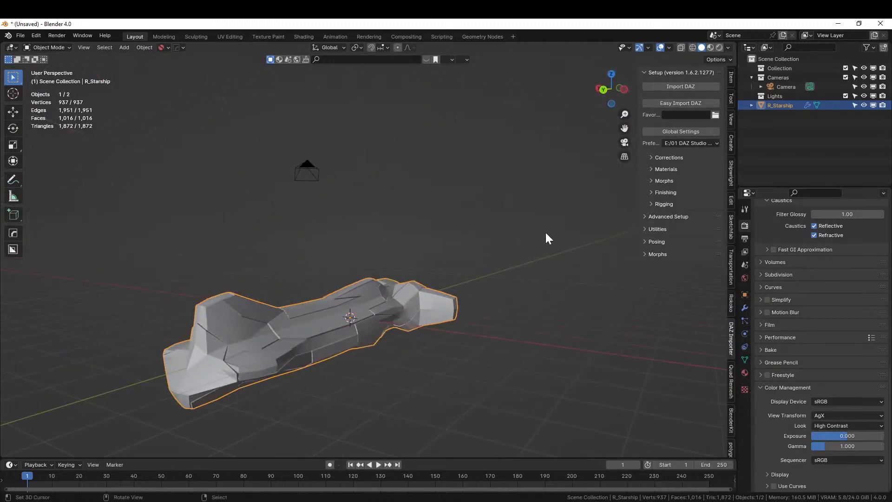
key("F9")
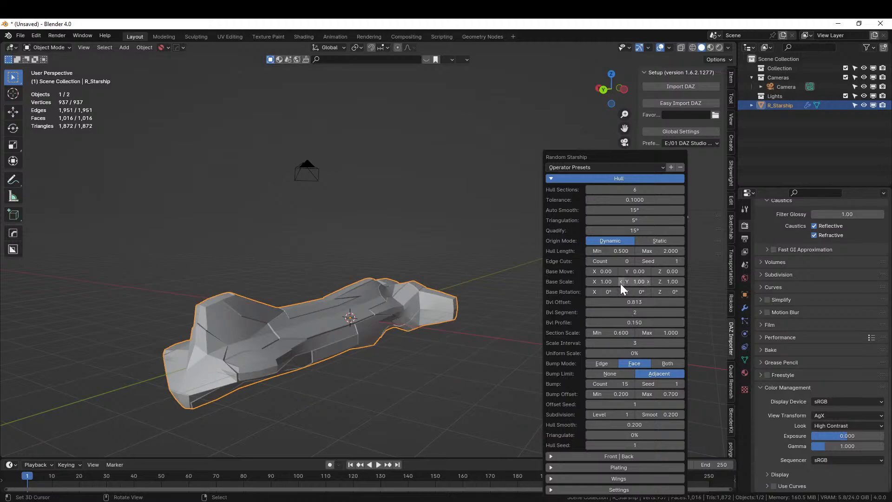
left_click_drag(612, 281, 802, 310)
middle_click_drag(355, 266, 297, 326)
- Set the starship hull's base scale on Z to 3
key("F9")
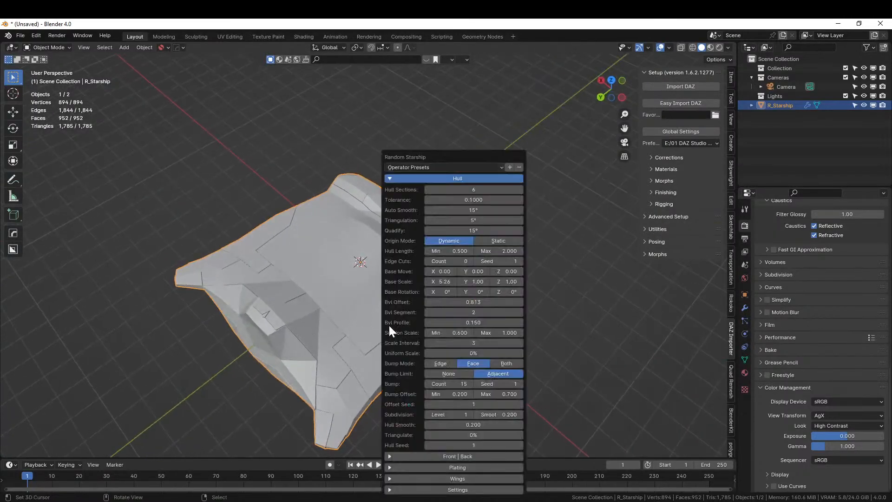
left_click_drag(484, 157, 659, 100)
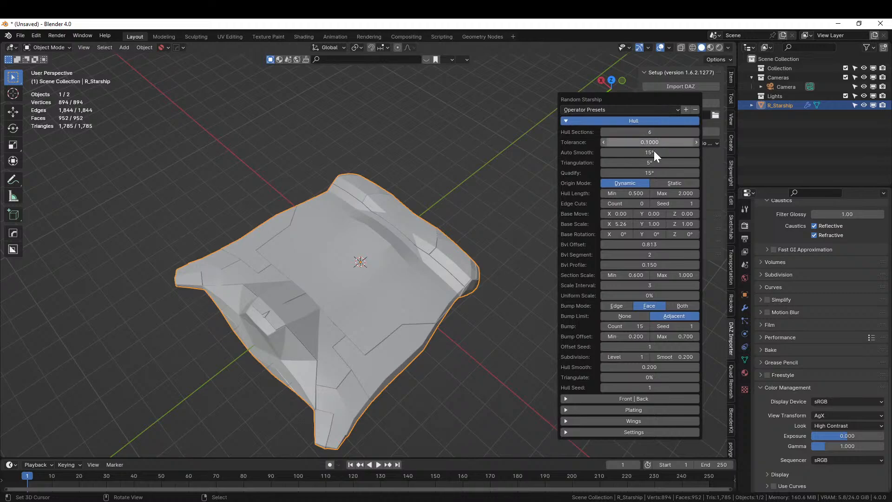
left_click(679, 224)
type("3")
key("Return")
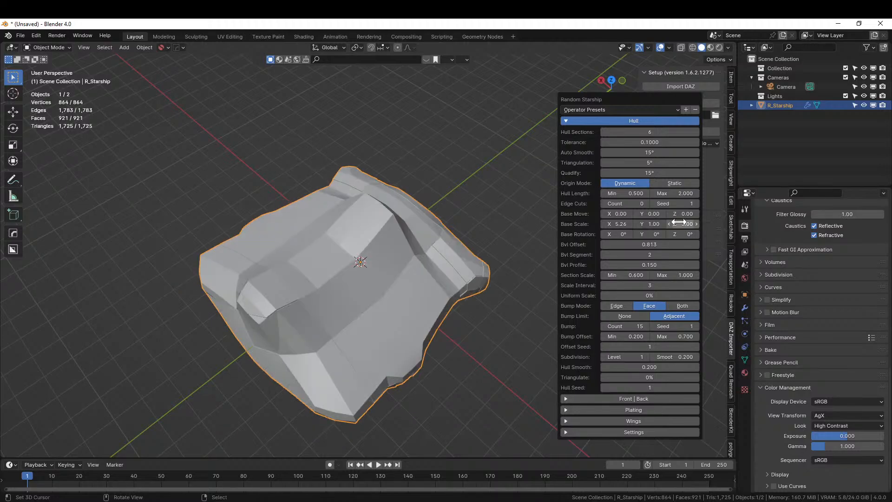
middle_click_drag(247, 272, 367, 266)
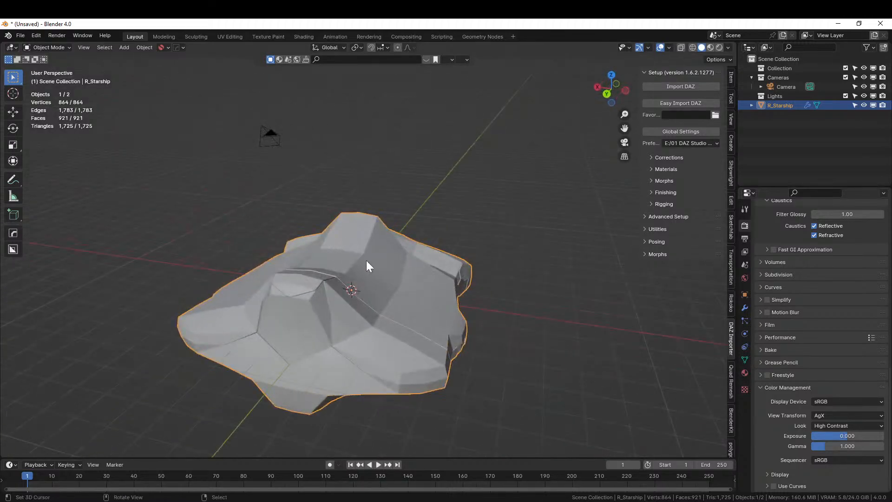
- Raise the starship's number of hull sections to 9
key("F9")
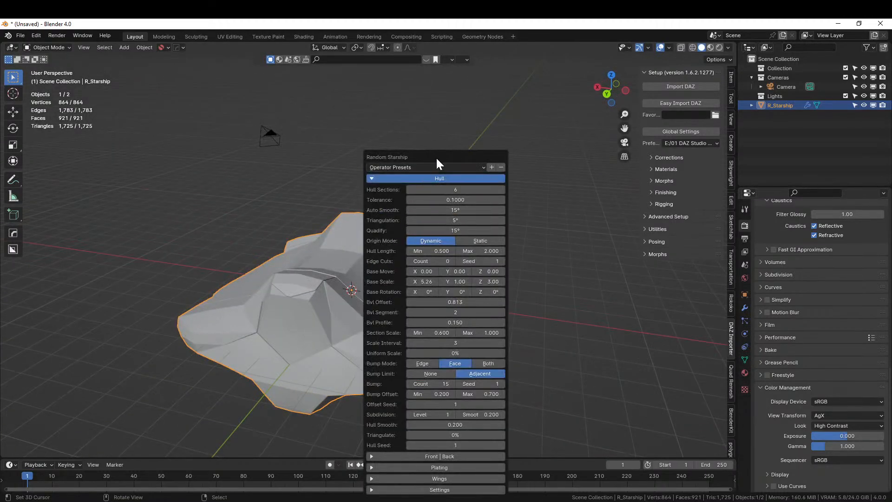
left_click_drag(437, 159, 650, 81)
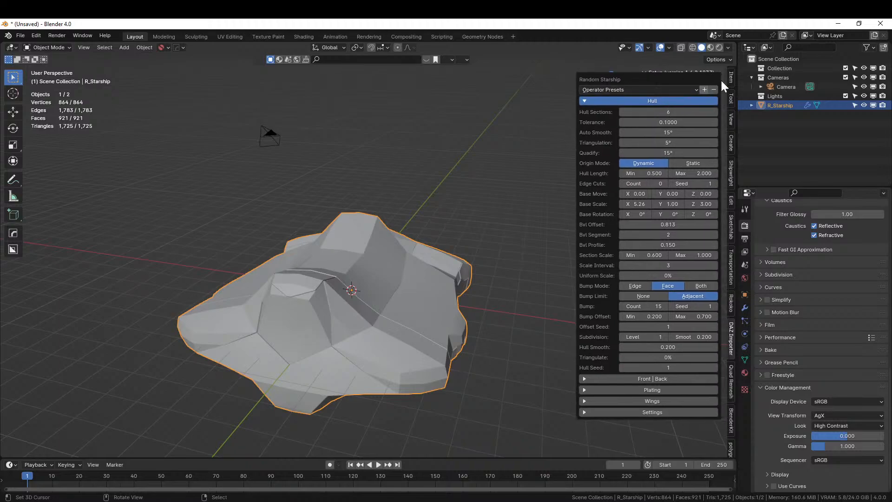
key("F9")
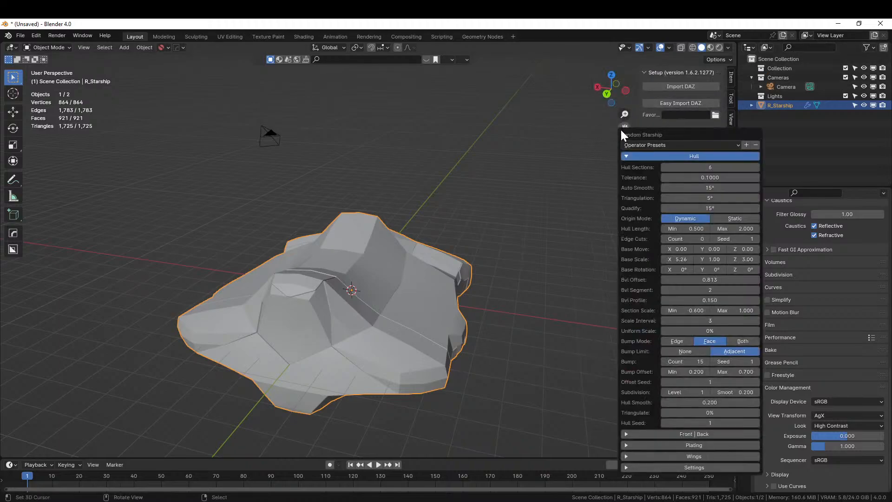
left_click_drag(702, 134, 676, 88)
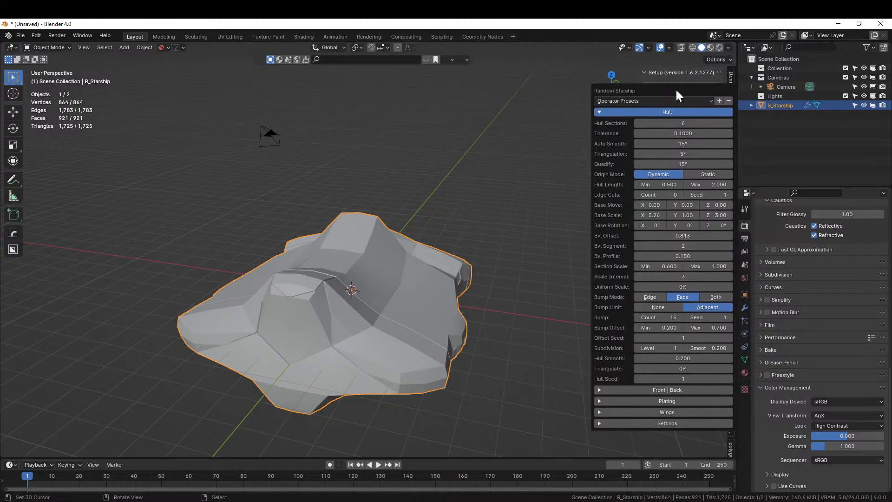
left_click(728, 122)
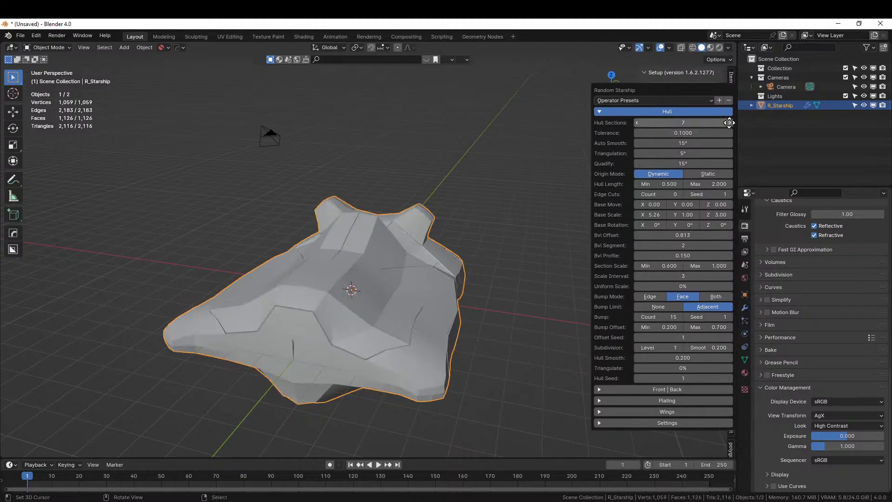
left_click(729, 123)
left_click(729, 123)
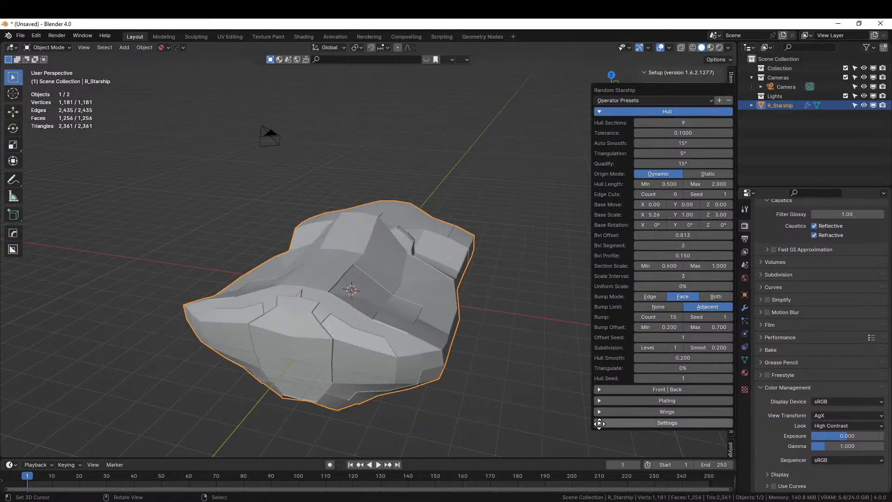
- Examine the starship generator's general settings and its front and back options
left_click(603, 423)
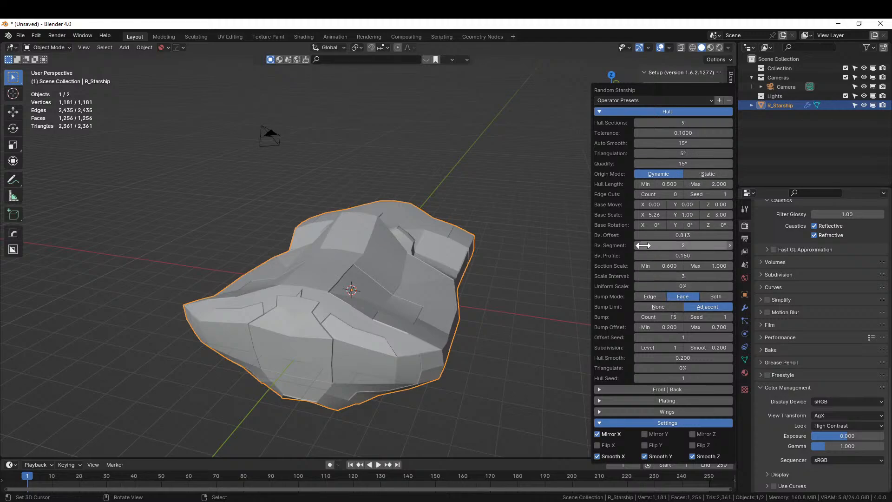
left_click(598, 388)
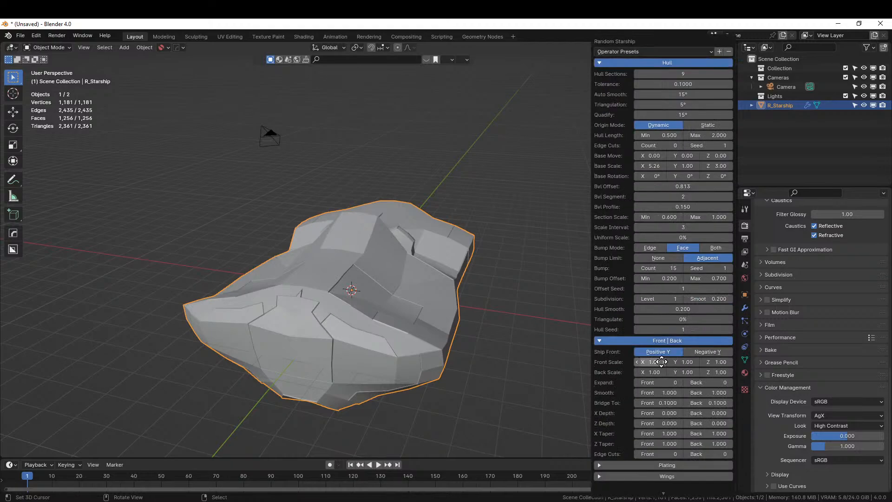
left_click(612, 338)
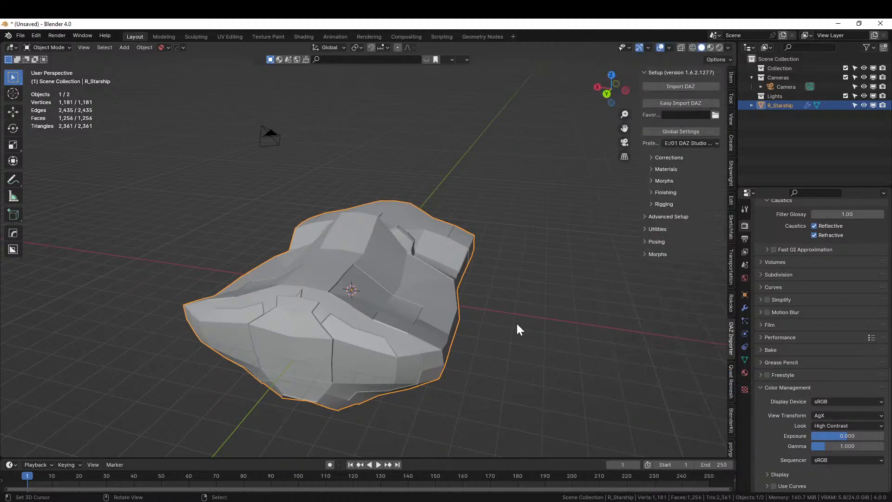
- Switch the starship hull's origin mode to Static
middle_click_drag(517, 322, 440, 385)
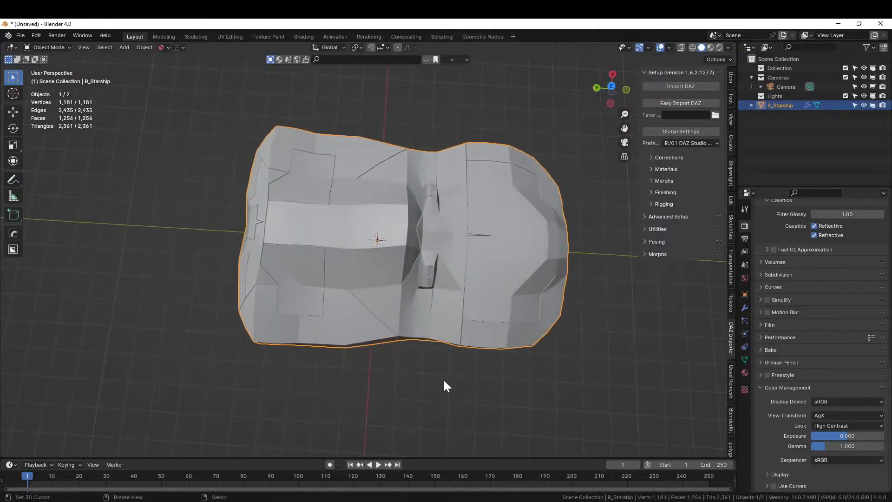
key("F9")
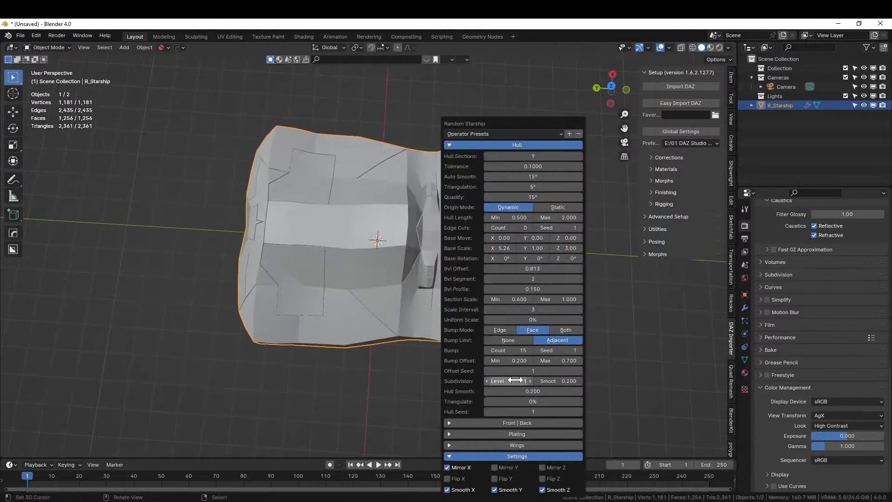
left_click(560, 209)
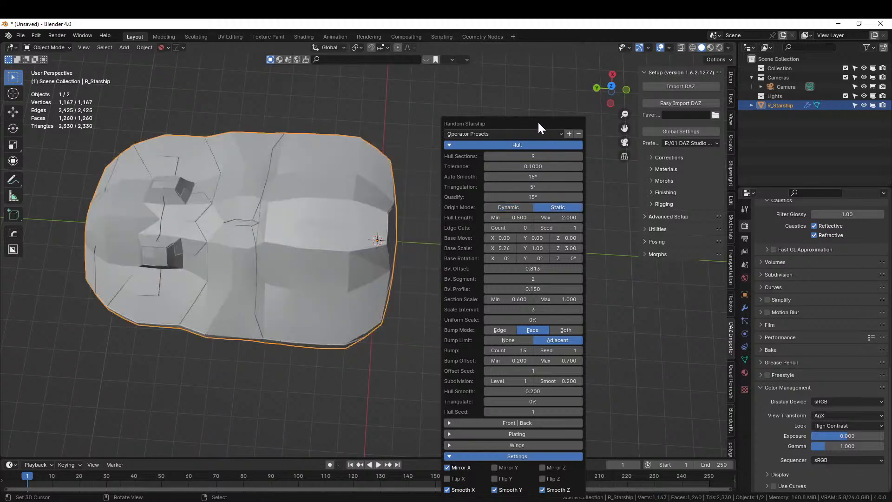
- Lengthen the starship by setting its number of hull sections to 16, and inspect the hull from several angles
left_click_drag(537, 120, 656, 118)
left_click_drag(651, 154, 654, 156)
scroll(400, 220, "down", 3)
middle_click_drag(400, 220, 467, 279)
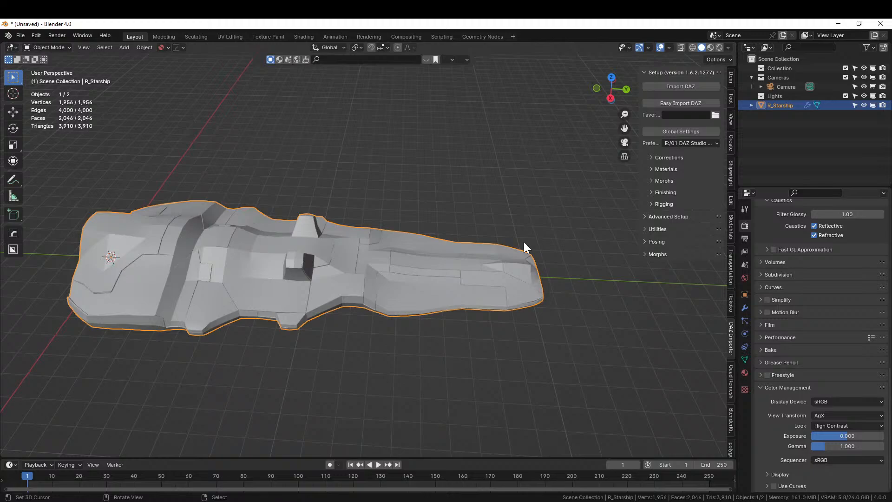
middle_click_drag(524, 245, 469, 161)
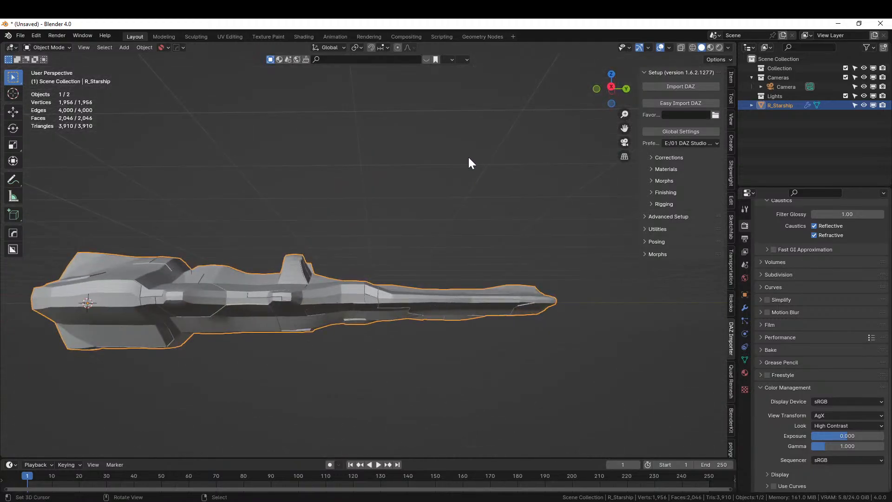
middle_click_drag(448, 200, 429, 243)
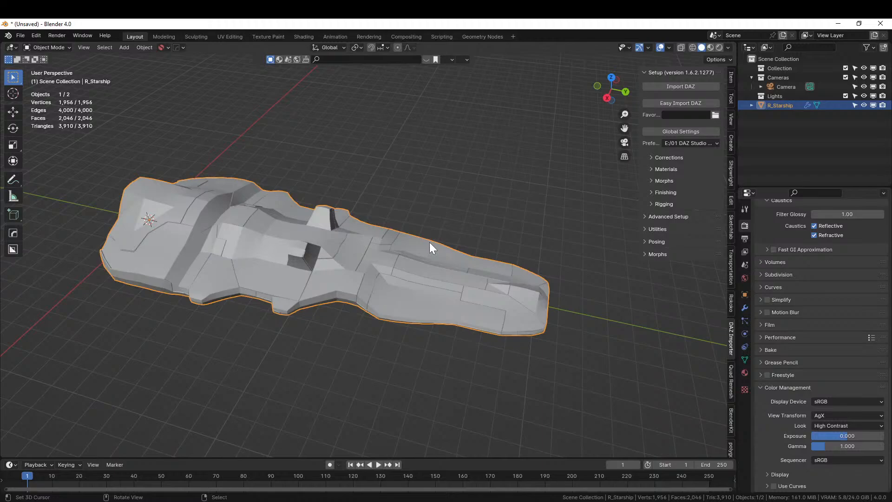
- Increase the hull seed past 4 to generate a different starship shape
key("F9")
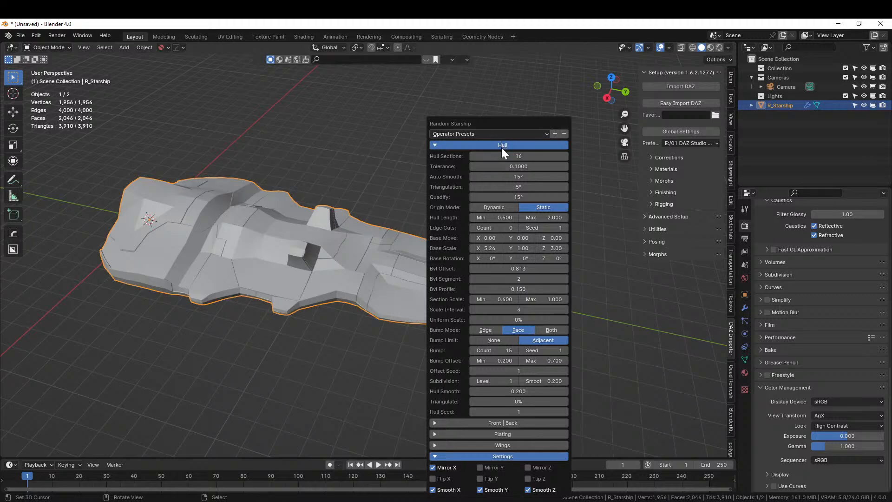
left_click_drag(500, 122, 620, 76)
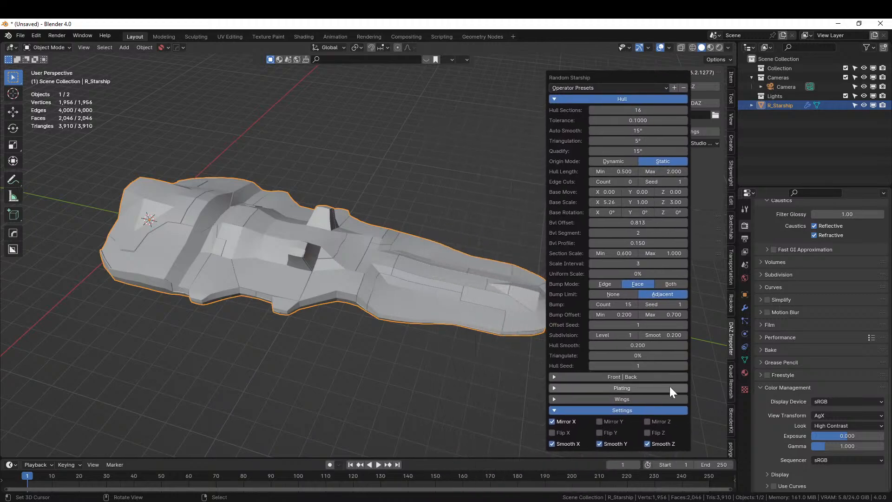
left_click(685, 365)
left_click(685, 366)
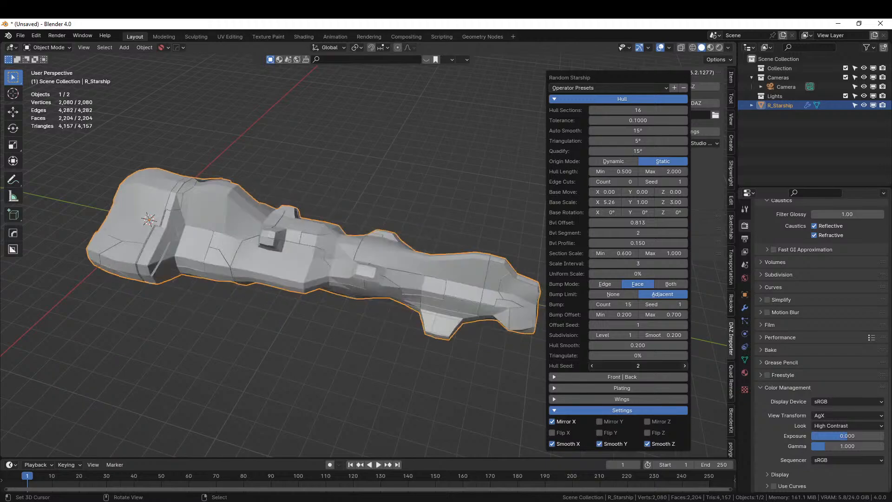
left_click(685, 366)
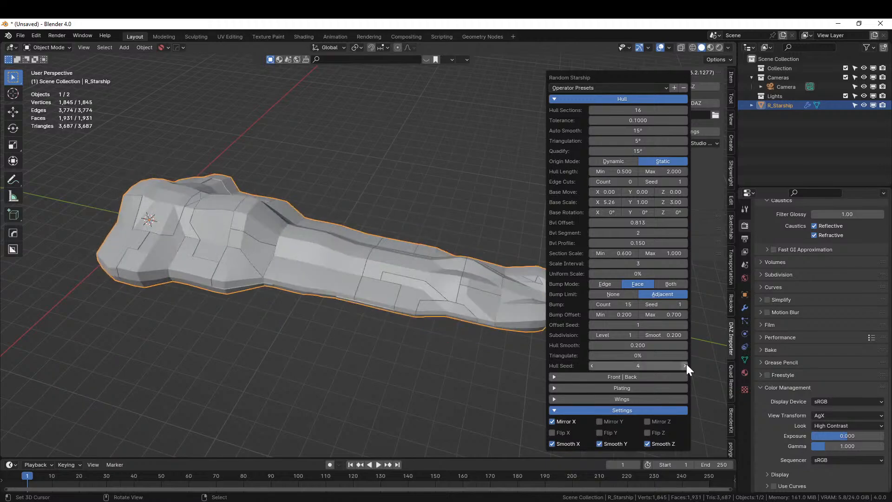
left_click(685, 365)
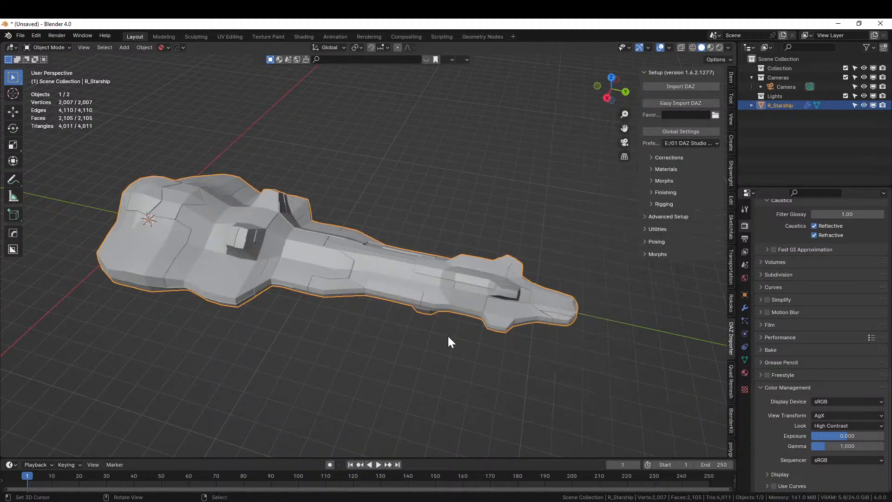
- Set the hull seed to 7 to generate another starship shape
middle_click_drag(447, 335, 367, 392)
key("F9")
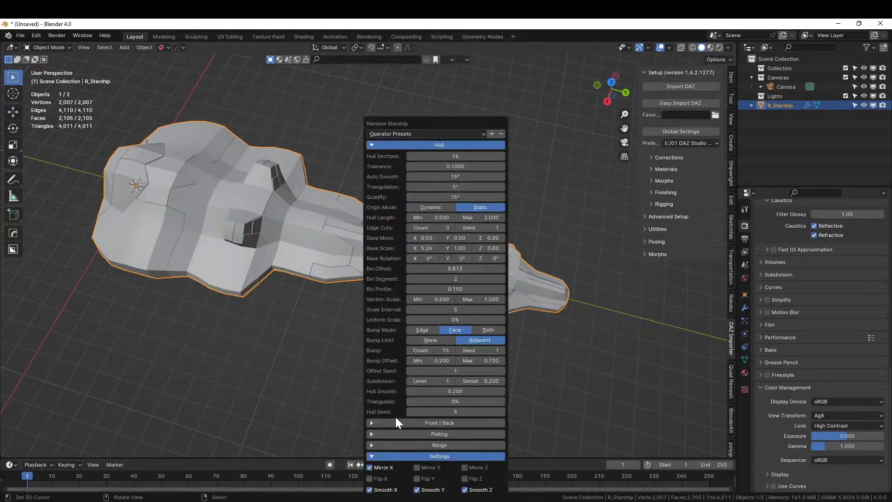
left_click(503, 411)
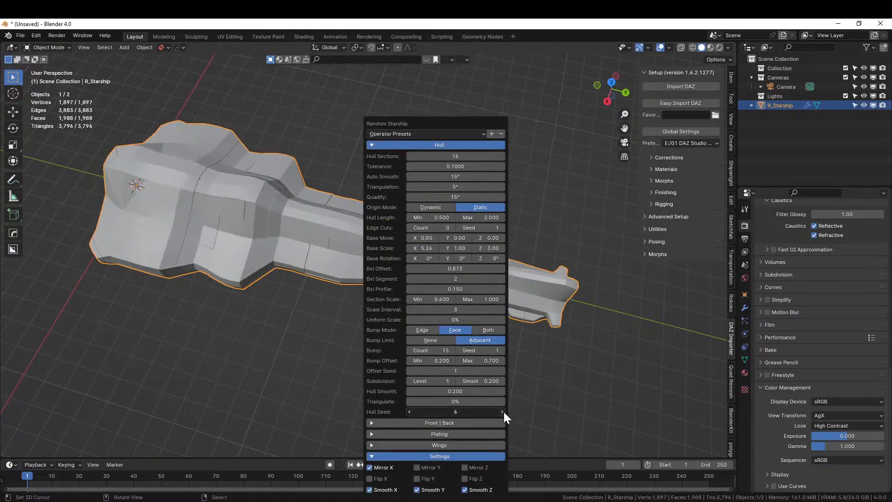
left_click(502, 412)
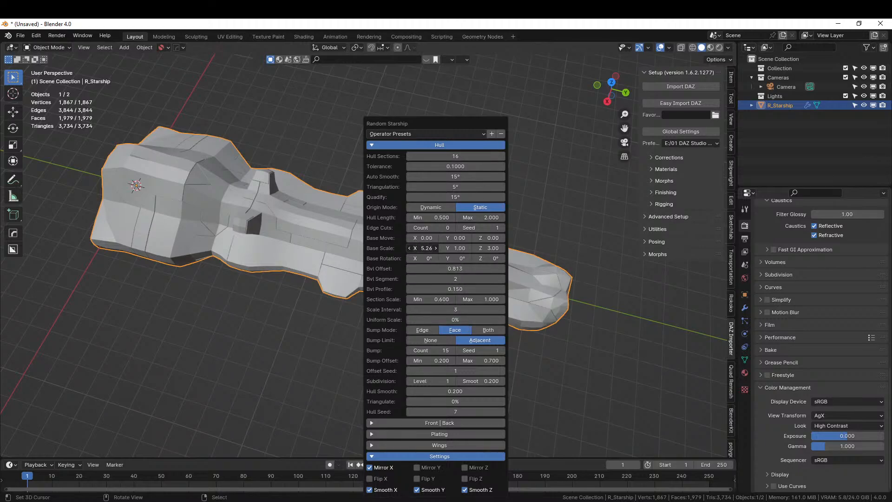
- Widen the hull to a base scale of 10 on X and reduce the number of hull sections to 13
left_click_drag(426, 248, 91, 254)
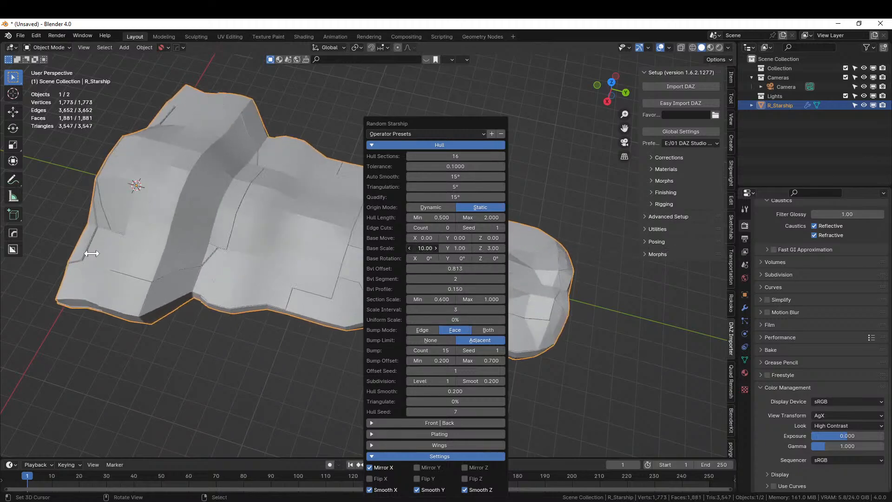
middle_click_drag(400, 249, 411, 313)
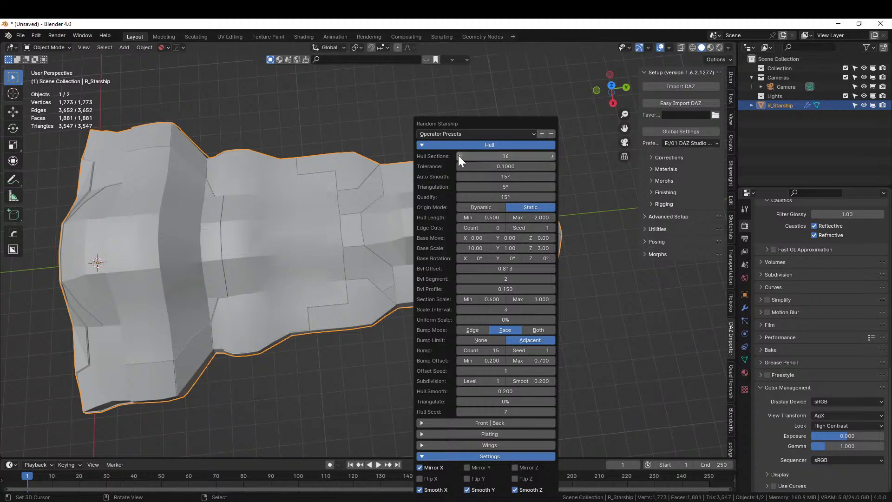
left_click(459, 156)
left_click(459, 156)
left_click(459, 156)
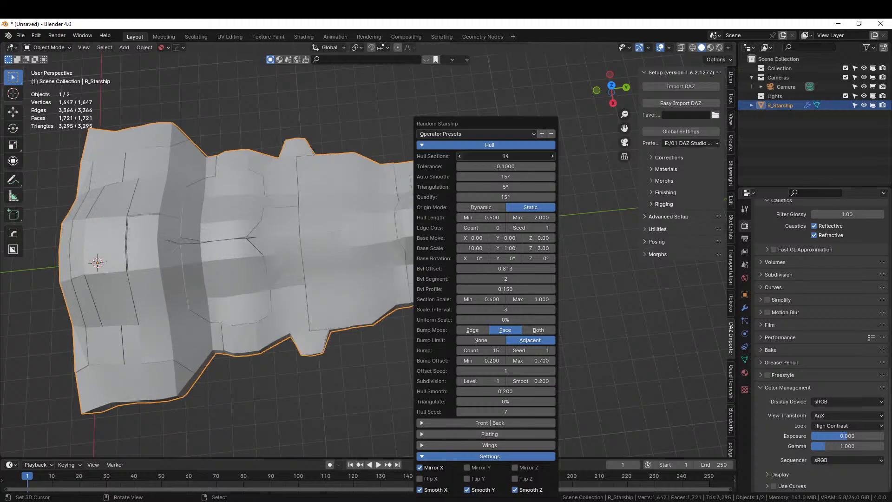
middle_click_drag(328, 325, 386, 277)
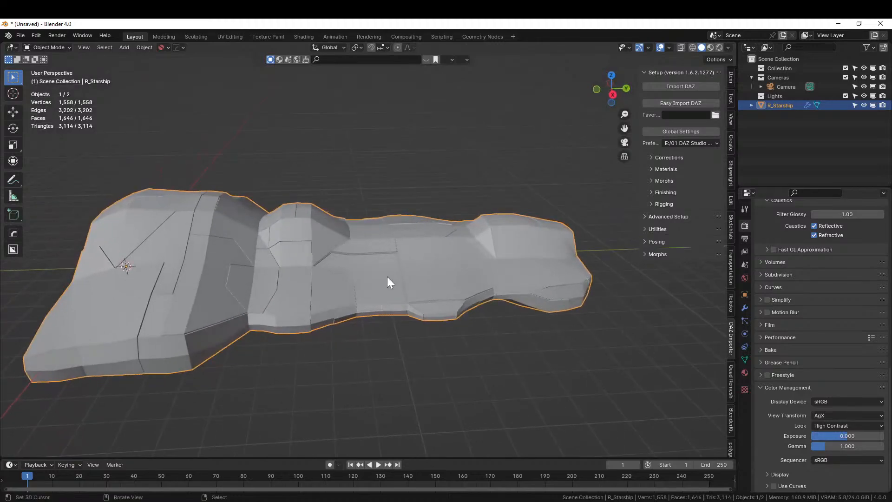
- Reveal the generator's front and back settings, try Negative Y as the ship front, and return it to Positive Y
key("F9")
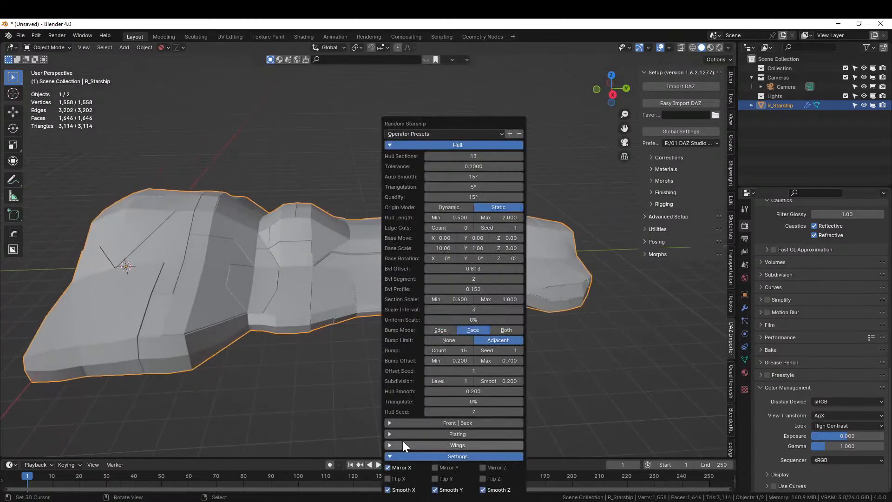
left_click(389, 422)
left_click_drag(439, 45, 754, 29)
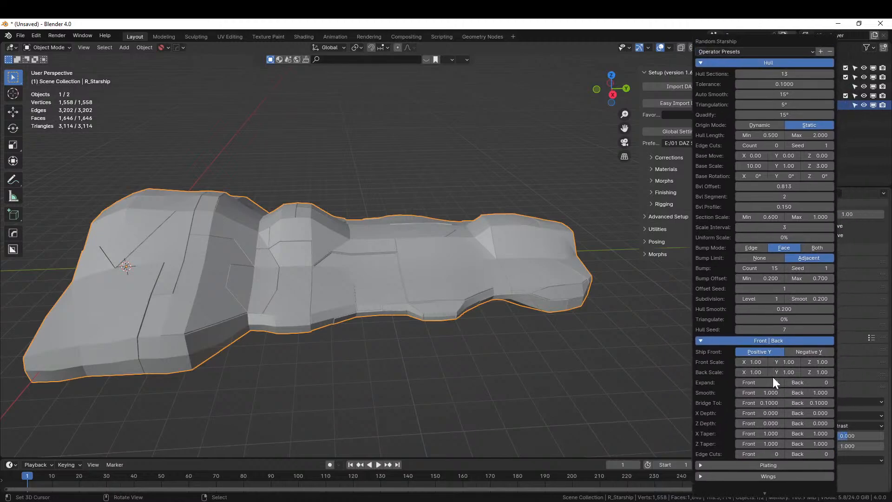
left_click(808, 353)
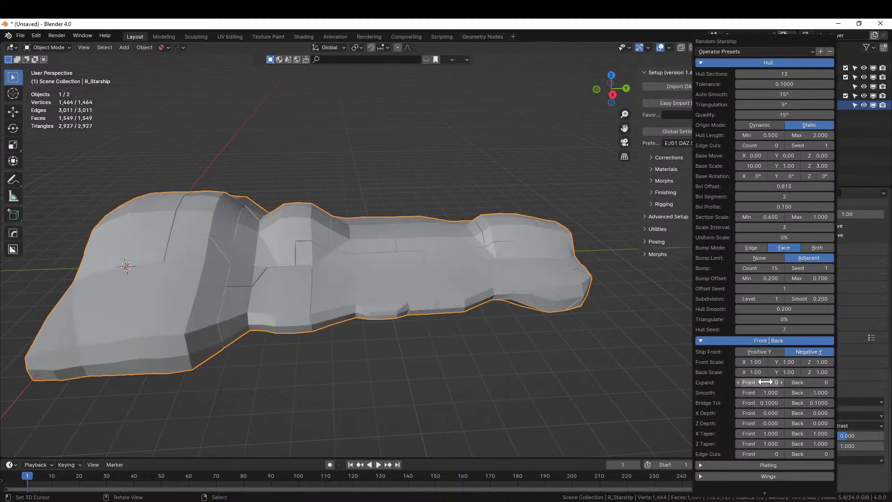
left_click(763, 350)
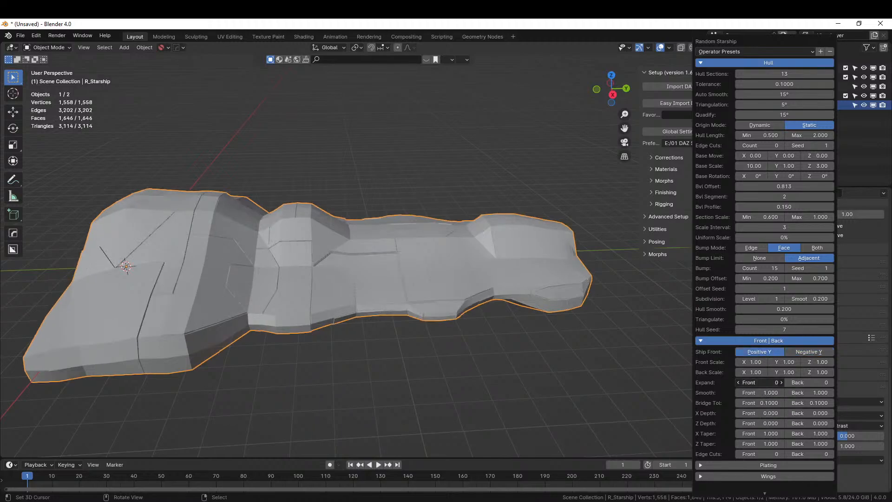
- Set the front expansion of the starship to 4 and its front X depth to 0.414
left_click_drag(768, 382, 749, 382)
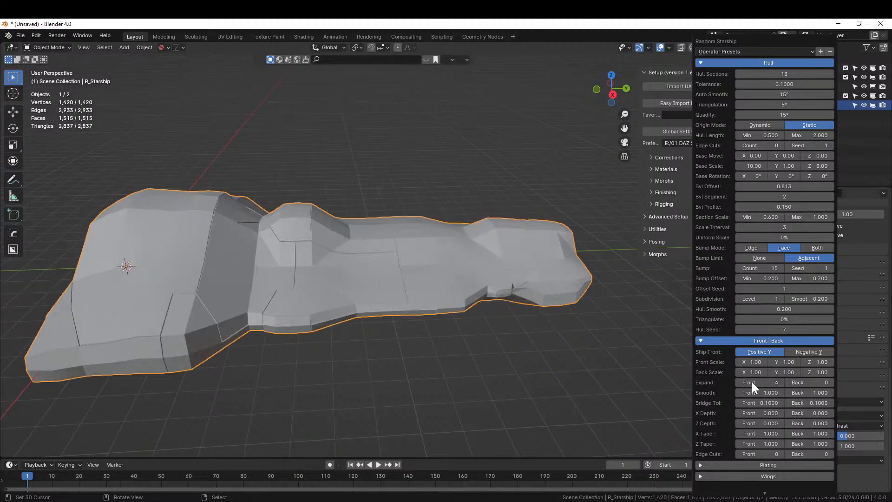
left_click_drag(750, 413, 235, 133)
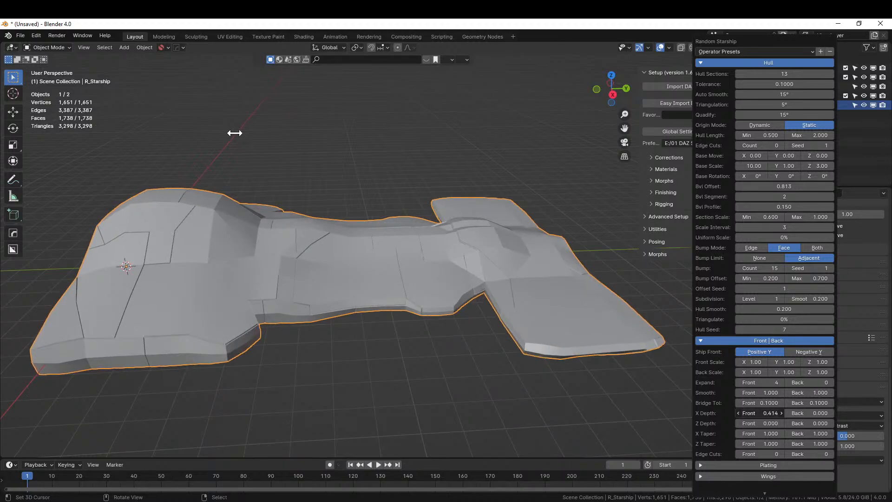
middle_click_drag(651, 395, 564, 392)
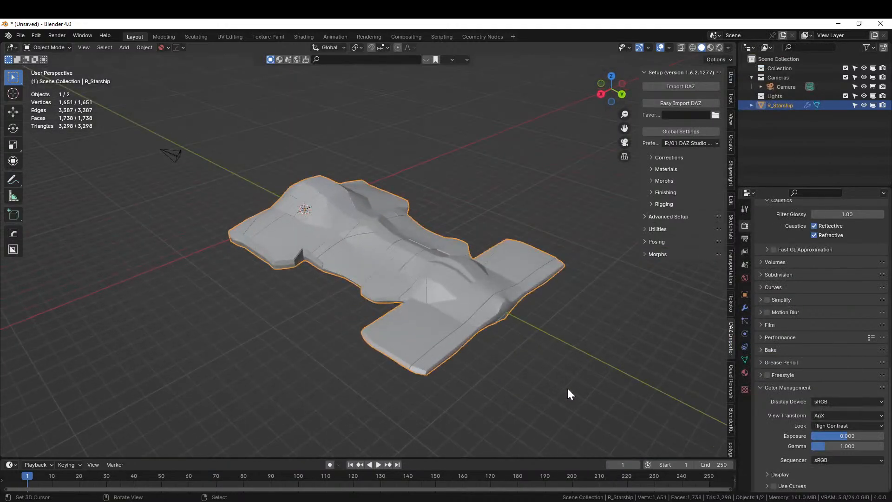
- Set the front Z depth of the starship to 0.425 and inspect the nose from a lower angle
mouse_move(648, 413)
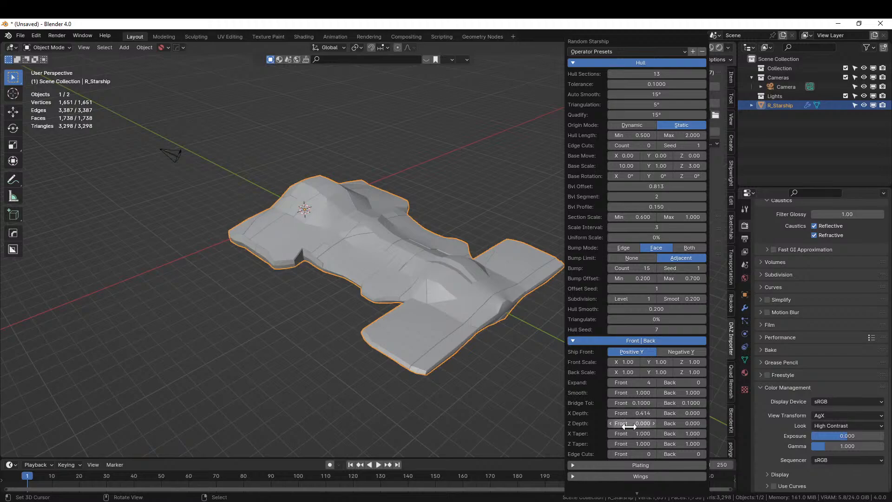
left_click_drag(643, 424, 113, 141)
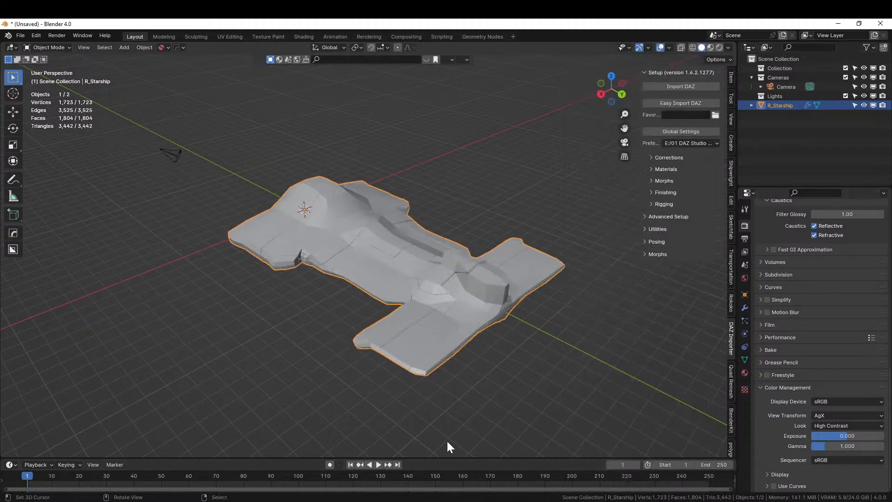
middle_click_drag(446, 440, 475, 417)
- Taper the starship's front vertically with a front Z taper of 0.763
key("F9")
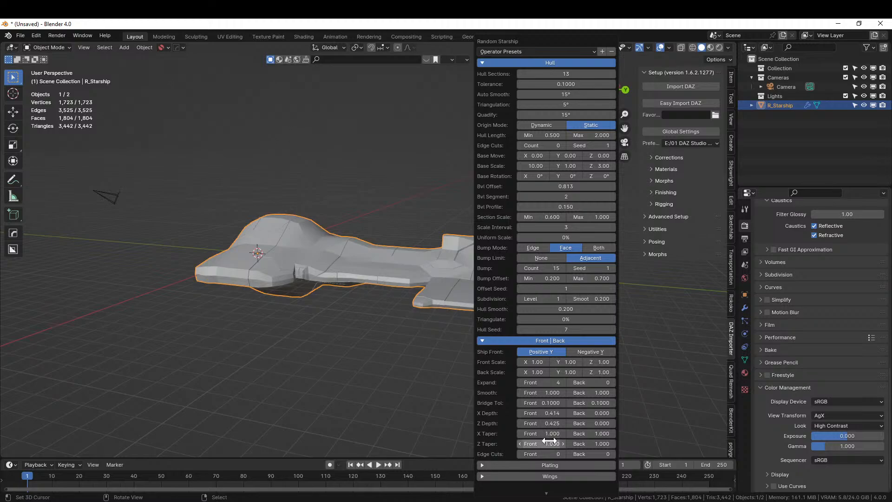
left_click_drag(541, 443, 442, 159)
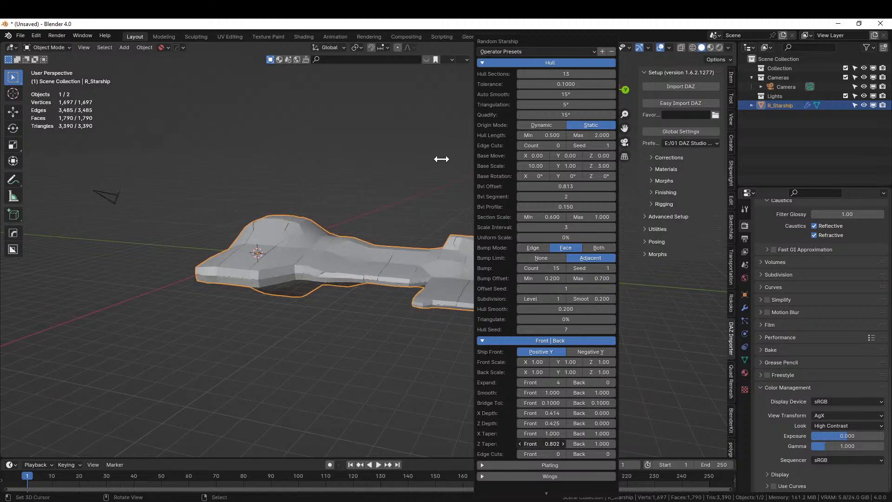
middle_click_drag(438, 413, 344, 364)
- Narrow the tips of the front wing shape with a front X taper of 0.482
key("F9")
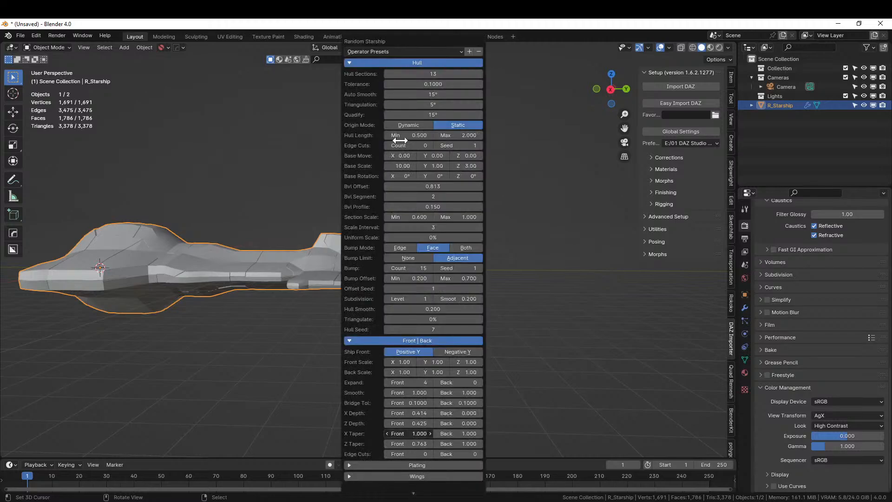
left_click_drag(400, 140, 276, 149)
middle_click_drag(225, 332, 232, 411)
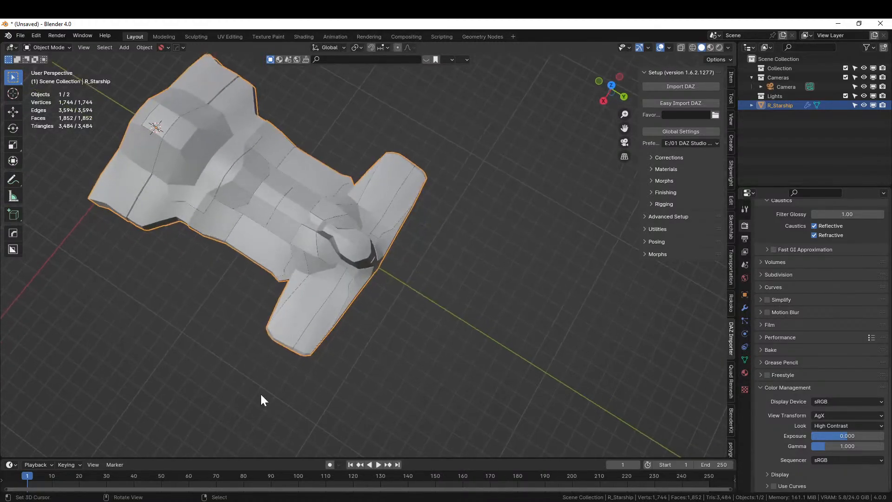
key("F9")
left_click_drag(332, 38, 548, 36)
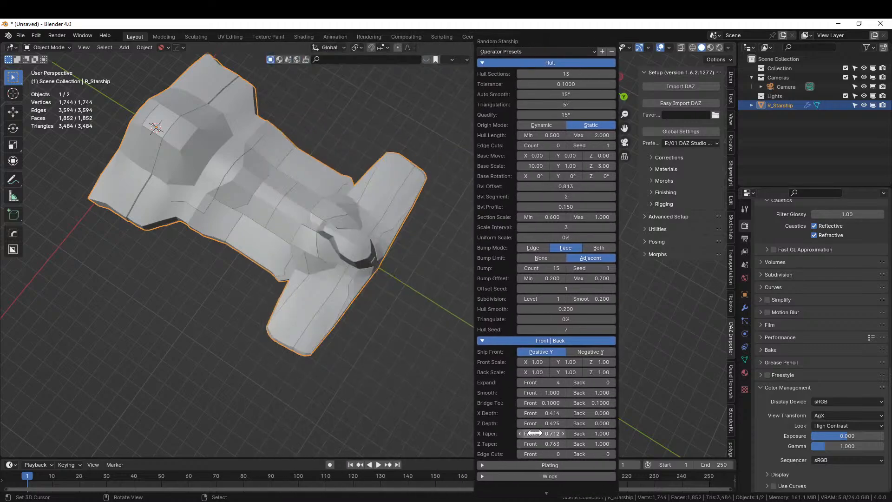
left_click_drag(541, 434, 426, 139)
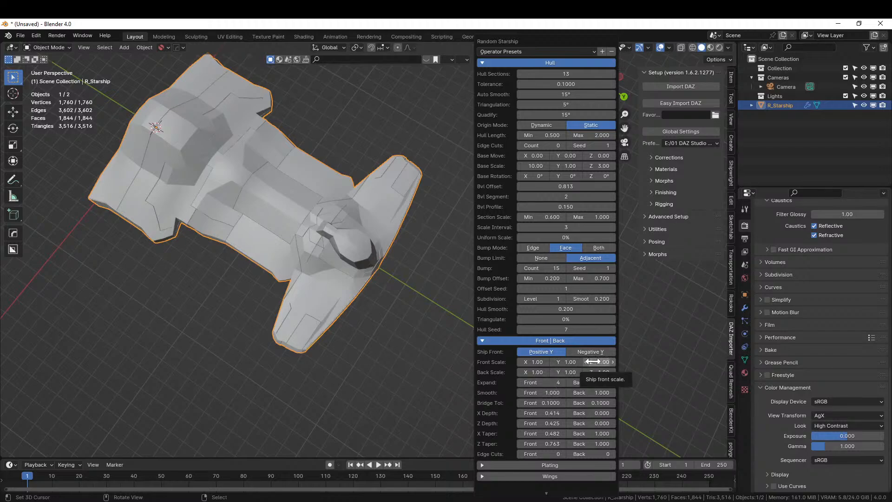
- Enlarge the starship's front by setting the front scale to 2.13 on Z and 1.10 on X
left_click_drag(592, 361, 649, 362)
middle_click_drag(446, 335, 413, 306)
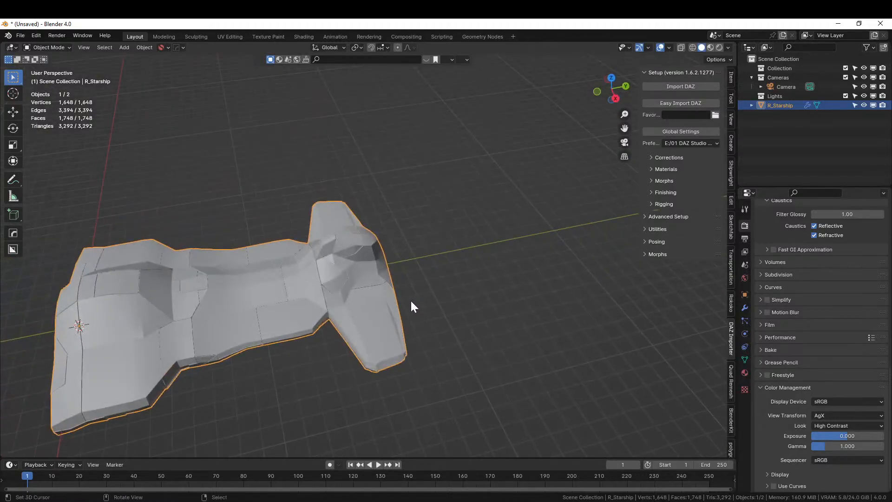
key("F9")
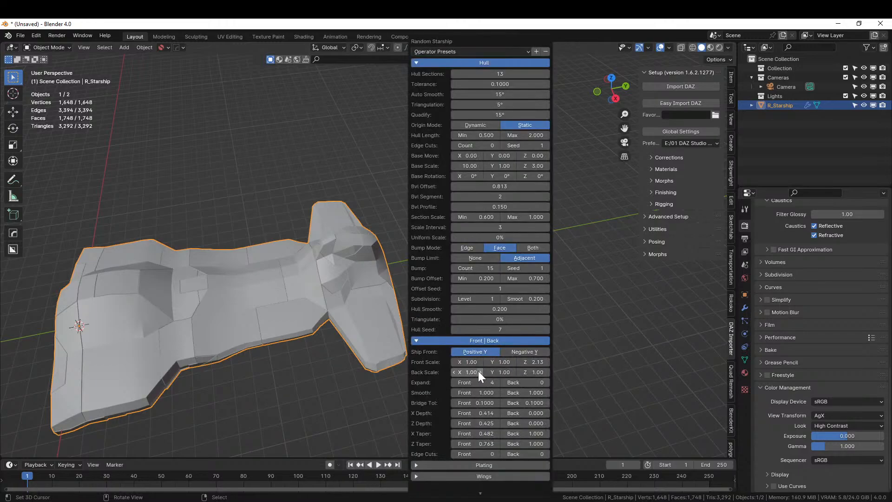
mouse_move(471, 362)
left_mouse_down()
mouse_move(557, 373)
mouse_move(426, 377)
mouse_move(472, 377)
left_mouse_up()
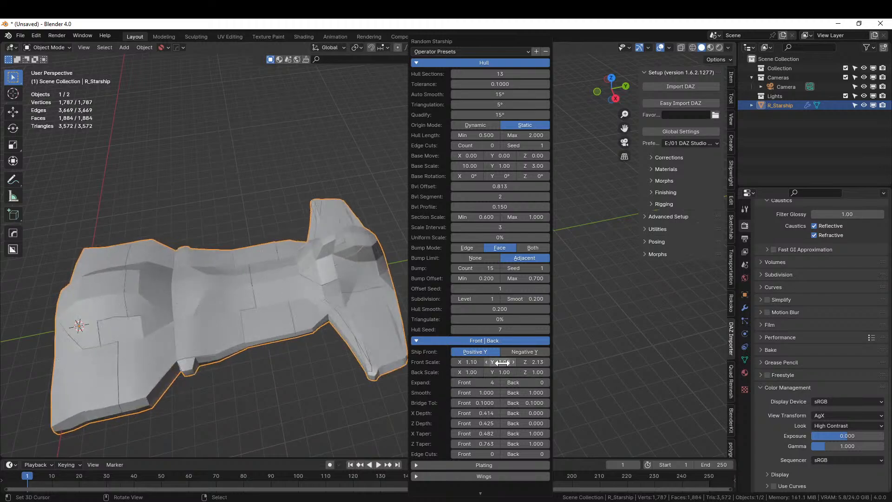
- Try a larger Y value for the front scale, inspect the nose, and return the value to 1.00
left_click_drag(504, 362, 559, 364)
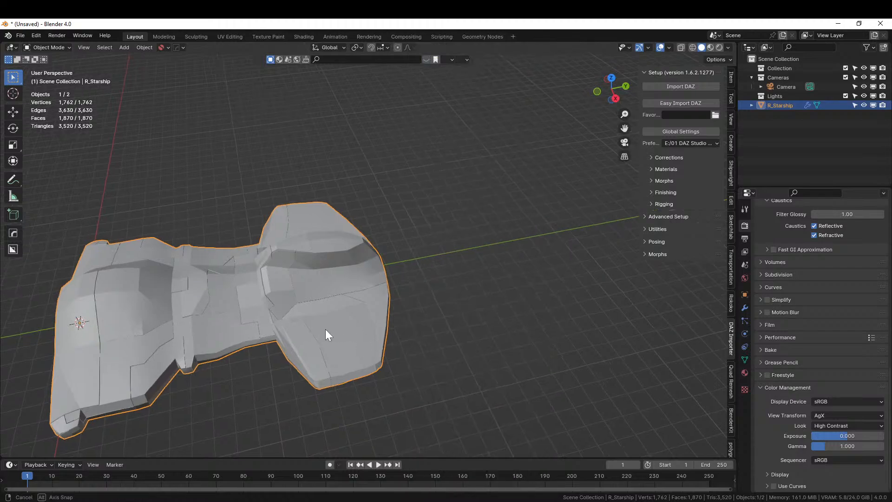
middle_click_drag(325, 329, 416, 301)
scroll(386, 303, "up", 3)
key("F9")
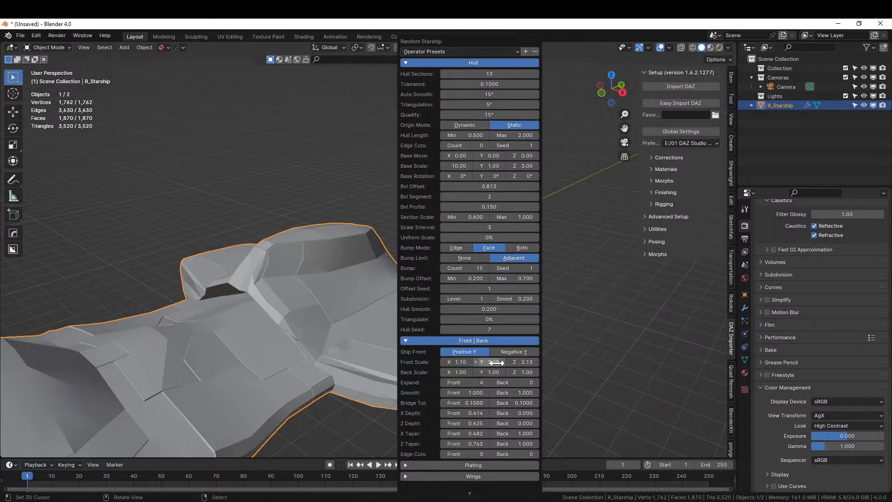
key("Return")
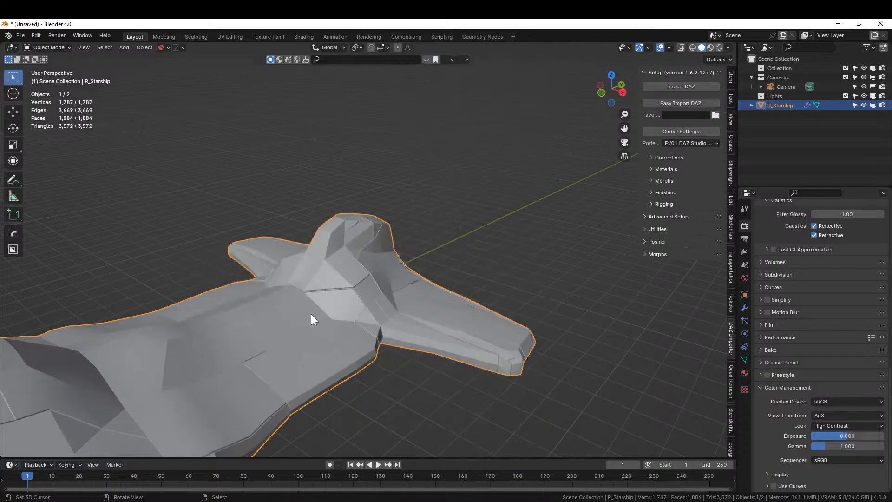
middle_click_drag(346, 317, 302, 324)
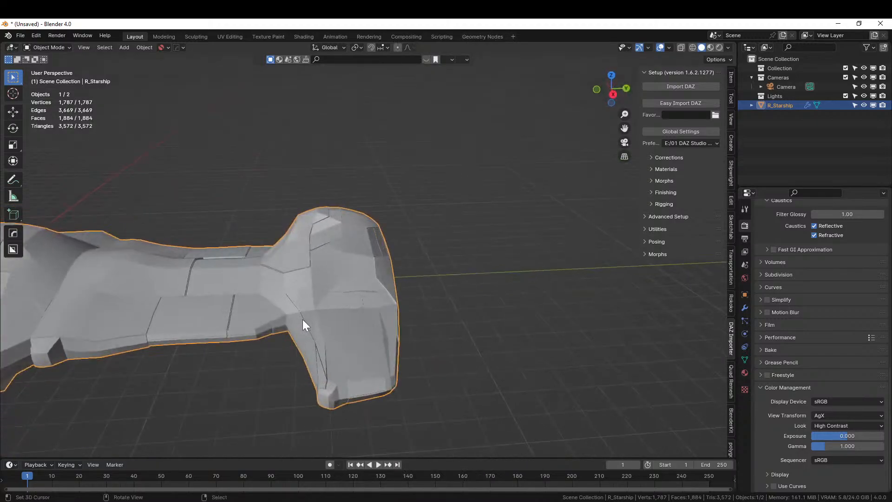
- Increase the starship's front expansion to 6 and inspect the hull from other angles
key("F9")
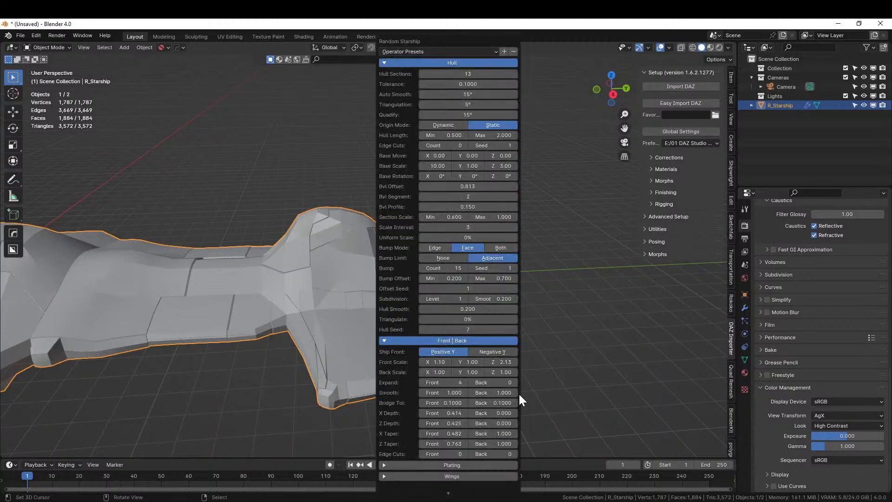
left_click(465, 382)
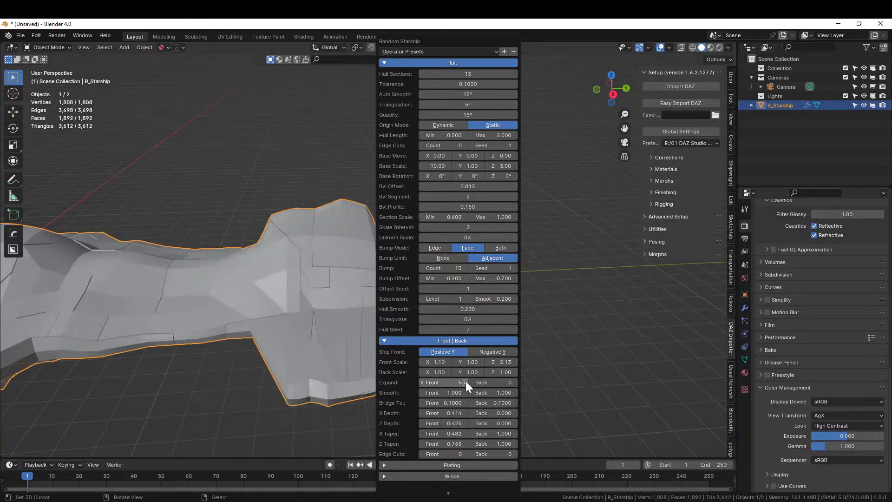
left_click(465, 382)
middle_click_drag(332, 346, 503, 273)
middle_click_drag(412, 258, 375, 308)
- Set the back expansion of the starship to 2 and its back scale to 1.14 on Z
key("F9")
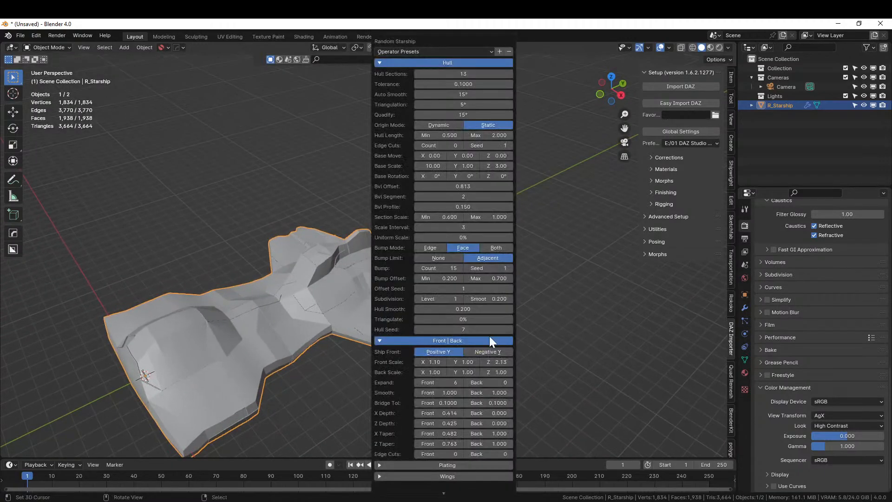
left_click(509, 382)
left_click(509, 382)
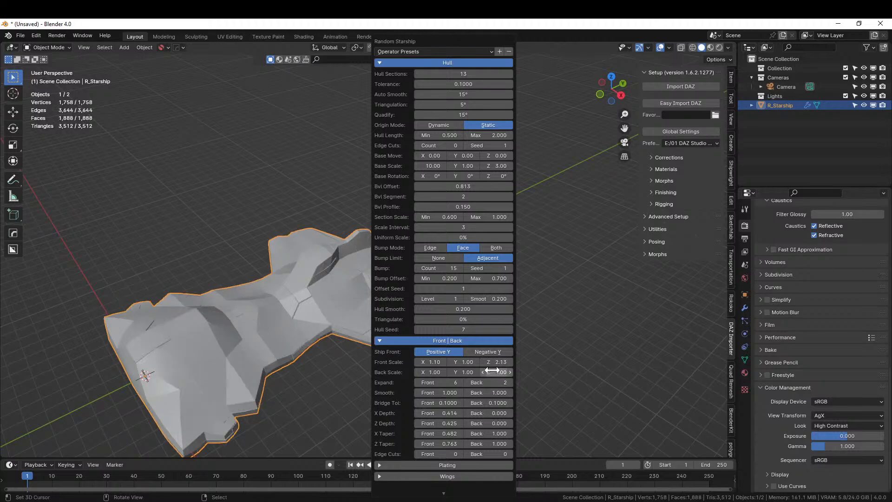
mouse_move(497, 372)
left_mouse_down()
mouse_move(533, 375)
mouse_move(459, 371)
mouse_move(501, 370)
left_mouse_up()
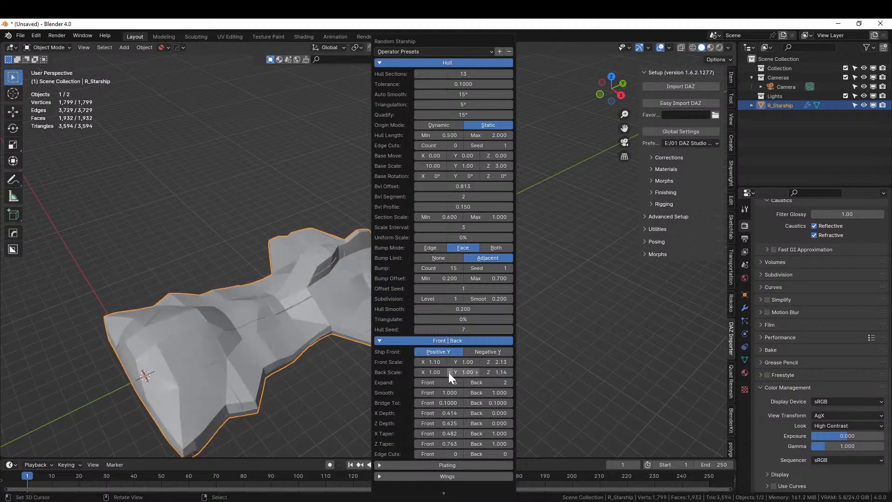
- Try a back scale of 1.41 on X and 0.50 on Y for the starship and view the result
mouse_move(430, 371)
left_mouse_down()
mouse_move(453, 372)
mouse_move(418, 374)
left_mouse_up()
mouse_move(416, 374)
left_mouse_down()
mouse_move(401, 374)
mouse_move(432, 373)
left_mouse_up()
left_click(464, 372)
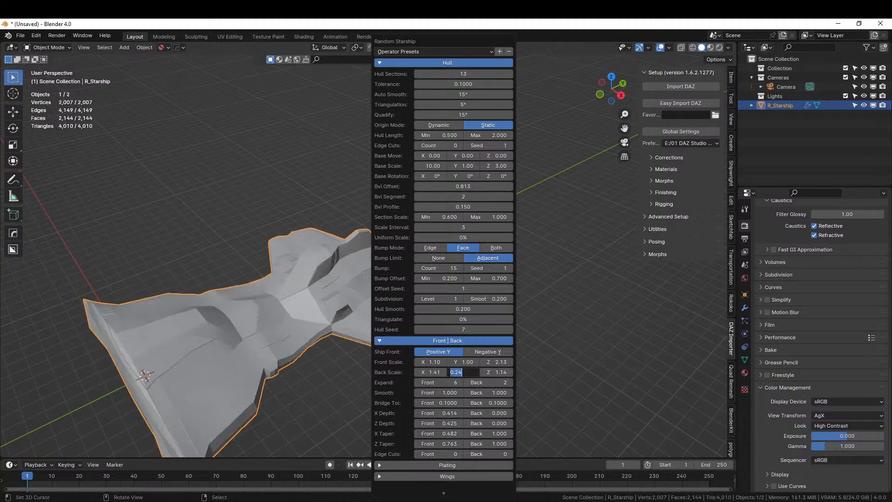
key("BackSpace")
type("0")
key("Return")
middle_click_drag(108, 254, 94, 227)
- Reset the starship's back scale to 1.00 on the X, Y and Z axes
key("F9")
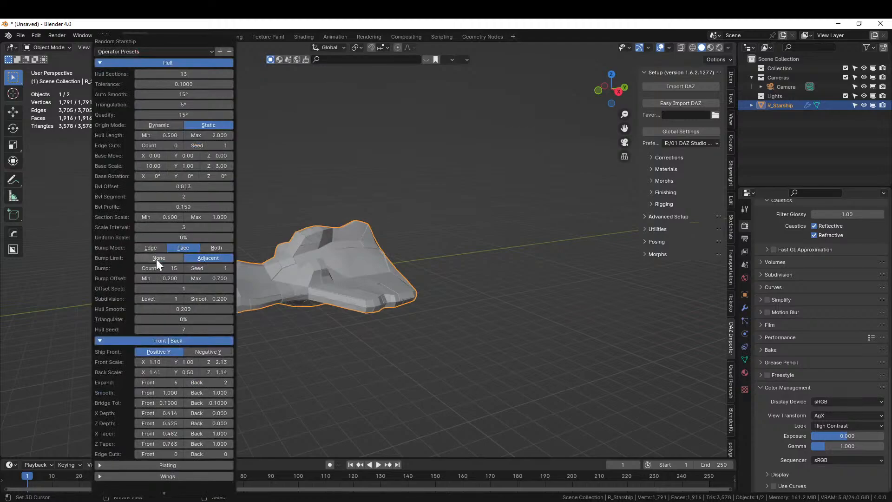
left_click(184, 372)
type("1")
key("Return")
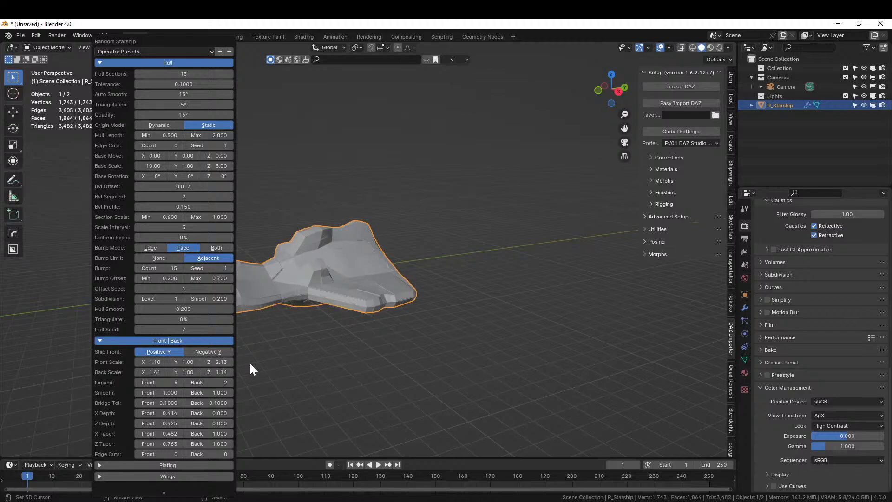
left_click(214, 372)
type("1")
key("Return")
left_click(149, 372)
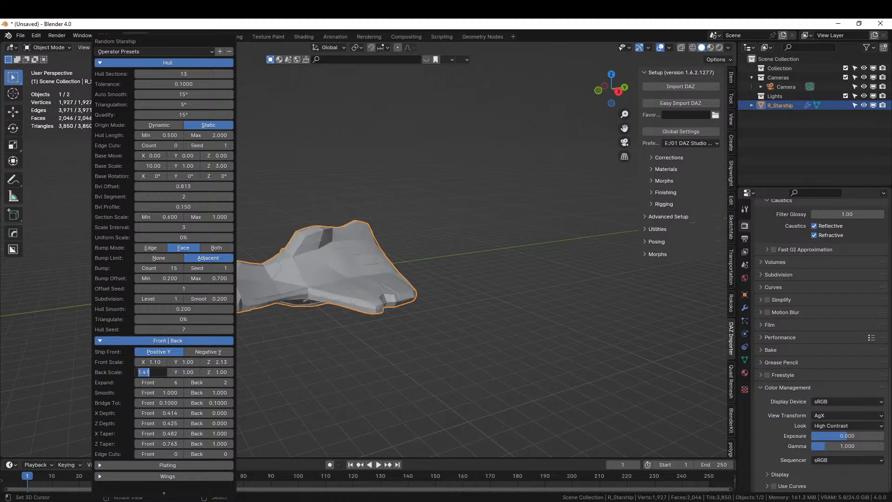
type("1")
key("Return")
- Check the starship's shape and dimensions, and try a uniform object scale of 15 on all three axes
middle_click_drag(279, 329, 339, 284)
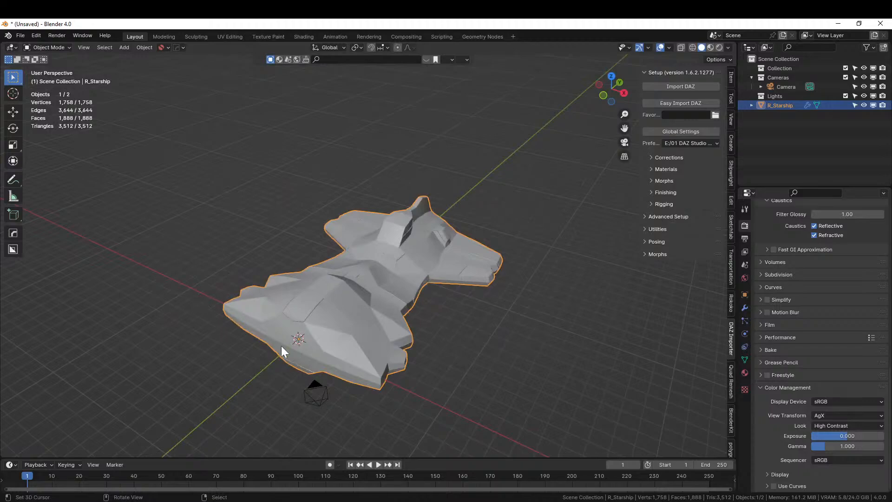
middle_click_drag(433, 245, 82, 246)
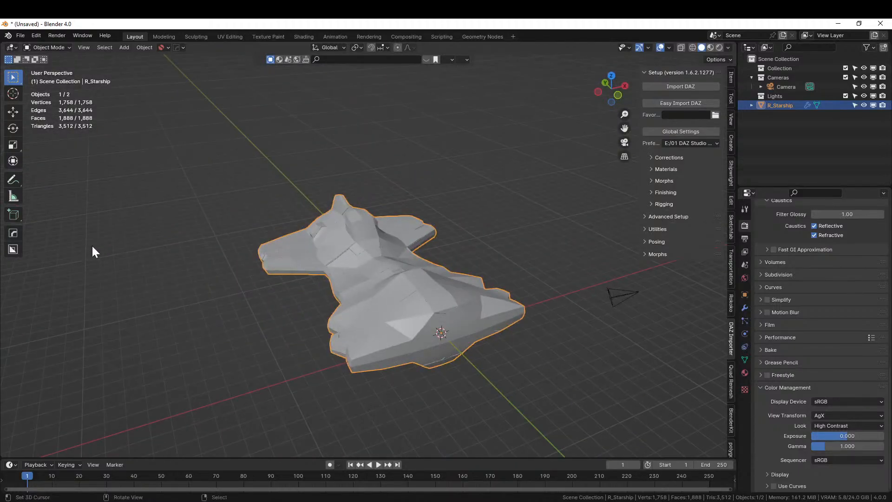
middle_click_drag(297, 316, 384, 310)
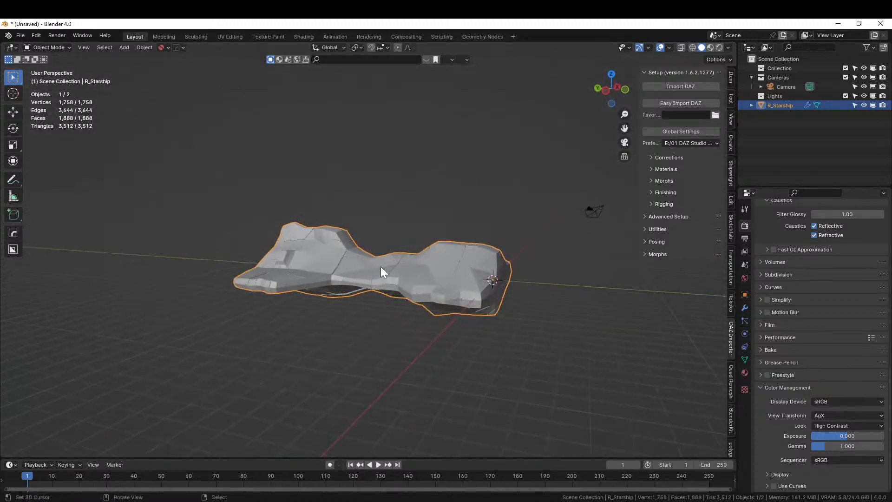
left_click(730, 78)
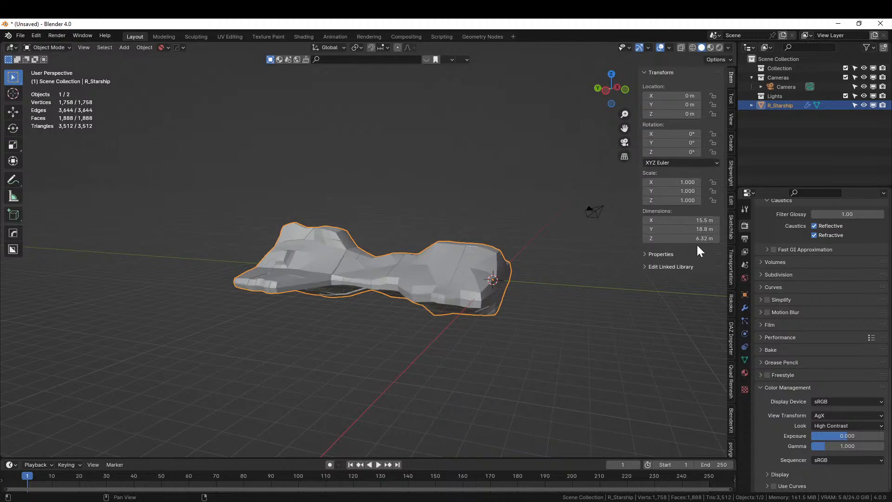
left_click(669, 229)
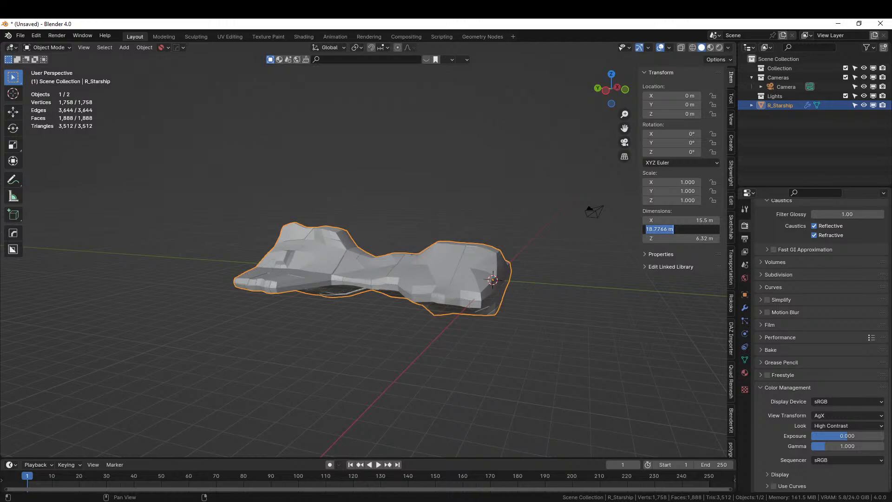
key("Return")
left_click_drag(670, 183, 671, 200)
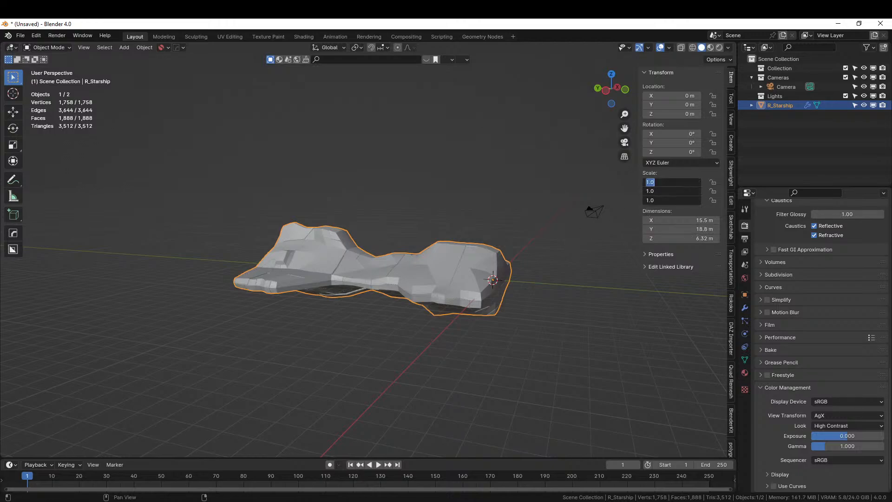
type("15")
key("Return")
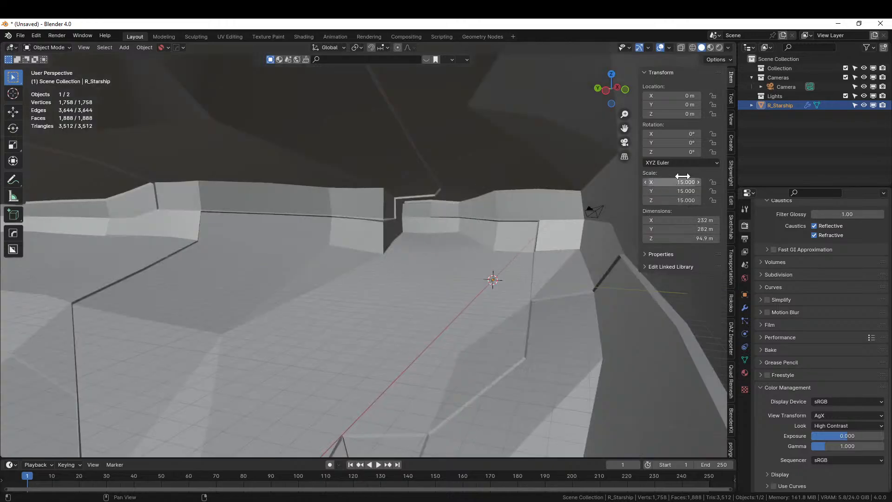
- Set the starship's object scale to 20 on the X, Y and Z axes
middle_click_drag(567, 175, 657, 250)
left_click_drag(669, 182, 668, 200)
type("2")
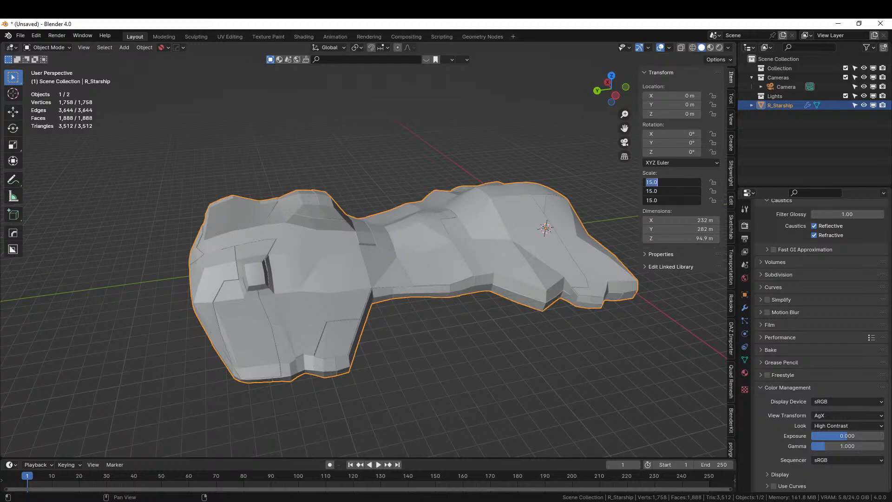
type("0")
key("Return")
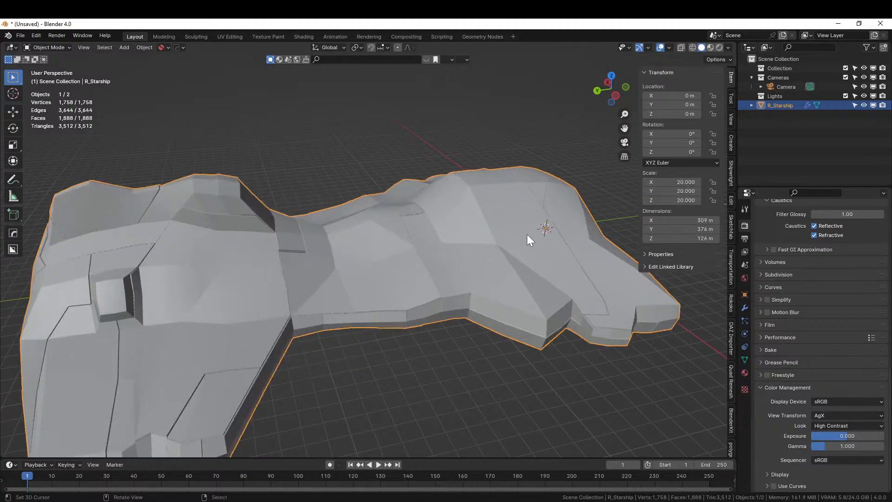
- Inspect the enlarged starship and apply its scale
middle_click_drag(527, 235, 678, 222)
scroll(375, 226, "down", 5)
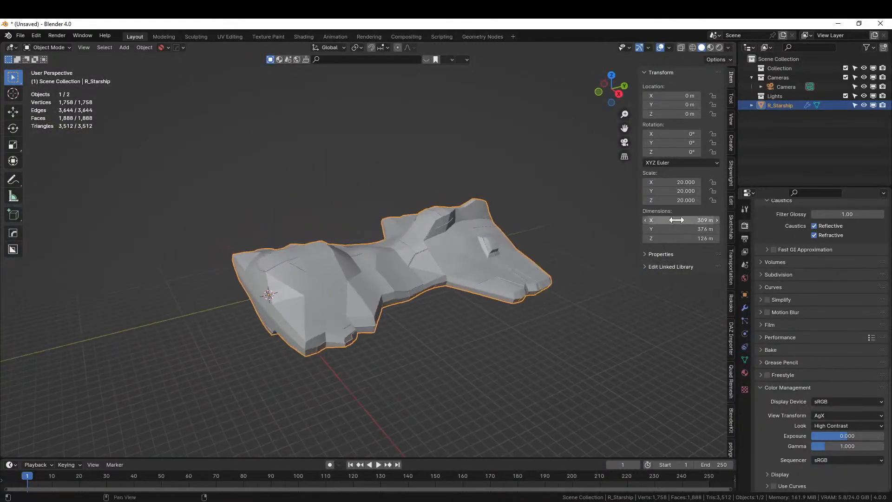
scroll(484, 253, "up", 5)
middle_click_drag(484, 253, 380, 258)
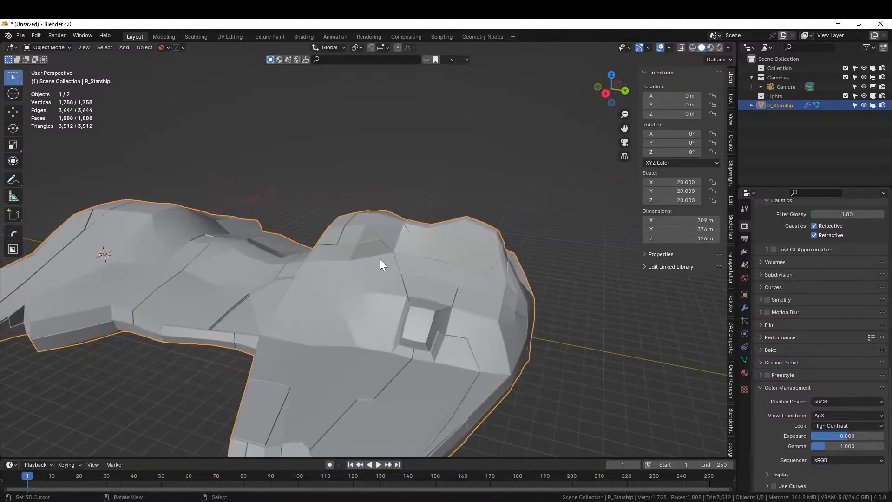
key("ctrl+a")
left_click(348, 297)
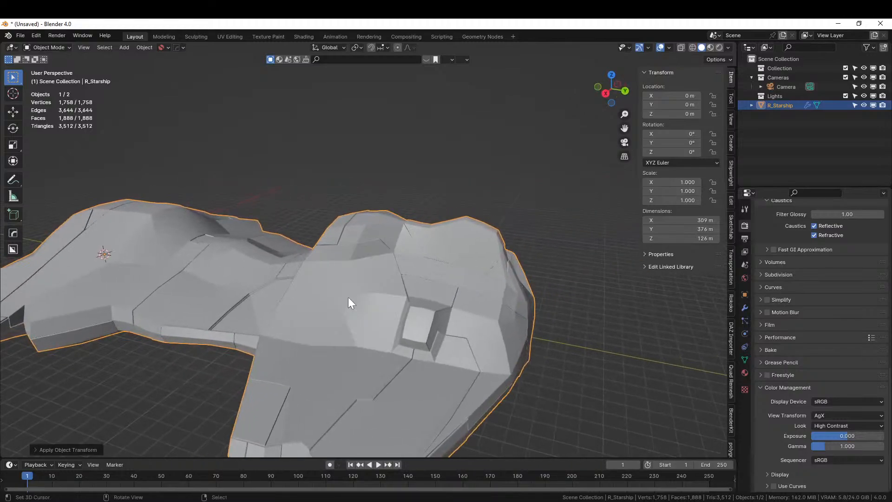
middle_click_drag(347, 297, 298, 215)
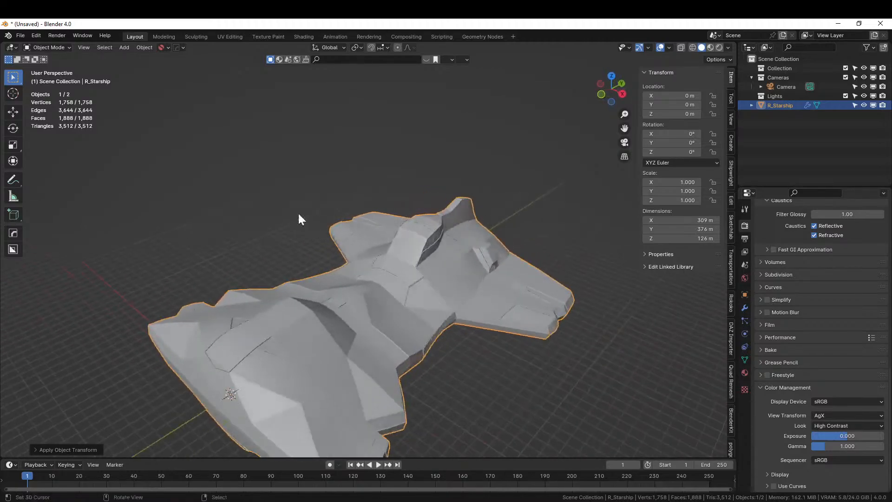
- Start saving the file under a new name and create the folder "231129-1 Livestream Terran Bot Ship Base" in Z:\000 2023 Paintings
left_click(20, 35)
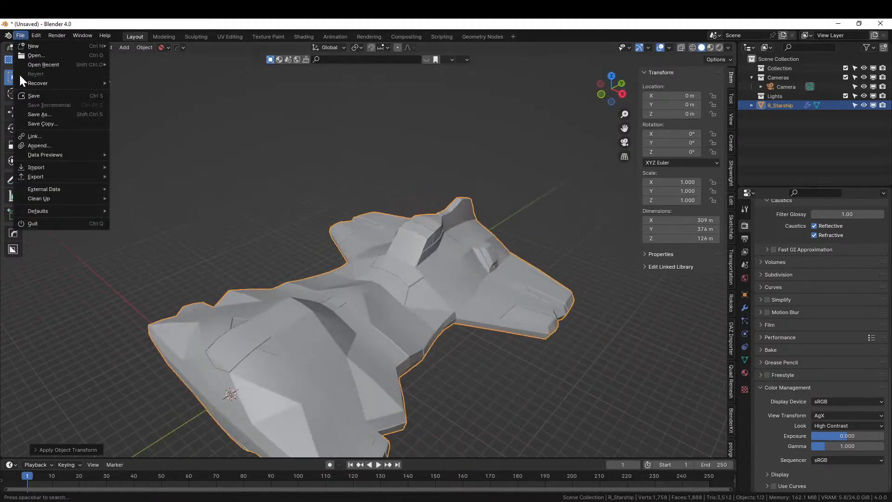
left_click(43, 114)
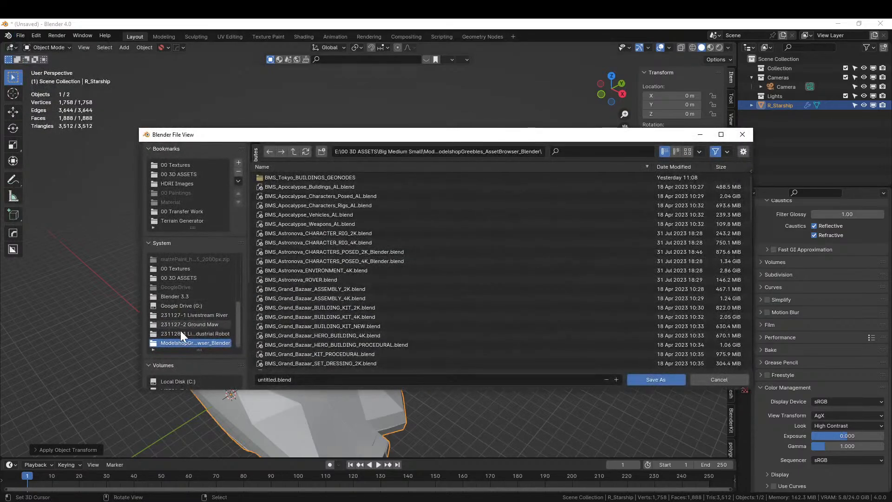
scroll(189, 348, "down", 4)
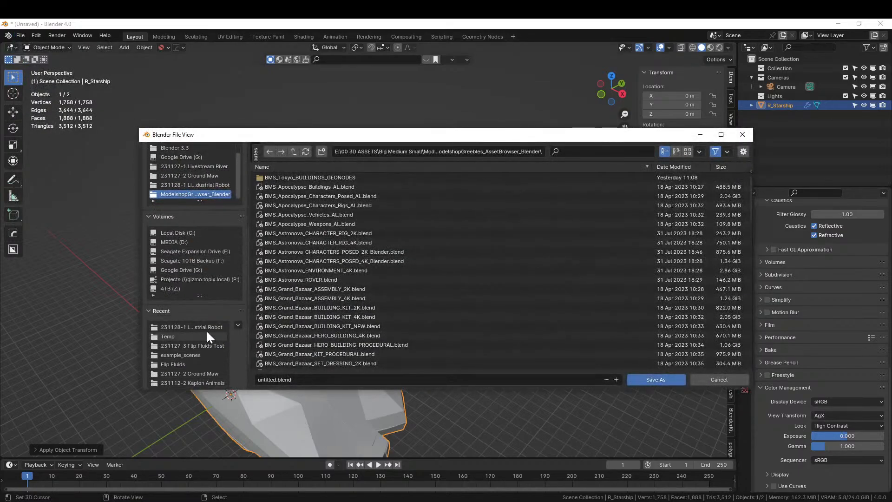
left_click(210, 327)
left_click(293, 152)
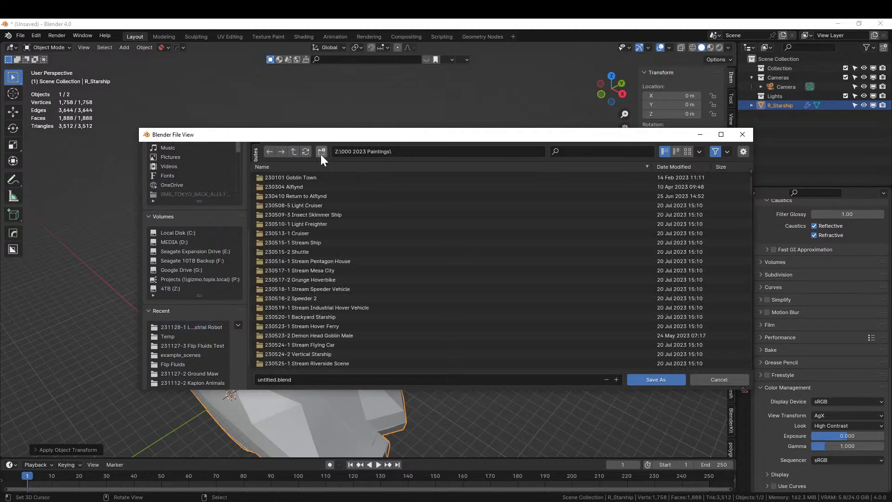
left_click(321, 152)
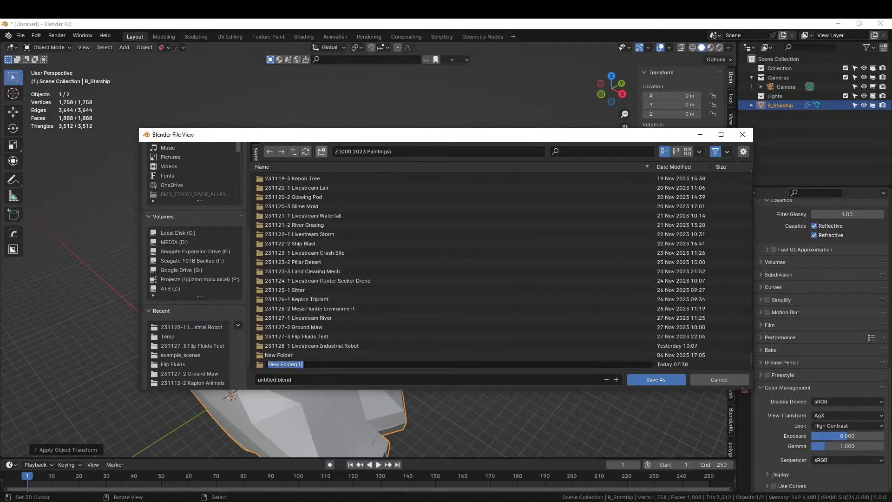
type("23")
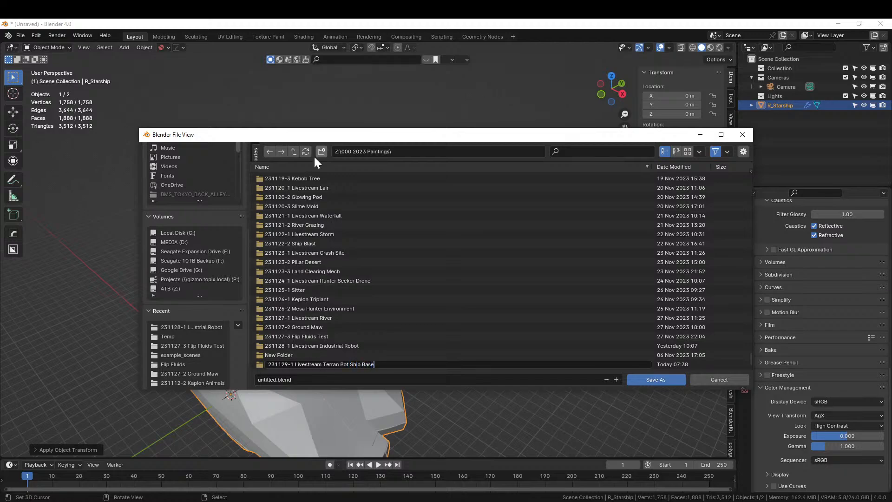
key("Return")
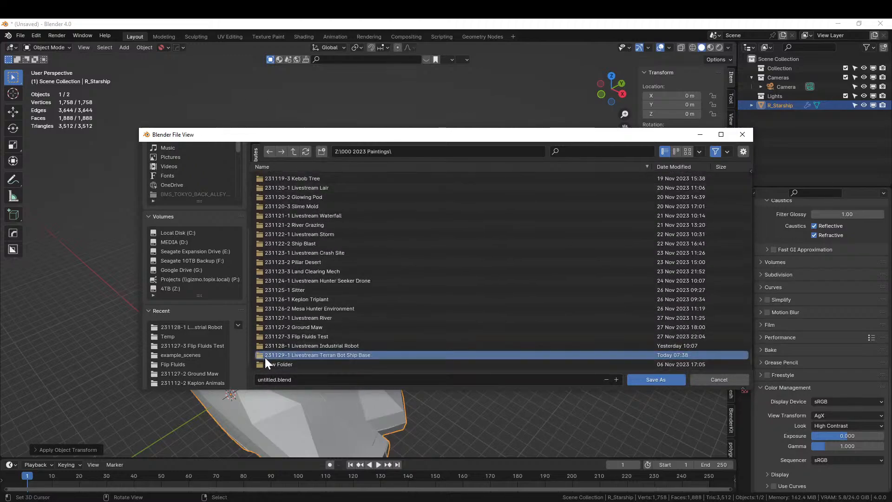
- Save the file in the new folder as "231129-1 Livestream Terran Bot Ship Base"
double_click(266, 356)
left_click(282, 380)
type("2")
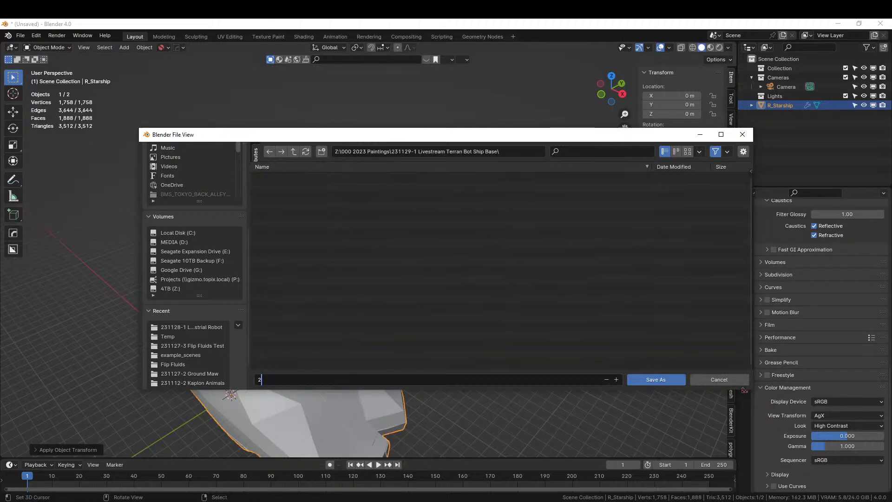
type("31129-1 Livestream Terran Bot Ship Base")
key("Return")
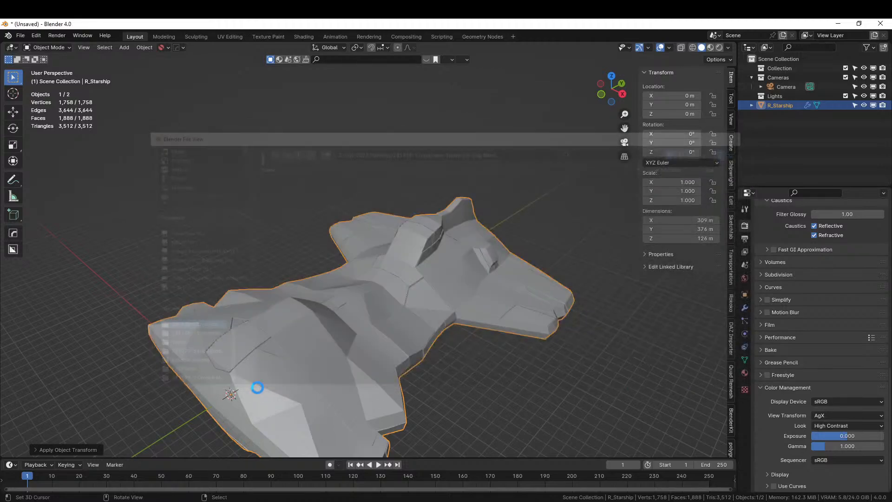
- Set the viewport's clip end distance to 10000 m so the whole starship is drawn
middle_click_drag(346, 345, 339, 369)
scroll(269, 360, "down", 3)
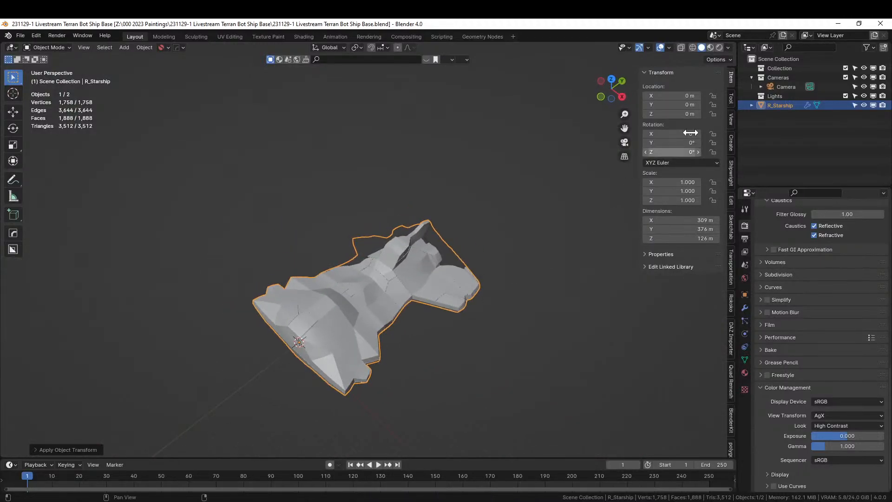
left_click(731, 120)
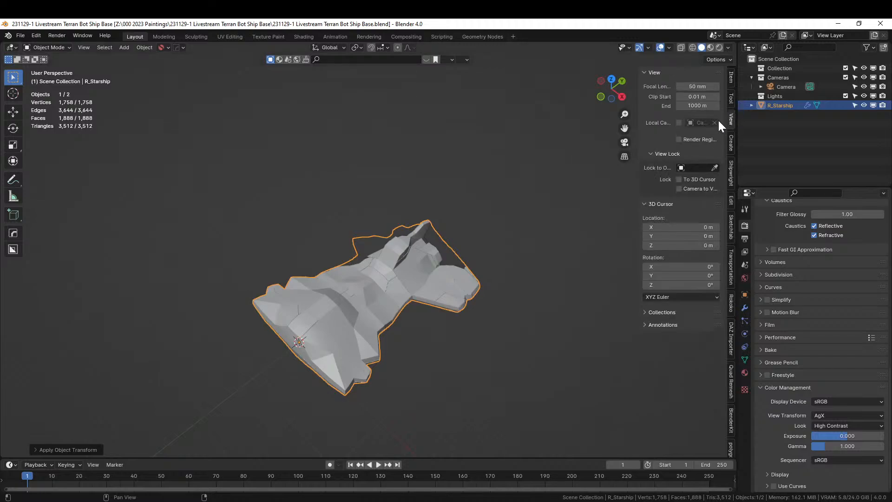
left_click(689, 106)
type("10000")
key("Return")
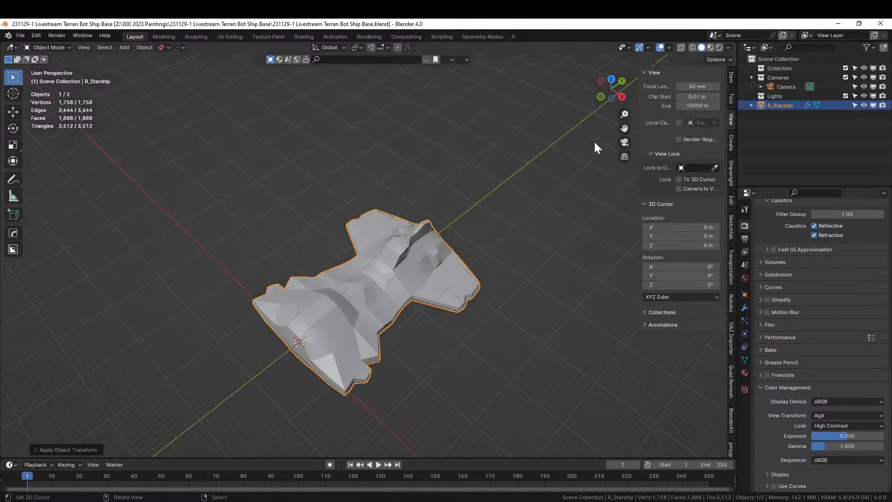
middle_click_drag(544, 139, 449, 159)
scroll(416, 173, "up", 5)
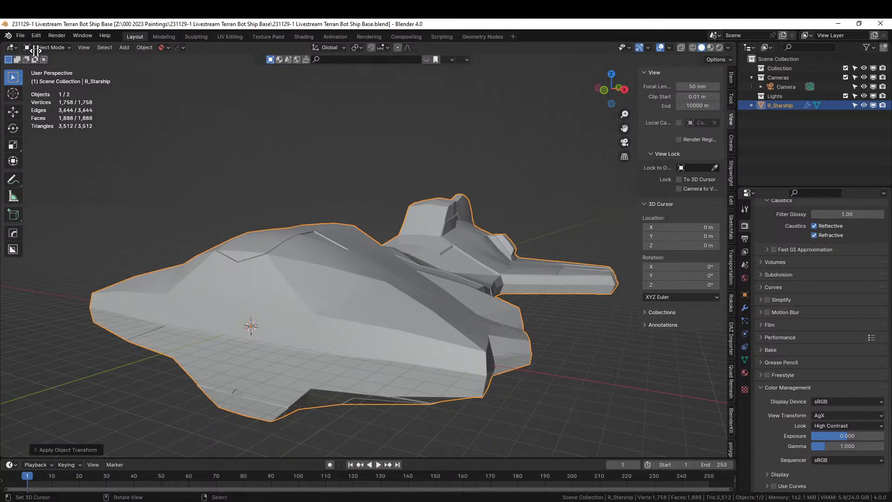
- Split the 3D viewport vertically and turn the new area into an Asset Browser
left_click_drag(36, 50, 307, 186)
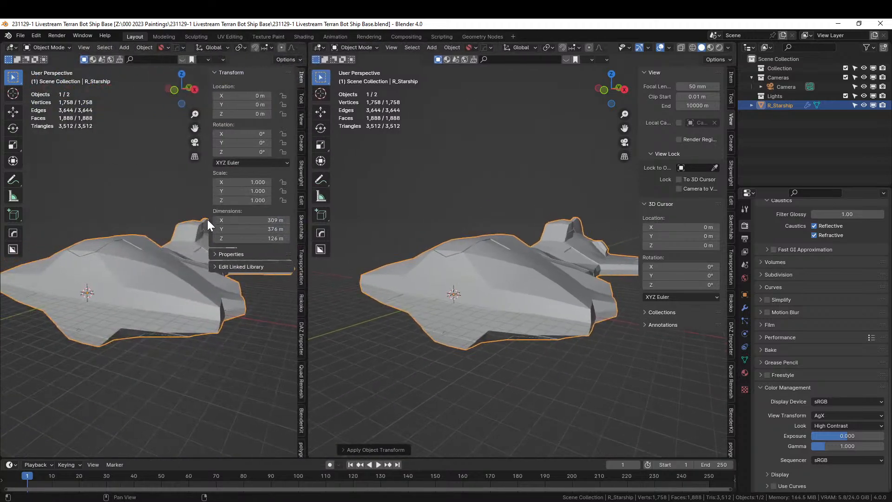
key("shift+F1")
key("shift+F1")
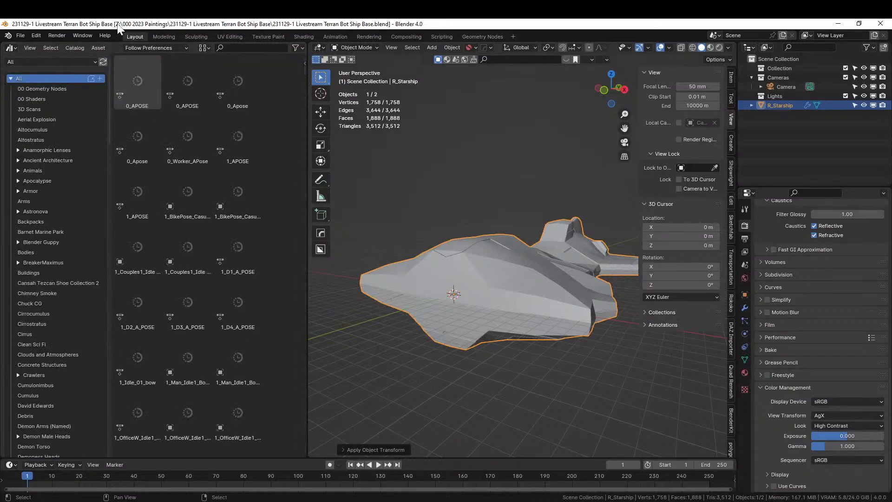
- Duplicate the Asset Browser into its own window and close the split area it came from
left_click(112, 47)
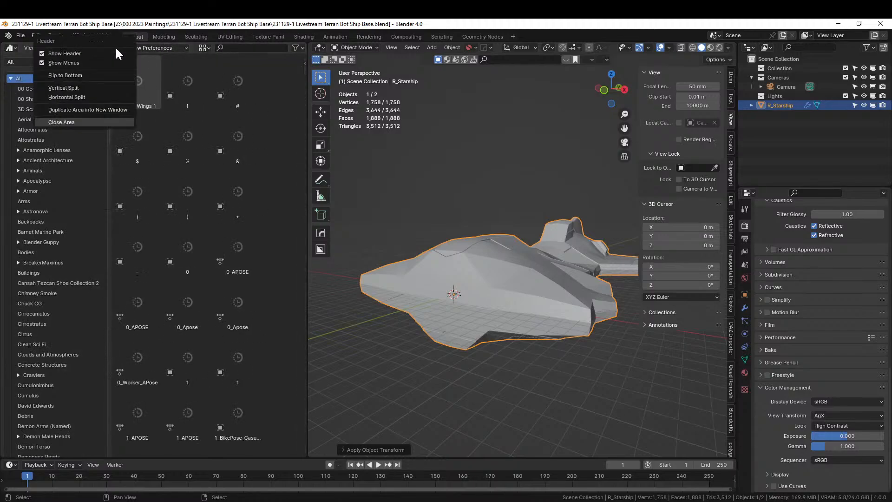
left_click(80, 110)
left_click_drag(95, 34, 134, 0)
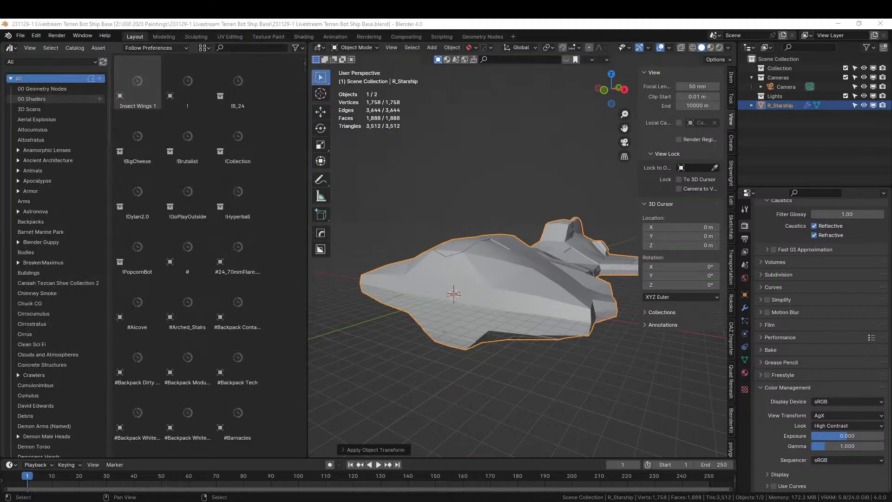
left_click(114, 46)
left_click(90, 120)
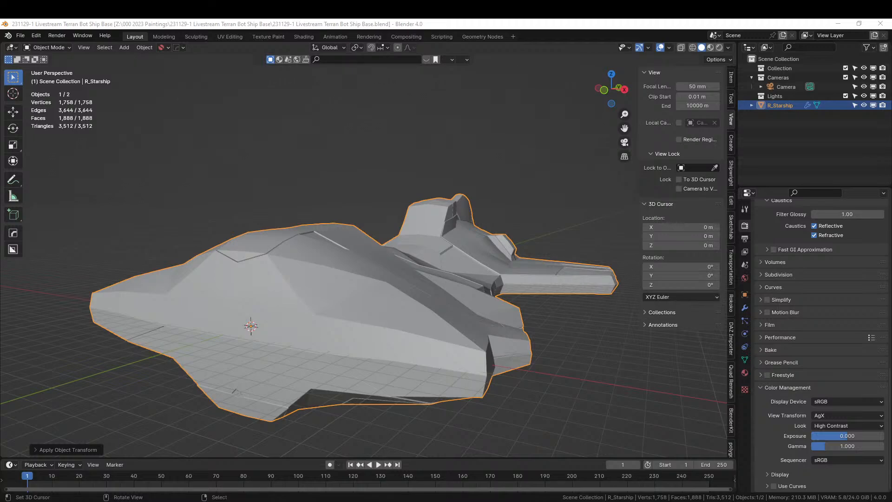
- Add the IGoPlayOutside engine asset to the scene at the 3D cursor and scale it up by a factor of 10
left_click_drag(139, 173, 250, 324)
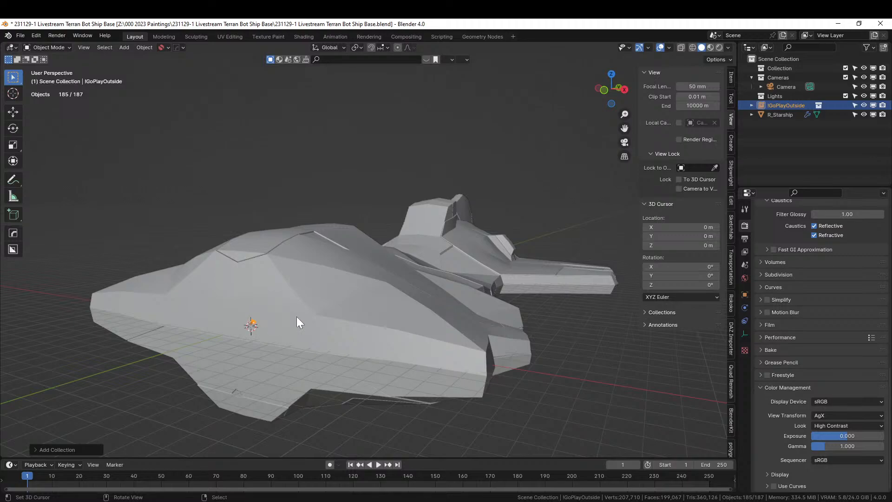
type("s")
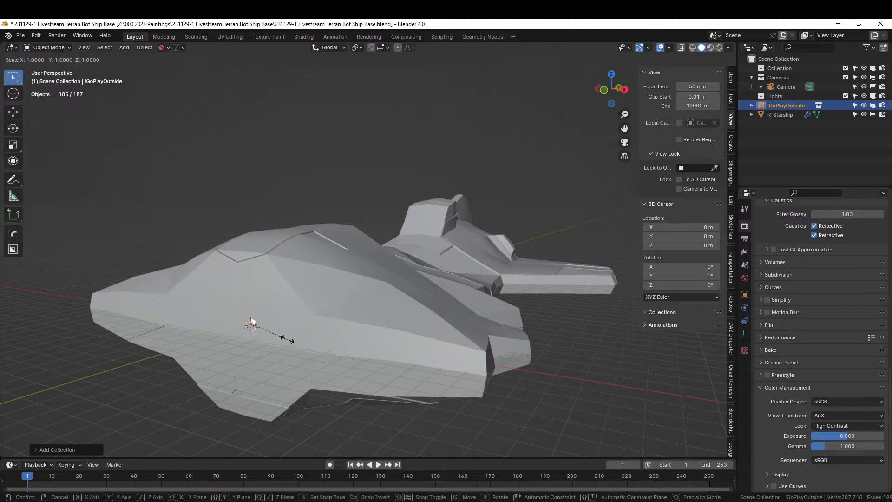
type("10")
key("Return")
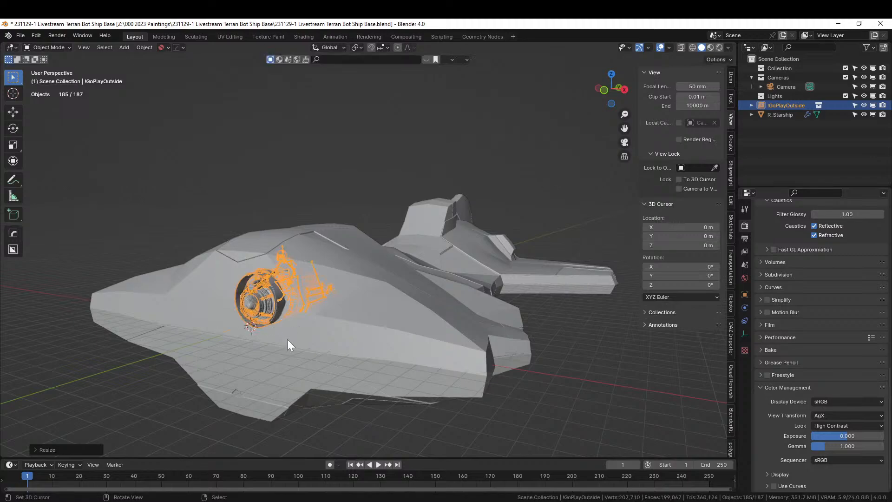
- Move the engine asset about -44 m along the global Y axis so it sticks out from the starship hull
middle_click_drag(301, 326, 311, 302)
key("g")
key("y")
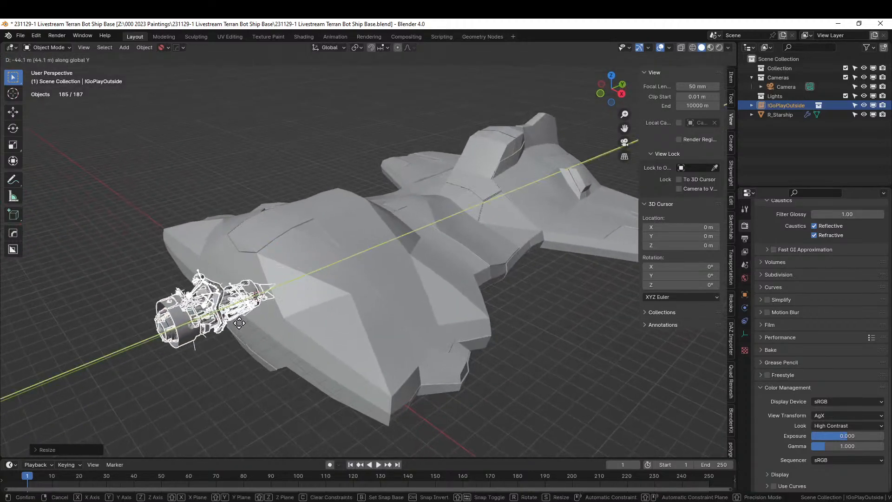
left_click(235, 324)
scroll(235, 324, "up", 6)
scroll(244, 318, "down", 6)
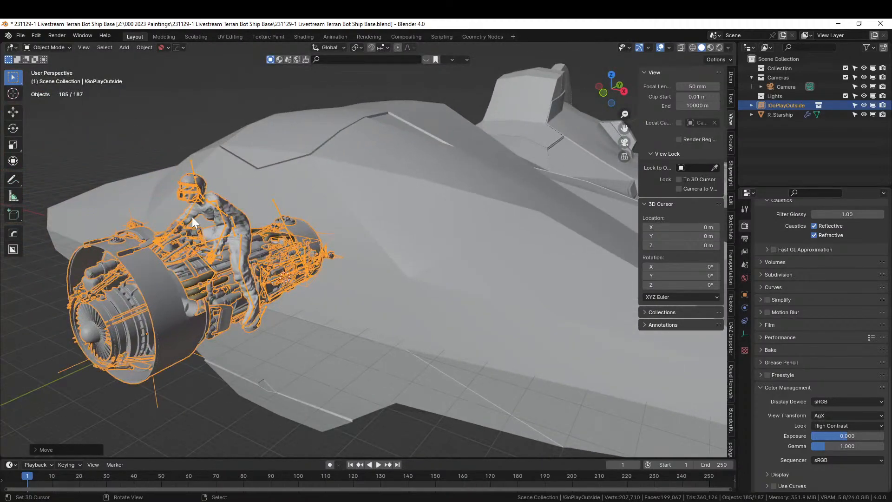
left_click(200, 191)
left_click(192, 177, "shift")
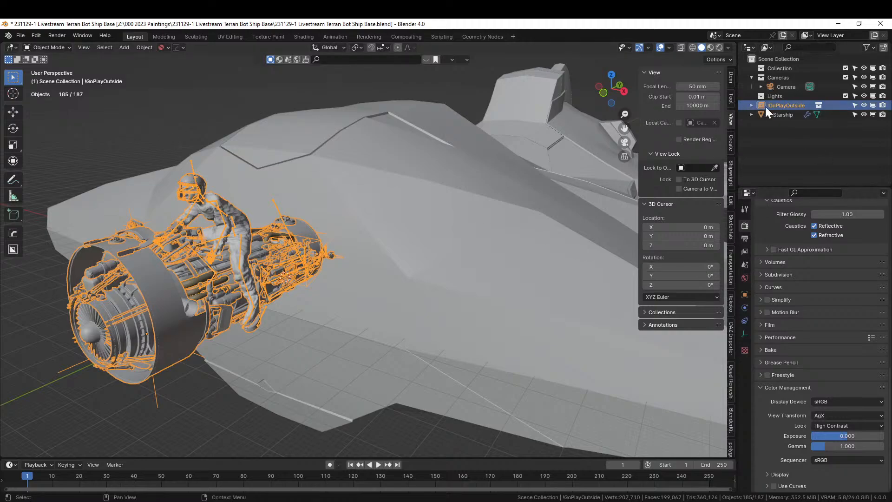
left_click(752, 105)
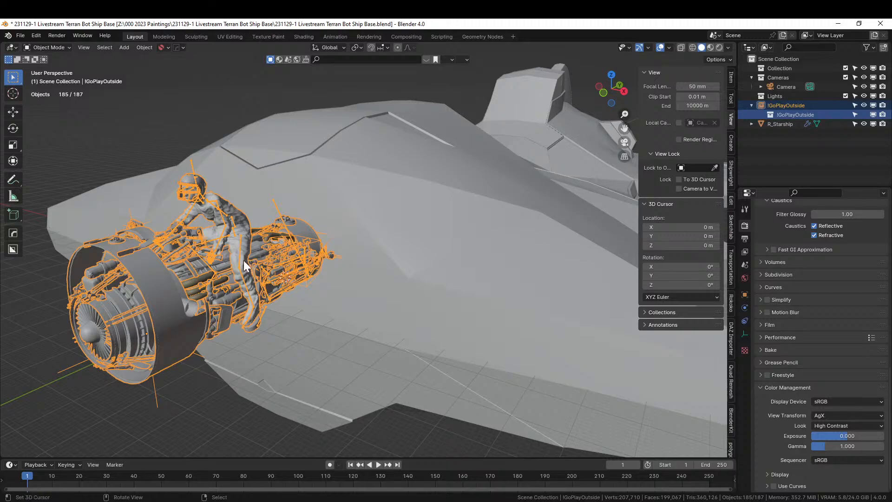
key("ctrl+a")
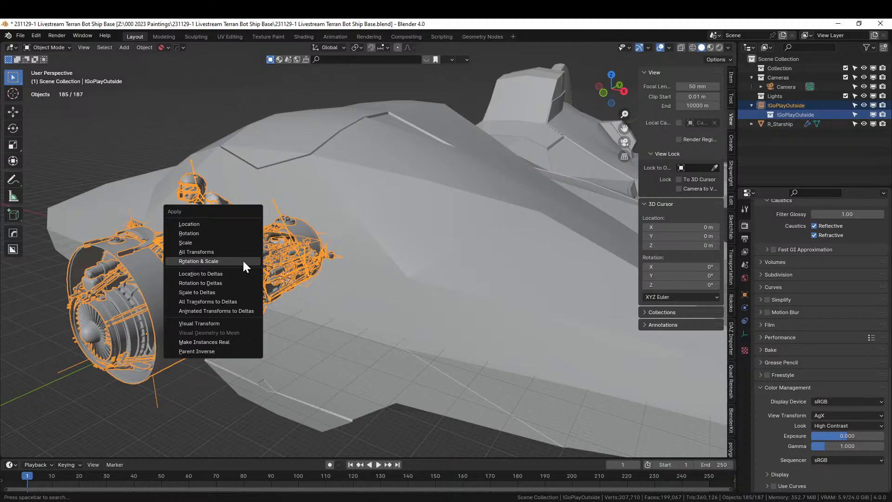
left_click(242, 259)
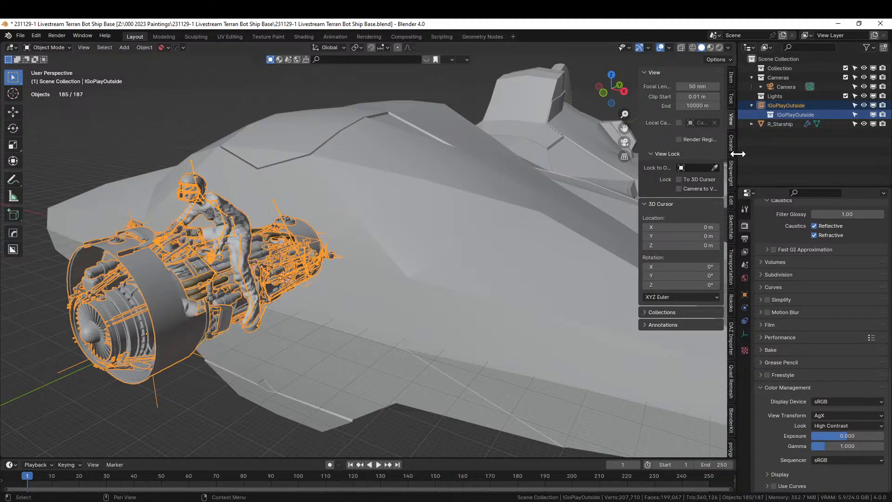
right_click(786, 114)
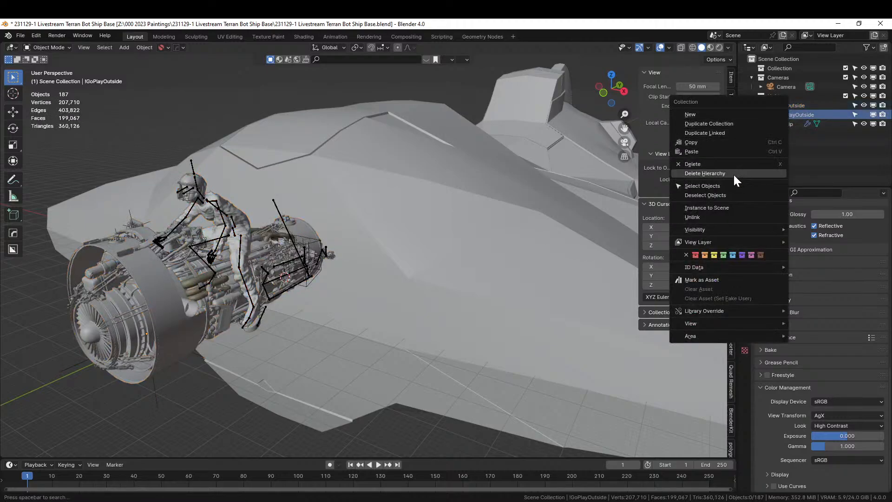
left_click(785, 113)
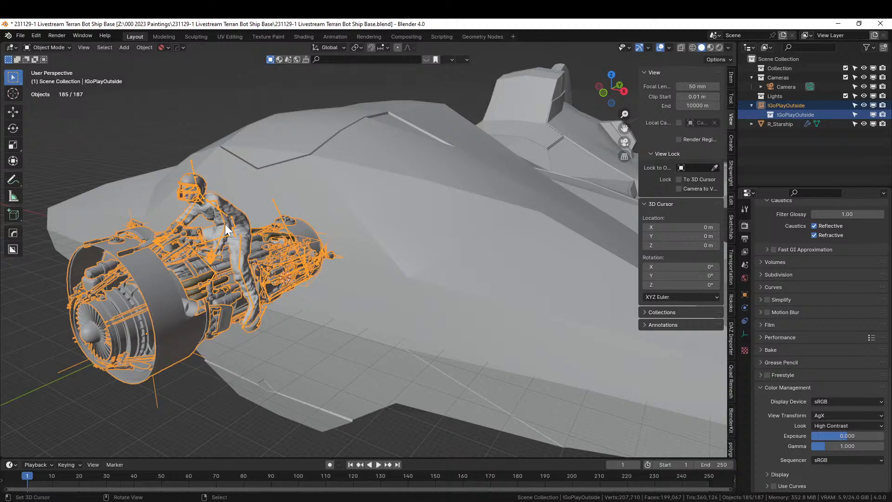
- Make the IGoPlayOutside collection instance real so its parts become separate objects
key("ctrl+a")
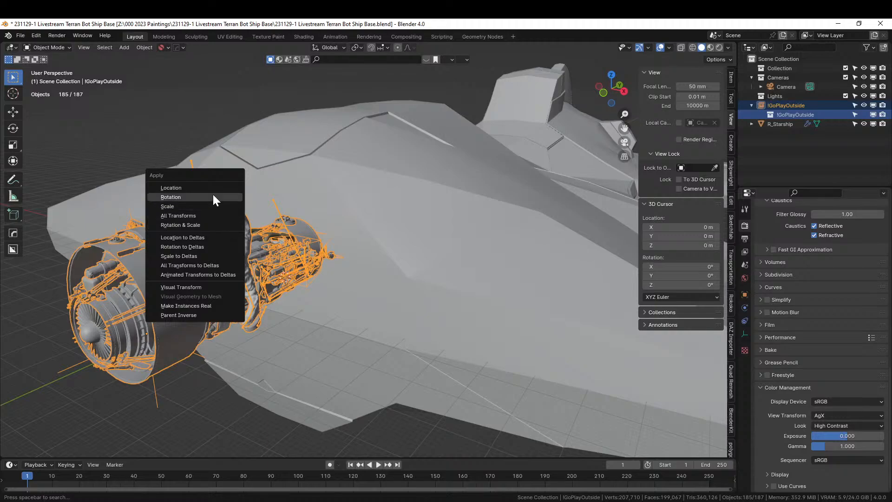
left_click(144, 47)
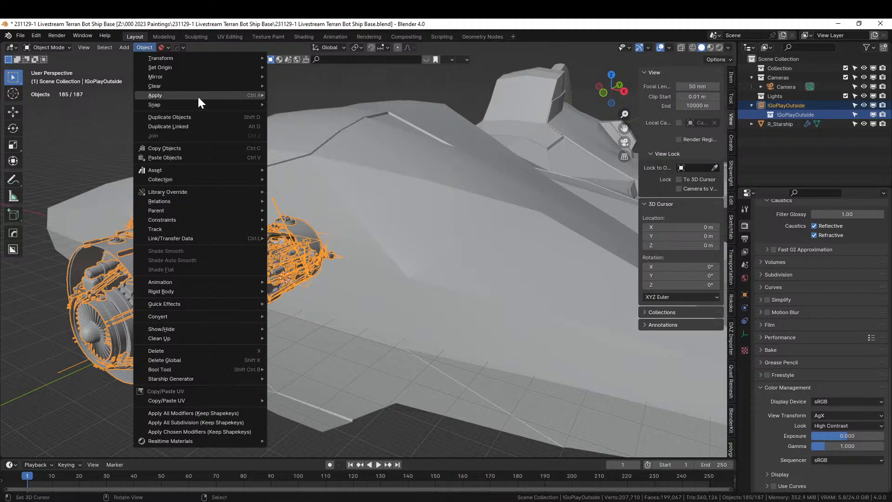
mouse_move(198, 98)
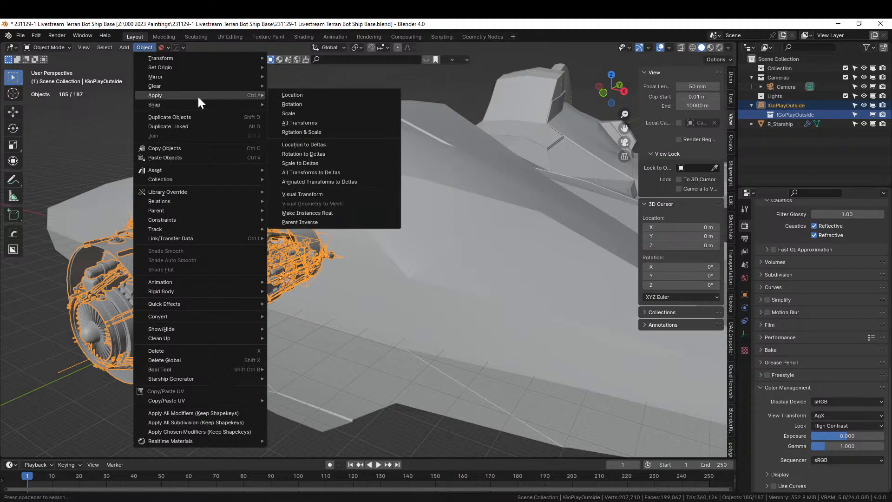
left_click(330, 213)
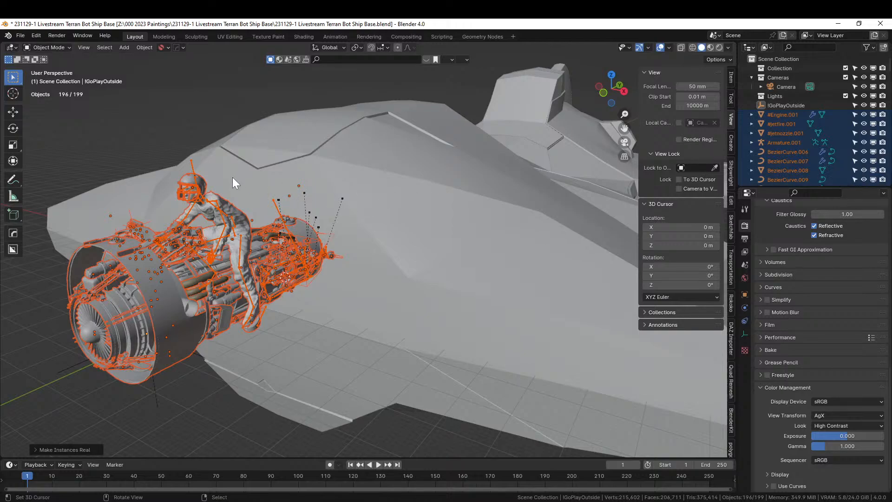
- Delete the rider's armature and a helmet part from the engine asset
left_click(192, 165)
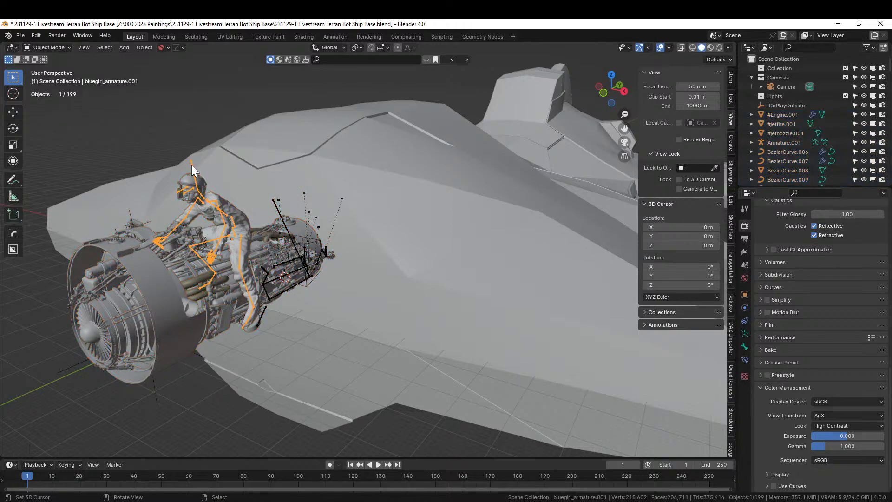
key("Delete")
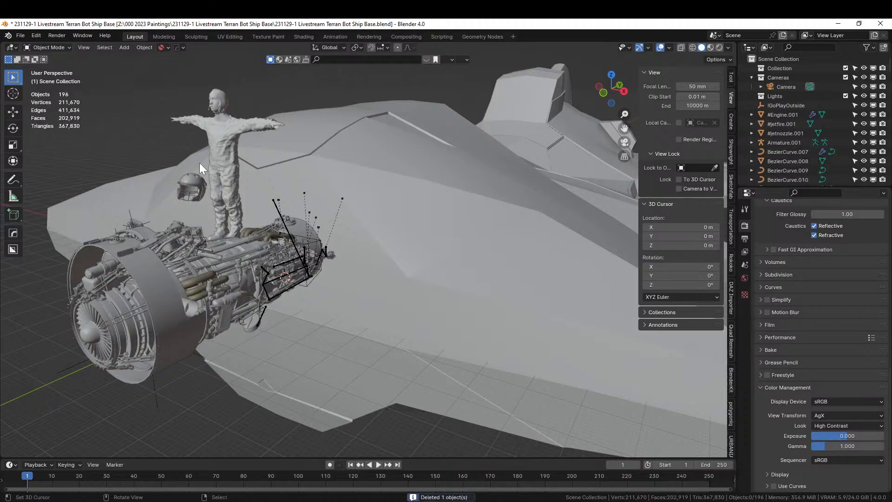
left_click(193, 179)
key("Delete")
- Select the R_Starship hull, locate it in the object list and hide it in the viewport
left_click_drag(166, 74, 257, 199)
middle_click_drag(236, 164, 455, 181)
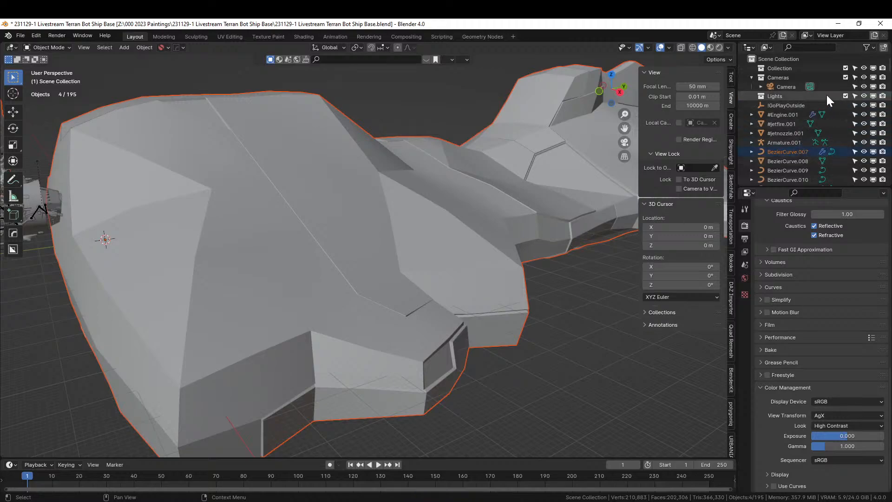
scroll(826, 95, "down", 2)
left_click(298, 185)
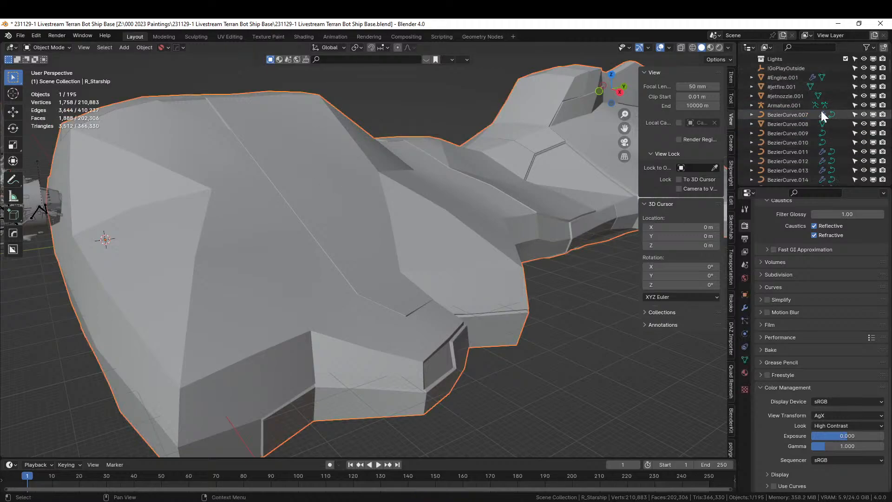
key("KP_Decimal")
left_click(864, 115)
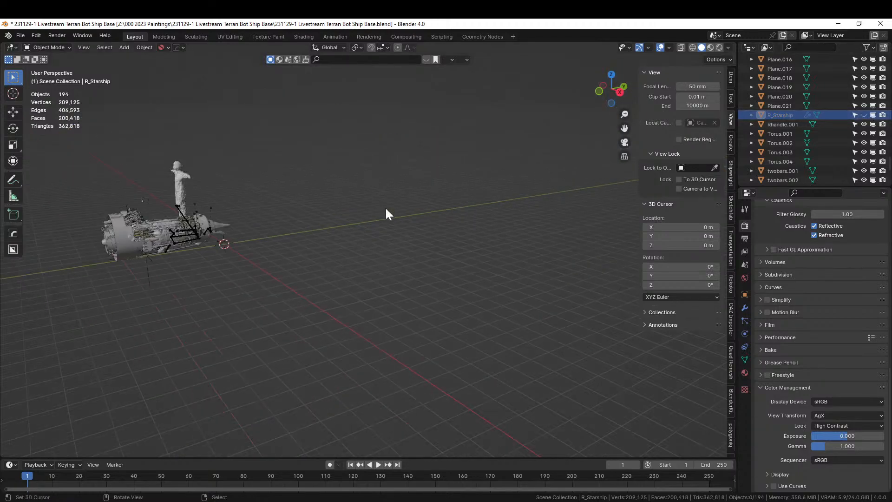
- Delete the standing rider figure together with the helmet remains floating above the engine
middle_click_drag(386, 210, 340, 287)
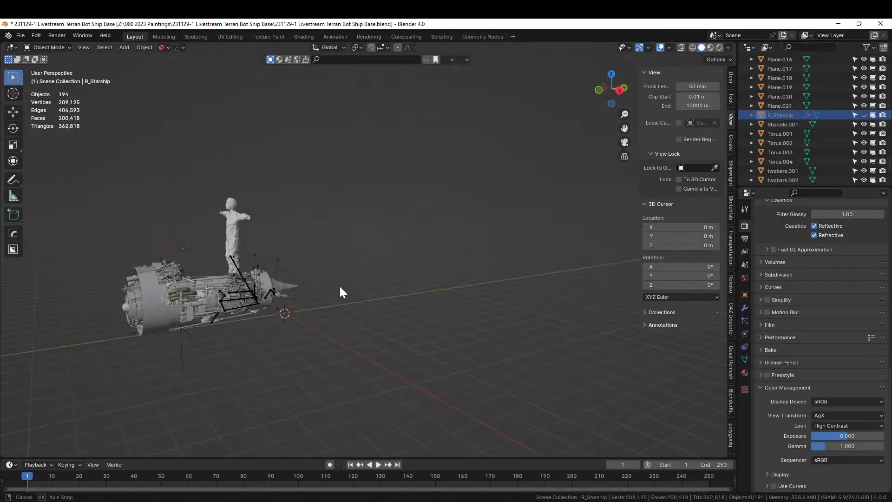
left_click_drag(146, 172, 271, 249)
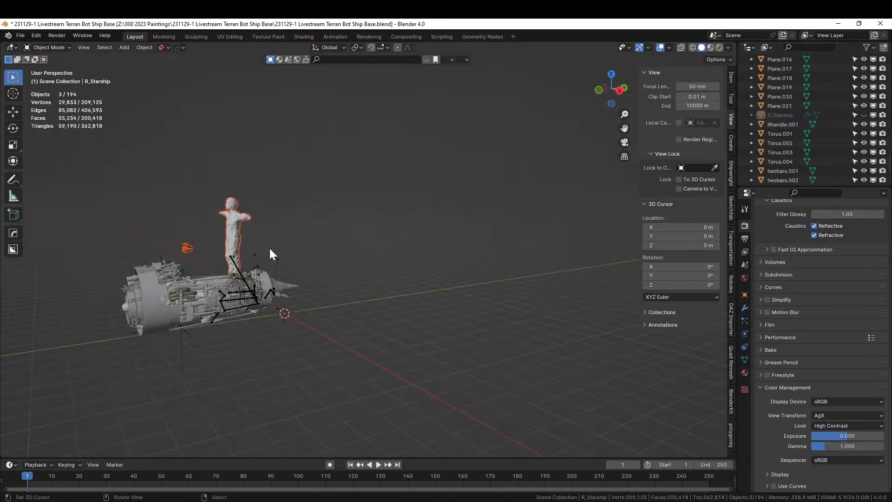
key("Delete")
scroll(250, 269, "up", 5)
scroll(169, 303, "down", 5)
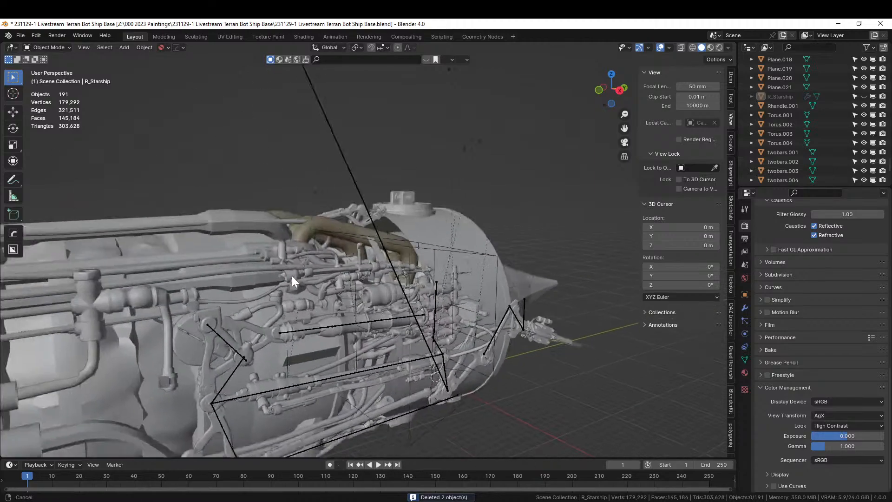
- Delete the Armature.001 rig attached to the rear of the engine
left_click(339, 144)
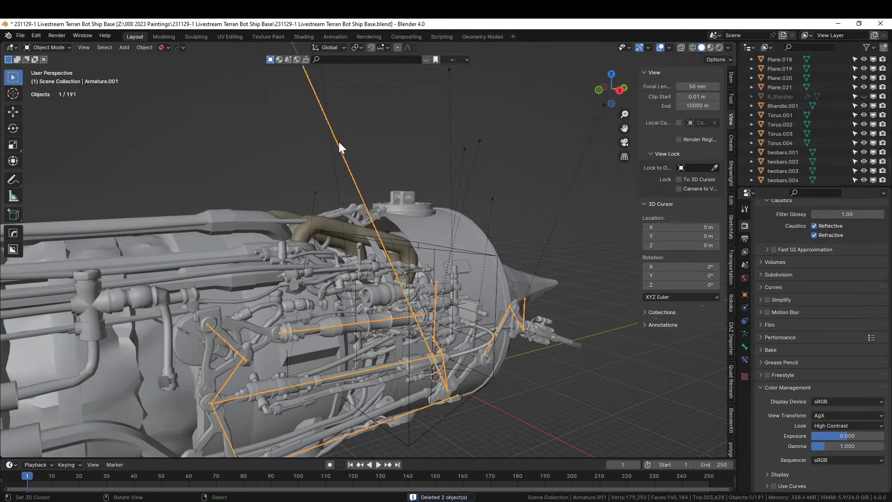
key("Delete")
scroll(338, 142, "down", 5)
scroll(325, 158, "up", 4)
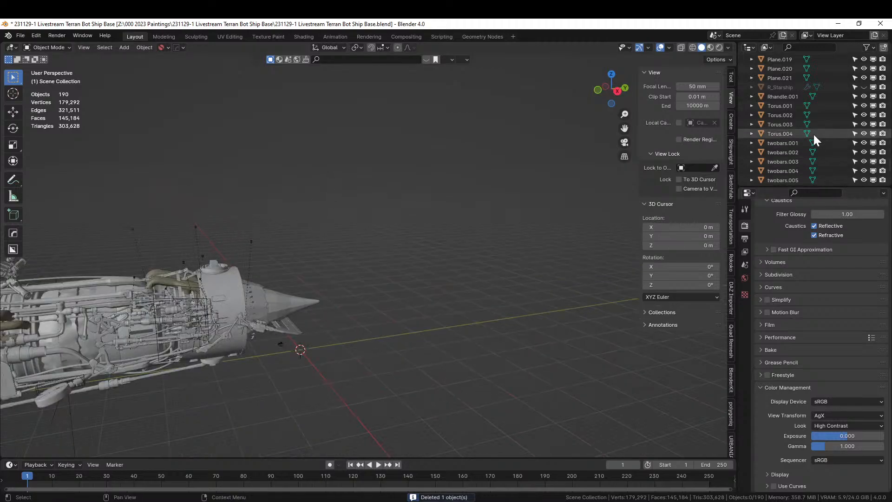
scroll(213, 256, "down", 1)
scroll(204, 285, "up", 1)
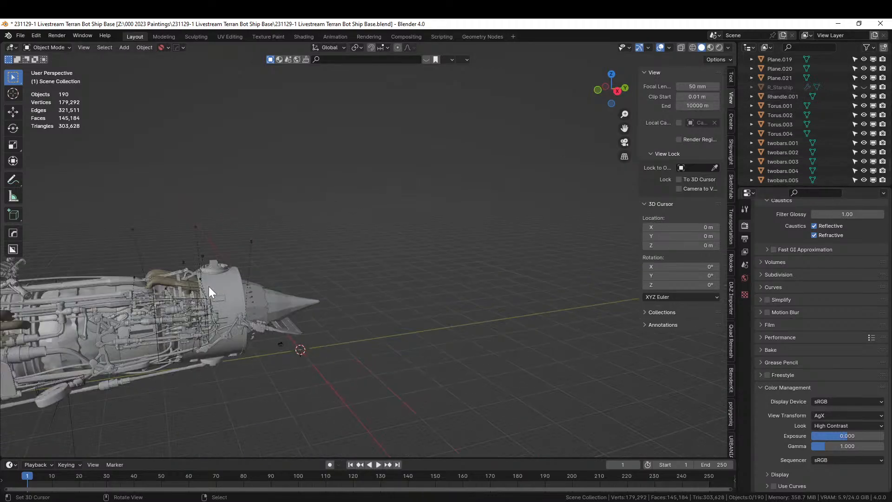
- Delete the Lhandle.001 handle from the upper side of the engine
middle_click_drag(205, 302, 309, 294, "shift")
left_click(347, 276)
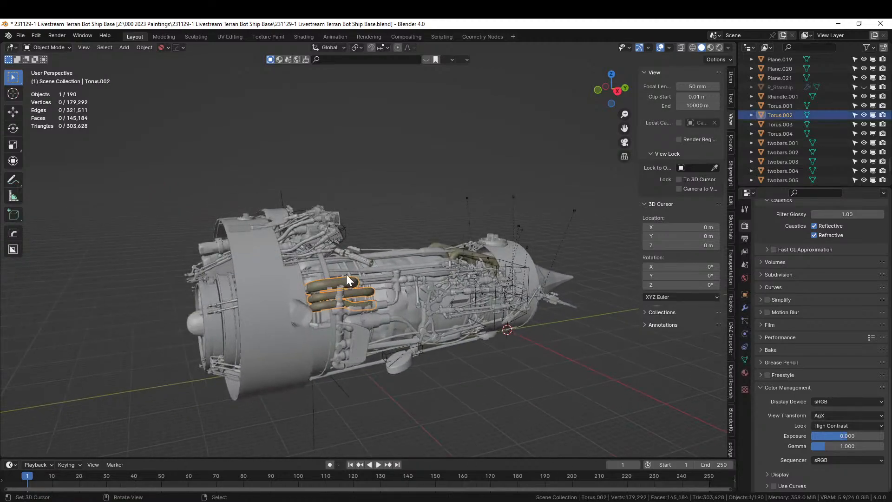
left_click(358, 258)
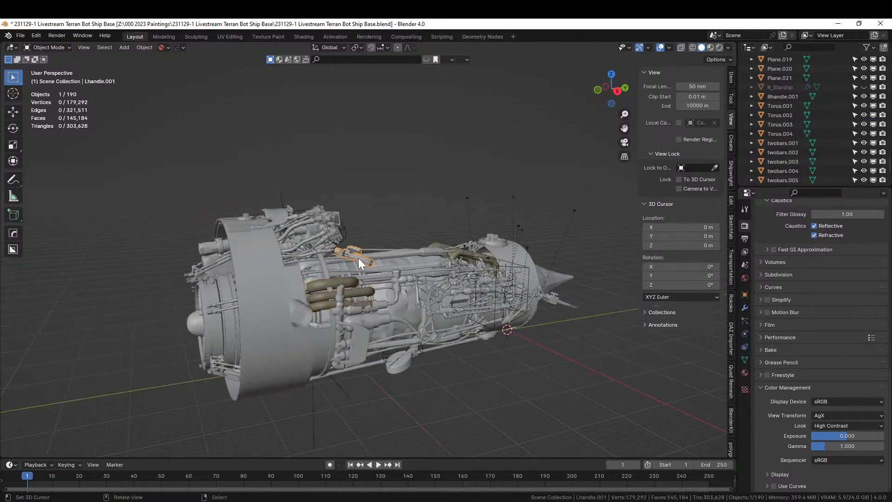
key("Delete")
- Box-select the cluster of handlebar and small pipe parts above the engine near the intake ring and delete it
middle_click_drag(358, 257, 388, 276)
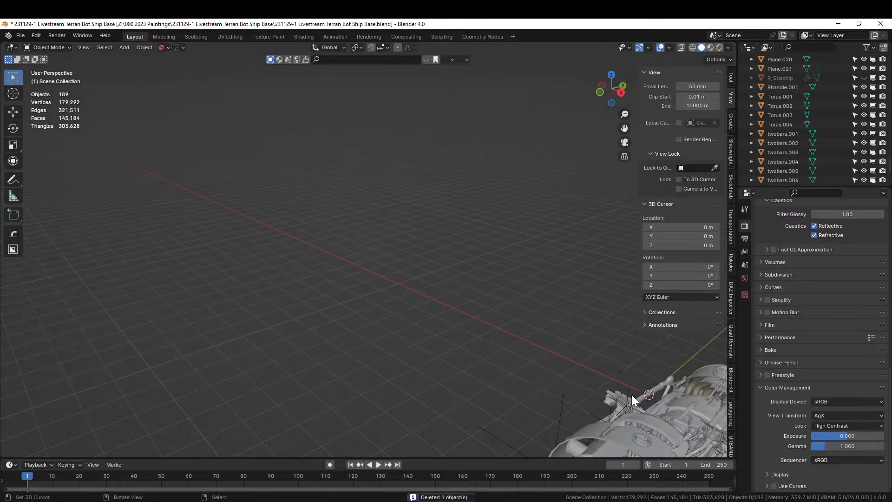
right_click(617, 395)
key("KP_Decimal")
middle_click_drag(587, 401, 270, 316)
key("b")
left_click_drag(165, 164, 331, 274)
key("Delete")
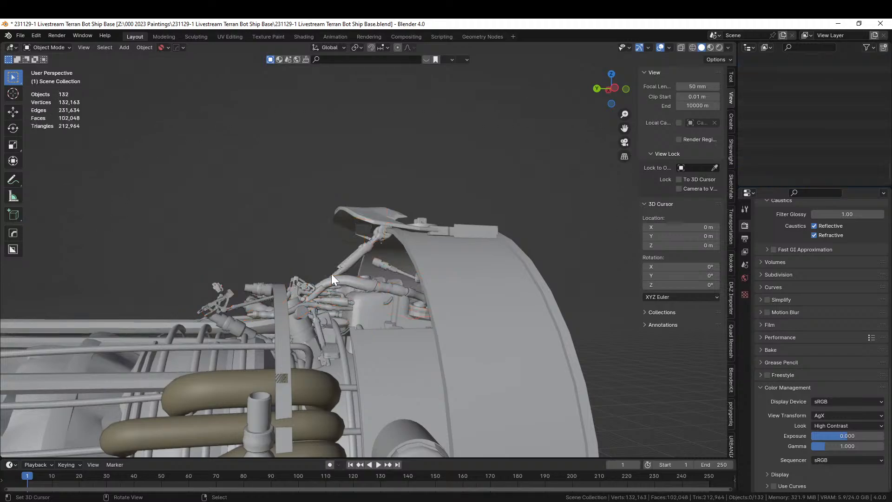
middle_click_drag(331, 274, 401, 261)
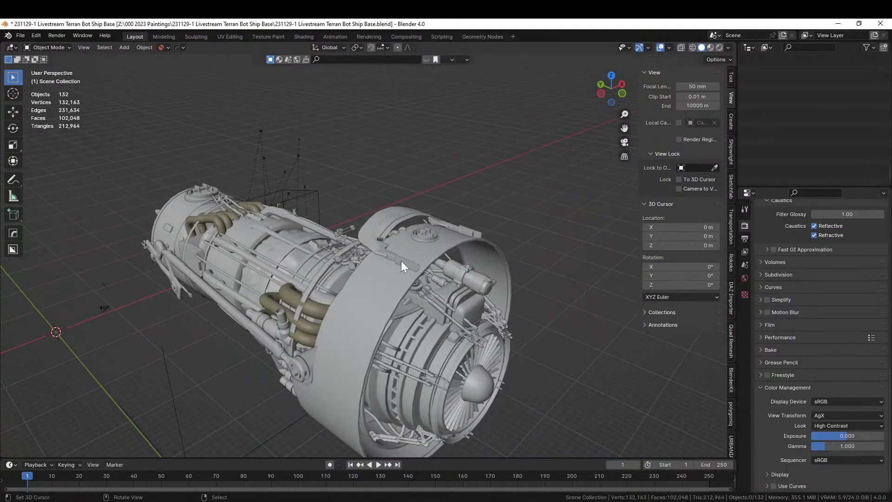
- Try to join all visible engine parts into the Jet_engine.002 object, and undo the join
key("a")
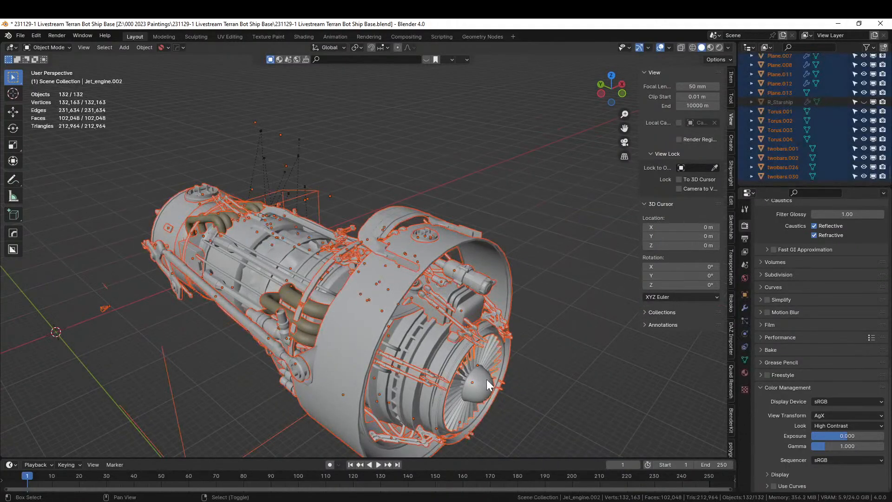
key("ctrl+j")
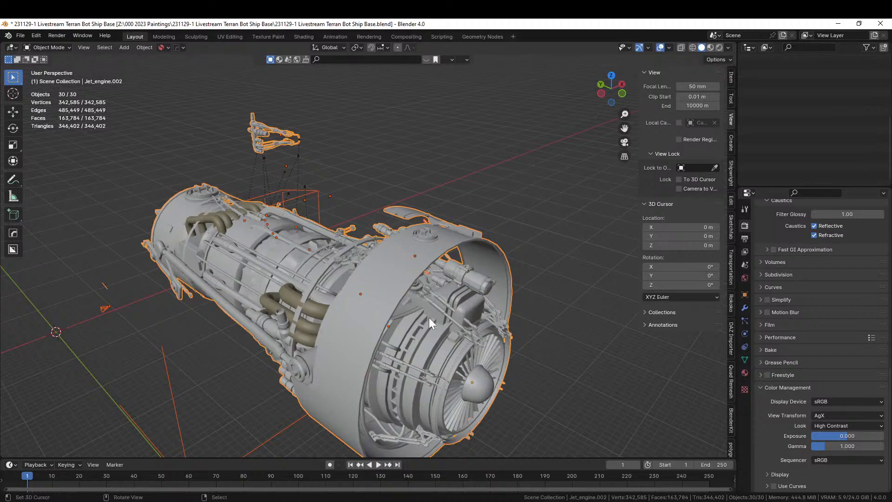
middle_click_drag(355, 198, 397, 278)
key("ctrl+z")
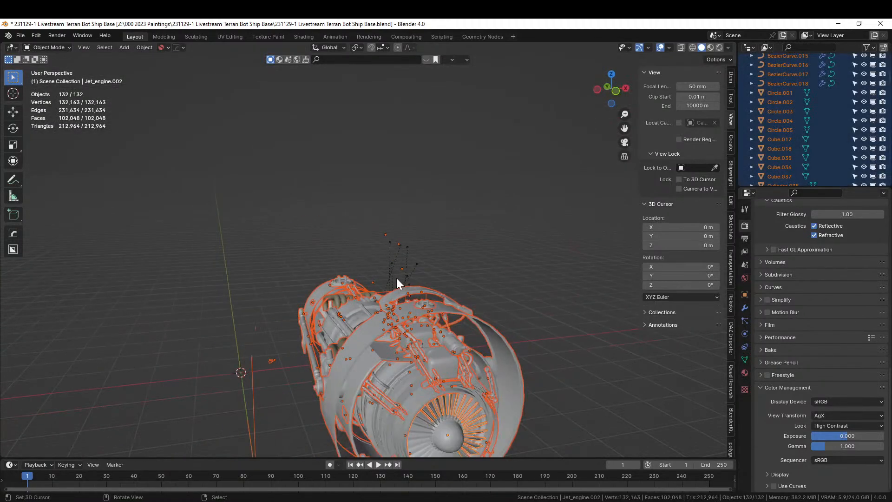
- Apply the modifiers on all selected engine parts with HardOps and join the meshes into Jet_engine.002
key("q")
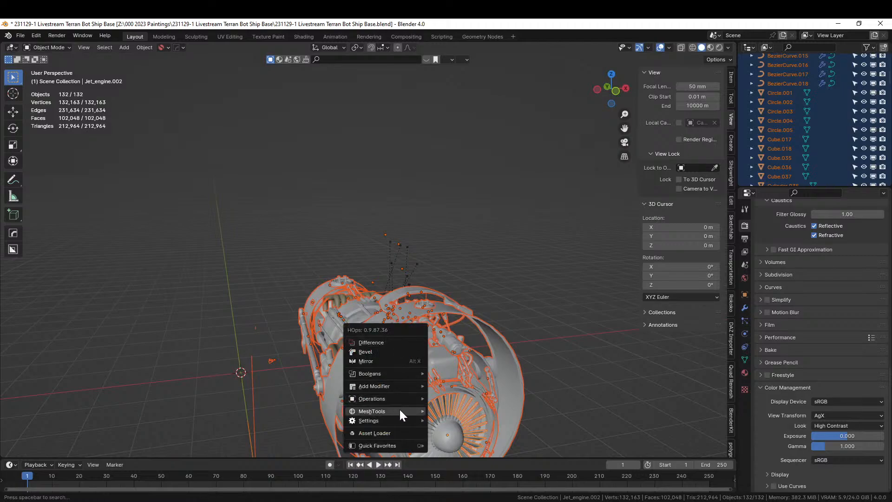
mouse_move(400, 410)
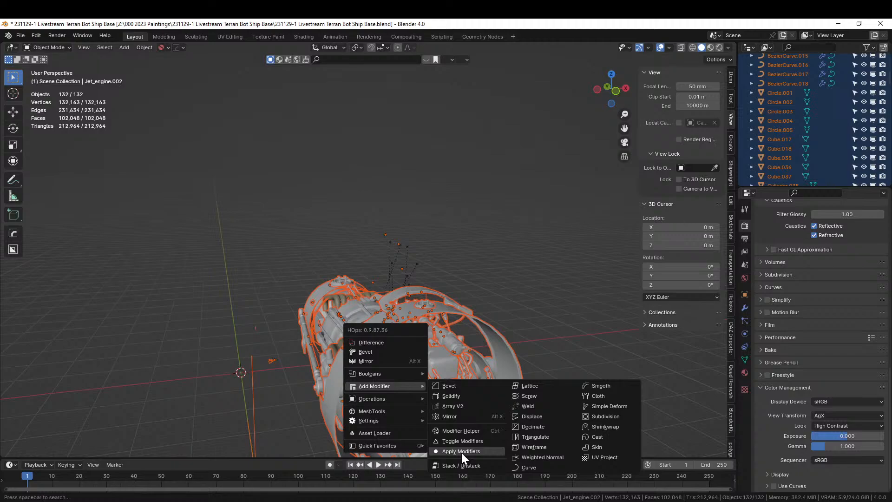
left_click(461, 451)
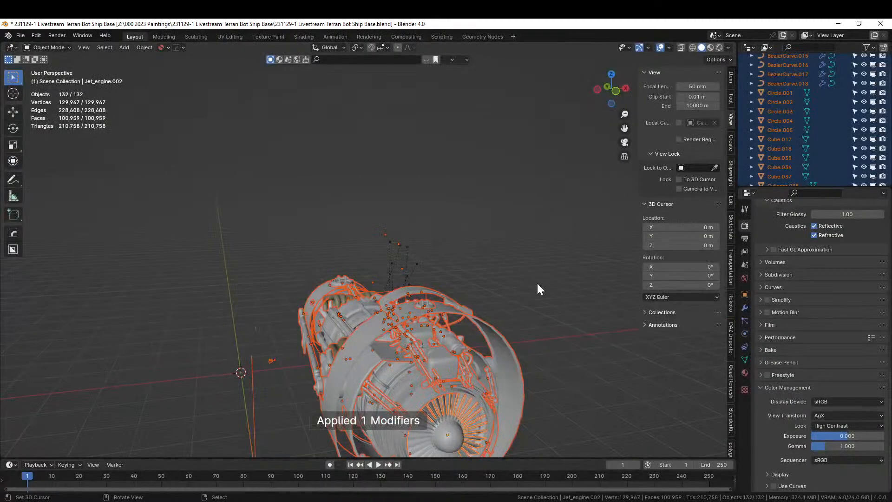
key("ctrl+j")
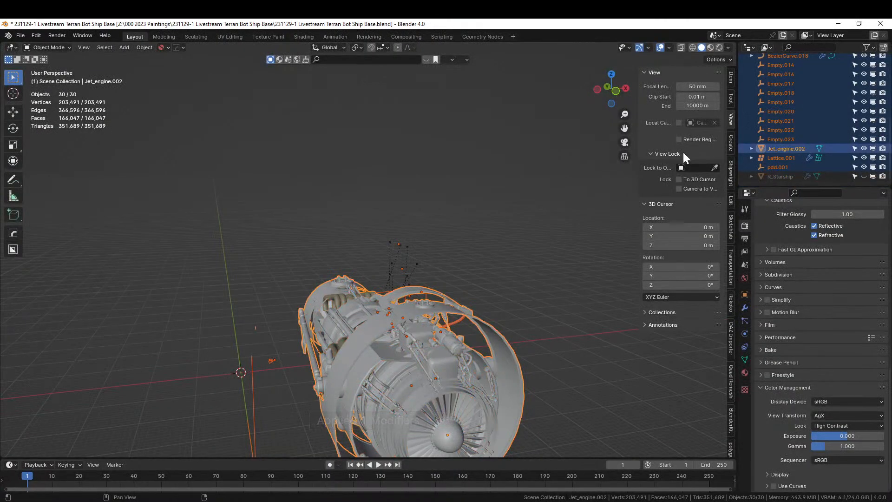
- Convert the curves BezierCurve.009 through BezierCurve.018 to meshes and join them into Jet_engine.002
scroll(785, 149, "up", 4)
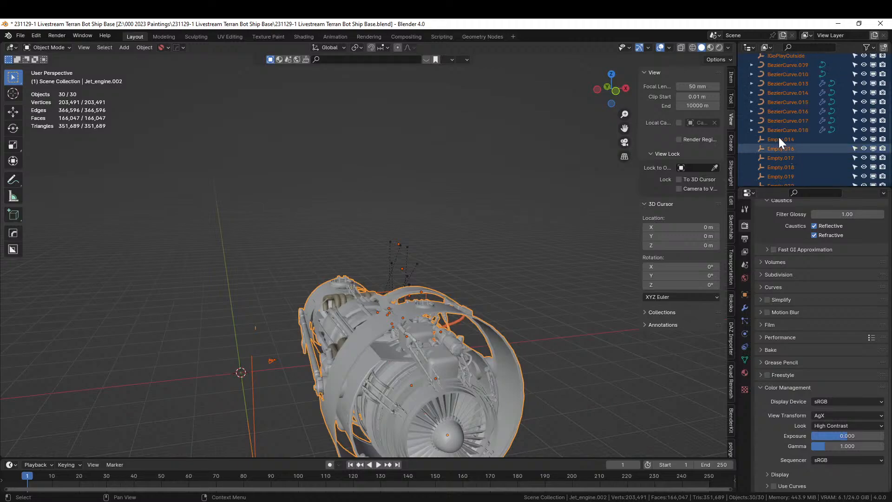
left_click(779, 131)
scroll(779, 130, "up", 3)
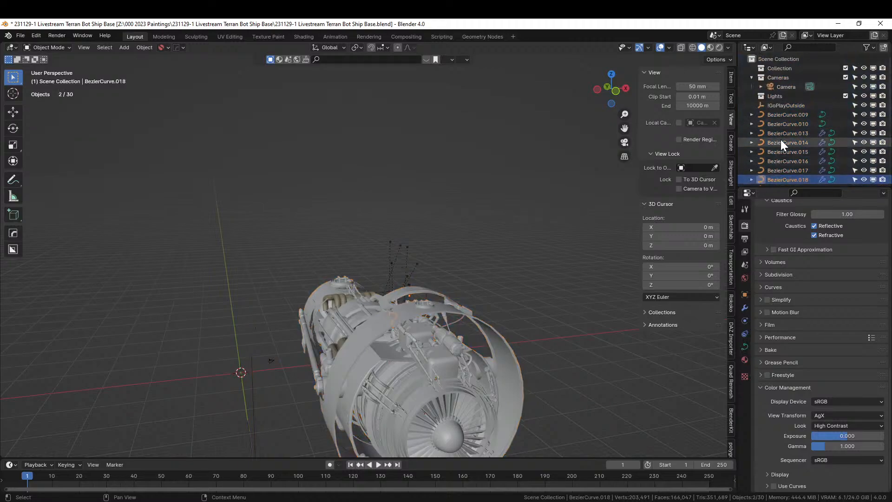
left_click(781, 116, "shift")
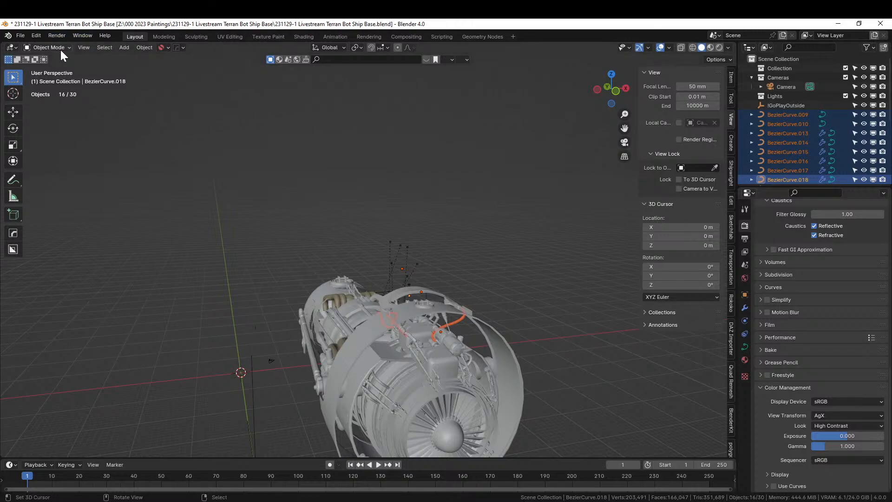
left_click(143, 48)
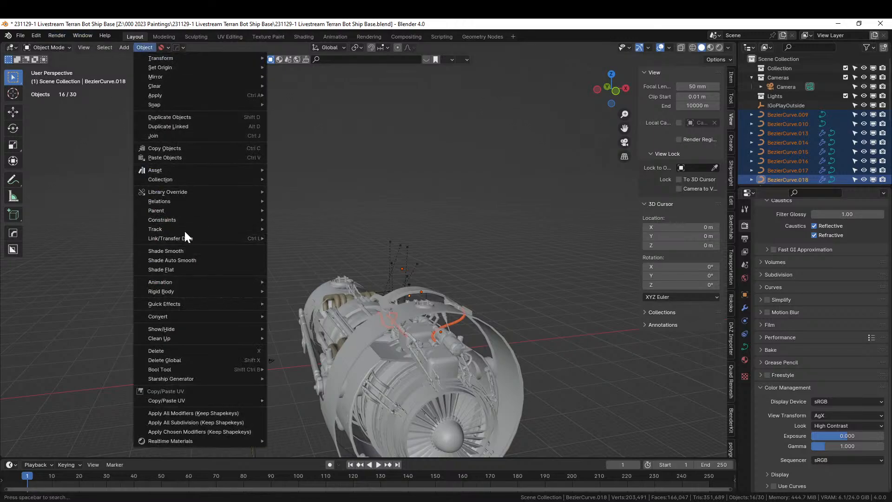
mouse_move(192, 317)
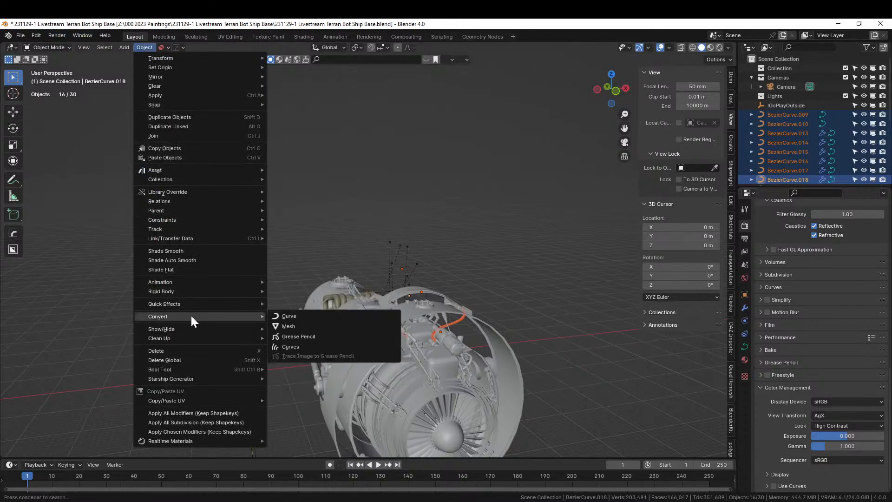
left_click(291, 324)
key("a")
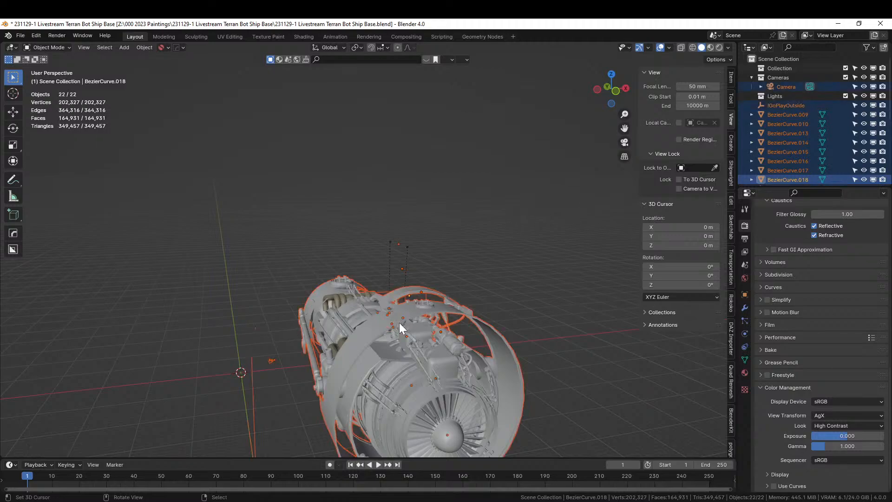
key("ctrl+j")
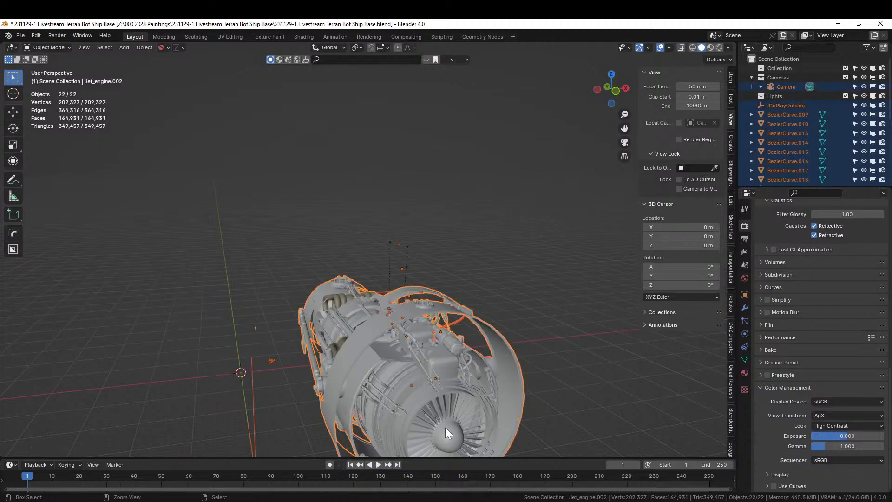
- Delete the Lattice.001 cage beside the upper part of the engine
mouse_move(461, 383)
middle_mouse_down()
mouse_move(442, 333)
mouse_move(453, 319)
mouse_move(493, 391)
mouse_move(462, 372)
middle_mouse_up()
left_click(426, 227)
left_click(404, 173)
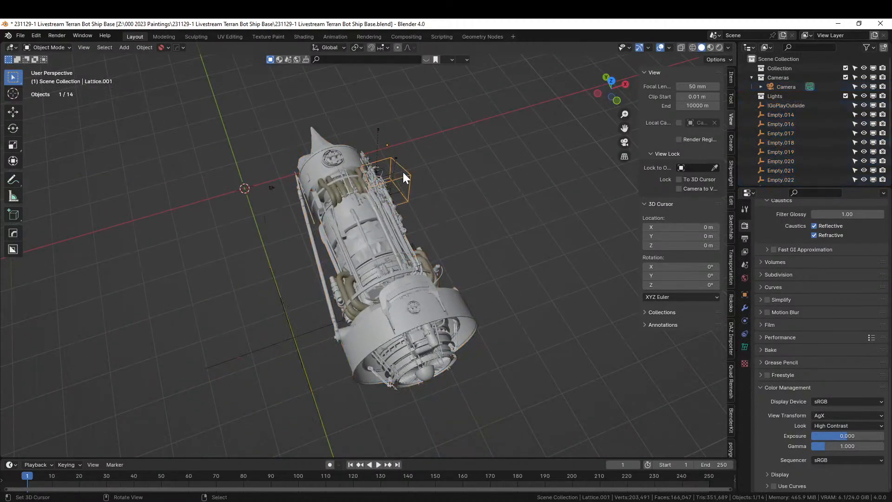
key("Delete")
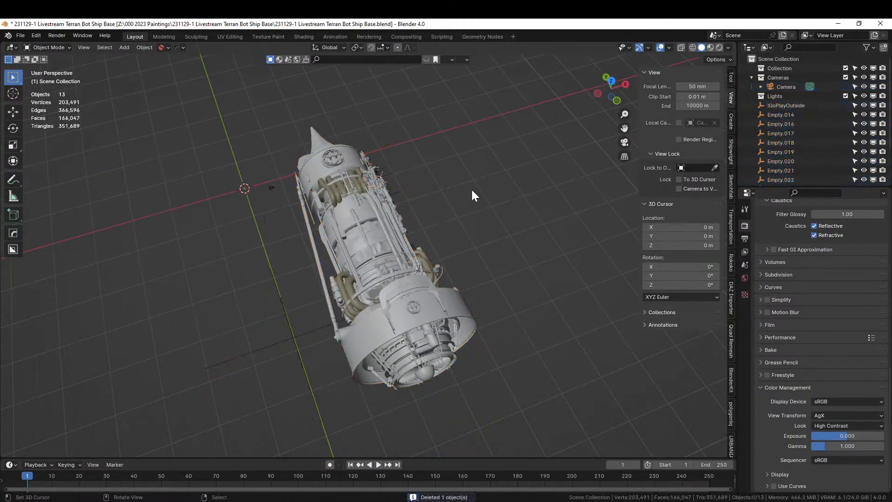
- Delete the GoPlayOutside empty together with the empties Empty.014 through Empty.023
scroll(804, 144, "down", 3)
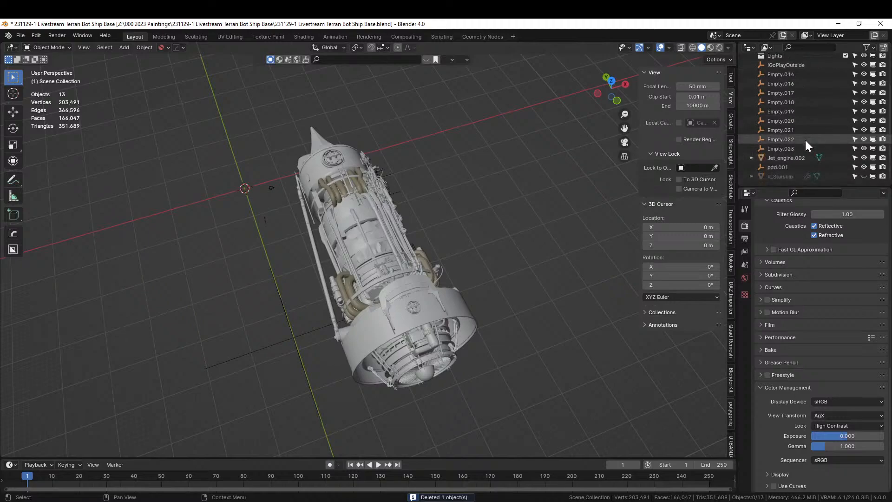
left_click(784, 149)
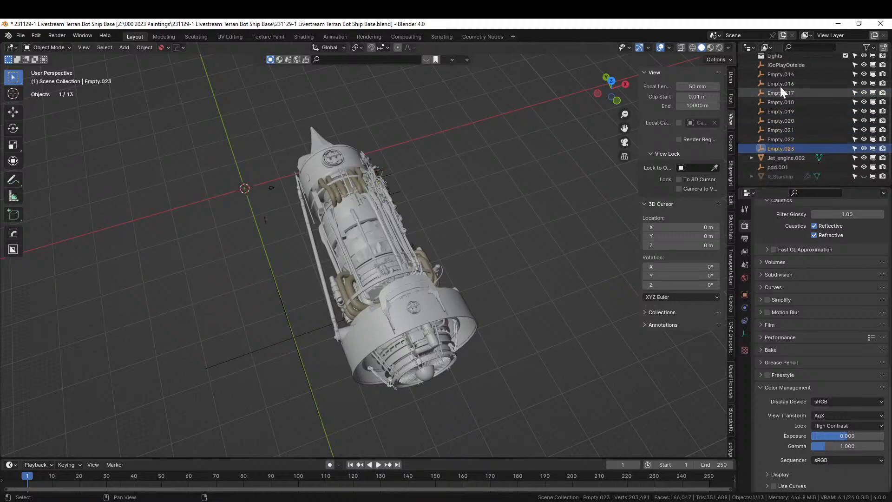
left_click(785, 65, "shift")
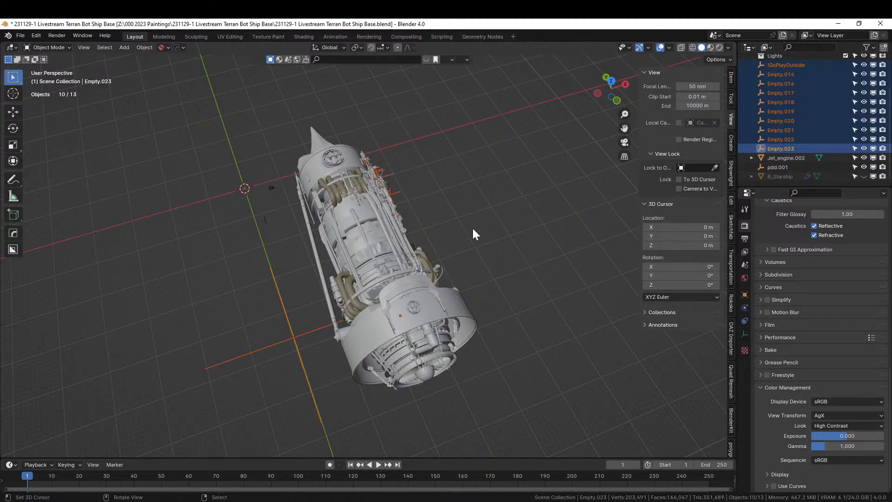
key("Delete")
scroll(787, 114, "up", 3)
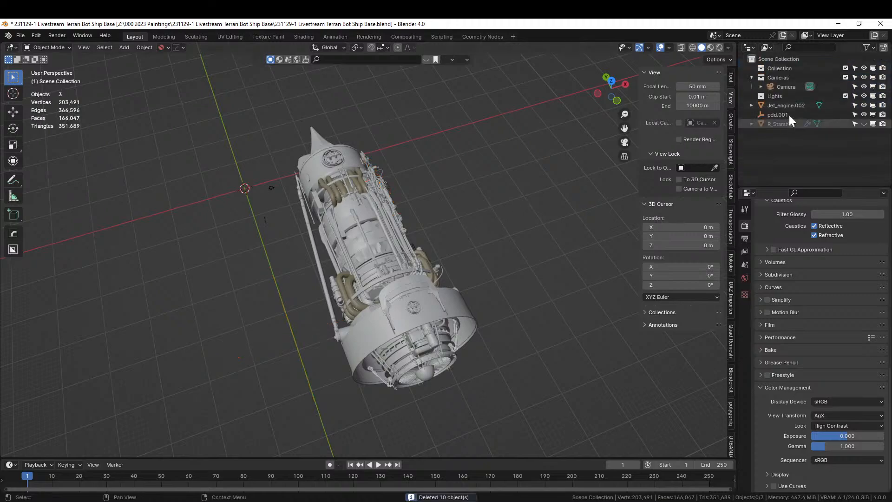
- Unhide R_Starship and clear the location of Jet_engine.002 so it sits at the world origin
left_click(863, 123)
middle_click_drag(529, 177, 366, 300)
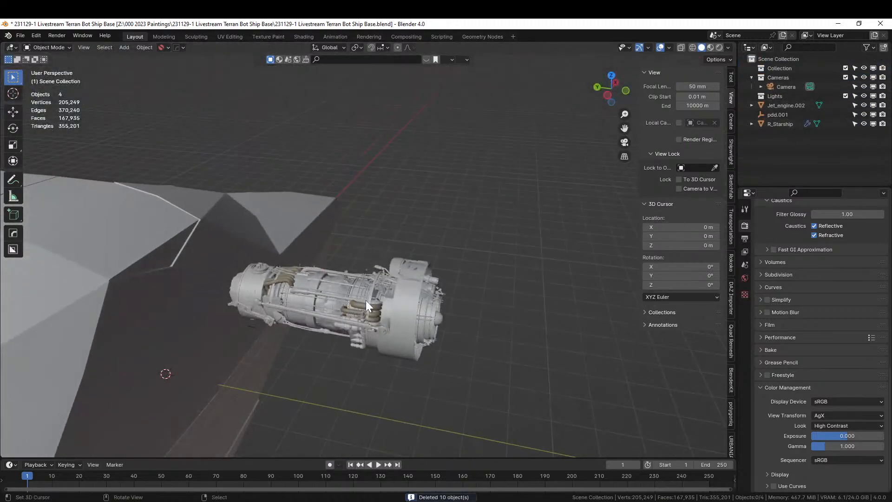
left_click(366, 300)
key("KP_7")
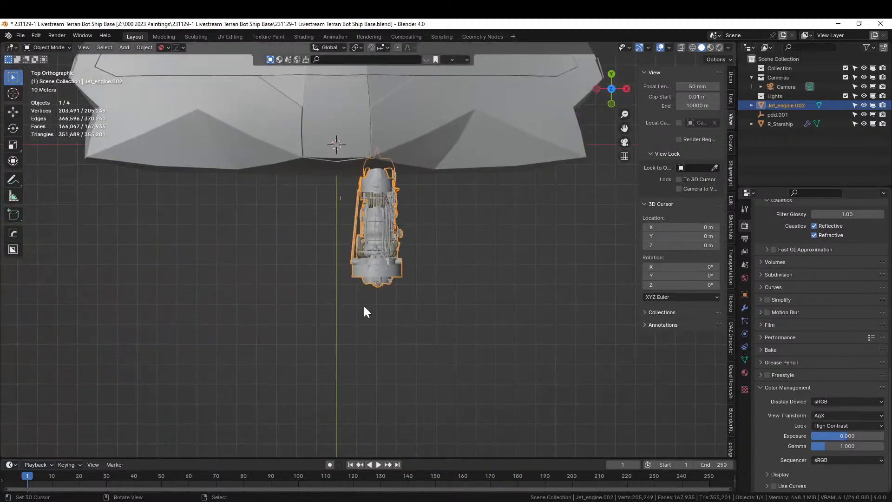
key("alt+g")
- Move the jet engine back along Y to the ship's stern and scale it up to nearly the height of the rear hull
scroll(364, 305, "down", 2)
key("g")
key("y")
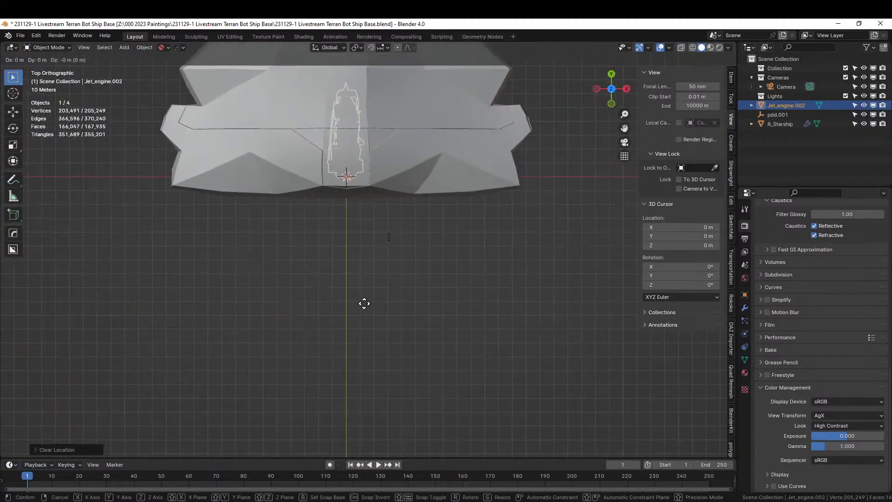
left_click(366, 365)
middle_click_drag(453, 278, 494, 199)
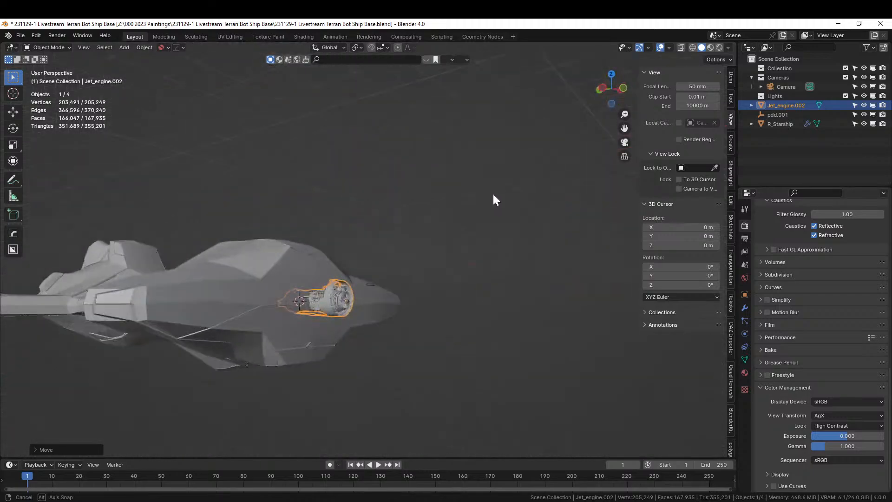
key("s")
left_click(491, 371)
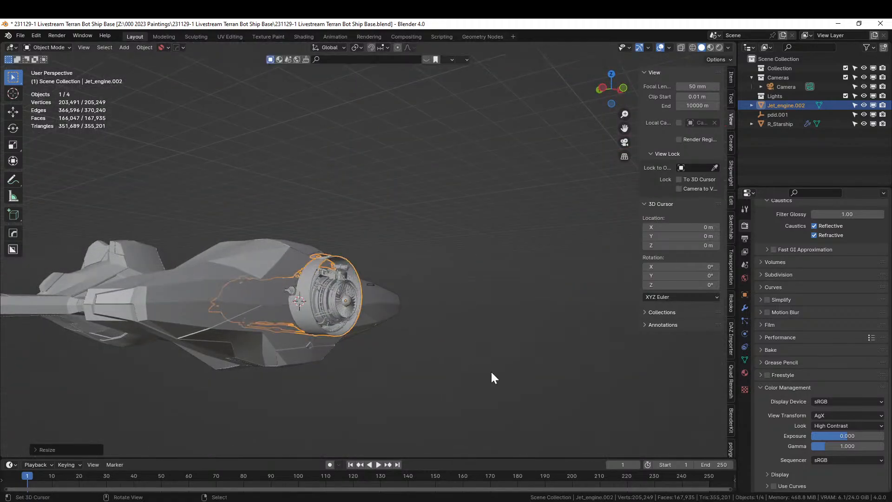
- Slide the enlarged jet engine farther back along Y so its middle section protrudes from the hull, and save the file
middle_click_drag(491, 370, 509, 30)
scroll(401, 134, "up", 1)
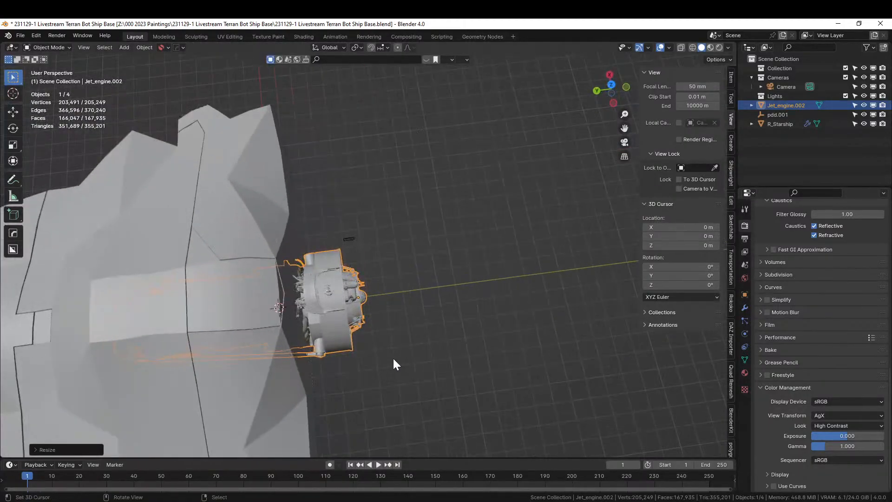
middle_click_drag(341, 302, 344, 326)
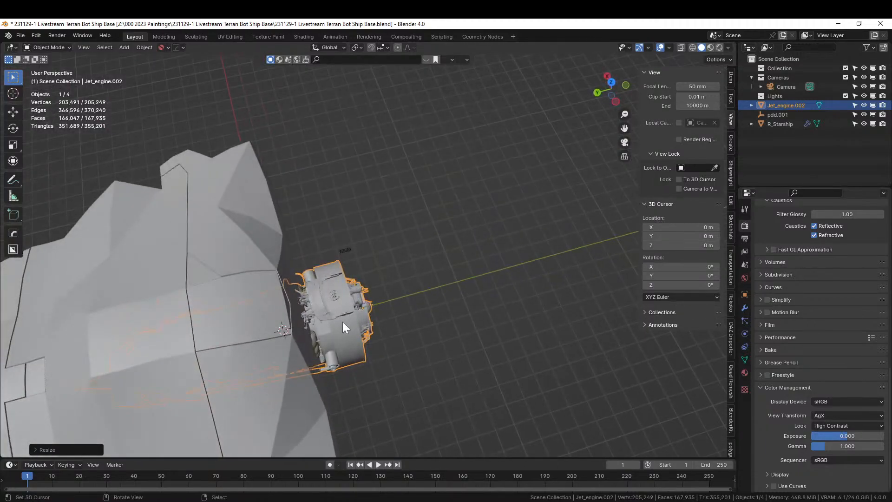
key("g")
key("y")
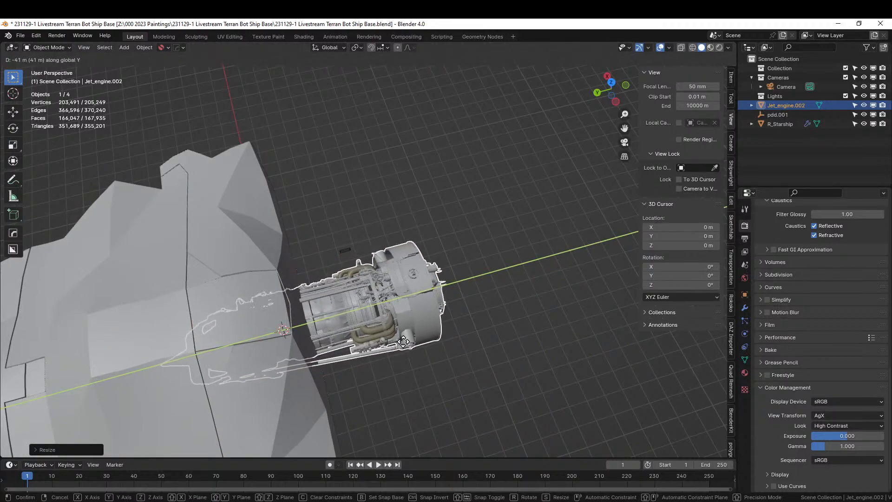
left_click(384, 333)
middle_click_drag(383, 333, 357, 257)
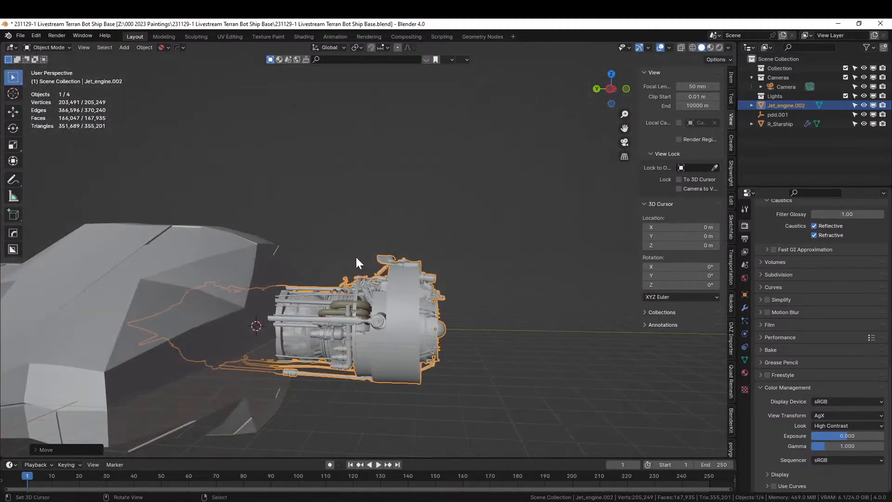
key("ctrl+s")
- Place the Sheath_10 asset next to the front of the jet engine and scale it by 20
middle_click_drag(367, 263, 289, 183)
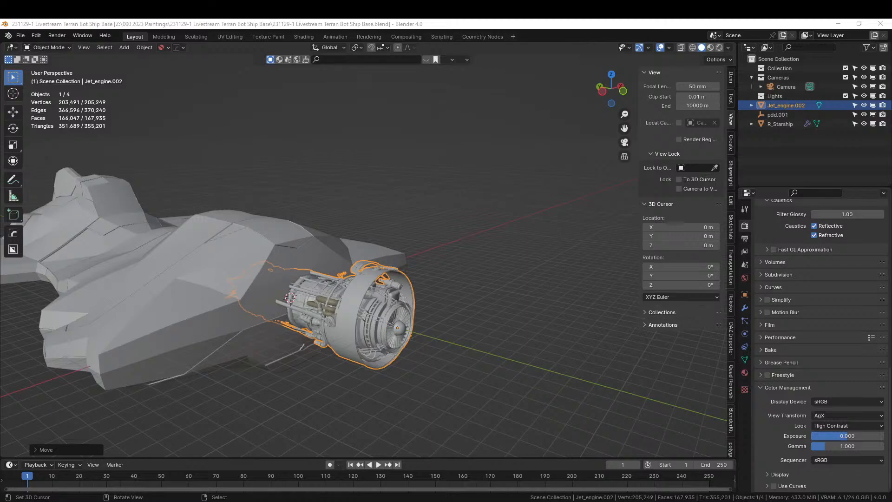
left_click_drag(523, 29, 271, 306)
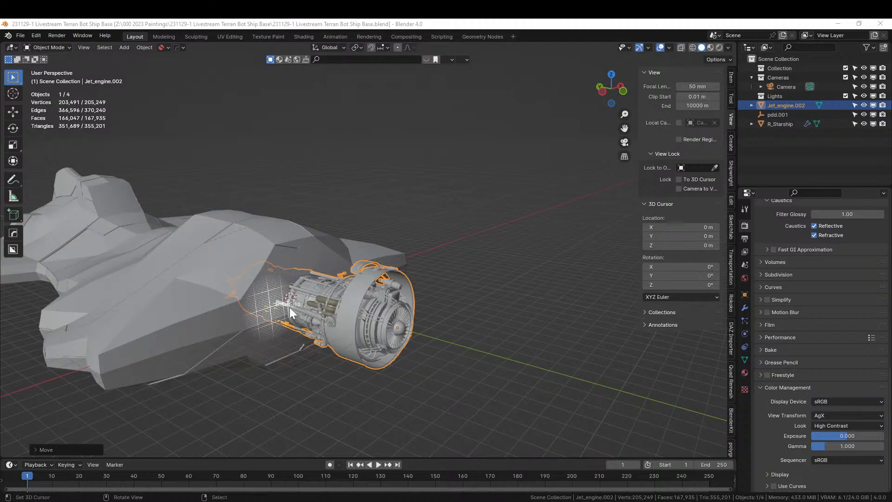
left_click_drag(289, 308, 289, 308)
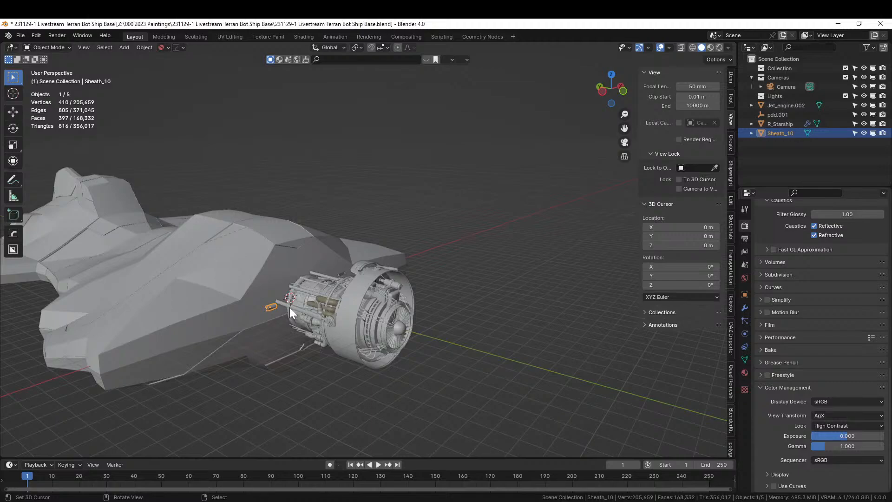
type("s20")
key("Return")
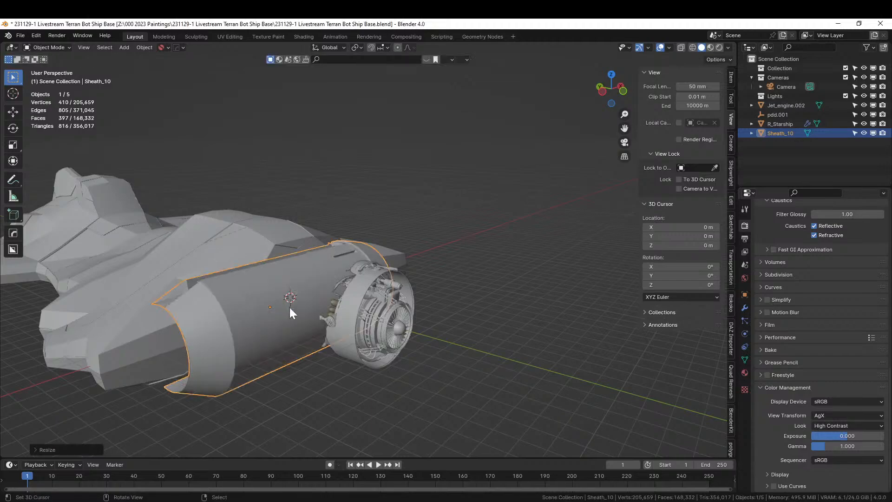
- Clear the rotation of Sheath_10 and rotate it 90° around the Y axis
middle_click_drag(269, 319, 376, 388)
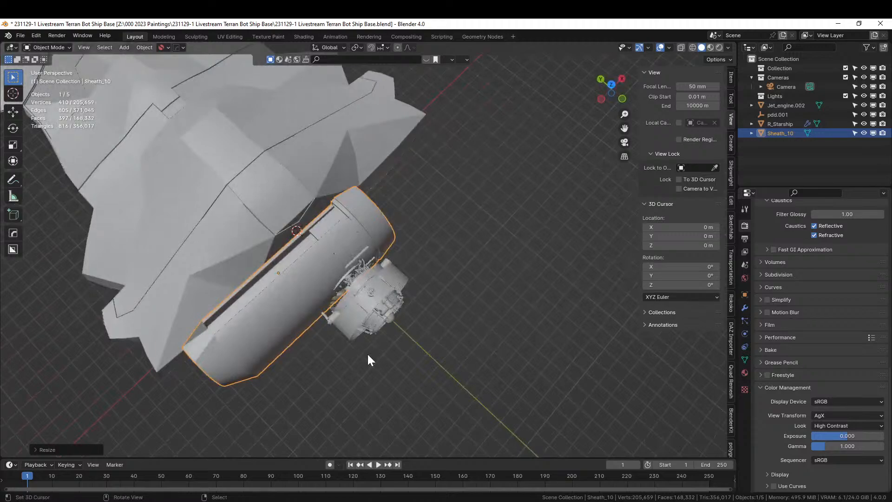
key("alt+r")
middle_click_drag(362, 354, 309, 279)
type("ry90")
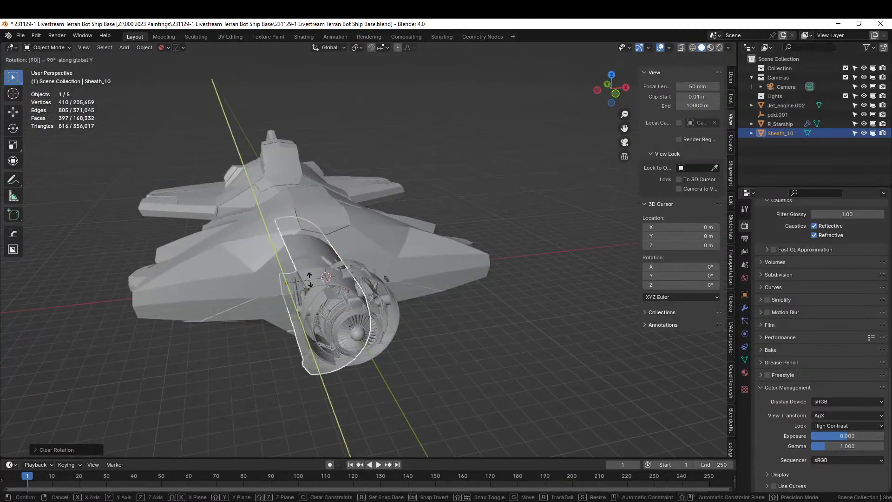
key("Return")
- Move Sheath_10 backward along Y and about 30 m along X so it wraps one side of the engine
key("r")
key("y")
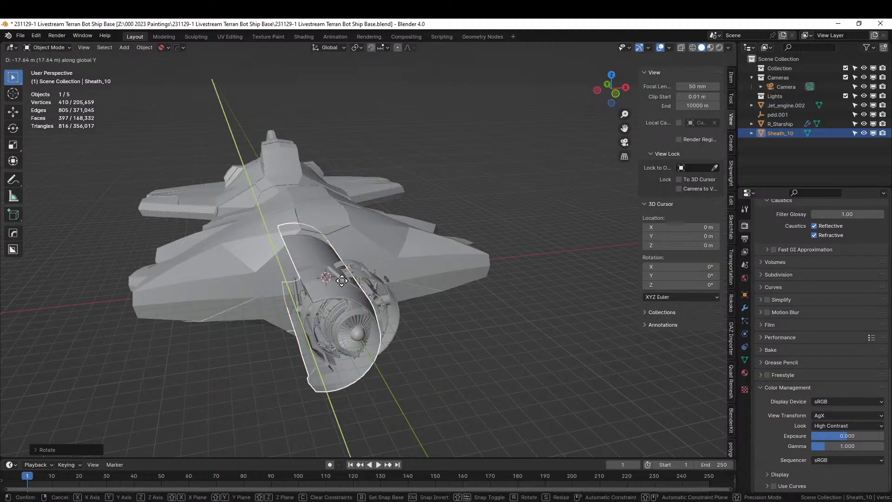
left_click(353, 280)
key("g")
key("x")
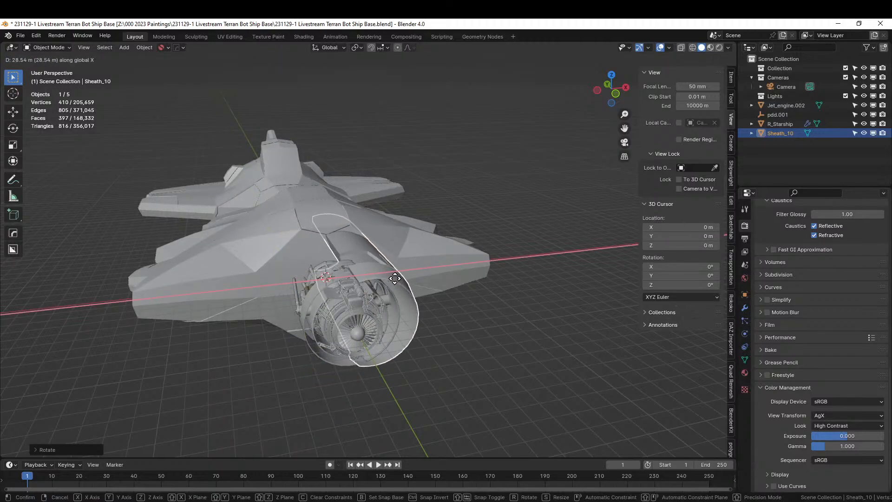
left_click(399, 277)
- Scale the jet engine down to about 0.89 so it sits inside the sheath
middle_click_drag(399, 278, 413, 292)
scroll(404, 288, "up", 3)
left_click(367, 347)
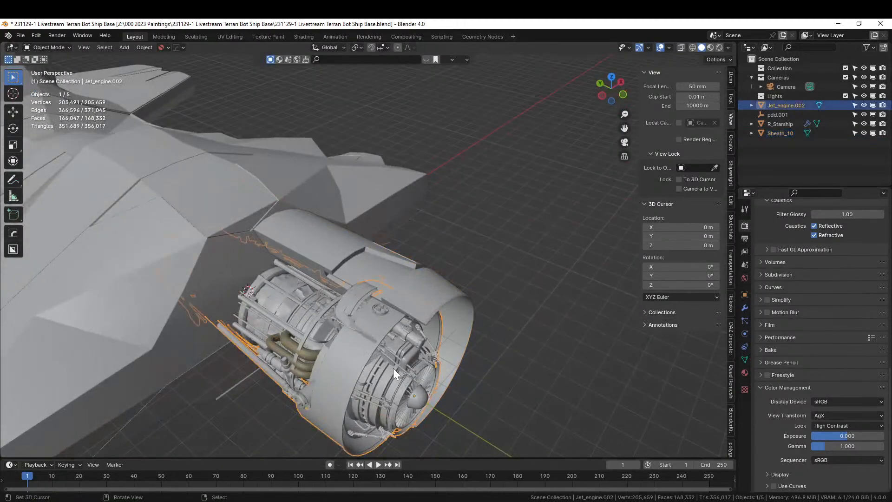
key("s")
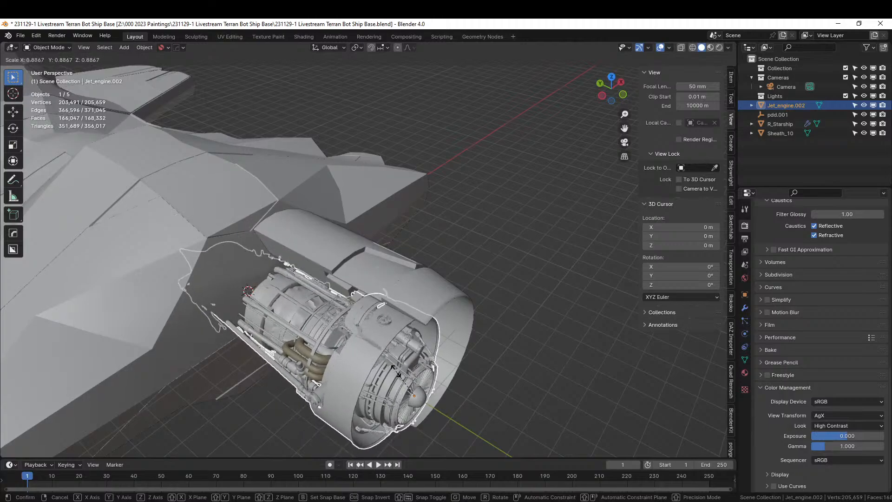
left_click(396, 372)
middle_click_drag(396, 372, 358, 338)
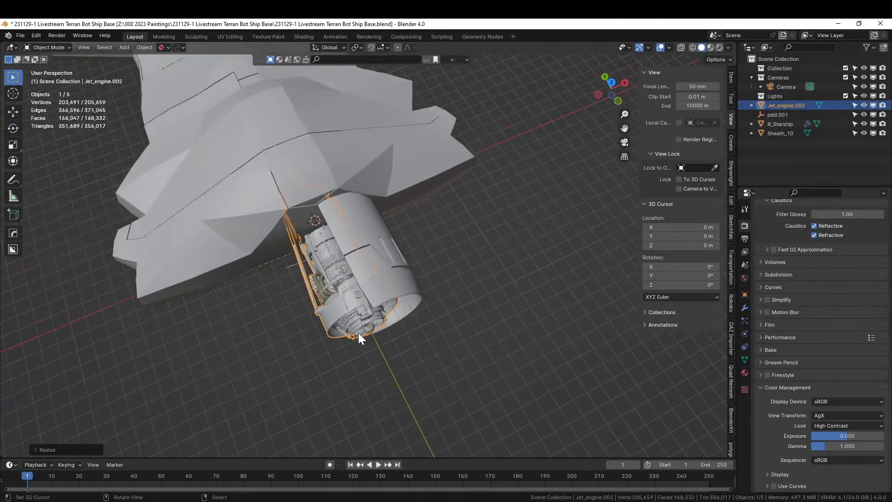
- Move Sheath_10 slightly along X in the top view so its inner edge meets the ship's centerline
key("KP_7")
left_click(374, 277)
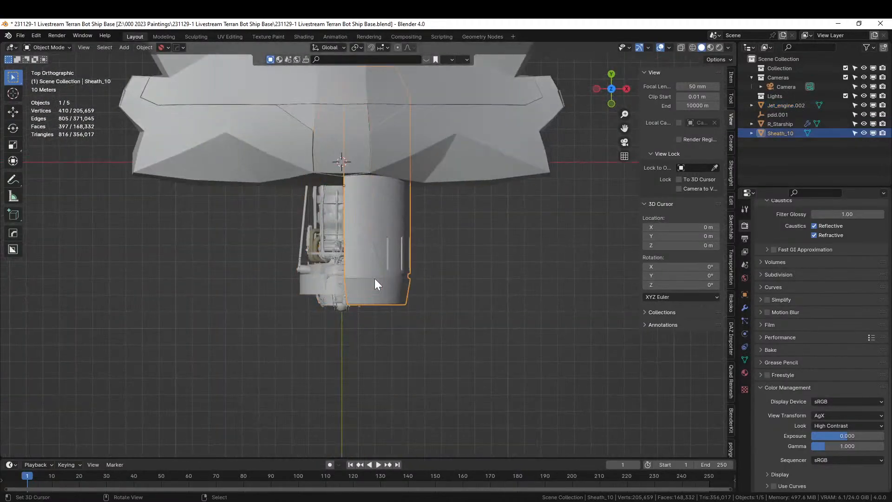
key("g")
key("x")
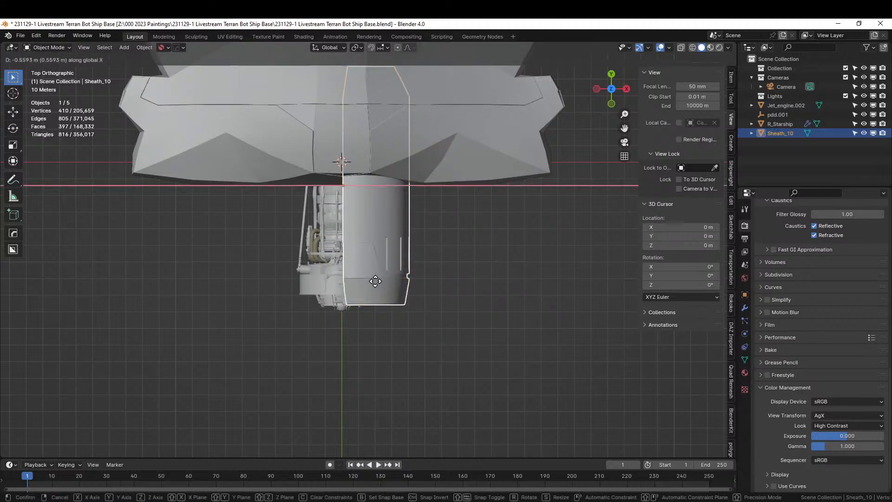
left_click(372, 281)
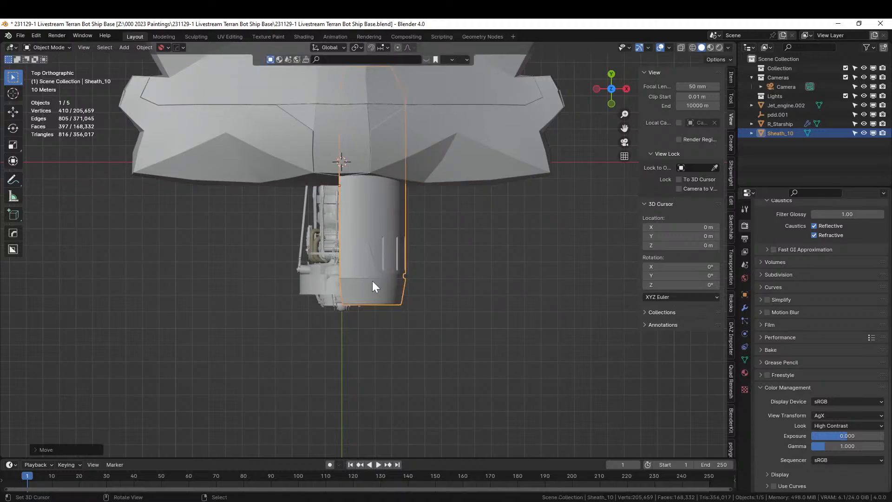
- Mirror Sheath_10 across the X axis using R_Starship as the reference, closing the casing around the engine
left_click(322, 130, "shift")
key("shift+alt+x")
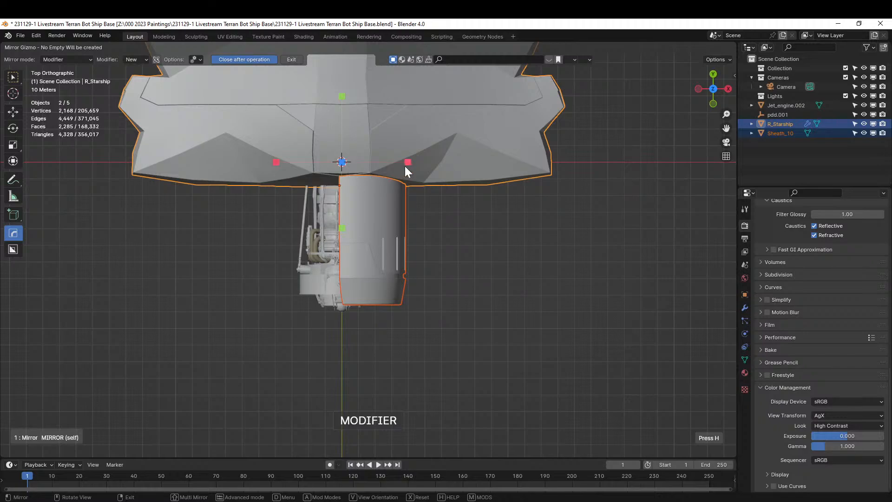
left_click(407, 162)
middle_click_drag(407, 160, 365, 230)
- Move the mirrored Sheath_10 about 7.8 m in the negative X direction to narrow the casing around the engine
left_click(371, 236)
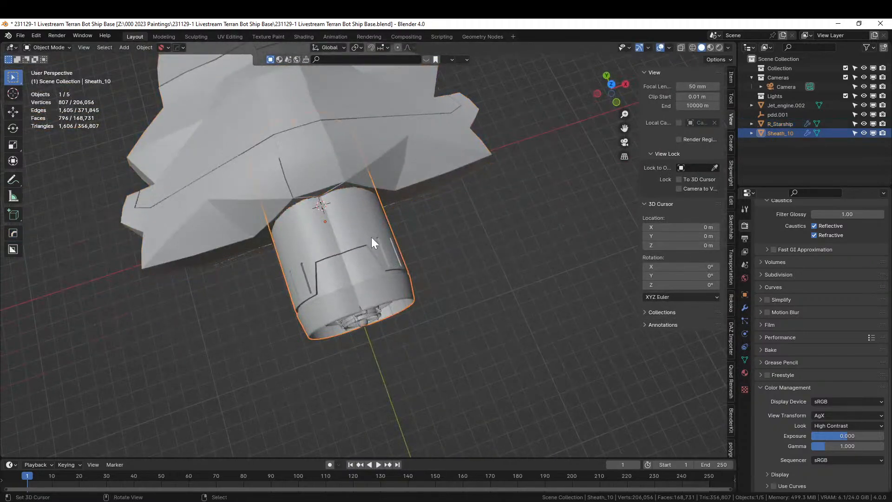
key("g")
key("x")
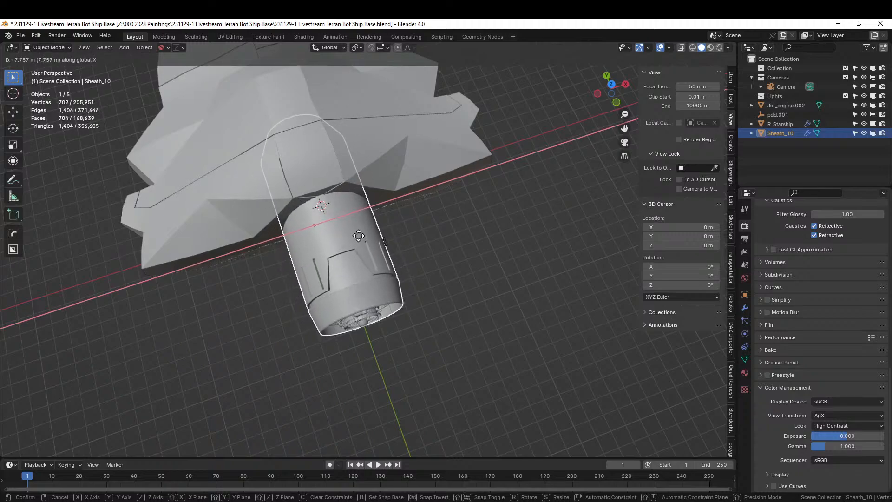
left_click(359, 236)
middle_click_drag(358, 236, 351, 164)
scroll(344, 158, "up", 3)
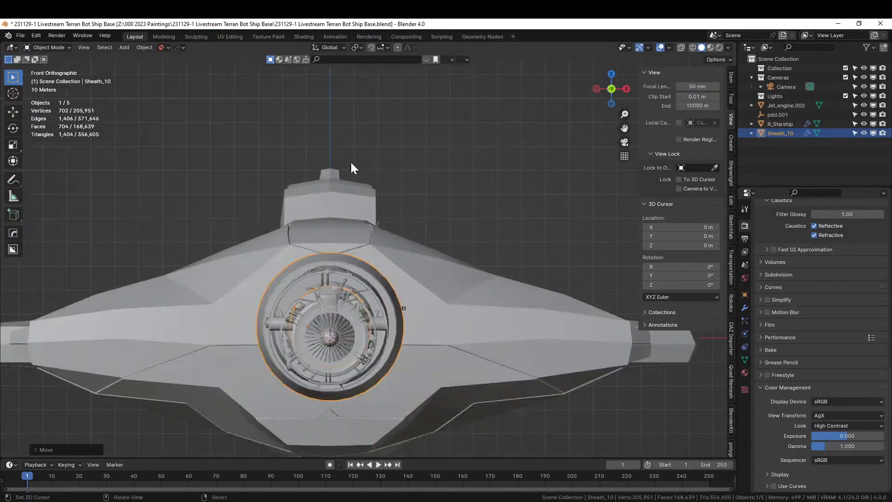
- Lower Sheath_10 about 0.8 m along Z in the front view to center it on the engine, and save the file
key("g")
key("z")
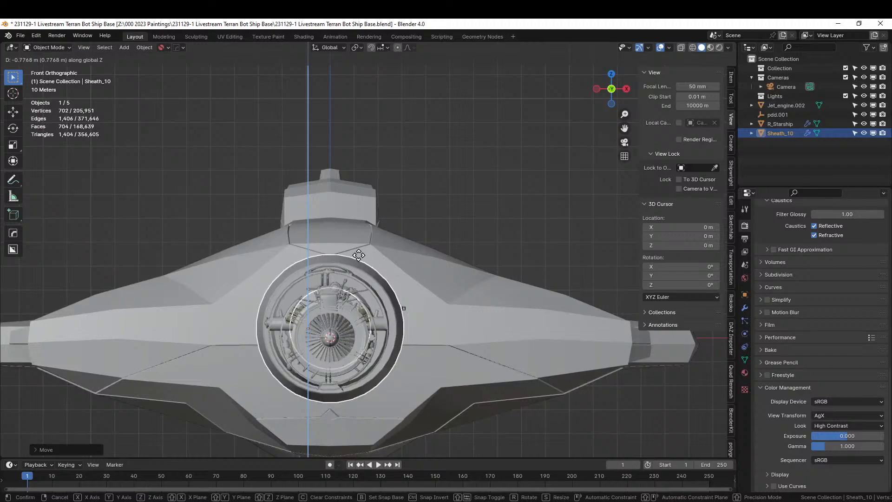
left_click(359, 255)
middle_click_drag(358, 255, 324, 285)
scroll(417, 251, "down", 4)
scroll(362, 262, "up", 3)
key("ctrl+s")
- Try joining the unapplied mirrored sheath with the jet engine, and undo the join
left_click(371, 306, "shift")
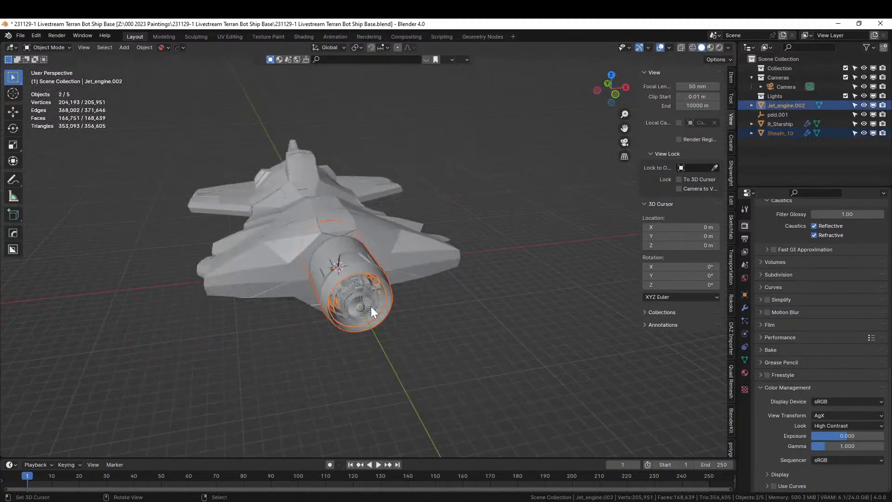
key("ctrl+j")
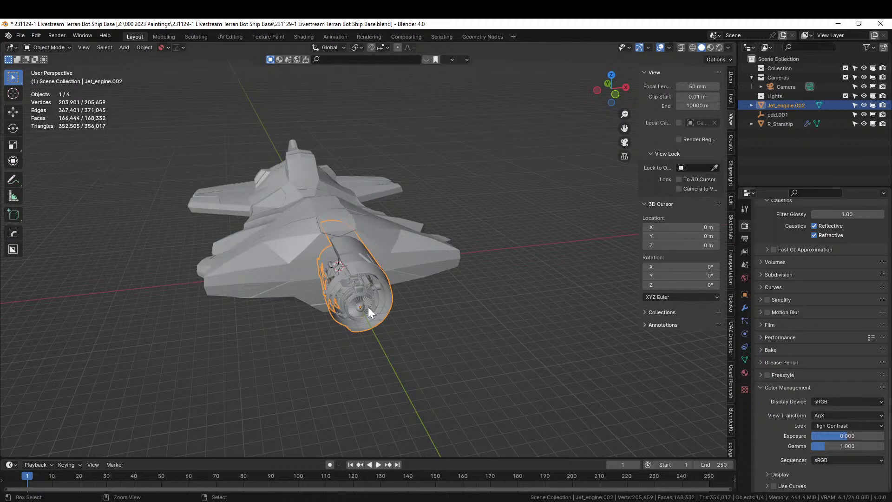
key("ctrl+z")
- Apply the mirror modifier on Sheath_10 and join the sheath with the jet engine into one object
left_click(345, 251)
key("q")
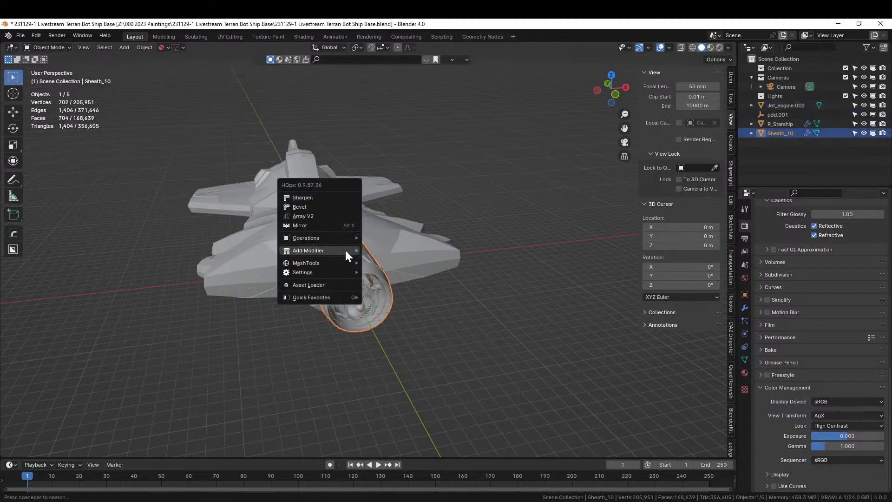
mouse_move(345, 250)
left_click(400, 315)
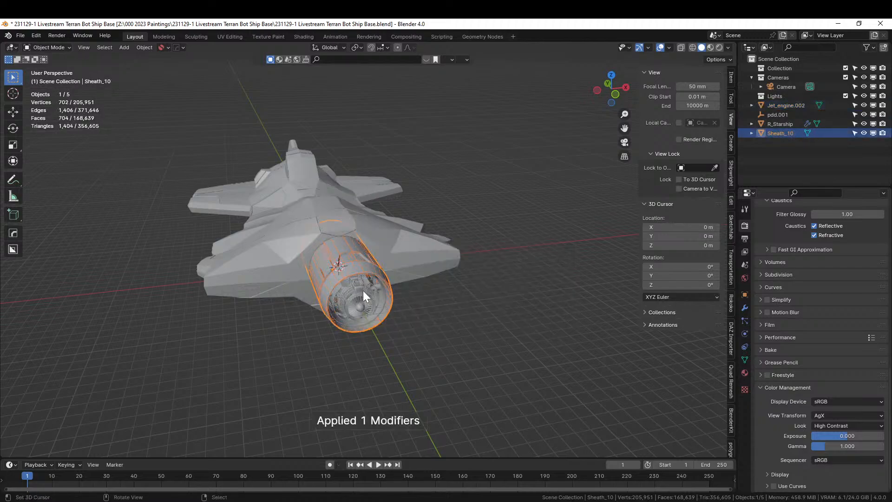
right_click(361, 290, "shift")
key("ctrl+j")
- Shorten the joined engine along the Y axis to about 0.4 of its length
middle_click_drag(367, 301, 414, 309)
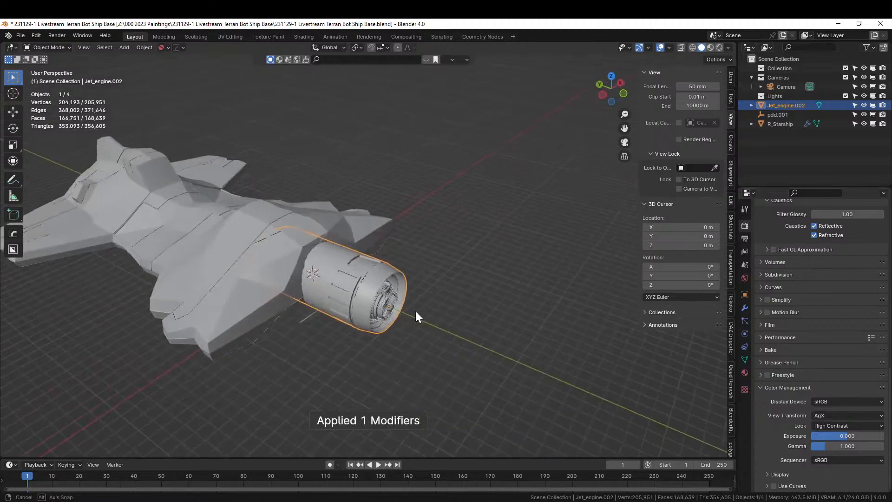
key("s")
key("y")
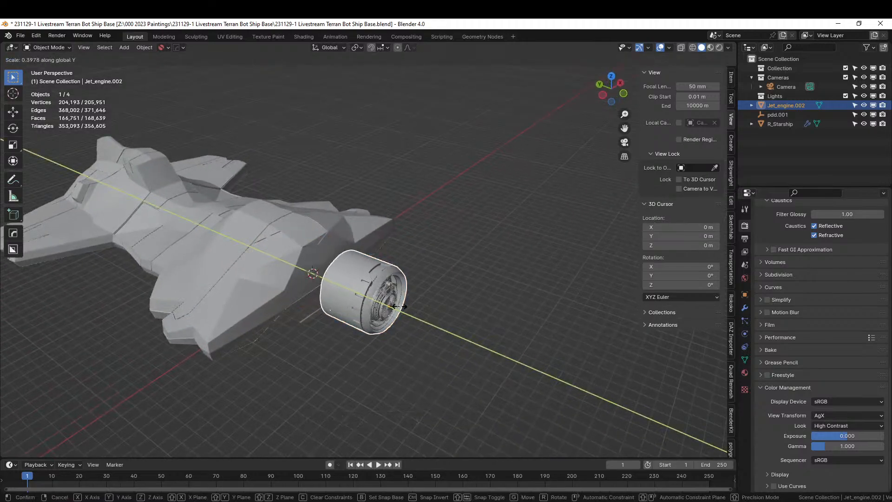
left_click(400, 306)
- Move the shortened engine about 42 m along Y so its front is sunk into the stern
key("g")
key("y")
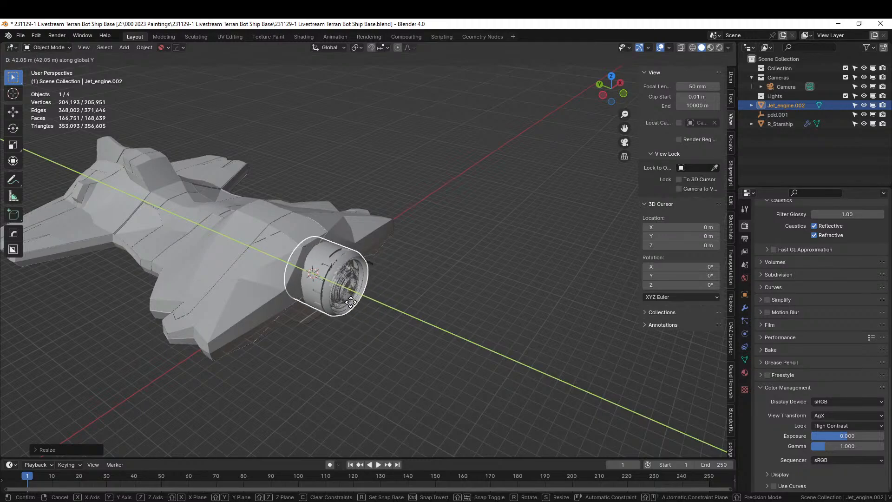
left_click(353, 297)
middle_click_drag(364, 271, 396, 314)
scroll(377, 268, "up", 3)
scroll(353, 343, "down", 5)
scroll(288, 283, "up", 3)
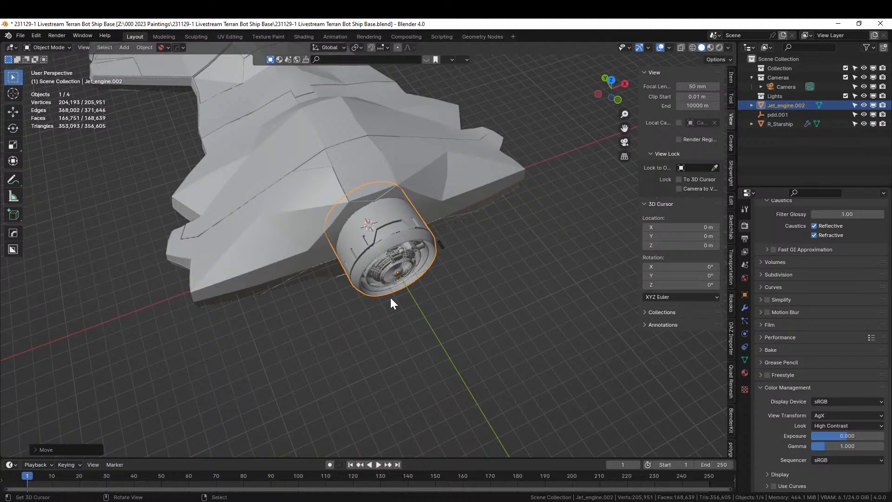
- Make a linked duplicate of the engine in place and scale it down to a little over half size
key("KP_7")
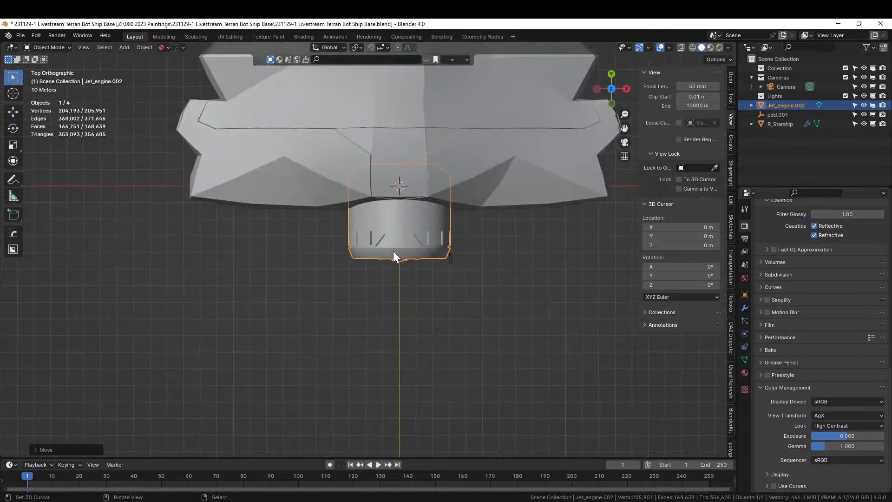
key("alt+d")
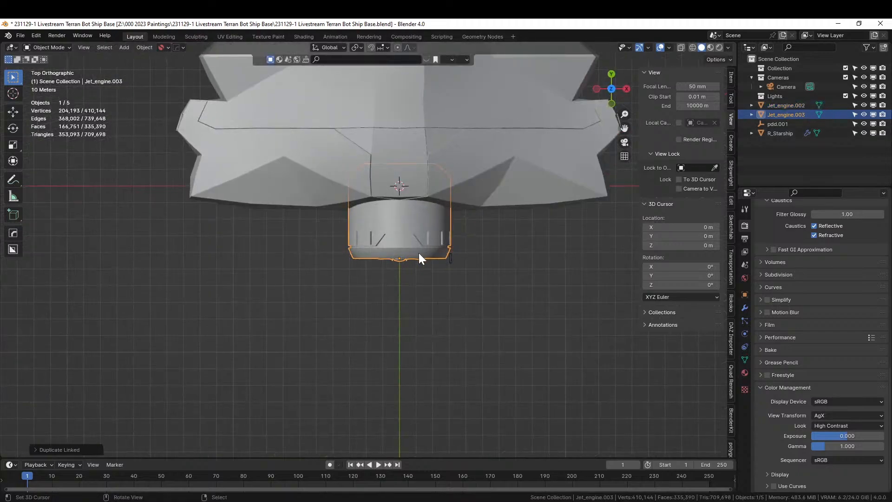
key("s")
left_click(399, 239)
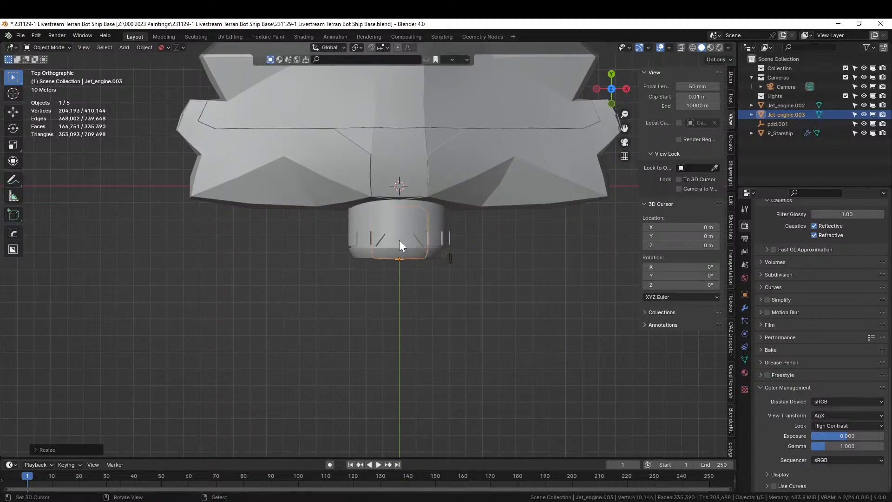
- Move the smaller engine along X to the outer part of the stern and forward along Y into the hull
key("g")
key("x")
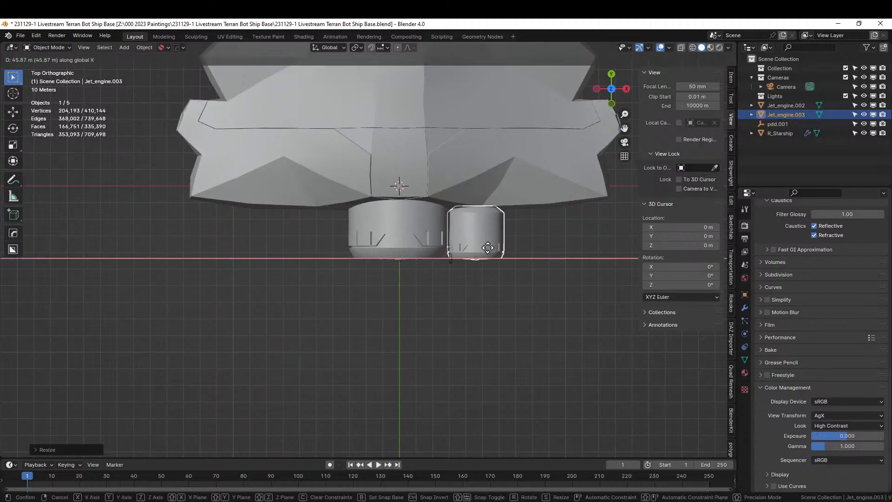
left_click(540, 252)
key("g")
key("y")
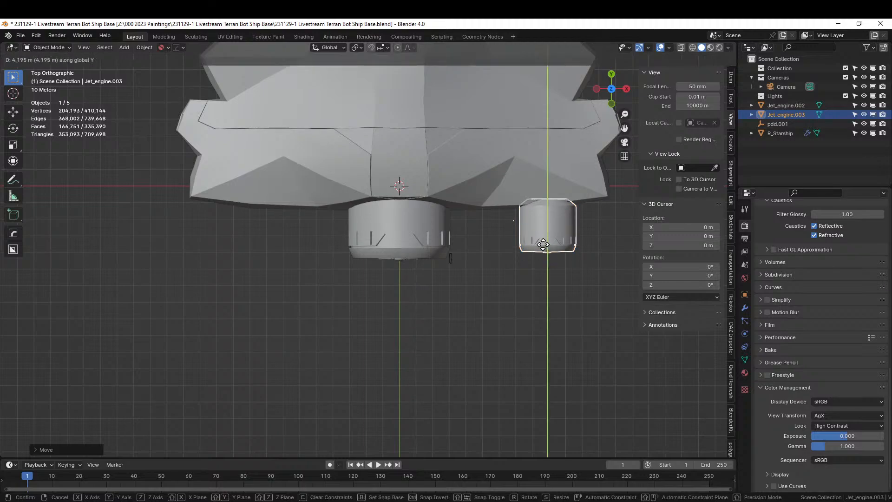
left_click(540, 229)
- Lower the smaller engine about 3 m along Z to align it with the hull's rear edge
middle_click_drag(541, 230, 426, 149)
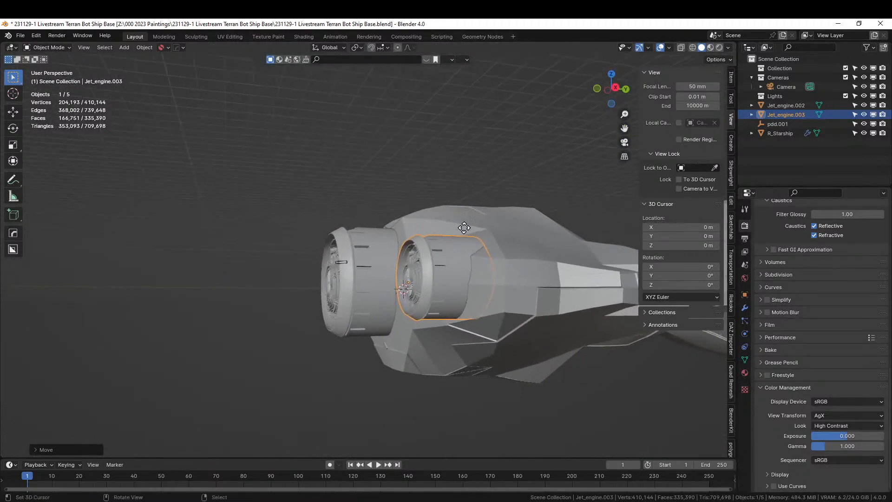
key("g")
key("z")
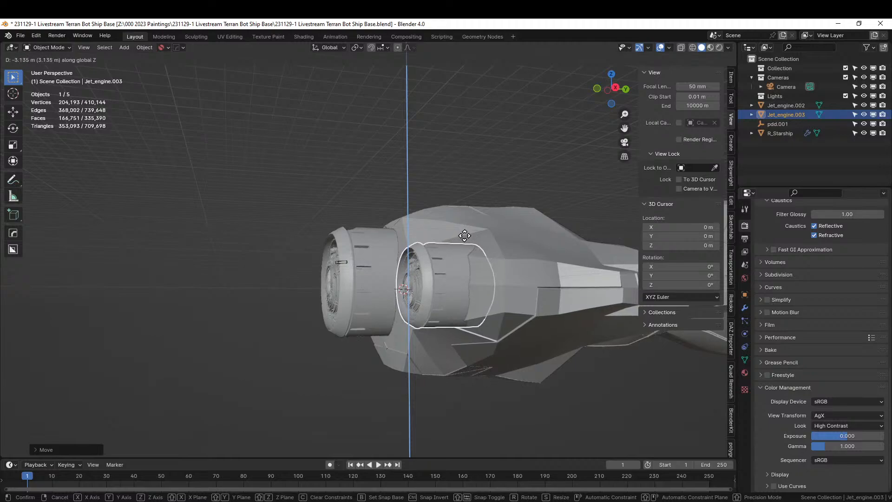
left_click(465, 235)
- Mirror the smaller engine across the X axis with R_Starship as the reference to add one on the opposite side
middle_click_drag(465, 235, 514, 289)
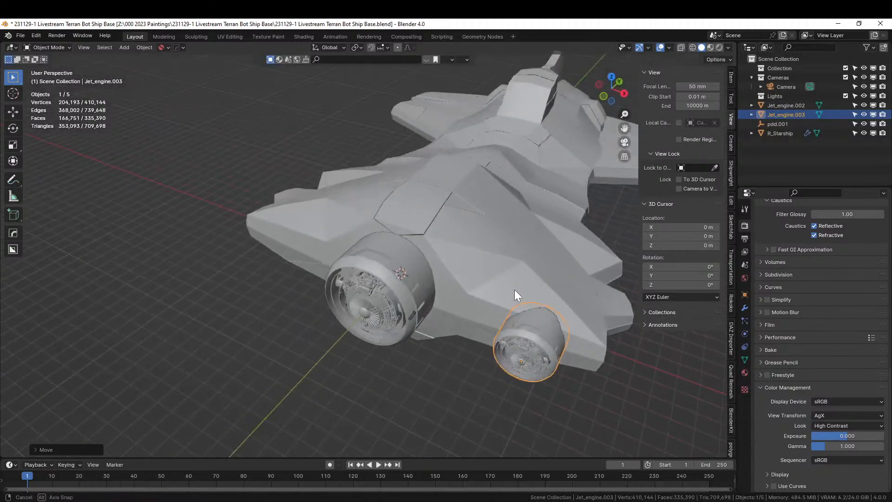
left_click(494, 255, "shift")
key("alt+x")
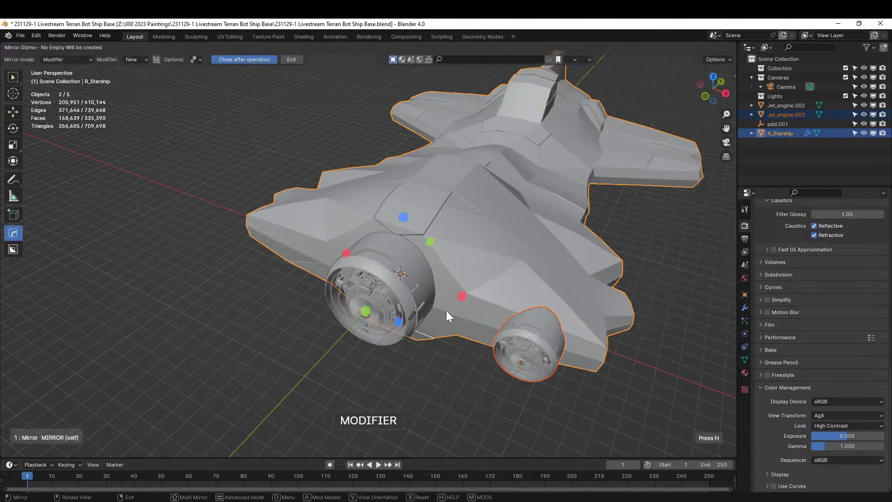
left_click(458, 299)
- Examine the ship and its three-engine layout from the side and the rear
middle_click_drag(458, 299, 209, 266)
scroll(209, 266, "up", 5)
middle_click_drag(296, 278, 357, 266)
scroll(354, 290, "down", 5)
scroll(311, 281, "up", 3)
middle_click_drag(375, 275, 352, 263)
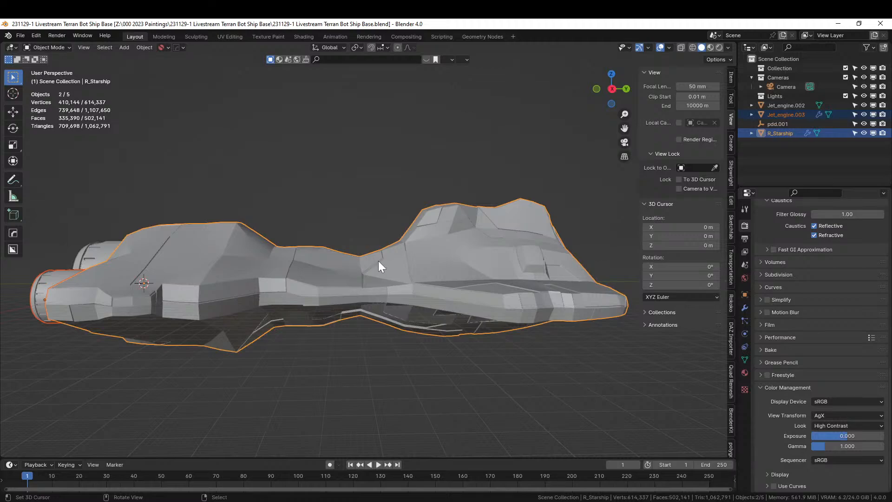
middle_click_drag(378, 261, 428, 279)
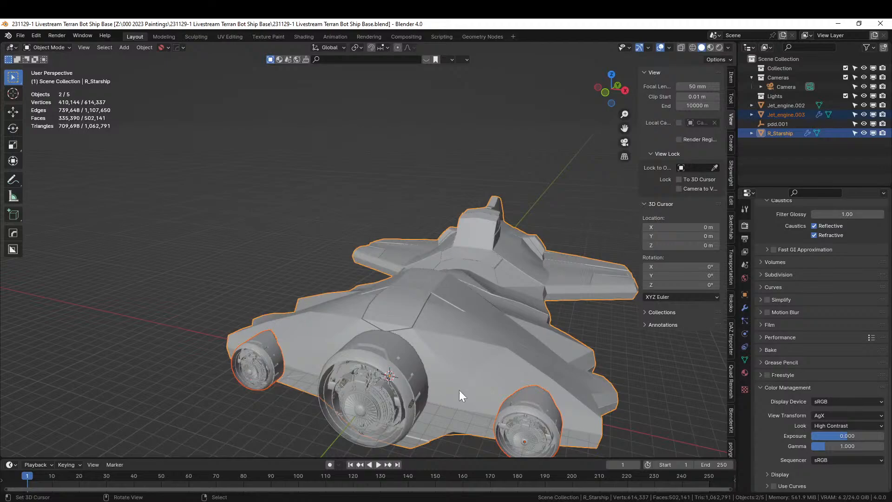
- Try to apply the mirror modifier on the linked side engines, Jet_engine.003
left_click(519, 400)
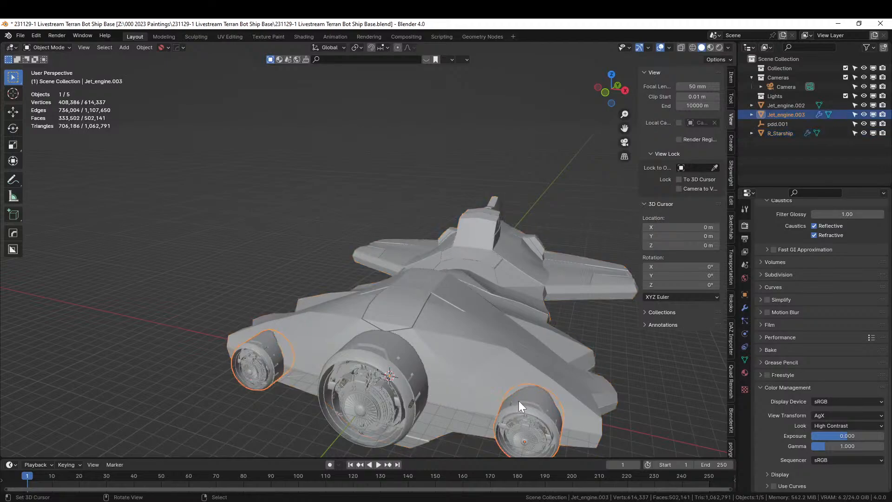
key("q")
mouse_move(517, 400)
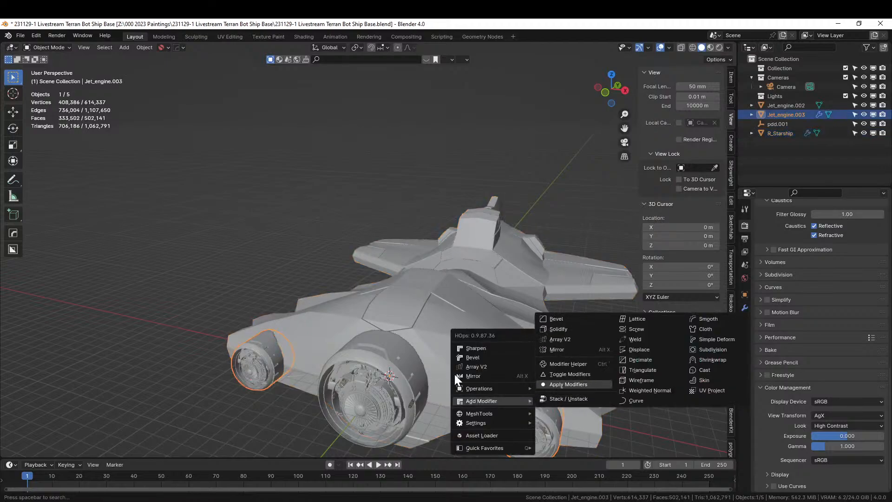
key("Return")
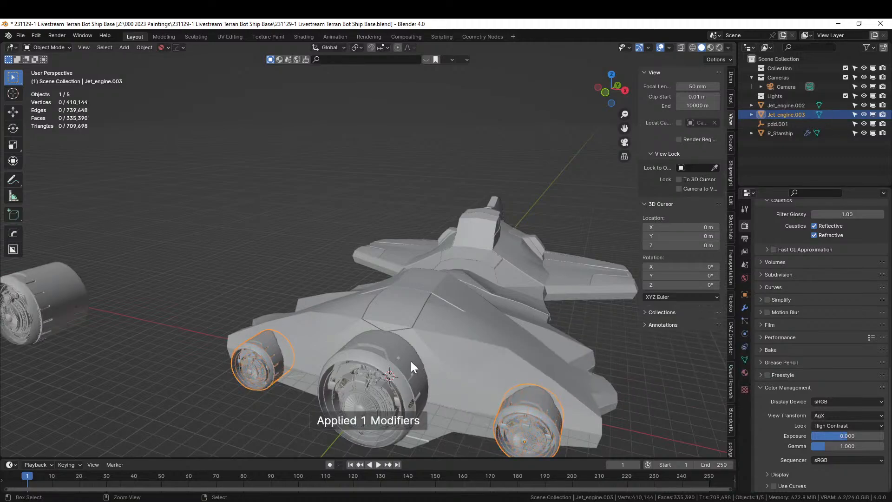
- Make the mesh data of the side engines, Jet_engine.003, single-user and try to apply their Hops_Mirror modifier
scroll(411, 361, "down", 4)
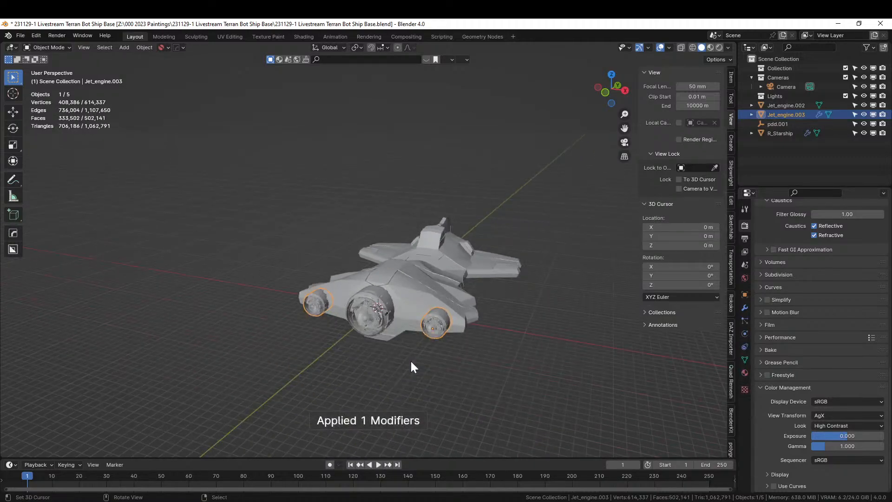
right_click(440, 316)
right_click(434, 319)
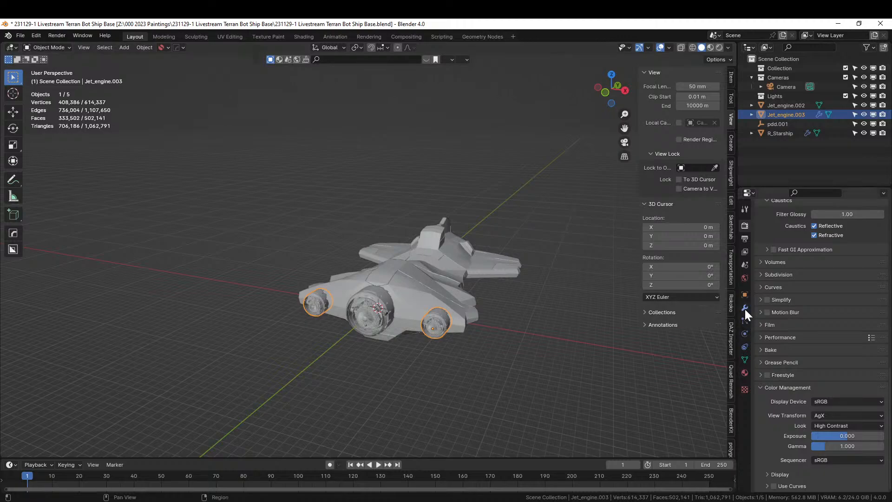
left_click(745, 308)
left_click(745, 360)
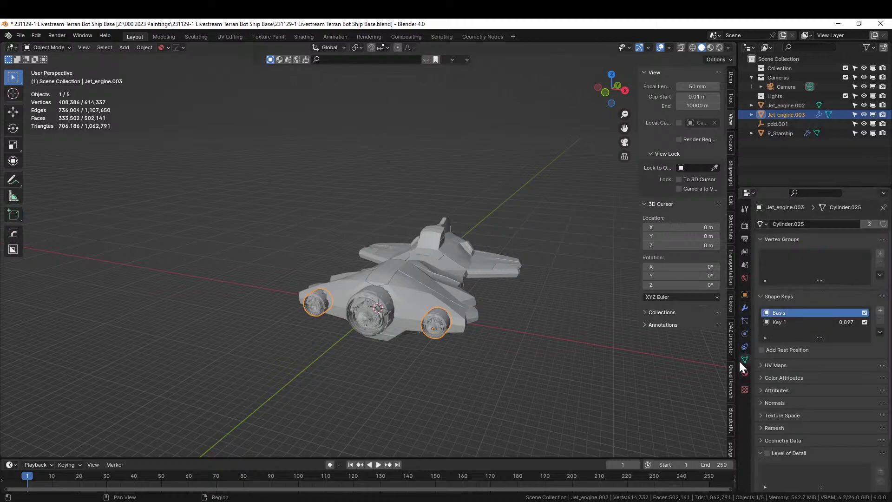
left_click(868, 224)
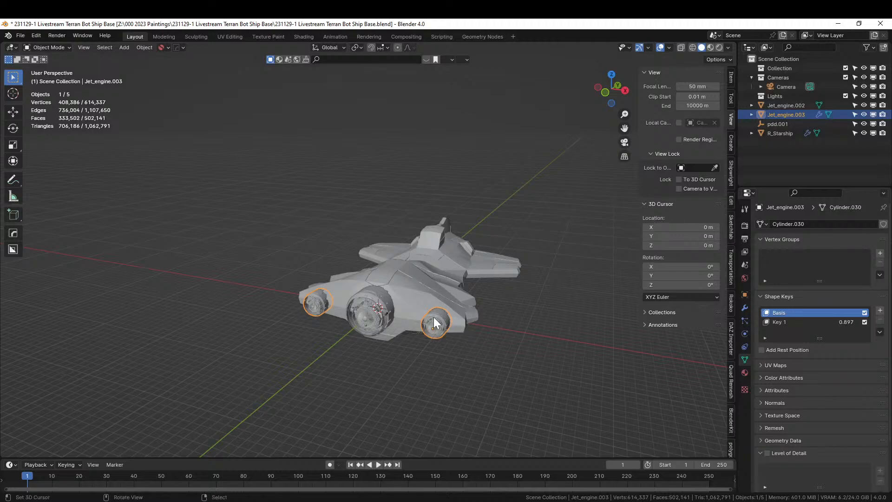
left_click(745, 308)
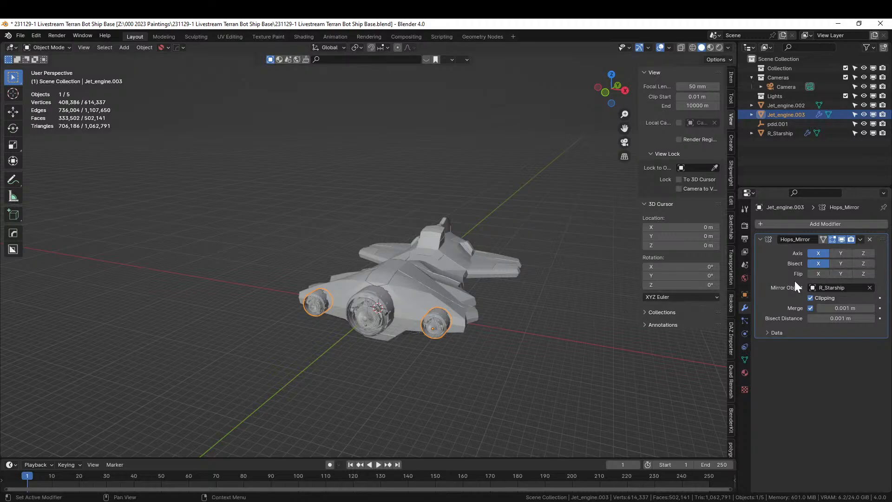
key("ctrl+a")
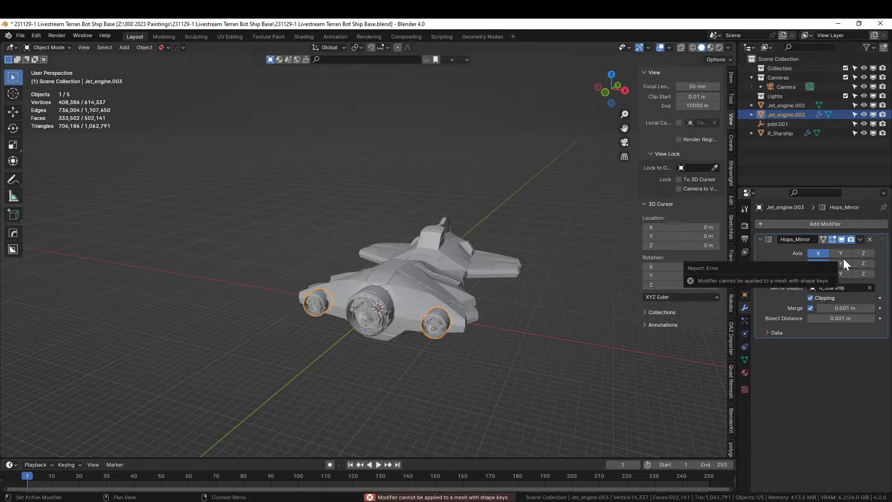
- Delete all shape keys from the side engines' mesh and apply their Hops_Mirror modifier
left_click(438, 314)
left_click(745, 359)
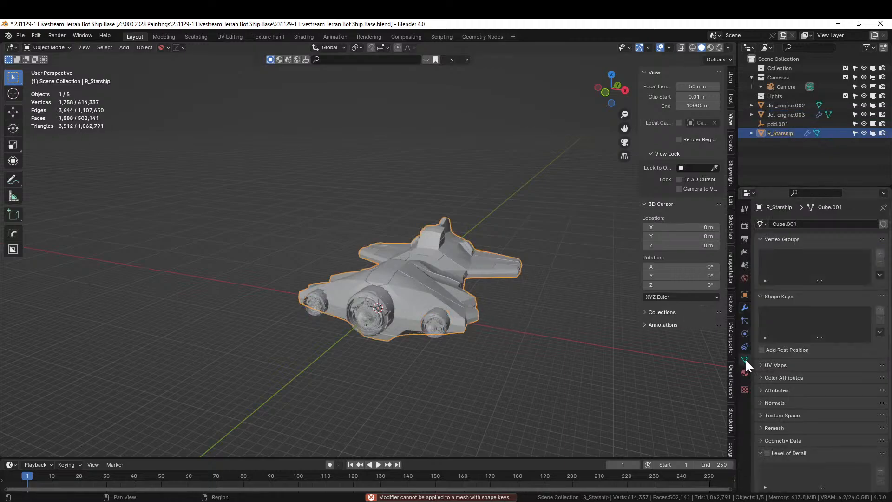
left_click(436, 316)
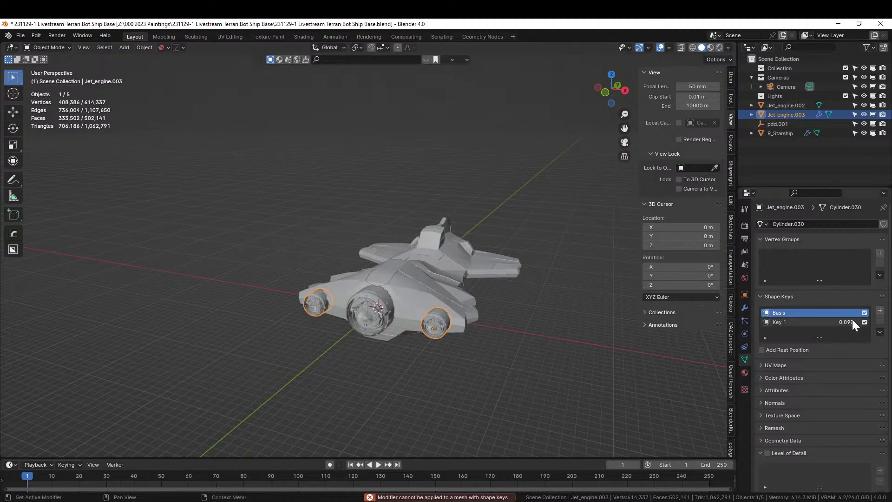
left_click(880, 332)
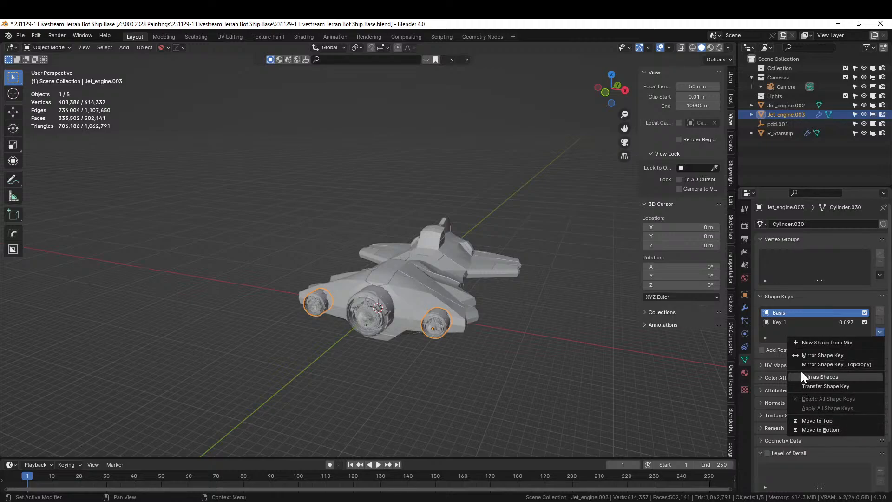
left_click(784, 313)
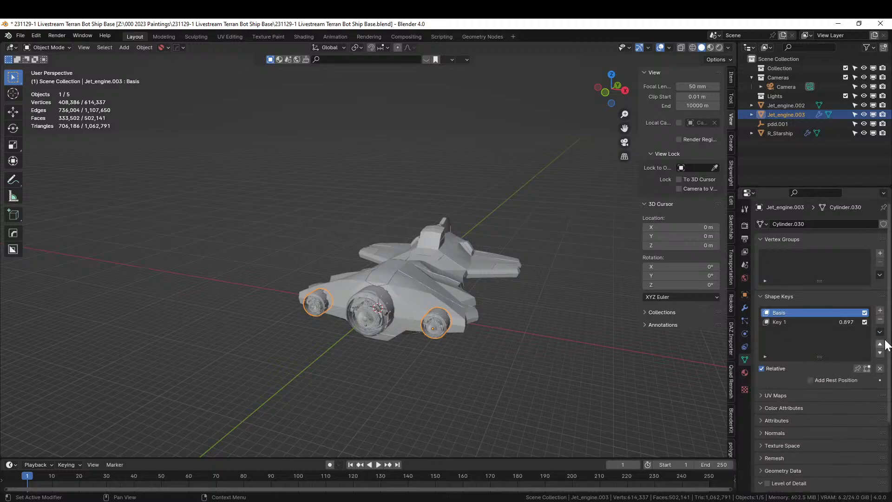
left_click(879, 332)
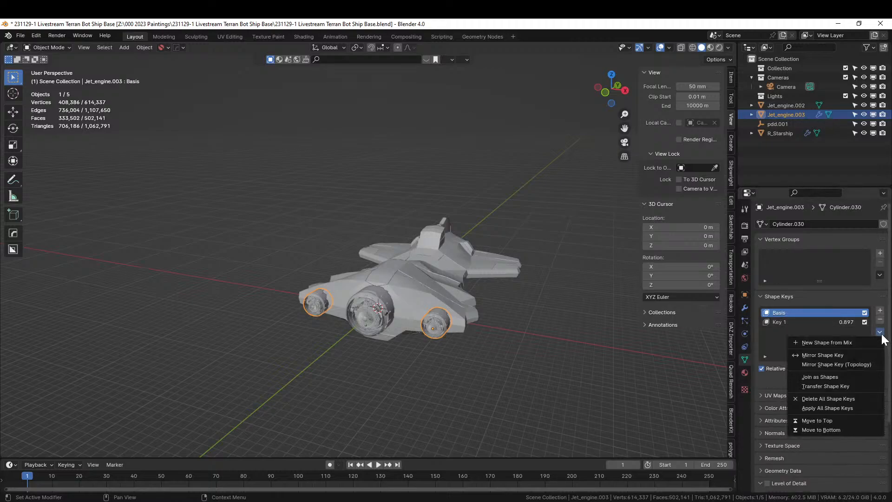
left_click(835, 400)
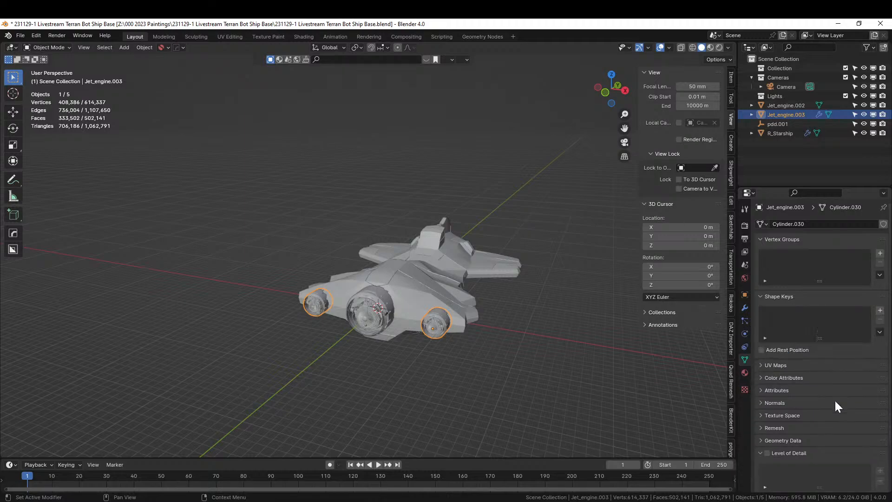
left_click(745, 308)
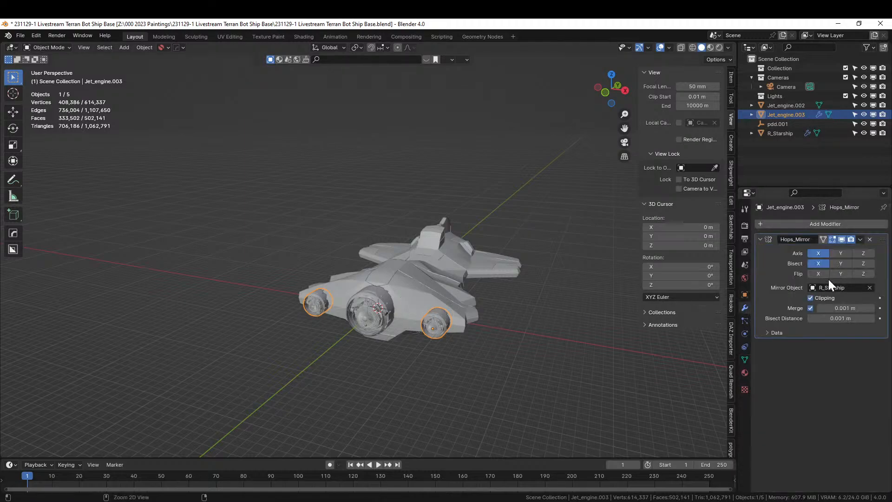
key("ctrl+a")
- Join the side engines and the main engine into R_Starship, and save the file
left_click(383, 296, "shift")
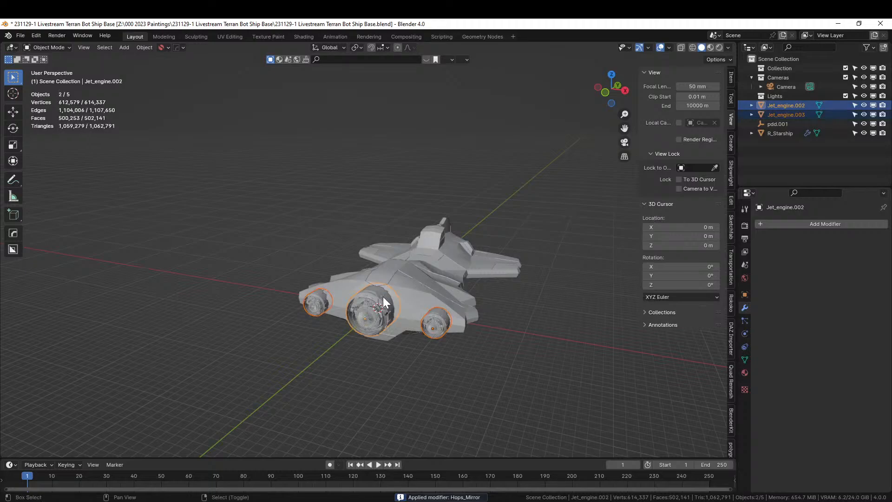
left_click(413, 287, "shift")
key("ctrl+j")
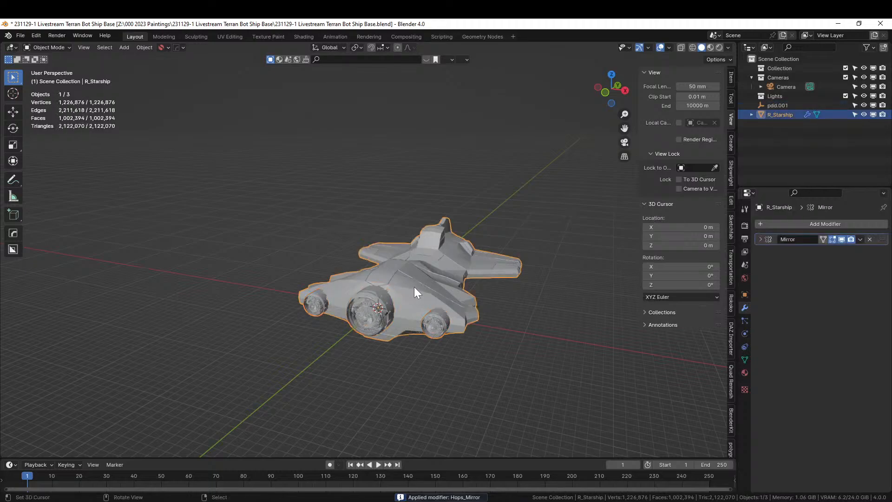
middle_click_drag(414, 286, 383, 333)
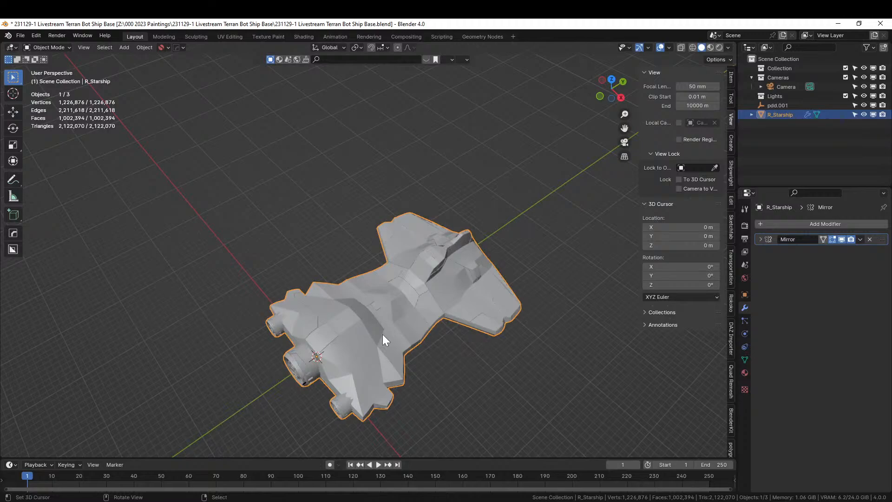
key("ctrl+s")
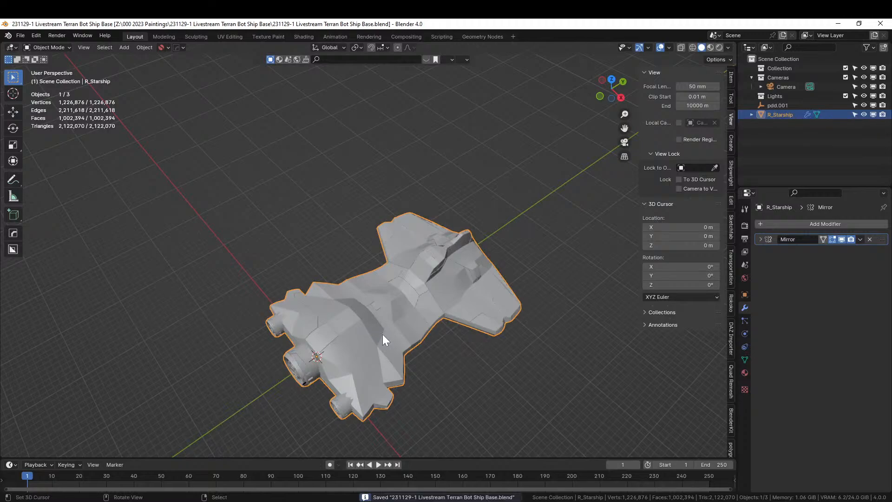
- Add a mesh plane at the 3D cursor near the ship's stern as the ground
middle_click_drag(383, 333, 537, 308)
scroll(415, 296, "up", 3)
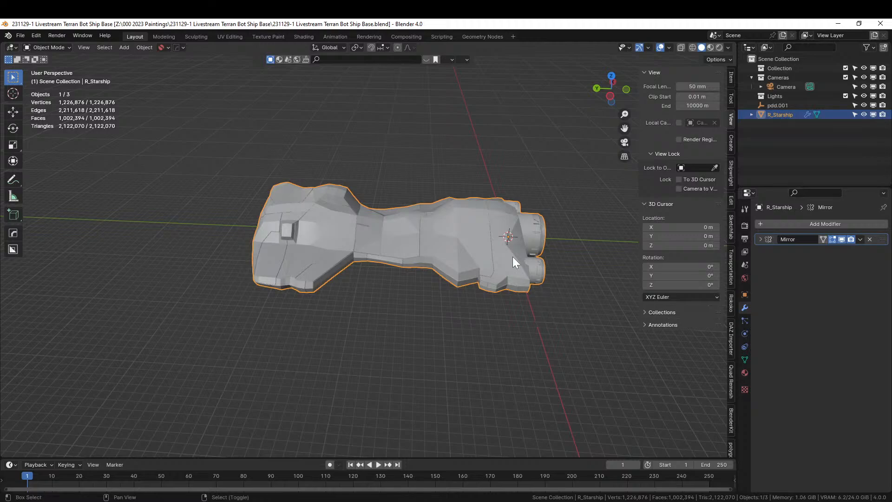
middle_click_drag(512, 256, 454, 286)
key("shift+a")
mouse_move(453, 284)
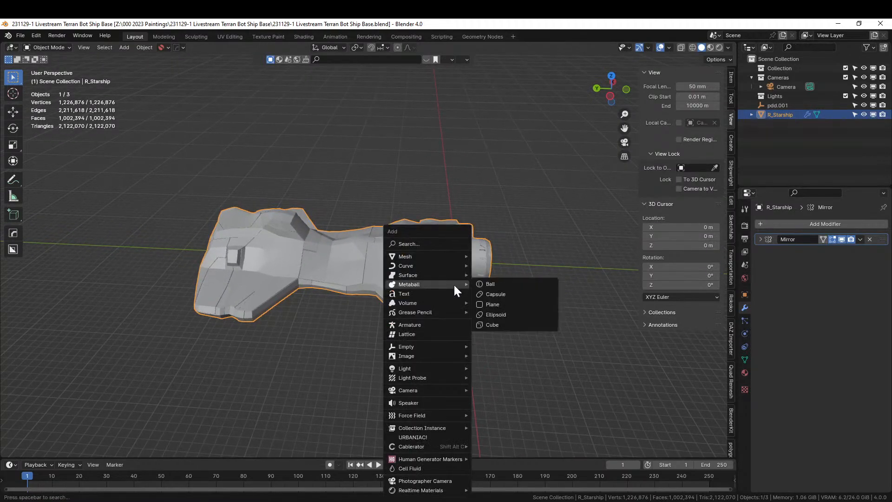
mouse_move(435, 256)
left_click(533, 272)
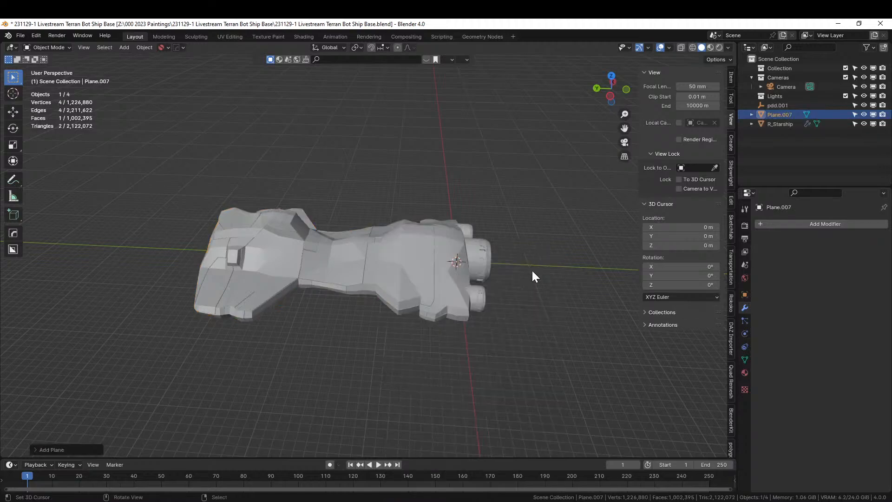
- Scale the new plane by 500 and apply its rotation and scale
middle_click_drag(532, 272, 516, 350)
key("KP_7")
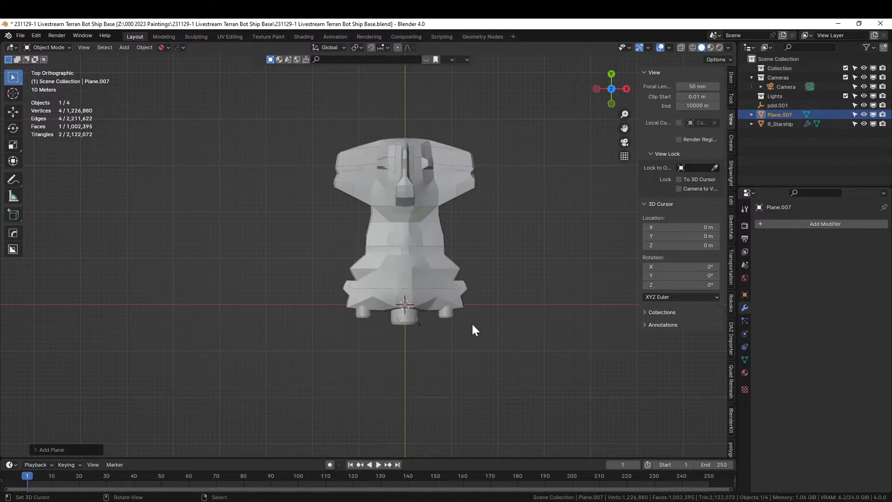
type("s500")
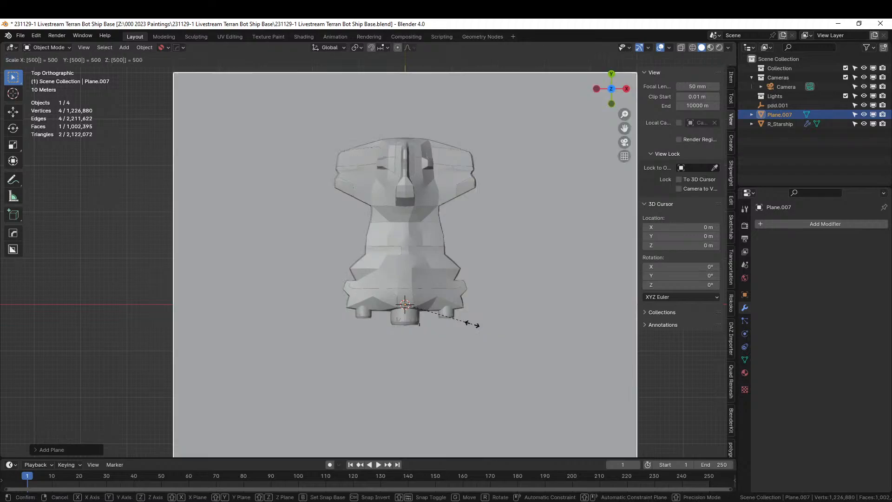
key("Return")
scroll(472, 324, "down", 4)
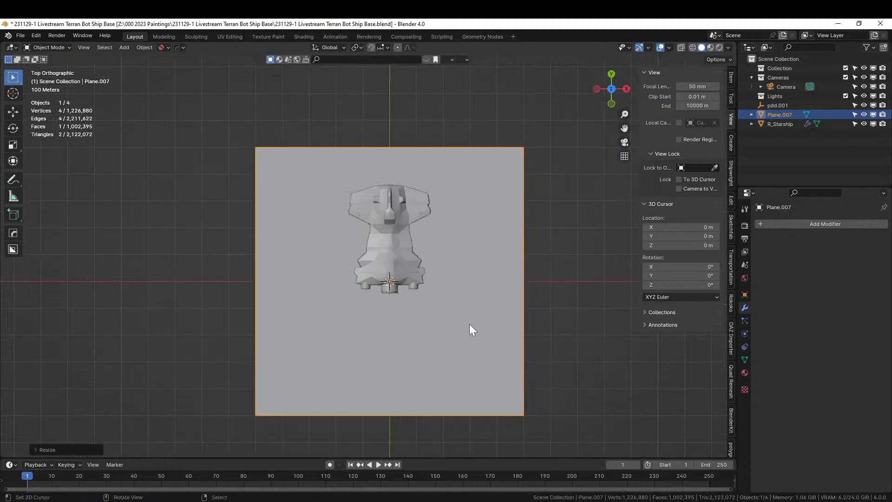
middle_click_drag(469, 324, 501, 254)
key("ctrl+a")
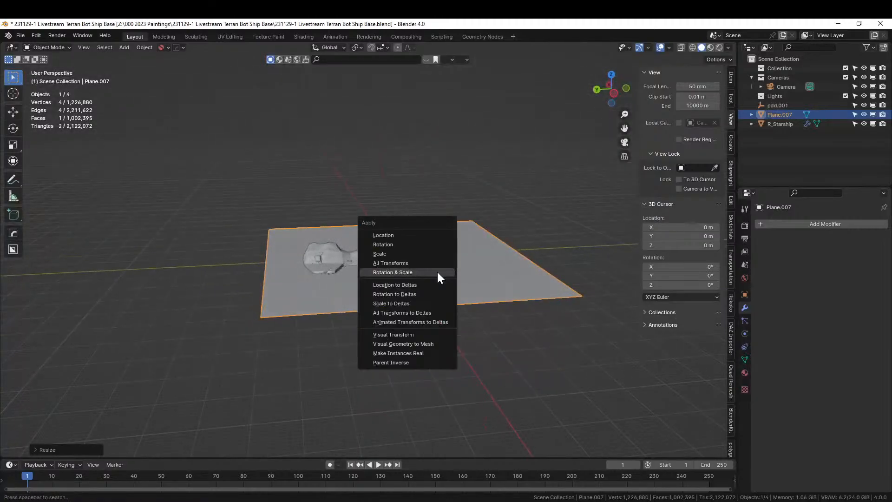
left_click(413, 272)
- Subdivide the ground plane in Edit Mode with 20 cuts
scroll(413, 275, "up", 4)
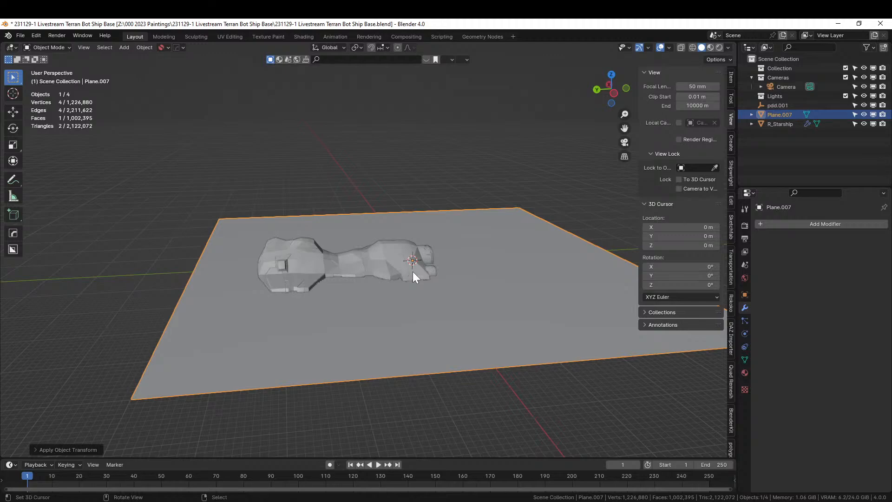
middle_click_drag(416, 268, 433, 286)
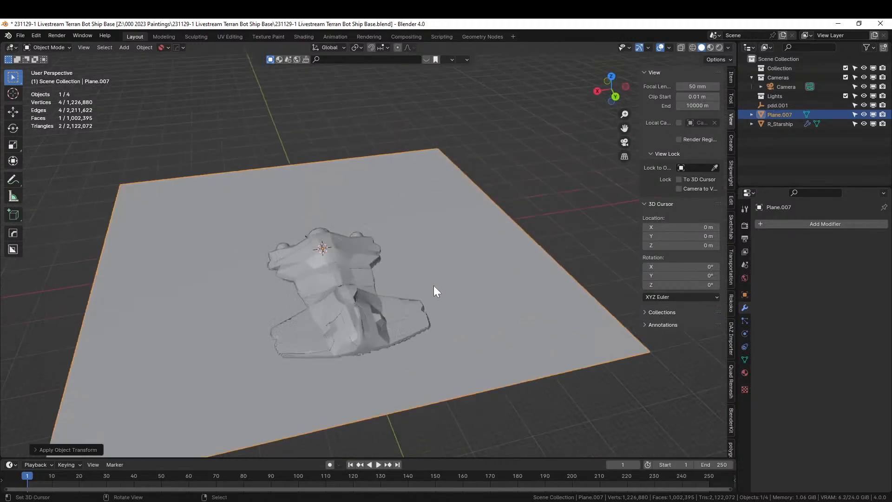
key("Tab")
right_click(418, 291)
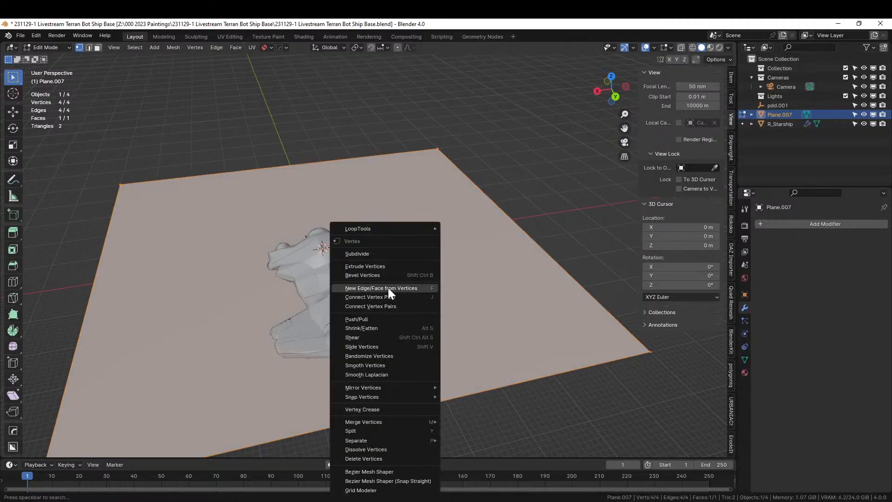
left_click(371, 253)
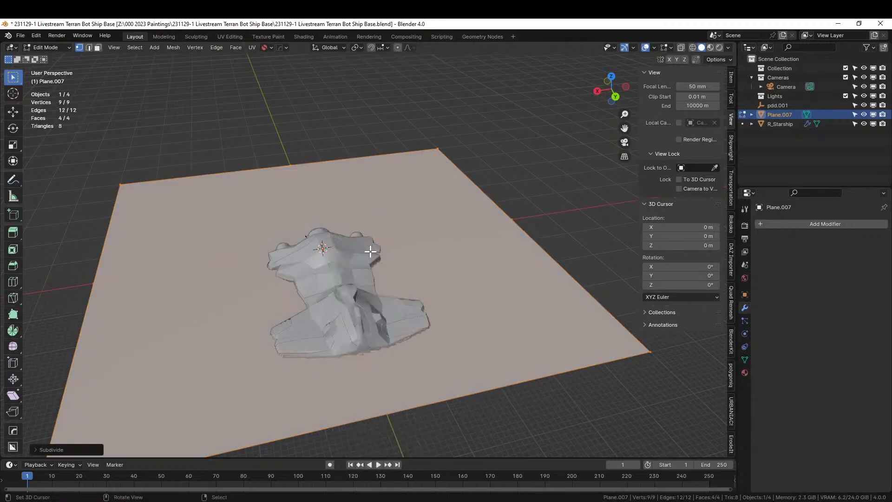
left_click(37, 449)
left_click(120, 385)
type("2")
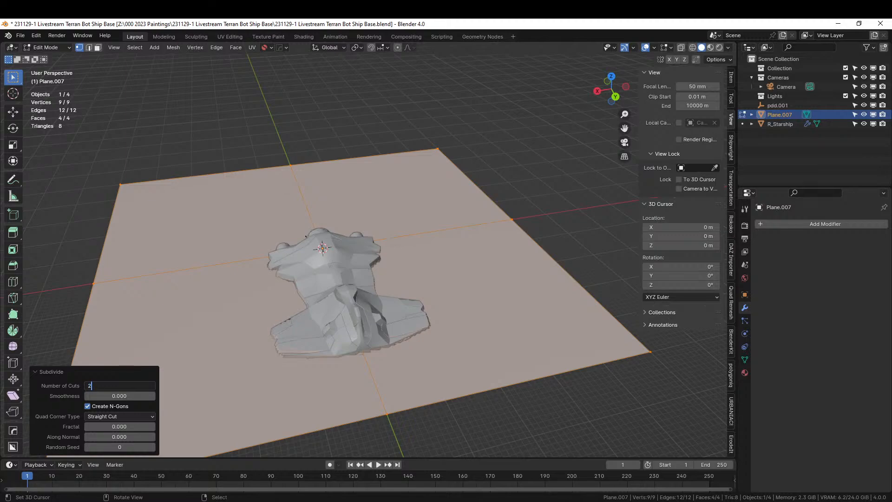
type("0")
key("Return")
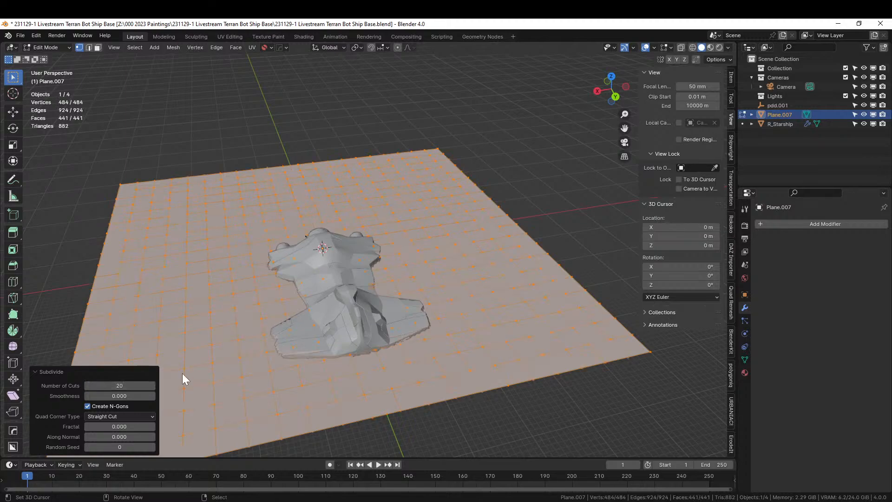
- Select the six rows of ground faces behind the ship's stern and move them up about 181 m as a raised plateau
middle_click_drag(182, 373, 421, 306)
scroll(361, 294, "down", 5)
middle_click_drag(351, 289, 382, 292)
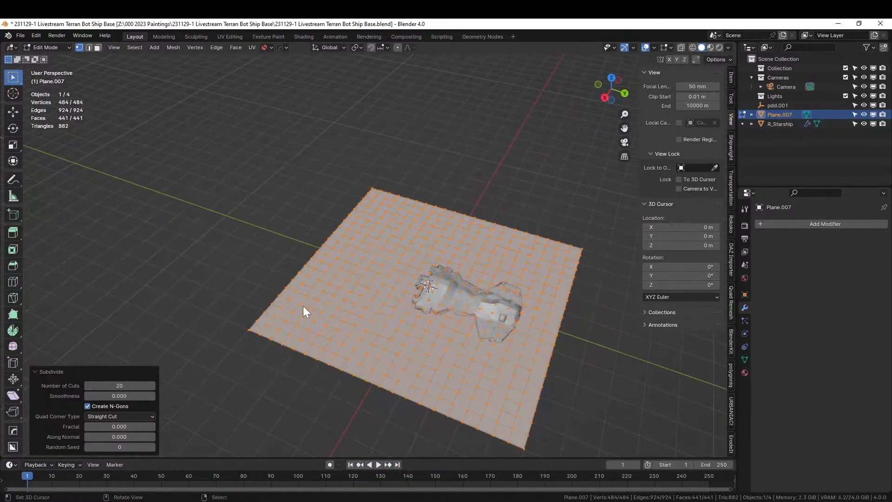
key("3")
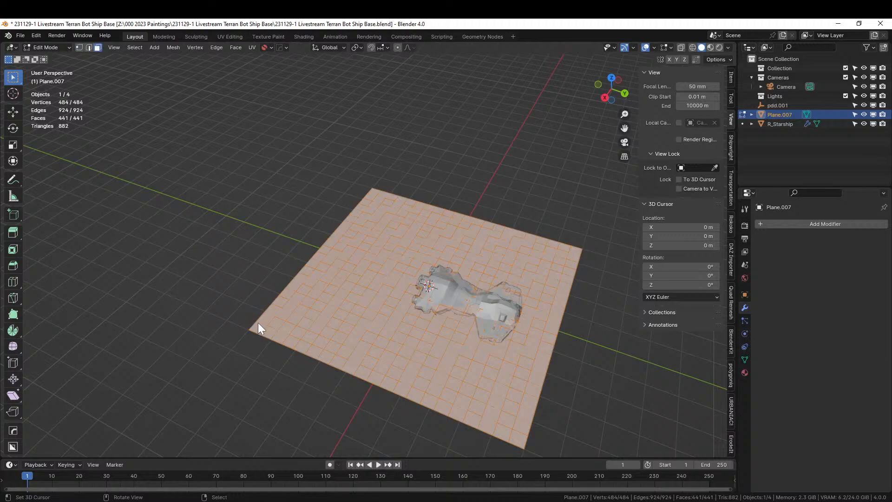
left_click(258, 325)
key("KP_7")
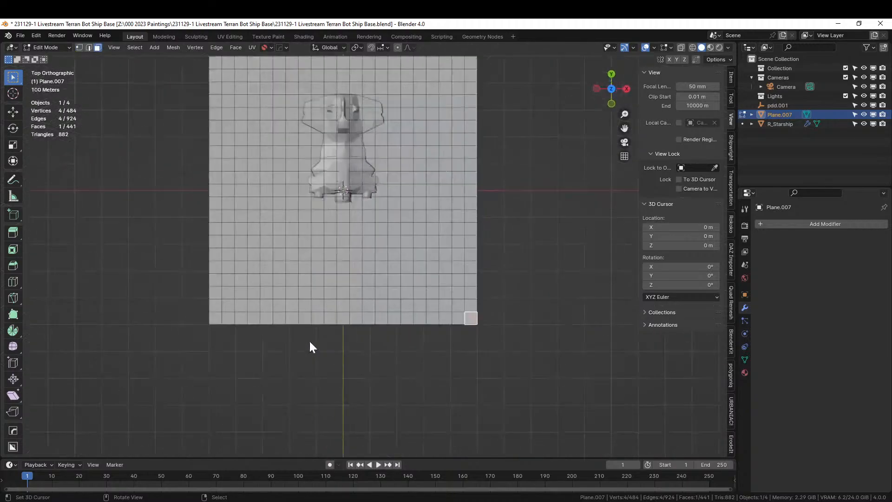
left_click_drag(515, 346, 188, 249)
middle_click_drag(358, 324, 253, 245)
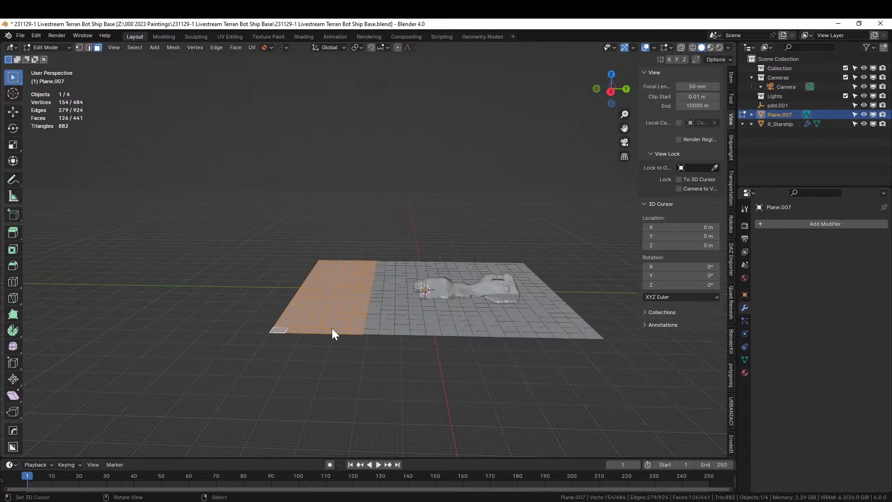
key("e")
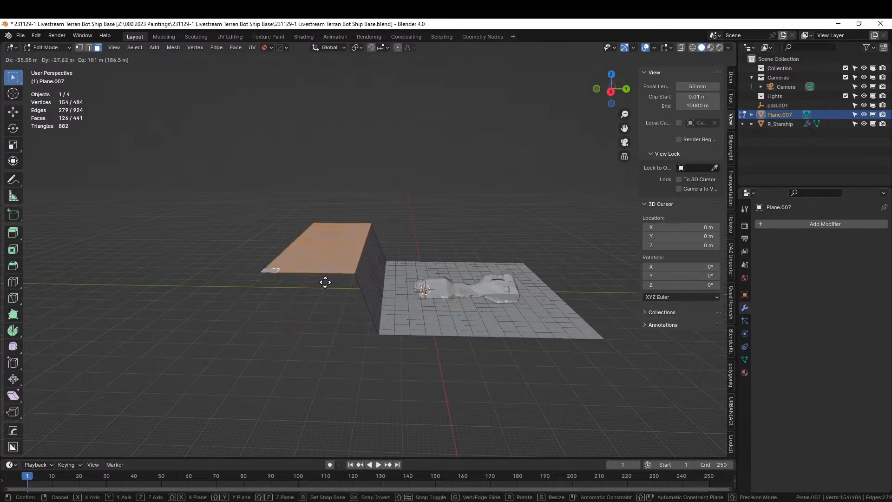
left_click(325, 282)
- Raise the strip of faces along the ground's +X edge about 98 m using smooth proportional editing with a radius of about 208 m
middle_click_drag(317, 285, 314, 333)
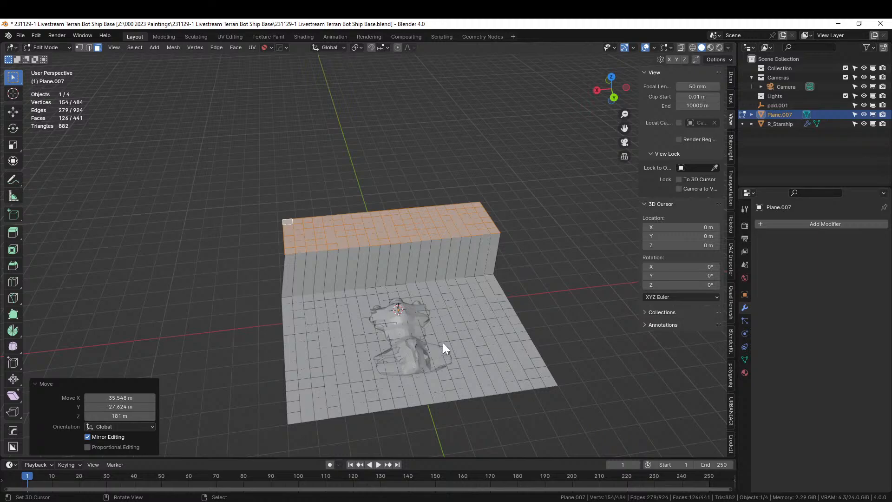
scroll(465, 350, "up", 4)
middle_click_drag(464, 350, 435, 330)
scroll(433, 330, "down", 2)
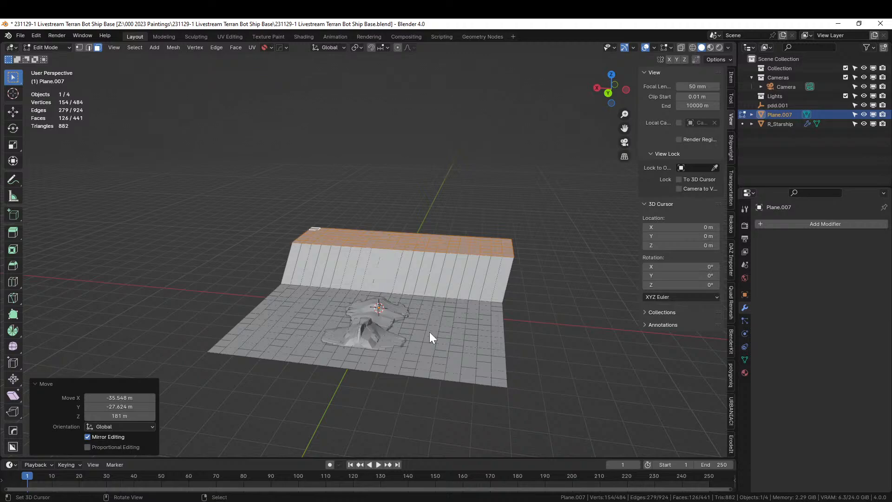
middle_click_drag(427, 333, 506, 338)
left_click(266, 259)
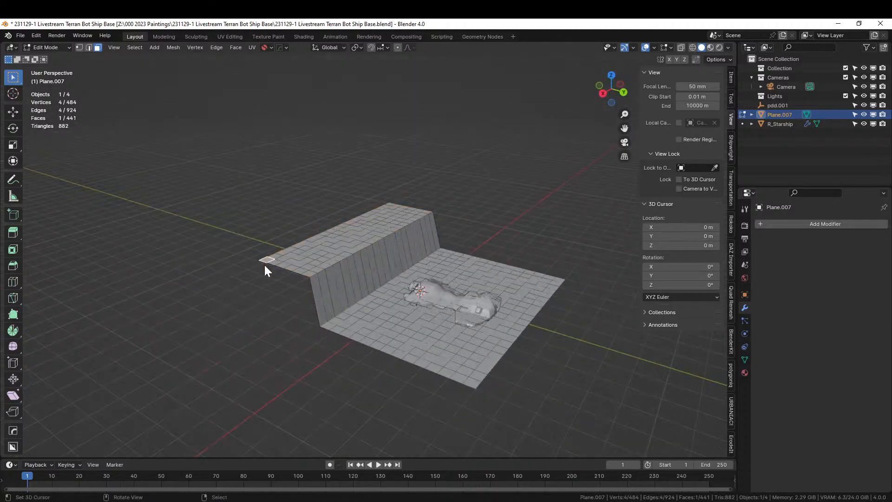
left_click(472, 384, "ctrl")
middle_click_drag(472, 383, 377, 363)
key("o")
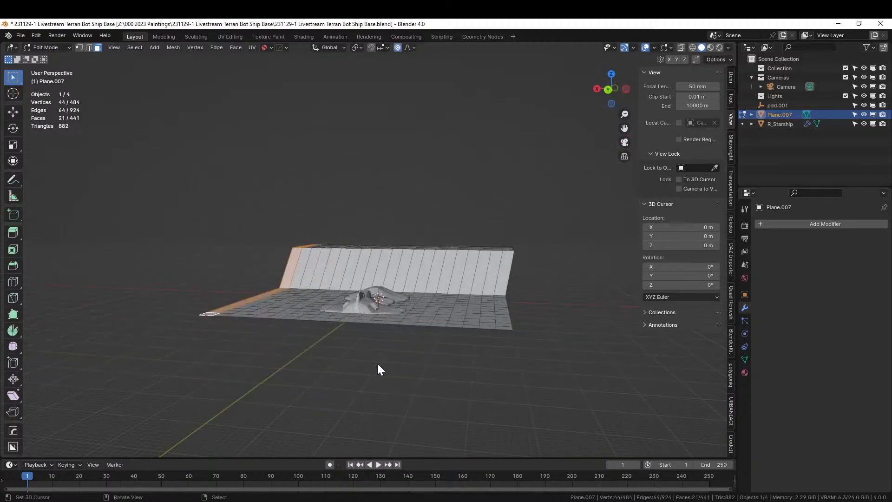
key("g")
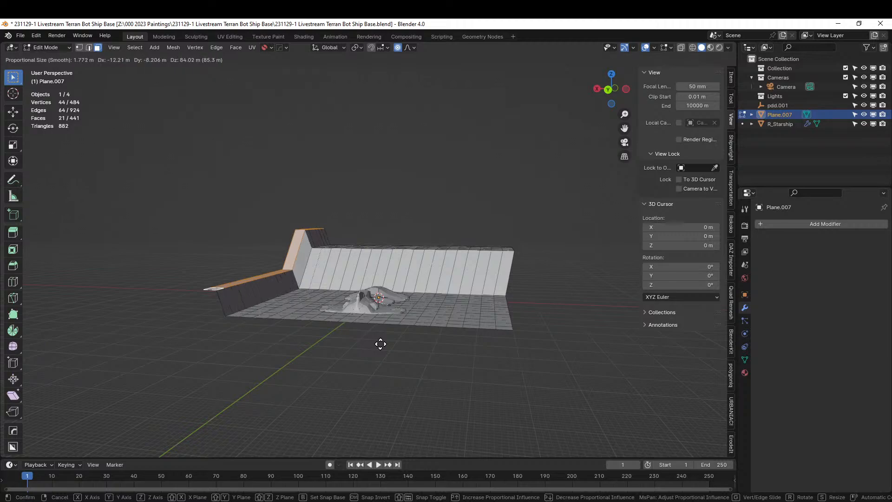
scroll(380, 344, "down", 20)
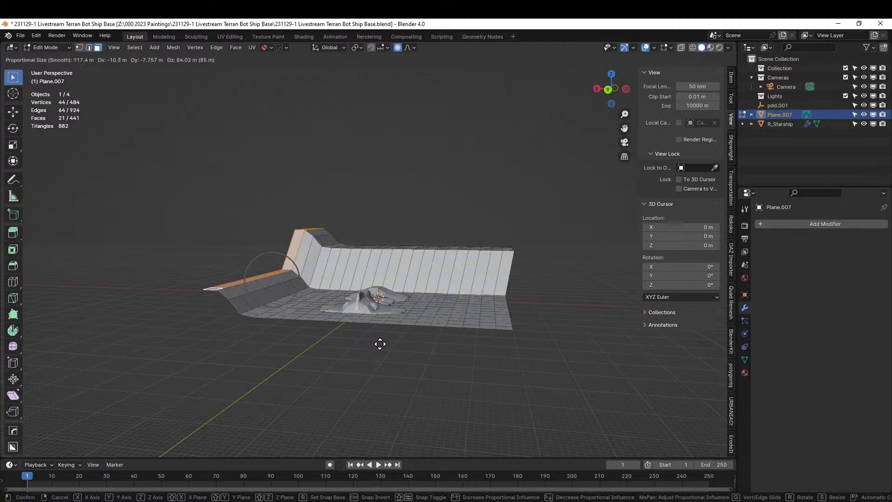
scroll(379, 344, "down", 2)
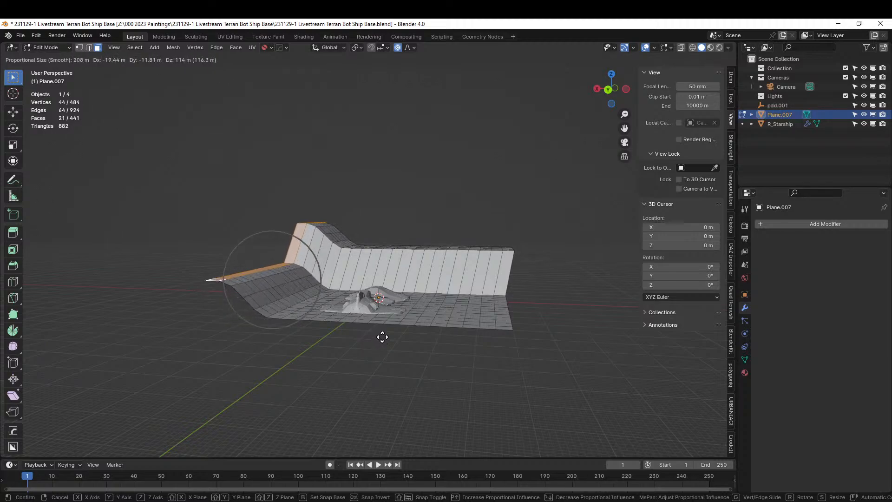
left_click(382, 342)
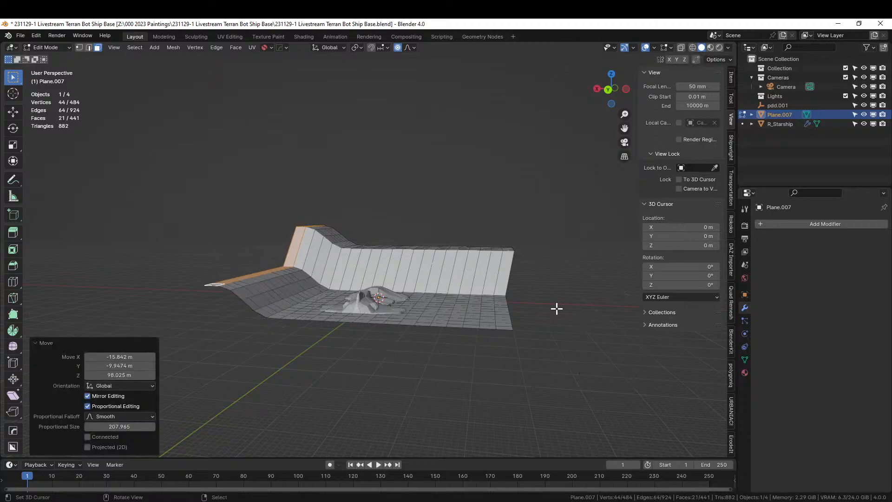
- Select the strip of faces along the ground's -X edge and raise it about 81 m with proportional editing
left_click(510, 324)
middle_click_drag(510, 325, 511, 281)
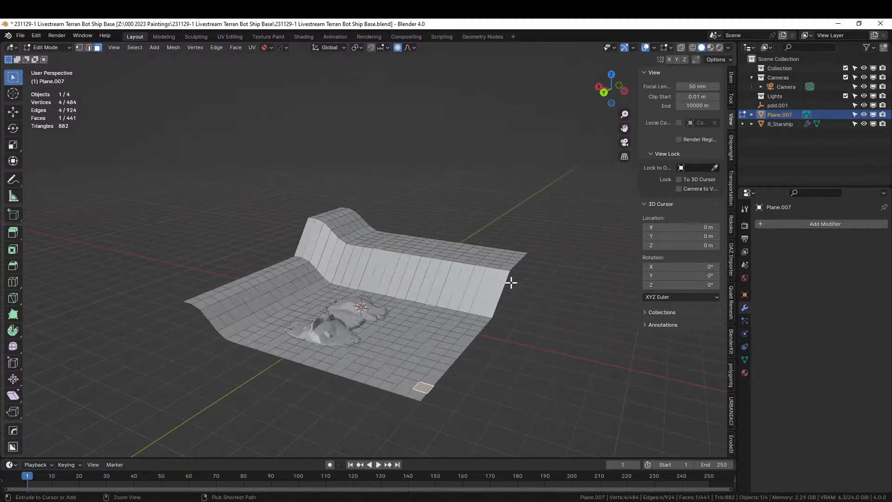
left_click(505, 254, "ctrl")
key("g")
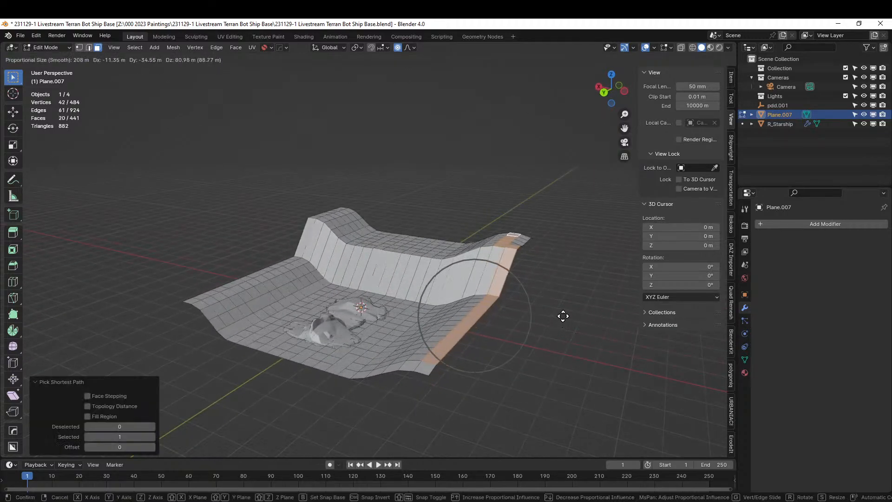
left_click(563, 315)
- Move one face on the plateau's rim about 24 m in X, -46 m in Y and -28 m in Z proportionally, and leave Edit Mode
middle_click_drag(565, 316, 669, 343)
left_click(358, 237)
key("g")
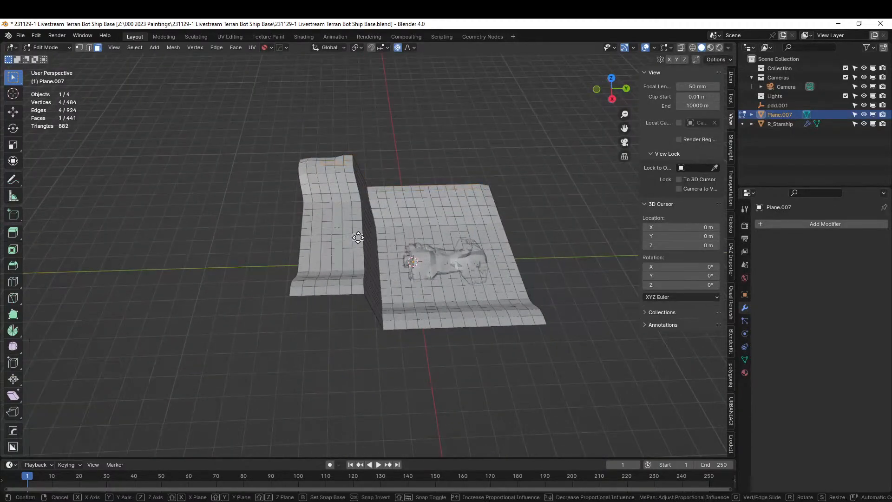
left_click(348, 245)
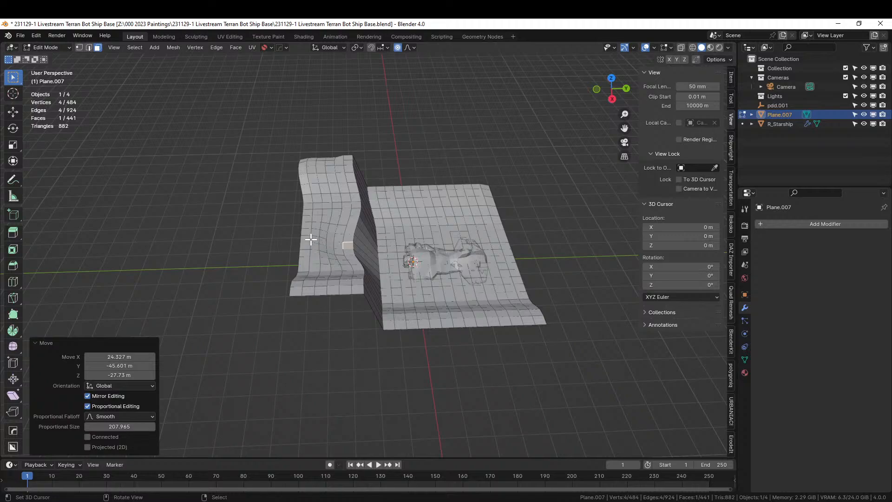
middle_click_drag(311, 239, 252, 205)
scroll(361, 284, "up", 3)
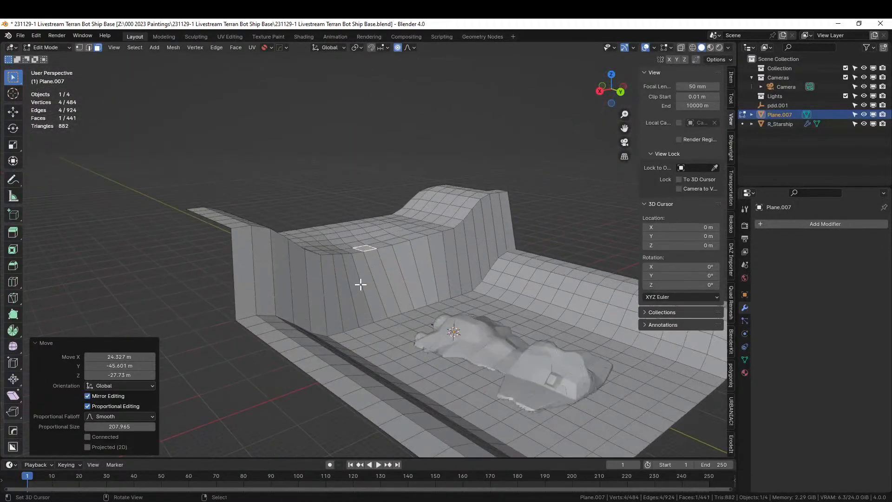
middle_click_drag(360, 284, 391, 325)
scroll(387, 325, "down", 2)
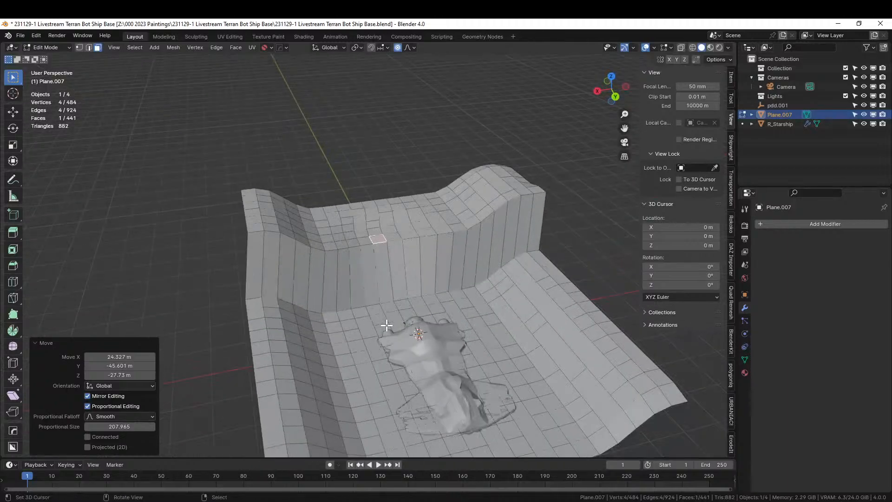
key("Tab")
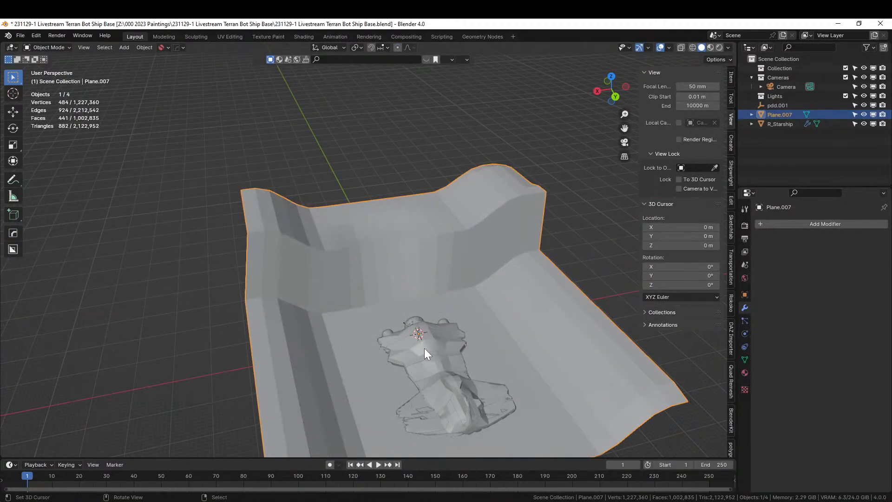
- Rotate R_Starship about 75° around Z and move it about 165 m in X and -108 m in Y toward the cliff
left_click(425, 347)
key("KP_7")
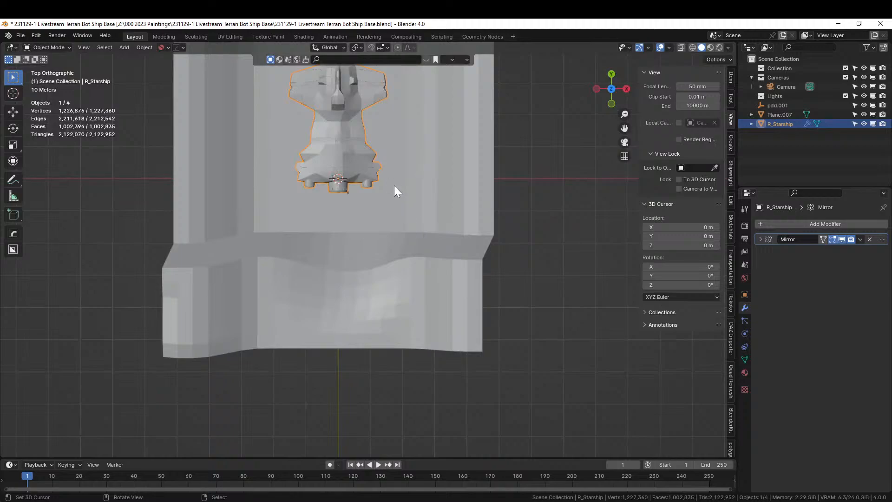
key("r")
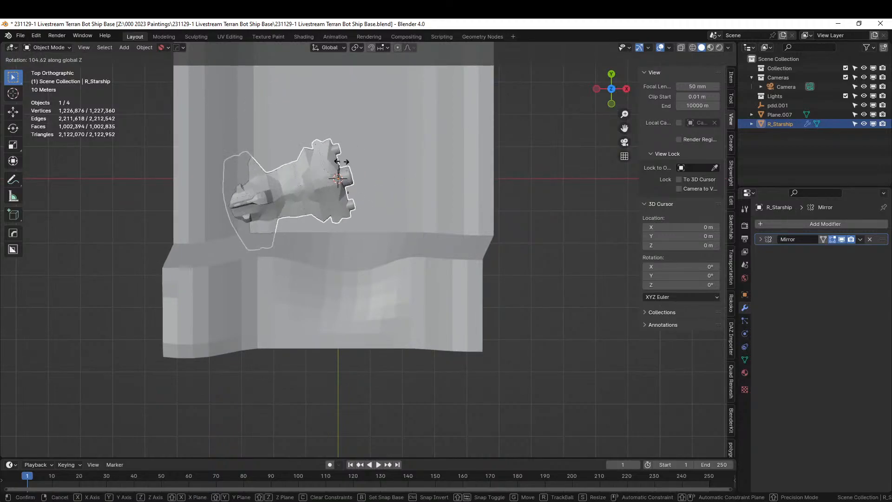
left_click(351, 163)
key("g")
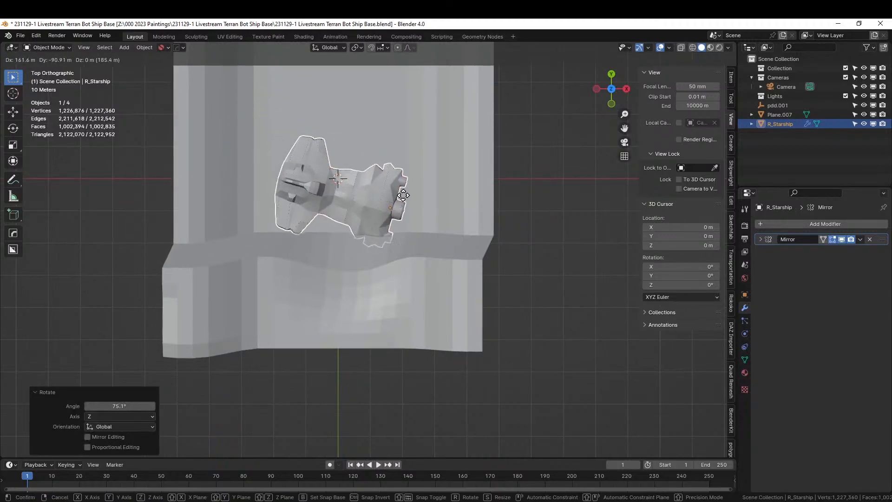
left_click(402, 200)
- Raise R_Starship about 29 m along the Z axis
middle_click_drag(402, 199, 369, 327)
scroll(369, 327, "up", 2)
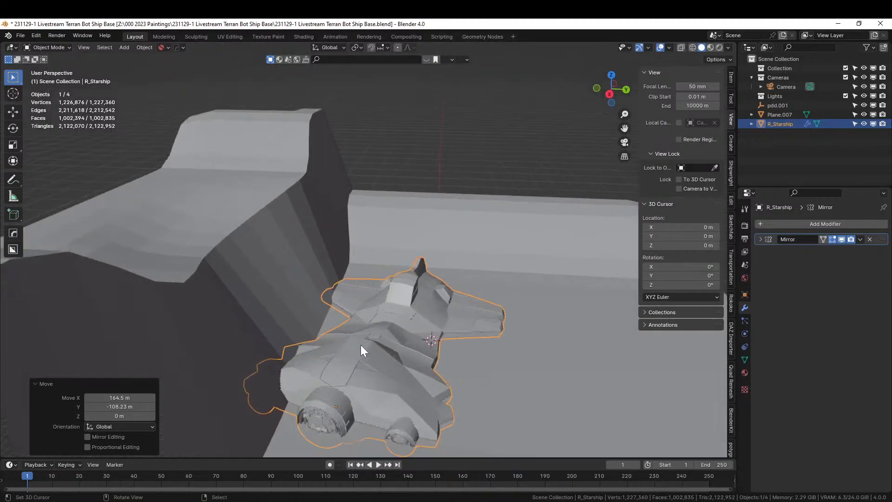
key("g")
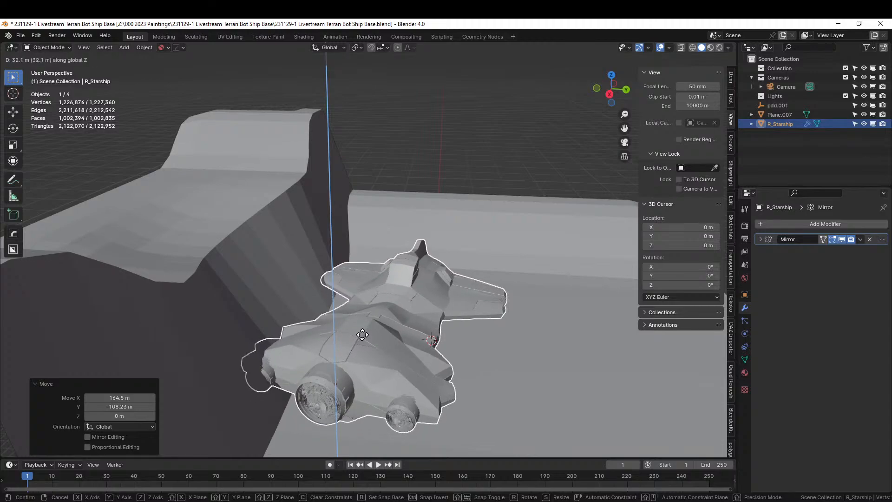
left_click(364, 336)
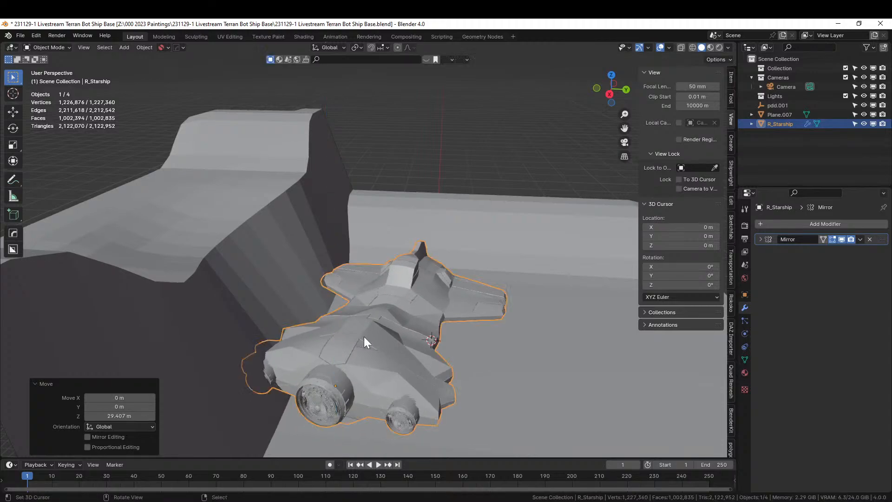
- Set the pivot point to Individual Origins and tilt R_Starship about -17° around X with the Transform tool
left_click(13, 161)
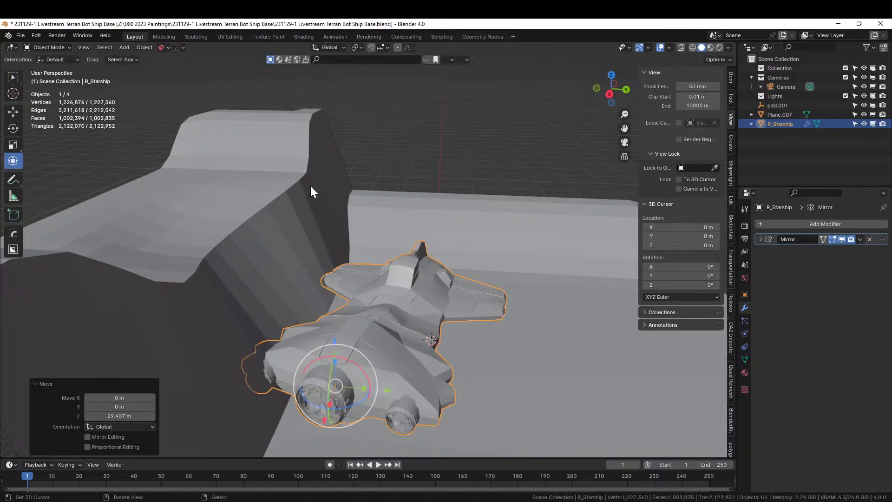
left_click(357, 48)
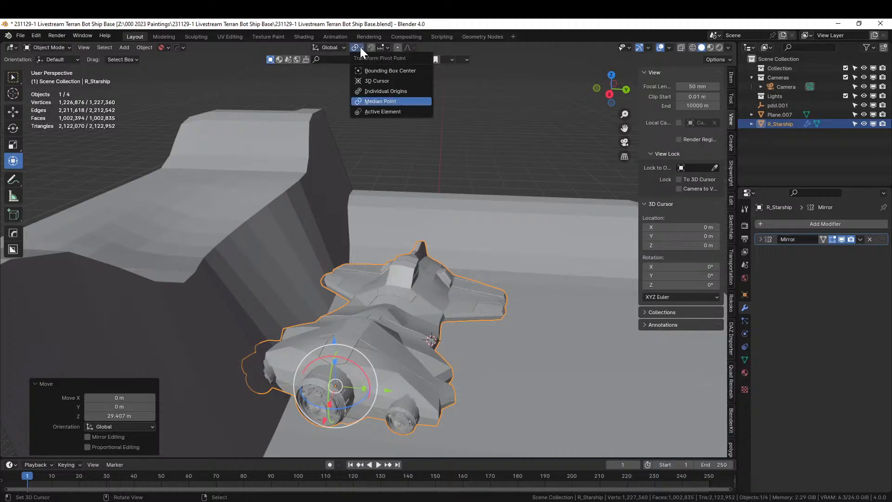
left_click(399, 90)
left_click_drag(354, 366, 358, 367)
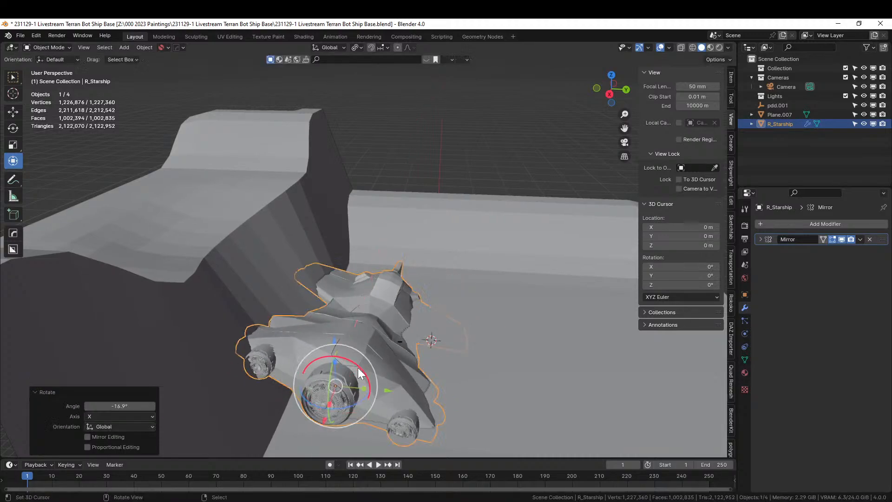
- Rotate R_Starship about -12.4° around Z and shift it closer against the cliff wall
middle_click_drag(358, 367, 358, 423)
left_click_drag(360, 391, 353, 394)
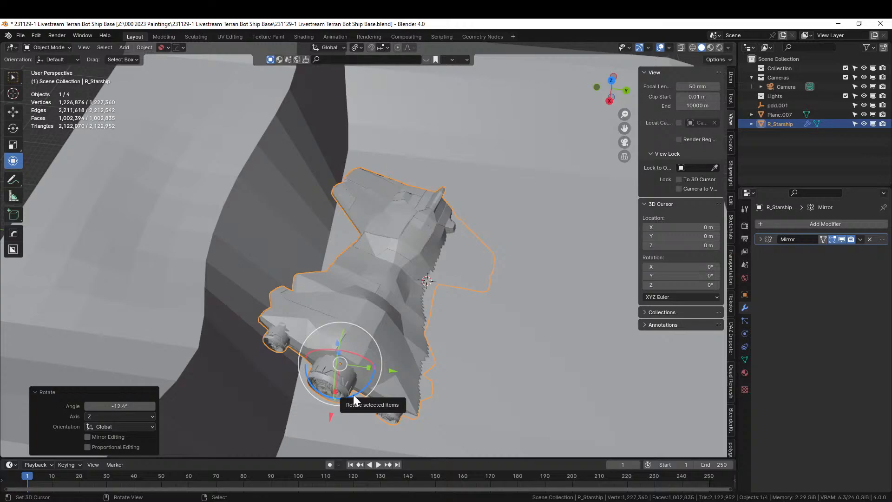
scroll(353, 394, "down", 3)
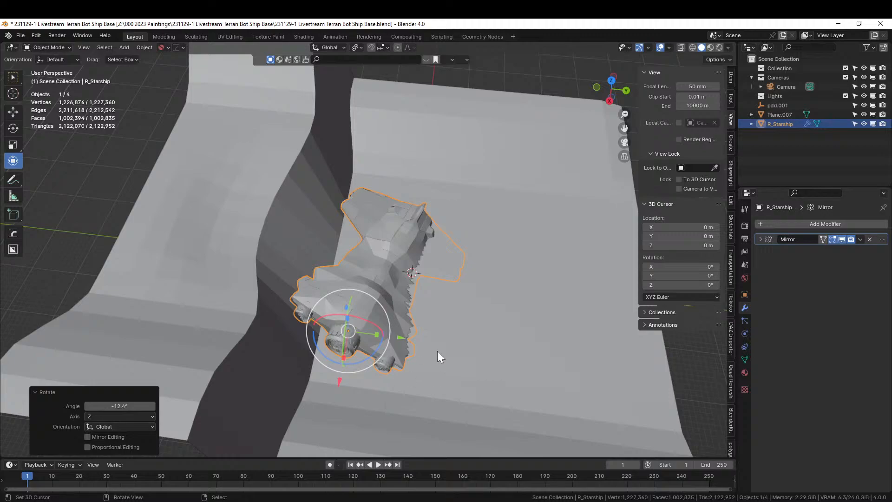
left_click_drag(376, 334, 367, 338)
- Select the empty pdd.001 beside the ship's hull and delete it
middle_click_drag(367, 338, 447, 323)
scroll(355, 249, "up", 5)
left_click(441, 318)
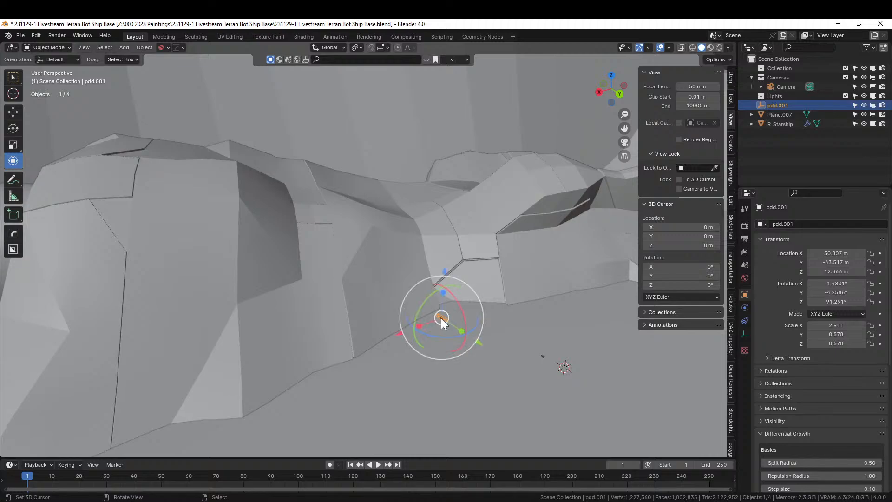
key("Delete")
- Enter Edit Mode on Plane.007 and select two adjacent cliff wall faces behind the ship
scroll(482, 330, "down", 4)
middle_click_drag(482, 330, 384, 290)
scroll(398, 283, "down", 2)
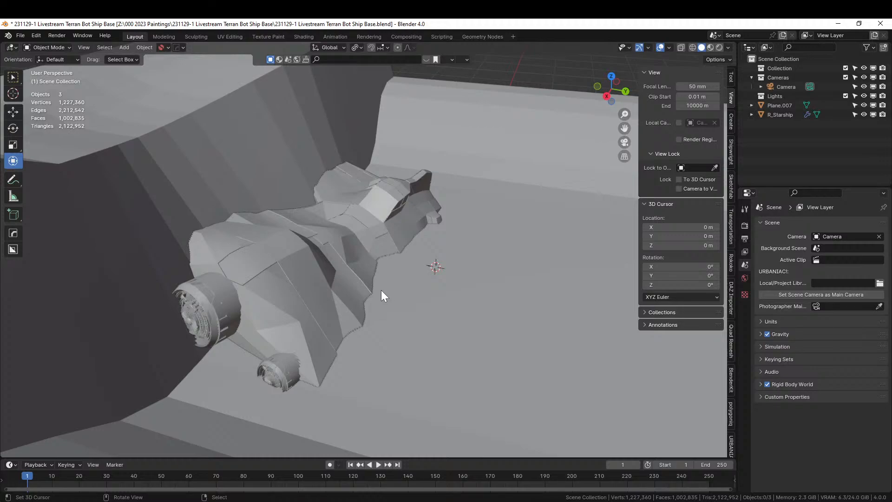
middle_click_drag(381, 290, 487, 351)
left_click(293, 184)
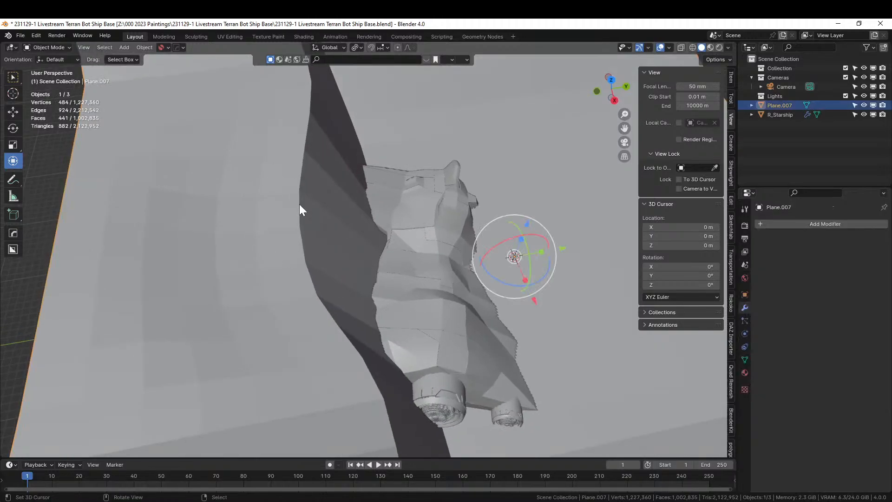
scroll(299, 205, "up", 5)
key("Tab")
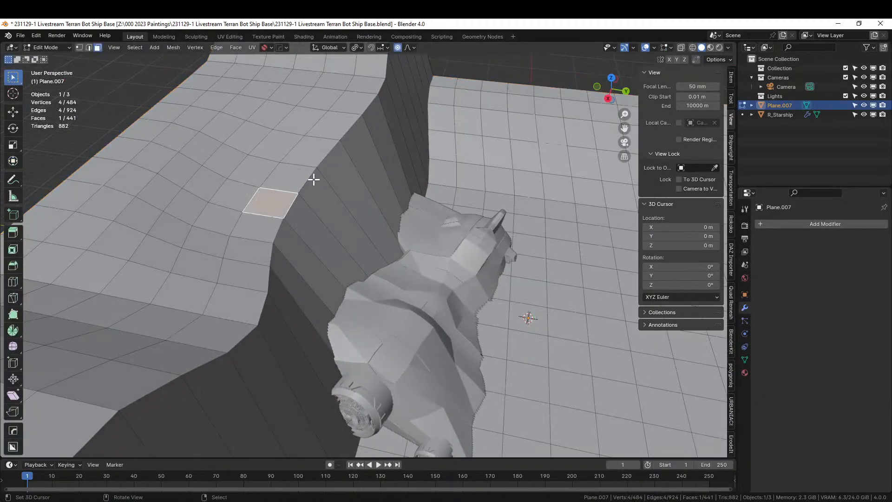
middle_click_drag(314, 179, 309, 181)
left_click(310, 182)
left_click(335, 173, "shift")
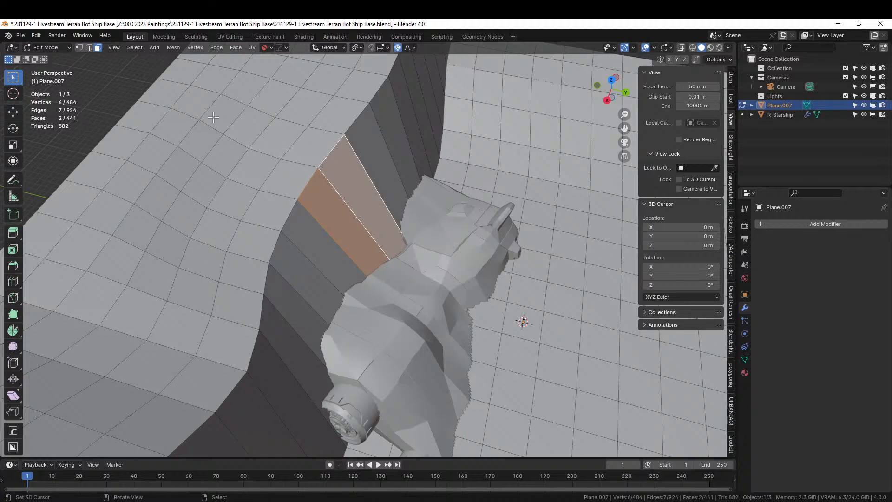
- Extend the face selection as a two-face-wide strip across the plateau to the plane's back edge
left_click(164, 99, "ctrl")
left_click(143, 119, "ctrl")
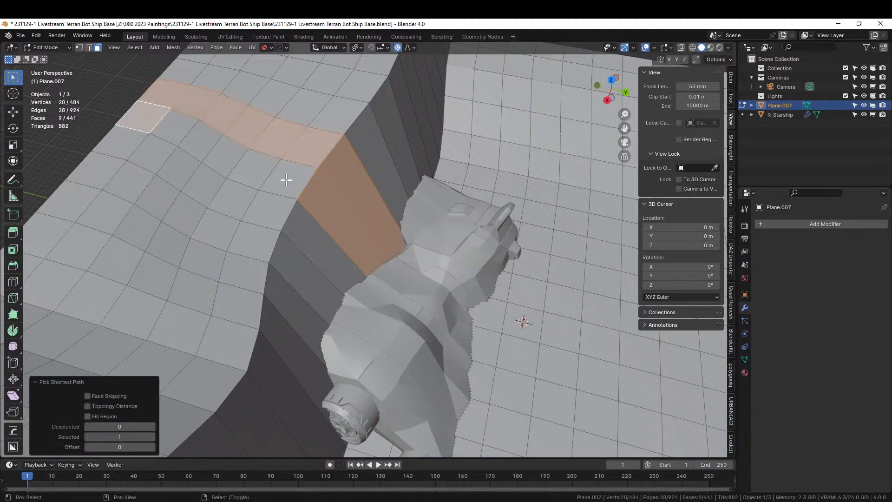
left_click(288, 179, "shift")
left_click(183, 129, "ctrl")
- Continue the two-face-wide selected strip across the valley floor, from under the ship to the plane's front edge
middle_click_drag(392, 270, 207, 215, "shift")
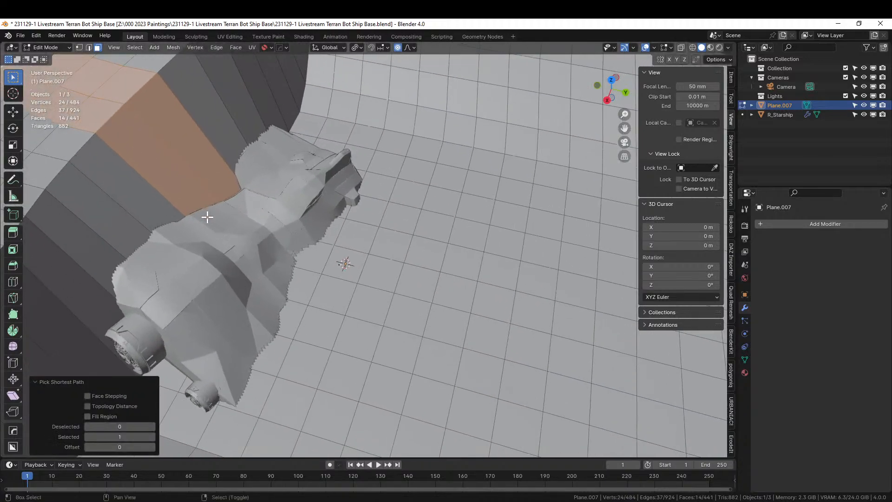
middle_click_drag(265, 246, 159, 285)
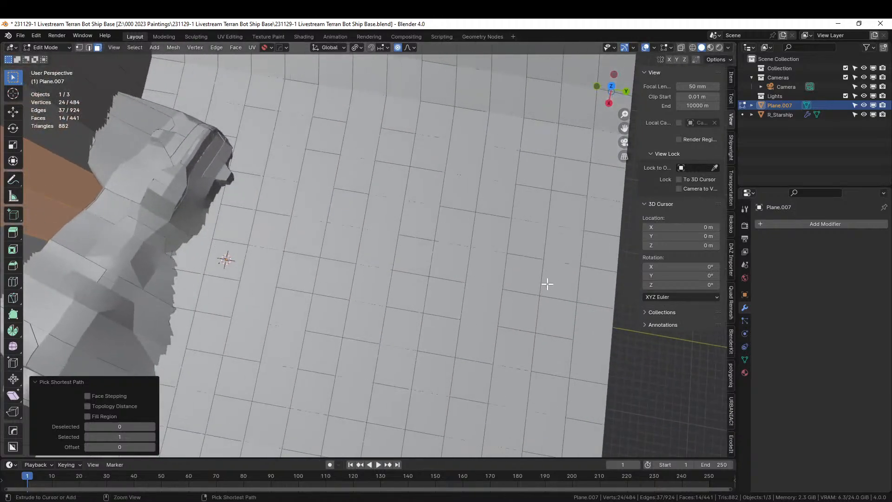
left_click(588, 286, "ctrl")
left_click(585, 315, "ctrl")
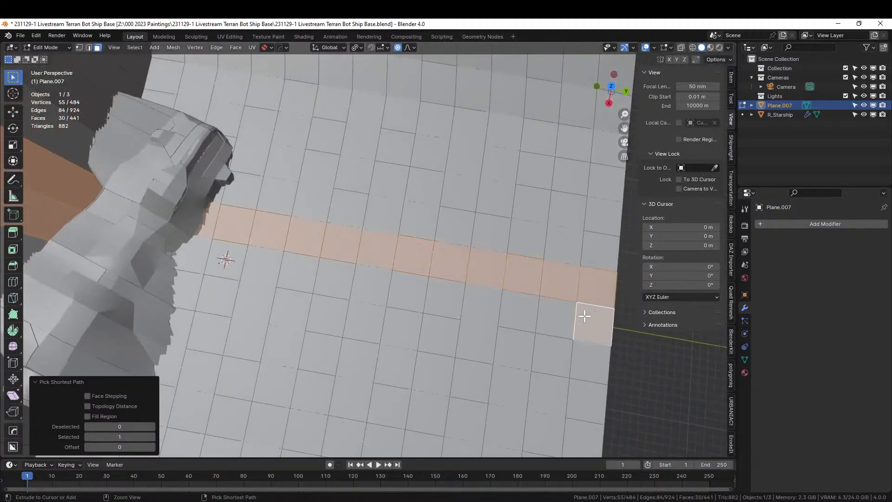
left_click(158, 253, "ctrl")
- Isolate the terrain in local view, extrude the selected strip about 22 m downward as a trench, and leave local view
key("KP_Divide")
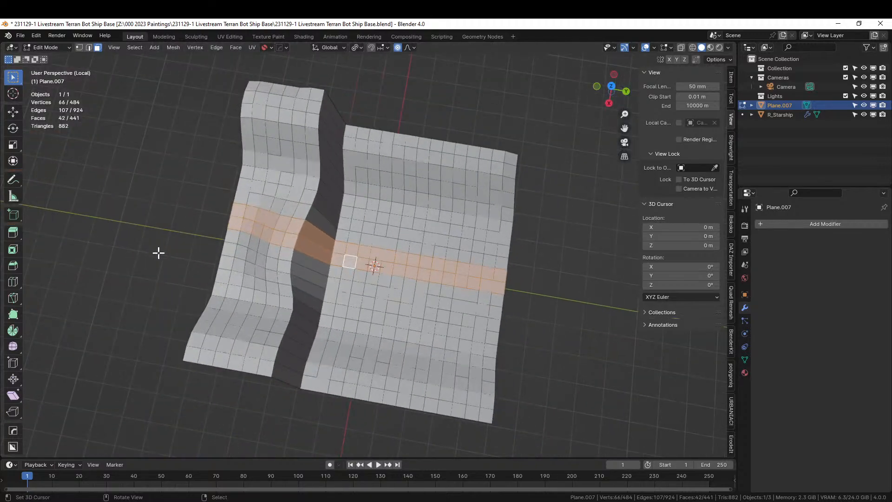
middle_click_drag(195, 259, 187, 185)
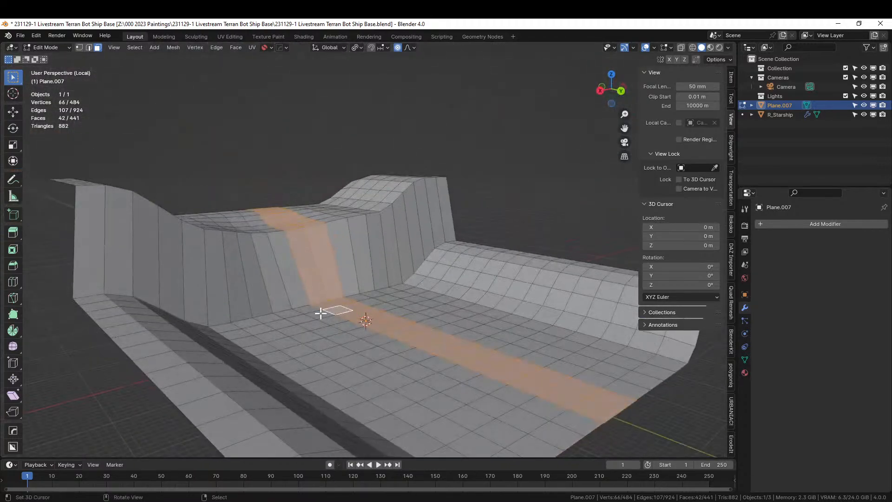
key("e")
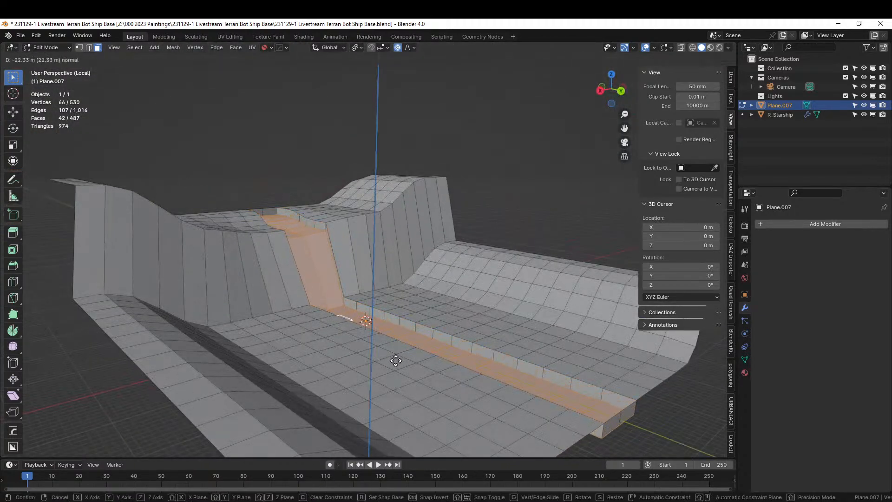
left_click(395, 363)
key("KP_Divide")
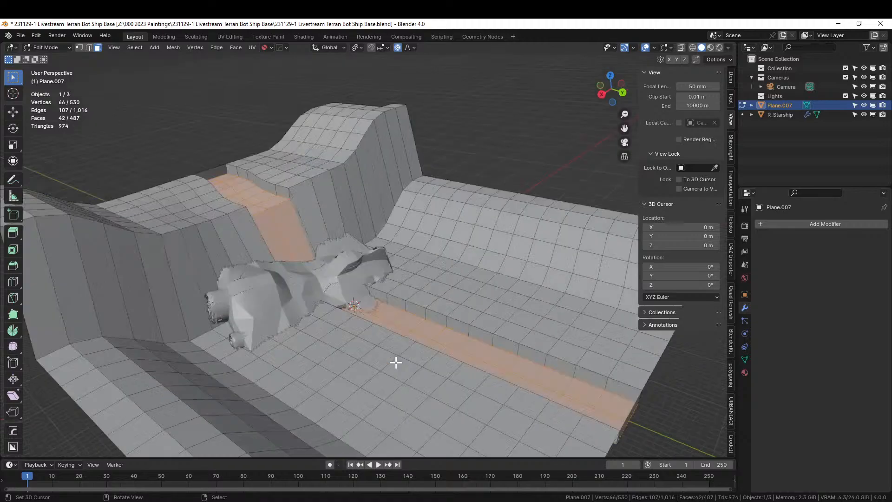
- Return the terrain to Object Mode and save the file
middle_click_drag(379, 362, 335, 272)
key("Tab")
scroll(333, 272, "down", 2)
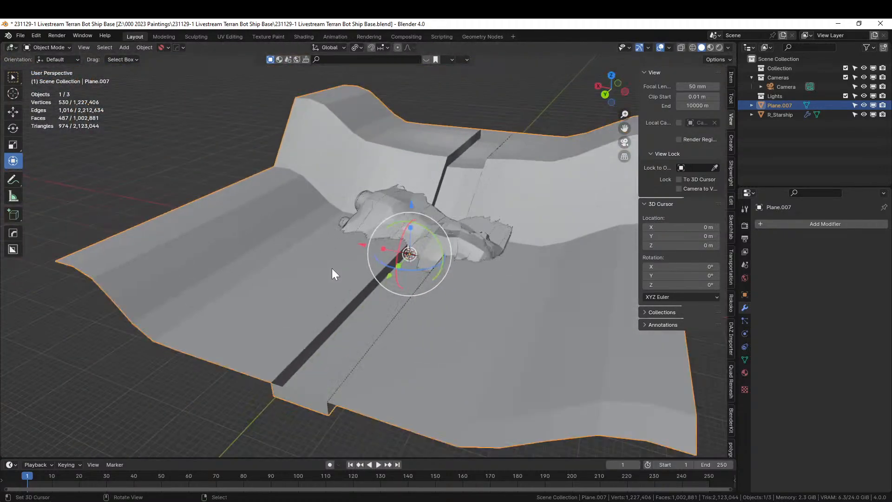
key("ctrl+s")
- Edit the terrain again and, in top view, shift a trench wall face on the valley floor sideways with proportional editing
scroll(331, 268, "up", 3)
mouse_move(330, 269)
middle_mouse_down()
mouse_move(388, 277)
mouse_move(402, 267)
mouse_move(388, 277)
mouse_move(338, 279)
middle_mouse_up()
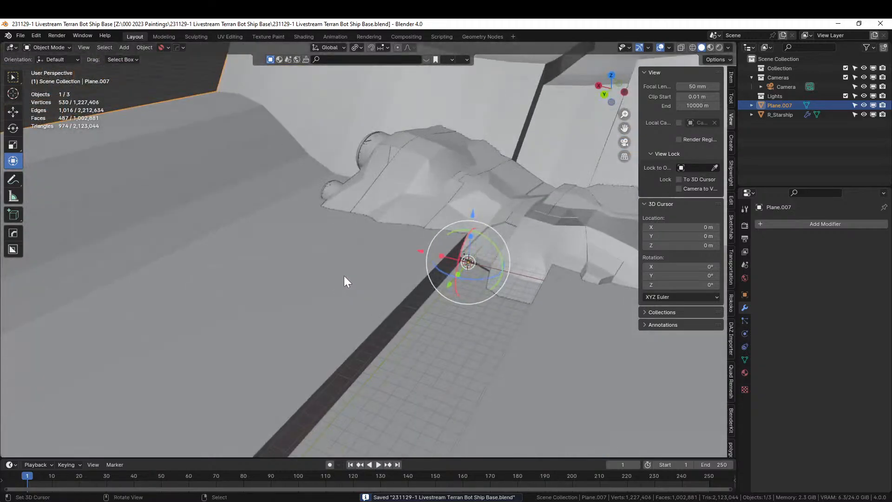
scroll(344, 276, "up", 1)
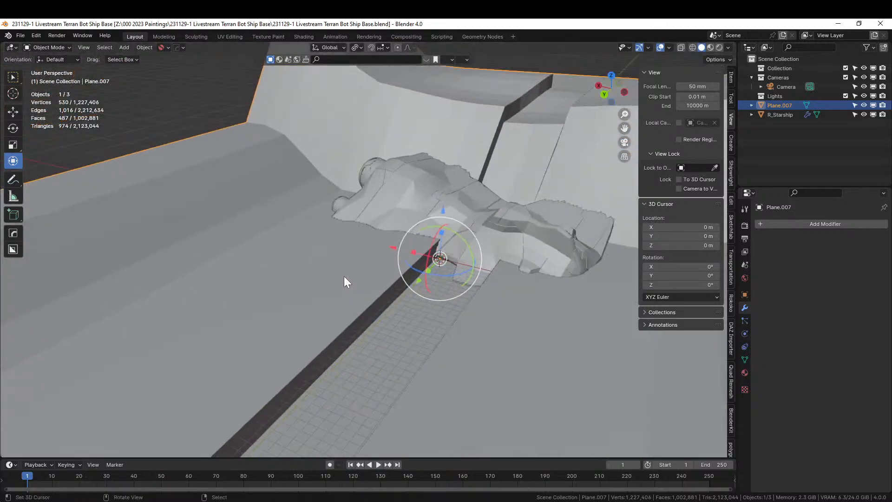
scroll(344, 277, "down", 4)
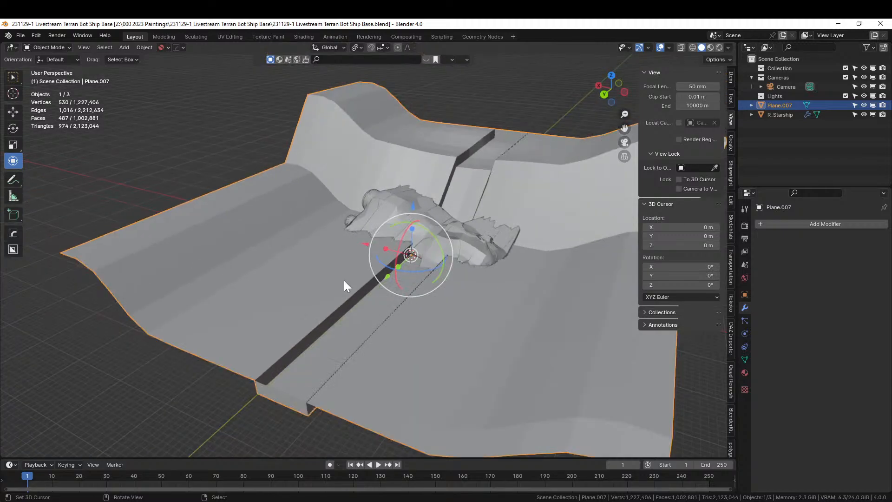
middle_click_drag(344, 280, 471, 282)
scroll(442, 282, "up", 5)
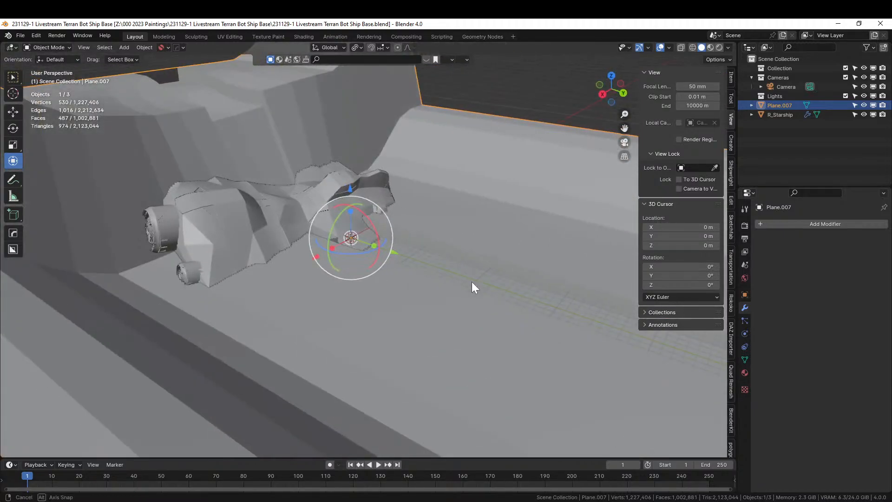
middle_click_drag(381, 293, 262, 342)
key("Tab")
left_click(356, 274)
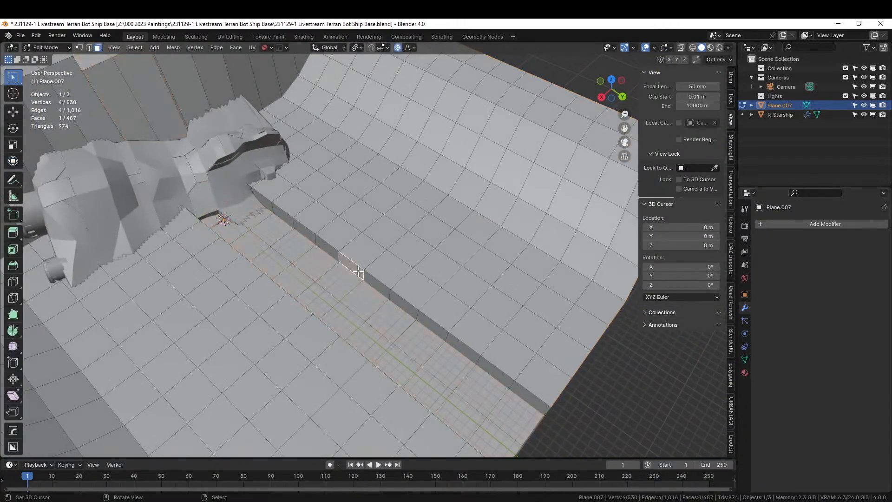
key("KP_7")
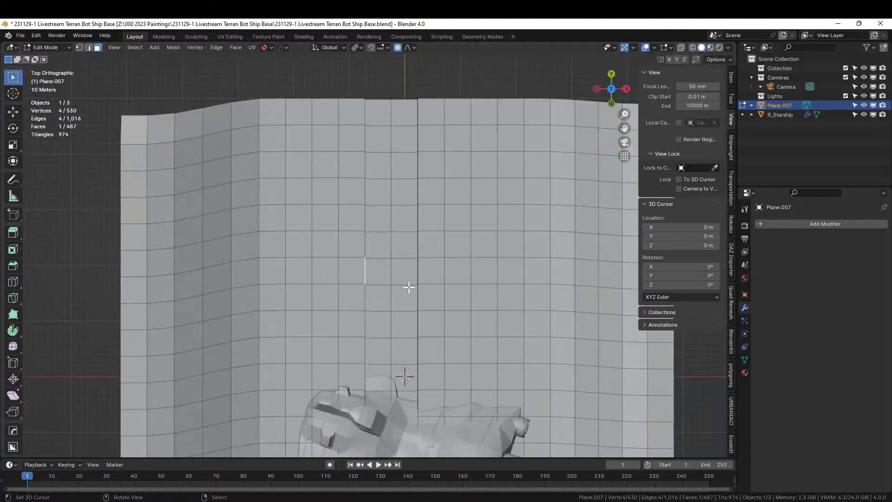
key("g")
left_click(378, 288)
- Bend the trench into an S-curve with proportional editing, moving a face near the ship about 37.6 m and one near the edge about -38.4 m along X
left_click(425, 344)
key("g")
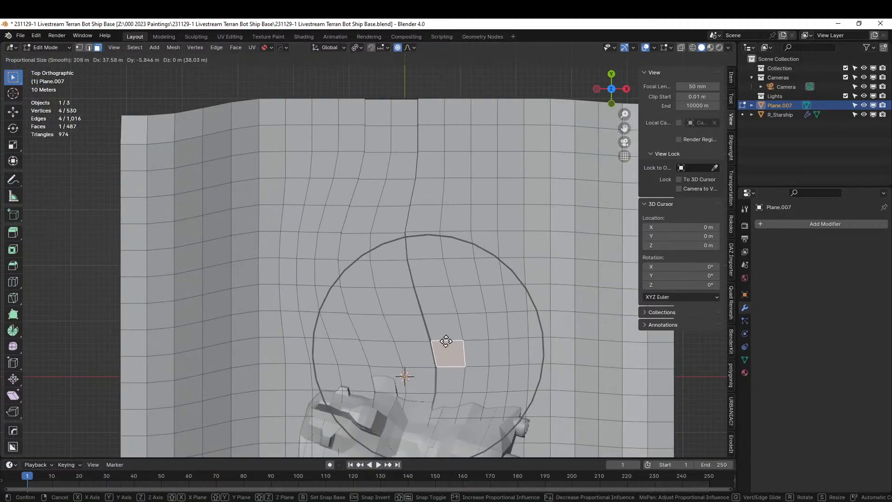
left_click(449, 336)
key("g")
left_click(424, 183)
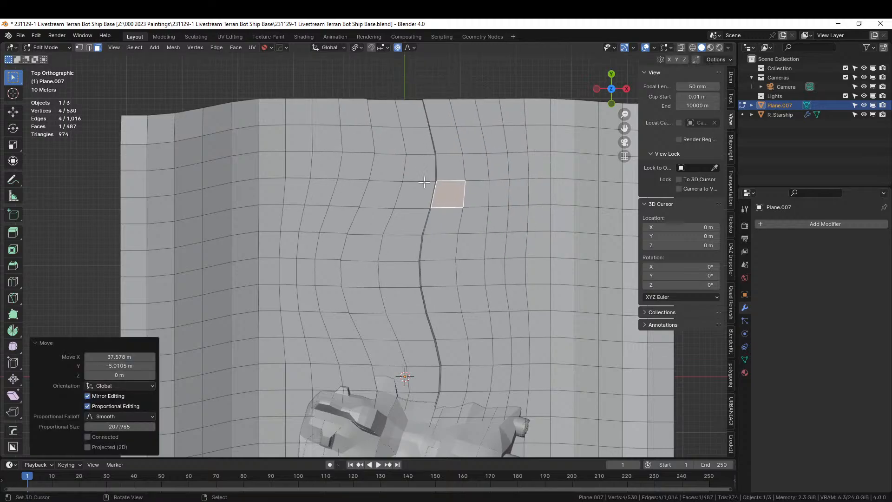
key("g")
left_click(353, 149)
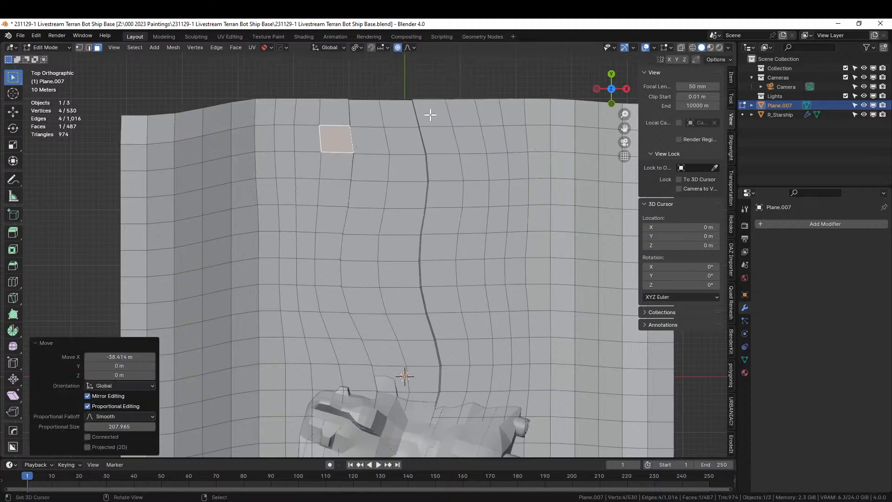
- Lower one ground face on each side of the trench about 13 m, using proportional editing with a size of about 117 m
middle_click_drag(412, 201, 219, 200)
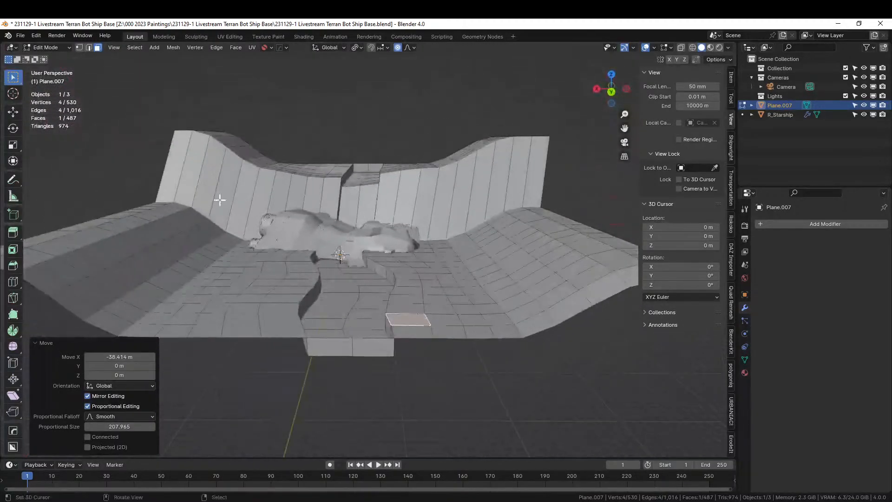
left_click(395, 282)
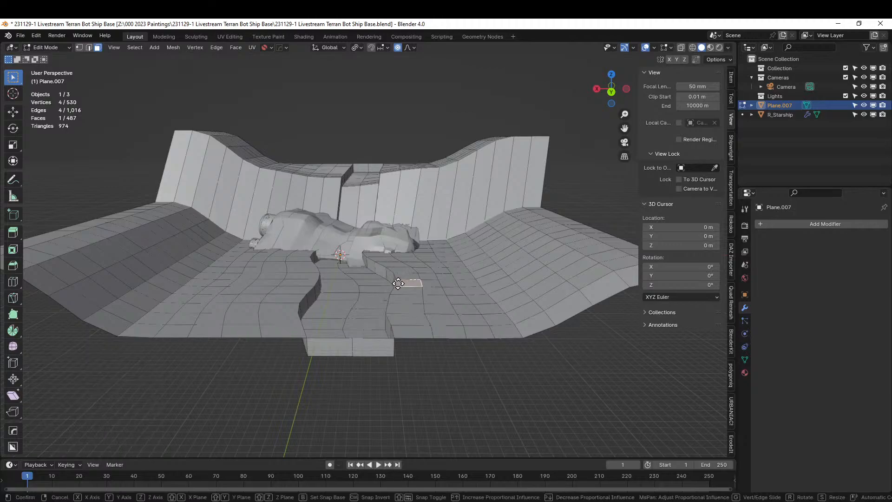
key("g")
key("z")
scroll(399, 291, "up", 5)
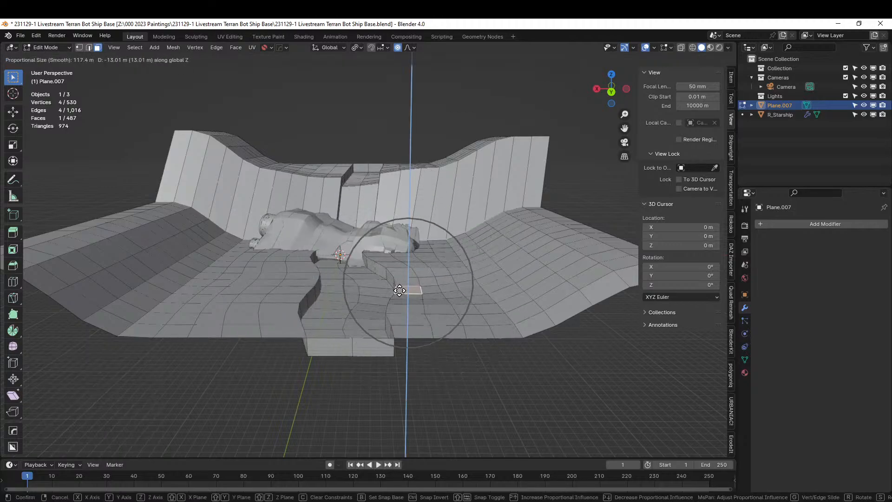
left_click(399, 291)
left_click(272, 291)
key("g")
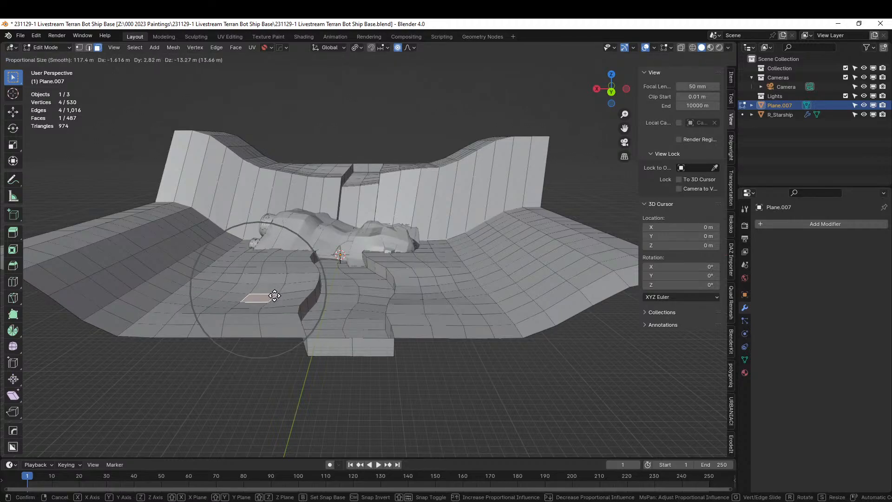
left_click(275, 295)
- Switch to vertex selection and lower a vertex on the trench rim about 10.4 m with proportional editing
key("1")
left_click(318, 295)
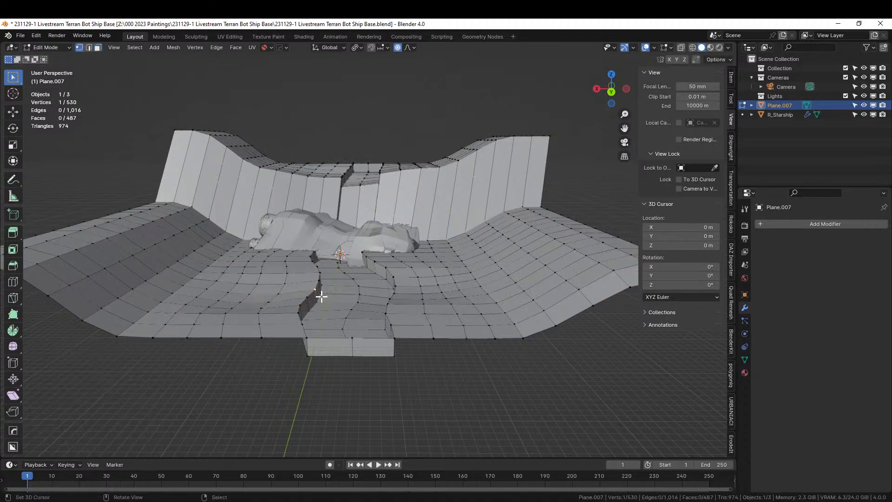
key("g")
left_click(323, 305)
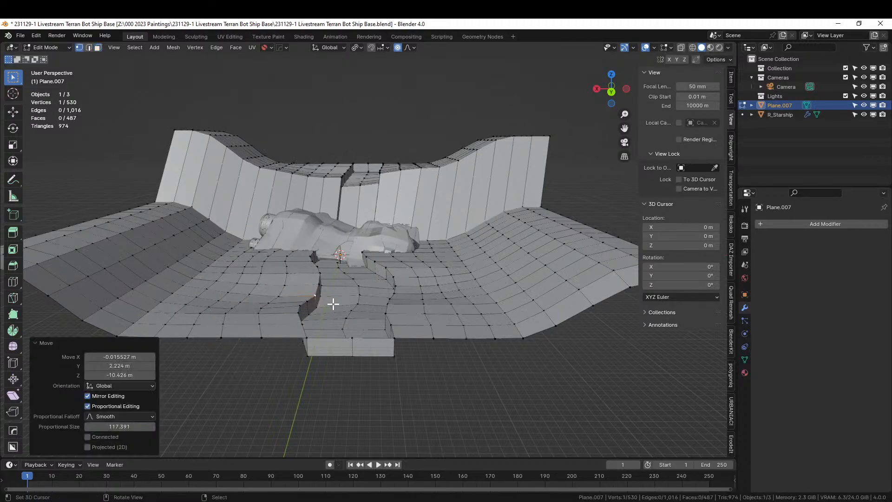
- Reduce the proportional size to about 54.8 m and pull a trench rim vertex outward about 16.3 m along X and 6.4 m along Y
middle_click_drag(332, 302, 265, 295)
left_click(278, 276)
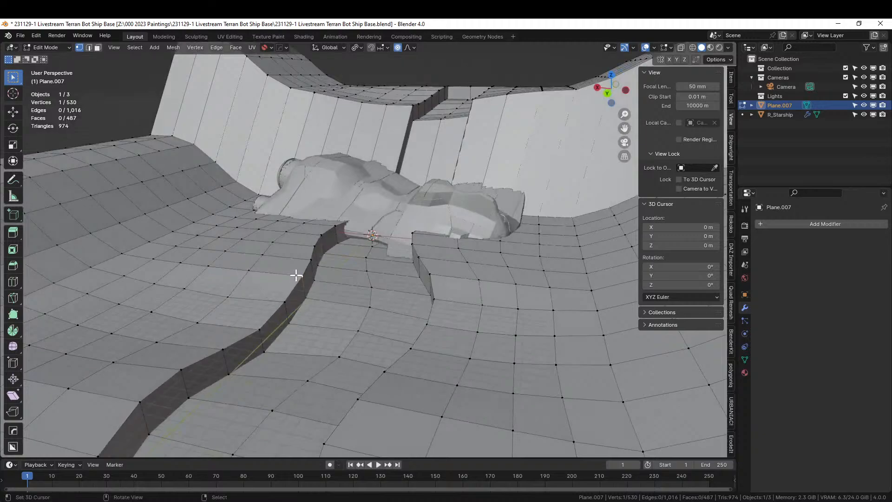
key("g")
scroll(297, 278, "up", 4)
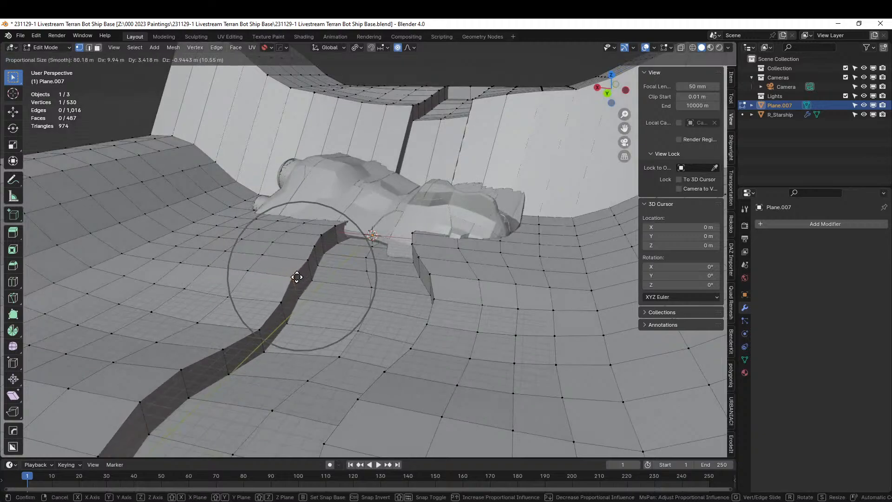
left_click(291, 279)
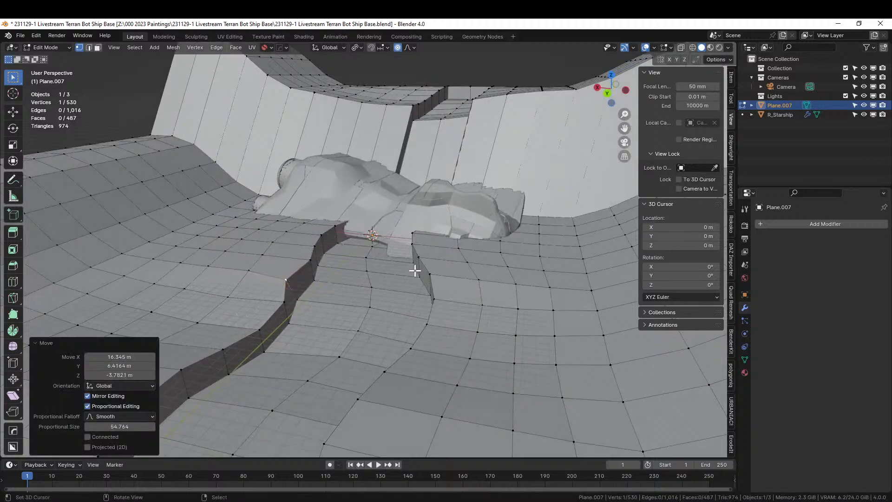
- Move two vertices on the opposite trench rim outward by about -18 m each along X, lowering them about 4.7 m and 7.2 m
right_click(417, 263)
key("g")
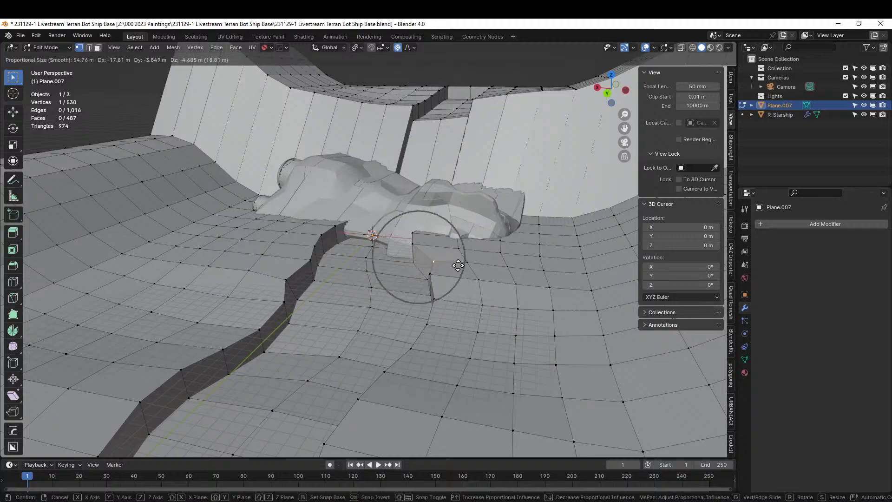
left_click(449, 309)
middle_click_drag(449, 309, 451, 351)
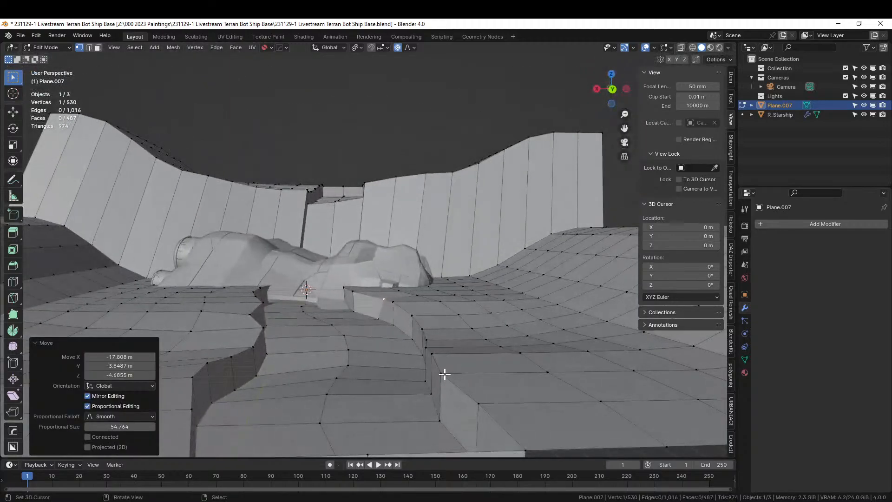
key("g")
left_click(478, 386)
- Pull three more trench rim vertices sideways with proportional editing to make the trench outline more irregular
mouse_move(478, 385)
middle_mouse_down()
mouse_move(458, 374)
mouse_move(470, 396)
mouse_move(479, 388)
middle_mouse_up()
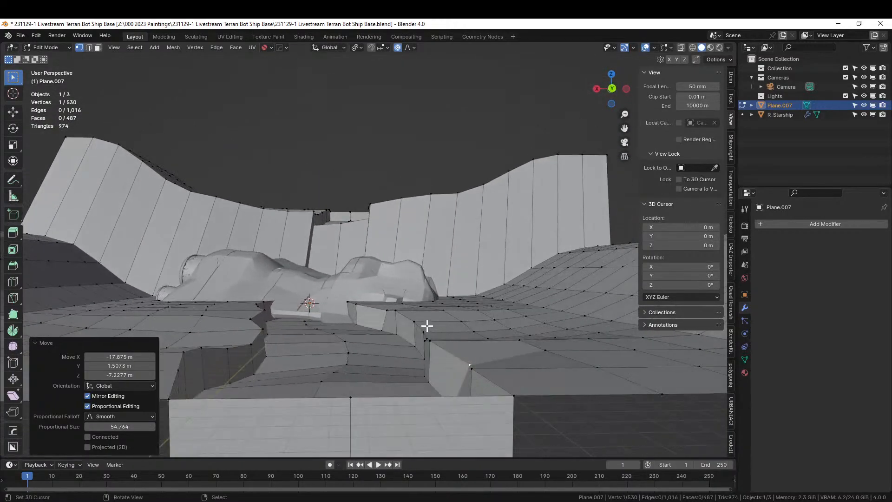
key("g")
left_click(435, 325)
middle_click_drag(434, 325, 173, 243)
key("g")
left_click(288, 249)
key("g")
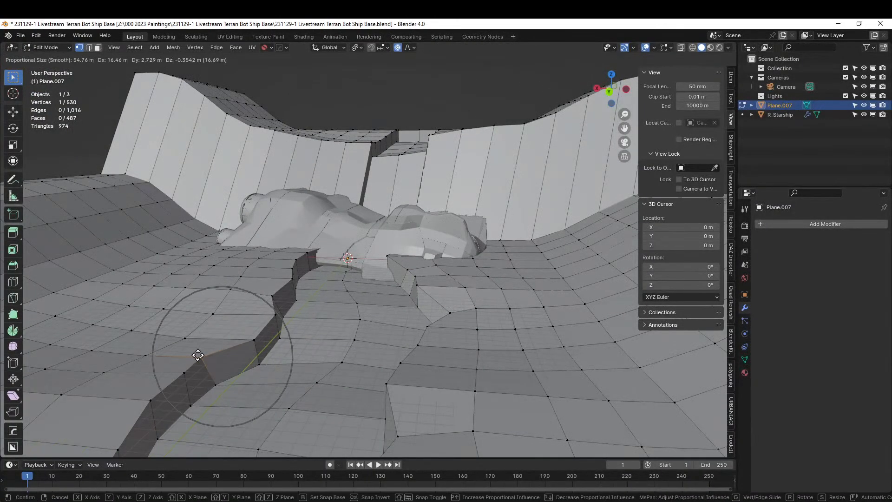
left_click(170, 360)
- Move a rim vertex near the ship about 34.4 m along X and 21.2 m along Y, and shift another near the trench's open end
middle_click_drag(175, 360, 440, 304)
left_click(454, 256)
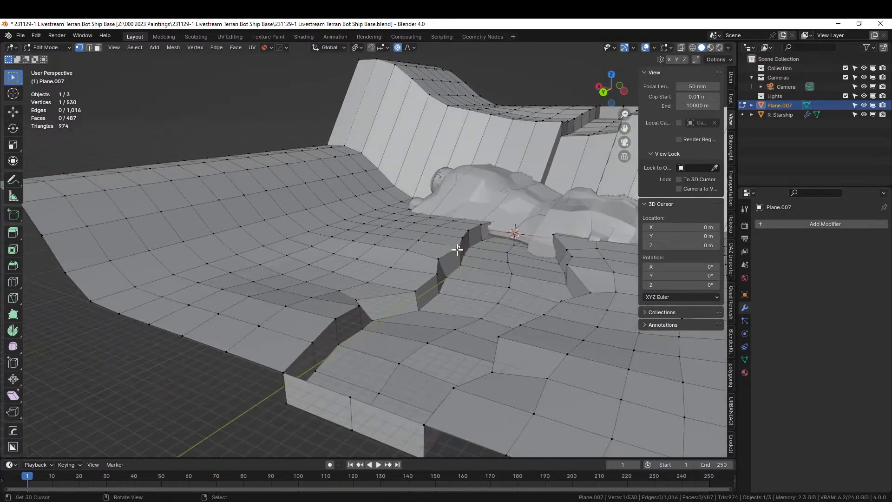
key("g")
left_click(434, 251)
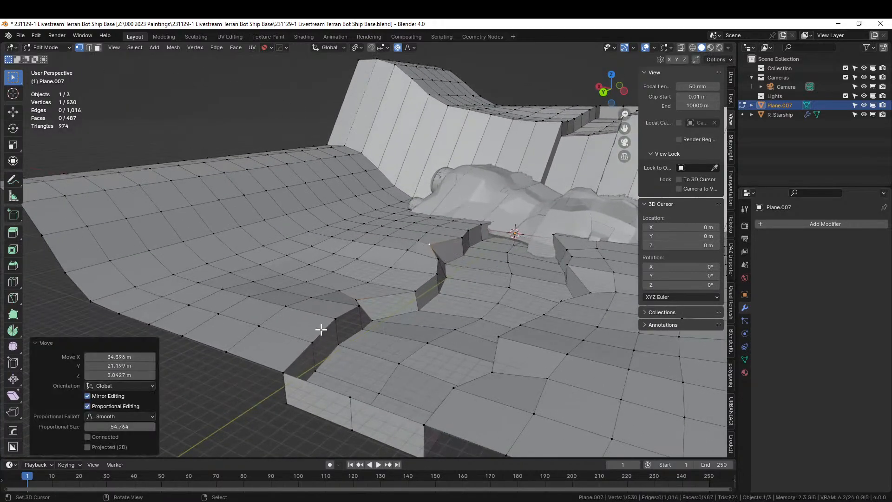
left_click(309, 342)
key("g")
left_click(284, 338)
- Leave Edit Mode on the terrain and save the file
middle_click_drag(284, 339, 336, 334)
key("Tab")
scroll(338, 333, "down", 4)
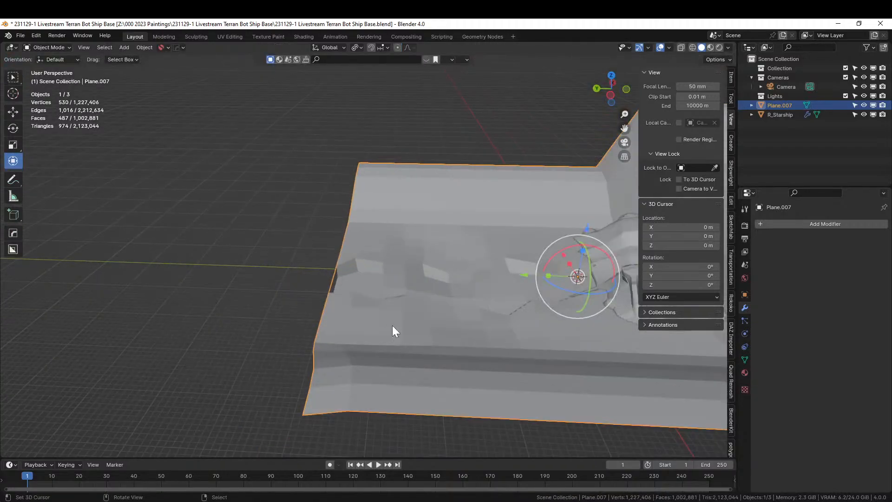
middle_click_drag(393, 327, 455, 329)
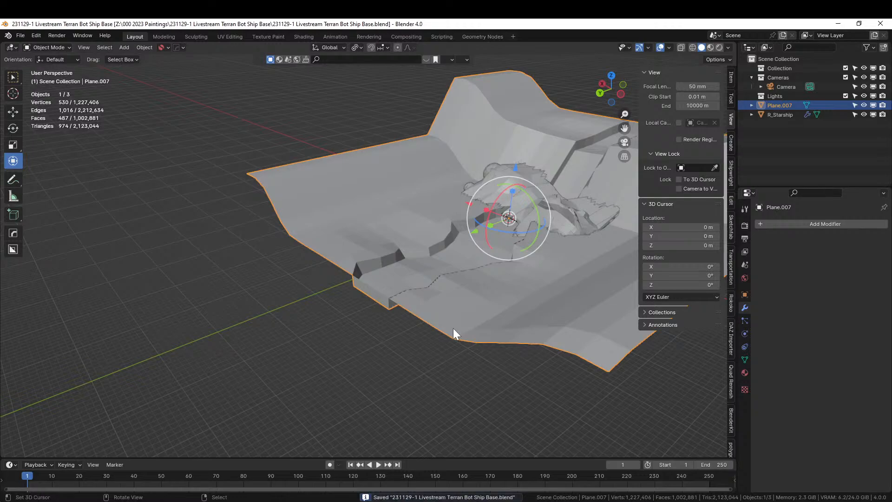
mouse_move(453, 328)
middle_mouse_down()
mouse_move(522, 278)
mouse_move(433, 284)
mouse_move(418, 387)
mouse_move(485, 376)
mouse_move(402, 375)
mouse_move(368, 390)
mouse_move(464, 333)
middle_mouse_up()
key("ctrl+s")
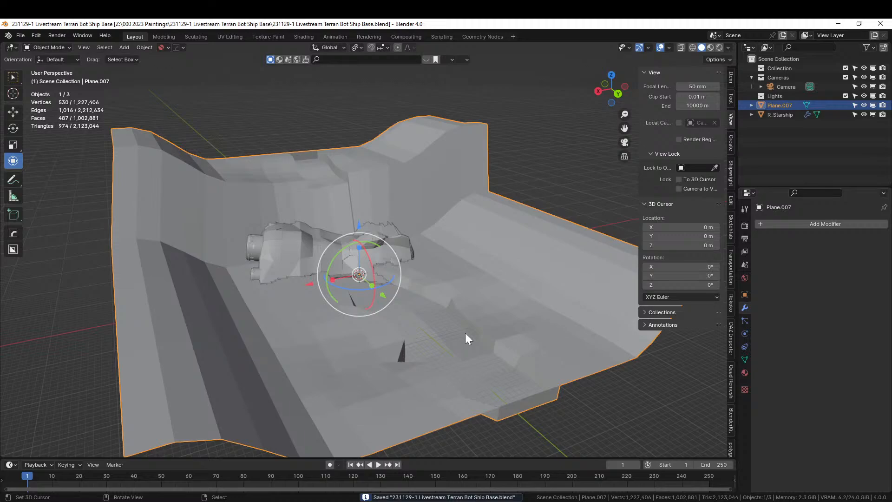
- Append the Terrain node tree from AutoRockyDesert.blend in the Terrain Generator folder
key("F4")
mouse_move(429, 301)
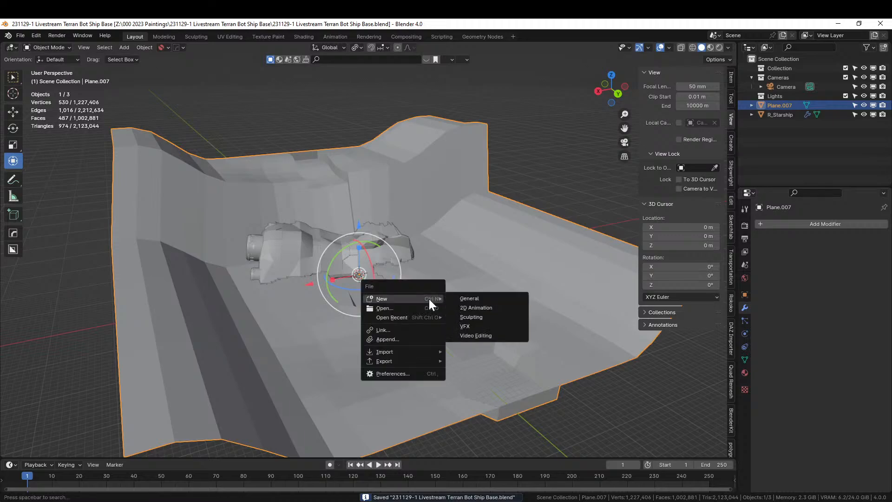
left_click(403, 338)
left_click(180, 221)
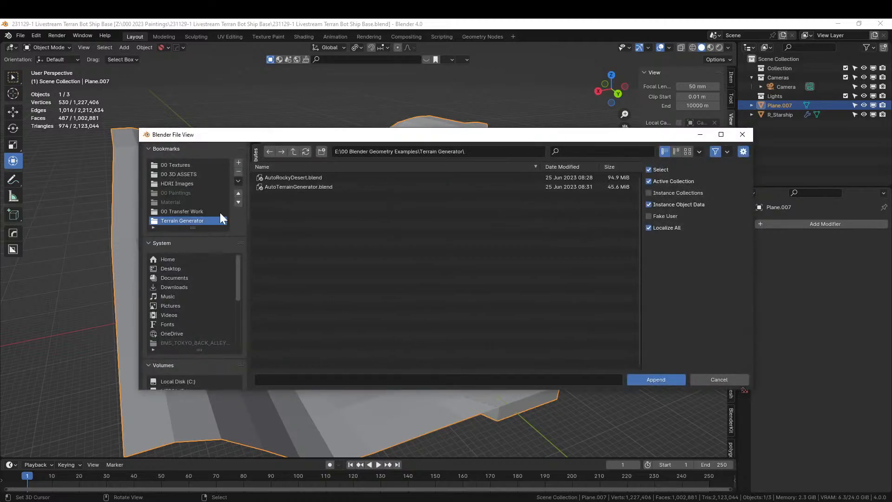
double_click(305, 177)
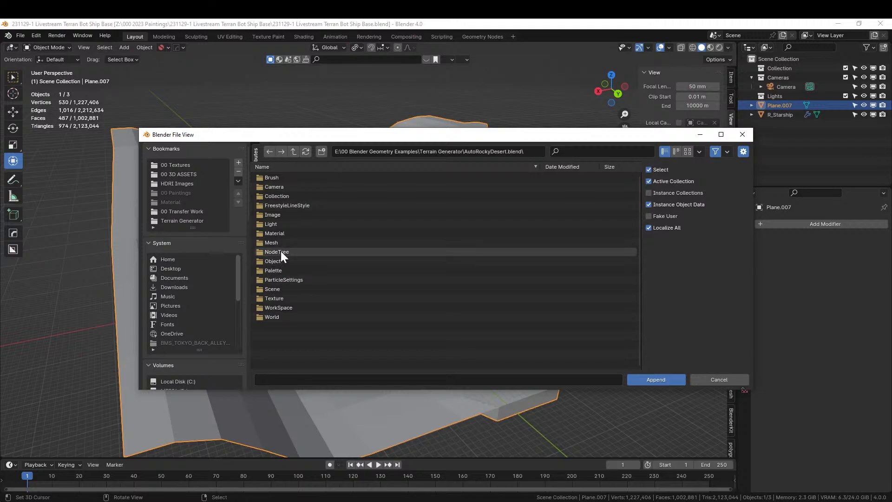
double_click(281, 252)
left_click(275, 186)
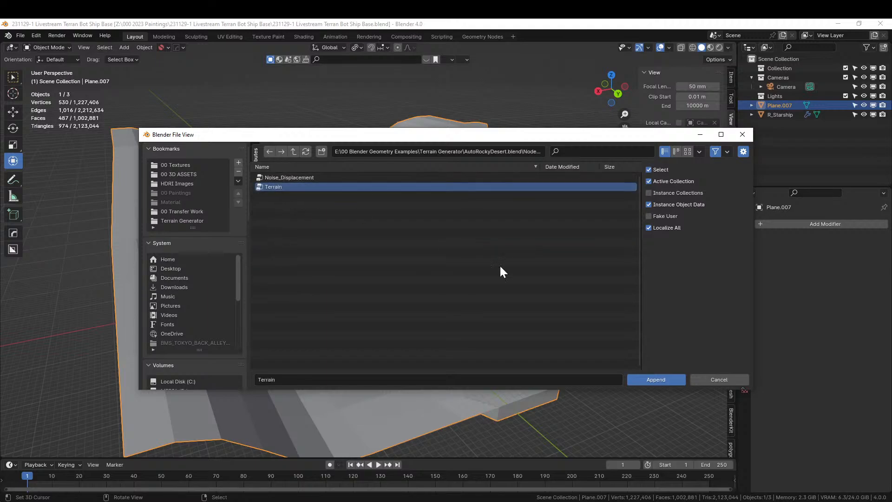
left_click(665, 380)
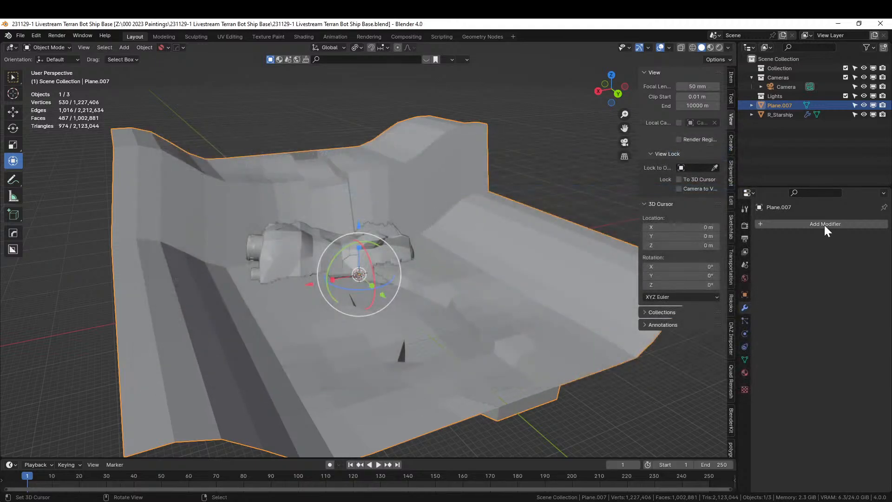
- Add a Geometry Nodes modifier to the terrain plane and assign the Terrain node group to it
left_click(757, 223)
mouse_move(724, 249)
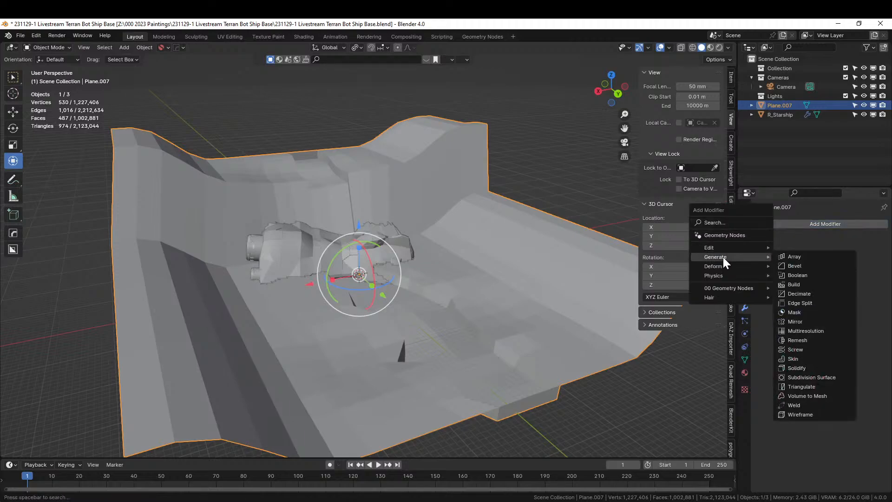
left_click(716, 234)
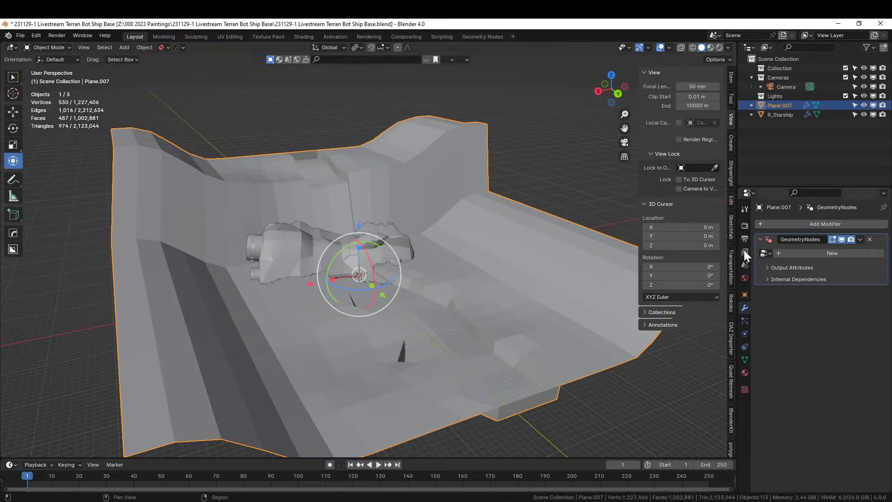
left_click(764, 254)
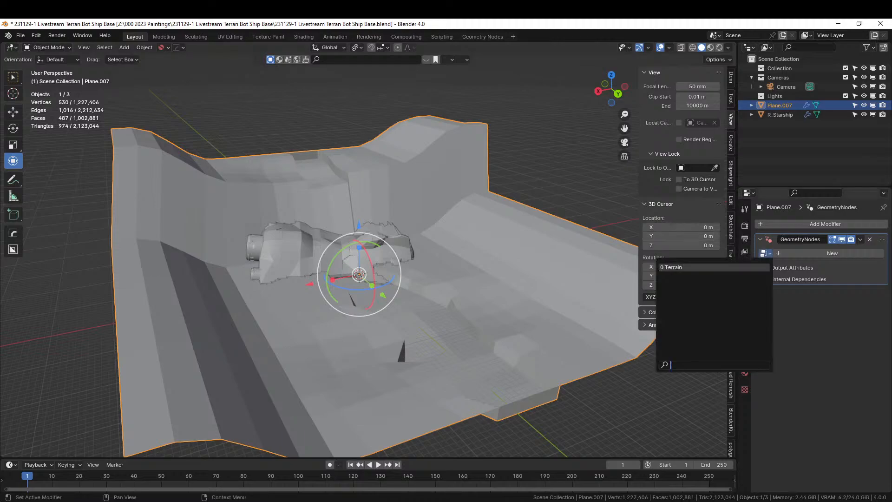
left_click(669, 269)
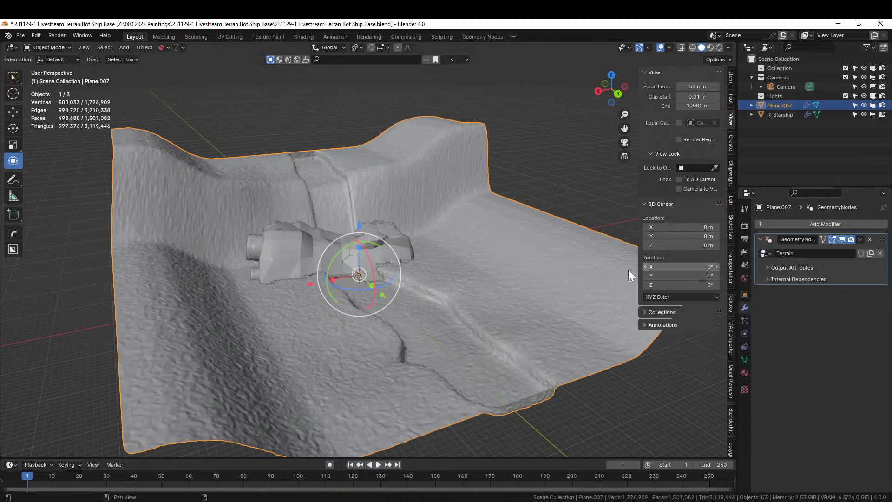
middle_click_drag(628, 270, 502, 282)
scroll(505, 283, "up", 2)
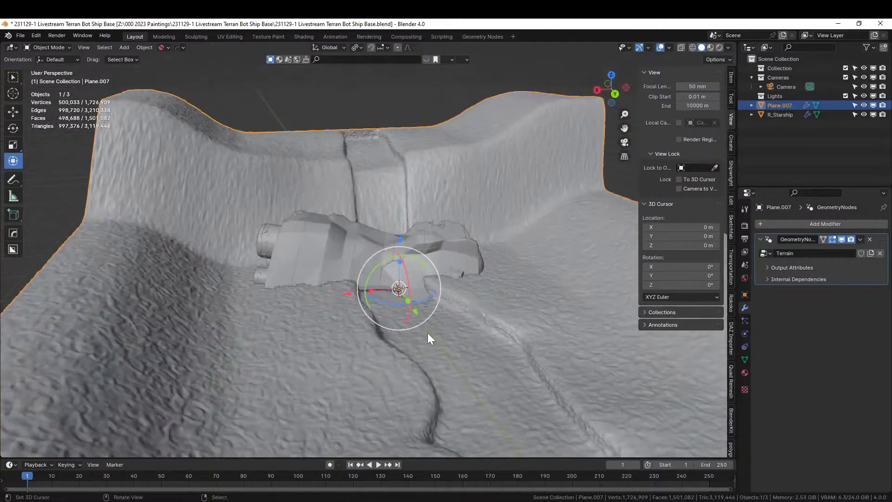
- Apply the terrain plane's rotation and scale
key("ctrl+a")
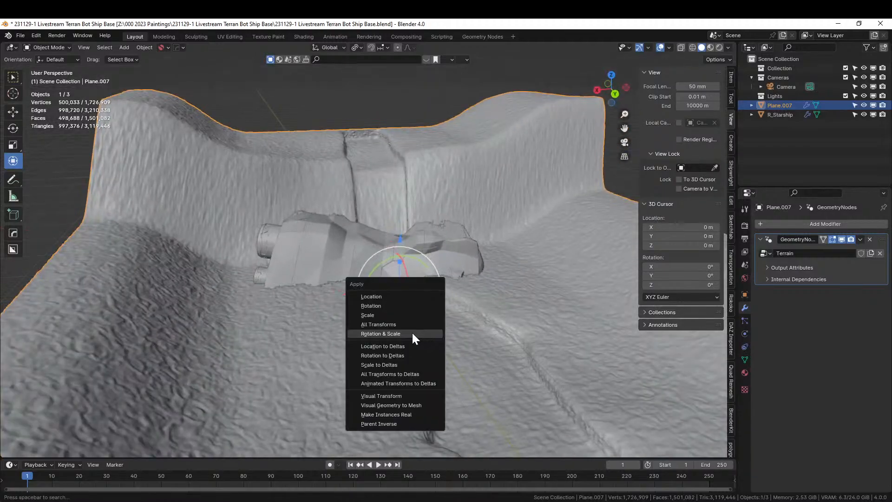
left_click(413, 334)
middle_click_drag(412, 333, 445, 316)
scroll(446, 316, "up", 2)
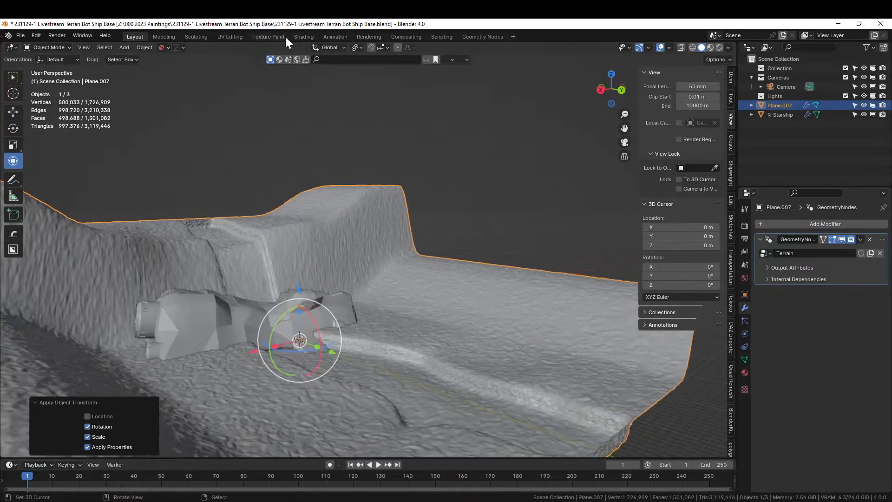
- In the Geometry Nodes workspace, set the Cliff noise displacement's scale to 0.05 and its strength to 10
left_click(472, 37)
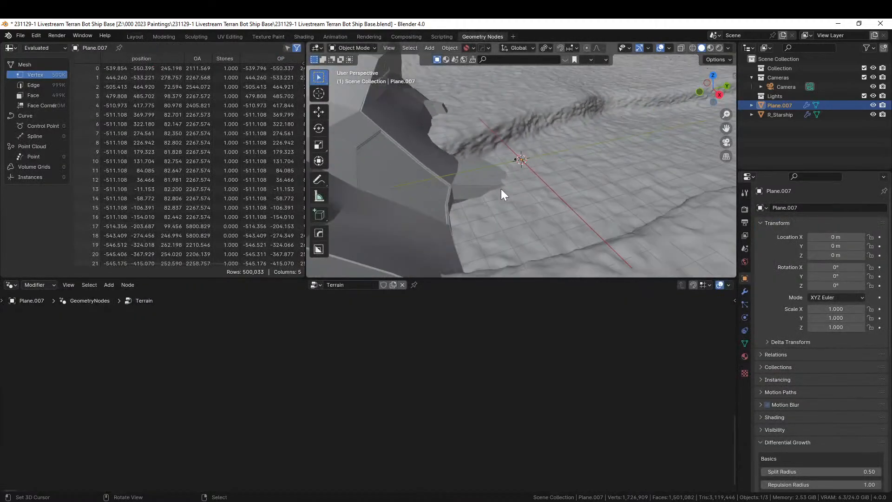
middle_click_drag(501, 189, 441, 177)
key("Home")
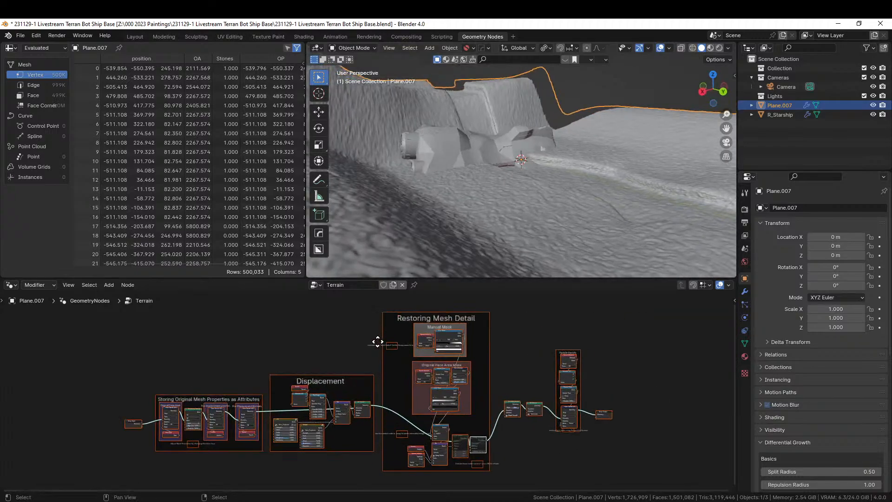
scroll(367, 395, "up", 13)
middle_click_drag(289, 412, 397, 338)
scroll(367, 374, "up", 4)
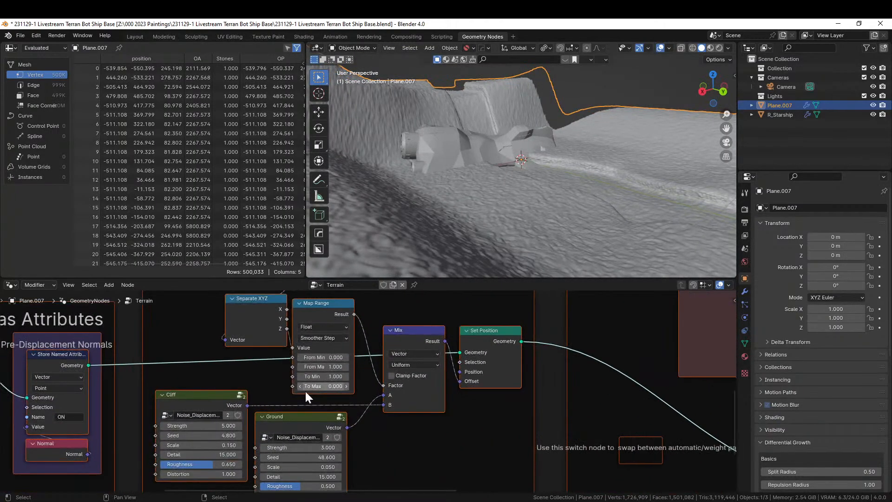
middle_click_drag(305, 389, 406, 361)
double_click(302, 418)
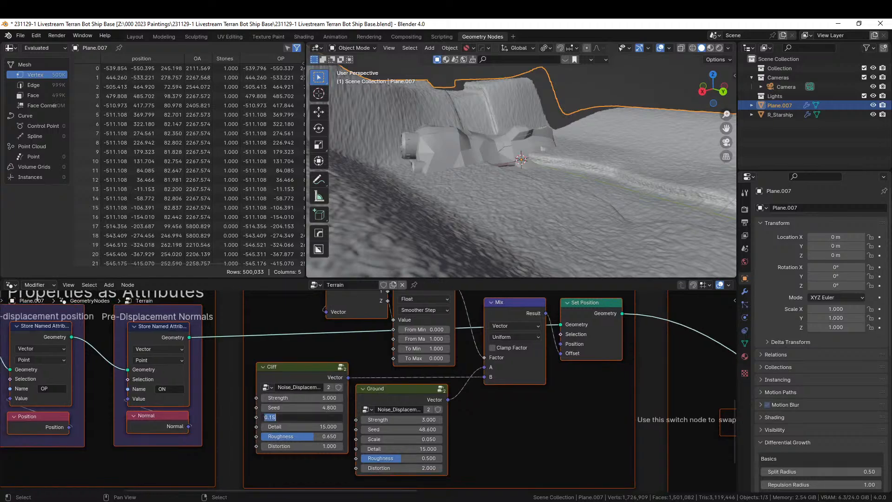
key("BackSpace")
type(".05")
key("Return")
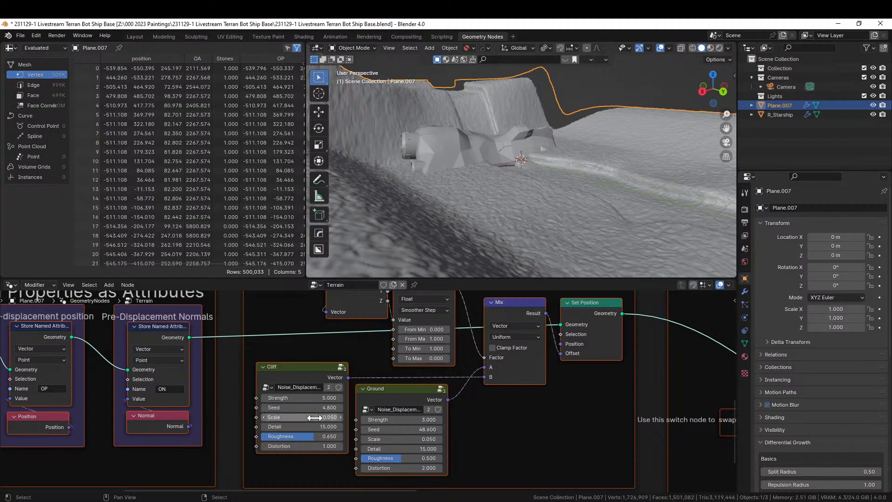
left_click(302, 398)
type("10")
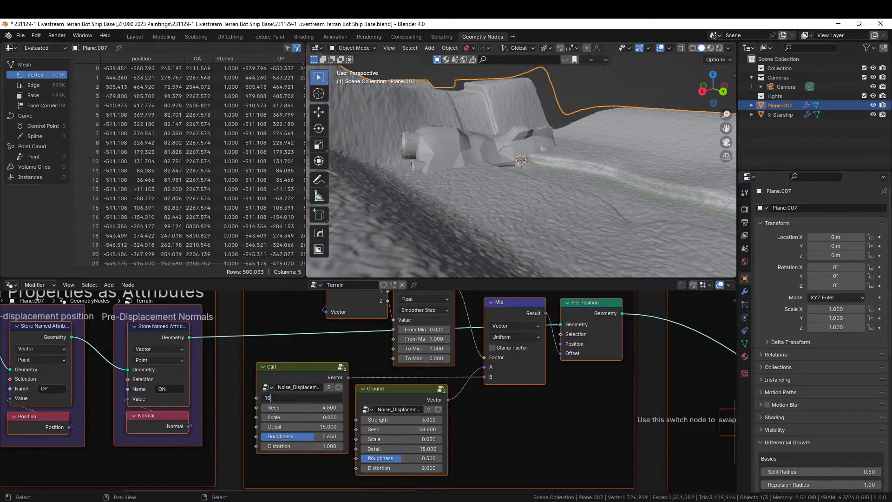
key("Return")
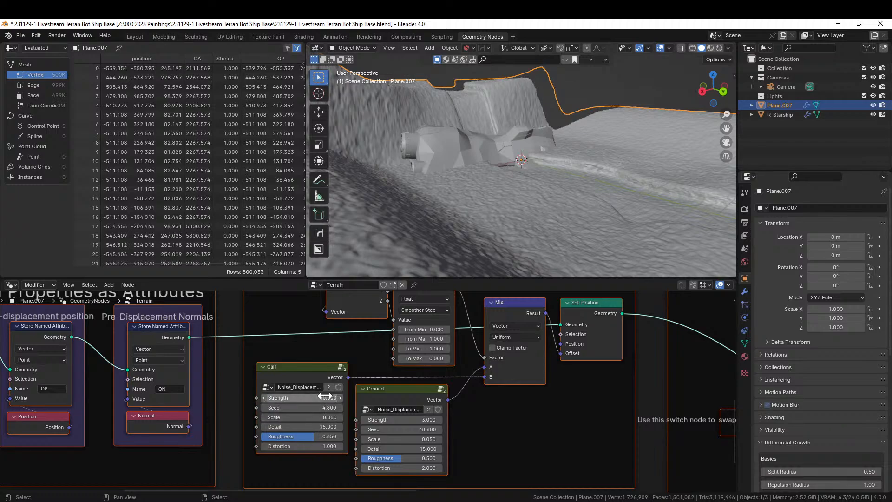
- Set the Ground noise displacement's strength to 10 and its scale to 0.01
middle_click_drag(598, 150, 543, 143)
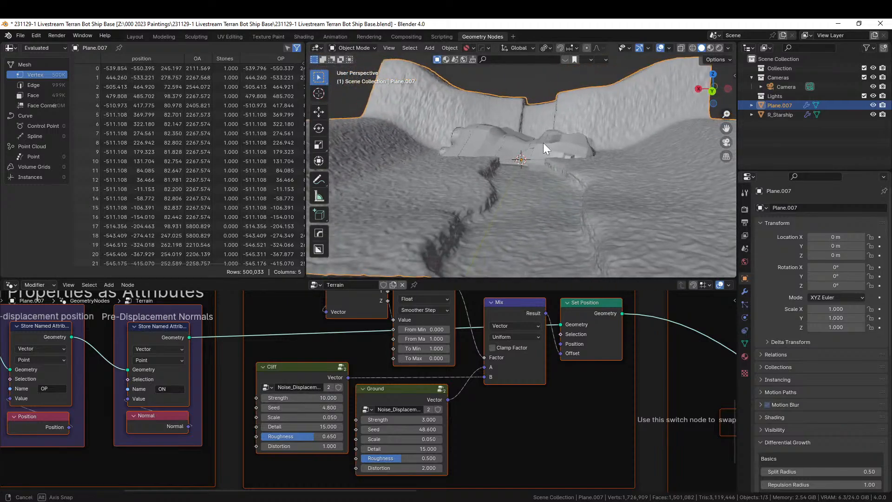
left_click(399, 419)
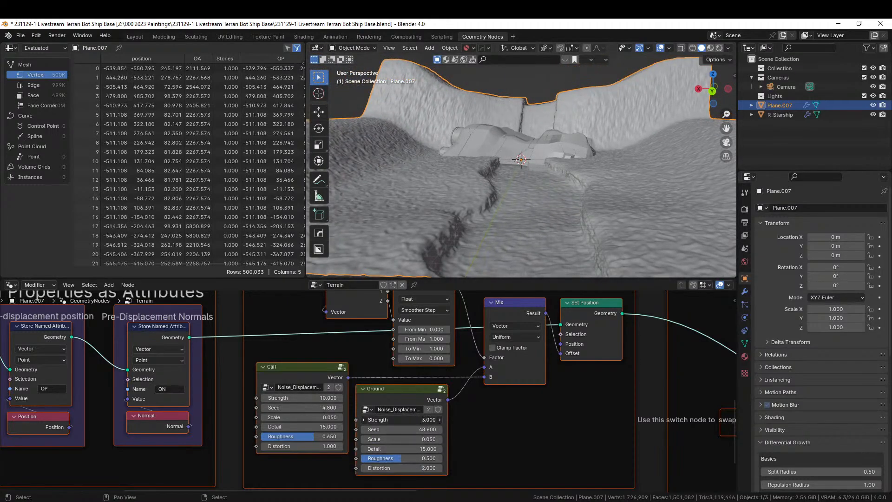
type("10")
key("Return")
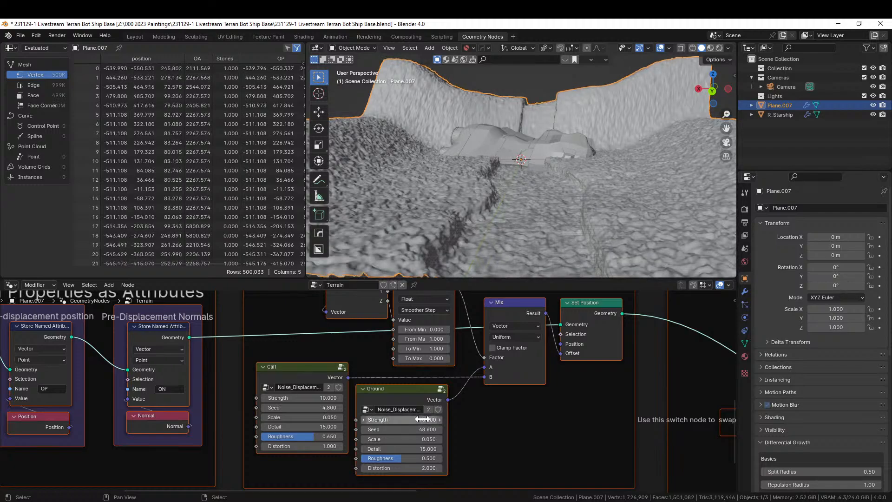
left_click(400, 439)
type(".01")
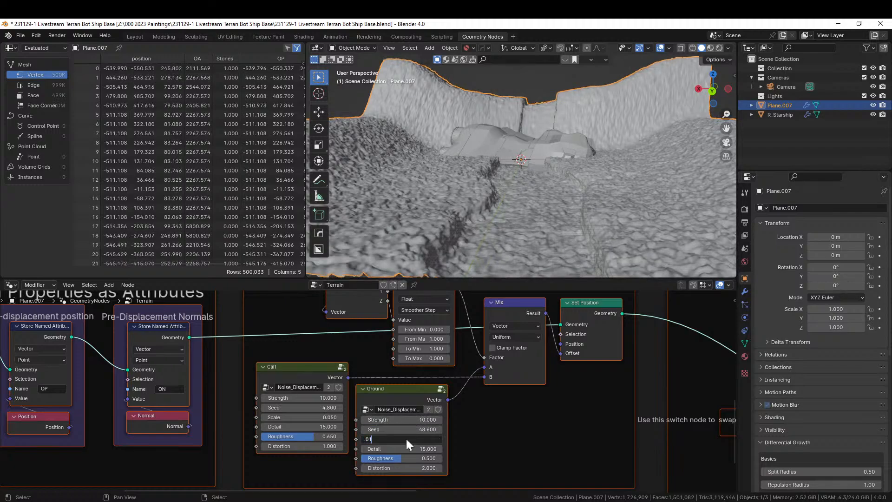
key("Return")
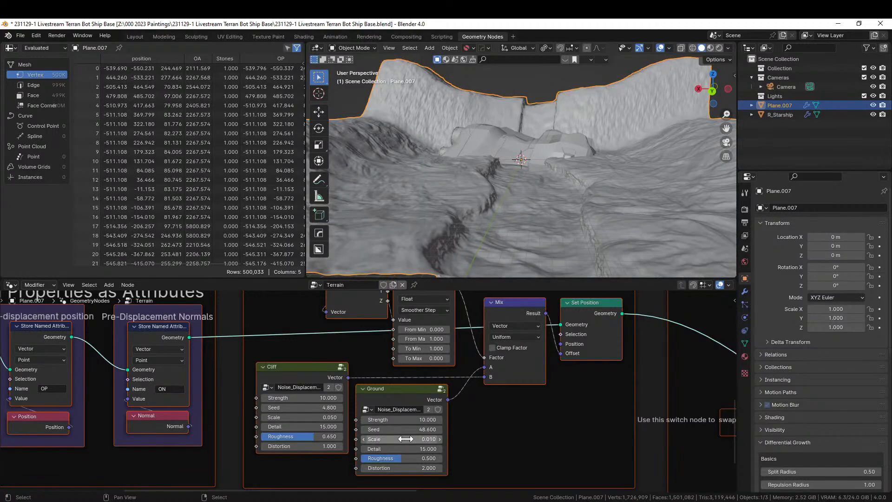
middle_click_drag(575, 197, 521, 219)
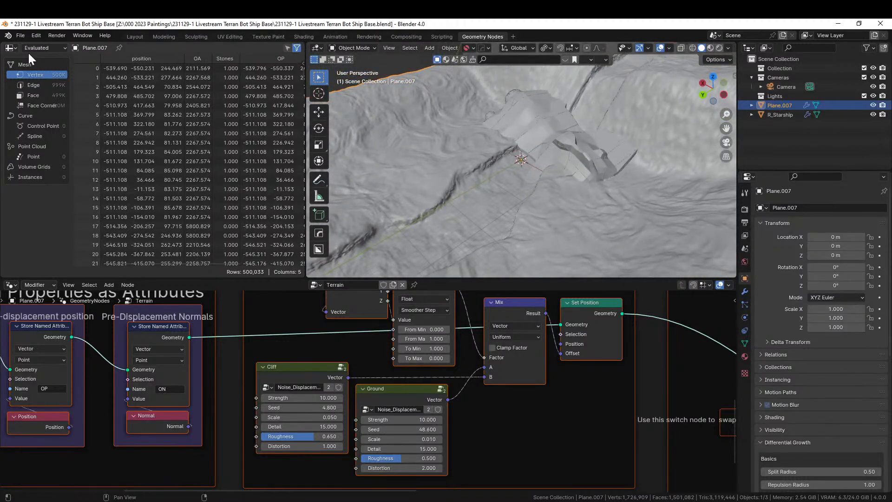
- Return to the Layout workspace, check the displaced terrain around the ship and trench, and save the file
left_click(133, 37)
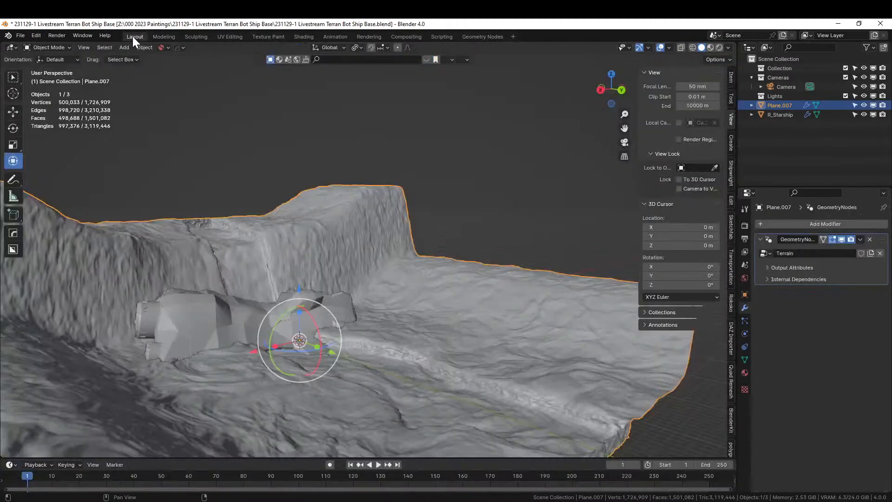
middle_click_drag(374, 241, 531, 327)
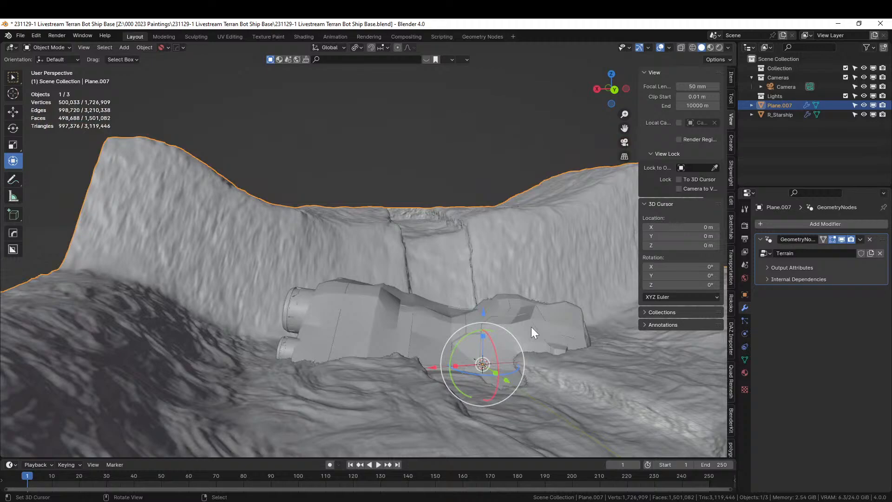
middle_click_drag(554, 347, 684, 392)
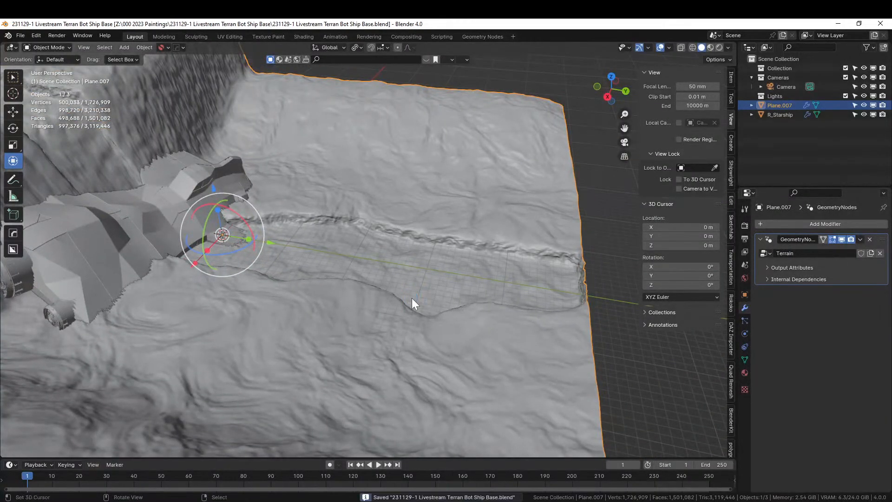
- Move the terrain plane and the starship together into a new collection named Ground
middle_click_drag(412, 297, 436, 404)
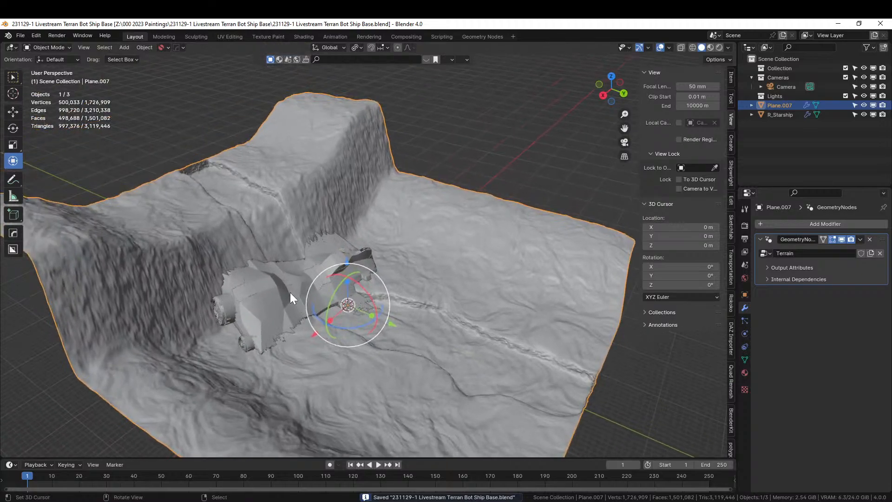
left_click(271, 294, "shift")
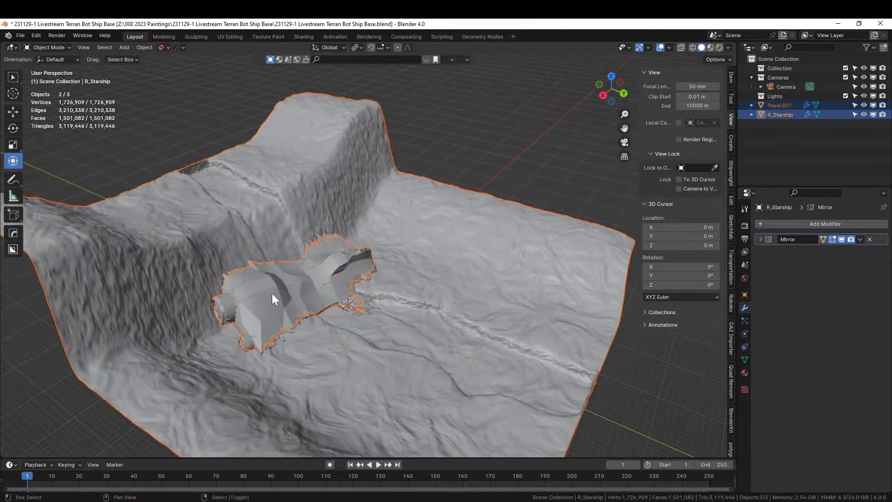
key("m")
left_click(272, 294)
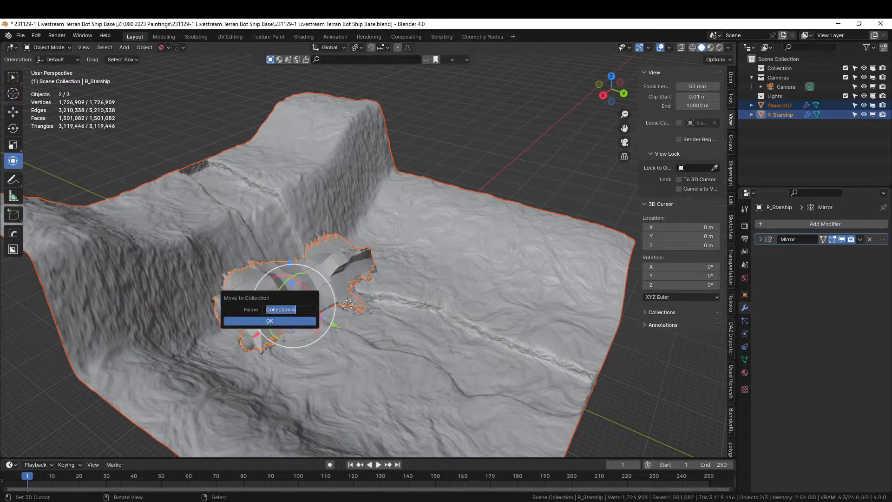
type("Ground")
key("Return")
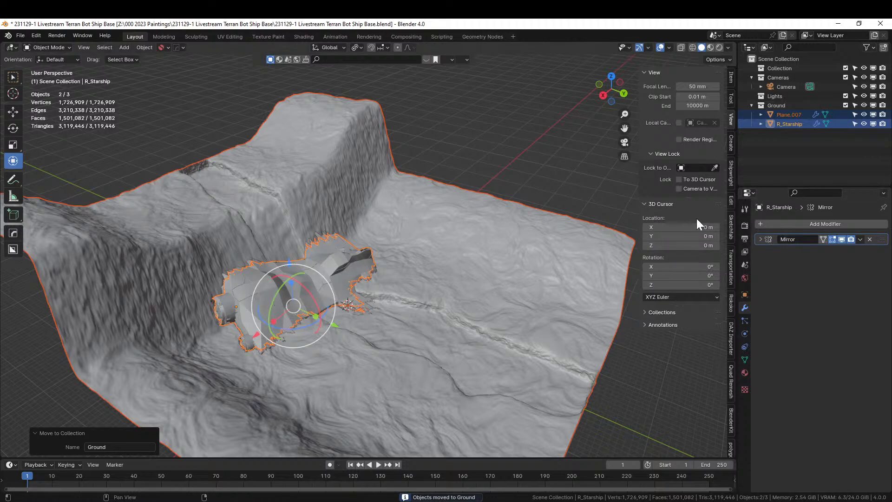
- Look through the add-ons available in the 3D viewport's sidebar for a tool to continue the terrain scene
middle_click_drag(472, 327, 534, 346)
scroll(733, 403, "down", 12)
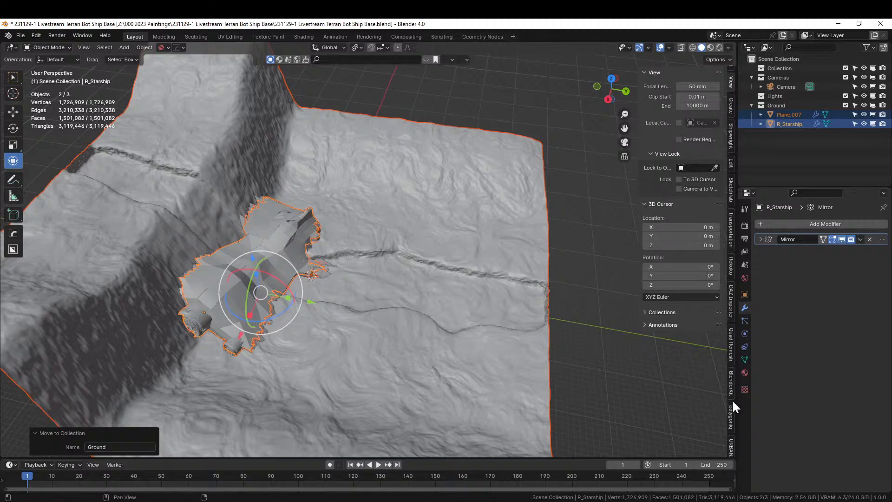
scroll(732, 400, "down", 8)
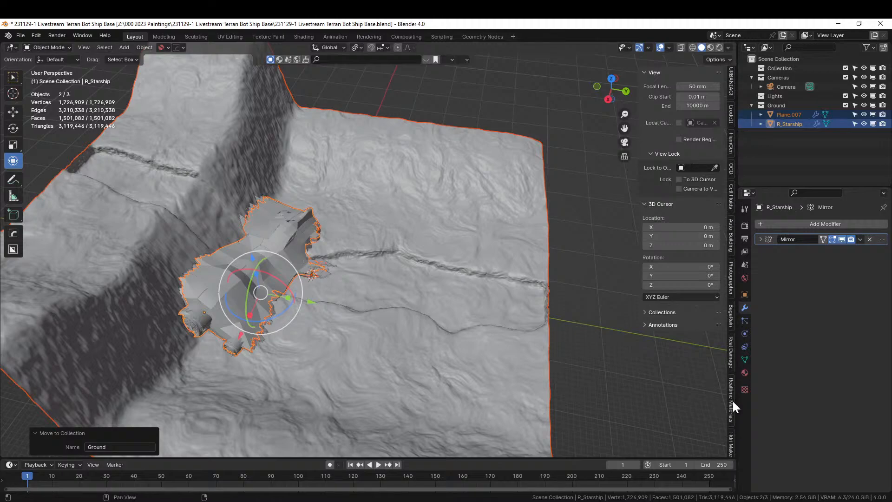
scroll(732, 401, "down", 4)
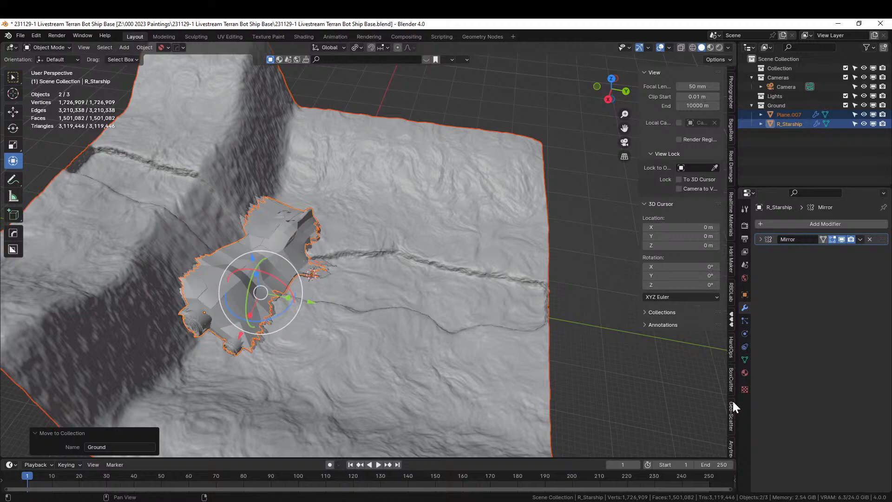
scroll(733, 401, "down", 10)
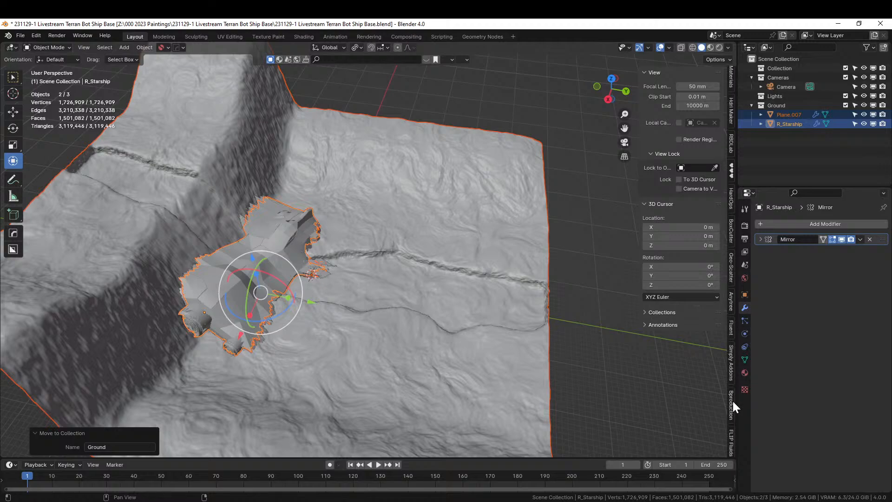
scroll(732, 400, "up", 3)
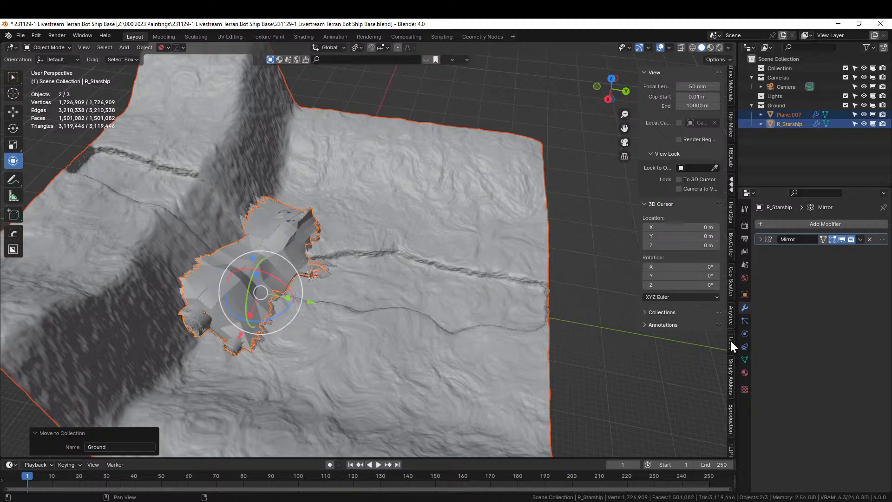
scroll(732, 283, "up", 8)
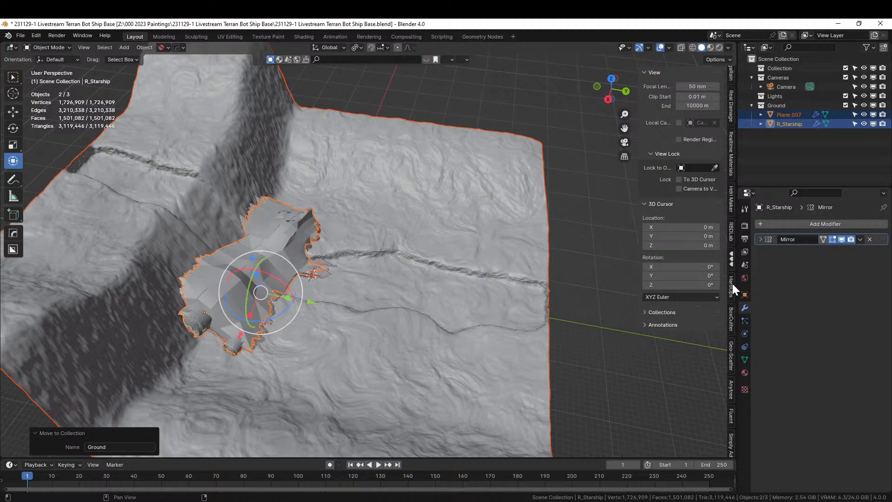
scroll(732, 284, "up", 6)
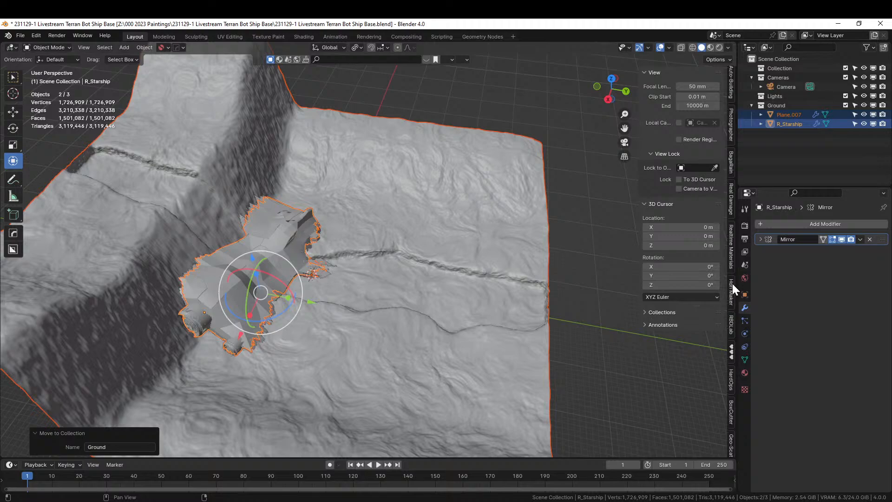
- Add a new Cell Fluids fluid object to the scene
scroll(732, 284, "up", 2)
left_click(731, 119)
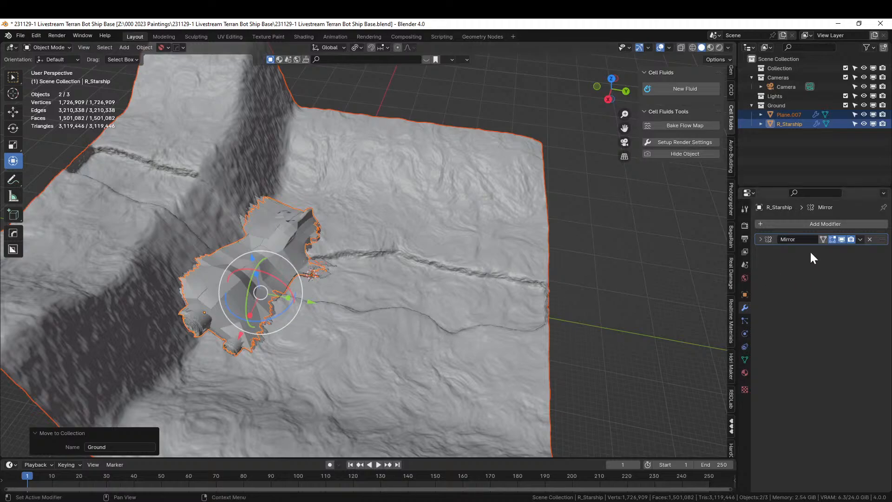
left_click(672, 88)
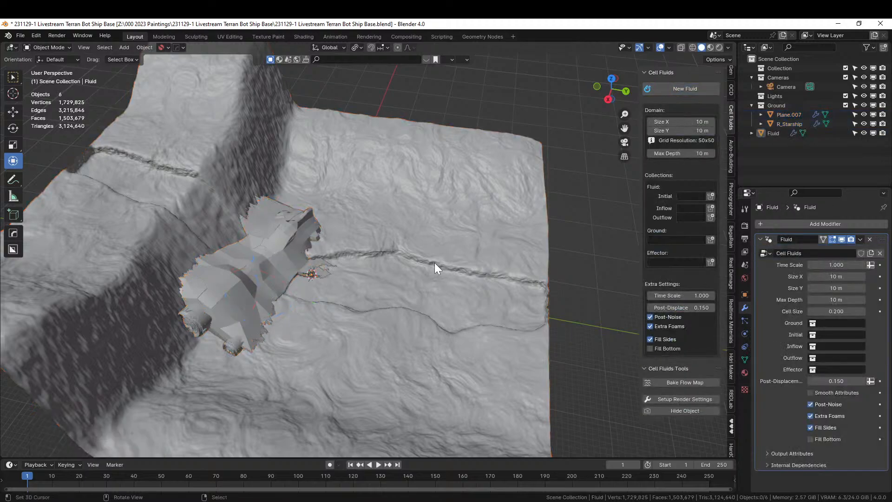
- Set the fluid domain's Size X and Size Y to 1000 m each
middle_click_drag(567, 266, 597, 216)
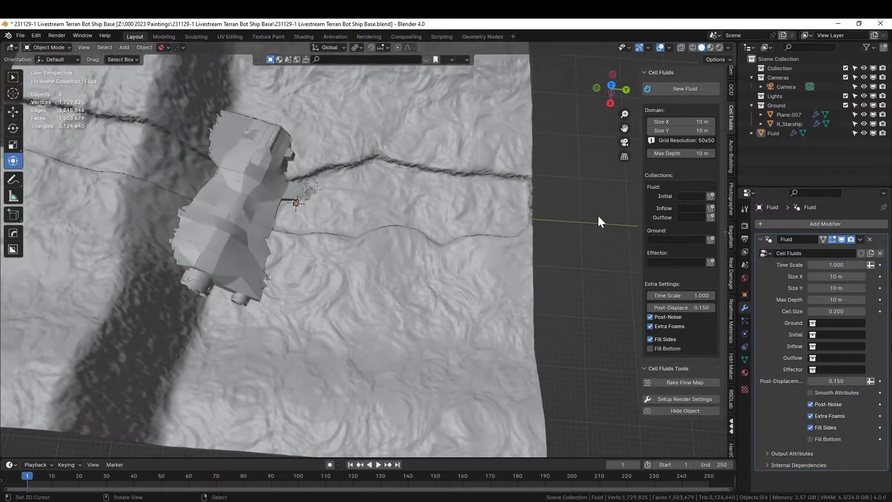
left_click(681, 122)
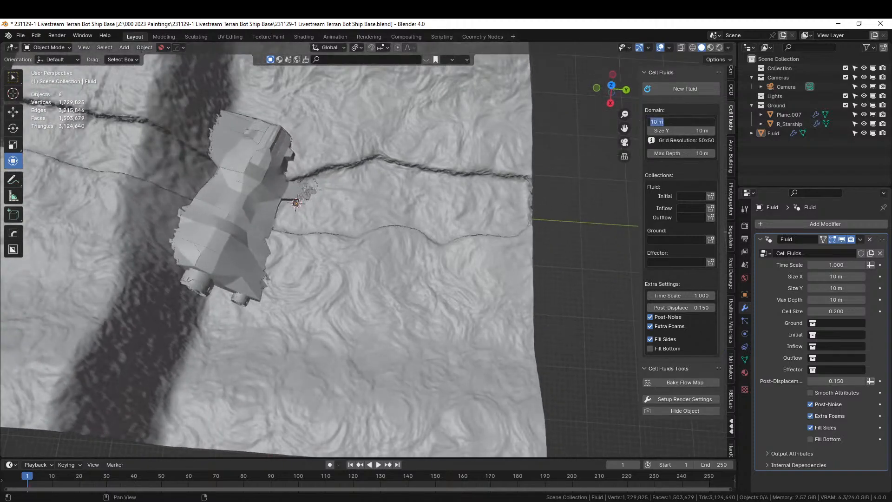
type("1000")
key("Return")
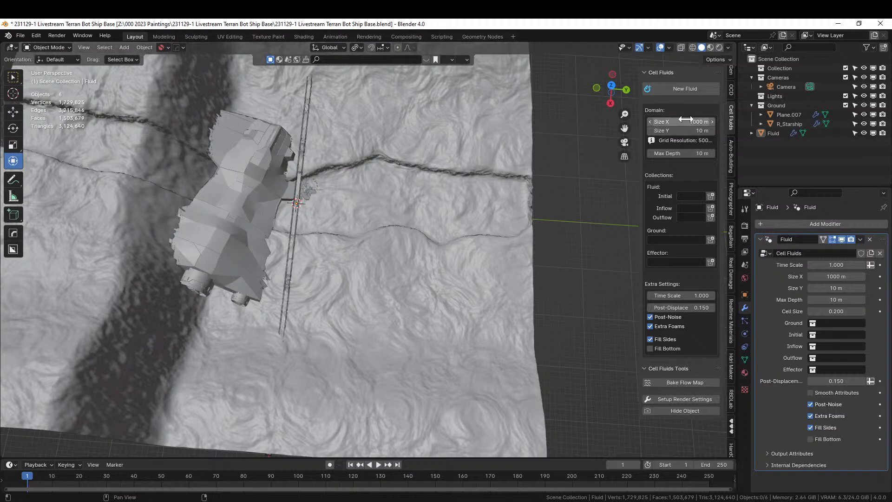
left_click(681, 131)
type("1000m")
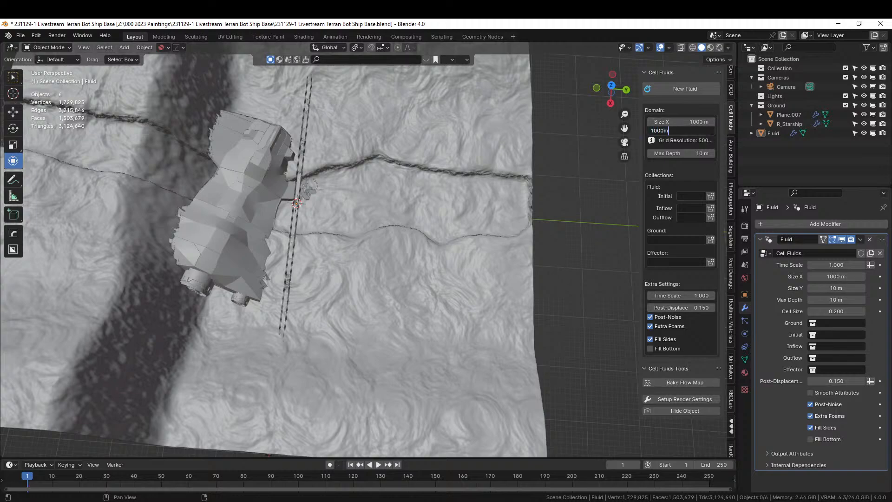
key("Return")
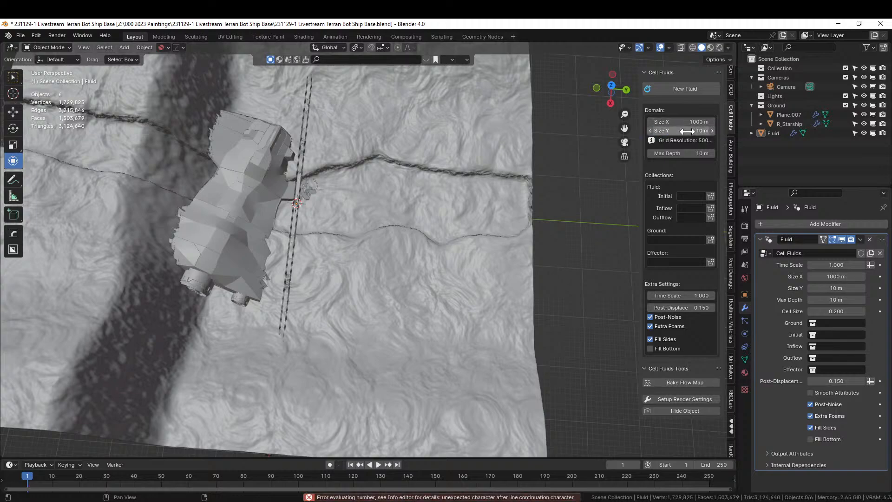
left_click(686, 130)
type("1000m")
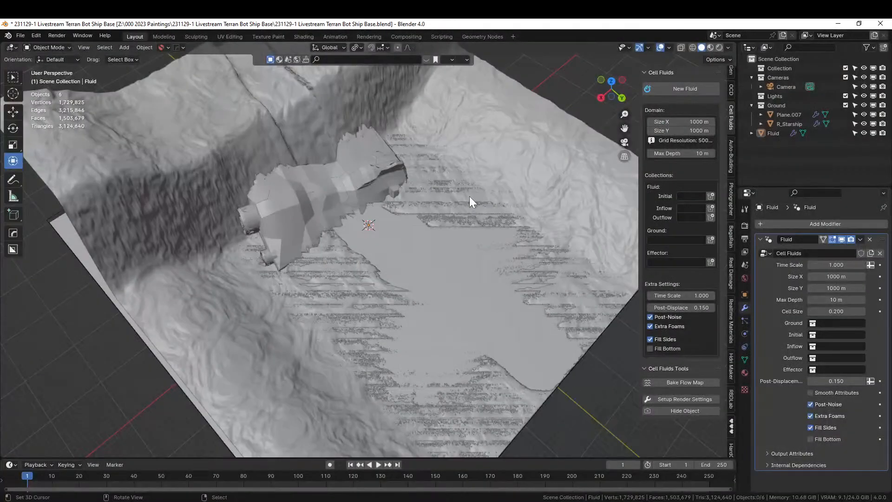
- Try to scale down all scene objects together, including the fluid, terrain, starship and camera
middle_click_drag(469, 196, 400, 256)
key("a")
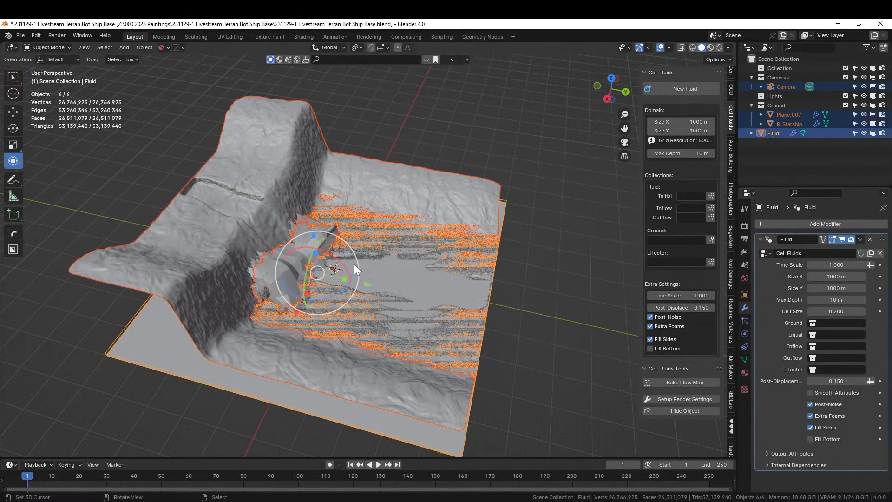
key("g")
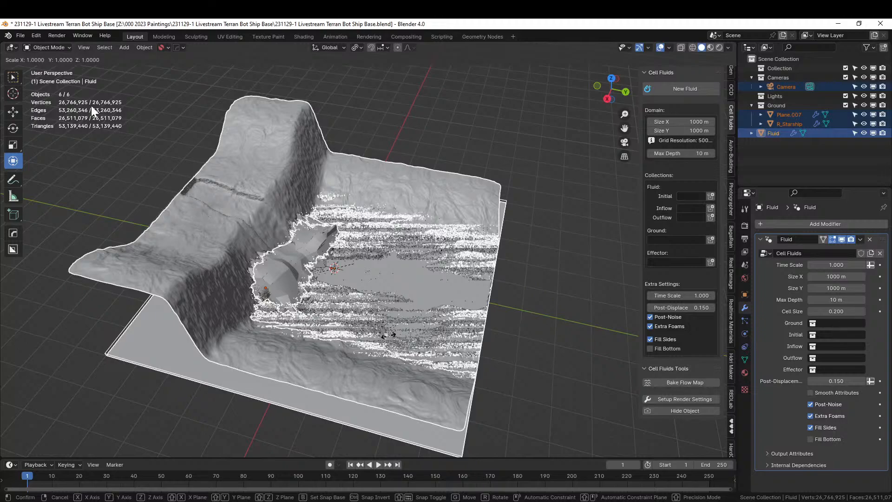
left_click(21, 36)
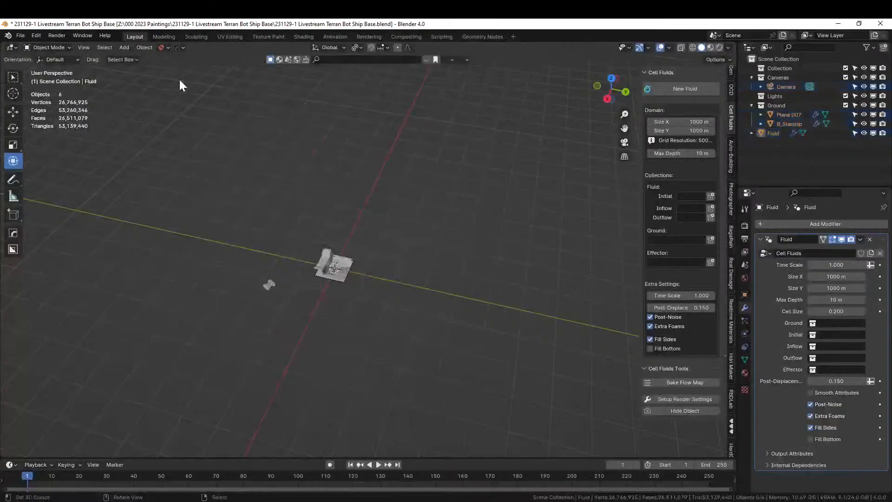
scroll(298, 232, "up", 2)
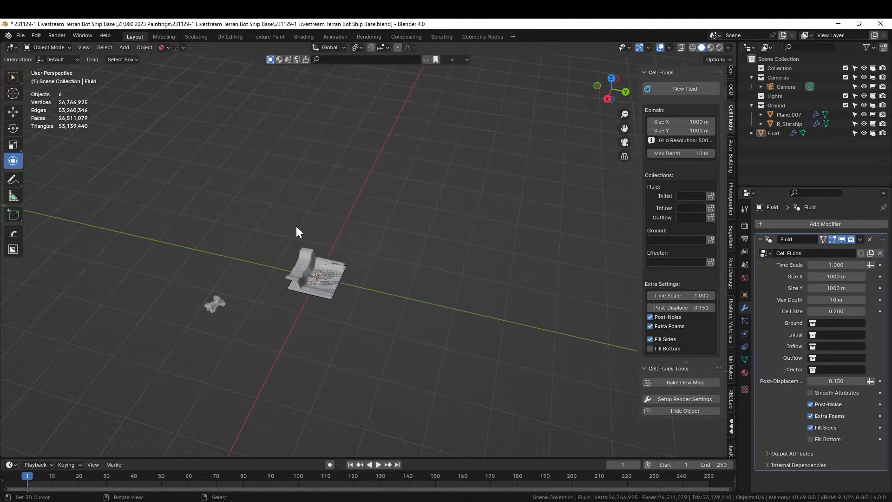
- Reopen the recent file 231129-1 Livestream Terran Bot Ship Base.blend without saving the current changes
left_click(21, 36)
mouse_move(28, 65)
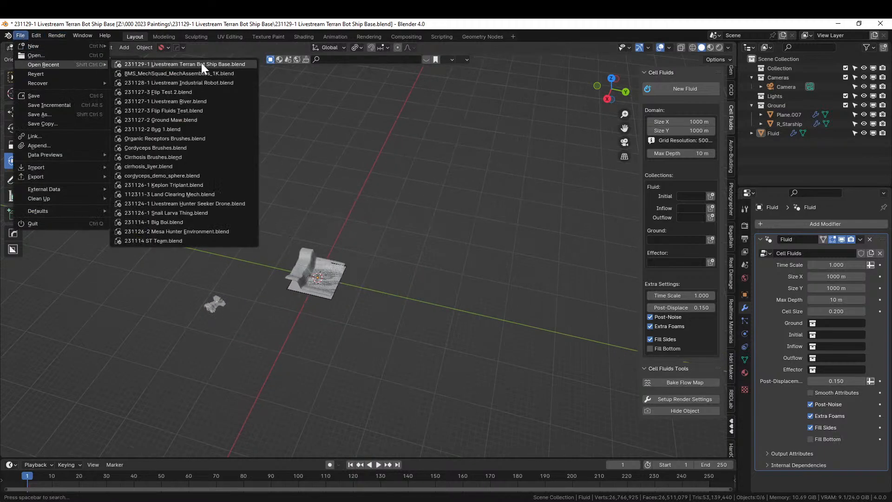
left_click(220, 66)
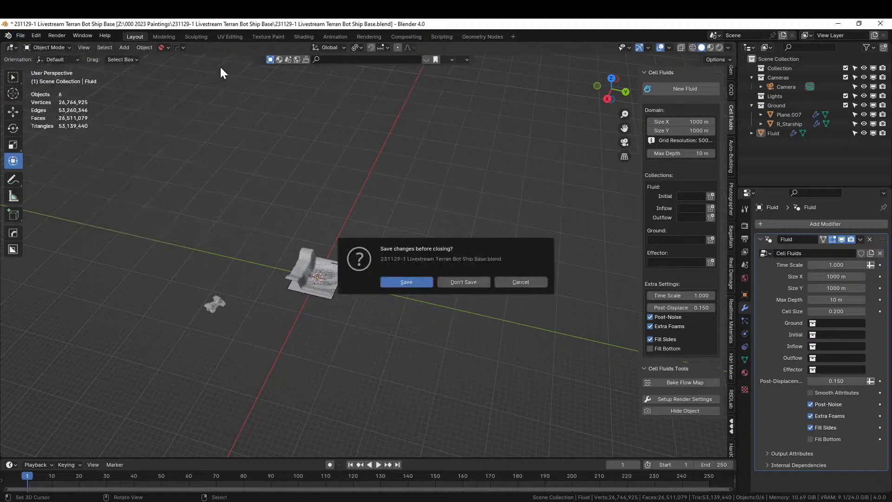
left_click(469, 282)
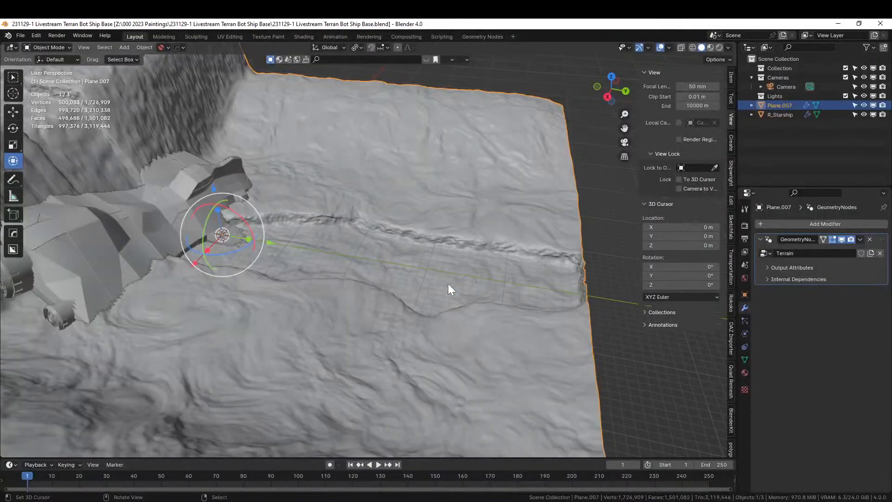
- Select the starship and terrain, set the transform pivot to the 3D Cursor, and scale both by 0.1
scroll(444, 284, "down", 3)
middle_click_drag(236, 227, 280, 265, "shift")
left_click(263, 253, "shift")
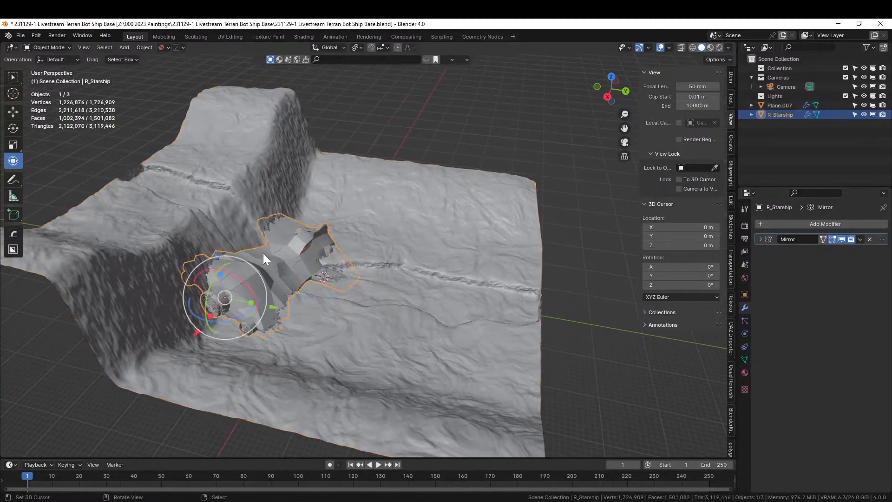
left_click(212, 211, "shift")
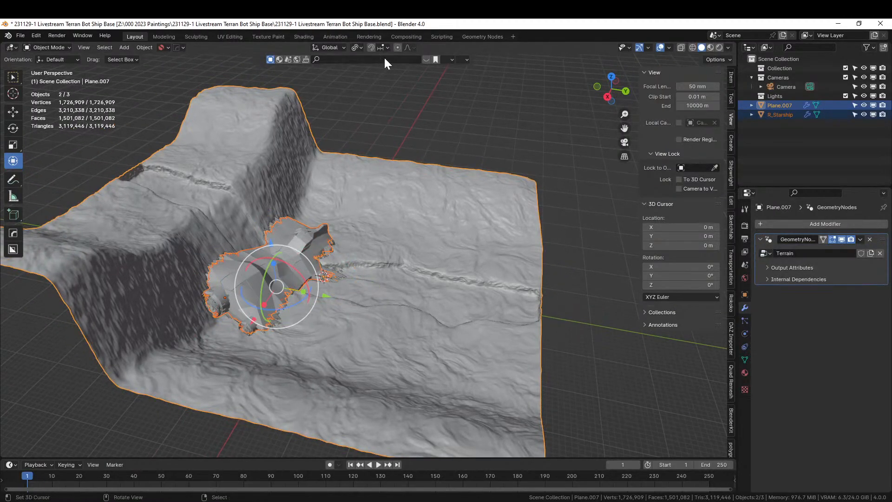
left_click(358, 48)
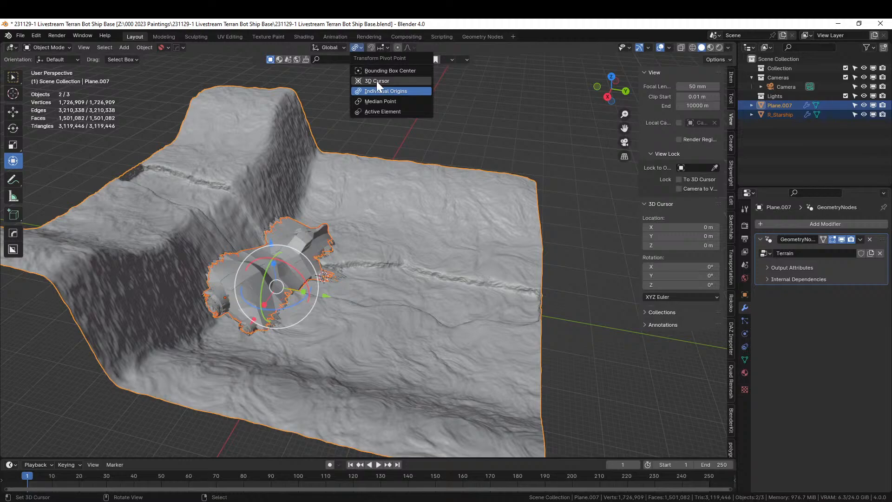
left_click(376, 81)
type("s.1")
key("Return")
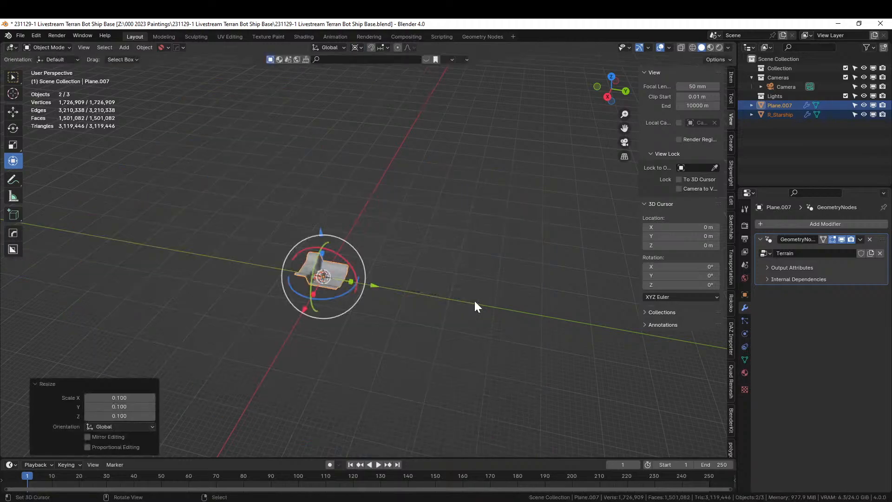
- Try to apply rotation and scale to the selected starship and terrain, and undo it
key("ctrl+a")
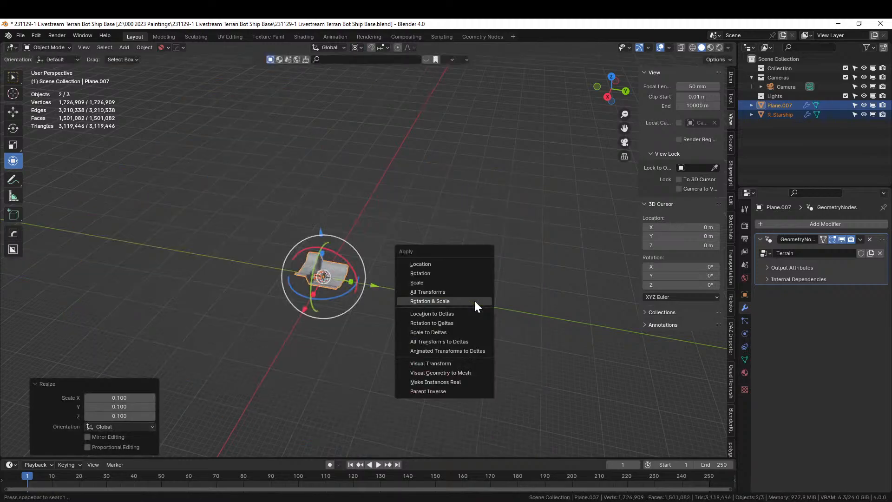
left_click(474, 301)
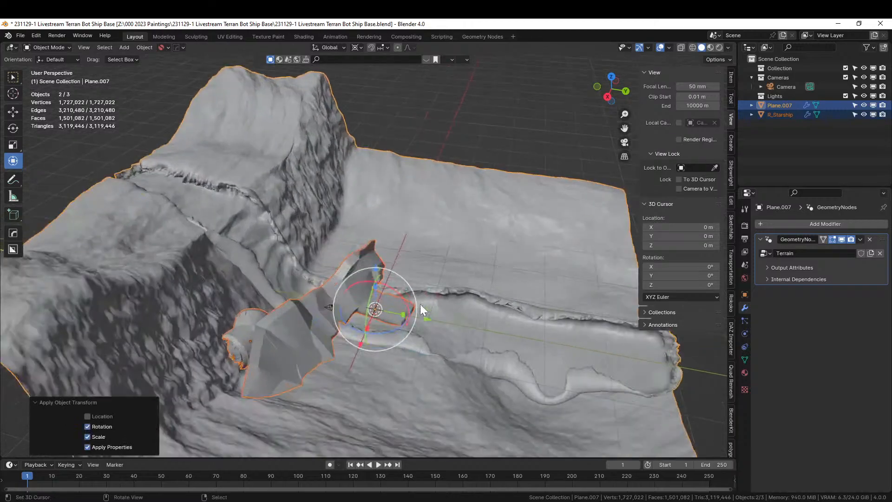
middle_click_drag(419, 303, 450, 263)
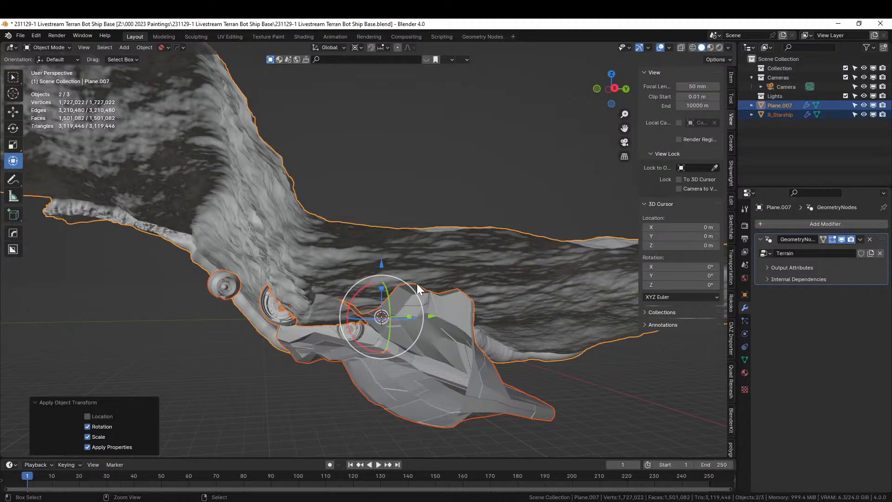
key("ctrl+z")
middle_click_drag(395, 299, 386, 320)
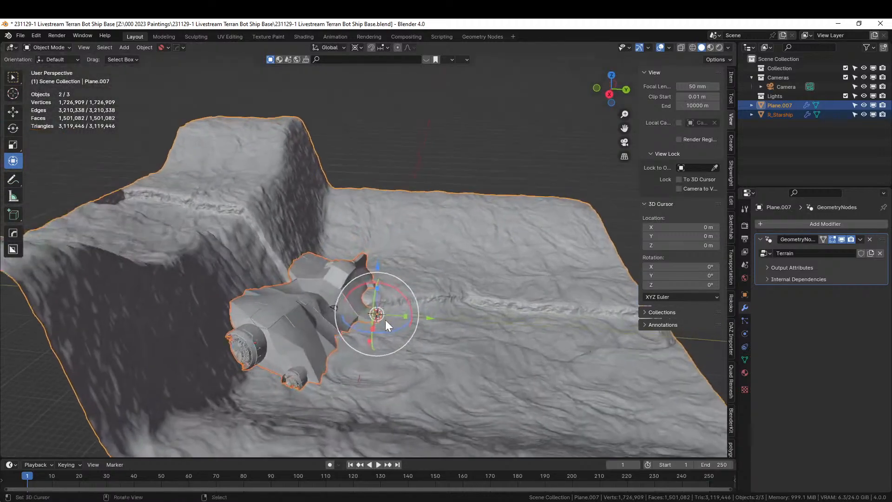
- Scale only the terrain, Plane.007, by 0.1 about the 3D cursor
left_click(268, 319)
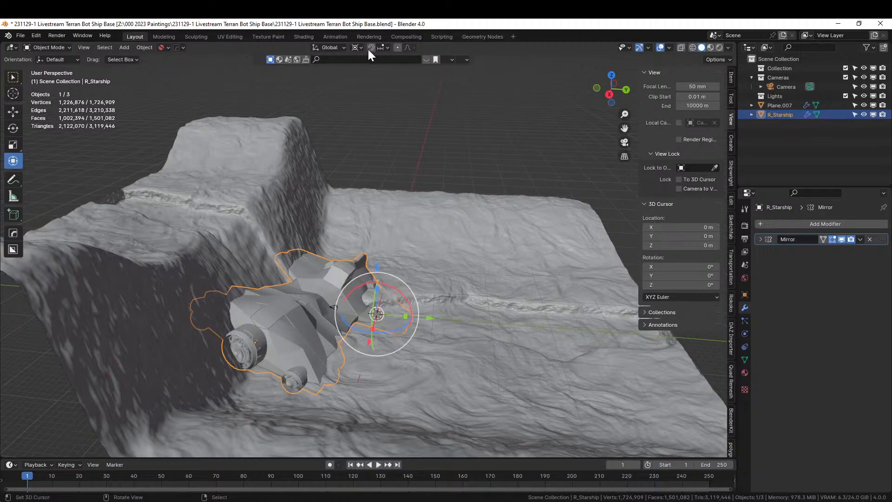
left_click(204, 210)
key("s")
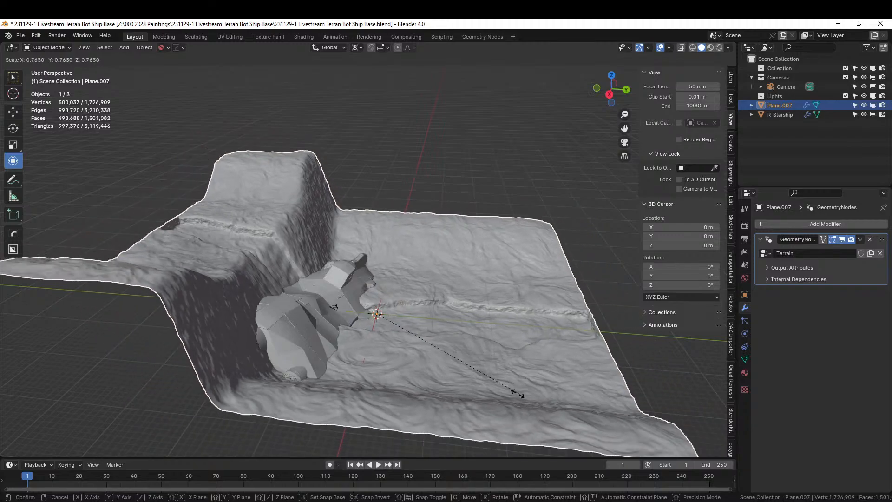
right_click(506, 388)
type("s")
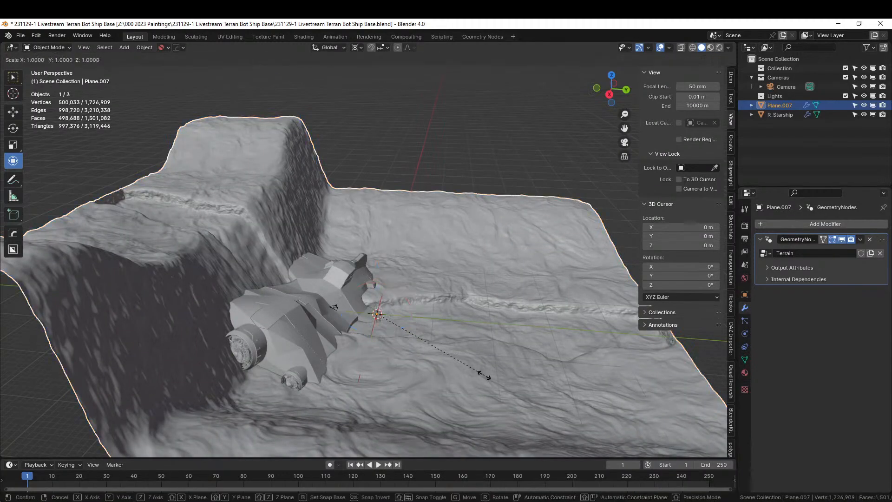
type(".1")
key("Return")
- Scale the R_Starship object by 0.1 about the 3D cursor
left_click(315, 307)
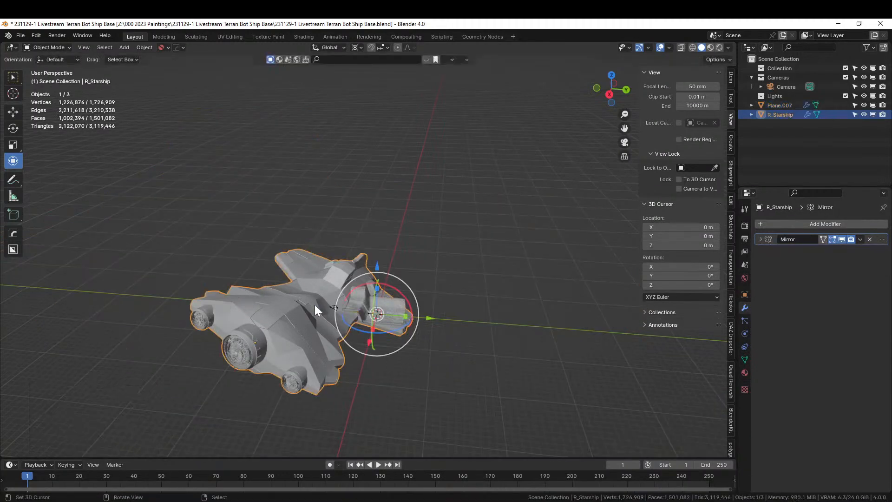
type("s.1")
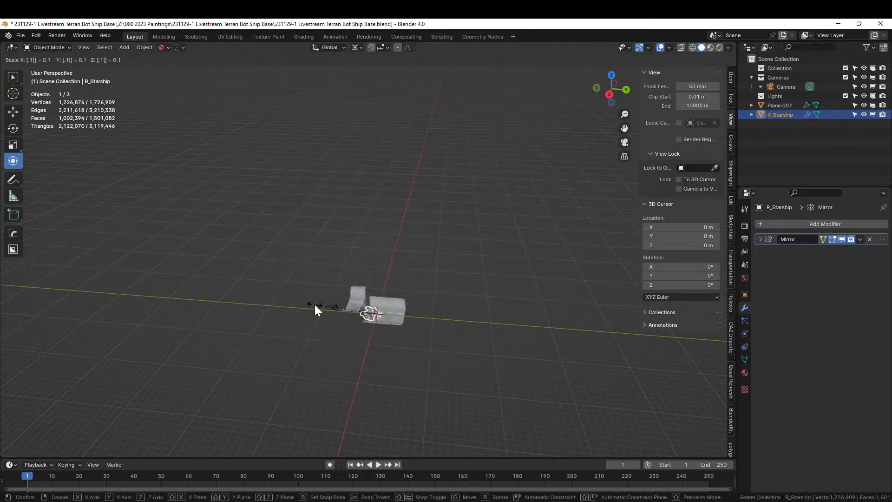
key("Return")
- Add the terrain to the starship selection, try applying rotation and scale to both, and undo it
key("KP_Decimal")
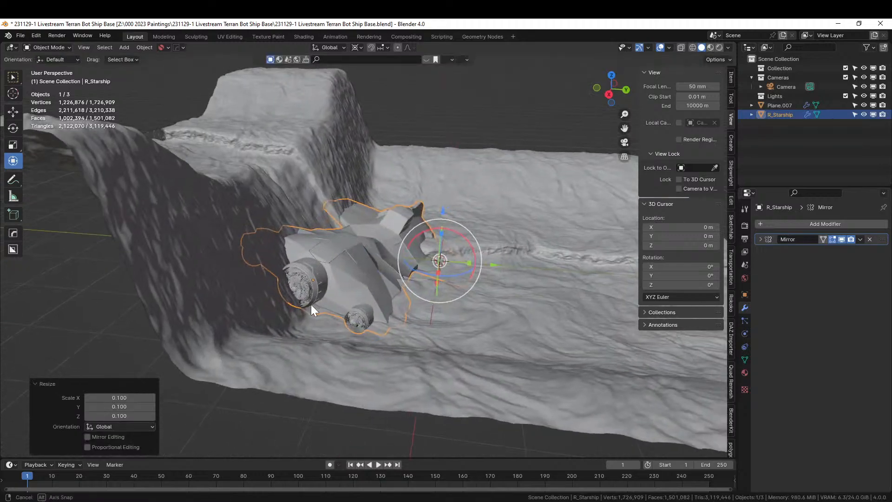
scroll(311, 304, "down", 8)
left_click(289, 208, "shift")
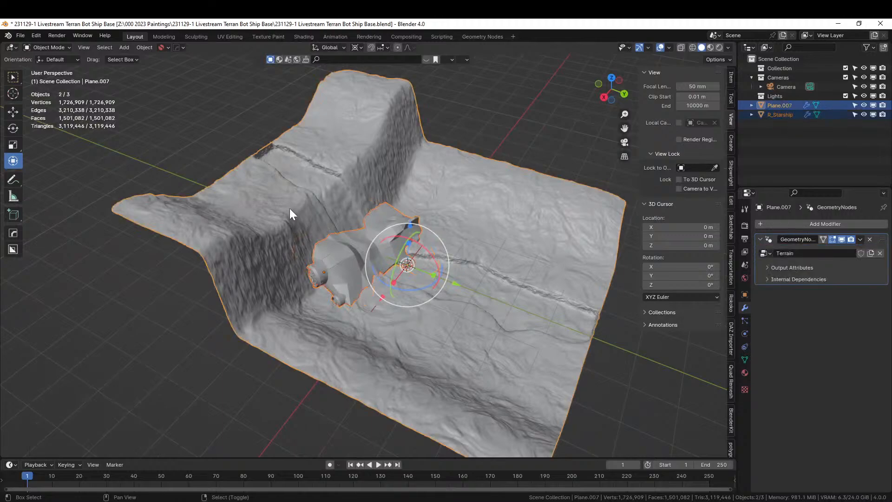
key("ctrl+a")
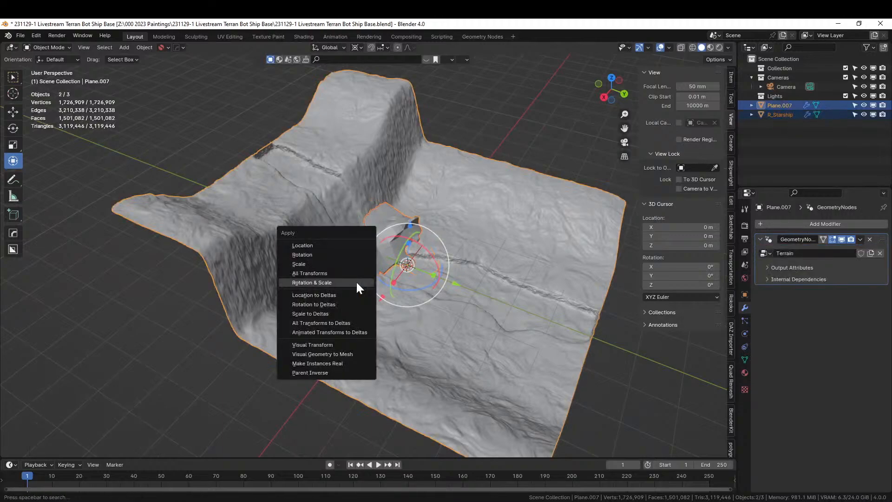
left_click(356, 283)
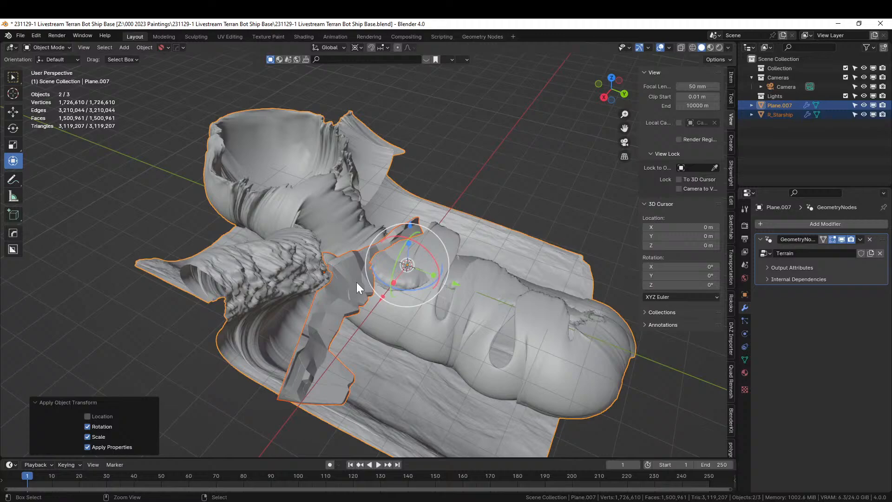
key("ctrl+z")
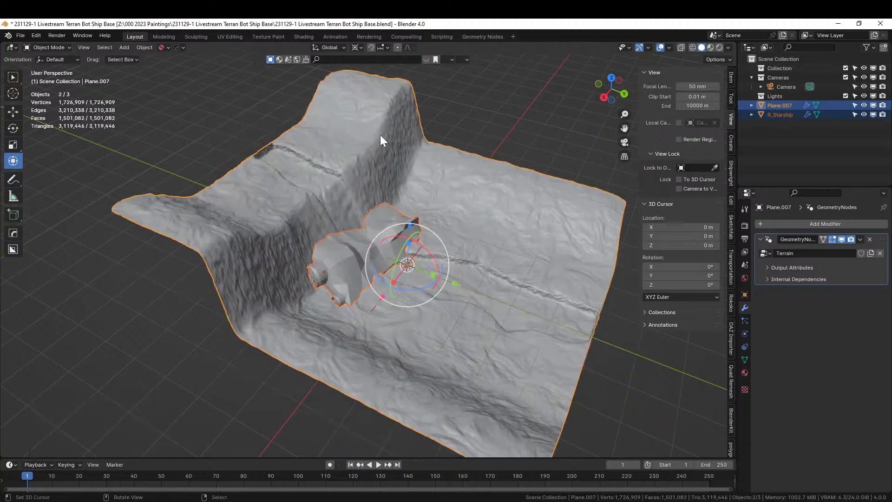
- Apply the GeometryNodes modifier on the terrain, Plane.007
left_click(363, 138)
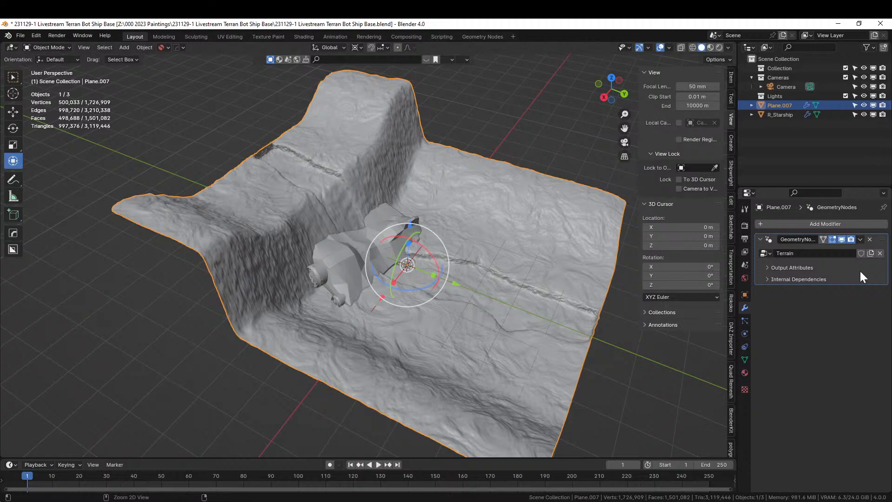
key("ctrl+a")
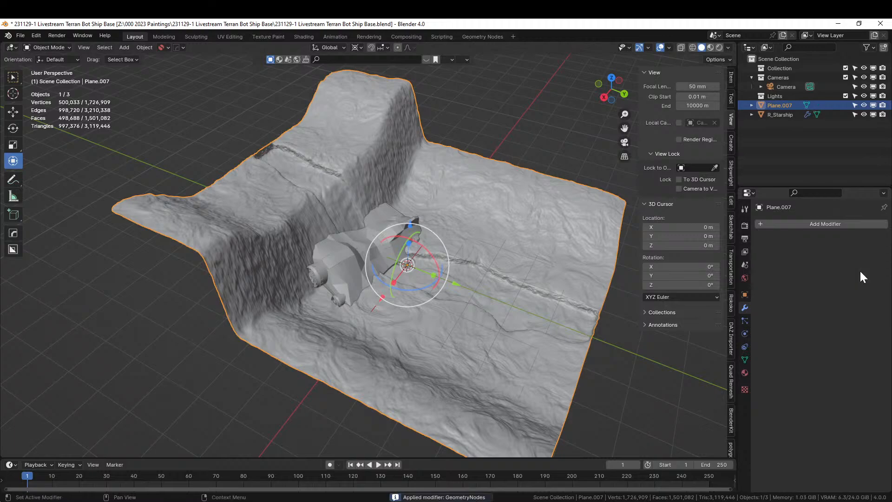
- Apply rotation and scale to the terrain, Plane.007
key("ctrl+a")
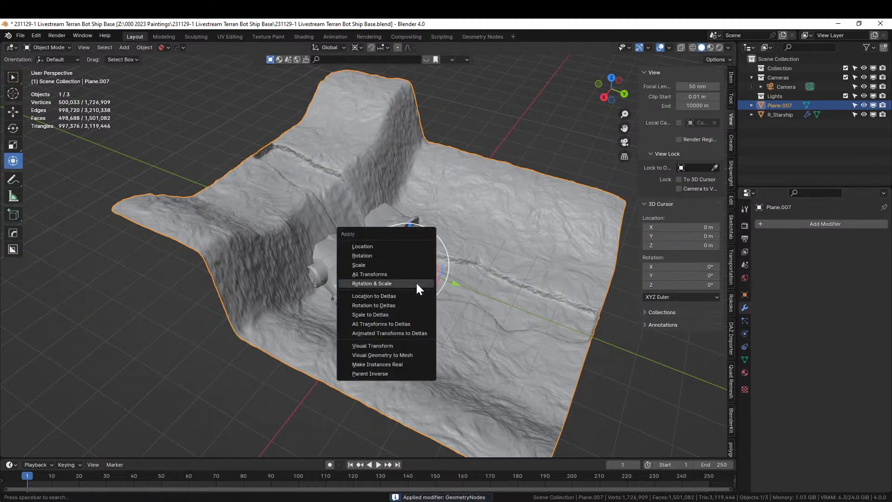
left_click(416, 283)
- Try applying rotation and scale to the R_Starship object, and undo it
left_click(344, 256)
key("ctrl+a")
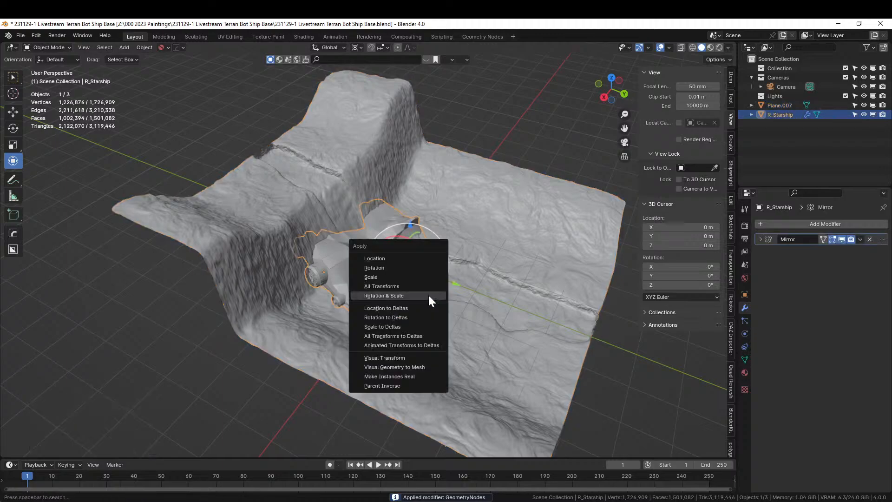
left_click(415, 293)
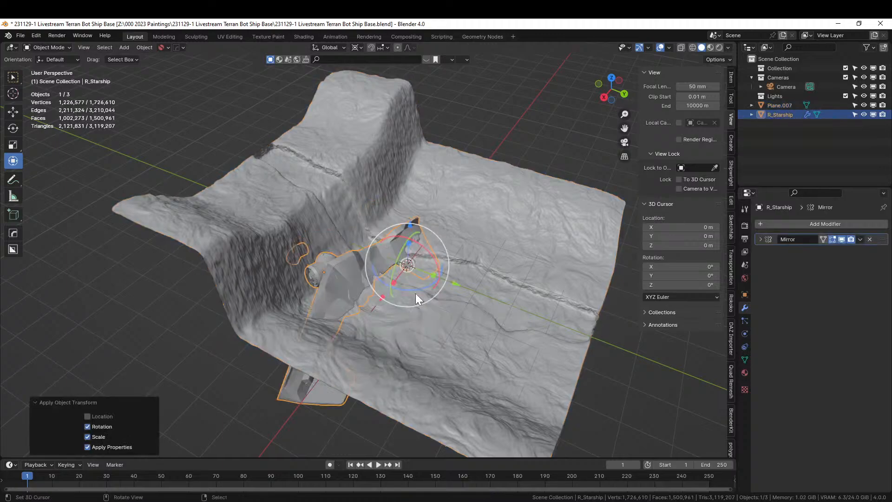
key("ctrl+z")
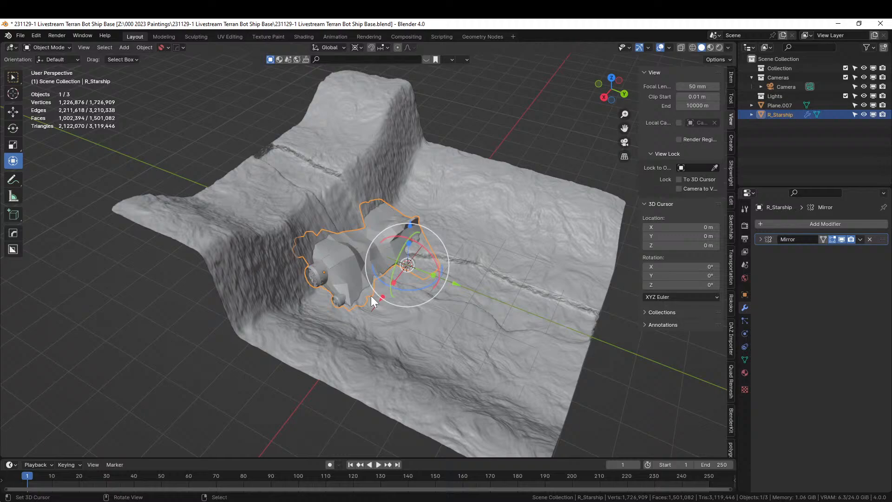
key("ctrl+z")
- Try applying the Mirror modifier on R_Starship, and delete all of the mesh's shape keys
right_click(333, 254)
key("ctrl+a")
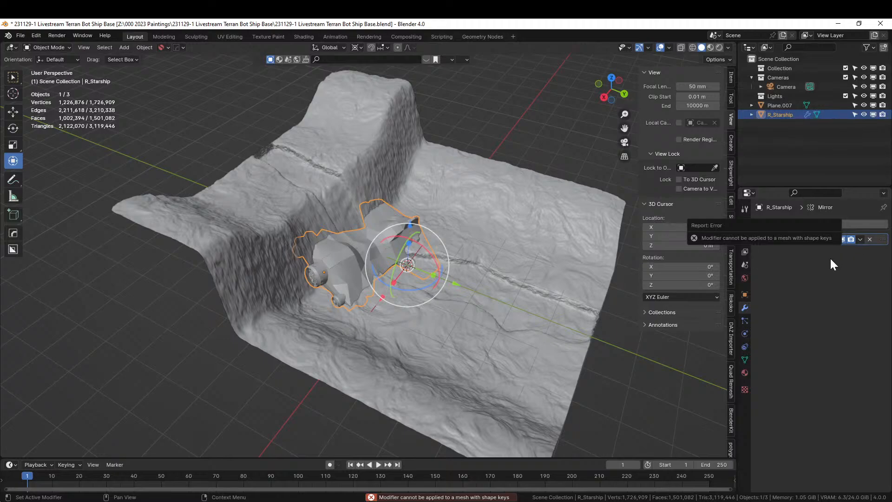
left_click(744, 360)
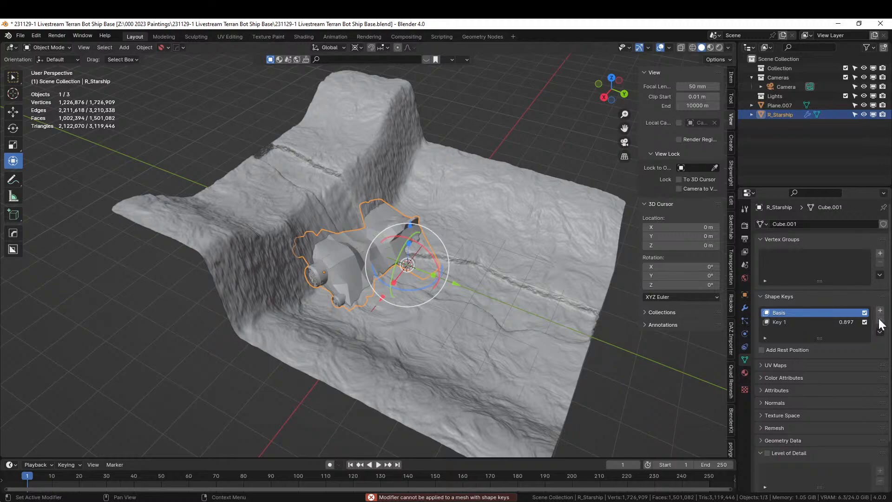
left_click(880, 332)
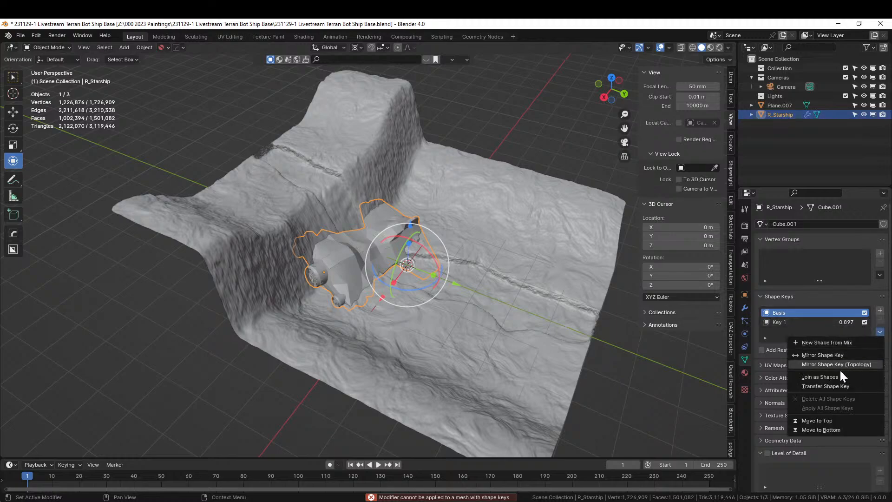
left_click(785, 321)
left_click(880, 332)
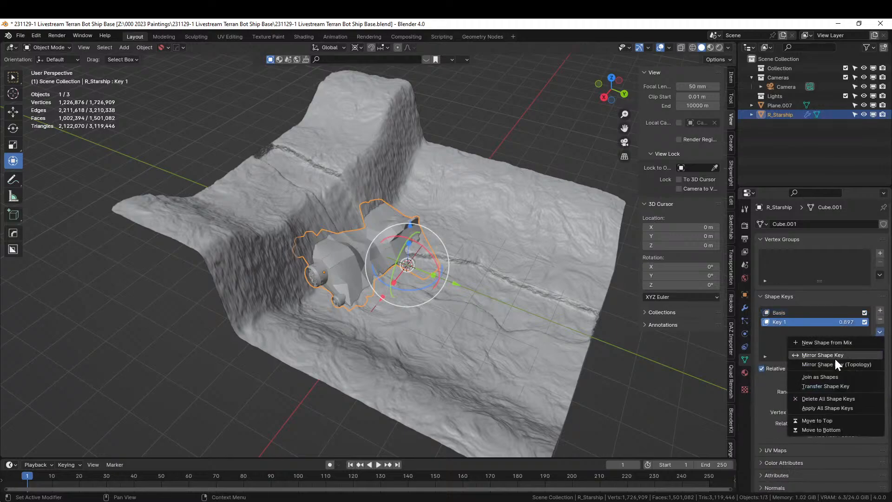
left_click(832, 398)
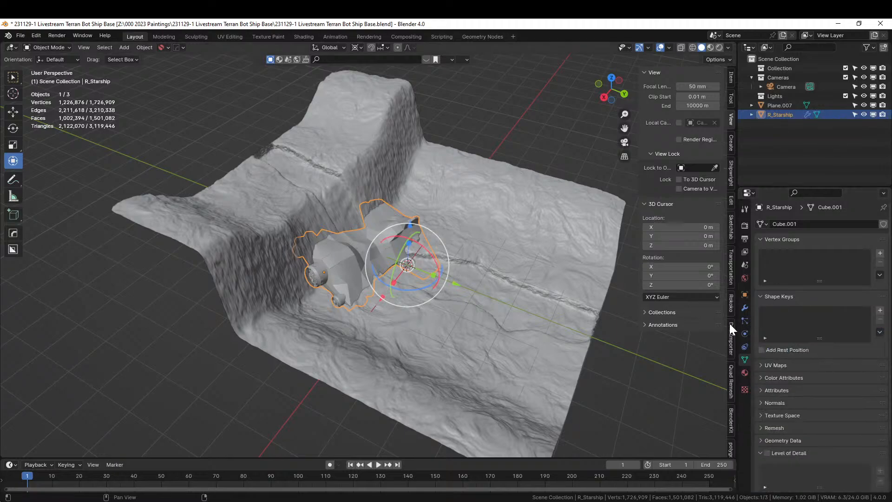
- Apply the Mirror modifier on the R_Starship object
left_click(745, 308)
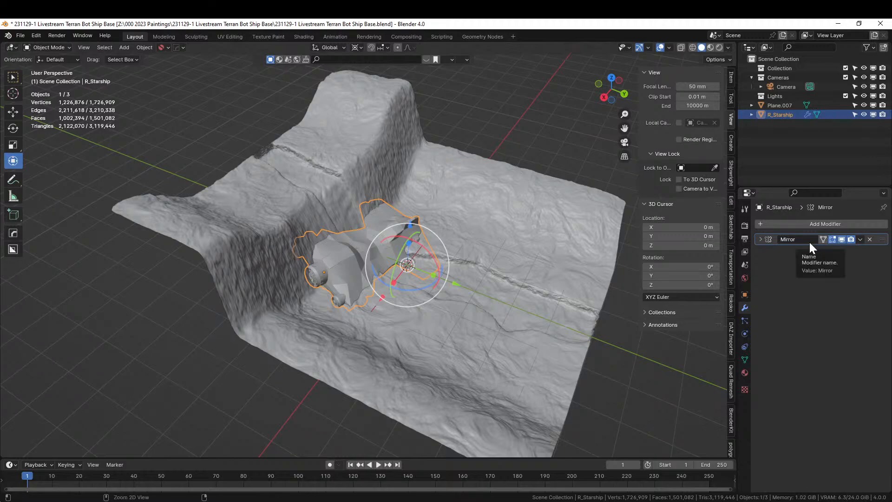
key("ctrl+a")
scroll(324, 264, "up", 3)
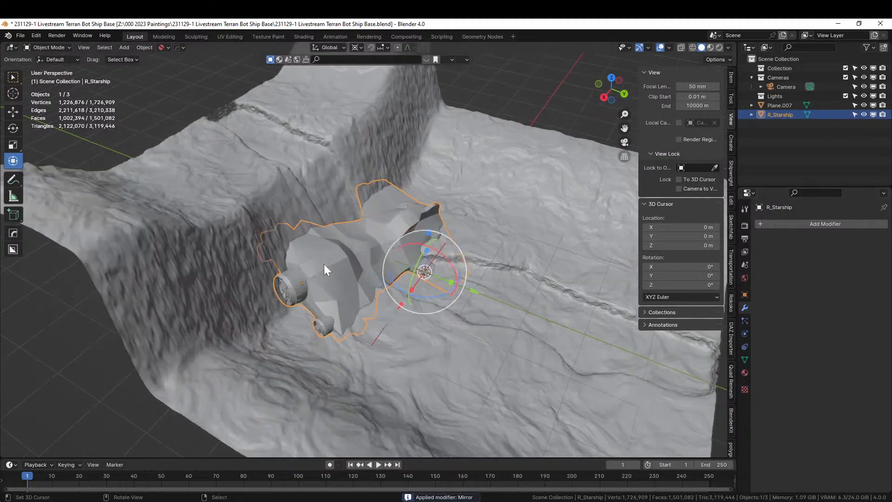
mouse_move(324, 264)
middle_mouse_down()
mouse_move(342, 263)
mouse_move(321, 254)
middle_mouse_up()
scroll(321, 253, "up", 3)
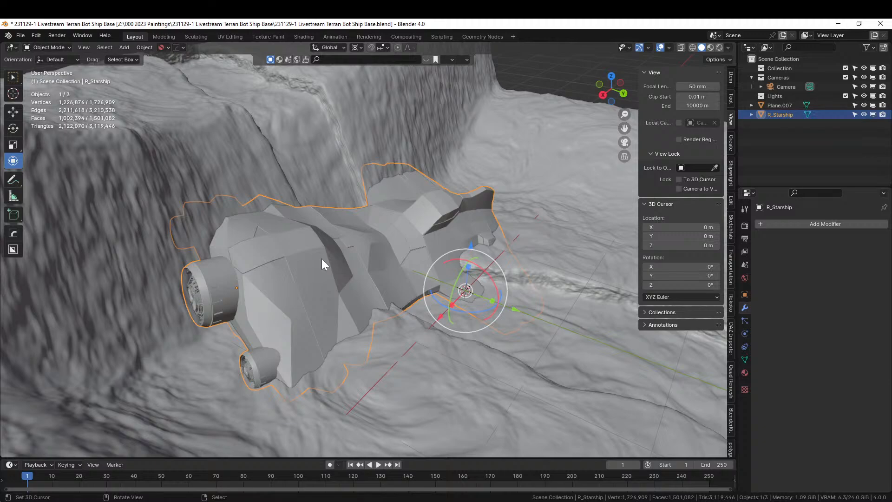
scroll(321, 258, "down", 3)
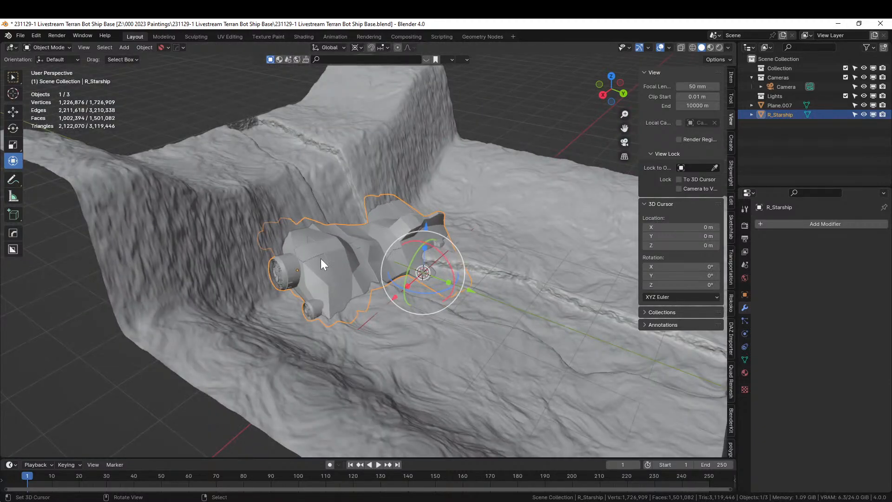
middle_click_drag(321, 258, 279, 269)
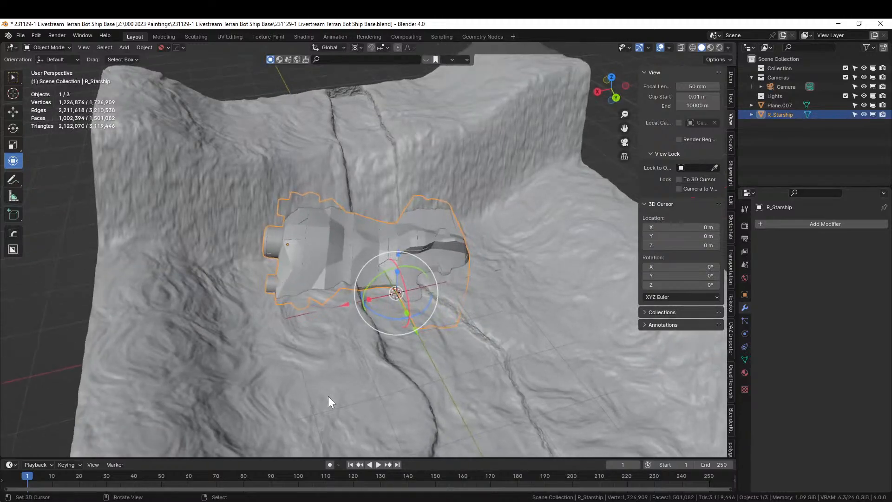
- Add a cube at the world origin and set its size to about 3.05 m
middle_click_drag(330, 401, 308, 305)
key("shift+a")
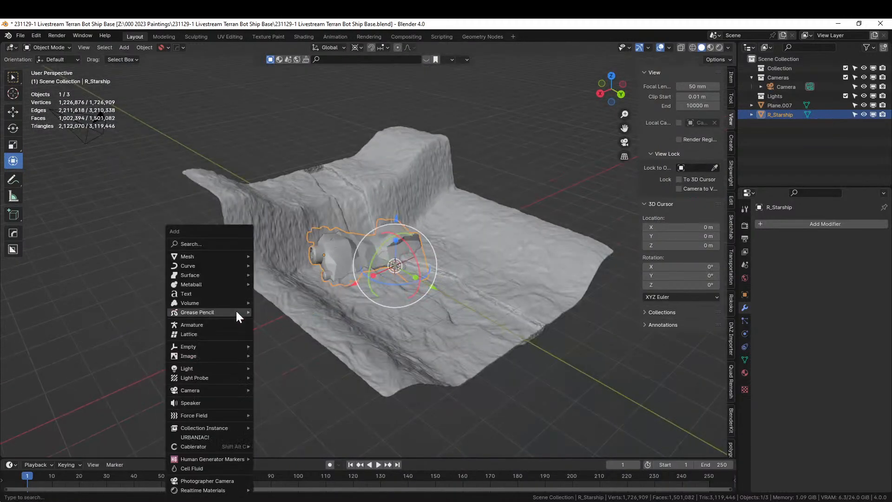
mouse_move(201, 255)
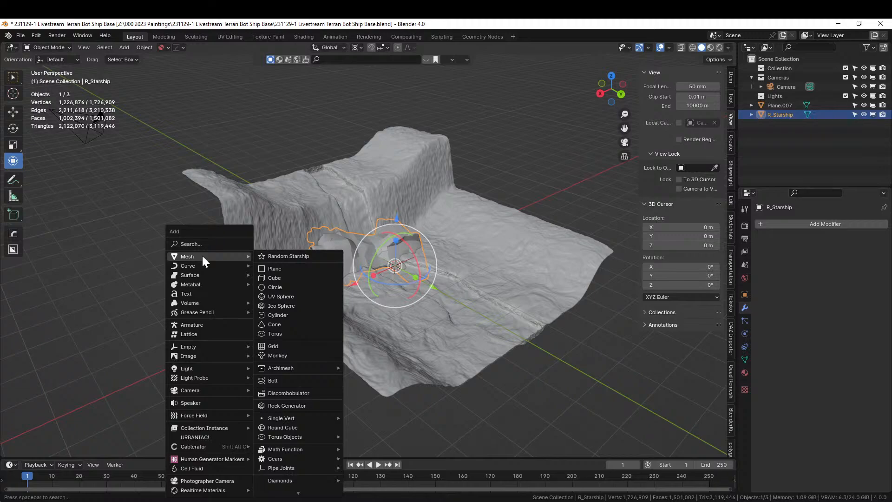
left_click(285, 277)
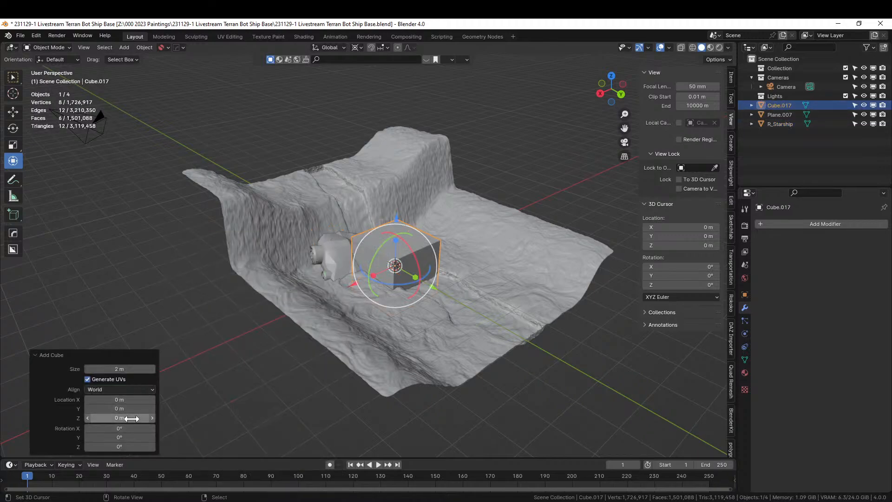
left_click_drag(123, 369, 124, 369)
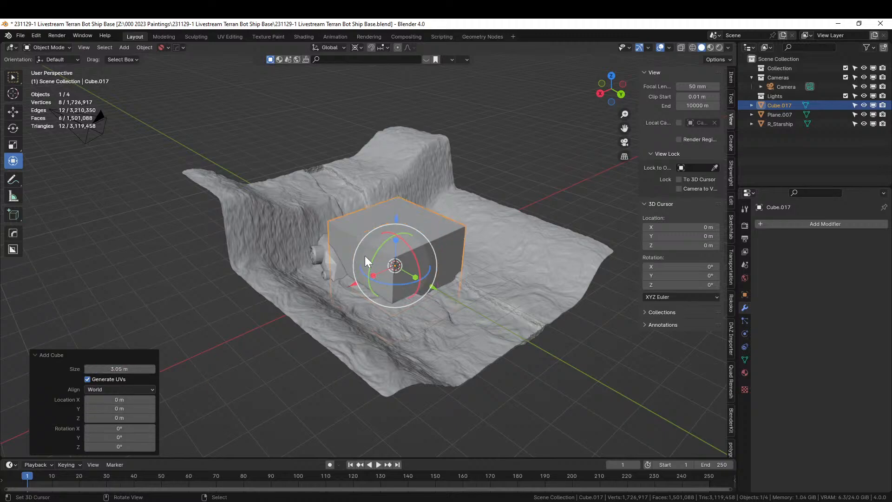
- Delete the terrain, and undo back to before the cube was added
left_click(365, 229)
key("Delete")
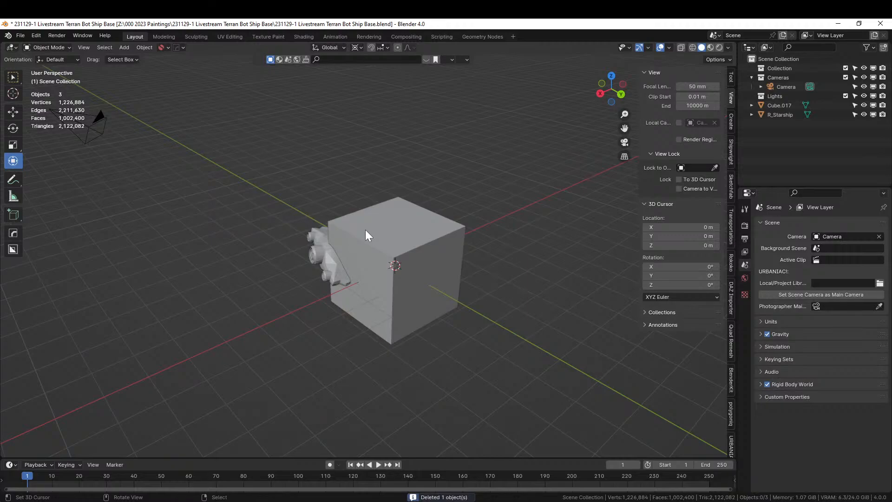
key("ctrl+z")
key("ctrl+z")
key("ctrl+z")
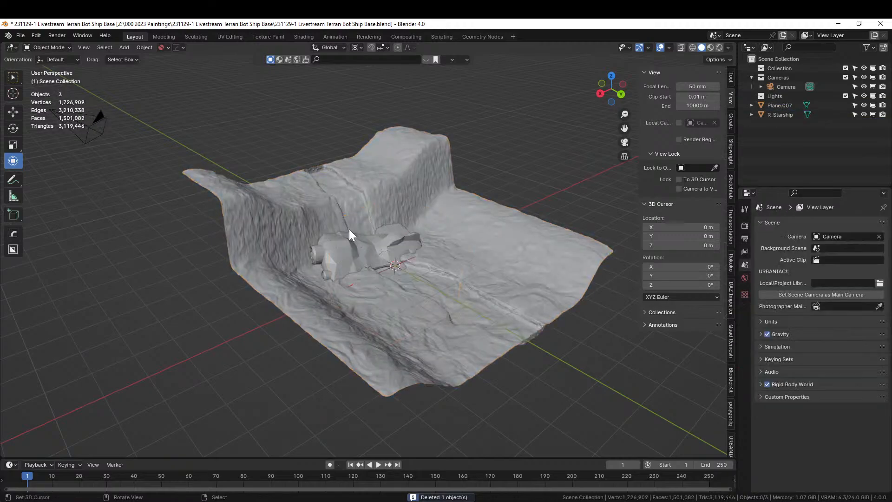
- Select the terrain, Plane.007, and check its transform values and dimensions
scroll(350, 231, "up", 3)
left_click(254, 181)
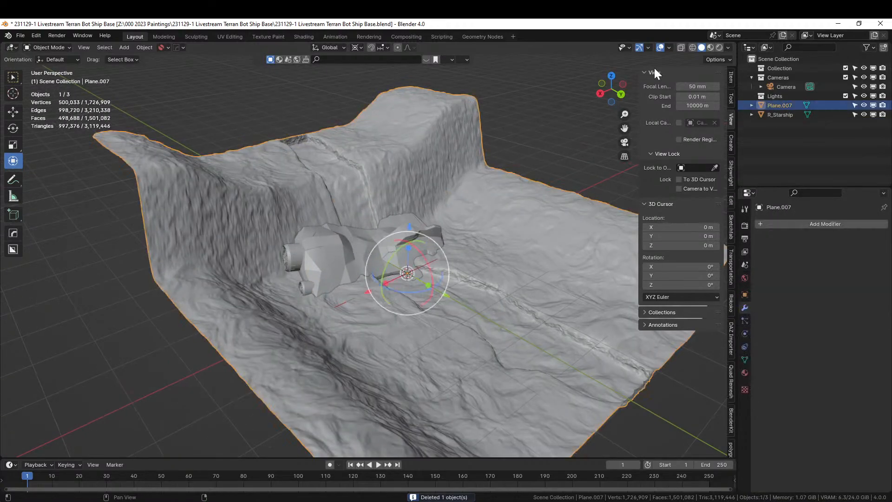
left_click(732, 77)
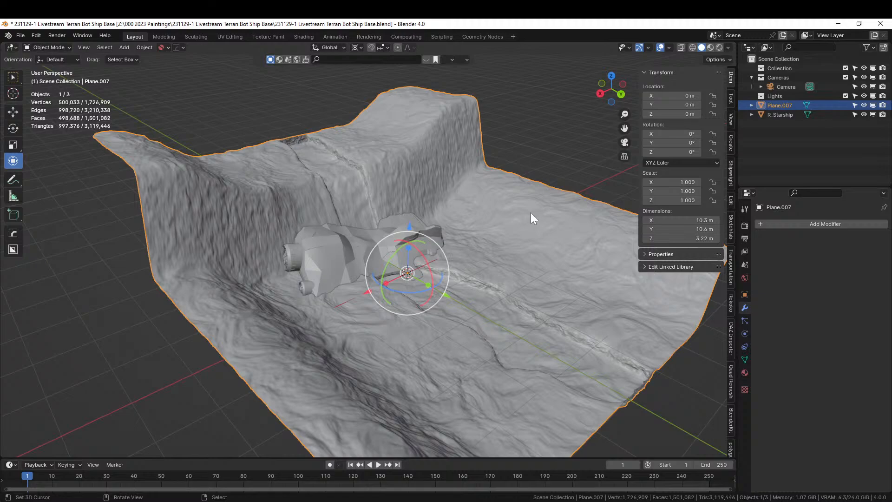
scroll(539, 227, "down", 4)
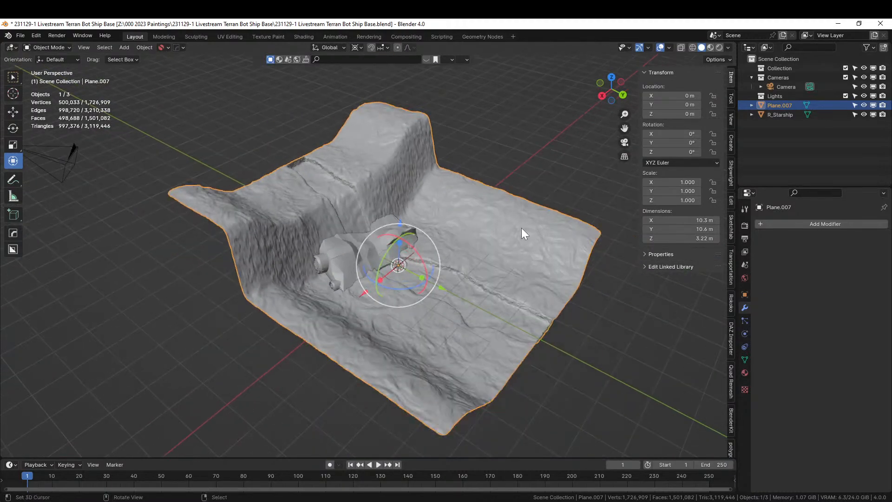
- Add R_Starship to the terrain selection and scale both up by 10 about the 3D cursor
left_click(347, 250, "shift")
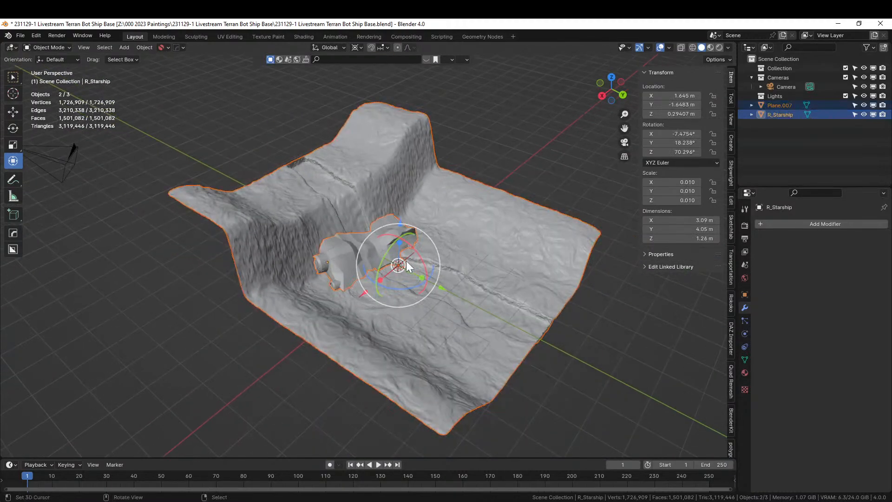
type("s10")
key("Return")
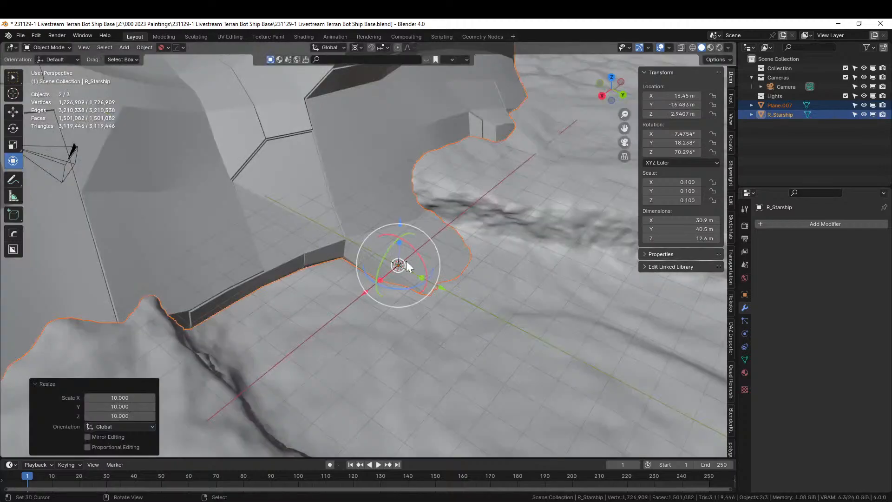
scroll(402, 261, "down", 4)
- Apply rotation and scale to the selected terrain and starship together
key("ctrl+a")
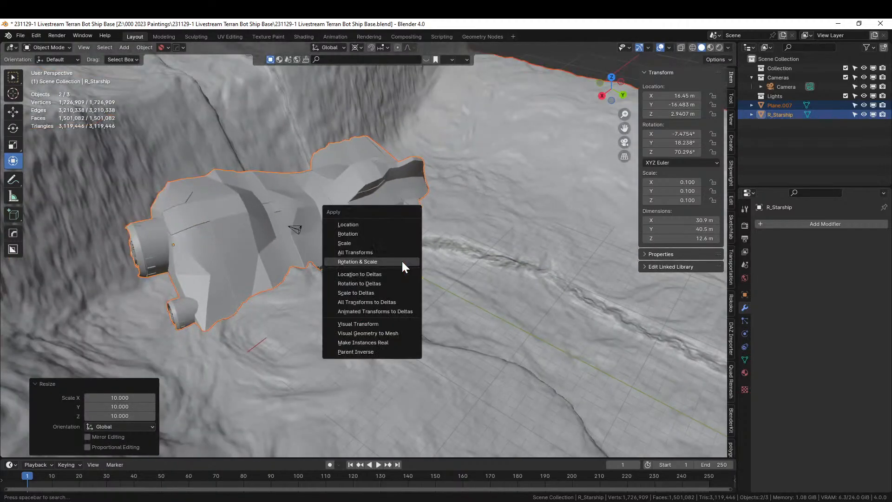
left_click(357, 262)
scroll(403, 262, "down", 2)
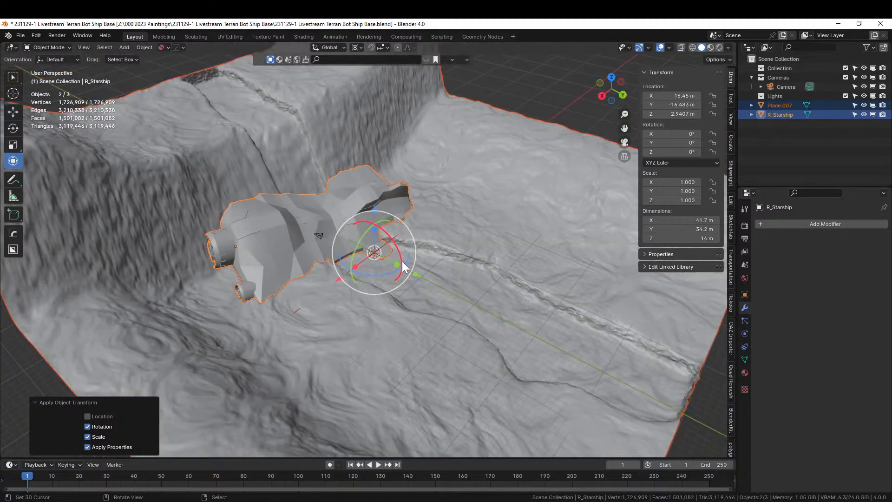
middle_click_drag(402, 261, 423, 261)
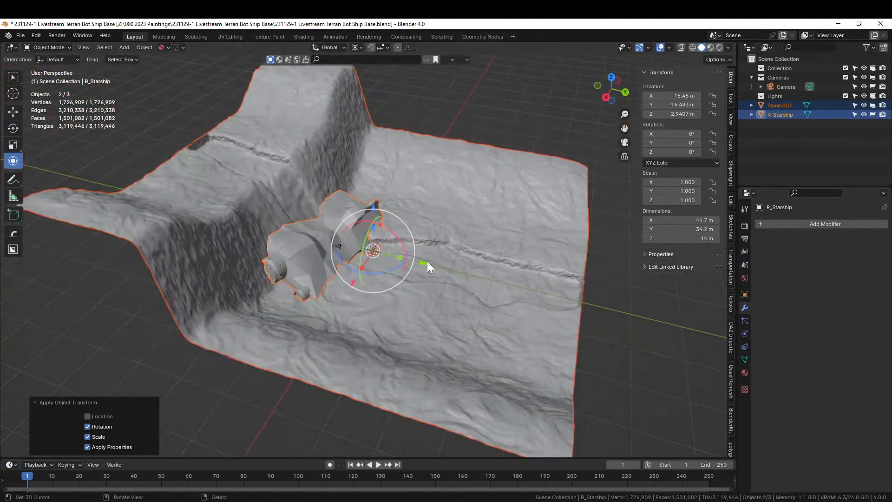
- Select only the terrain, Plane.007, and create a new Cell Fluids fluid domain
left_click(460, 197)
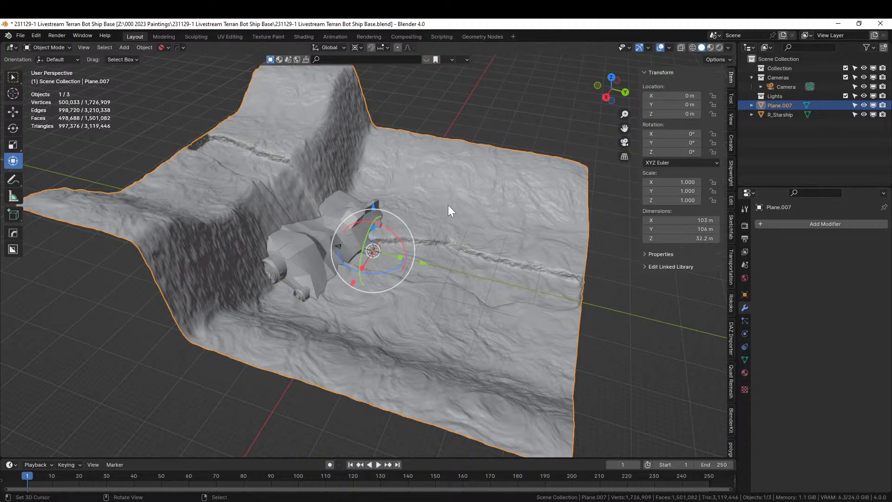
middle_click_drag(447, 205, 423, 223)
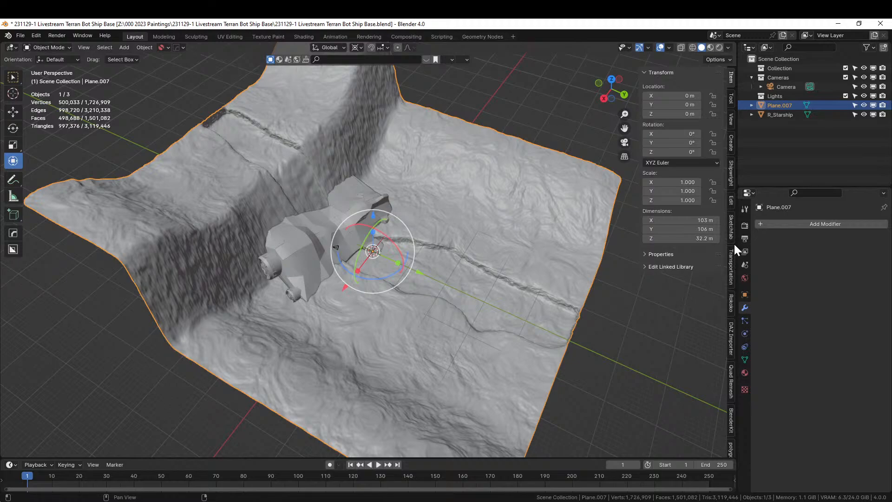
scroll(734, 244, "down", 5)
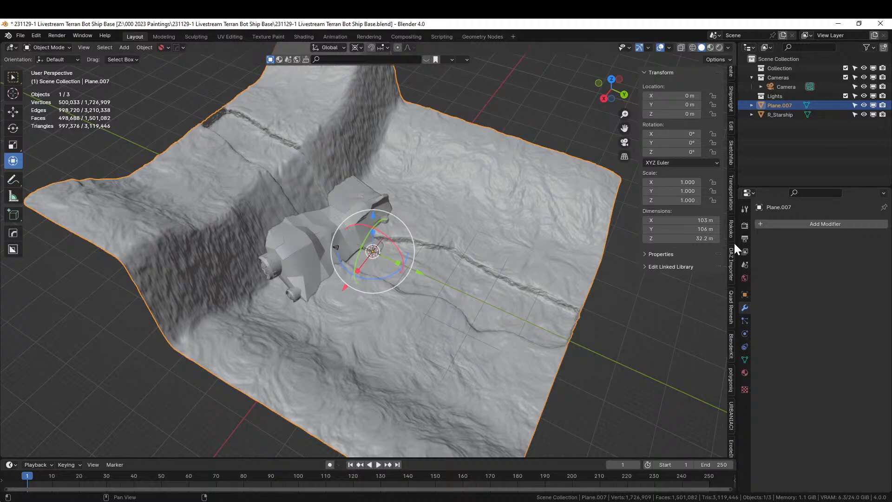
scroll(734, 244, "down", 5)
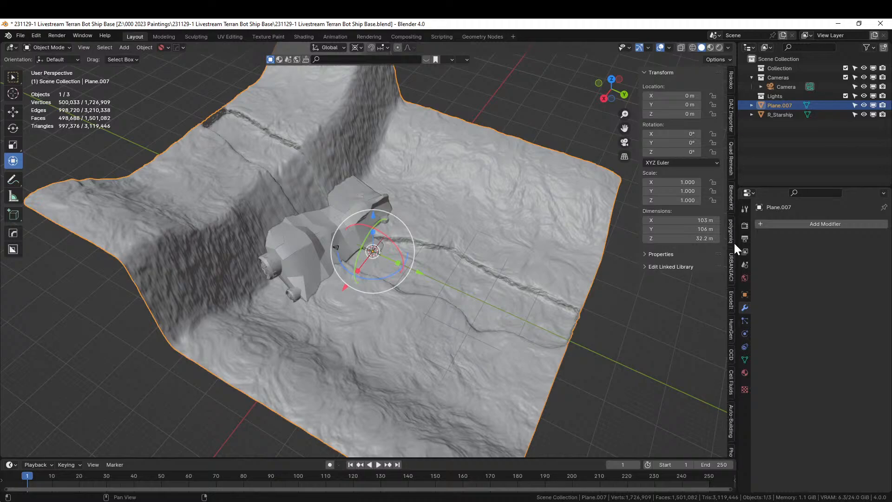
left_click(730, 380)
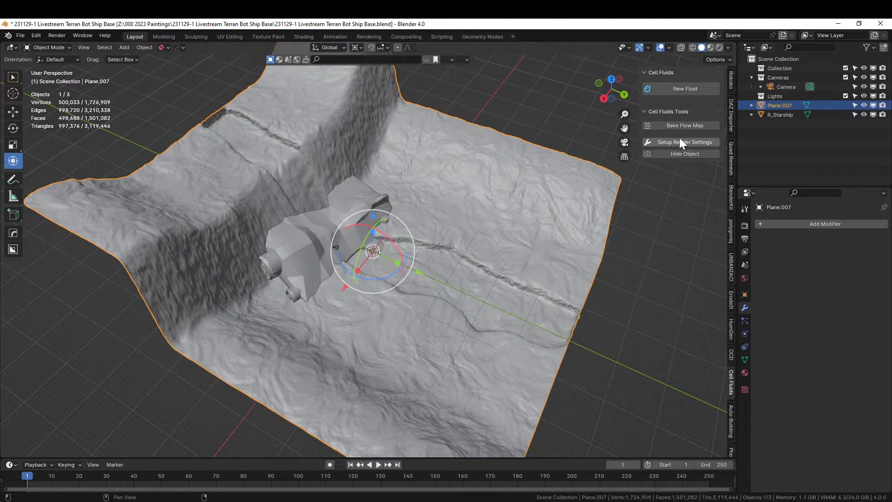
left_click(681, 90)
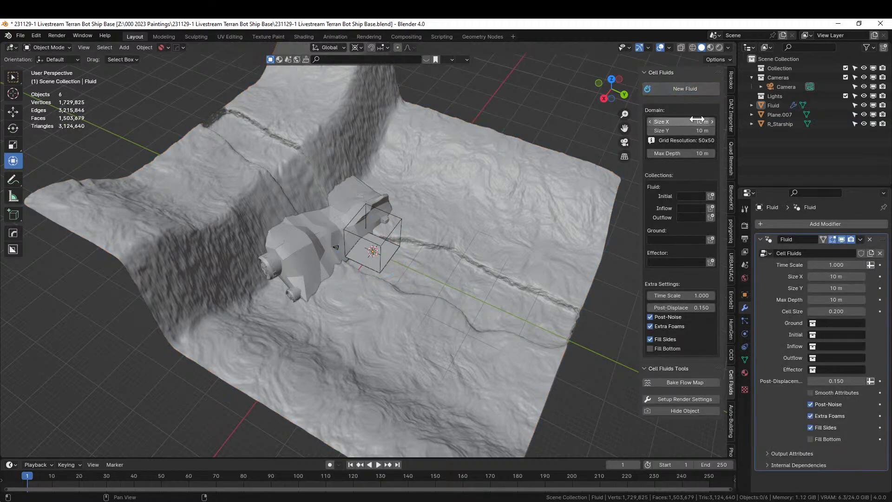
- Set the fluid domain's Size X to 100 m
left_click(681, 121)
type("100")
key("Return")
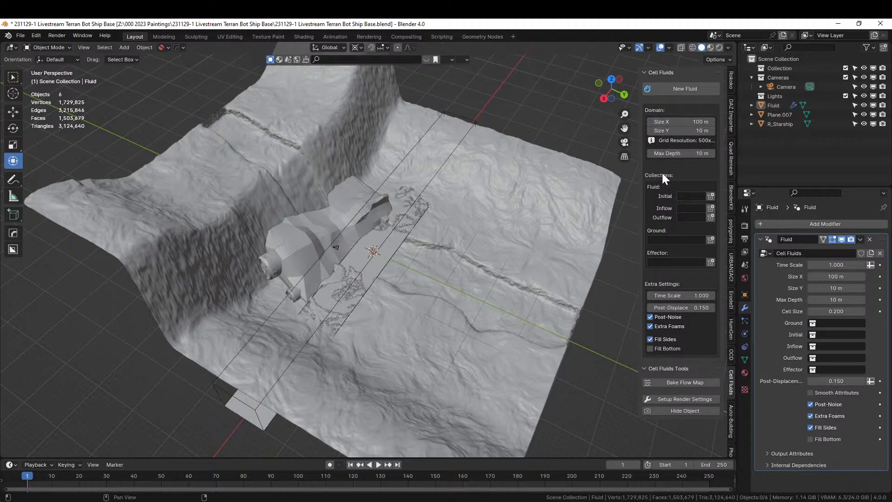
- Set the fluid domain's Size X to 15 m
left_click(697, 122)
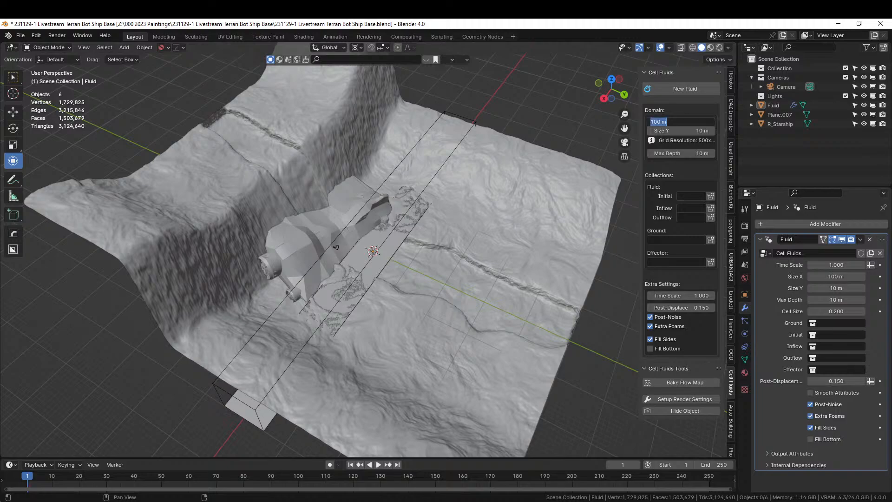
type("15")
key("Return")
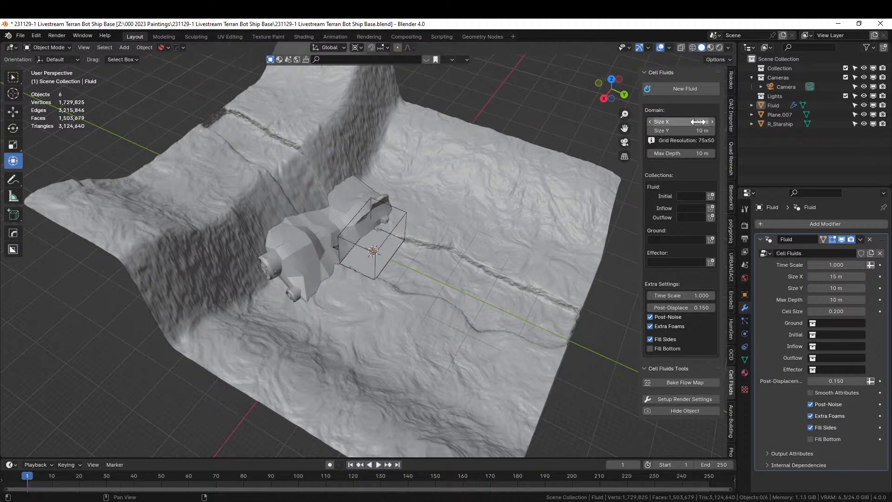
- Set the fluid domain's Size X to 25 m and its Size Y to 100 m
left_click(698, 122)
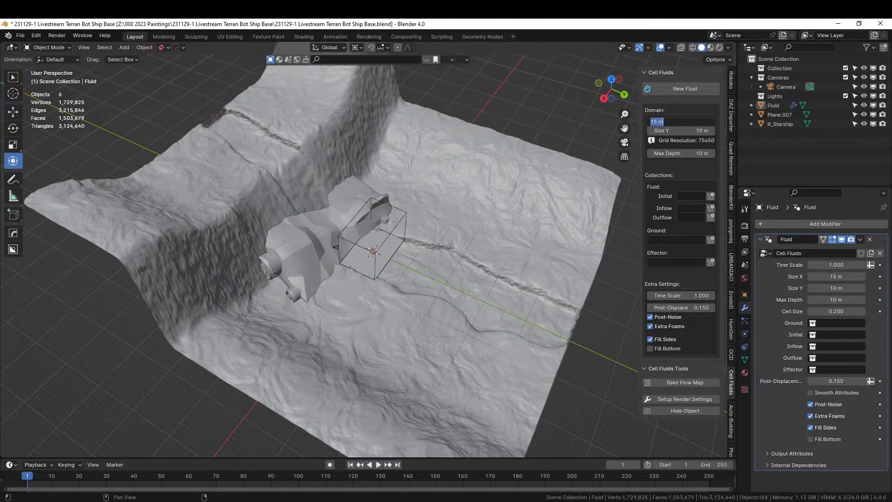
type("25")
key("Return")
left_click(696, 130)
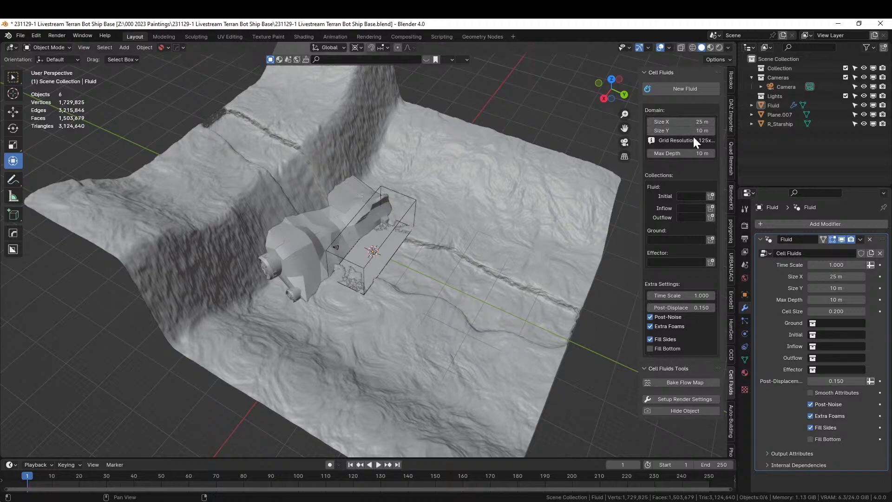
type("100")
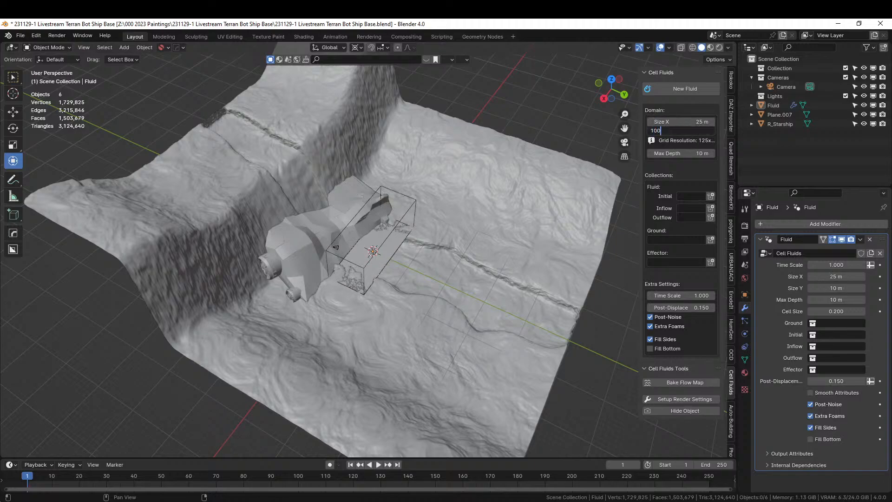
key("Return")
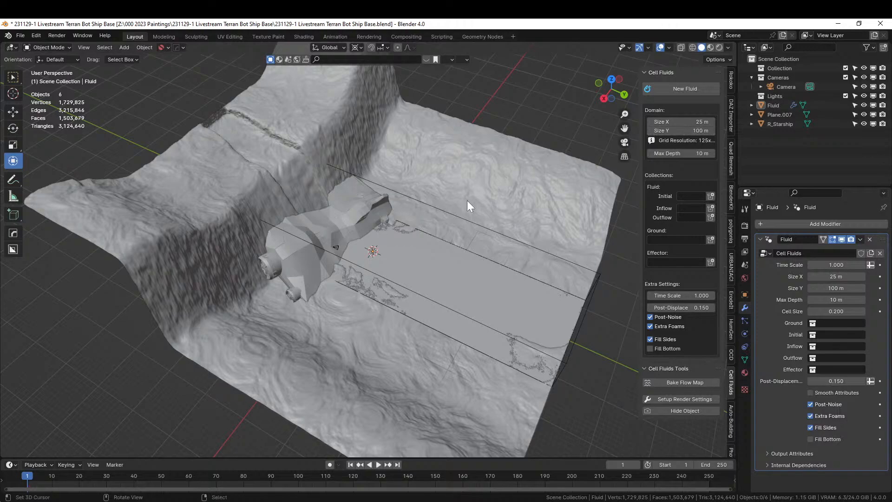
- Set the fluid domain's Max Depth to 50 m
middle_click_drag(467, 200, 499, 179)
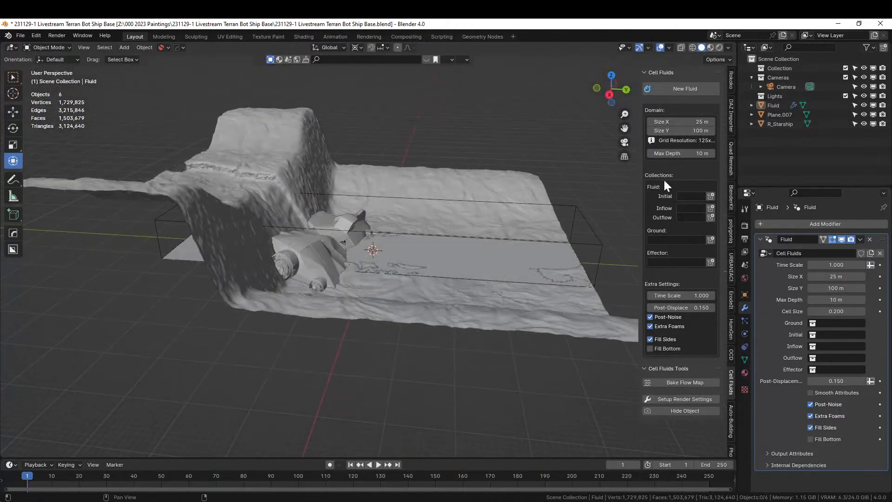
double_click(683, 153)
type("50")
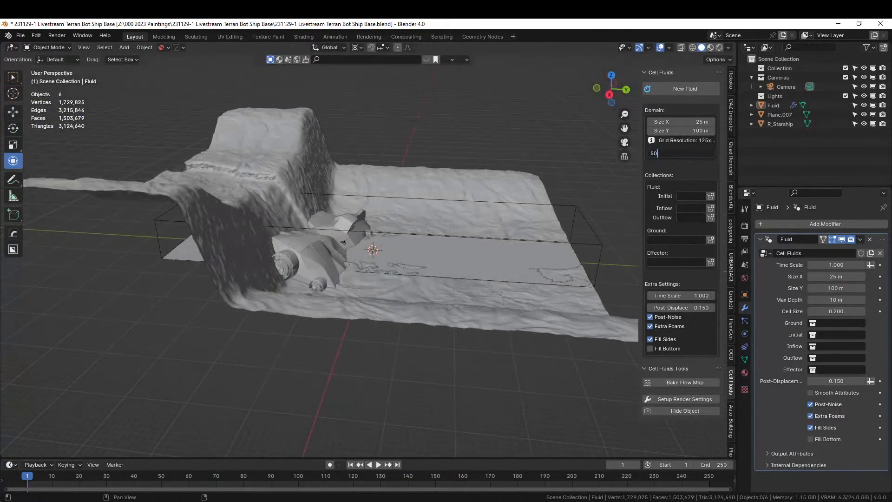
key("Return")
- Select the fluid domain and lower it about 9.2 m along Z so its base sits below the terrain
middle_click_drag(388, 197, 413, 186)
key("z")
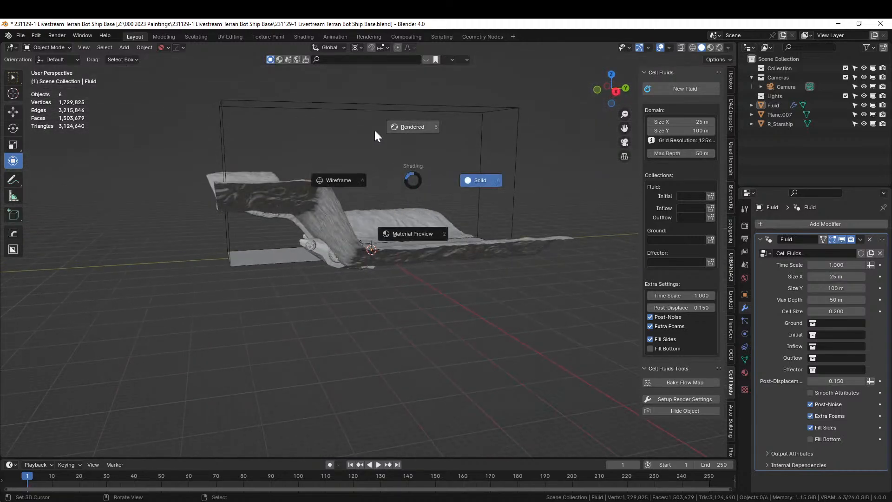
right_click(361, 107)
right_click(362, 102)
key("z")
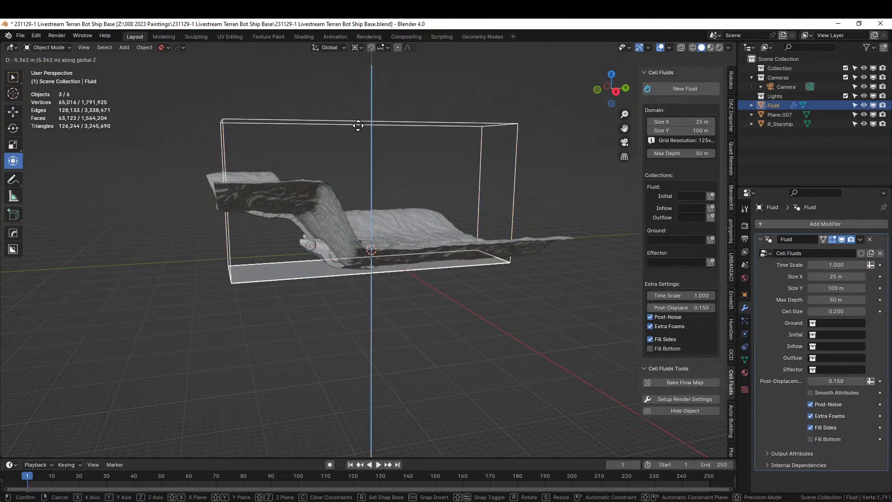
left_click(360, 128)
- Place the 3D cursor at the low outer end of the terrain's channel and add a cube there
middle_click_drag(360, 128, 402, 229)
scroll(311, 169, "up", 2)
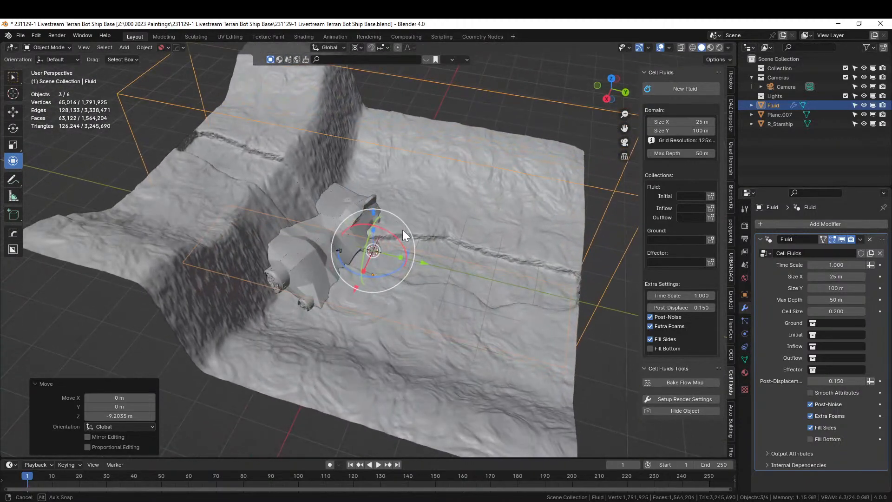
left_click(575, 291)
middle_click_drag(574, 291, 542, 300)
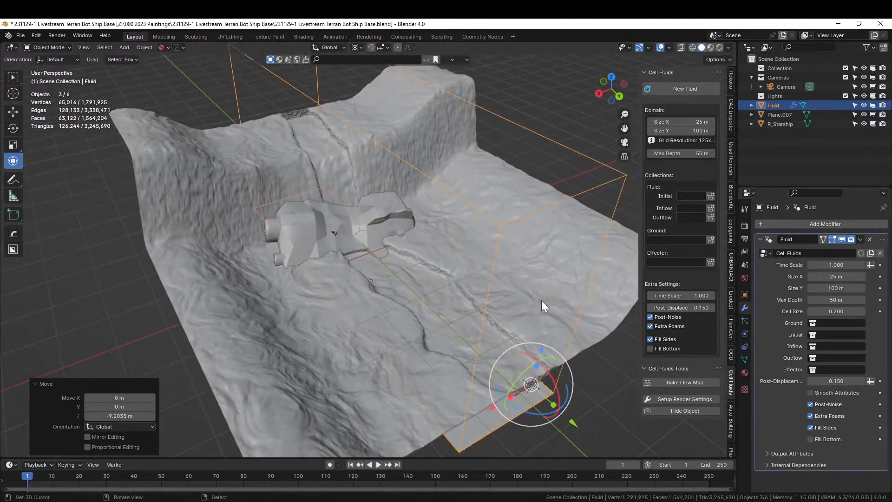
key("shift+a")
mouse_move(498, 260)
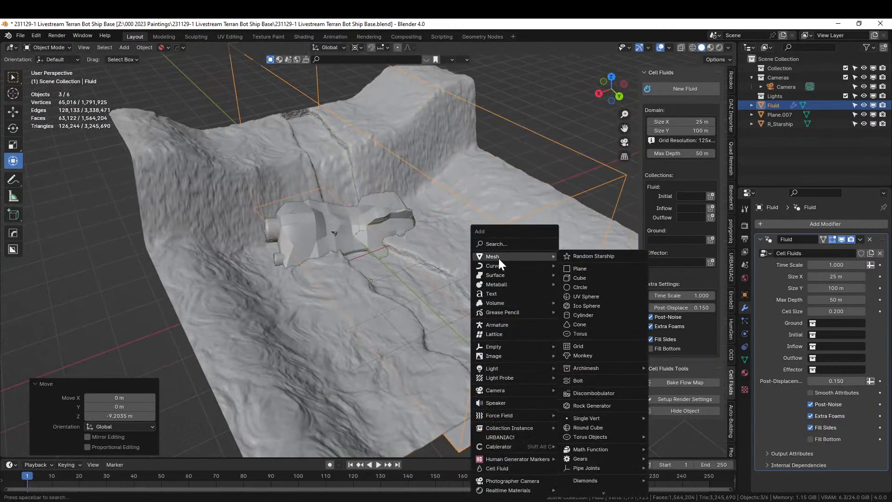
left_click(585, 277)
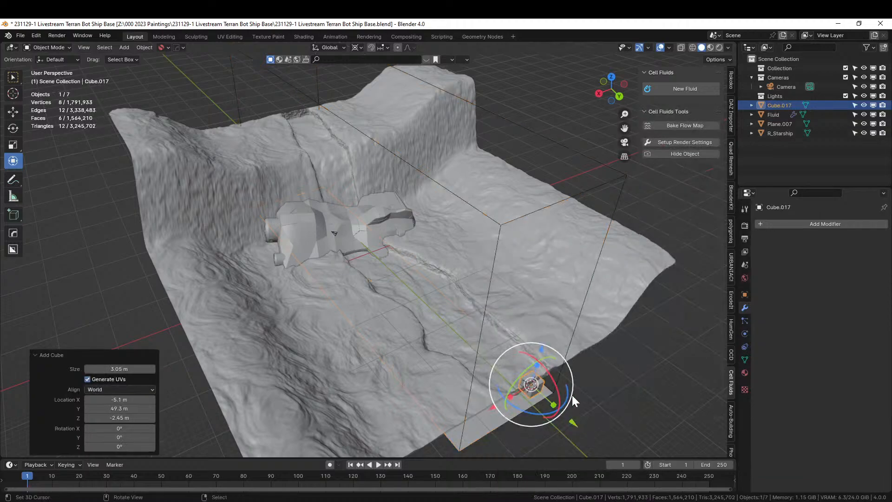
- Stretch the new cube along X by about 6.18 to span the channel and raise it about 1.86 m along Z
key("s")
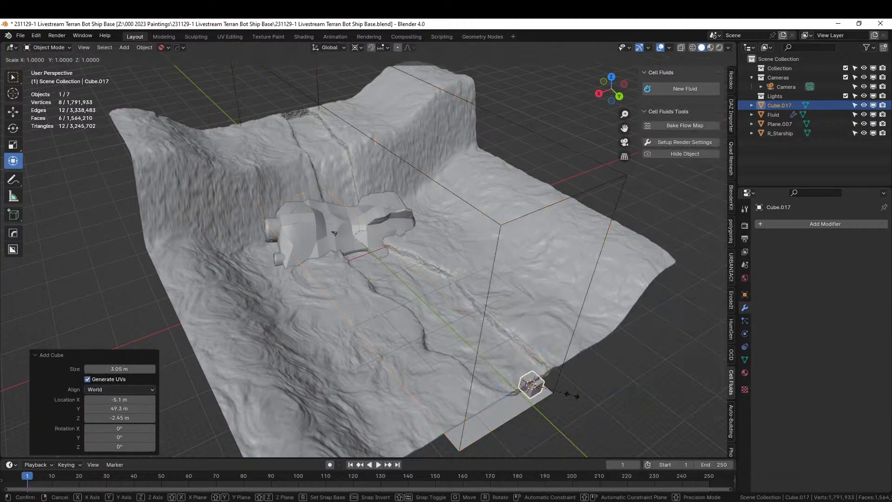
key("x")
left_click(47, 382)
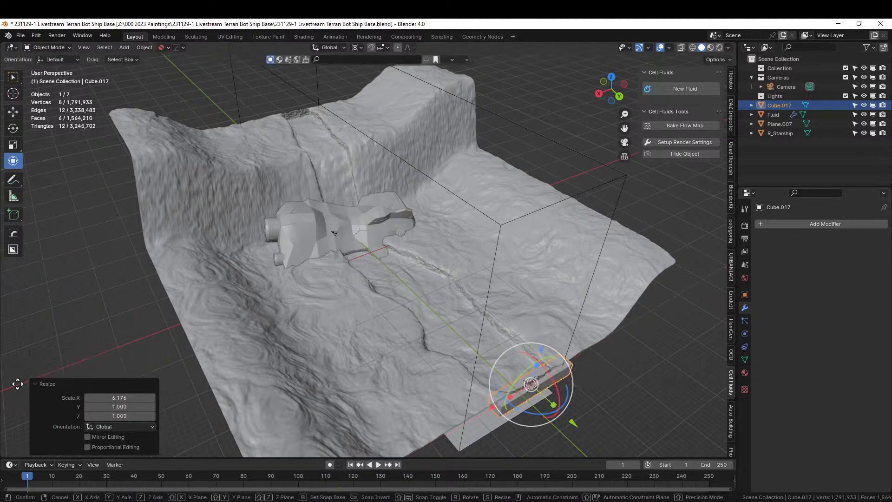
key("g")
key("z")
left_click(21, 376)
- Apply the stretched cube's rotation and scale and move it into a new collection named Outflow
middle_click_drag(21, 377, 92, 380)
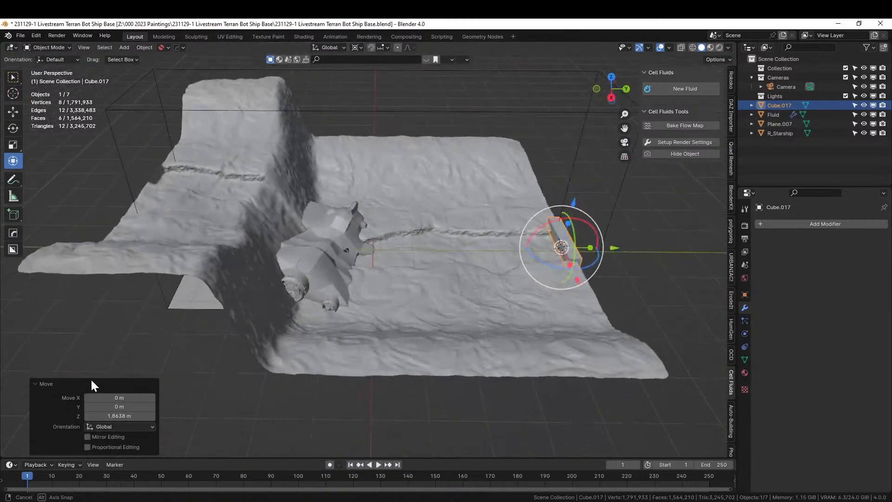
key("ctrl+a")
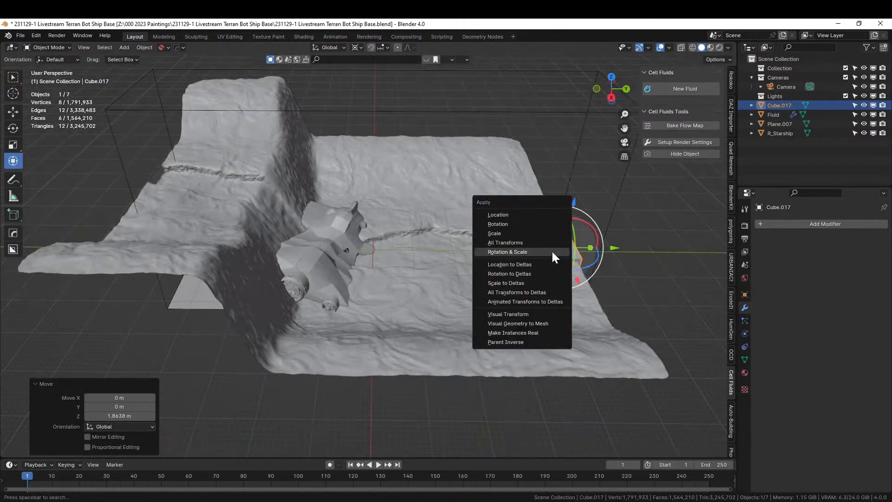
left_click(546, 251)
key("m")
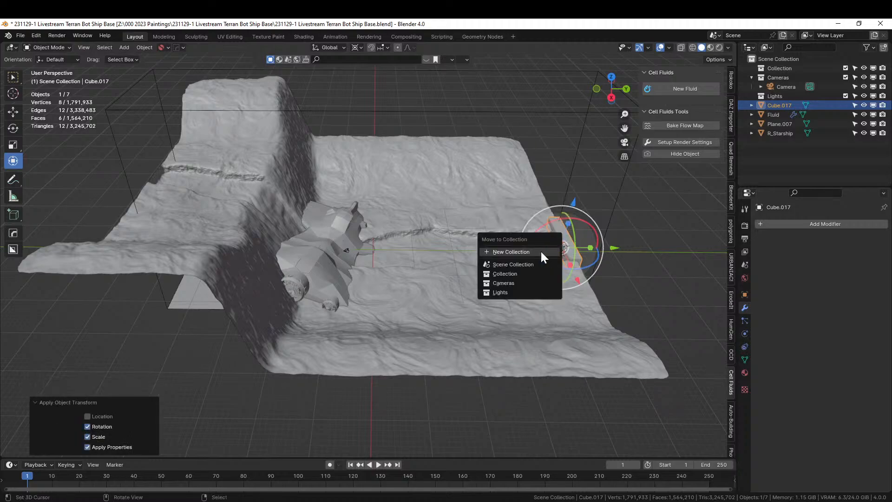
left_click(540, 251)
type("Outflow")
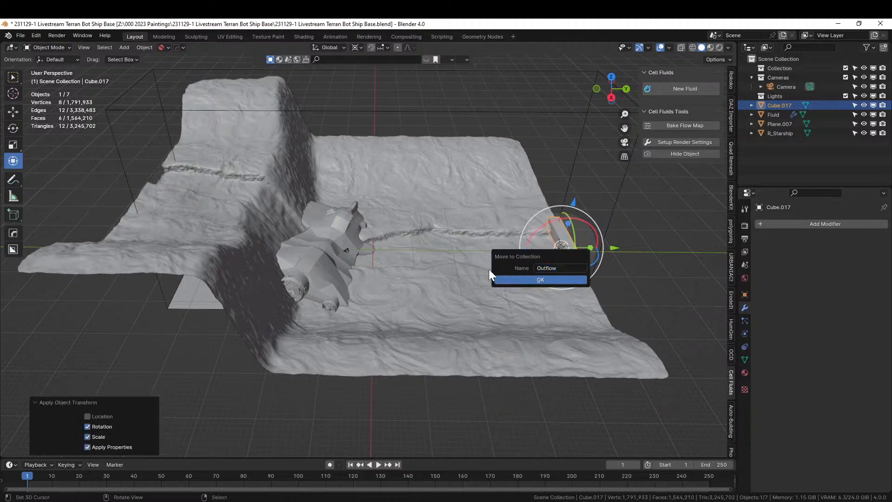
key("Return")
- Place the 3D cursor at the channel's outer end on top of the cliff and add a second cube there
middle_click_drag(472, 271, 277, 371)
left_click(258, 321)
middle_click_drag(259, 321, 313, 54)
key("shift+a")
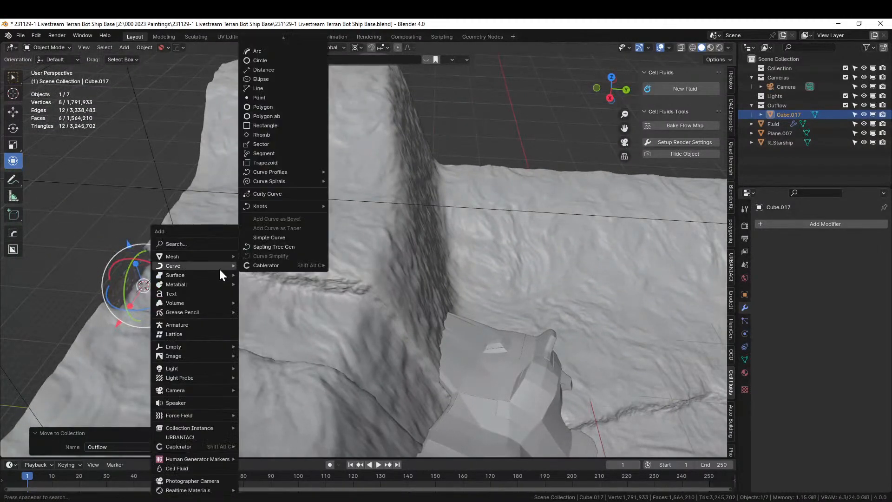
mouse_move(200, 256)
left_click(262, 278)
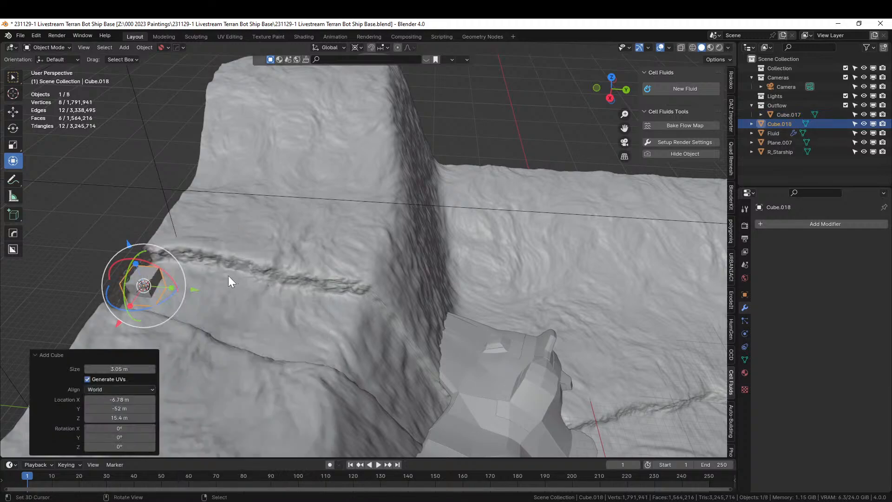
- Scale the cliff-top cube down to about 0.55 and raise it about 1.07 m along Z
key("KP_Decimal")
middle_click_drag(320, 262, 296, 263)
scroll(296, 263, "down", 8)
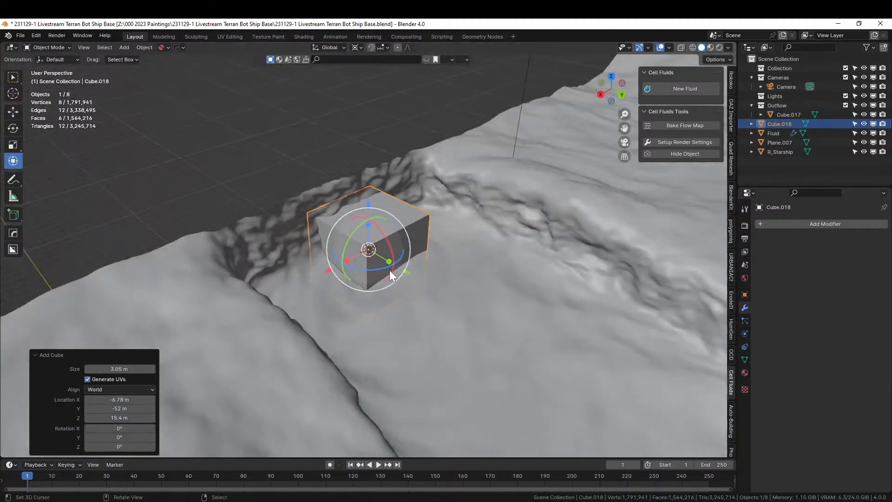
key("s")
left_click(388, 270)
key("g")
key("z")
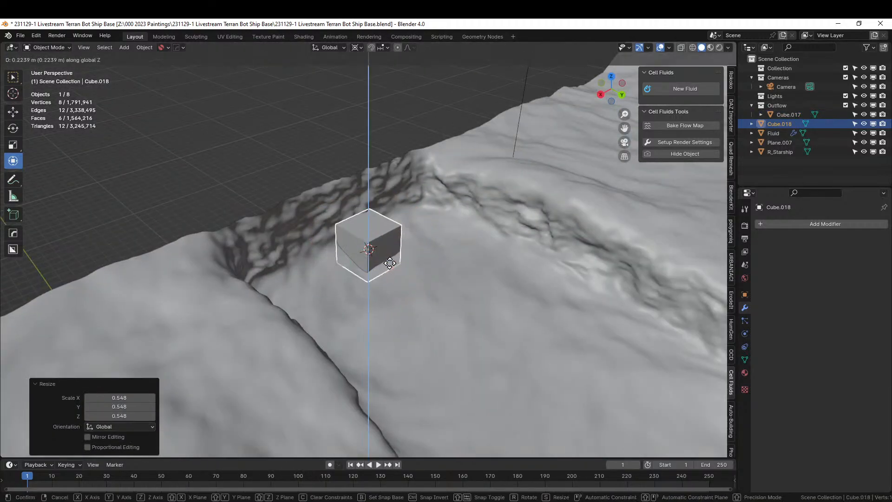
left_click(395, 244)
- Rotate the cliff-top cube about -5.4° around Y and flatten it along Z to about 0.5
middle_click_drag(395, 244, 481, 253)
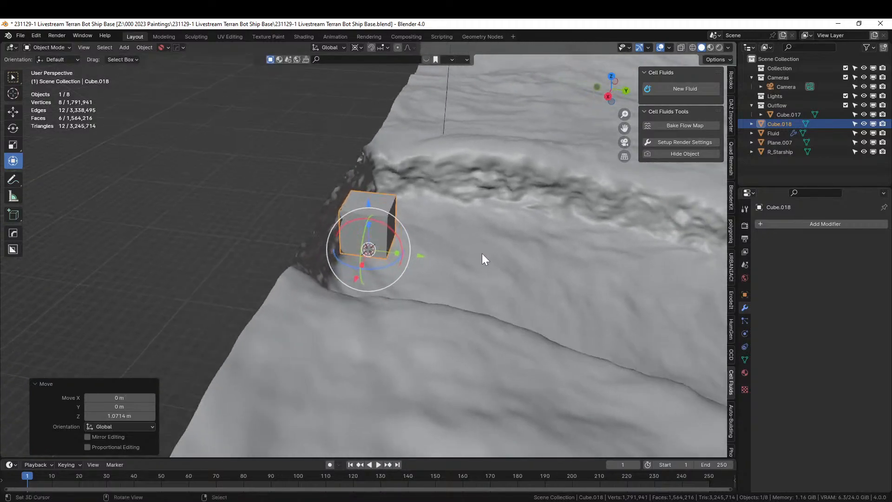
key("r")
key("y")
left_click(370, 227)
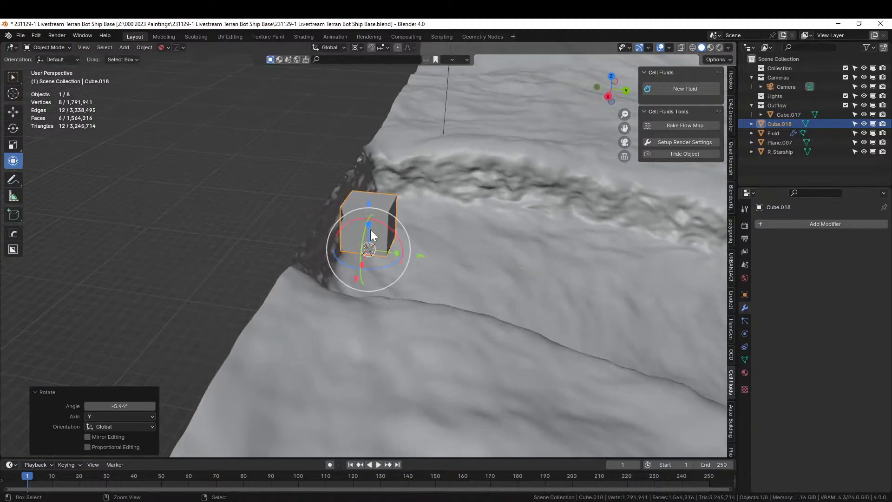
key("s")
key("z")
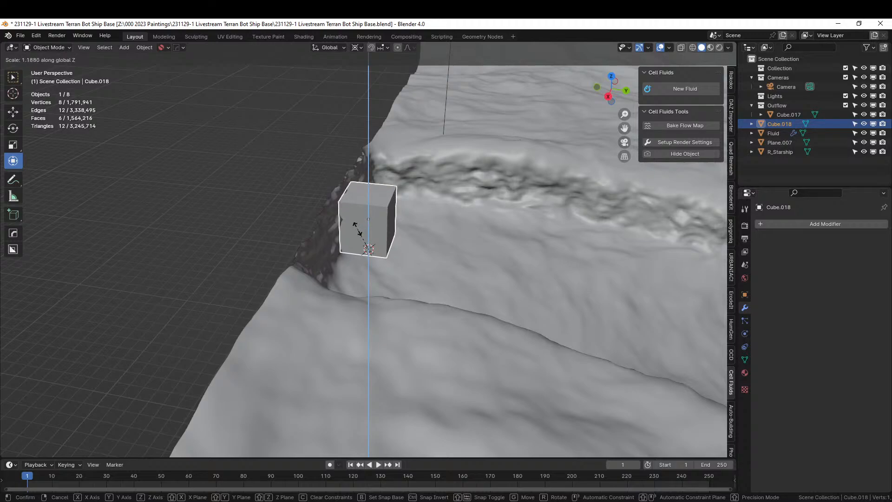
left_click(372, 242)
- Stretch the flattened cliff-top cube along X by about 5.7 so it spans the channel
middle_click_drag(372, 241, 342, 276)
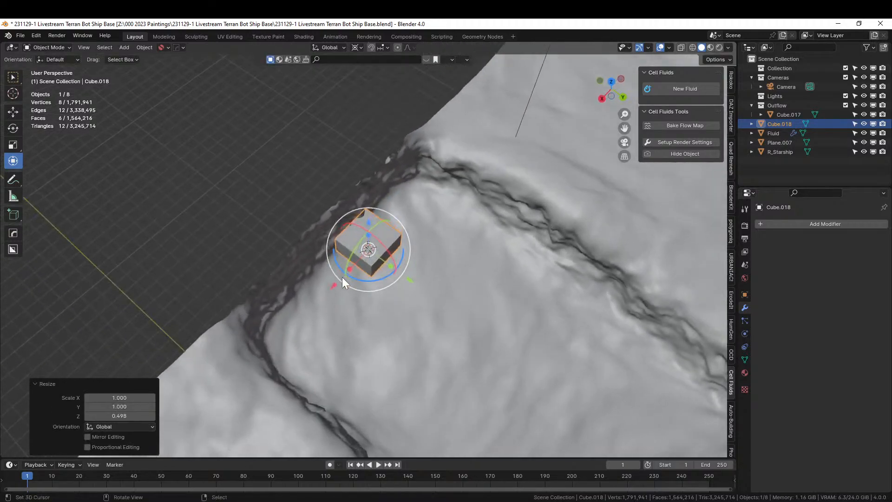
key("s")
key("x")
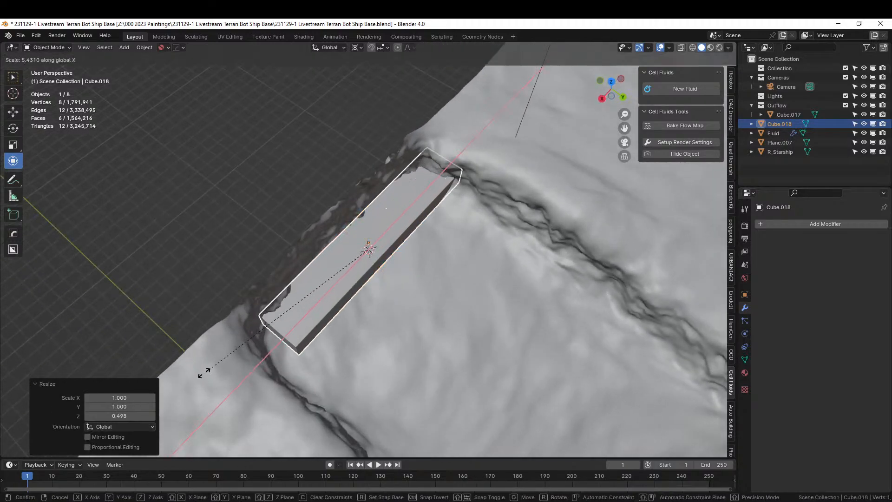
left_click(197, 377)
- From the top view, scale the cliff-top block to about 0.92 and move it about 0.9 m in X and 1.52 m in Y
middle_click_drag(292, 338, 357, 349)
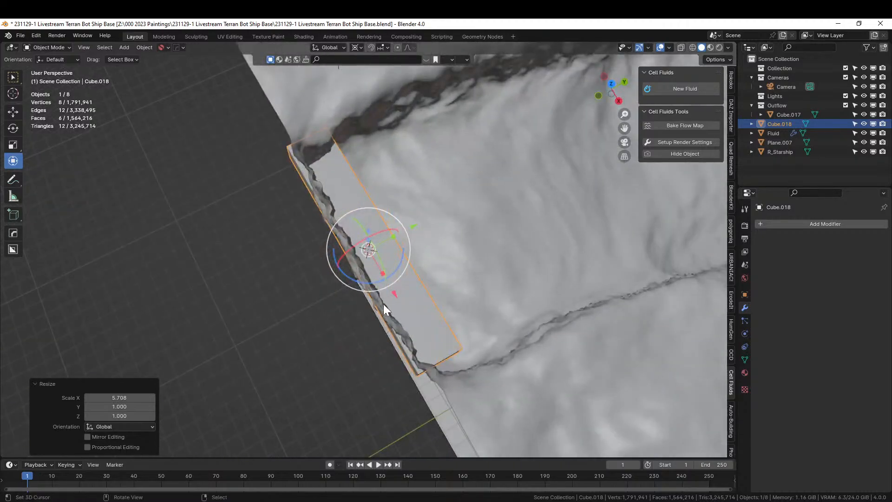
key("KP_7")
key("s")
left_click(473, 297)
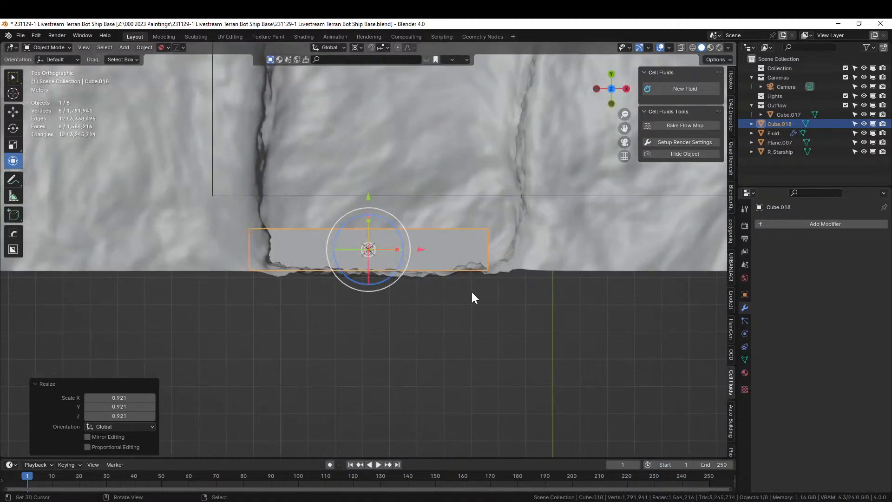
key("g")
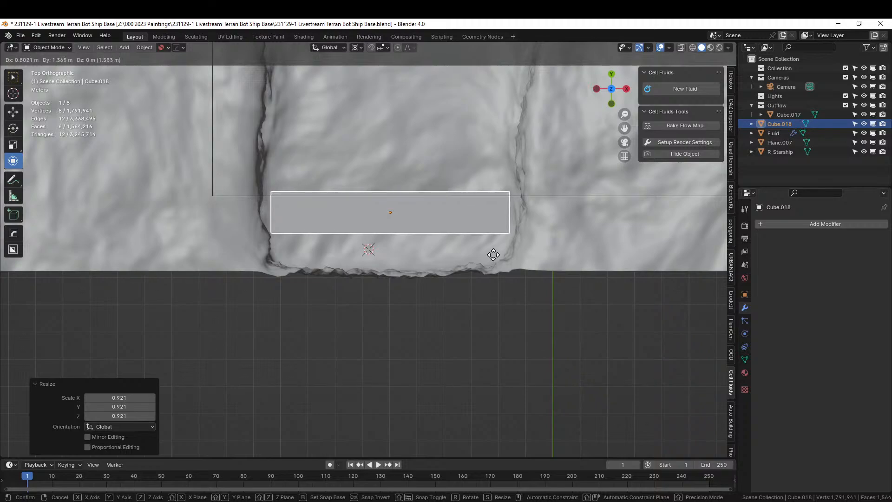
left_click(496, 249)
- Apply the cliff-top block's rotation and scale and move it into a new collection named Inflow
middle_click_drag(496, 250, 627, 198)
key("ctrl+a")
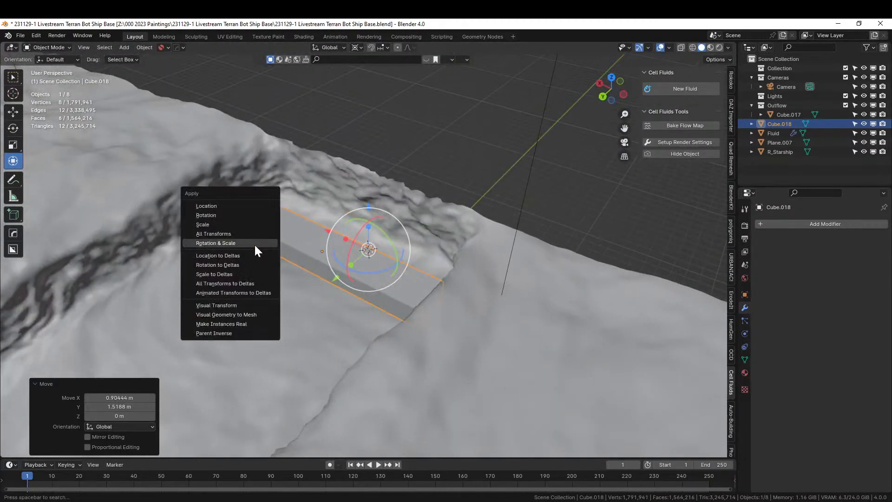
left_click(252, 244)
key("m")
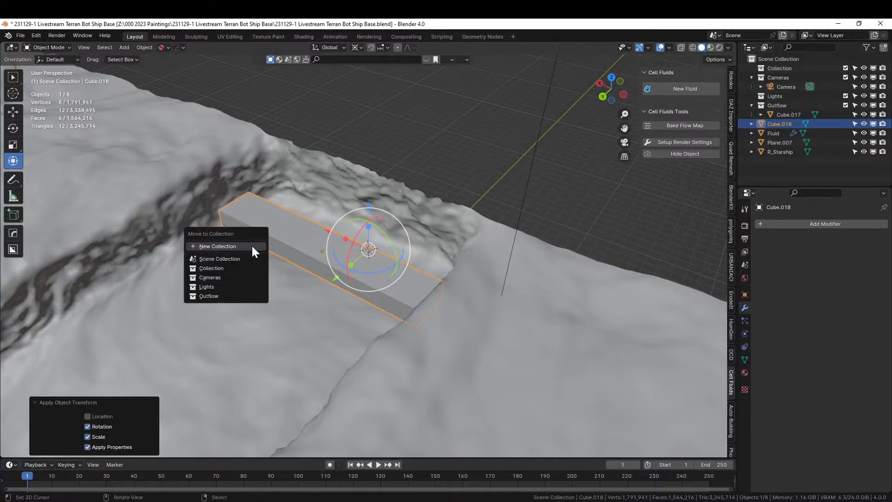
left_click(251, 246)
type("Inflow")
key("Return")
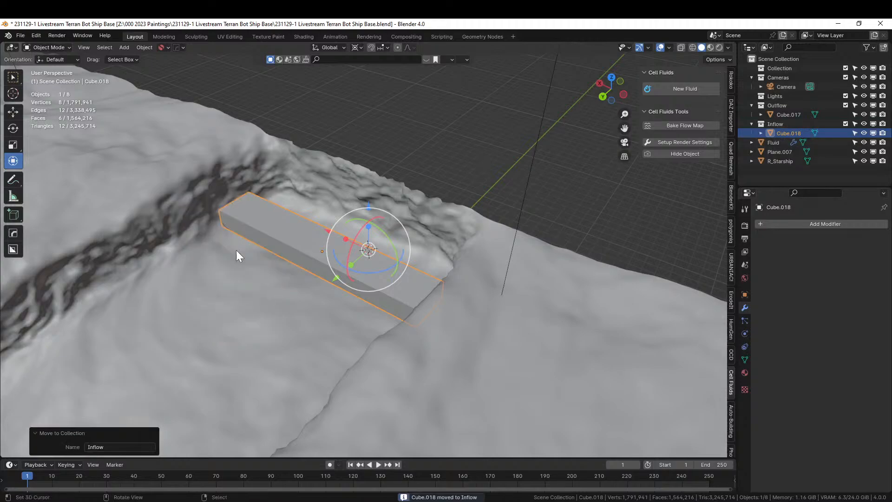
- Move the terrain plane and the starship together into a new collection named Ground
left_click(113, 185)
scroll(599, 115, "down", 2)
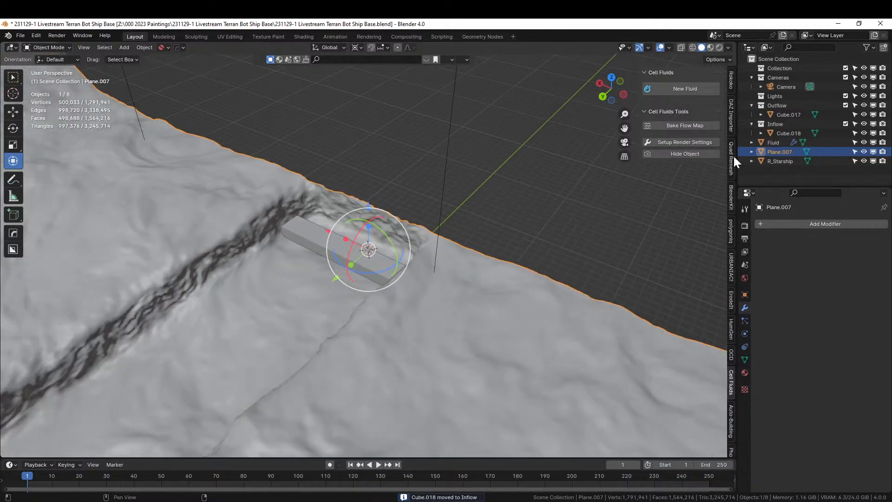
left_click(792, 161, "ctrl")
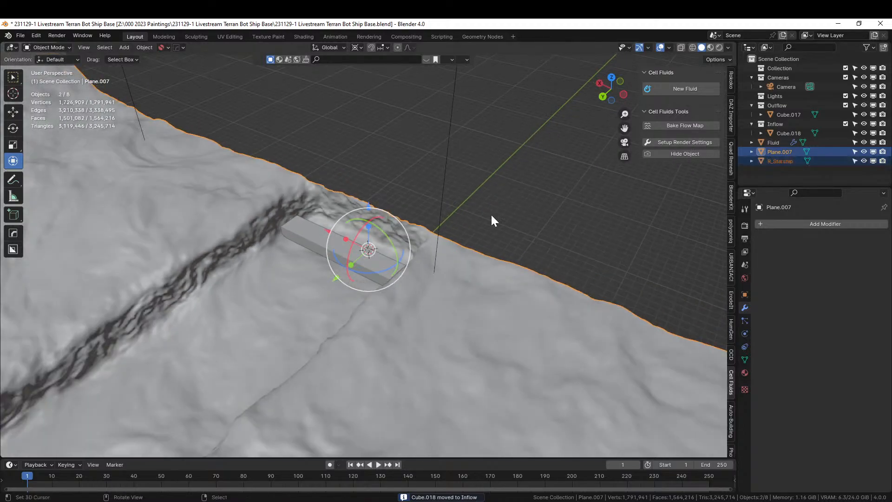
key("m")
left_click(291, 239)
type("Groun")
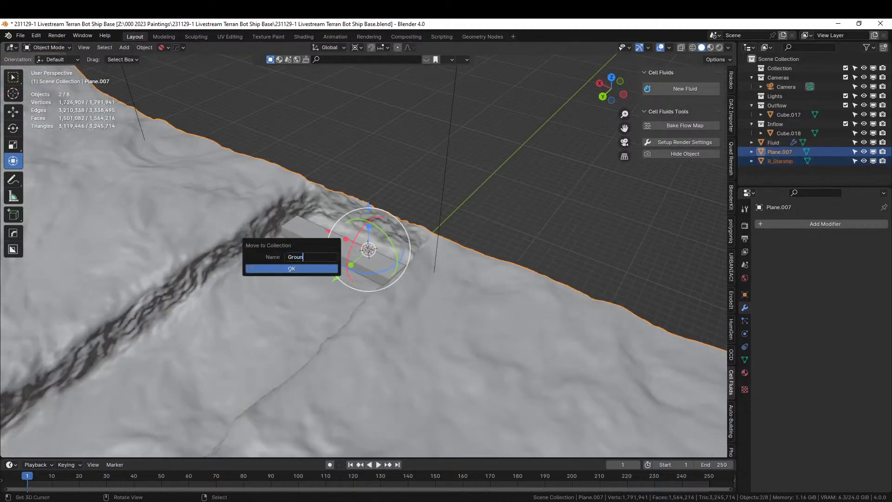
type("d")
key("Return")
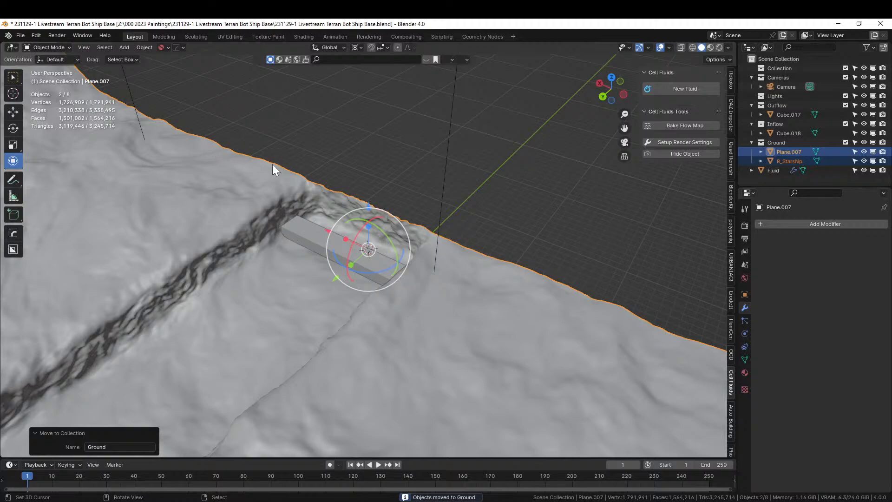
- On the Cell Fluids domain, assign the Inflow, Outflow and Ground collections to their matching slots
scroll(439, 200, "down", 10)
middle_click_drag(423, 208, 450, 202)
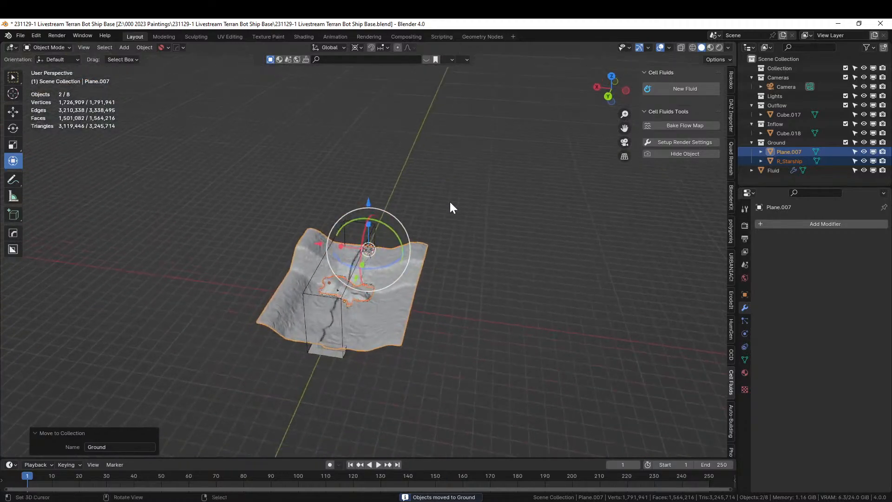
scroll(366, 283, "up", 5)
left_click(337, 291)
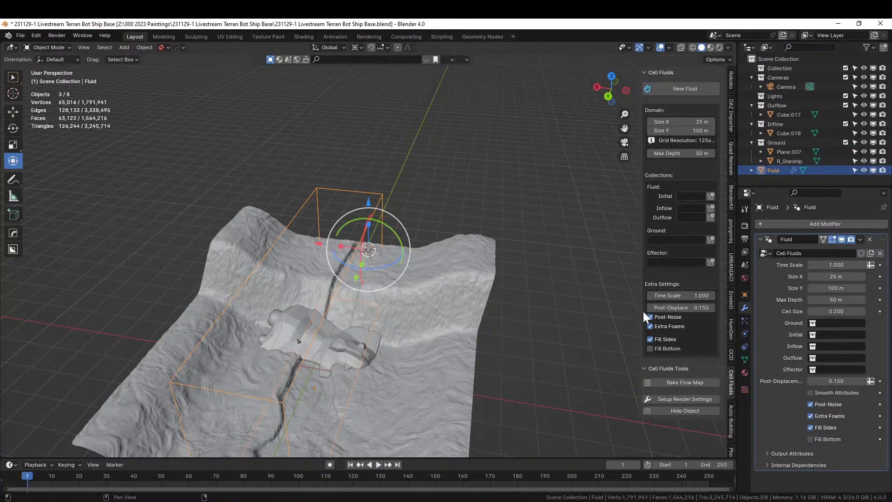
left_click(689, 207)
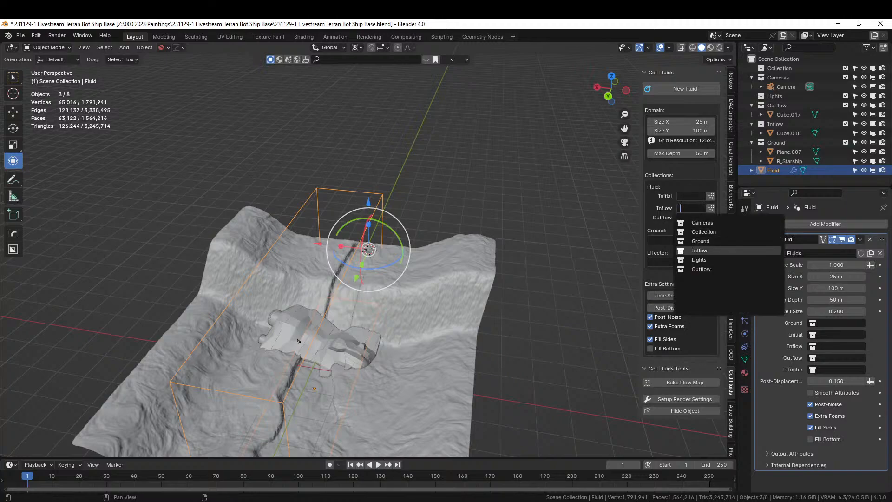
left_click(702, 250)
left_click(692, 216)
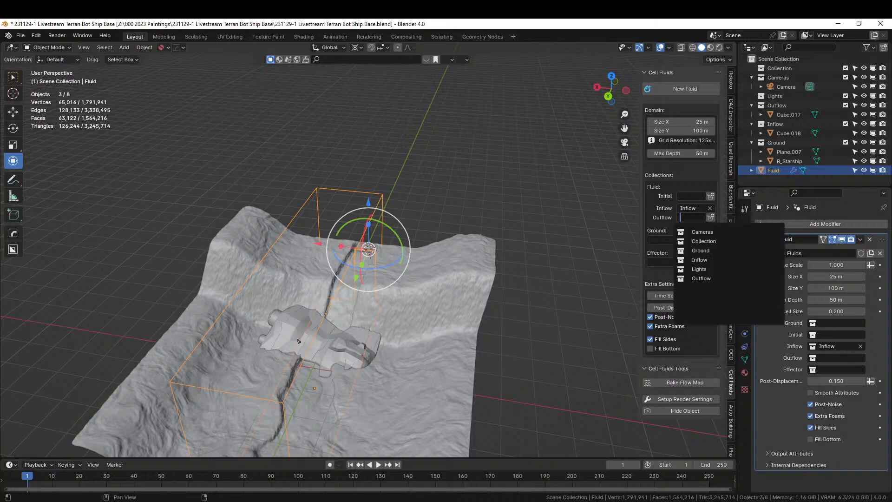
left_click(702, 279)
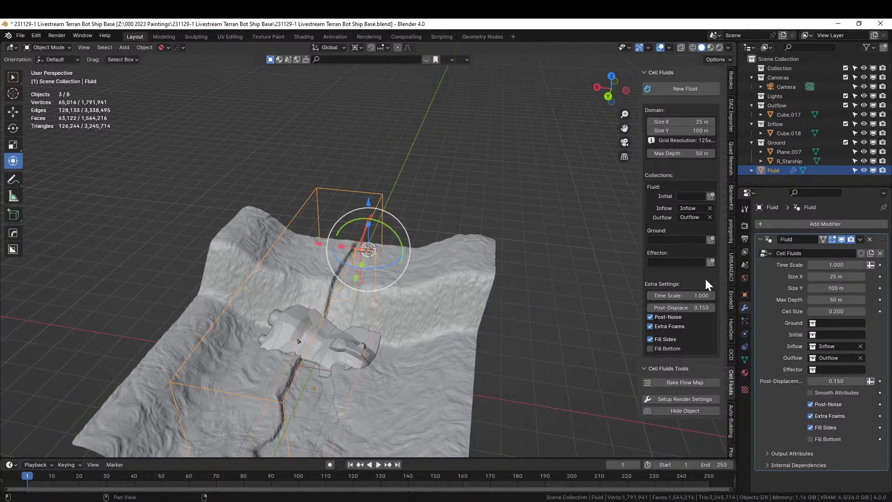
left_click(665, 240)
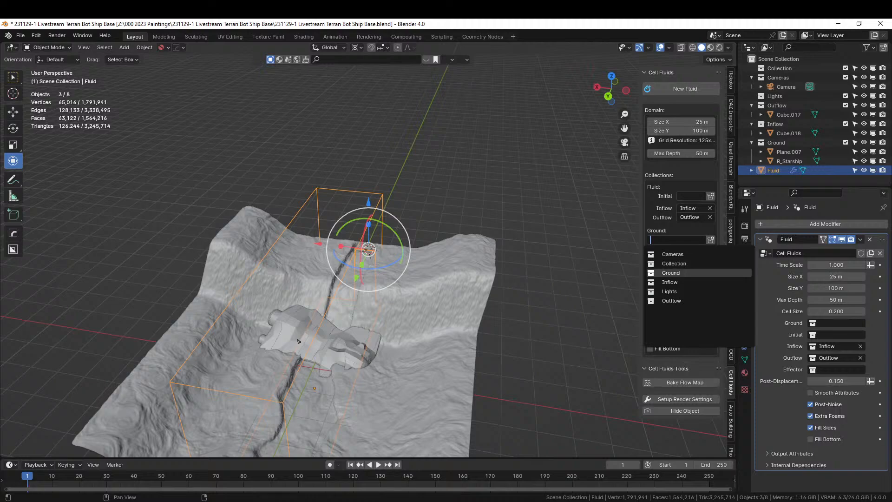
left_click(655, 272)
- Play the fluid simulation to check the flow down the cliff-top channel, then stop playback
middle_click_drag(599, 271, 470, 411)
scroll(482, 275, "up", 6)
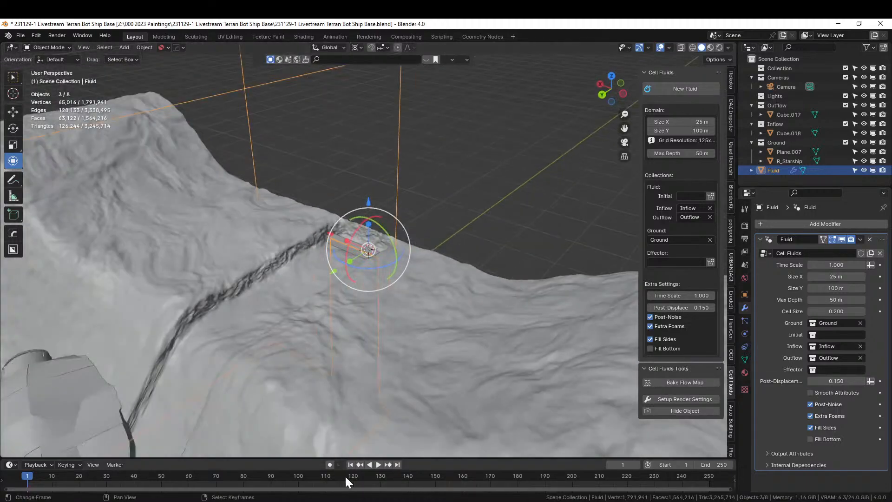
left_click(379, 464)
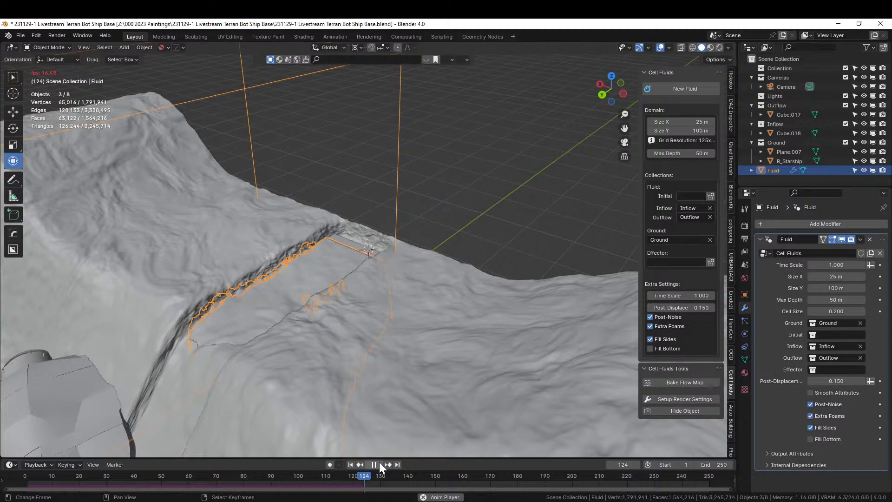
scroll(317, 387, "down", 5)
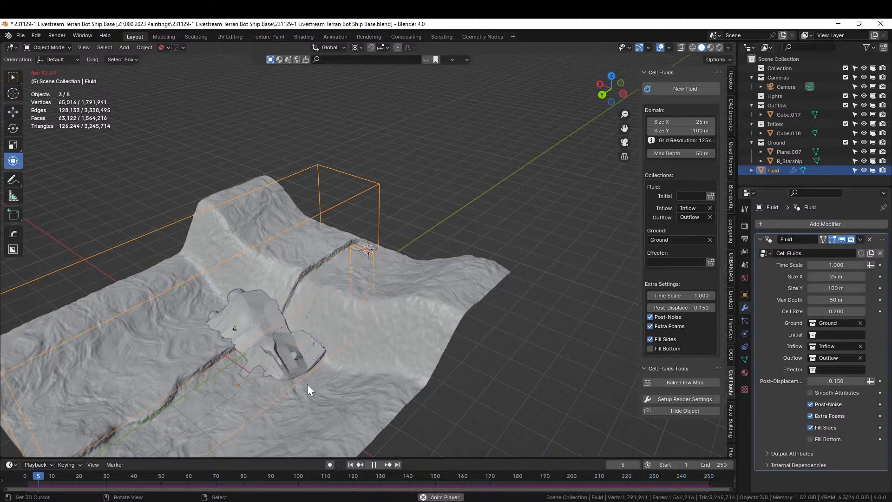
left_click(374, 465)
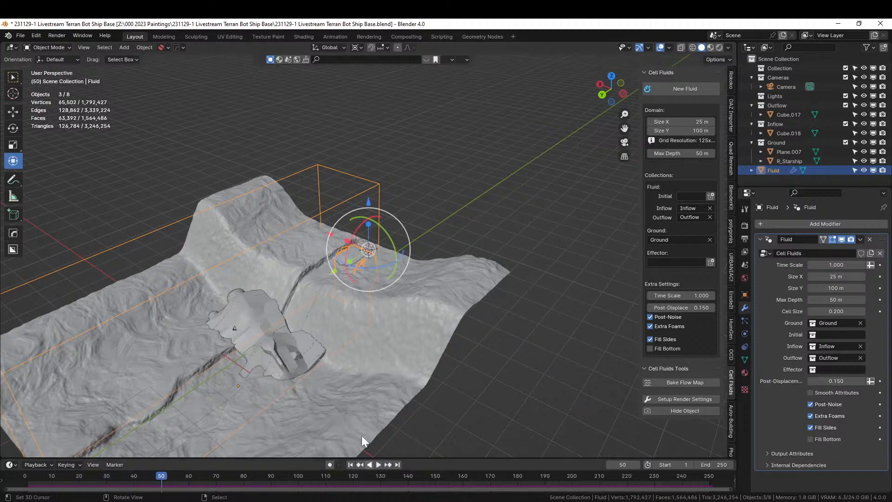
- Set the animation's end frame to 1000
middle_click_drag(325, 395, 325, 353)
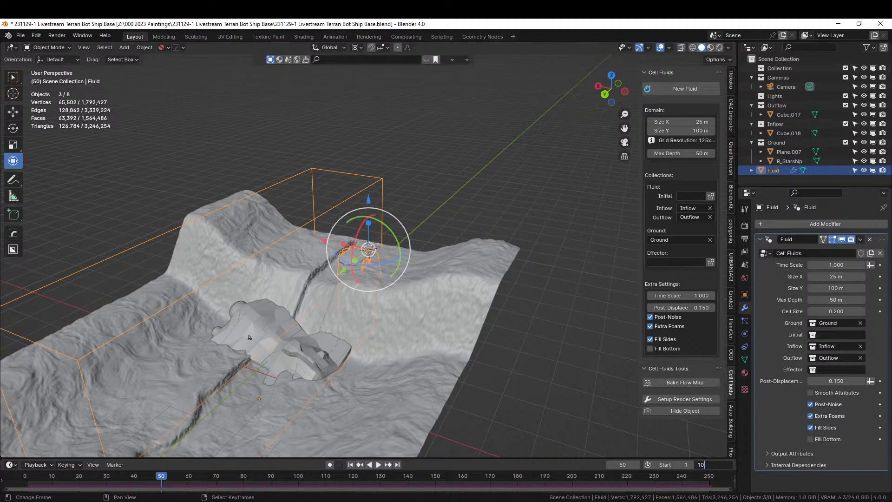
key("Return")
scroll(402, 406, "up", 6)
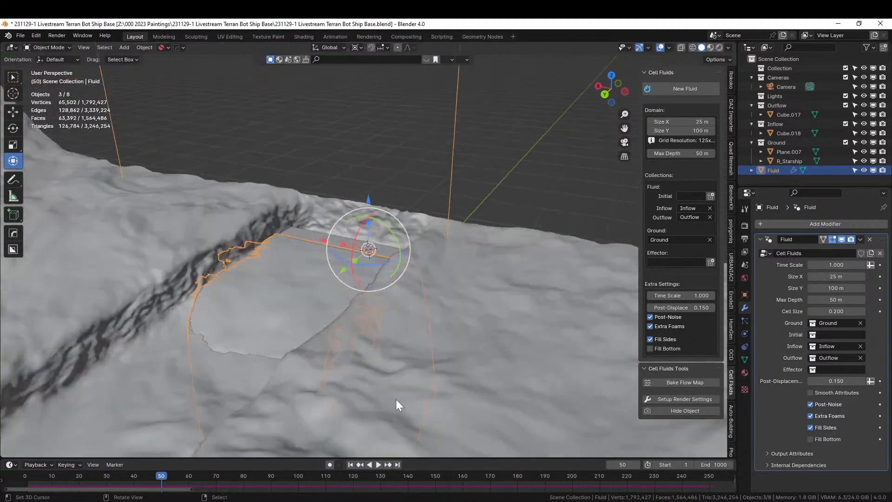
- Add a 3.05 m cube on the terrain channel between the inflow block and the cliff edge
middle_click_drag(345, 298, 298, 316)
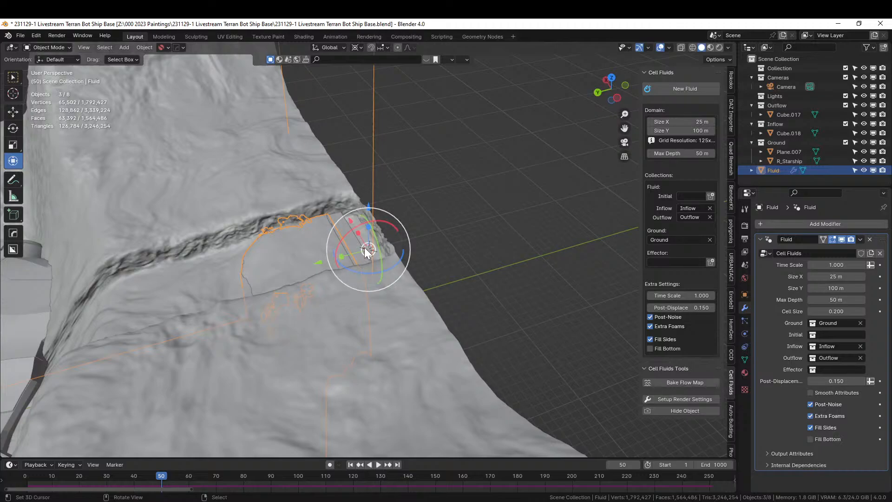
middle_click_drag(314, 263, 506, 250)
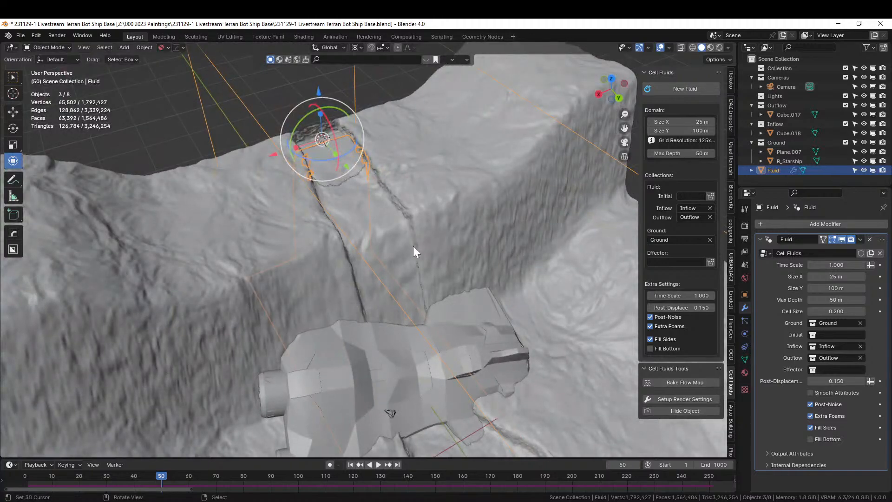
middle_click_drag(414, 247, 369, 236)
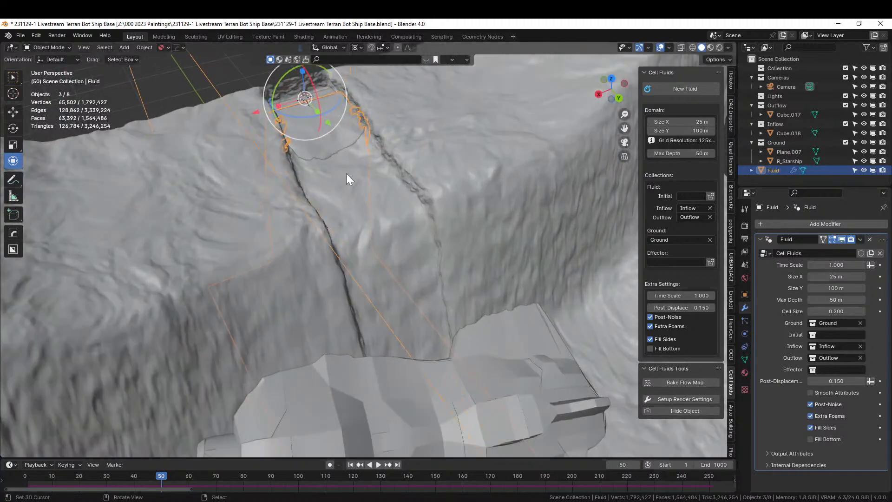
middle_click_drag(381, 215, 441, 242)
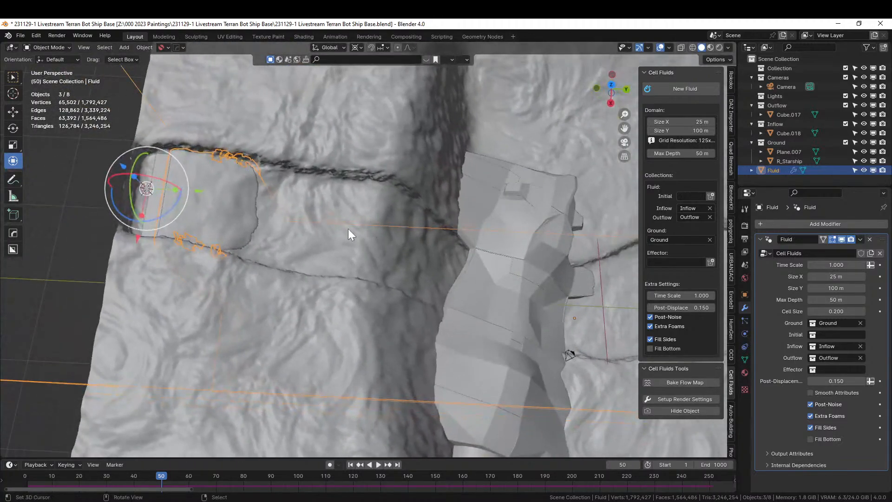
left_click(306, 222)
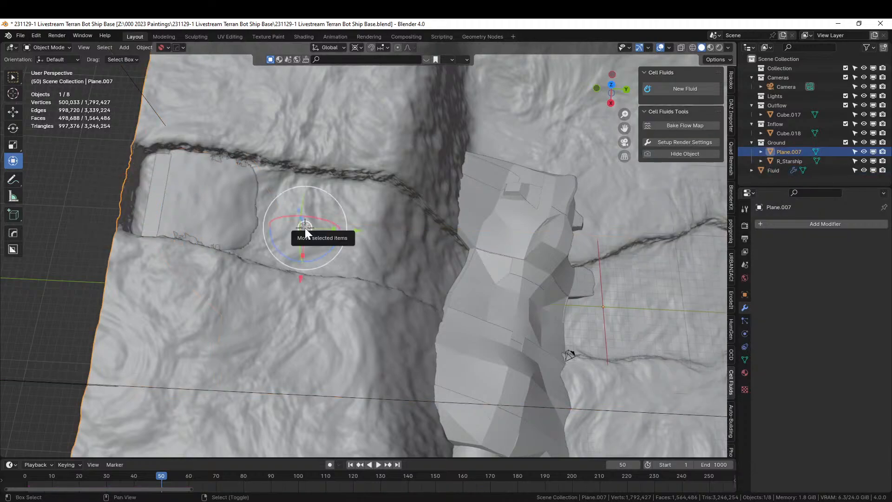
key("shift+a")
mouse_move(280, 227)
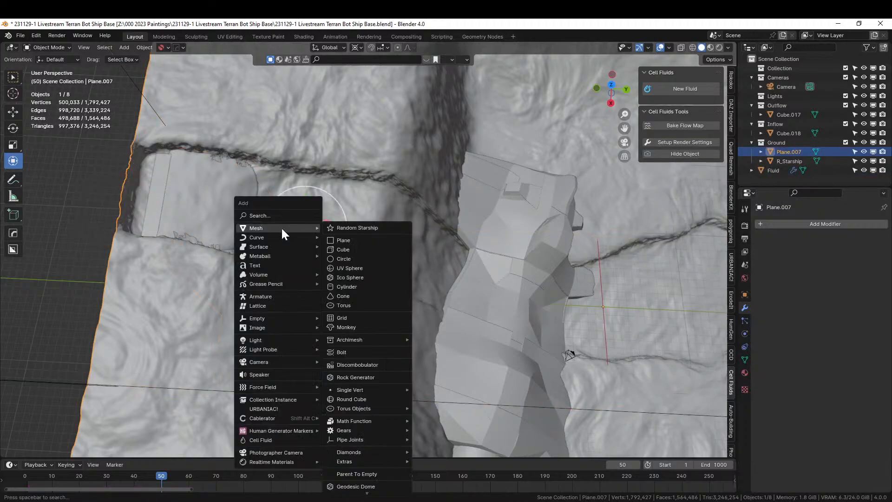
left_click(369, 251)
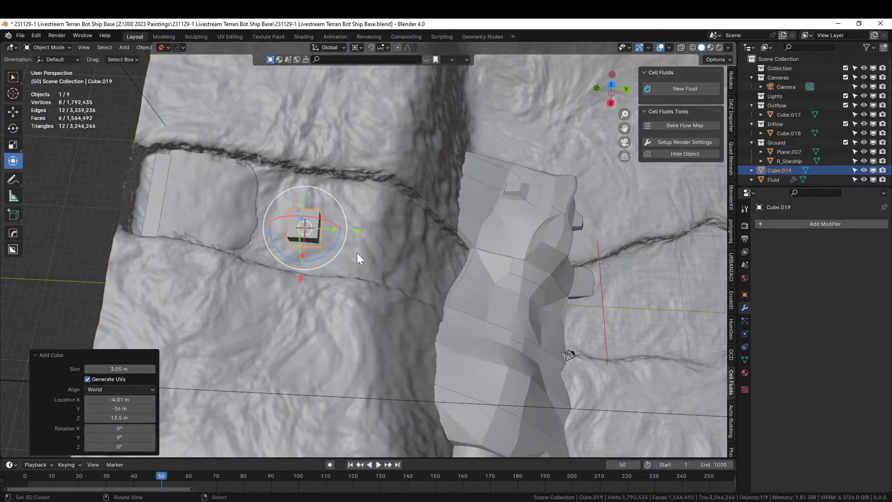
- Scale the new channel cube by about 3.06 along X and 4.26 along Y to fill the upper channel
key("s")
key("x")
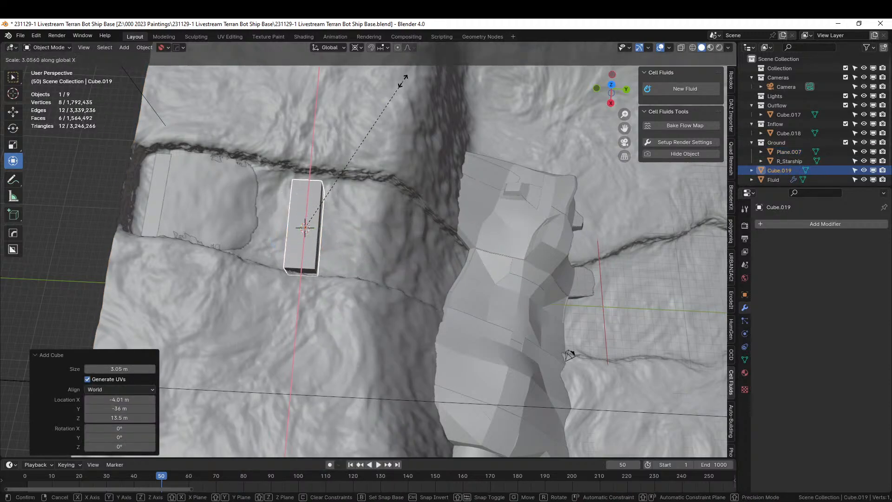
left_click(403, 80)
key("s")
key("y")
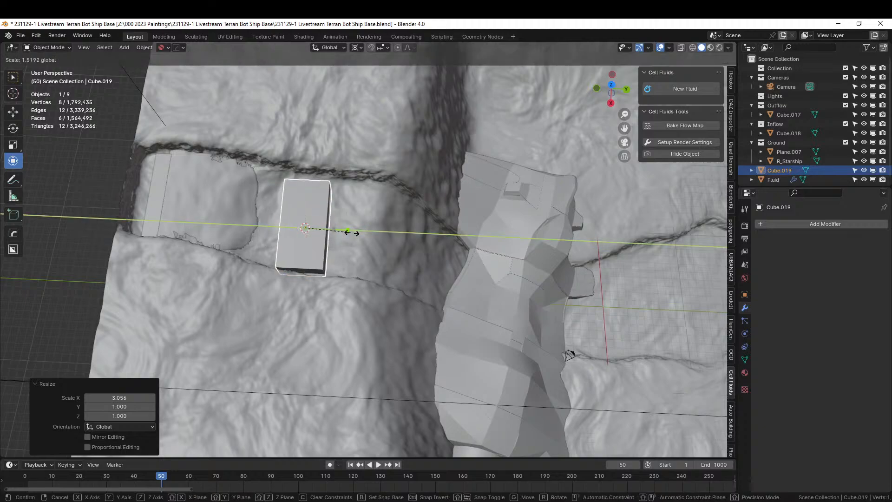
left_click(419, 258)
- From the top view, reposition the channel block and rotate it about 4° around Z to align with the channel
key("KP_7")
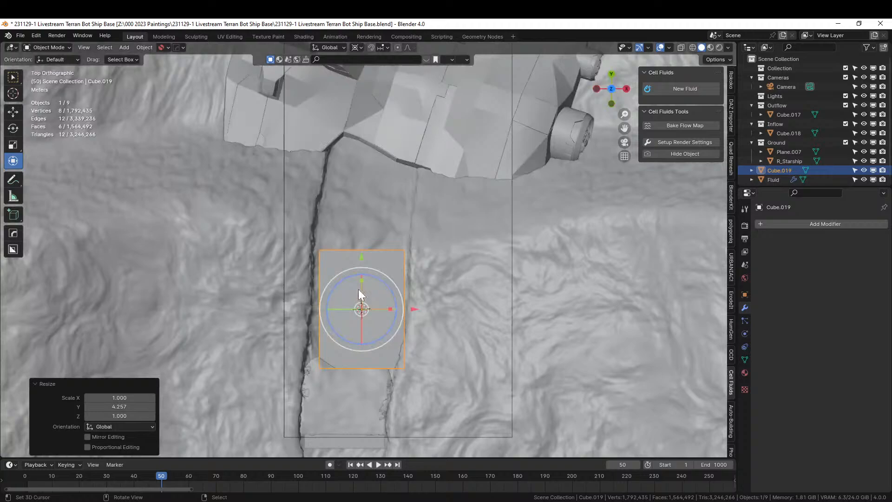
key("g")
left_click(419, 372)
key("r")
left_click(416, 377)
key("g")
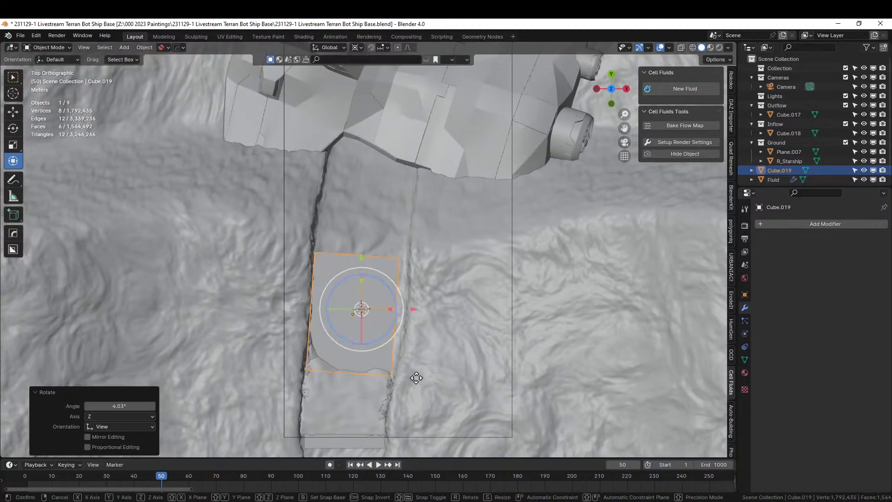
left_click(420, 380)
- Raise the channel block about 3.21 m along Z
middle_click_drag(419, 380, 318, 337)
key("g")
key("z")
left_click(390, 279)
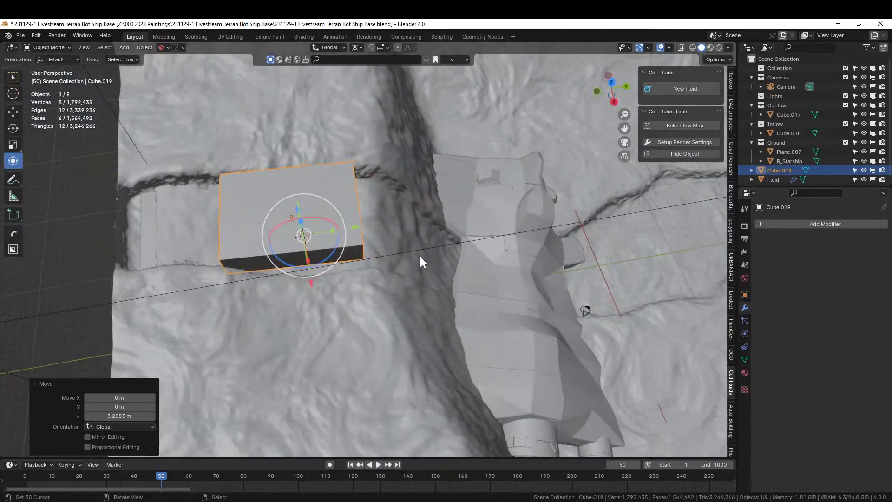
- Move the channel block into a new collection named Initial and assign that collection as the domain's initial fluid
key("m")
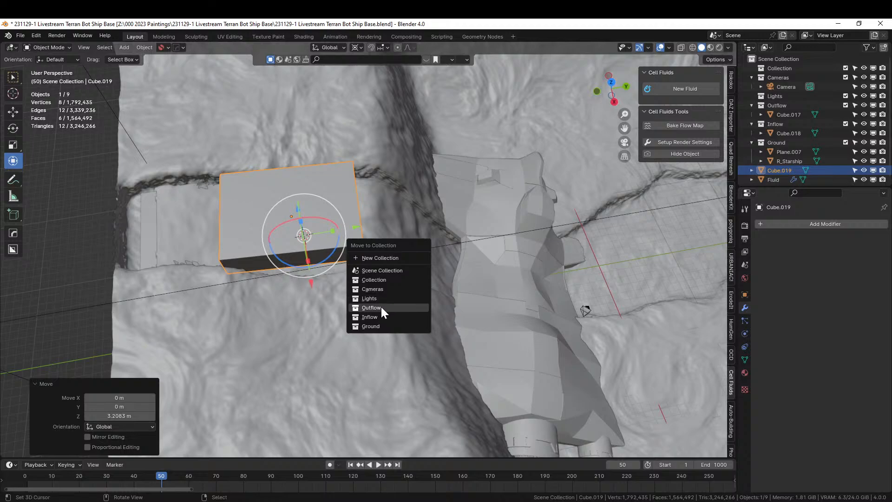
left_click(385, 259)
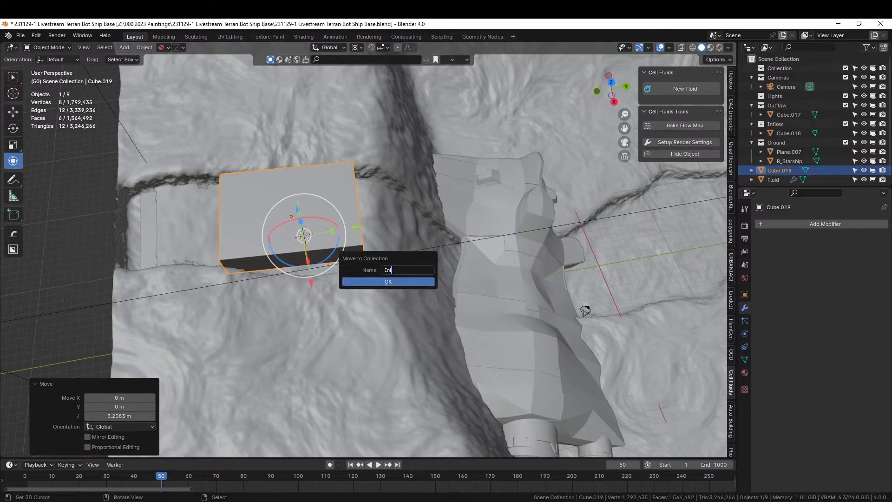
key("Return")
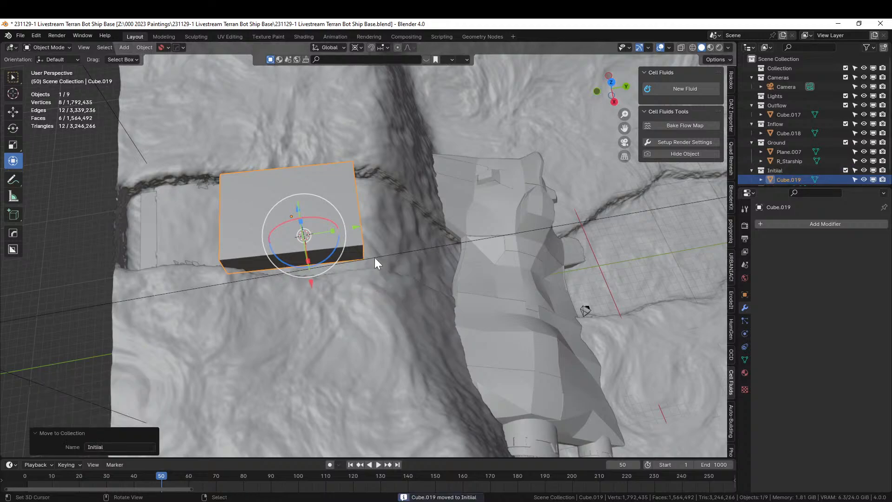
right_click(374, 258)
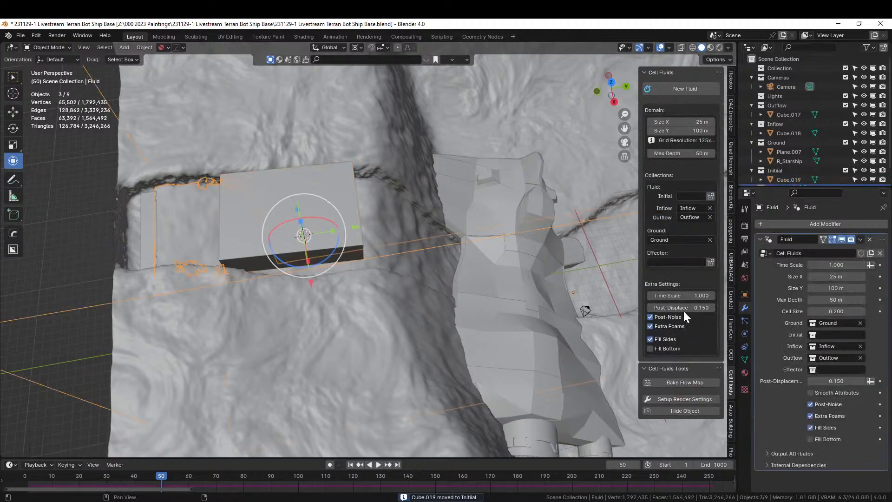
left_click(691, 196)
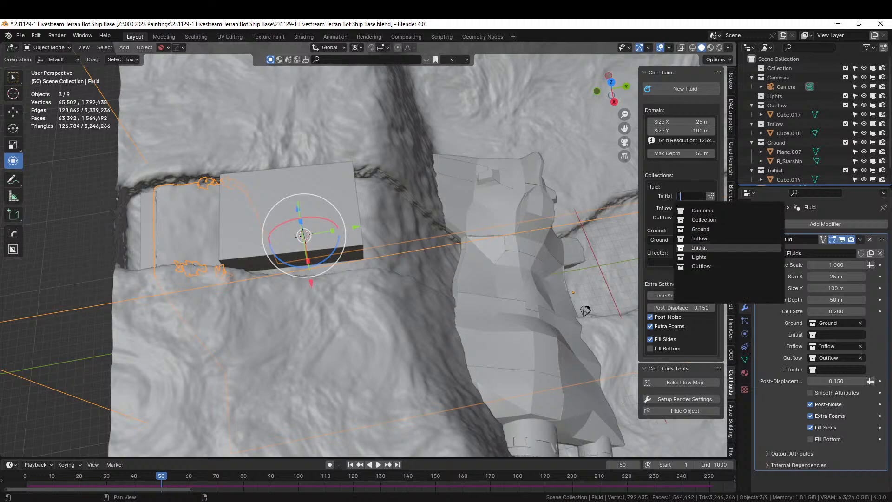
left_click(705, 246)
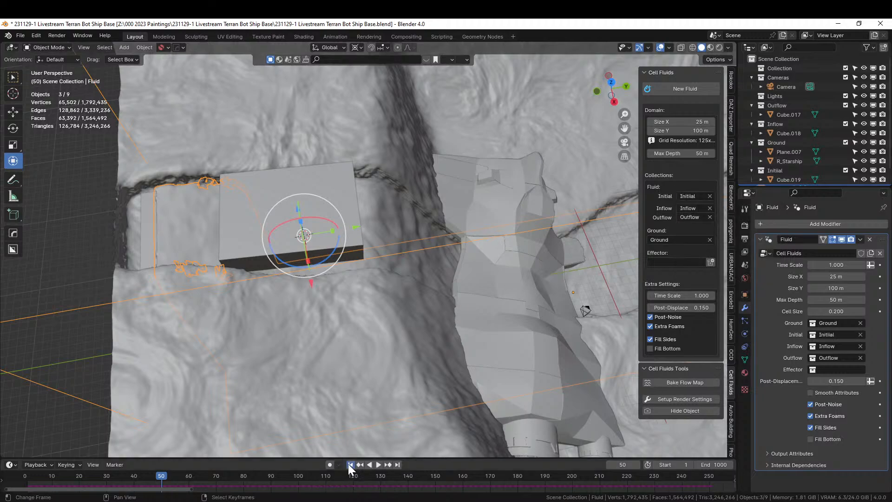
- Play the simulation from the first frame and inspect the fluid flowing over the cliff and starship from the side
scroll(297, 314, "down", 5)
middle_click_drag(248, 307, 232, 253)
left_click(380, 464)
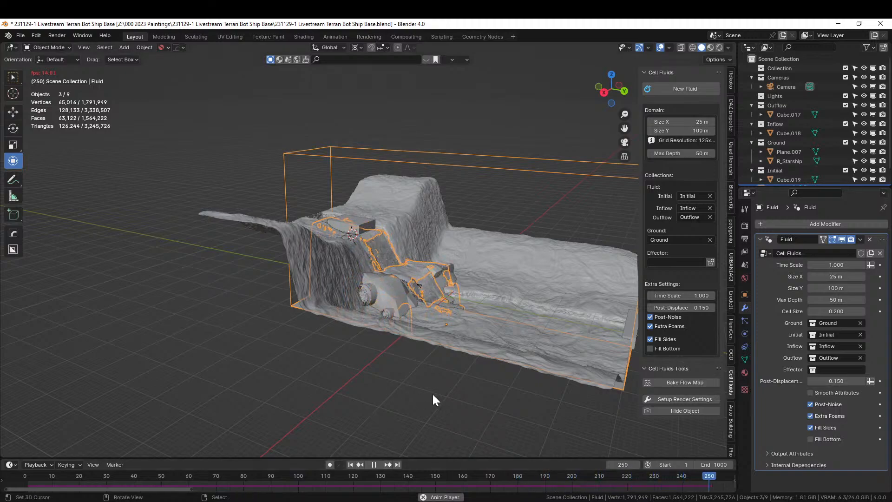
- Exclude the Inflow and Initial collections from the view layer while the simulation plays, and stop playback at frame 760
middle_click_drag(531, 390, 397, 395)
scroll(444, 402, "up", 4)
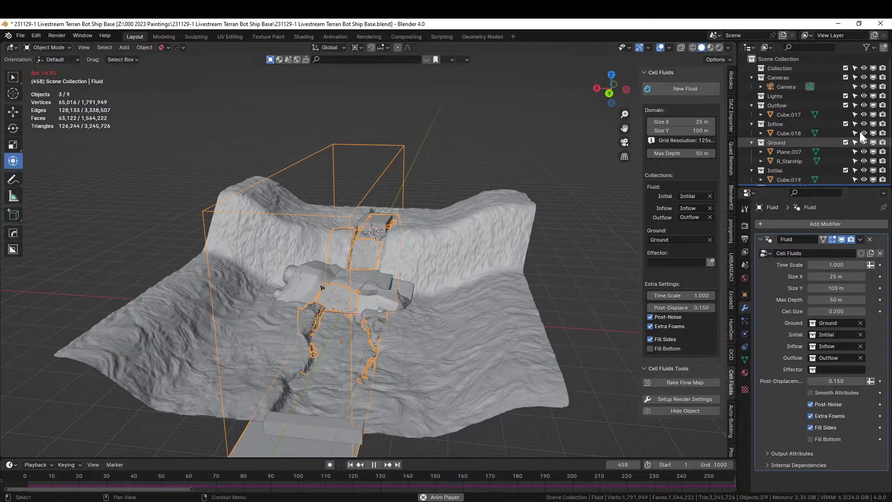
left_click(845, 123)
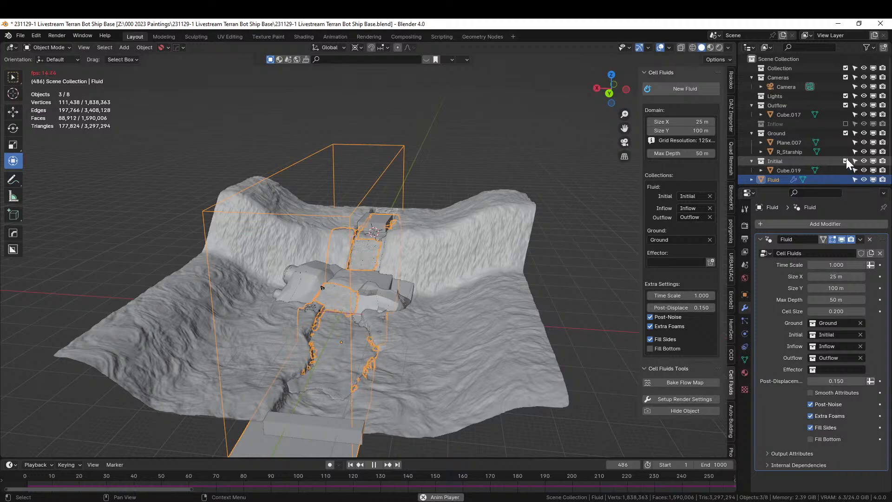
left_click(845, 159)
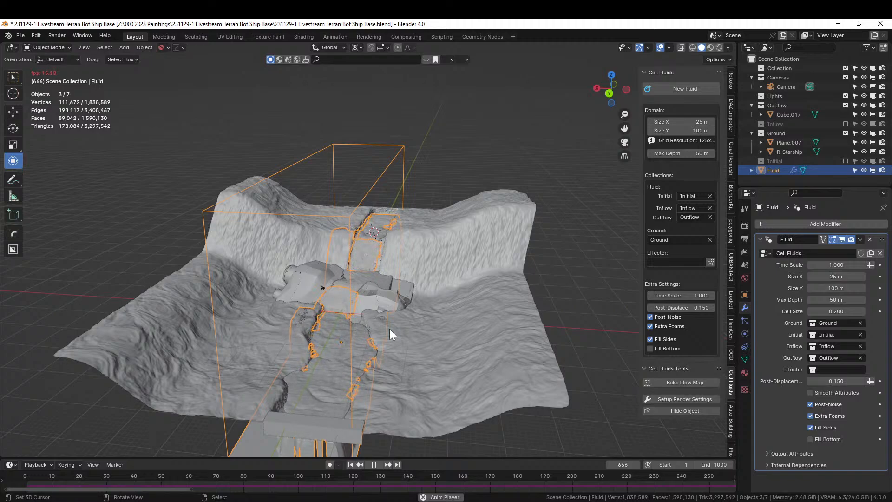
left_click(425, 341)
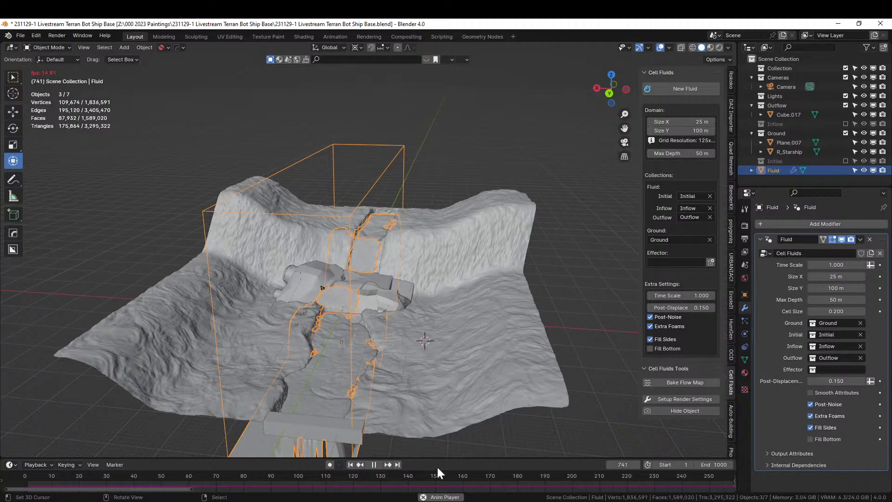
left_click(374, 464)
- Inspect the paused fluid around the starship, cliff and river channel from several angles, using rendered shading
middle_click_drag(377, 391, 404, 332)
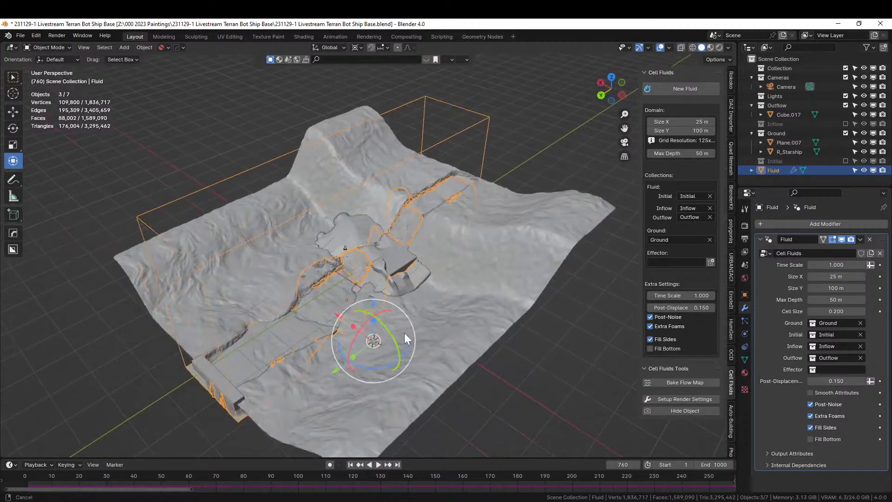
scroll(404, 333, "up", 4)
middle_click_drag(270, 290, 413, 320, "shift")
middle_click_drag(307, 318, 422, 219, "shift")
scroll(392, 247, "up", 4)
middle_click_drag(392, 247, 403, 321)
scroll(366, 268, "down", 4)
scroll(454, 349, "up", 3)
key("ctrl+s")
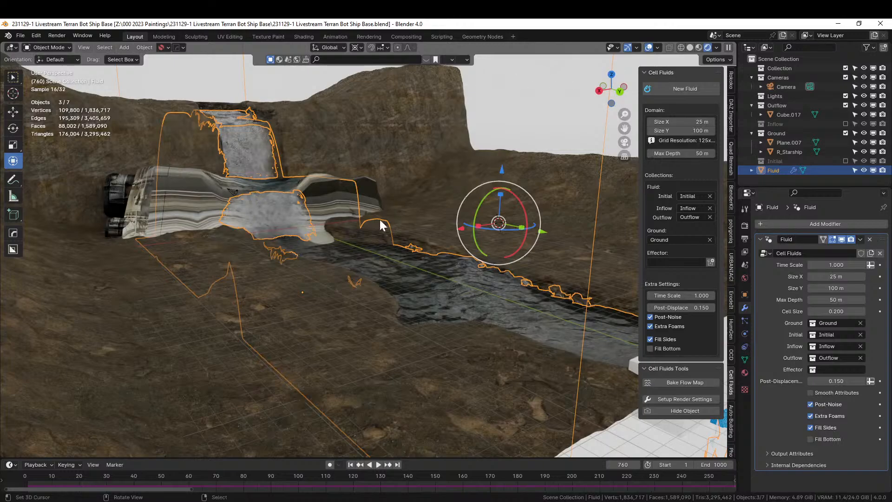
middle_click_drag(380, 224, 321, 217)
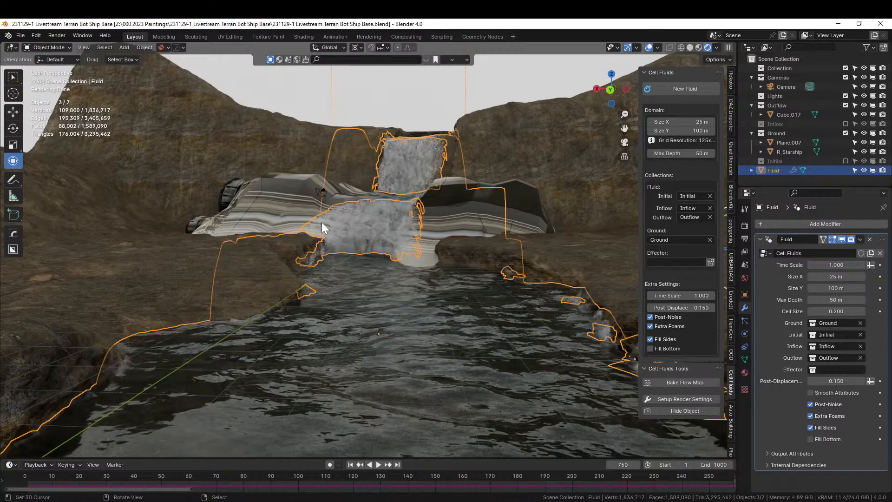
middle_click_drag(284, 250, 382, 276)
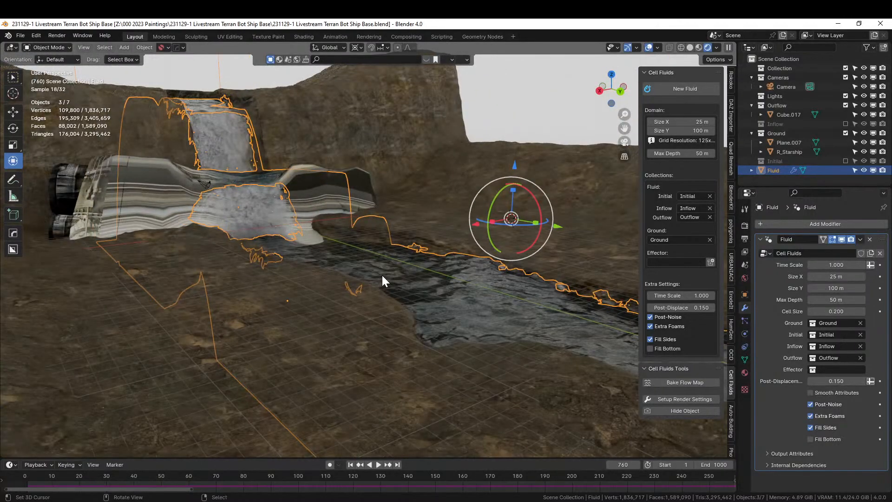
- Apply the Cell Fluids modifier on the Fluid object and exclude the Outflow collection from the view layer
scroll(383, 278, "down", 2)
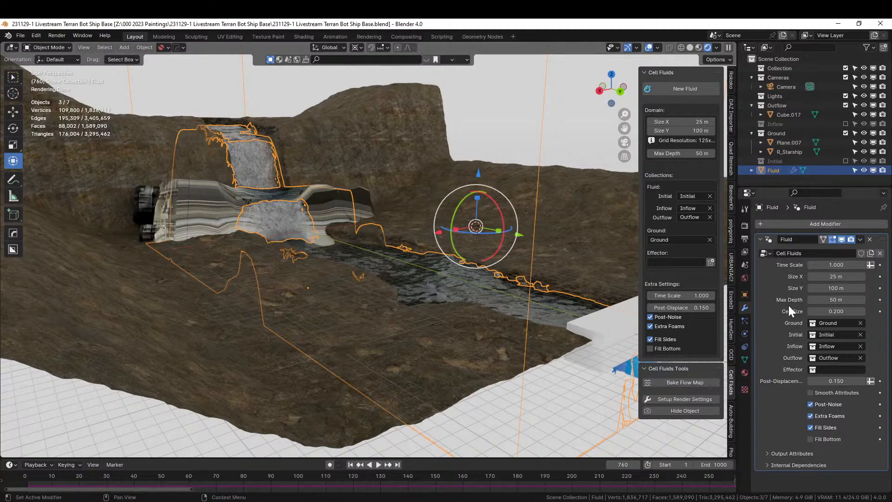
key("ctrl+a")
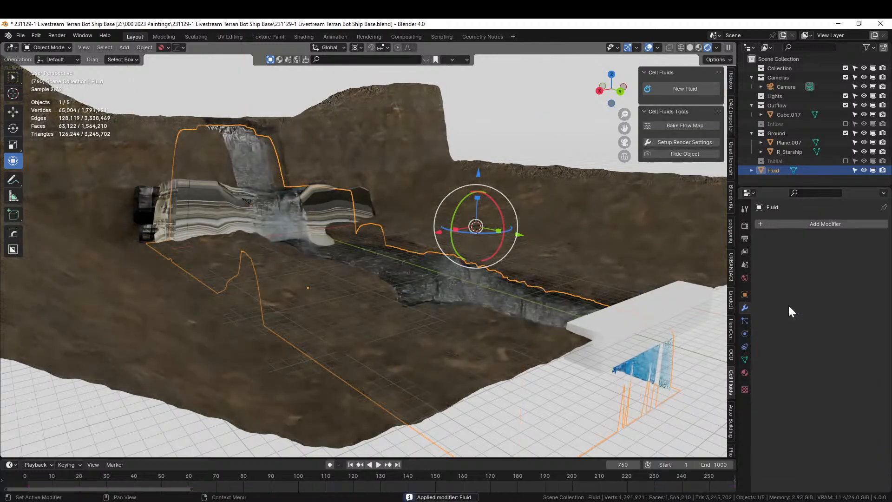
scroll(552, 288, "down", 3)
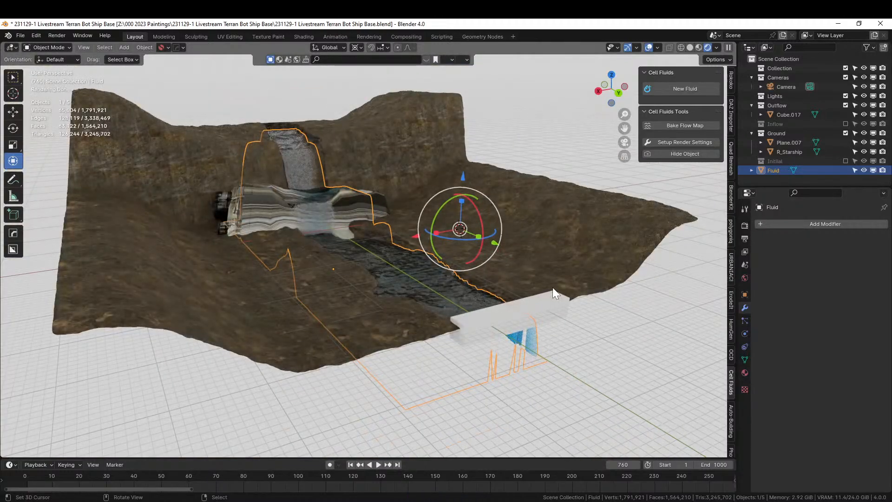
scroll(553, 287, "up", 3)
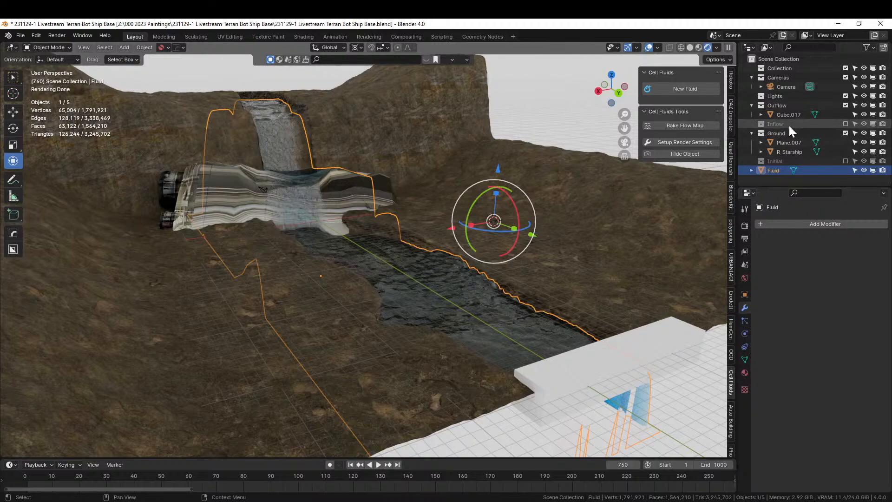
left_click(846, 105)
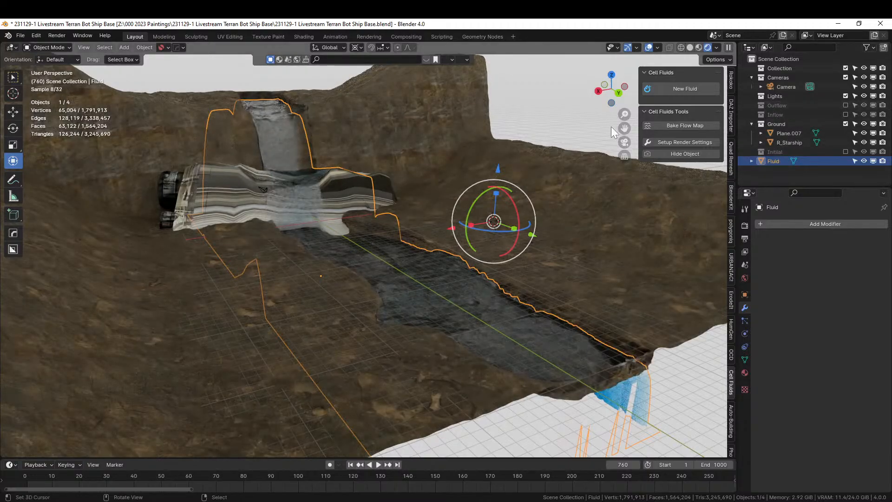
- Snap the 3D cursor to the world origin
mouse_move(611, 126)
middle_mouse_down()
mouse_move(587, 134)
mouse_move(604, 140)
middle_mouse_up()
scroll(385, 208, "down", 4)
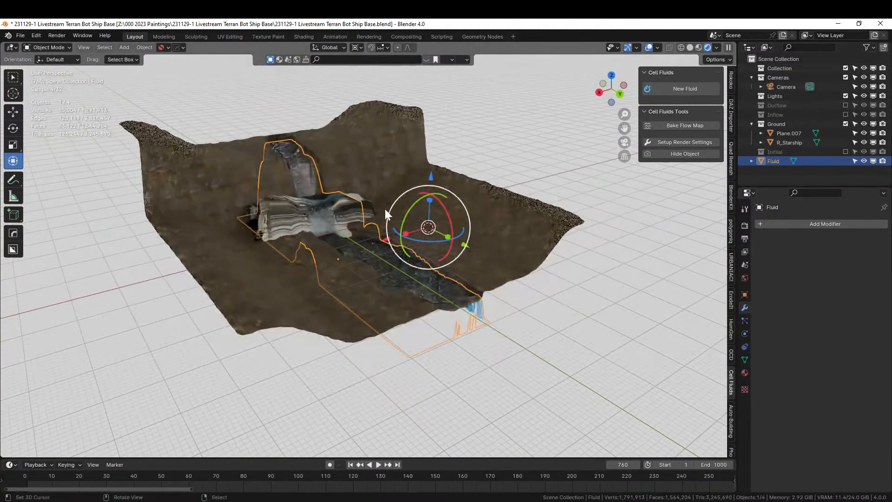
key("shift+s")
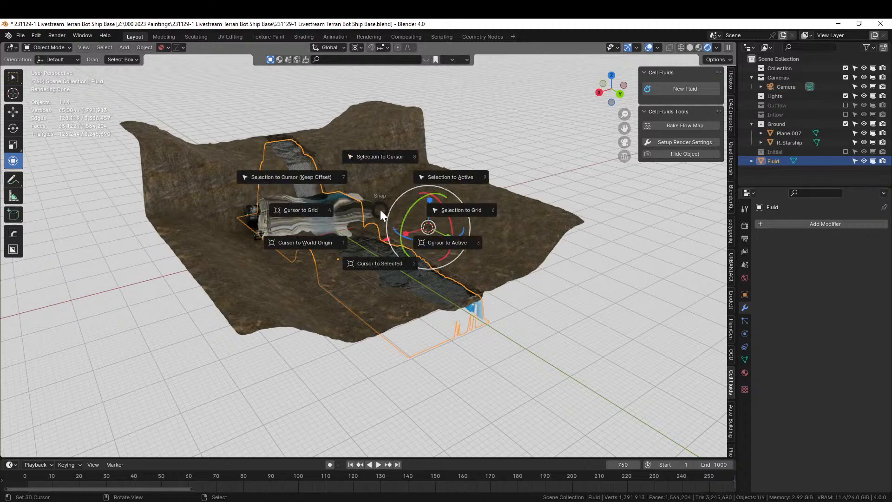
key("2")
key("shift+s")
key("1")
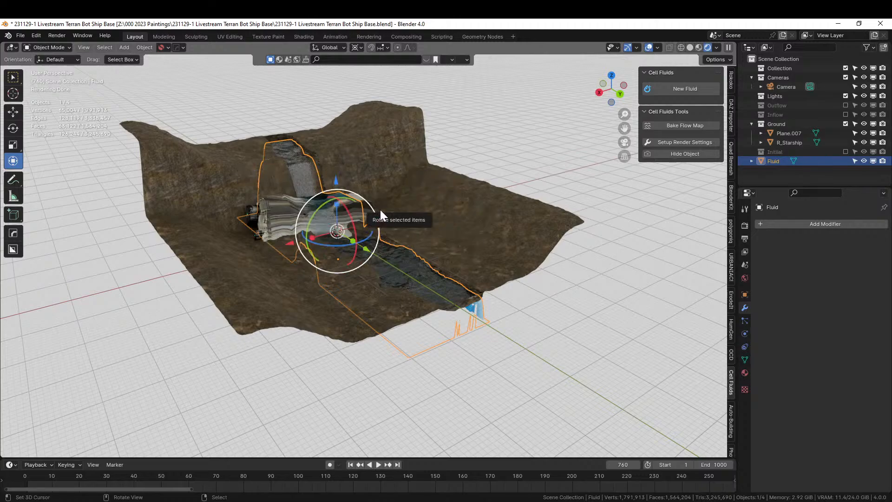
- Scale all objects in the scene by a factor of 10 and apply their rotation and scale
key("a")
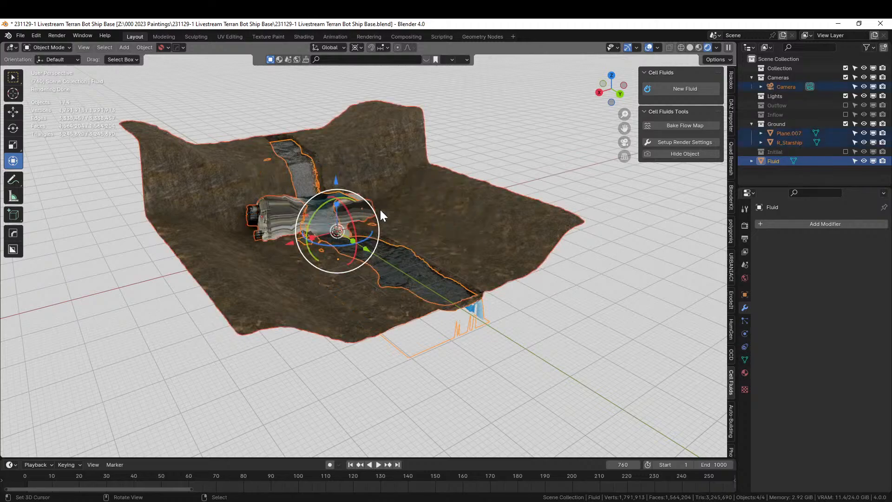
type("s10")
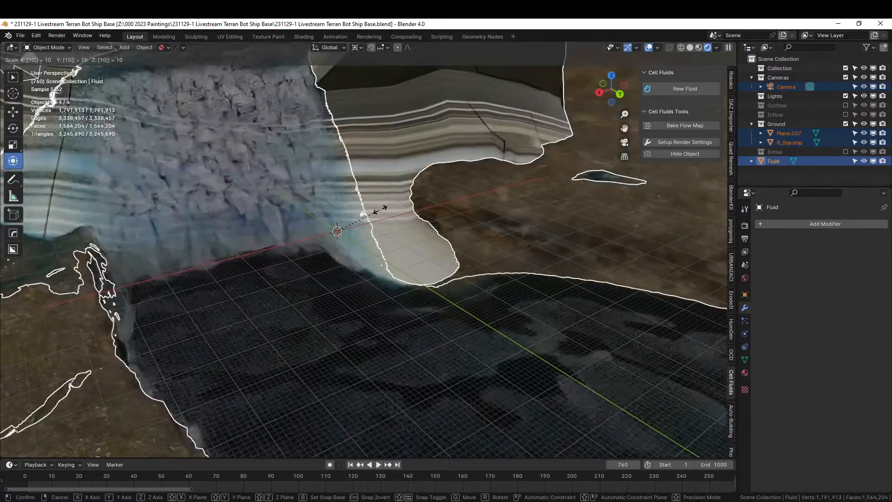
key("Return")
scroll(400, 204, "down", 4)
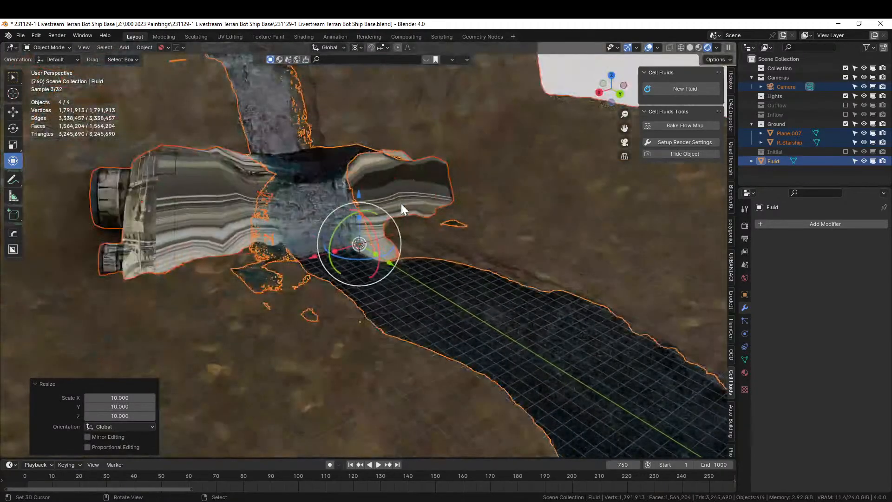
scroll(401, 207, "down", 2)
key("ctrl+a")
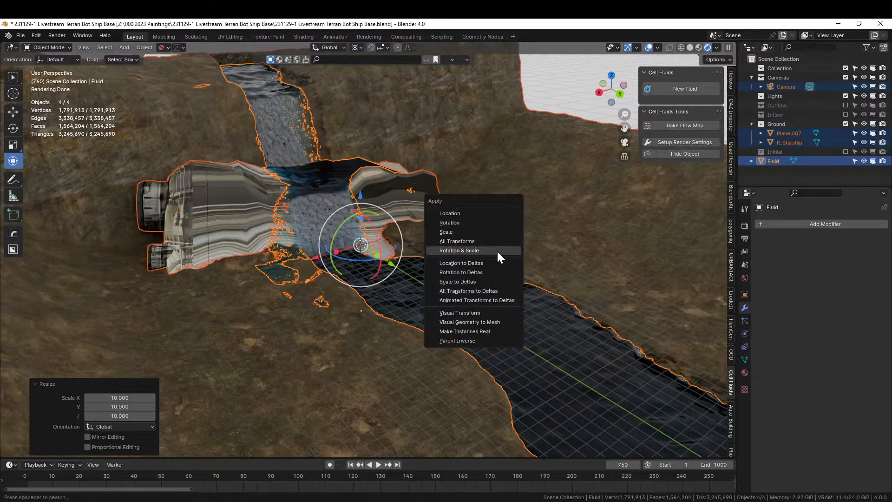
left_click(497, 250)
middle_click_drag(497, 250, 465, 224)
scroll(395, 215, "down", 2)
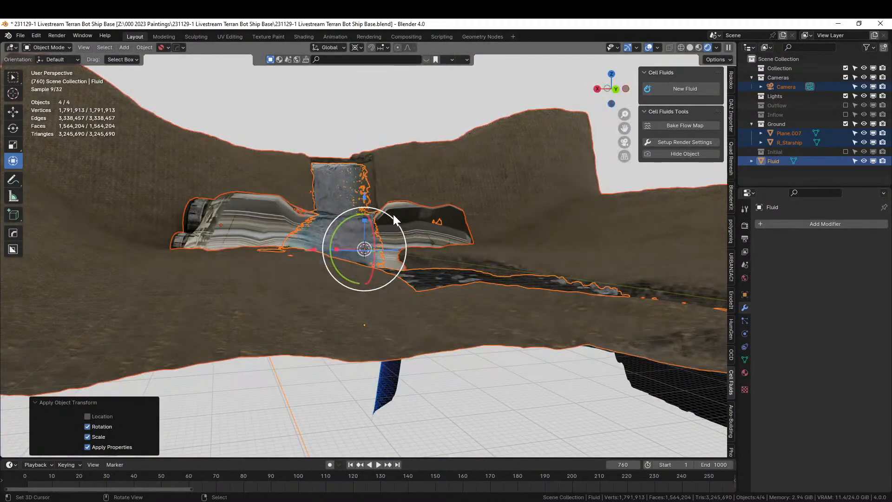
- Check the dimensions of the terrain plane
left_click(511, 174)
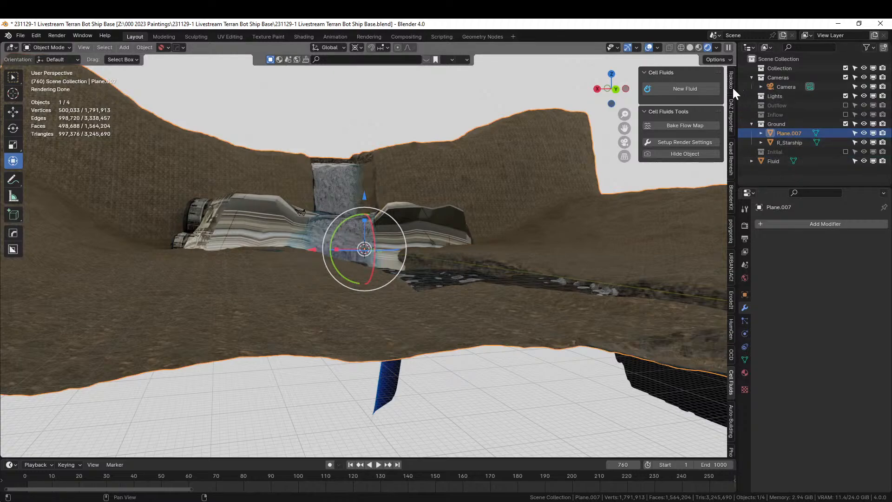
scroll(732, 90, "up", 6)
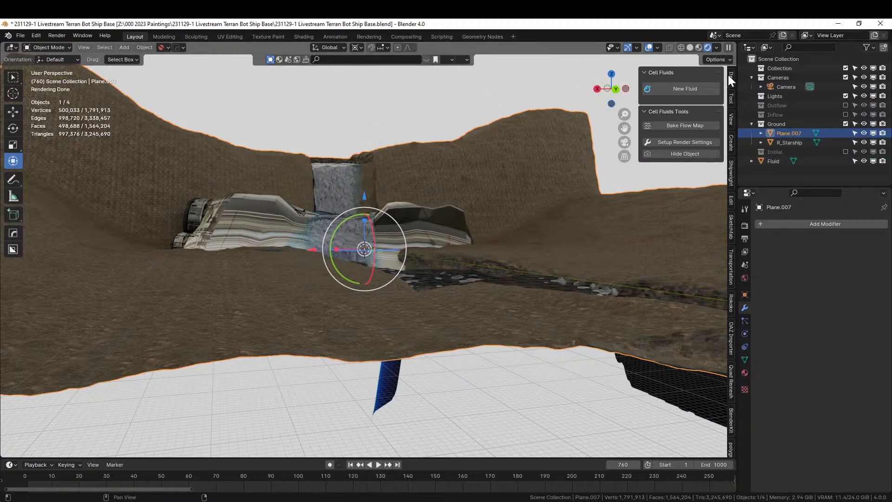
left_click(730, 76)
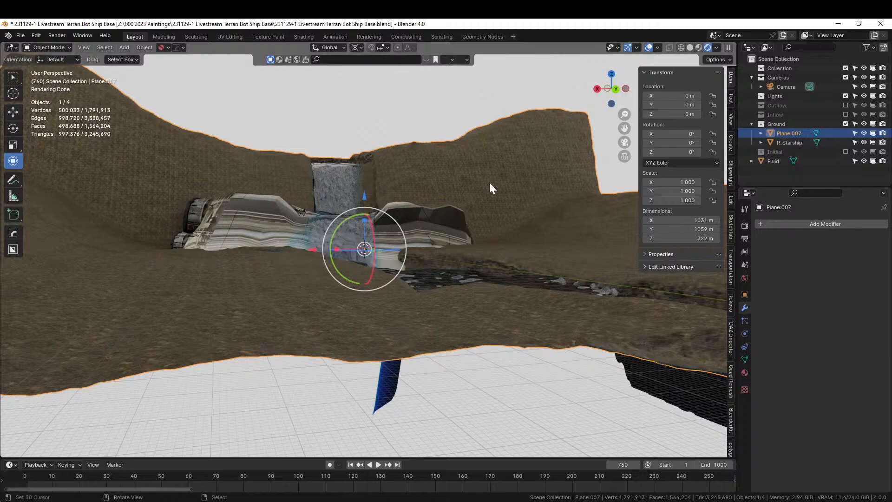
- Assign the Metal_Sheeting_Classic_Scifi_Standard material to the starship's hull
middle_click_drag(489, 182, 289, 205)
left_click(196, 191)
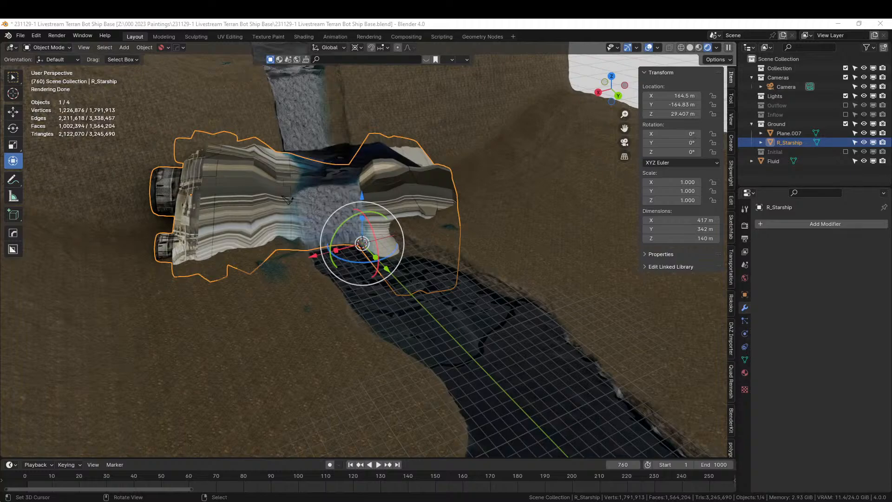
left_click_drag(531, 65, 221, 210)
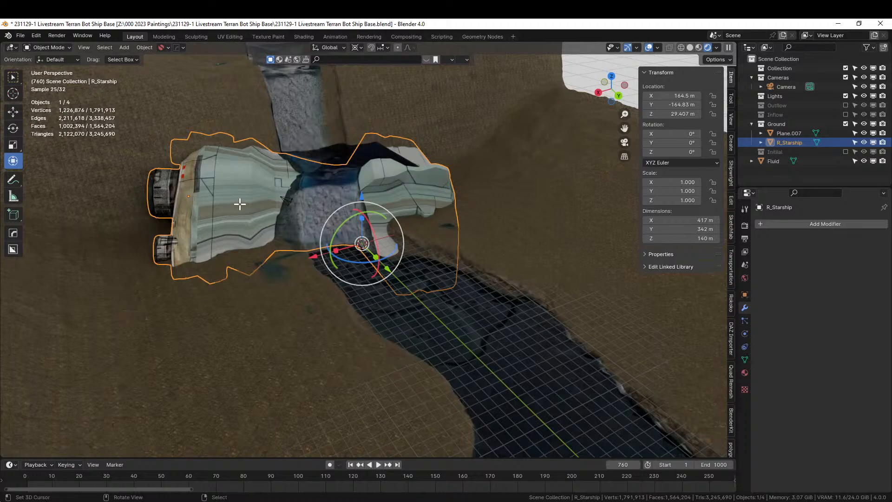
- In Edit Mode with face selection, select all starship faces that use the Metal_Sheeting_Classic_Scifi_Standard material
key("Tab")
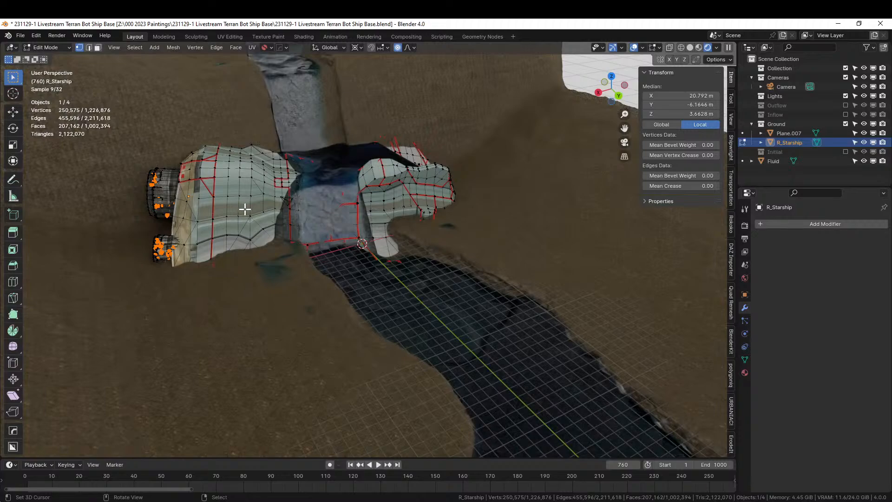
key("3")
left_click(245, 209)
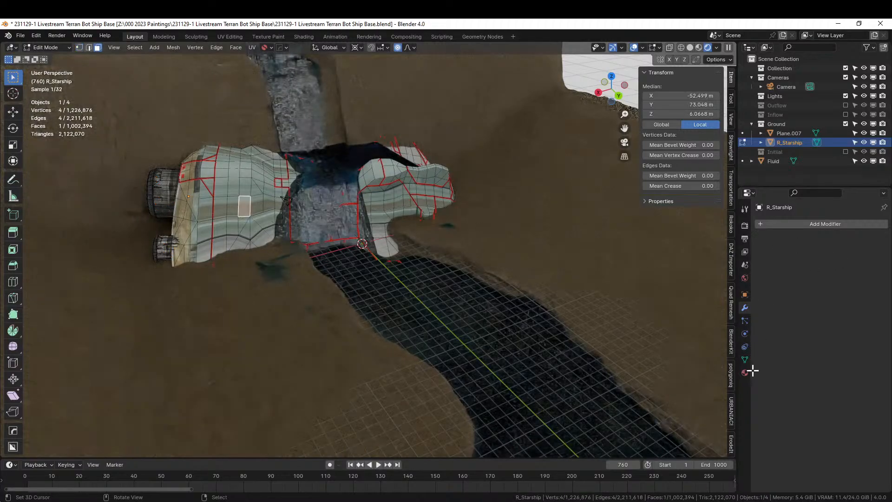
left_click(746, 372)
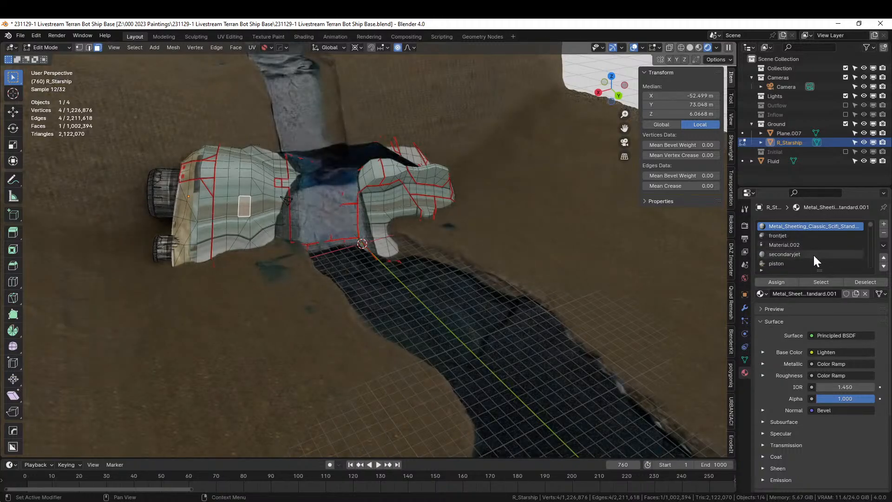
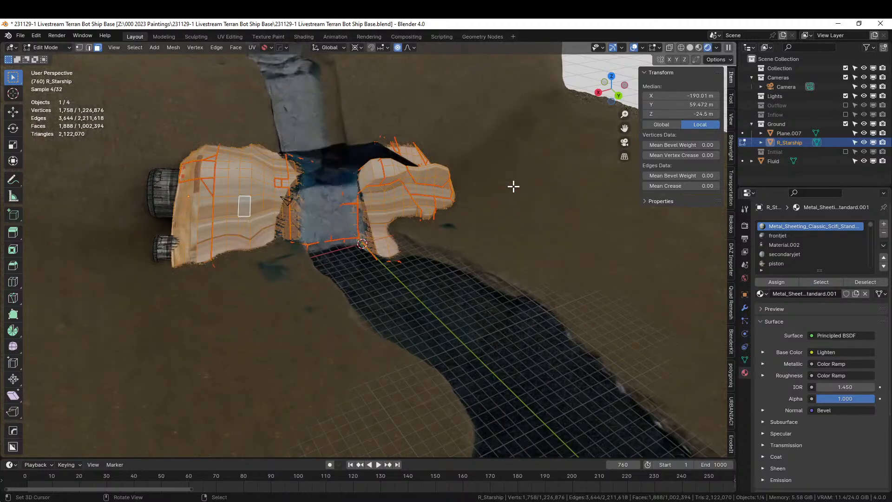
- Try a Cube Projection UV mapping on the selected hull faces
key("u")
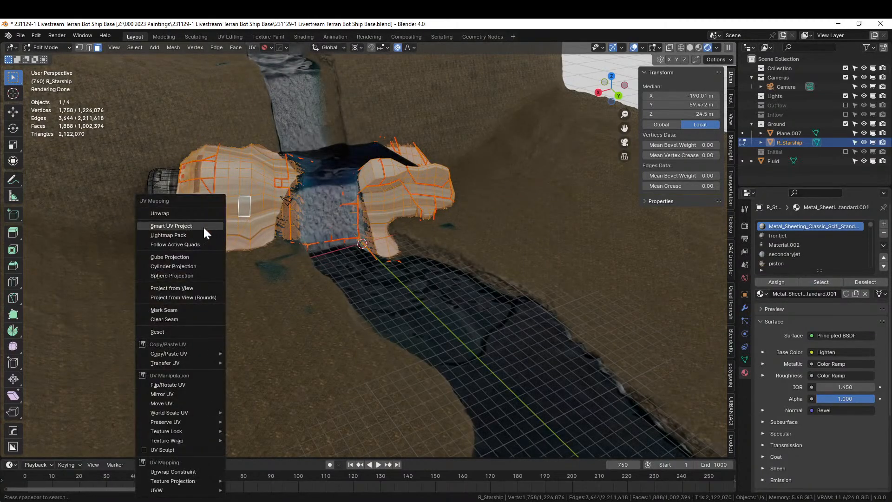
left_click(182, 256)
middle_click_drag(181, 255, 224, 241)
- Unwrap the selected hull faces with Smart UV Project at a 66° angle limit
key("u")
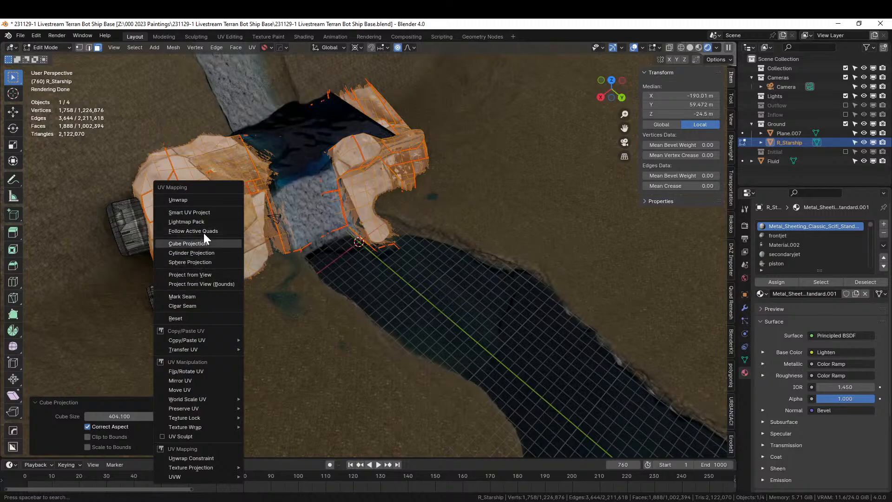
left_click(204, 211)
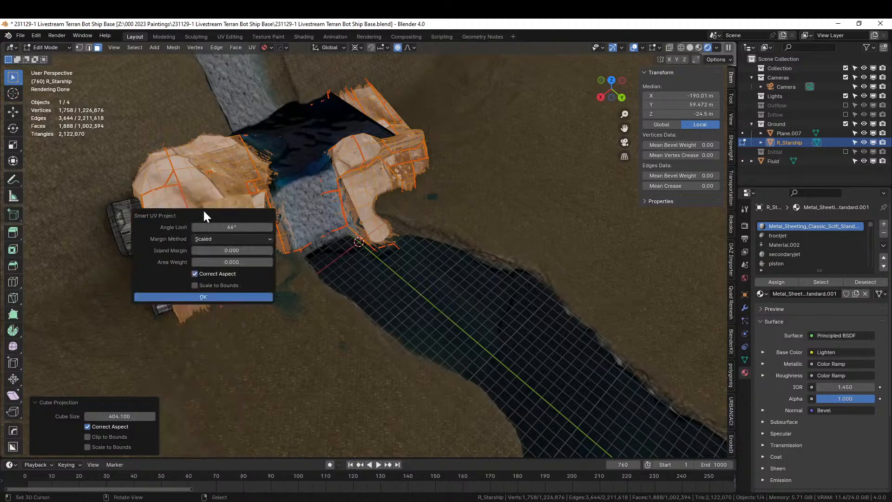
left_click(201, 297)
middle_click_drag(201, 298, 68, 35)
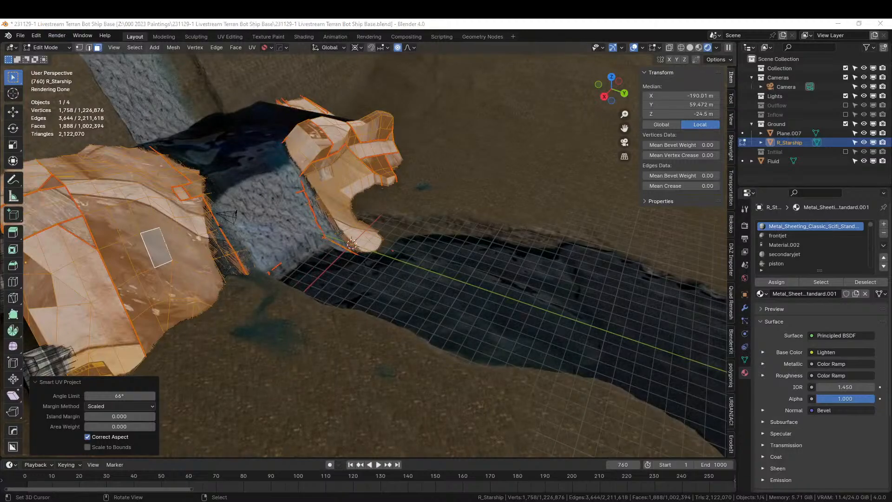
middle_click_drag(282, 280, 333, 322)
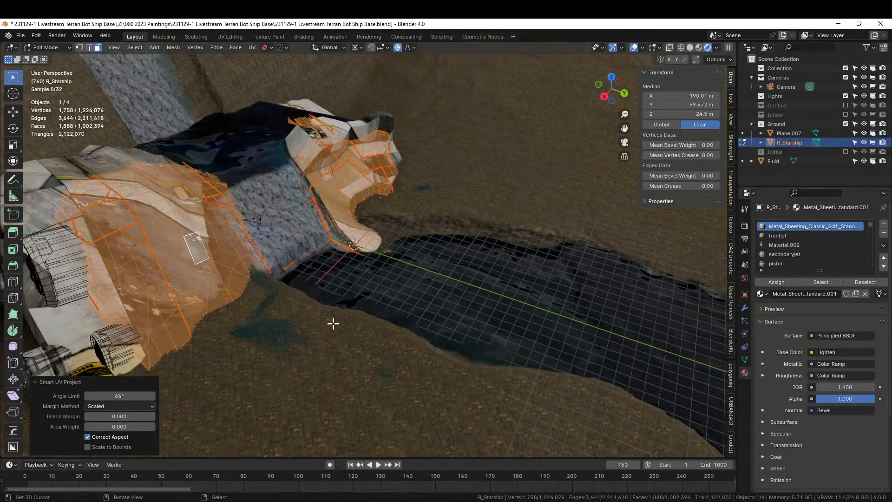
- Leave Edit Mode on the starship and switch the viewport to solid shading
key("F4")
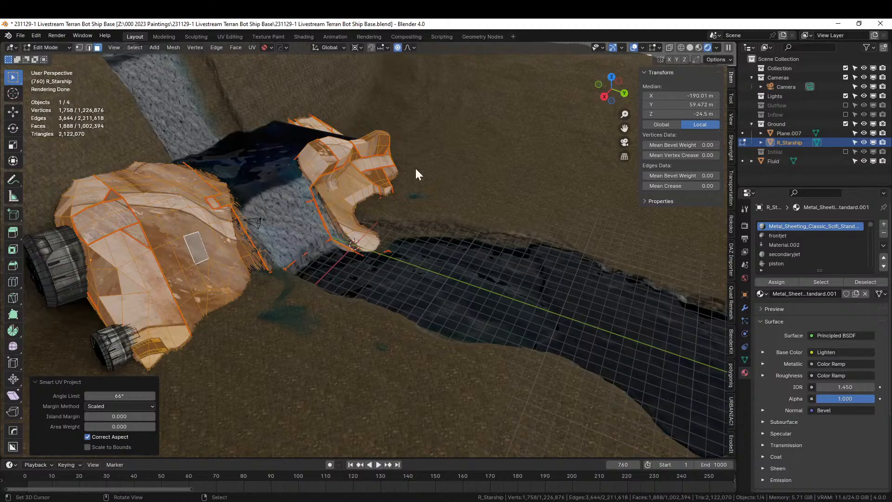
key("Tab")
left_click(690, 46)
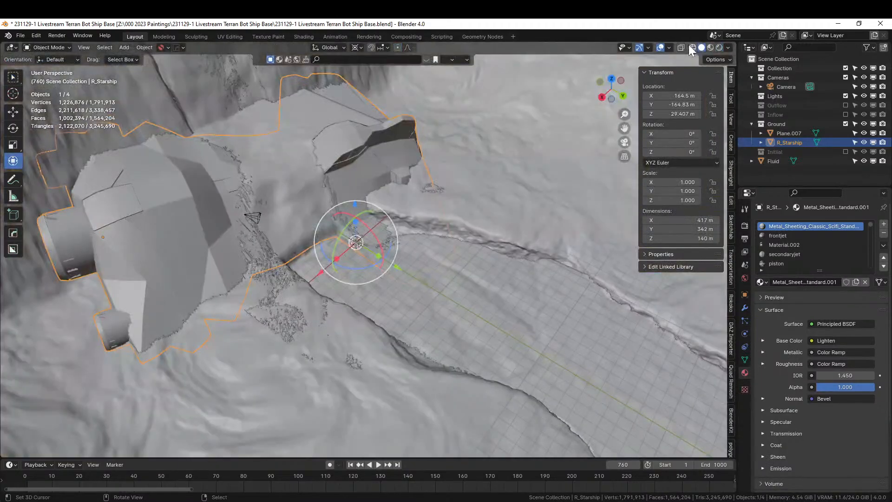
scroll(438, 156, "down", 3)
mouse_move(438, 156)
middle_mouse_down()
mouse_move(428, 166)
mouse_move(432, 141)
mouse_move(360, 156)
mouse_move(324, 142)
mouse_move(327, 89)
mouse_move(392, 104)
mouse_move(421, 124)
mouse_move(384, 97)
mouse_move(475, 161)
middle_mouse_up()
- In the Fluid mesh's Edit Mode, sink the large stray water patch beside the river about 9.4 m along Z with proportional editing
left_click(433, 278)
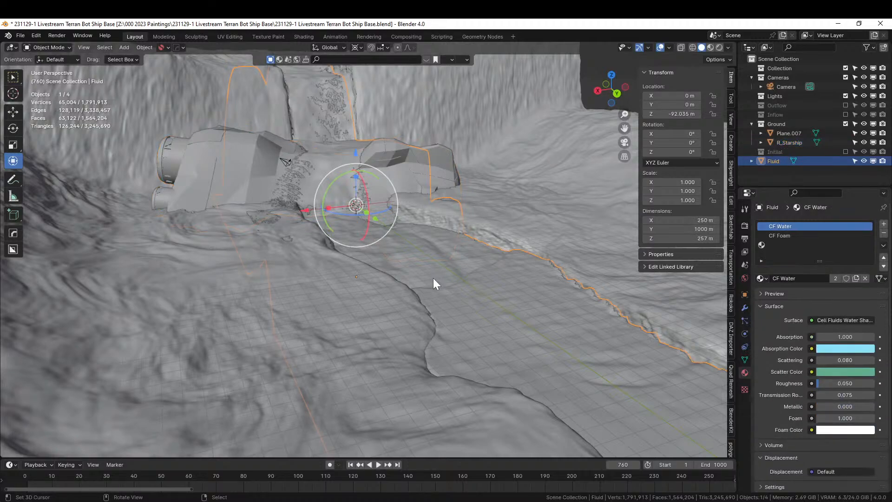
middle_click_drag(433, 278, 321, 303)
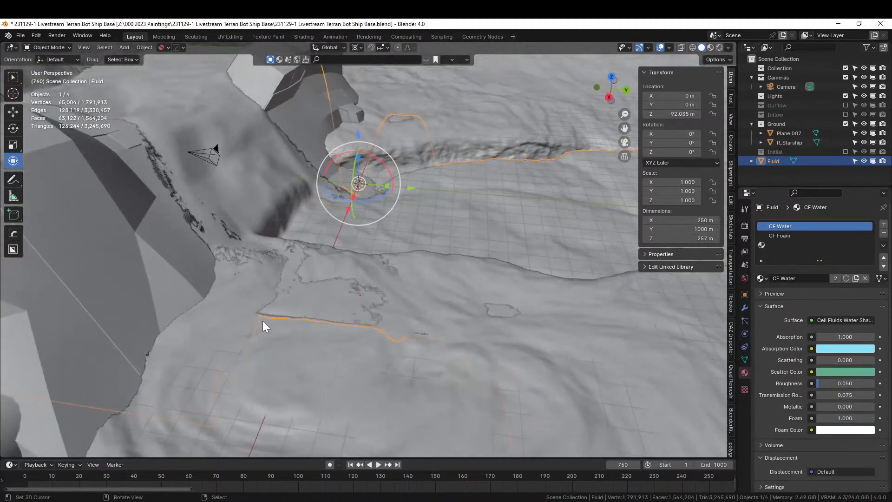
key("Tab")
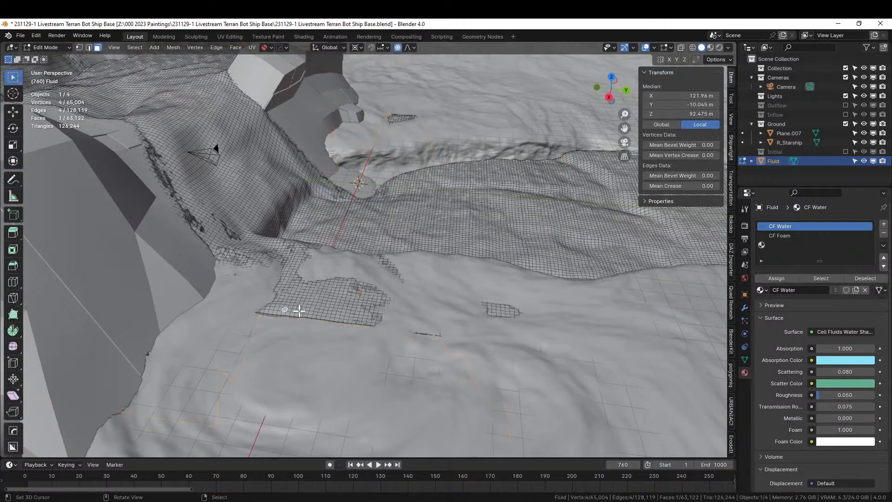
key("o")
key("o")
key("g")
key("z")
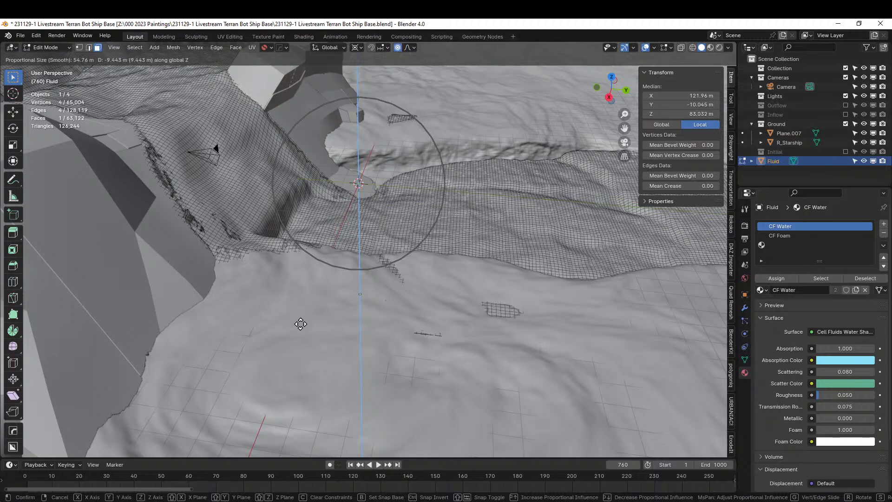
left_click(301, 324)
- Sink three more stray water patches on both riverbanks below the terrain, by about 6.2 m, 4 m and 6.4 m, with proportional editing
key("g")
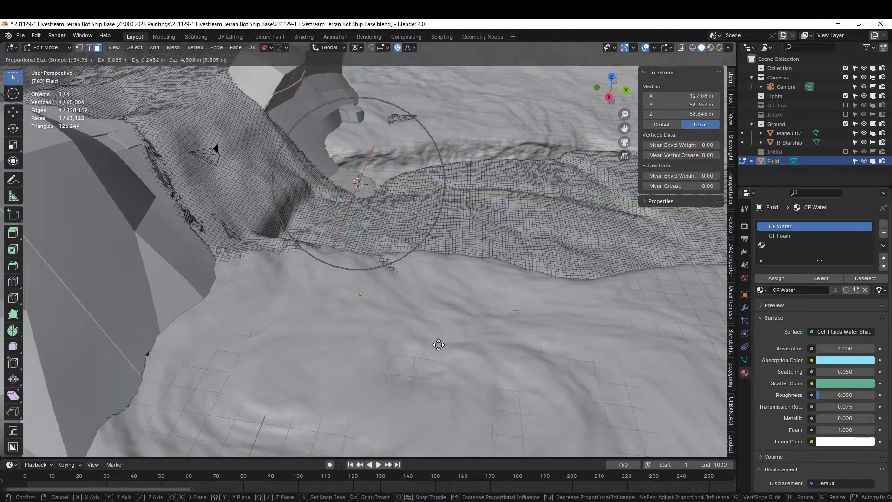
left_click(439, 345)
middle_click_drag(438, 345, 334, 325)
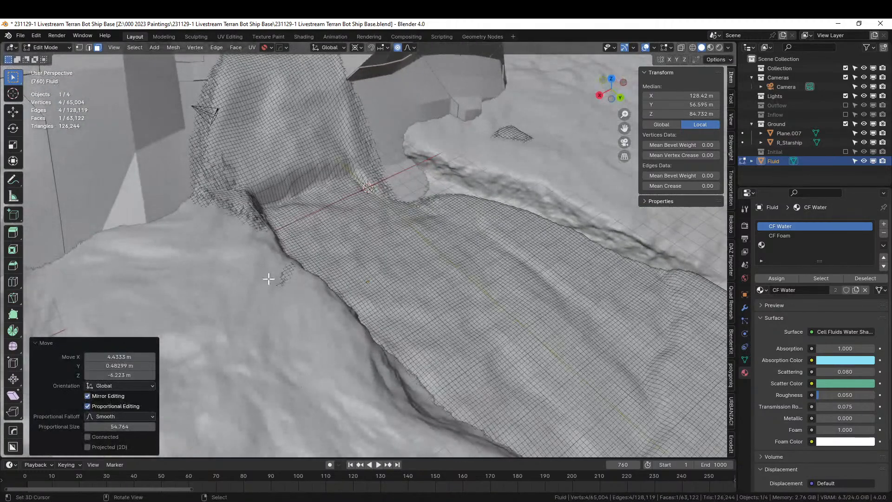
key("g")
left_click(279, 296)
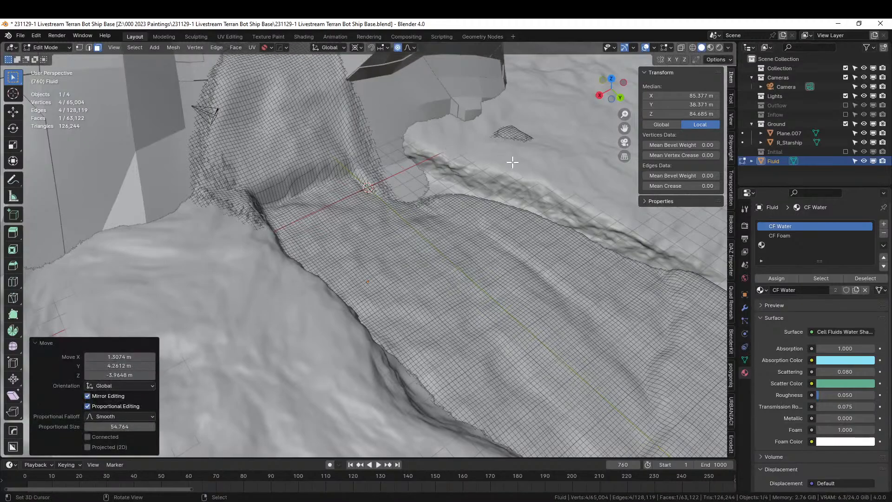
middle_click_drag(512, 161, 543, 185)
key("g")
left_click(569, 209)
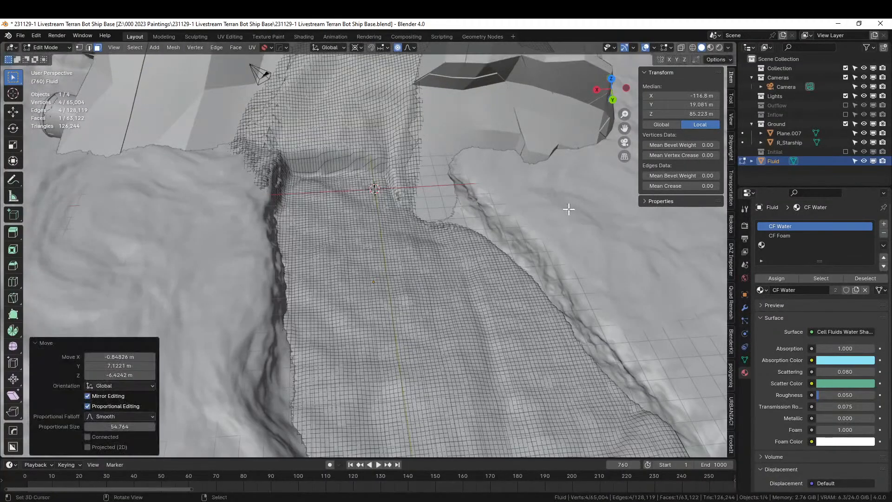
- Sink the stray water patch on the cliff top beside the waterfall about 3.7 m below the terrain
scroll(569, 209, "down", 5)
middle_click_drag(513, 207, 560, 197)
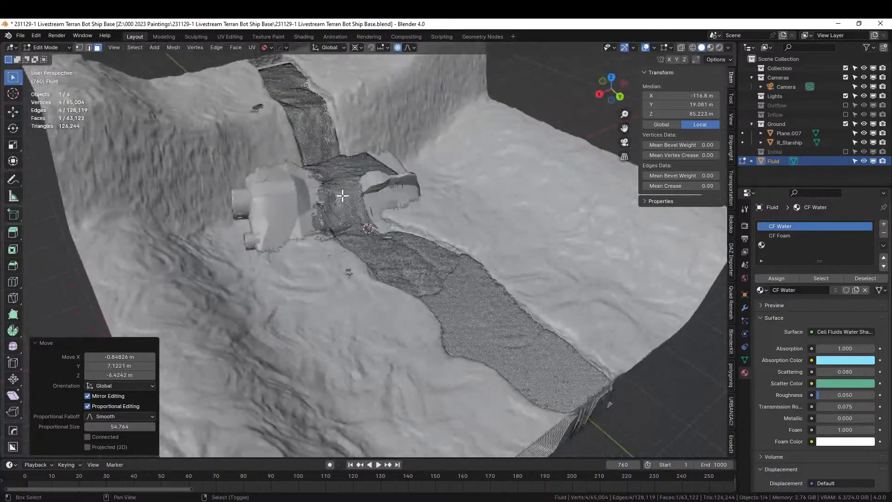
scroll(343, 195, "up", 4)
middle_click_drag(343, 196, 468, 456, "shift")
scroll(368, 223, "up", 4)
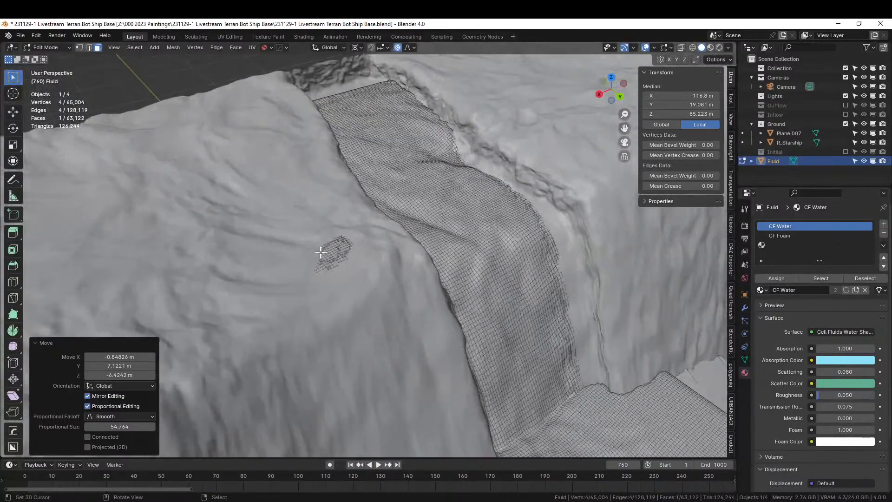
right_click(333, 252)
key("g")
left_click(333, 266)
- Sink the small leftover water patch on the riverbank below the starship about 2.7 m into the ground
middle_click_drag(385, 220, 693, 125)
scroll(367, 206, "down", 6)
scroll(299, 235, "up", 5)
scroll(332, 182, "up", 6)
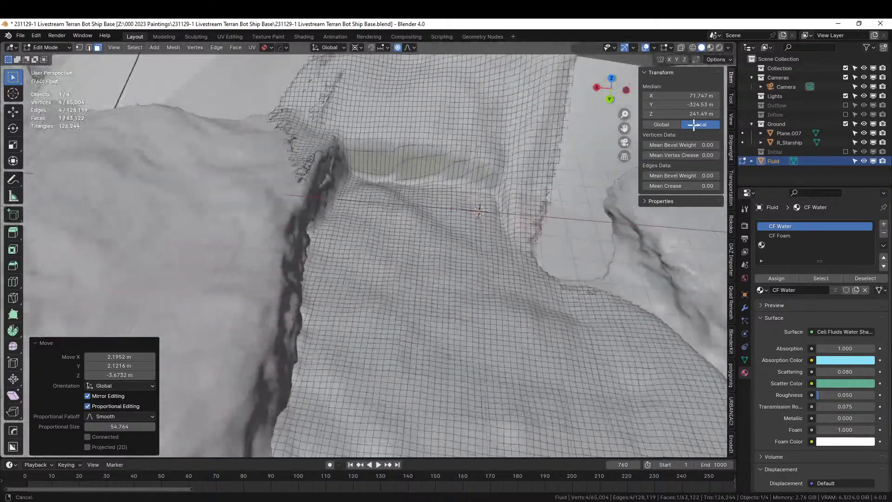
scroll(494, 170, "down", 5)
middle_click_drag(491, 171, 491, 162)
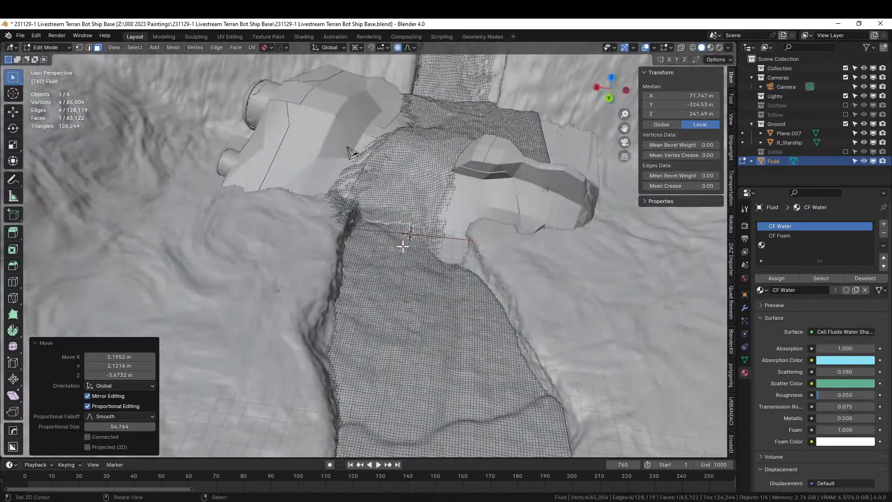
right_click(285, 293)
key("g")
left_click(285, 295)
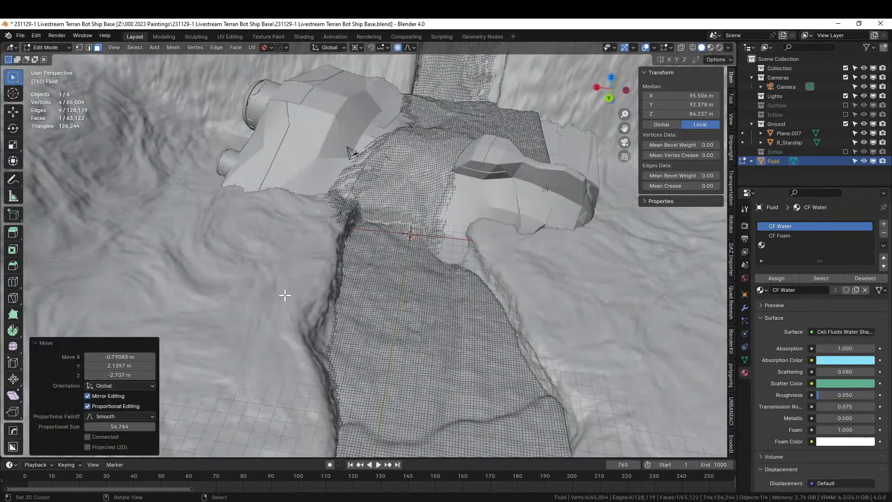
- Return the Fluid mesh to Object Mode and save the file
key("Tab")
scroll(414, 227, "down", 5)
middle_click_drag(413, 227, 461, 206)
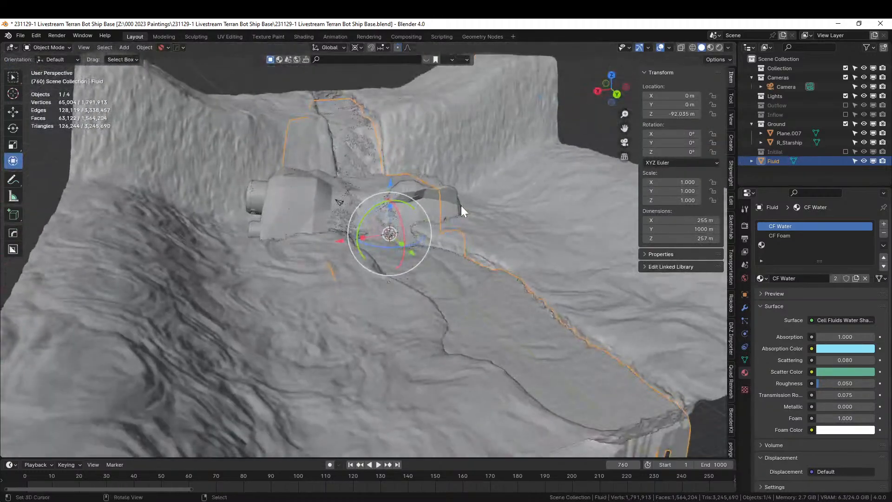
key("ctrl+s")
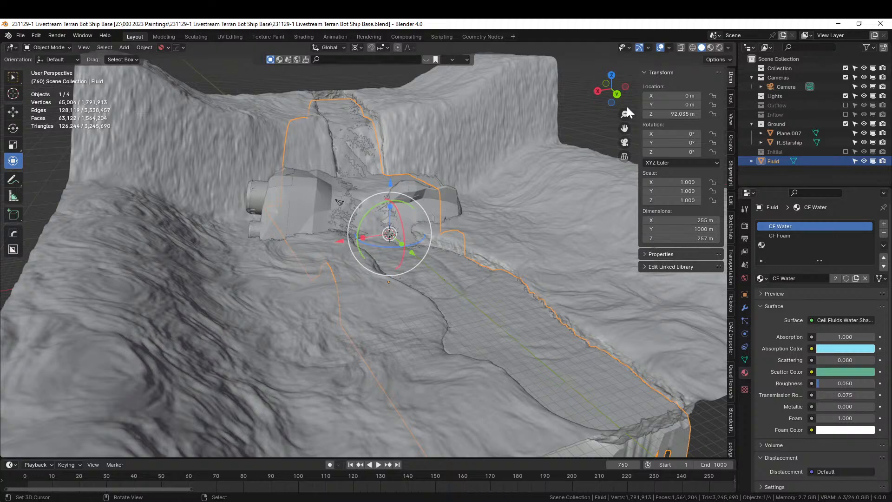
- Move the Fluid object into a new collection named Water
middle_click_drag(482, 253, 493, 358)
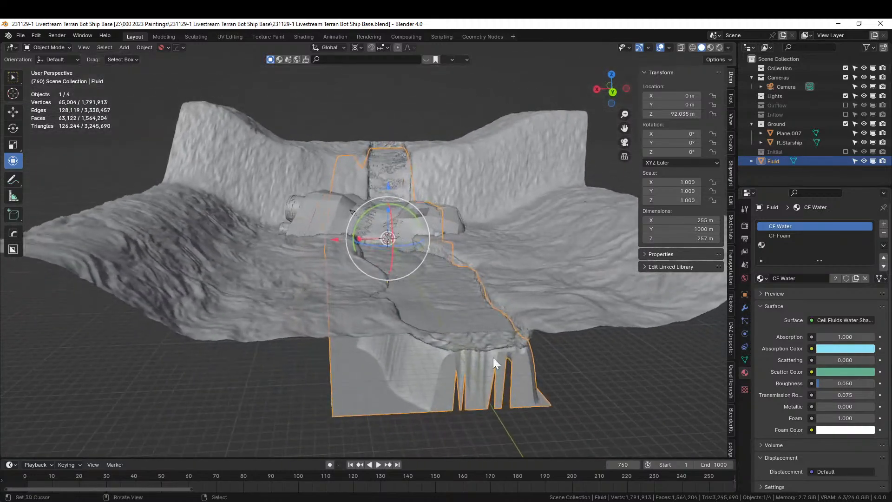
key("m")
left_click(424, 378)
type("Water")
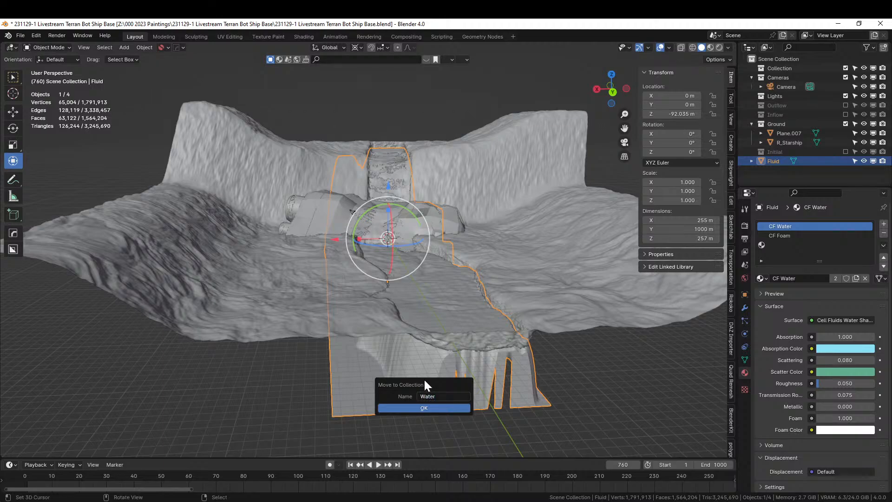
key("Return")
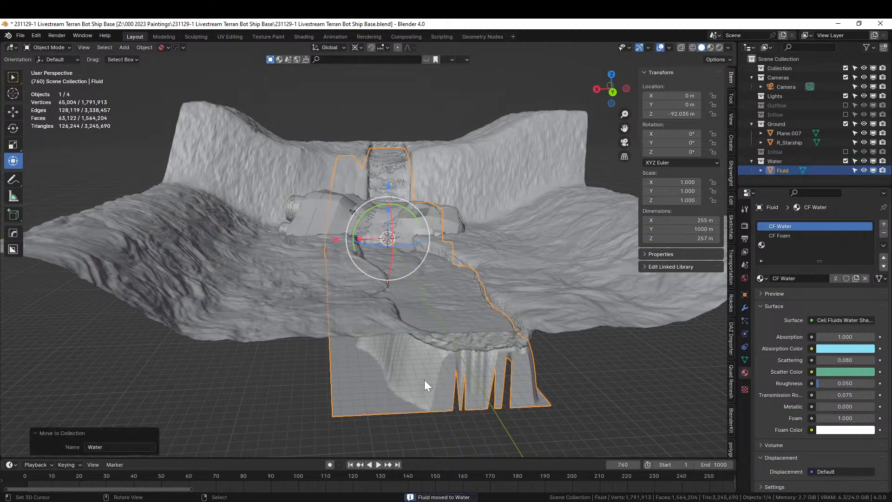
- Select the starship and start appending, browsing to the Material data of 231128-1 Livestream Industrial Robot.blend
scroll(404, 222, "up", 5)
middle_click_drag(403, 222, 502, 268)
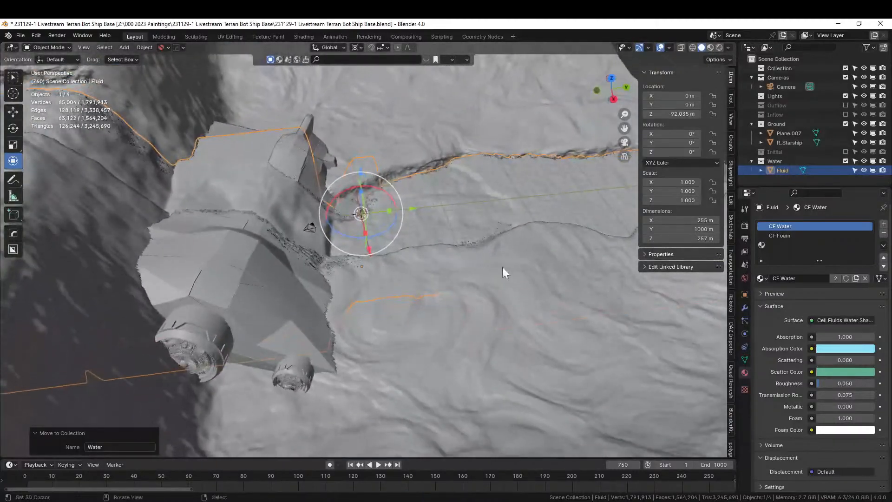
left_click(221, 273)
key("F4")
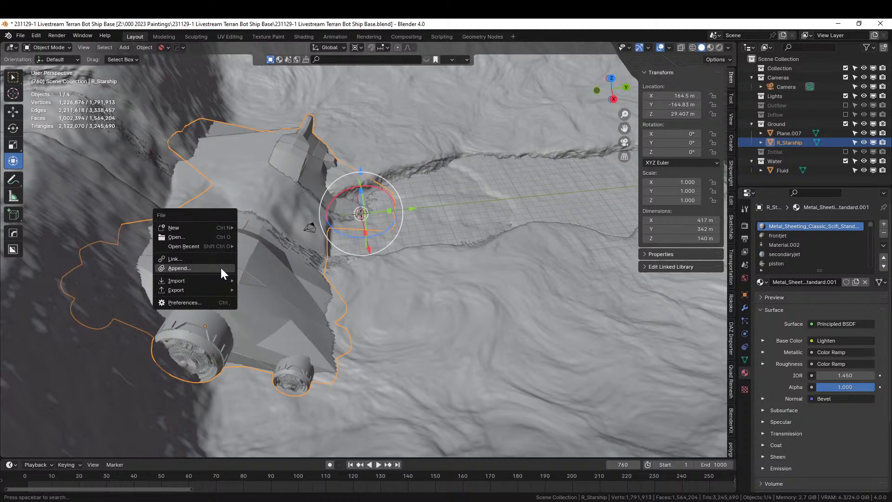
left_click(221, 269)
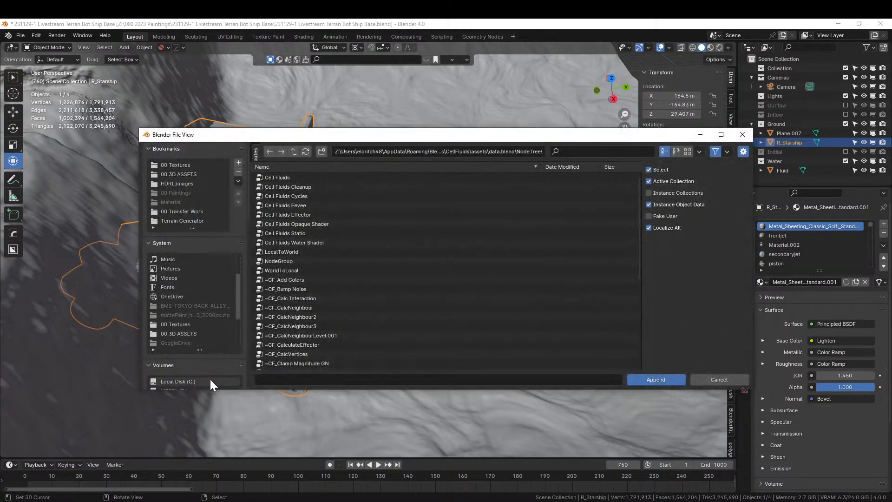
scroll(210, 378, "down", 5)
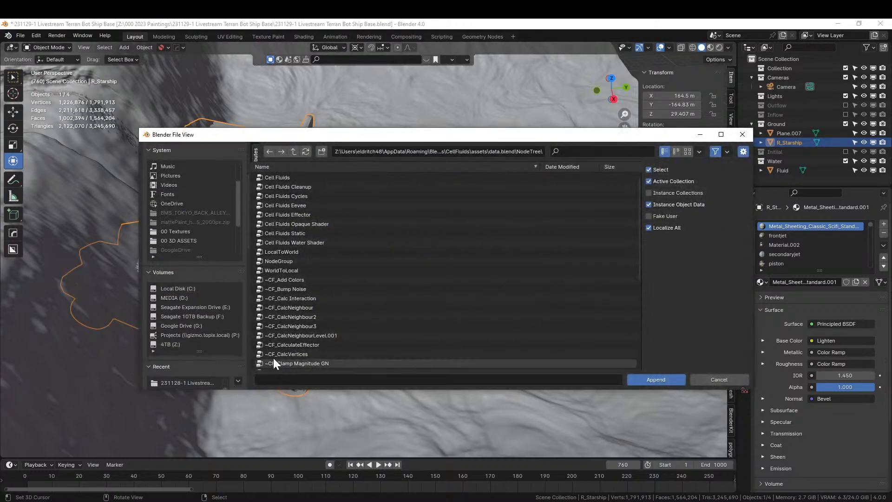
left_click_drag(494, 130, 499, 64)
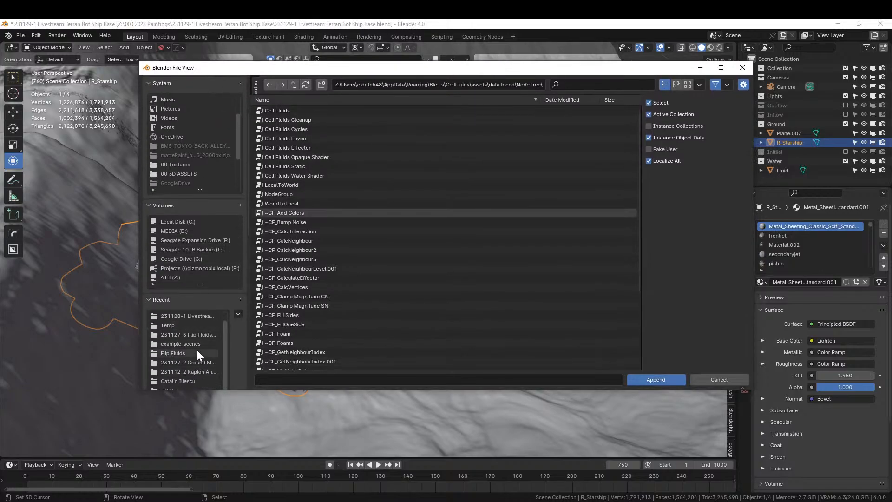
scroll(197, 355, "up", 1)
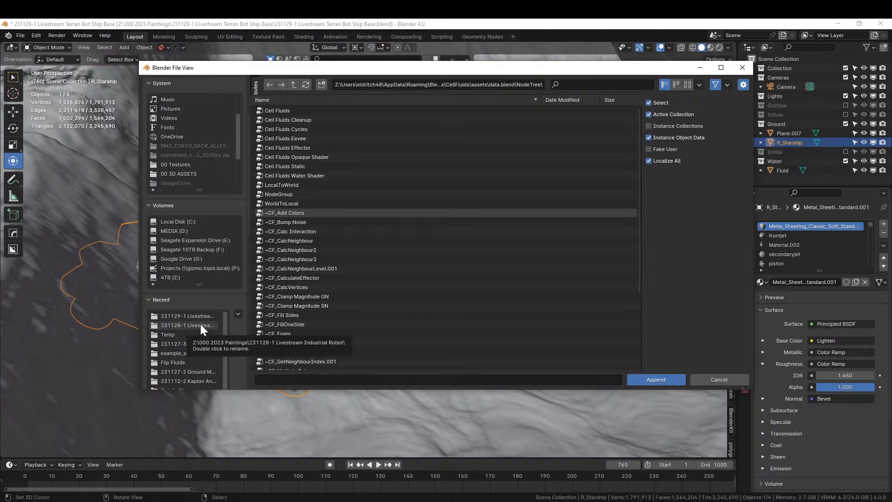
left_click(201, 326)
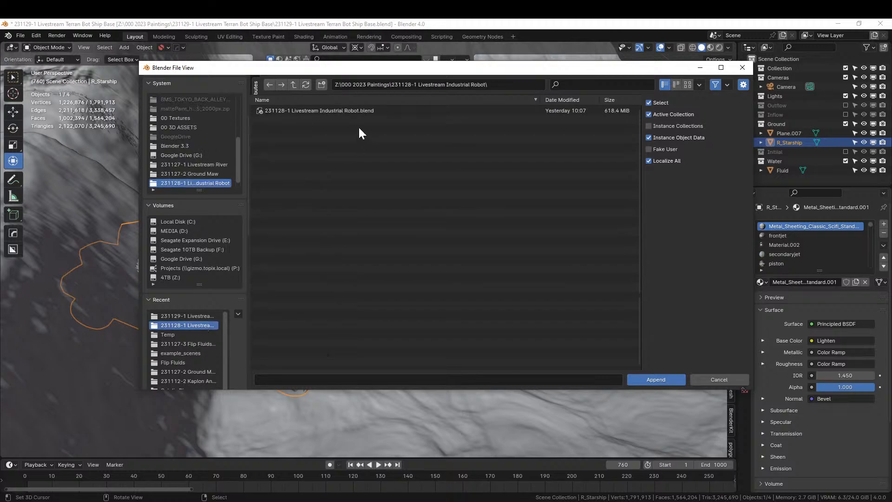
double_click(350, 110)
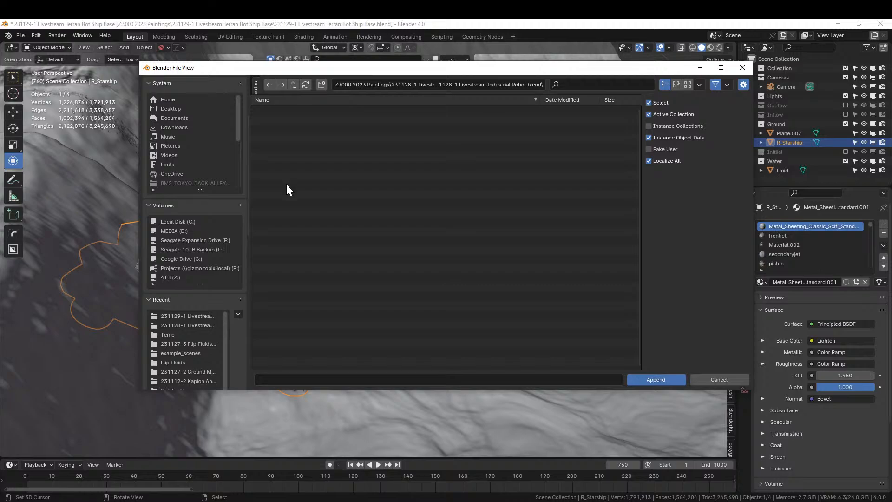
double_click(285, 185)
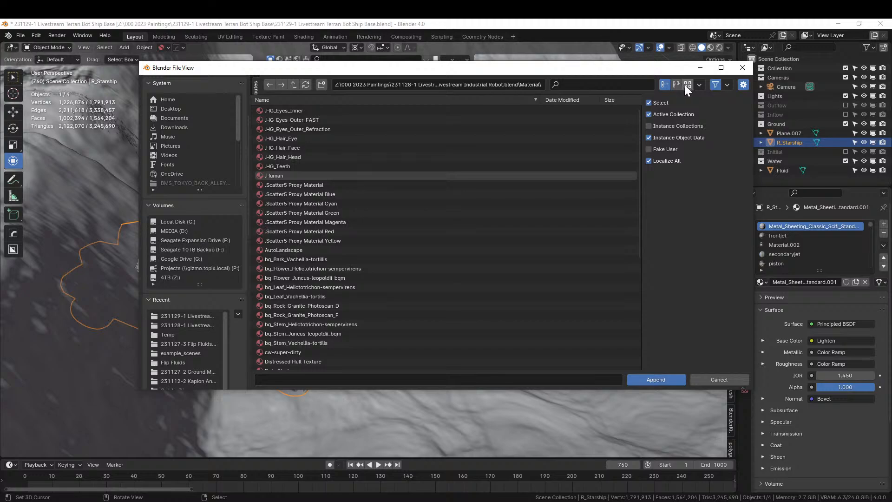
- Filter the materials by "grung" and append both grunge_metal and grunge_metal Darker
left_click(612, 87)
type("grung")
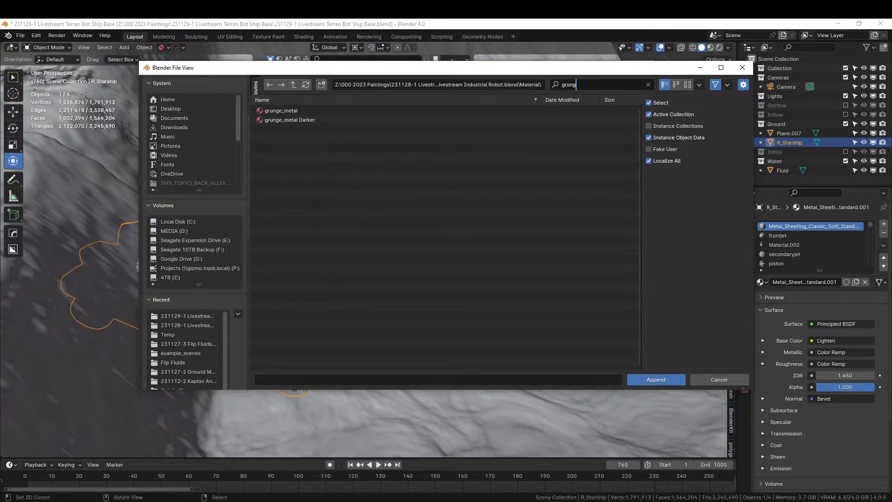
left_click(297, 120)
left_click(288, 111, "shift")
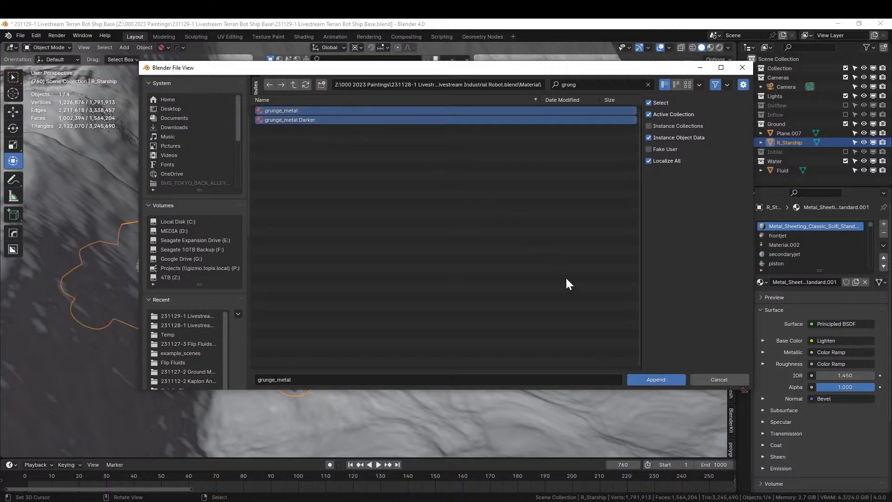
left_click(656, 381)
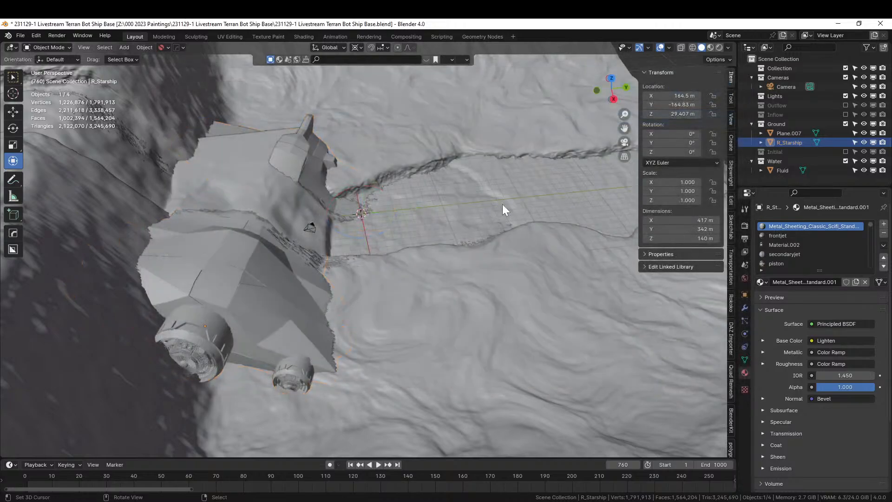
- Assign the grunge_metal material to the starship's first material slot and save the file
middle_click_drag(269, 239, 223, 238)
left_click(223, 238)
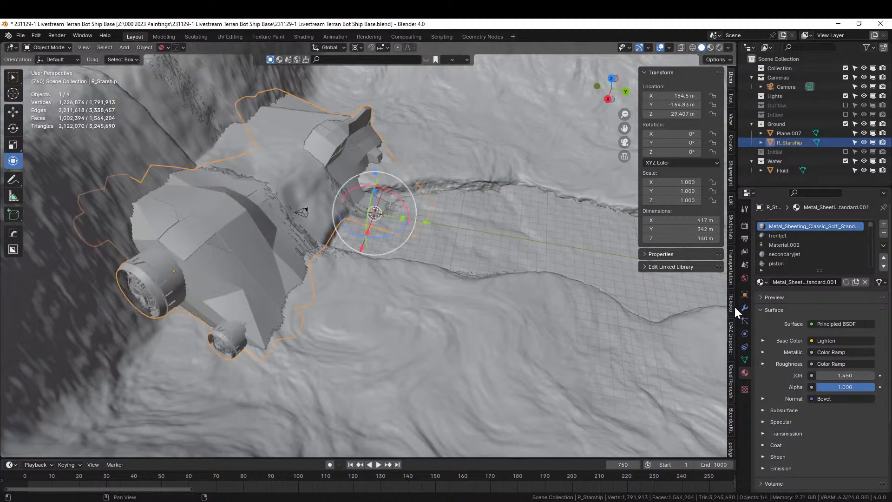
left_click(764, 283)
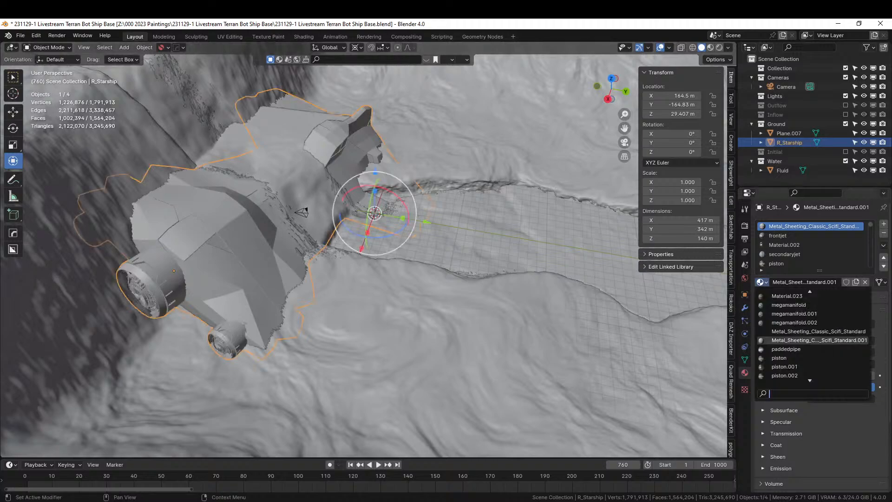
type("grung")
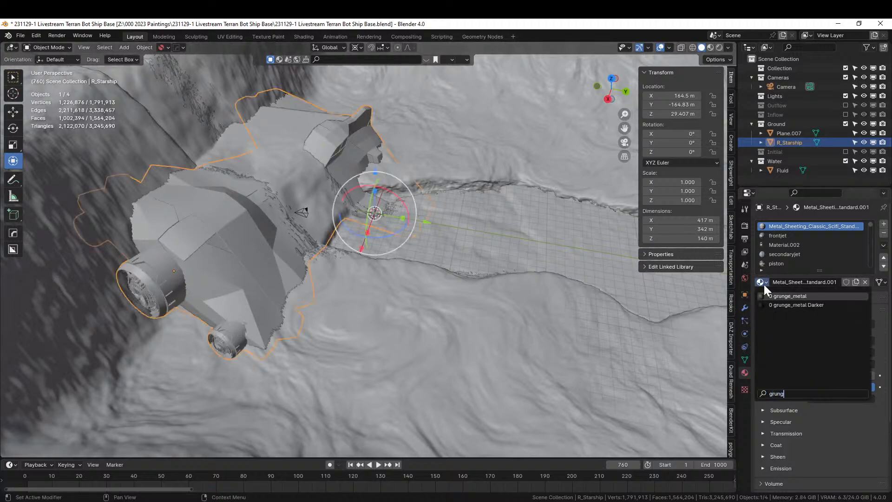
key("Return")
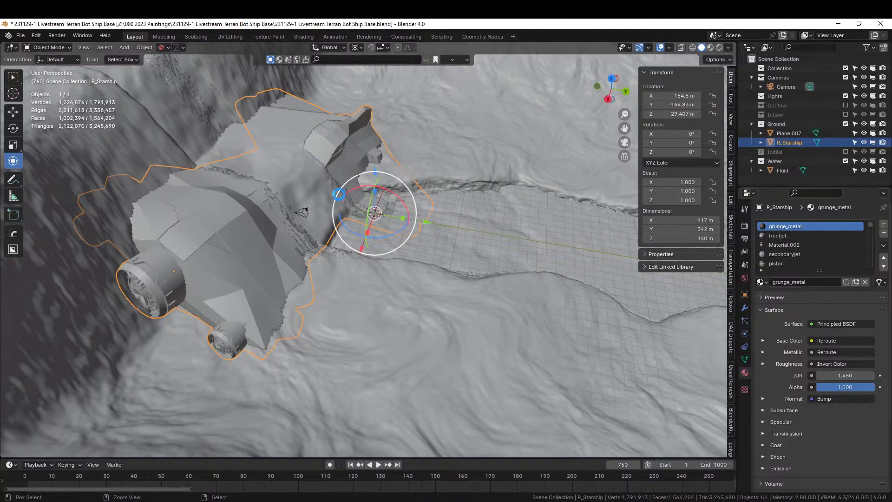
key("ctrl+s")
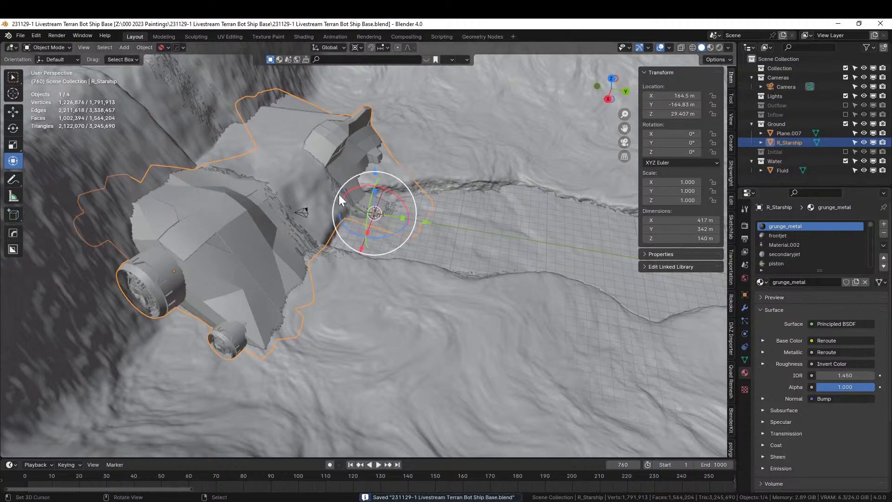
- Examine the starship's grunge metal surface and the waterfall in rendered shading from several angles, ending in solid shading
left_click(720, 47)
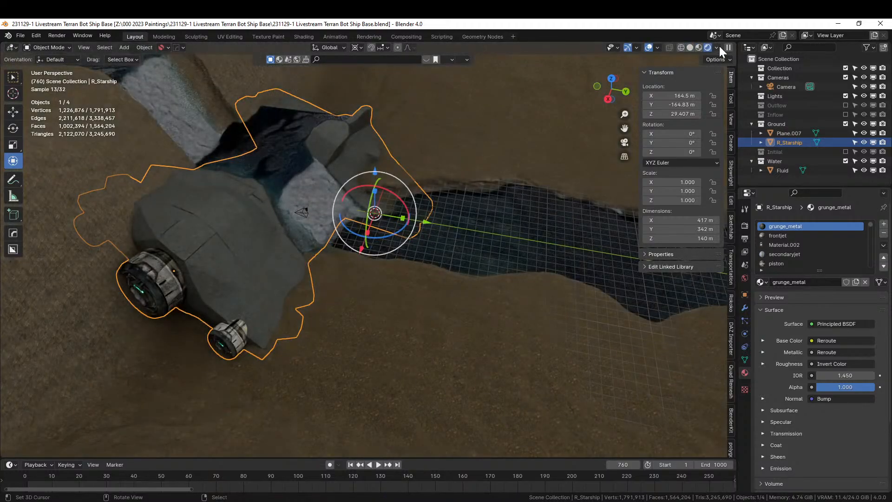
middle_click_drag(478, 161, 311, 248)
scroll(377, 219, "up", 4)
scroll(592, 308, "up", 5)
scroll(443, 256, "down", 4)
scroll(310, 247, "down", 2)
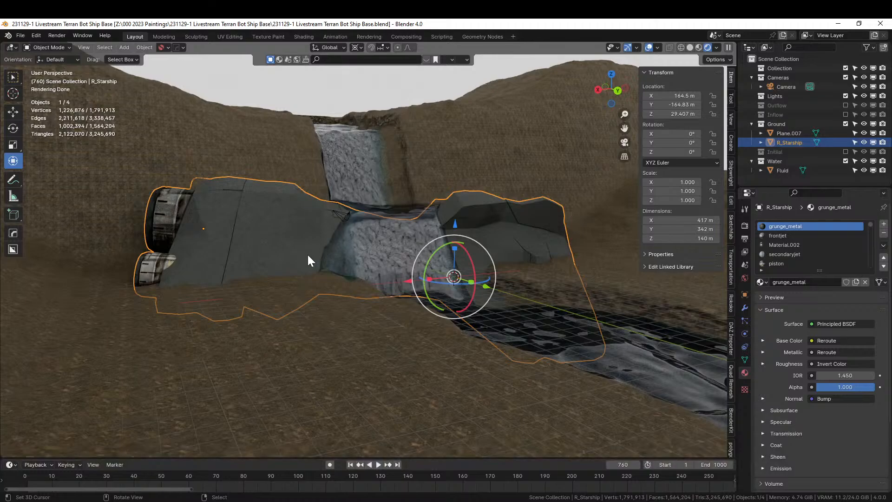
middle_click_drag(309, 259, 352, 294)
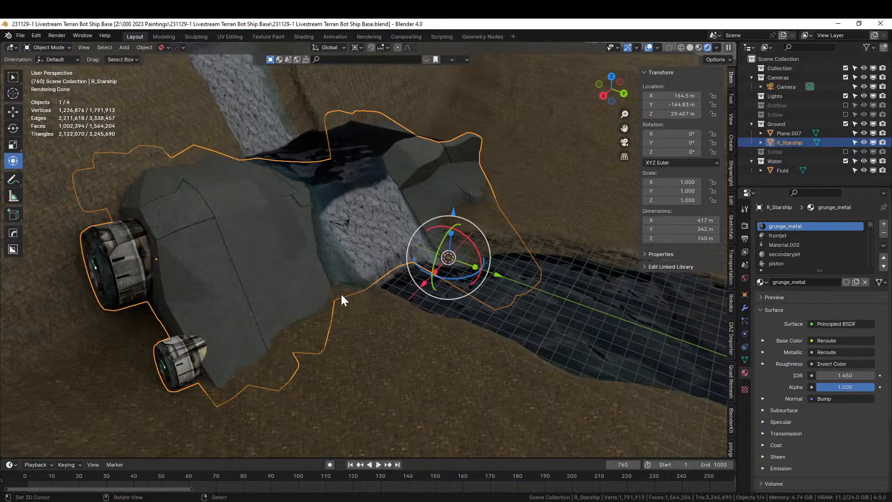
middle_click_drag(343, 299, 348, 285)
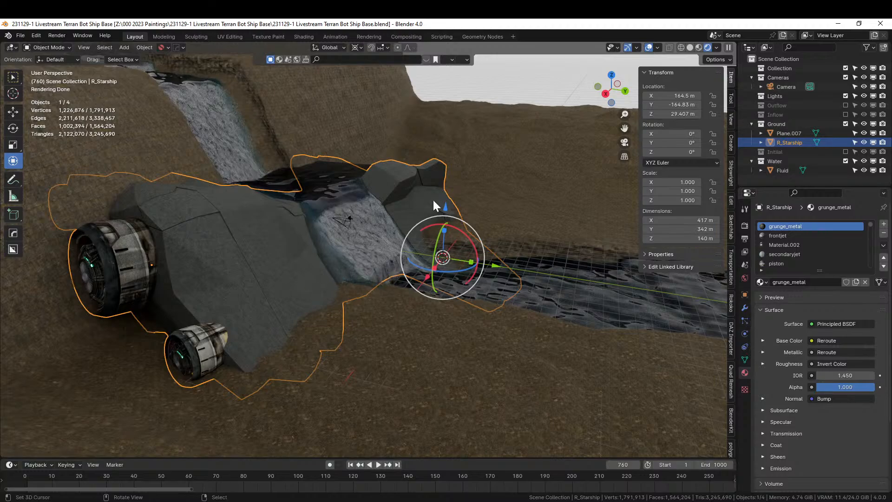
left_click(690, 48)
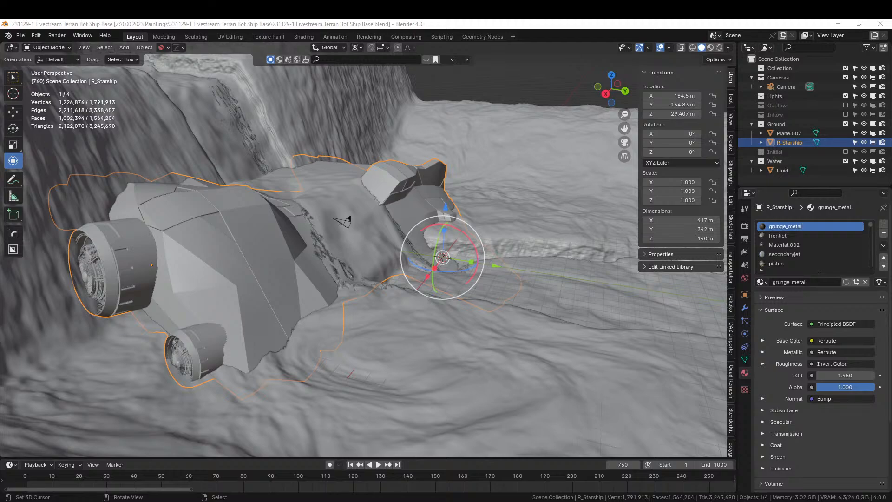
- Examine the Sci-Fi Panels assets beside the terrain, framing the long panelled wall block and comparing its position with the starship
scroll(372, 237, "down", 7)
middle_click_drag(372, 245, 329, 263)
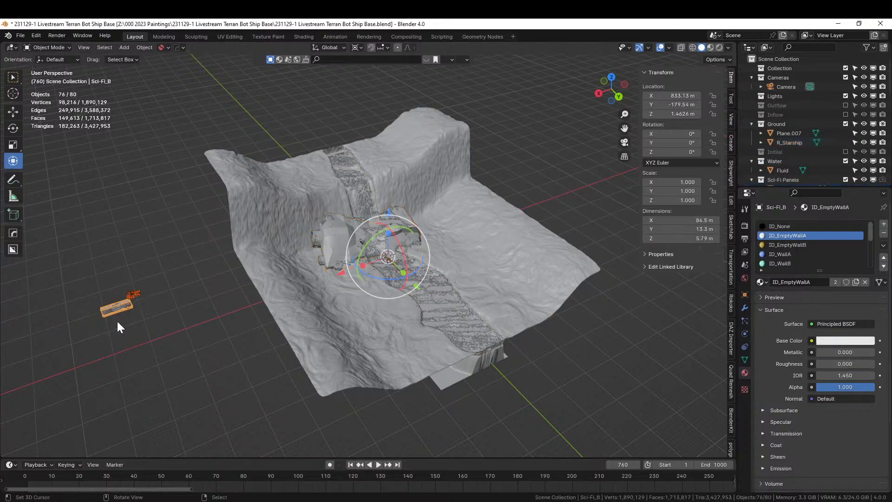
middle_click_drag(208, 323, 243, 306)
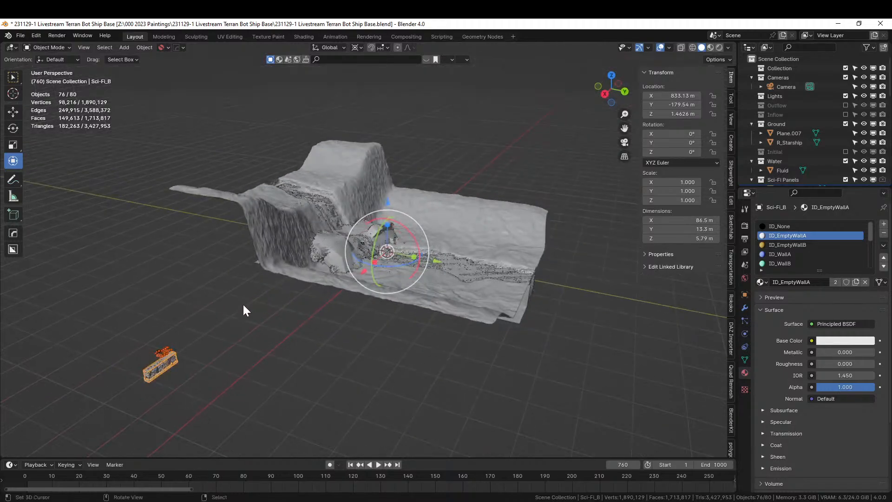
right_click(169, 366)
key("KP_Decimal")
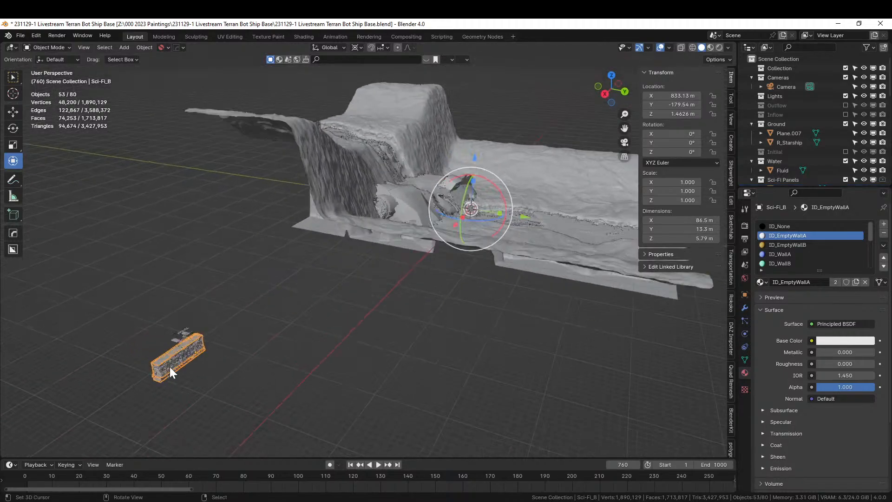
mouse_move(465, 342)
middle_mouse_down()
mouse_move(445, 336)
mouse_move(474, 334)
middle_mouse_up()
scroll(445, 336, "up", 4)
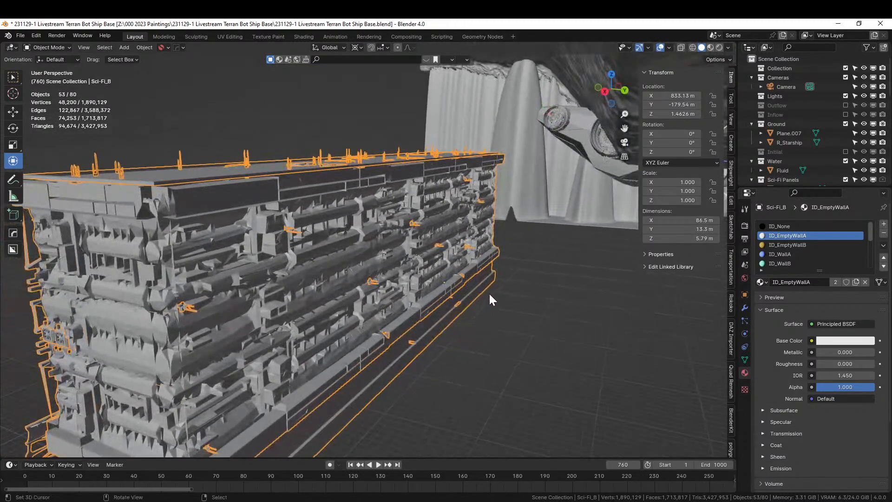
middle_click_drag(489, 292, 491, 286)
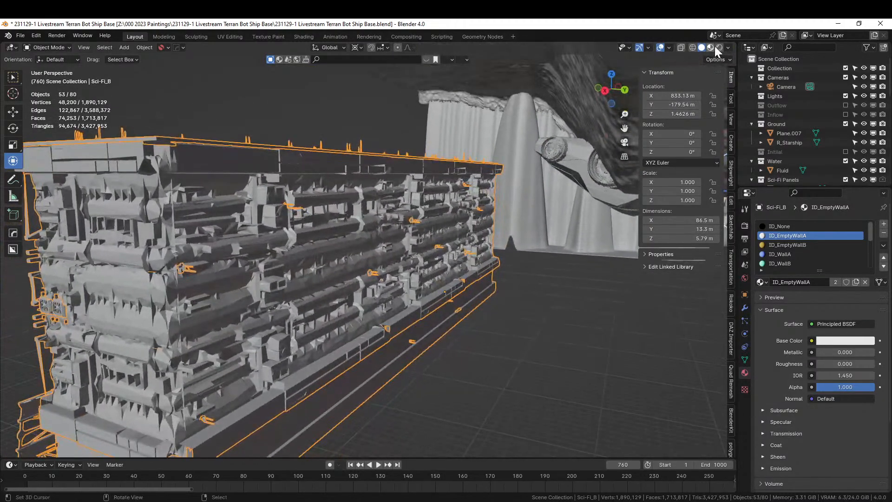
middle_click_drag(534, 248, 188, 267)
scroll(492, 329, "up", 3)
scroll(170, 275, "down", 3)
scroll(426, 277, "down", 3)
scroll(423, 278, "up", 6)
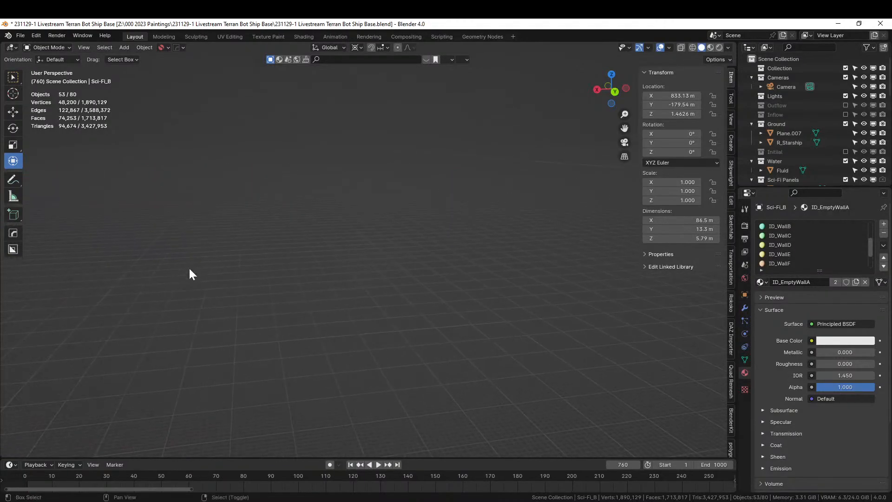
scroll(225, 274, "down", 3)
scroll(228, 274, "down", 4)
middle_click_drag(327, 306, 335, 318)
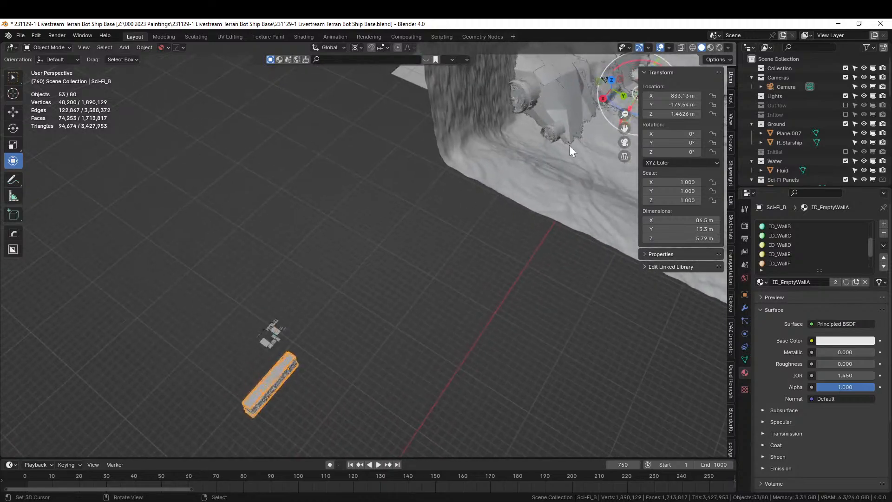
- Add a cube mesh on the ground beside the base of the starship's hull
middle_click_drag(571, 143, 387, 260, "shift")
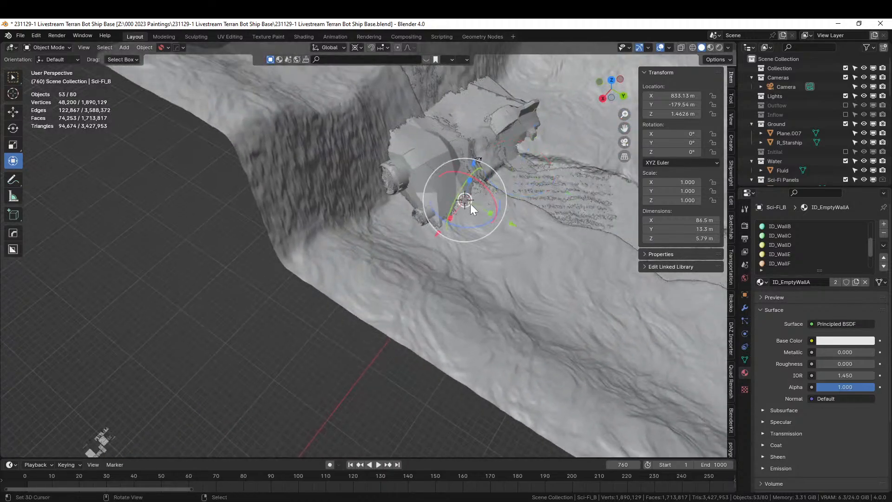
key("KP_Decimal")
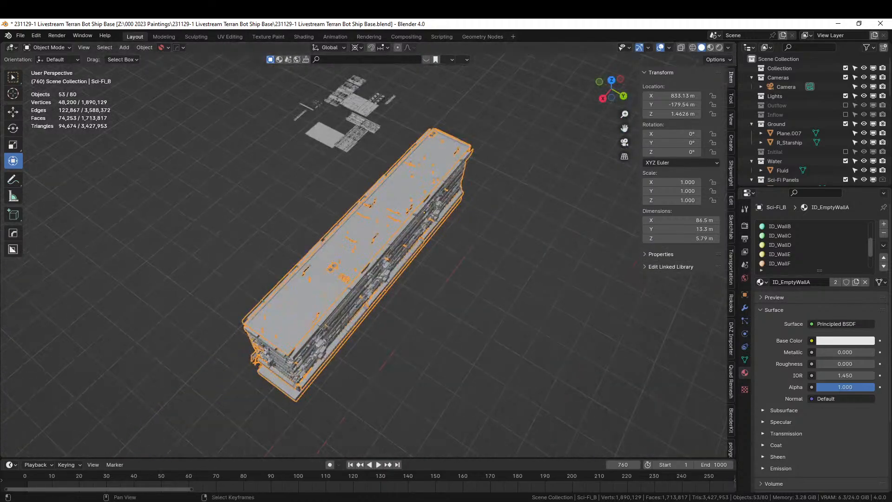
key("shift+a")
mouse_move(417, 181)
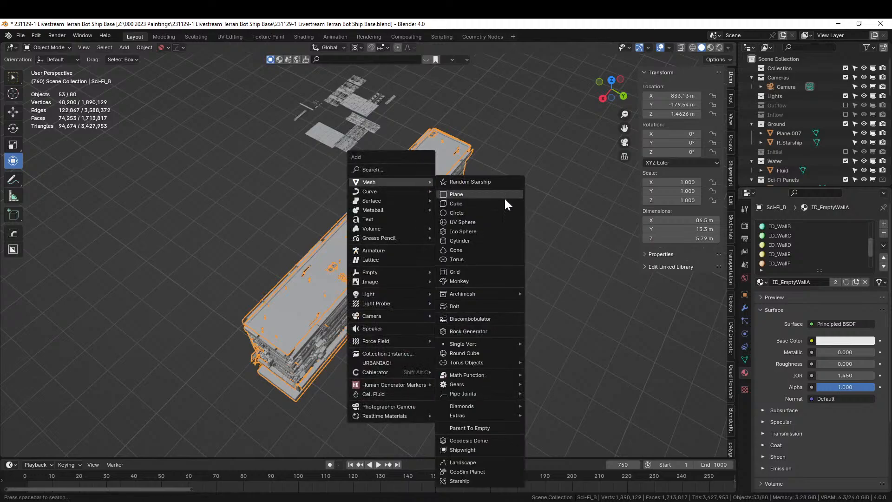
left_click(475, 203)
key("KP_Decimal")
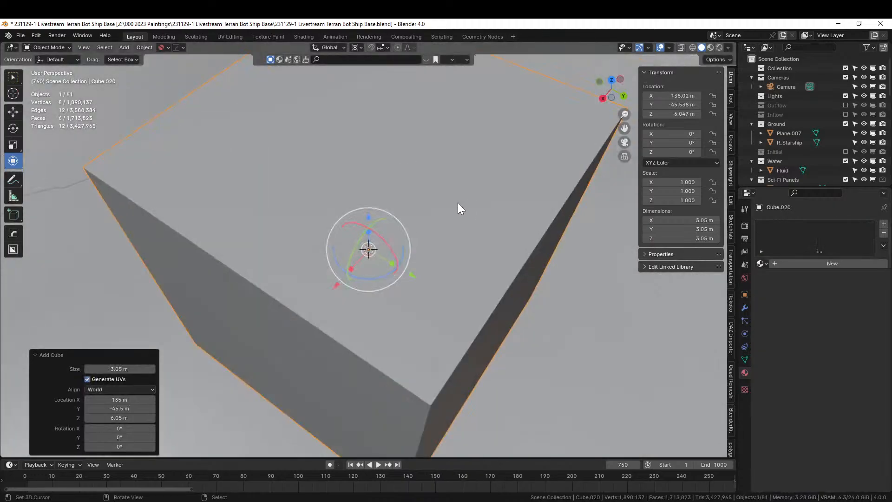
scroll(474, 193, "down", 10)
middle_click_drag(477, 188, 486, 140)
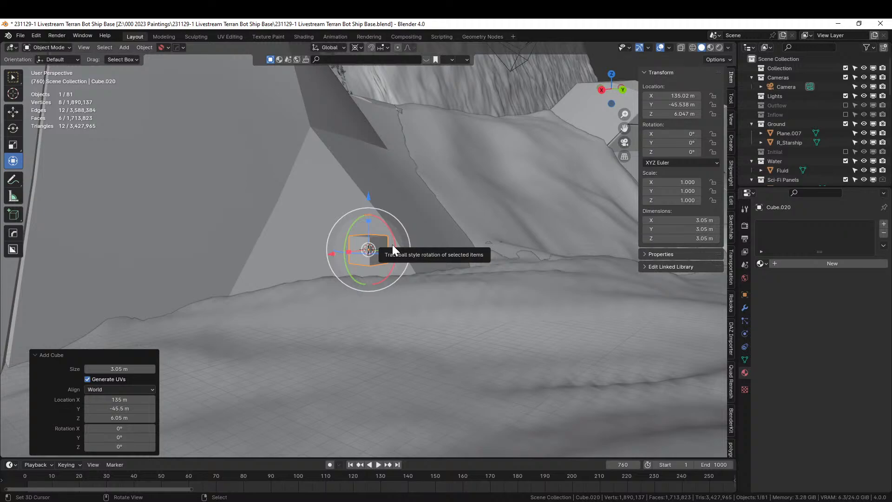
- Set the new cube's size to 5 m and lower it about 1.7 m into the terrain
left_click(116, 368)
type("5")
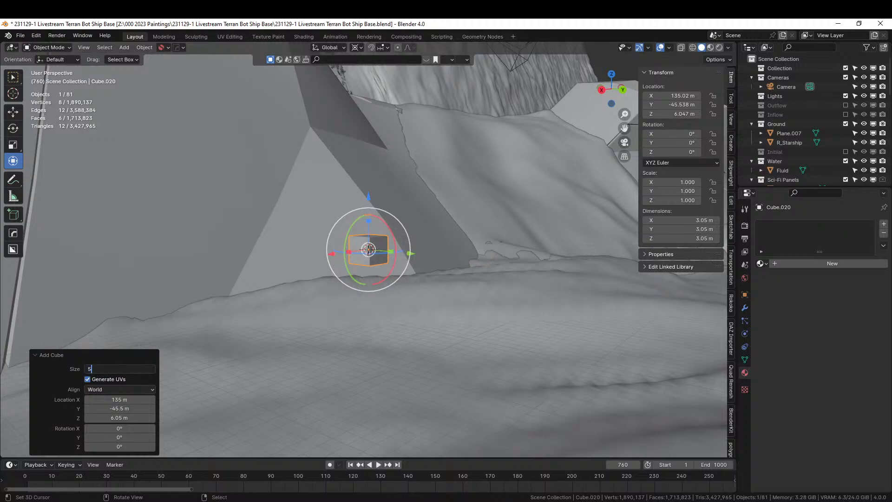
key("Return")
middle_click_drag(242, 330, 392, 220)
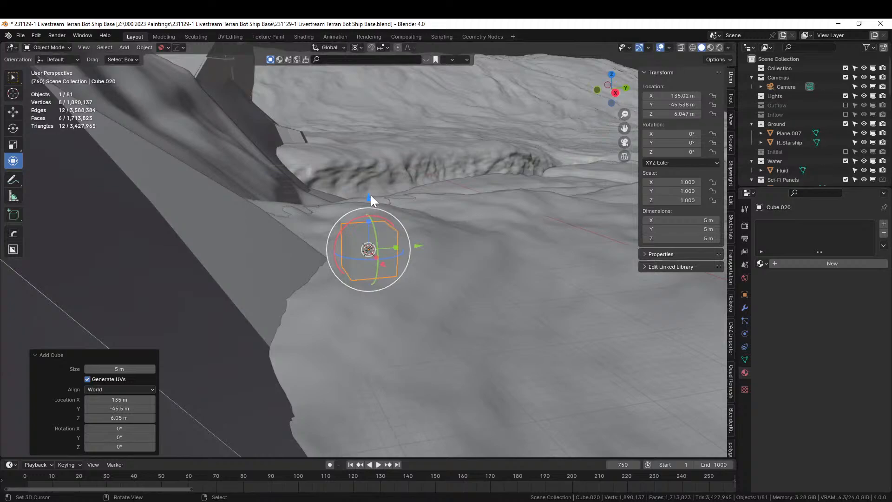
left_click_drag(371, 195, 370, 209)
middle_click_drag(370, 209, 403, 311)
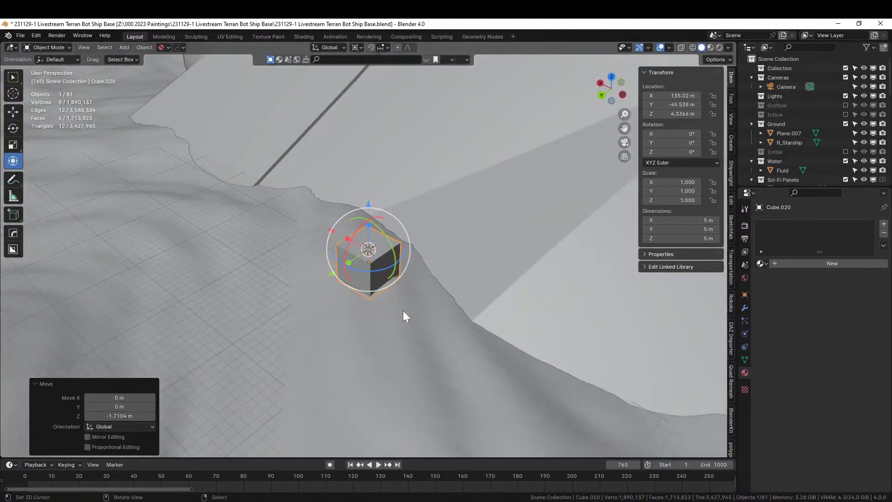
- Extrude the cube's end face 5 m along the hull and repeat the extrusion until the bar has nine segments
key("Tab")
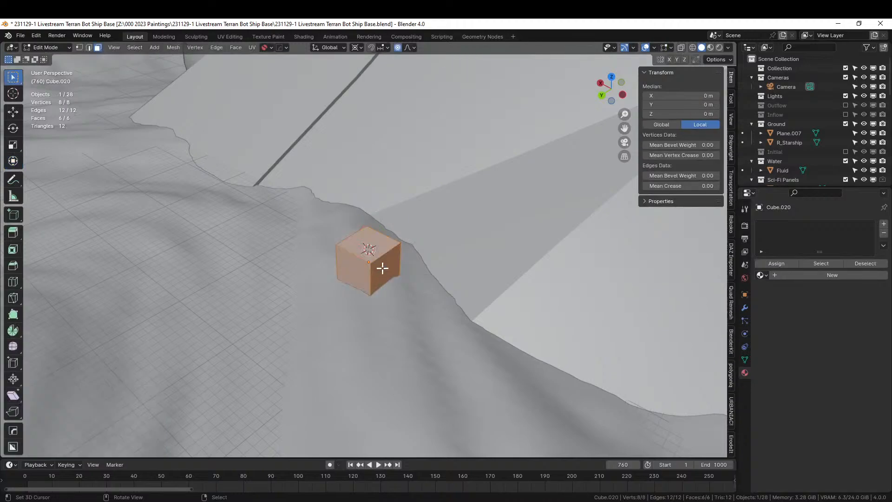
left_click(383, 268)
key("e")
key("5")
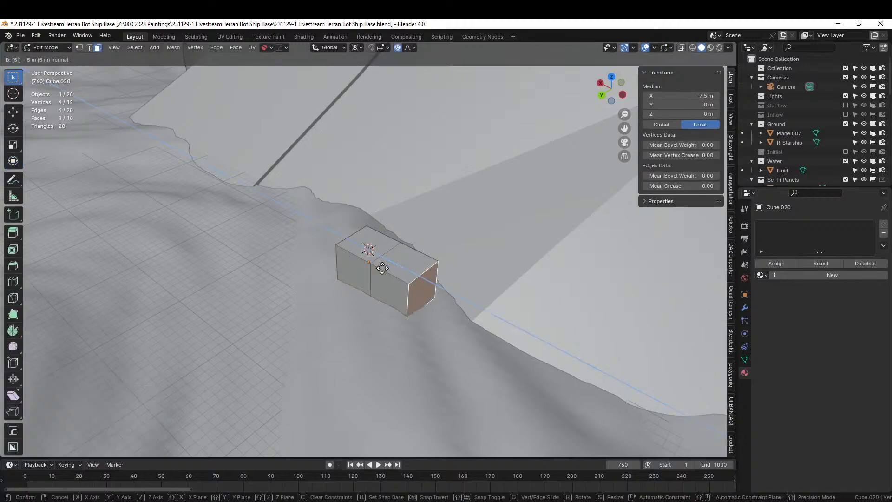
key("Return")
key("shift+r")
key("shift+r")
key("shift+r")
key("shift+r")
key("shift+r")
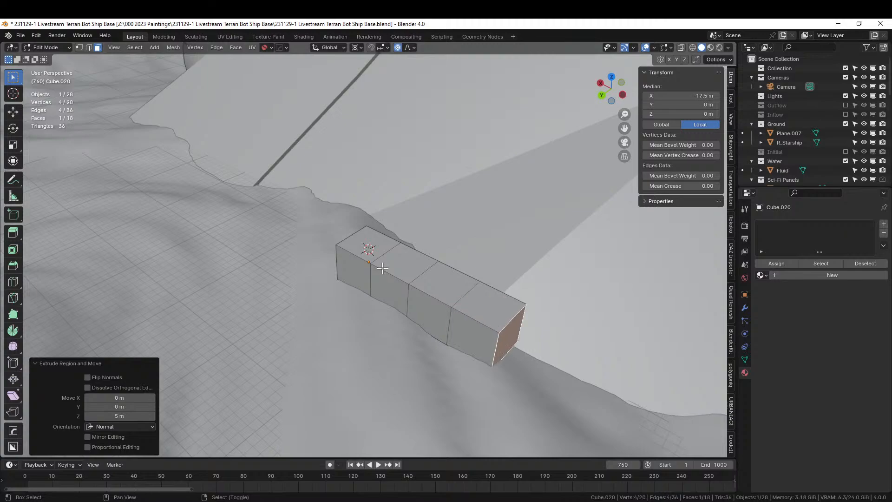
scroll(511, 224, "down", 3)
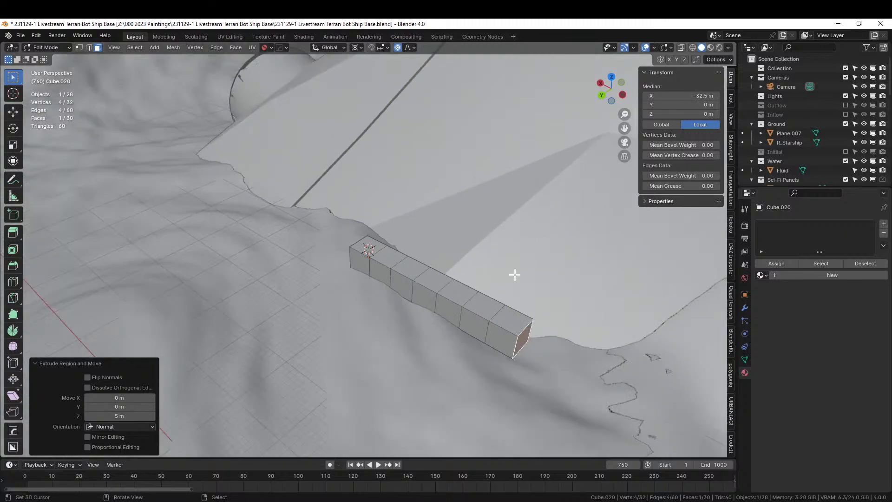
key("shift+r")
key("shift+r")
middle_click_drag(505, 288, 481, 307)
- Select the nine side faces facing the hull and extrude them 5 m four times to widen the platform
left_click(357, 257)
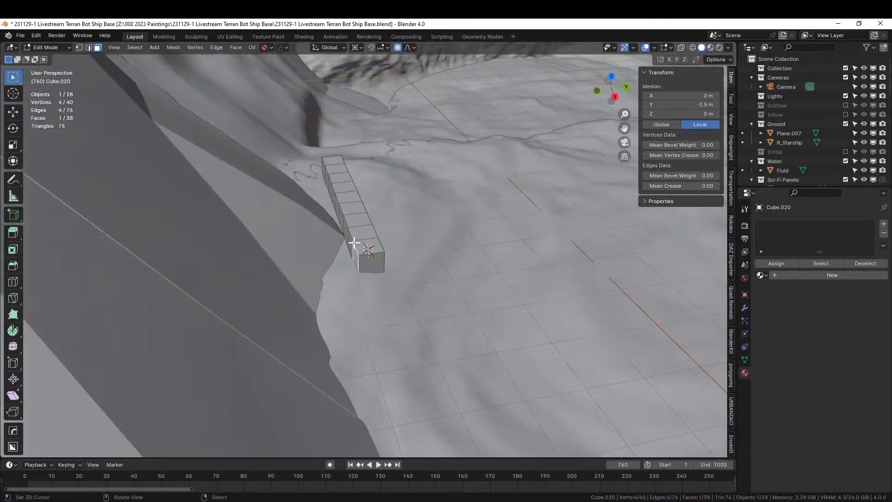
left_click(325, 164, "shift")
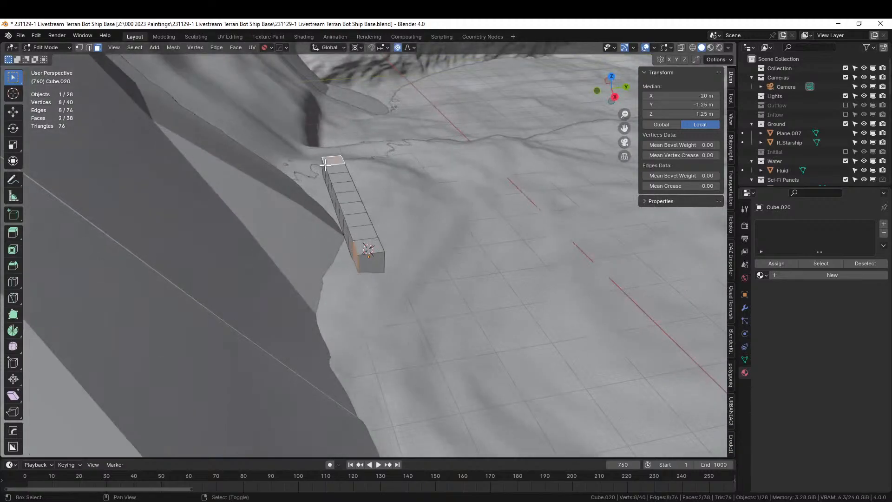
left_click(354, 255)
left_click(323, 166, "ctrl")
key("e")
key("5")
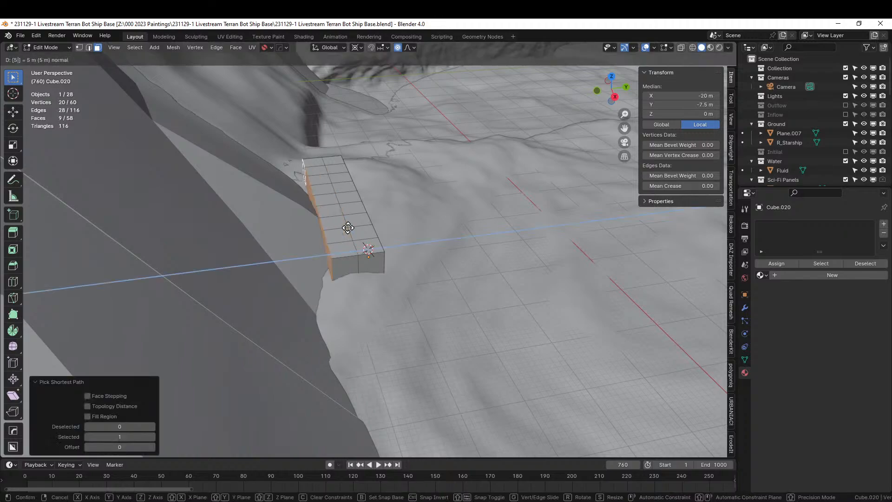
key("Return")
key("shift+r")
key("shift+r")
key("shift+r")
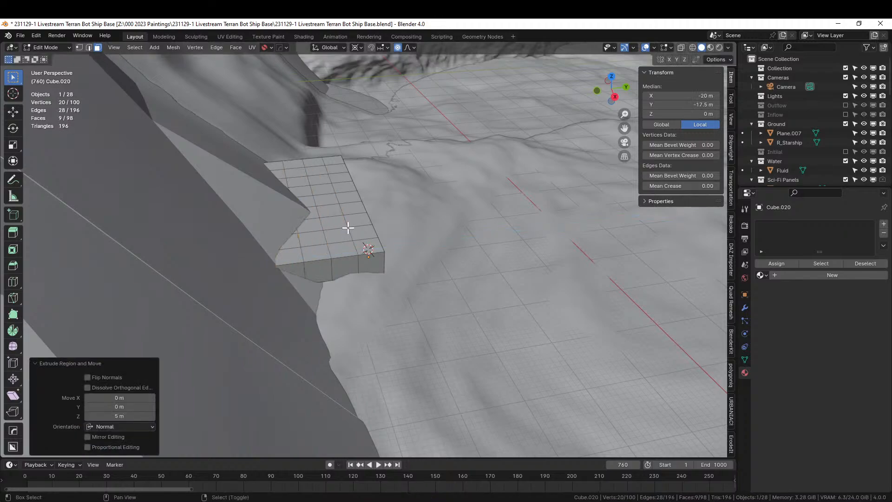
- Select all coplanar top faces of the platform and extrude them upward 5 m three times
middle_click_drag(348, 228, 298, 233)
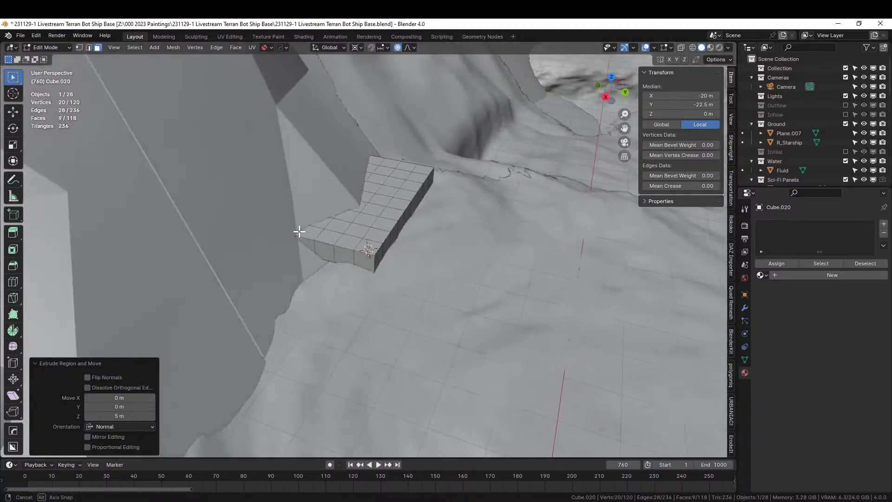
left_click(344, 238)
key("shift+g")
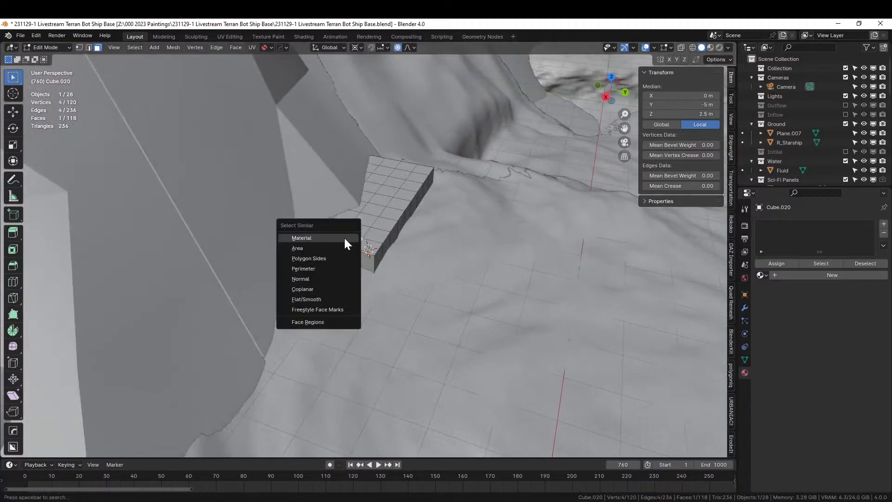
left_click(319, 286)
type("e5")
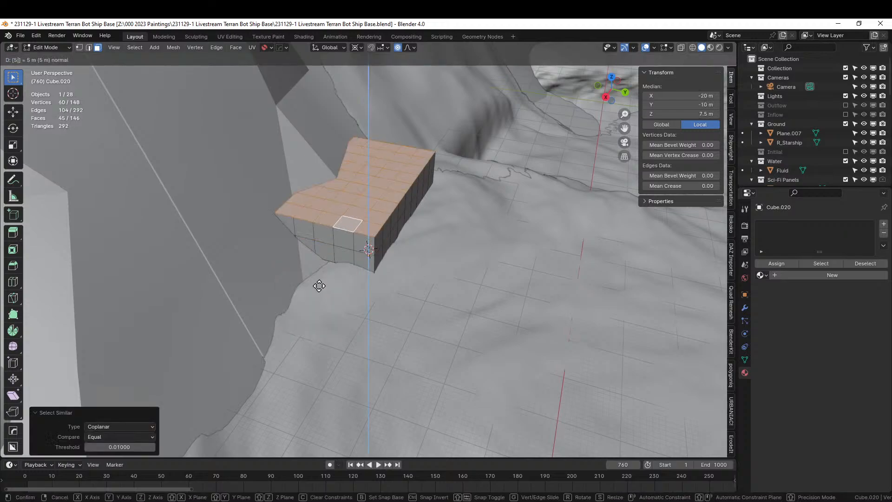
key("Return")
type("e10")
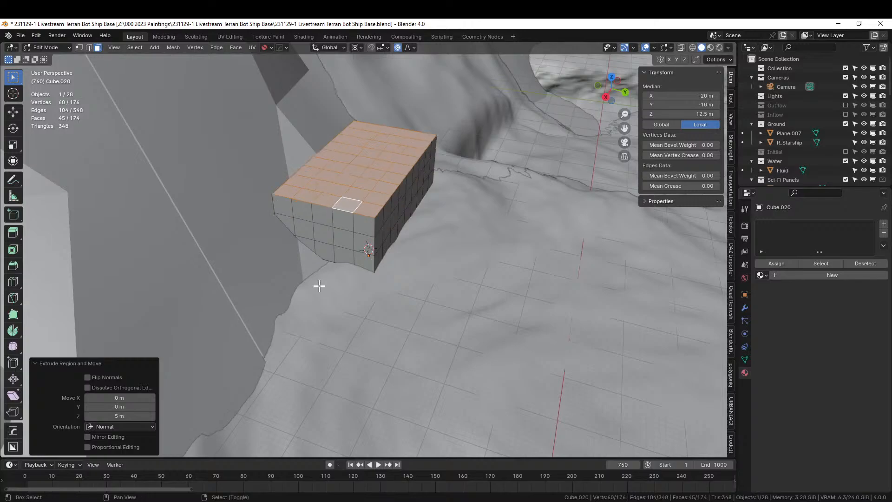
- Select all coplanar faces on the platform's near short end and extrude them 5 m outward
middle_click_drag(320, 286, 98, 270)
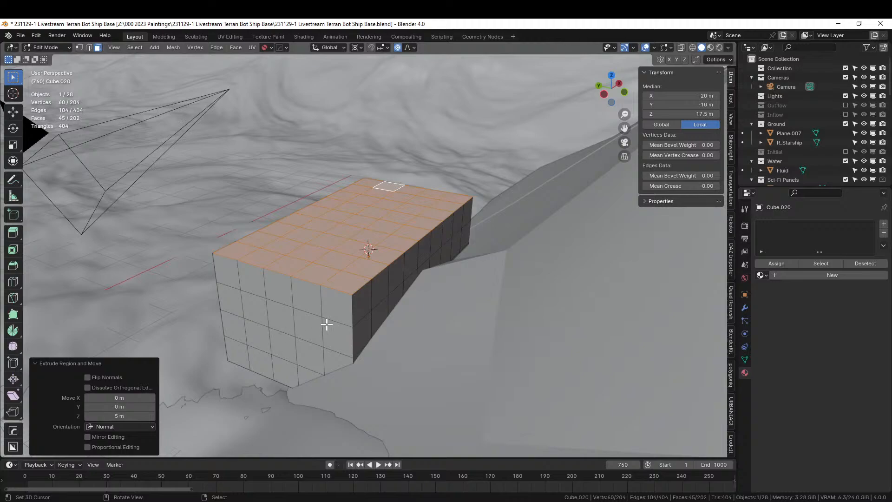
middle_click_drag(364, 297, 482, 292)
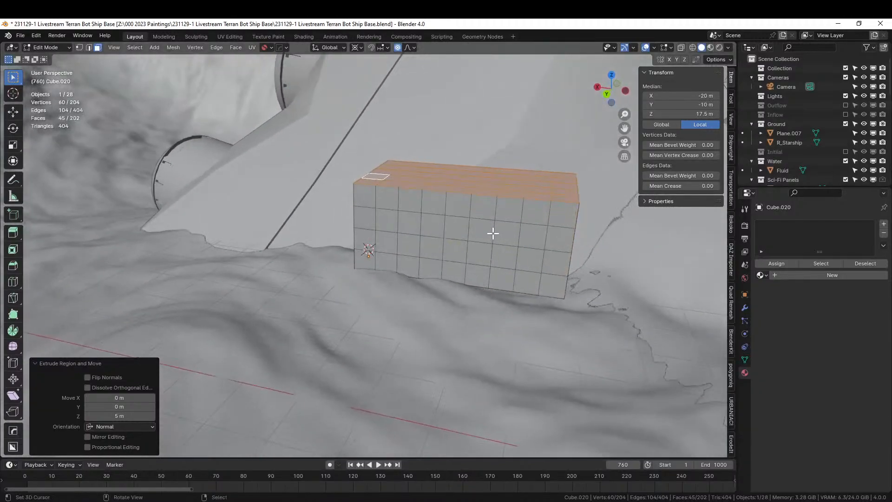
middle_click_drag(492, 235, 481, 297)
scroll(480, 297, "down", 3)
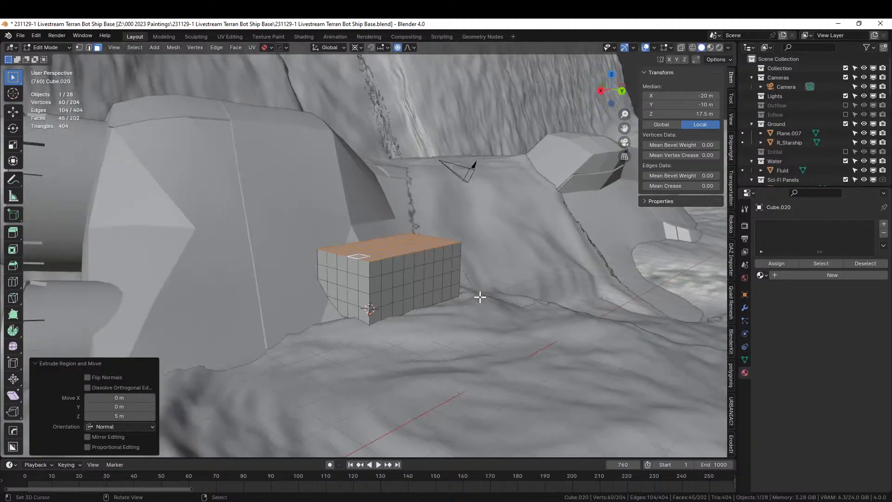
scroll(480, 296, "up", 1)
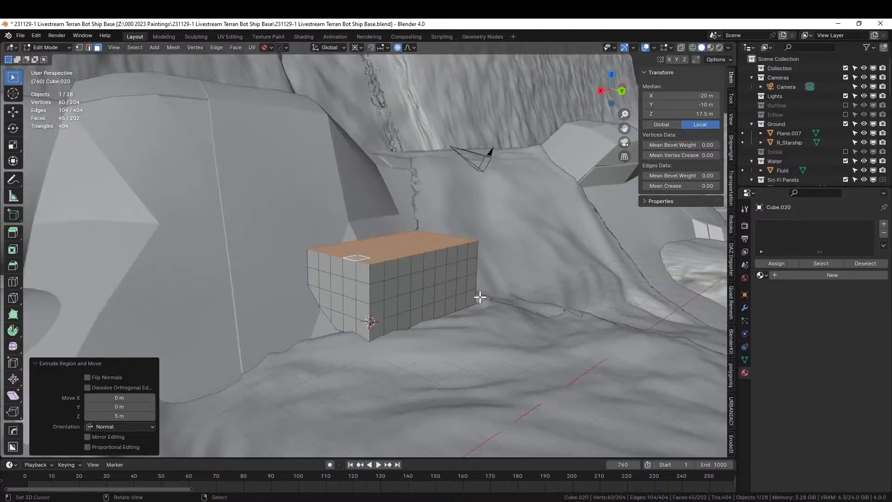
middle_click_drag(443, 290, 366, 280)
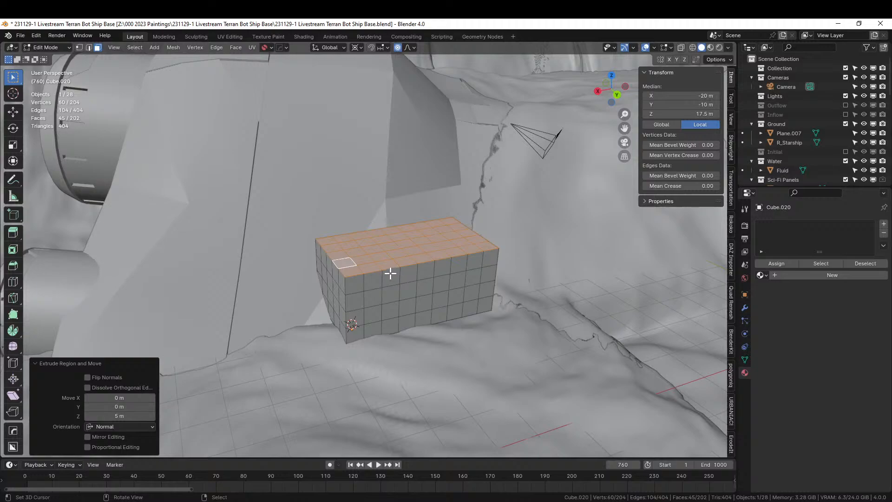
left_click(342, 280)
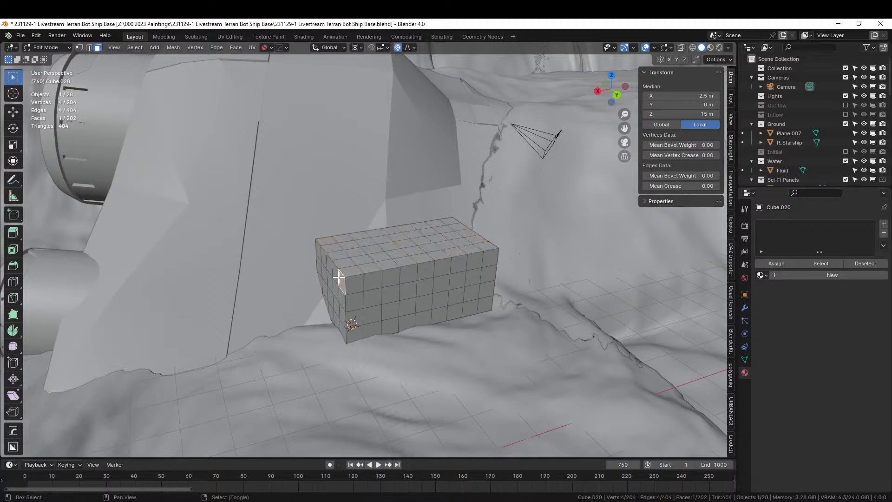
key("shift+g")
left_click(338, 278)
type("e")
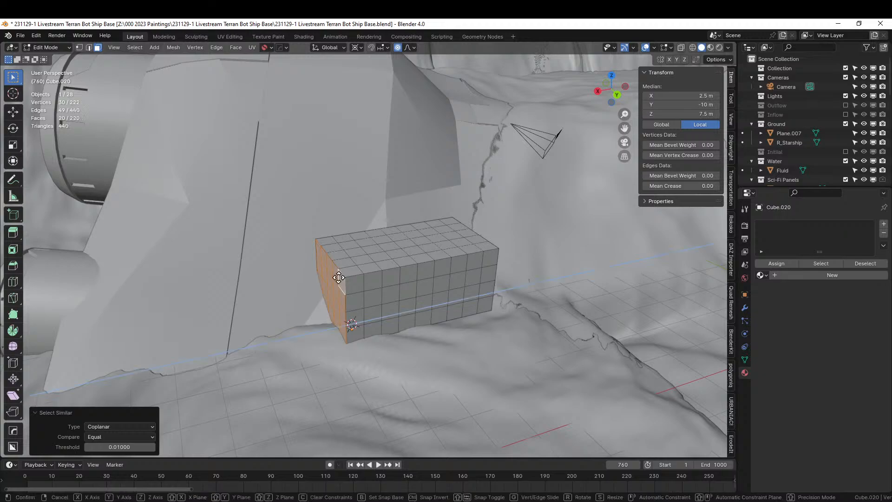
type("5")
key("Return")
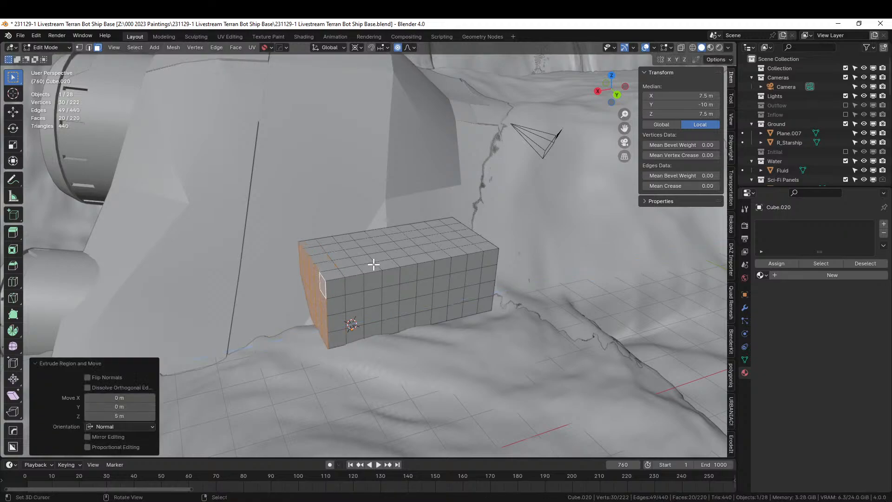
- Select all coplanar top faces of the lengthened block and extrude them 5 m upward
middle_click_drag(372, 263, 406, 305)
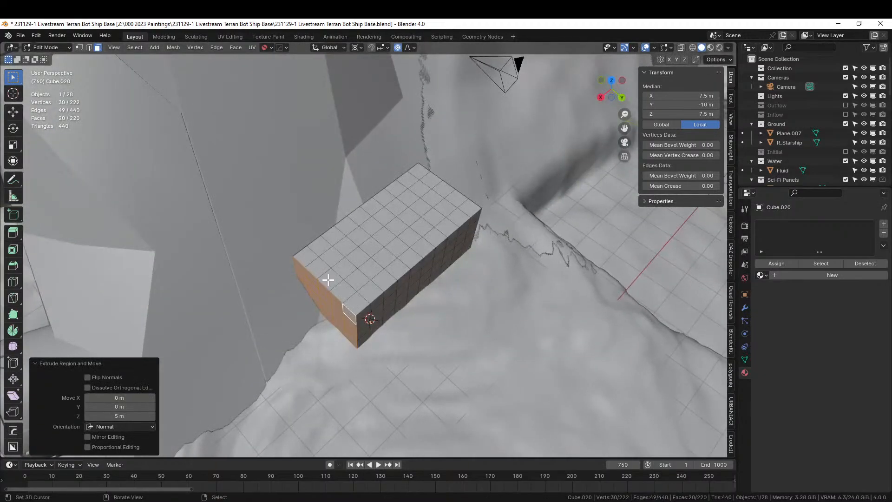
middle_click_drag(303, 261, 354, 255)
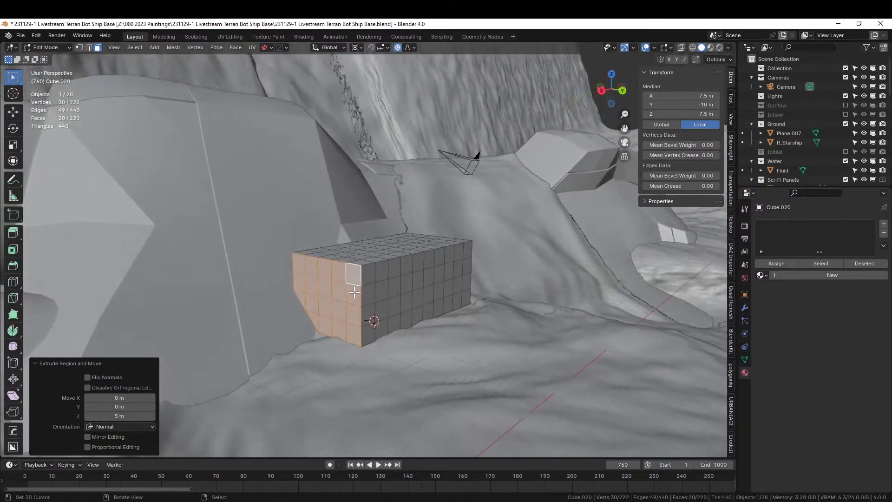
left_click(360, 263)
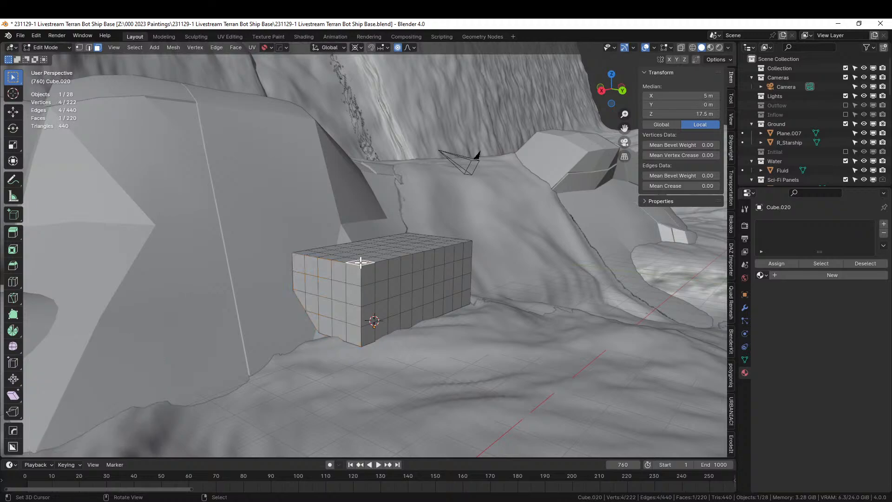
key("shift+g")
left_click(393, 275)
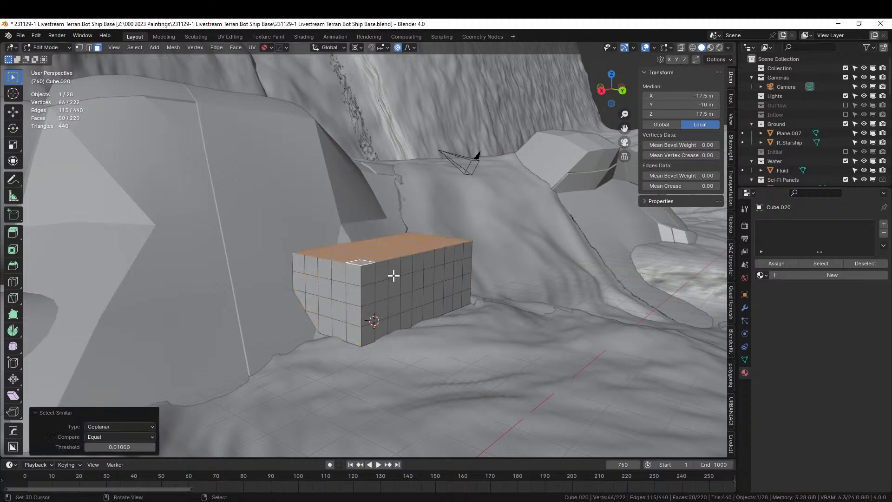
type("e5")
key("Return")
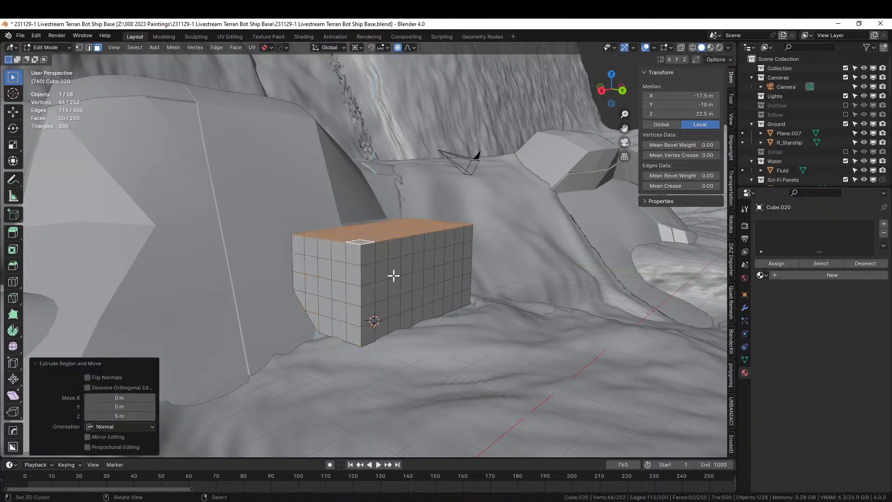
- Run the HOps Clean Mesh operation on the whole block to dissolve its redundant edges, and save the file
key("a")
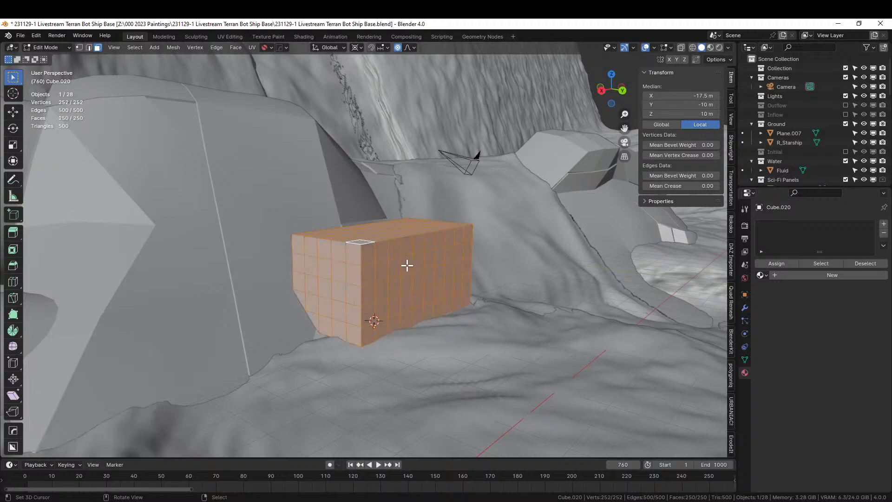
key("Tab")
key("q")
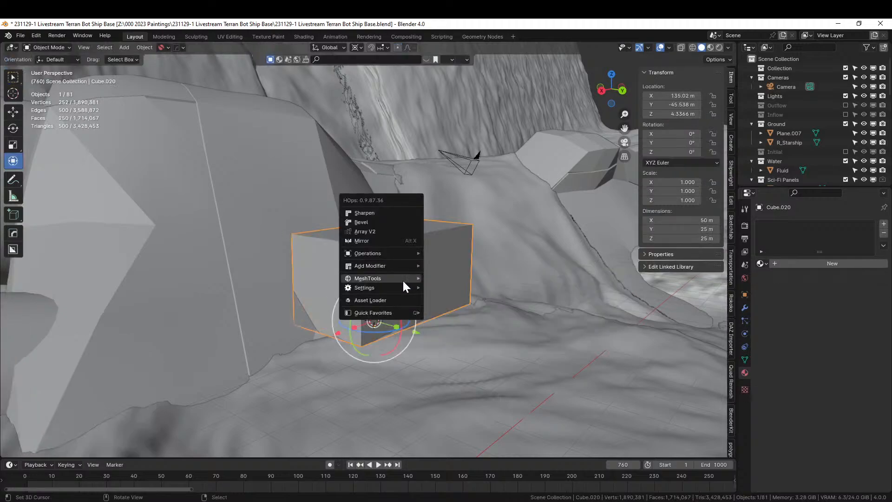
mouse_move(385, 254)
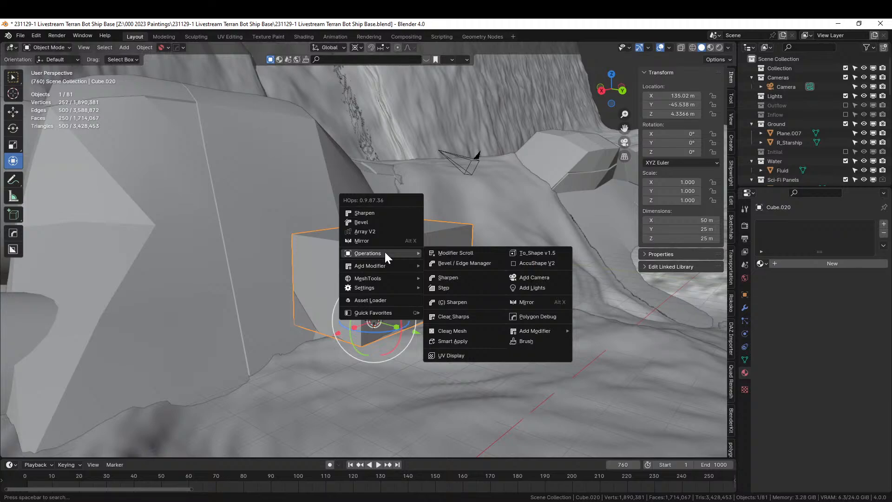
left_click(473, 331)
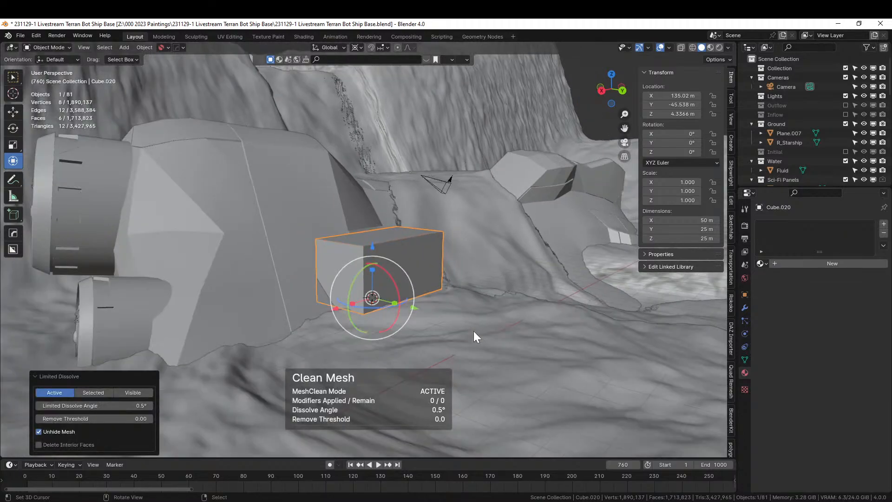
key("ctrl+s")
scroll(406, 314, "up", 4)
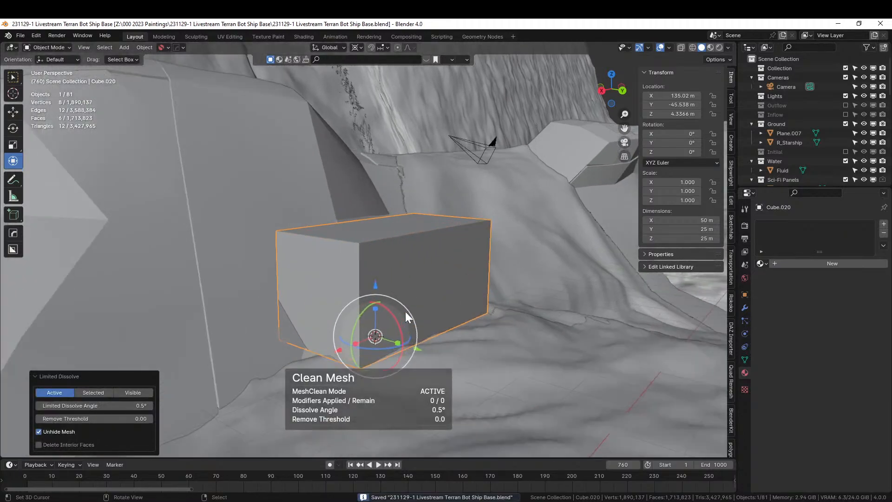
scroll(405, 311, "down", 2)
left_click(398, 251)
key("Tab")
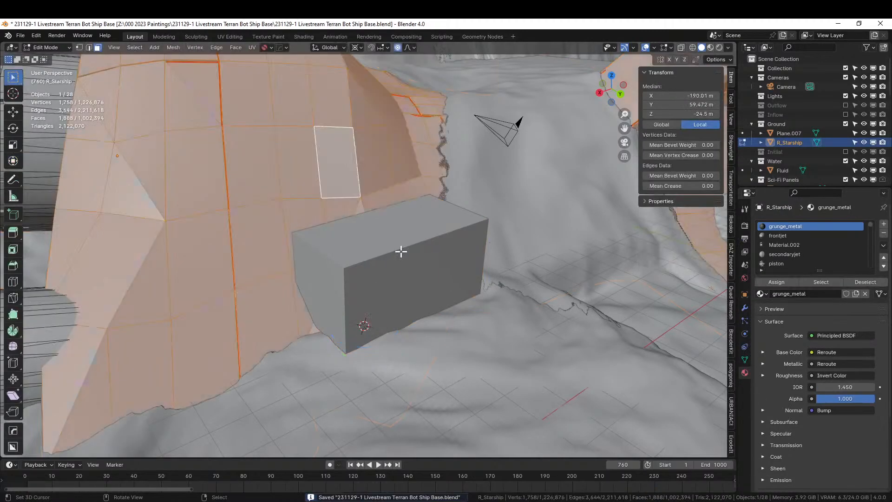
key("Tab")
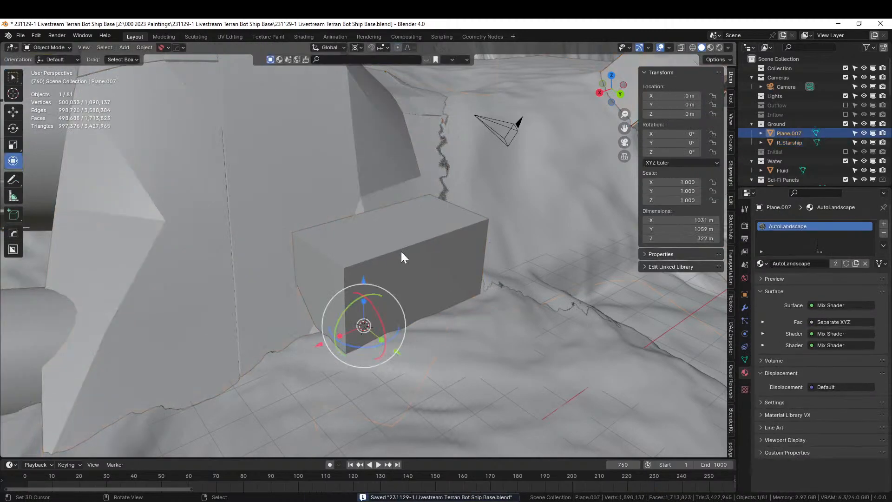
- Add one centred loop cut across the block, halfway along its length, in edge select mode
left_click(397, 236)
key("Tab")
key("2")
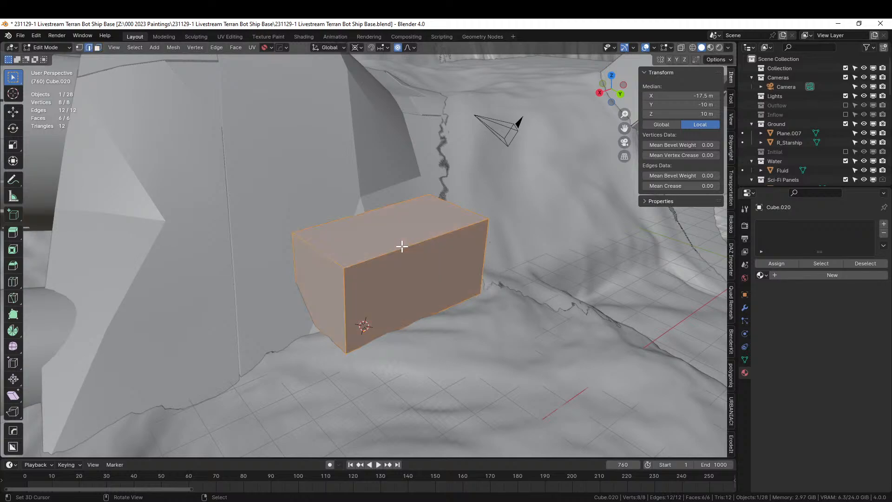
left_click(402, 245)
key("ctrl+r")
left_click(402, 246)
right_click(402, 246)
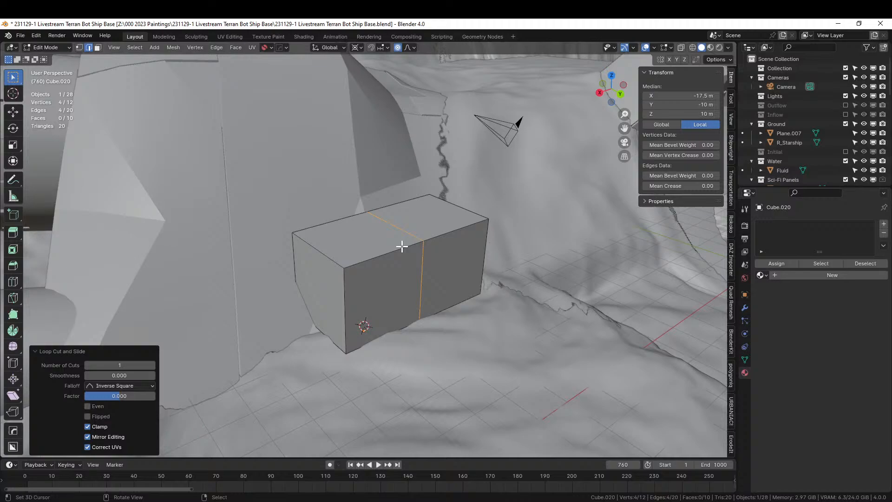
- Return to Object Mode and join the block into the distant Sci-Fi_B panel object
key("Tab")
scroll(410, 255, "down", 5)
middle_click_drag(410, 255, 605, 355)
left_click(170, 212)
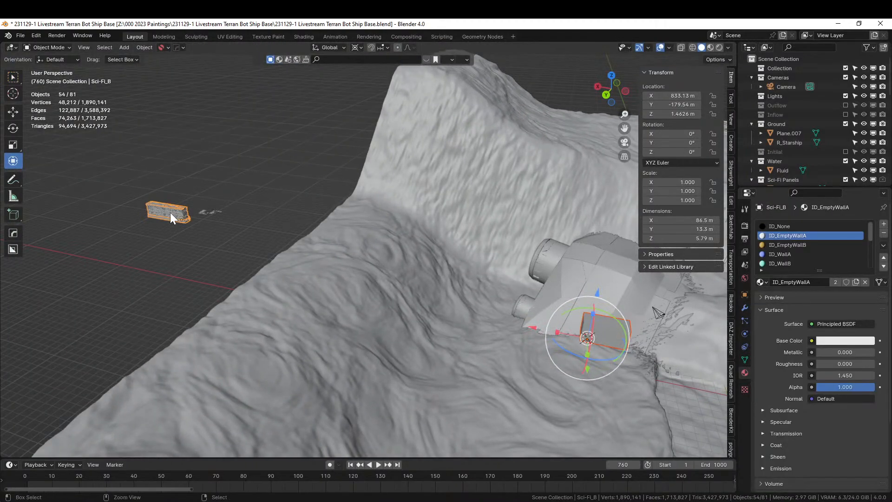
key("ctrl+j")
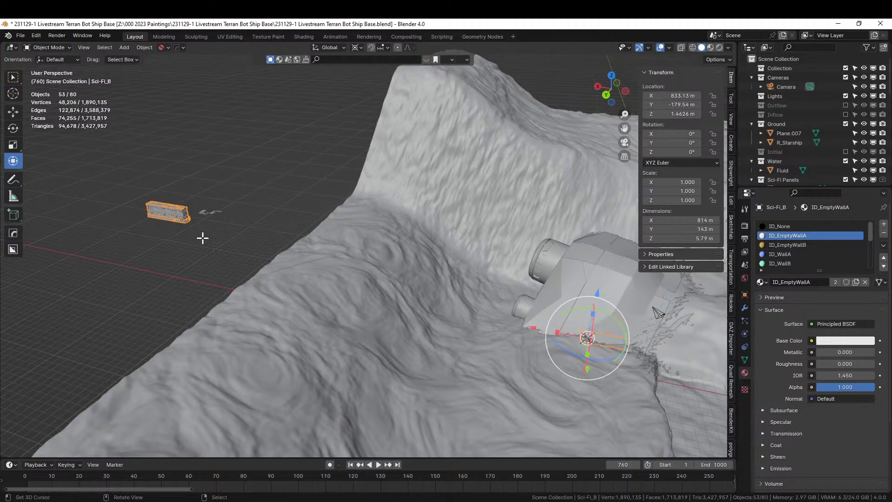
- Select the block's linked geometry within the joined Sci-Fi_B mesh and separate it into its own object
key("Tab")
middle_click_drag(208, 241, 232, 242)
left_click(585, 290)
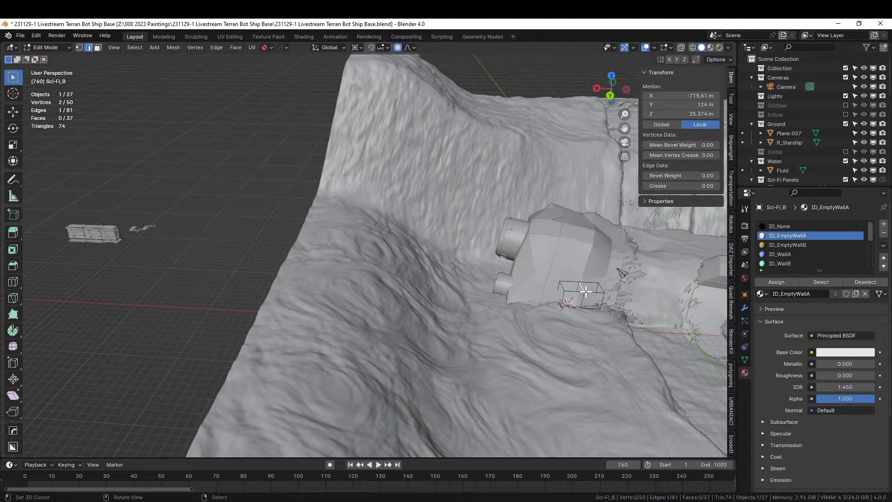
key("l")
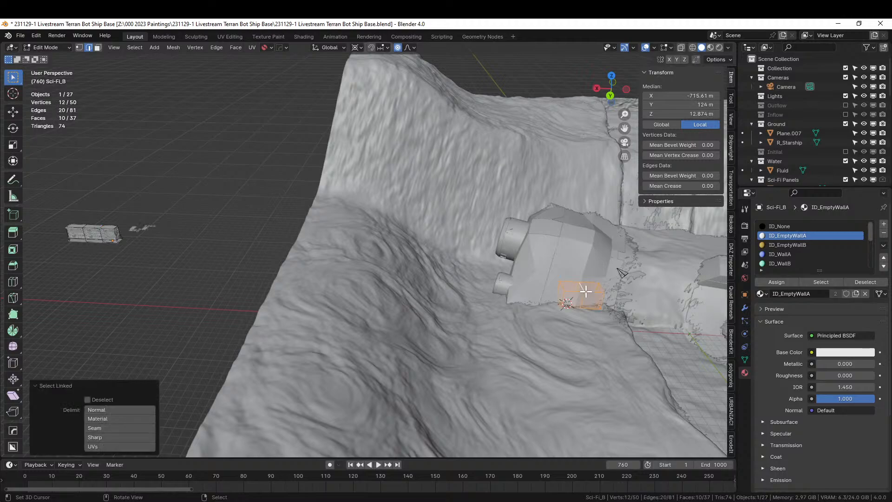
key("p")
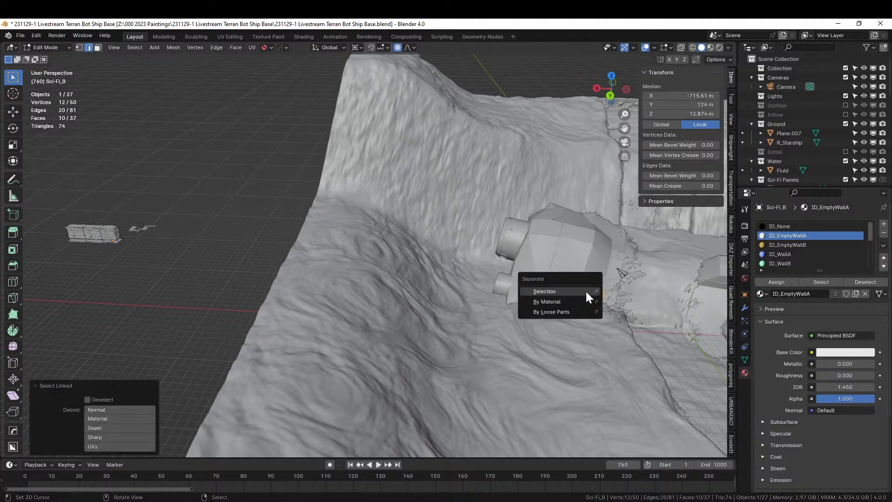
left_click(586, 292)
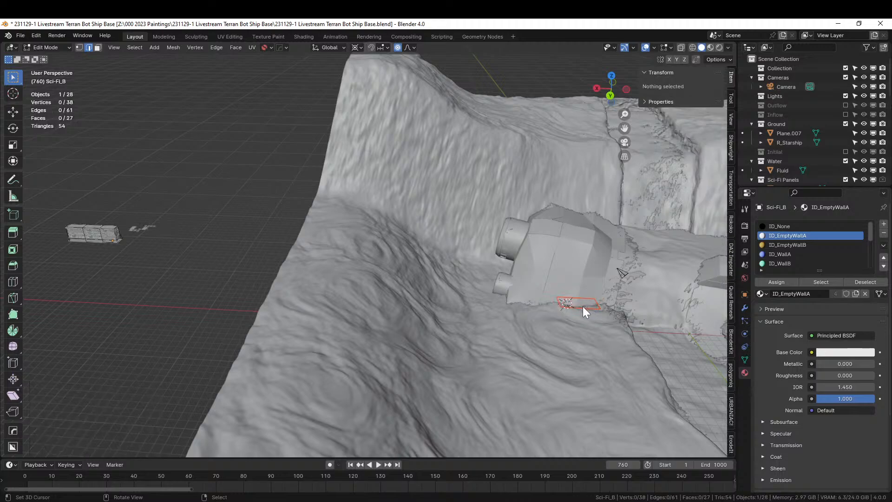
- Leave Edit Mode and select the separated block object Sci-Fi_B.001
key("Tab")
right_click(581, 307)
middle_click_drag(581, 307, 613, 325)
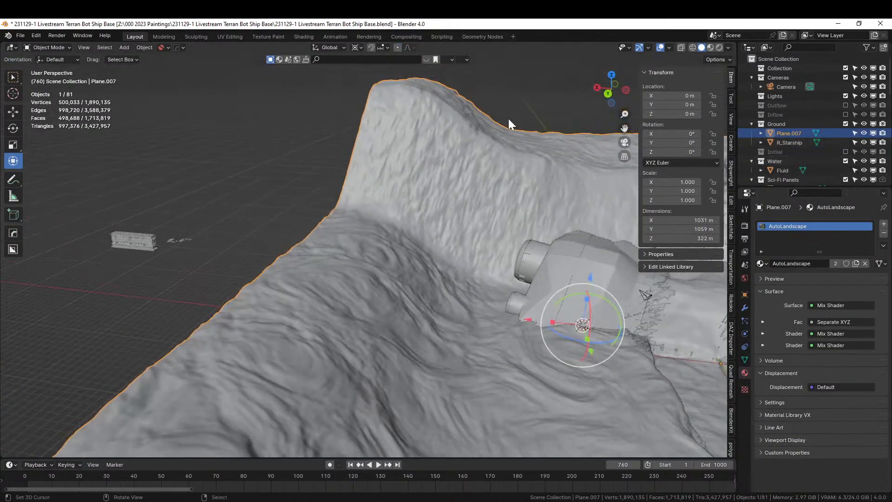
scroll(800, 134, "down", 3)
scroll(800, 131, "down", 8)
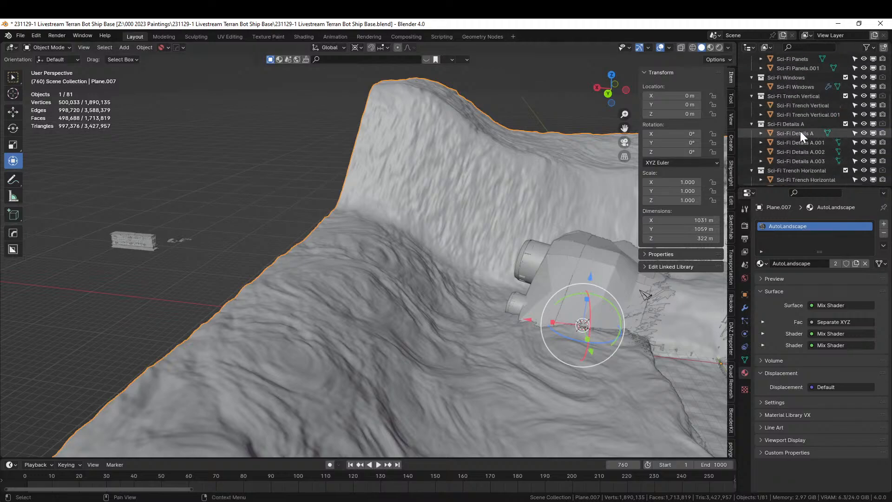
left_click(785, 176)
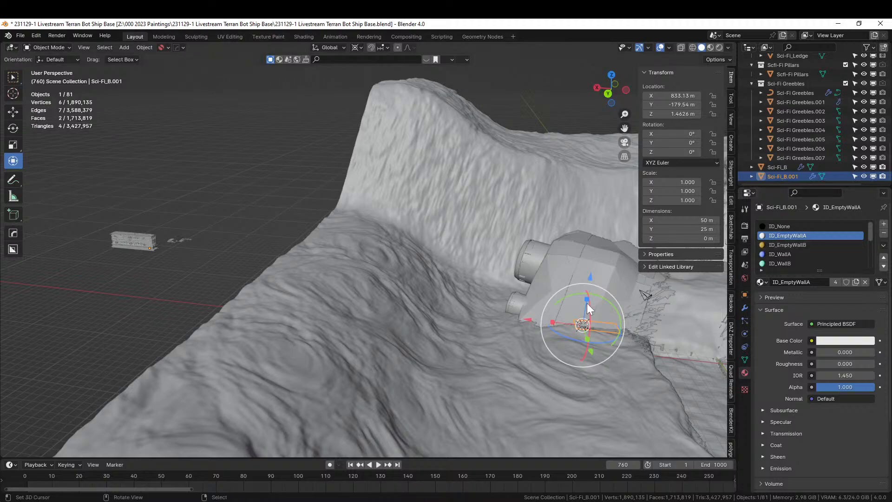
- Assign the ID_EmptyWallB material to all faces of the separated block in Edit Mode
key("Tab")
key("a")
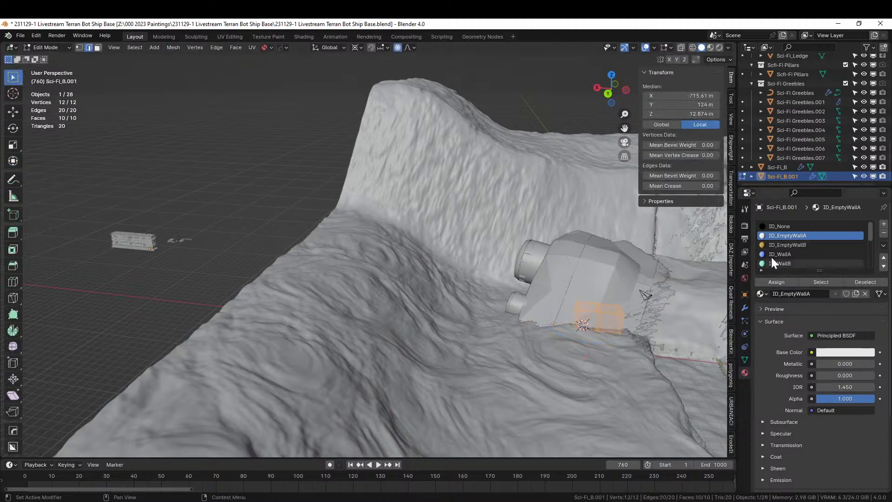
left_click(793, 244)
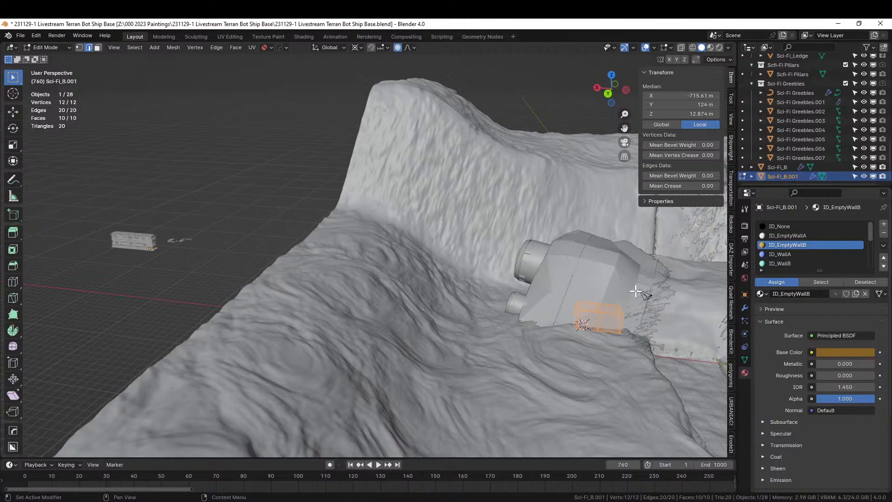
- Isolate the block beside the ship in local view
middle_click_drag(623, 295, 457, 273)
scroll(376, 273, "up", 5)
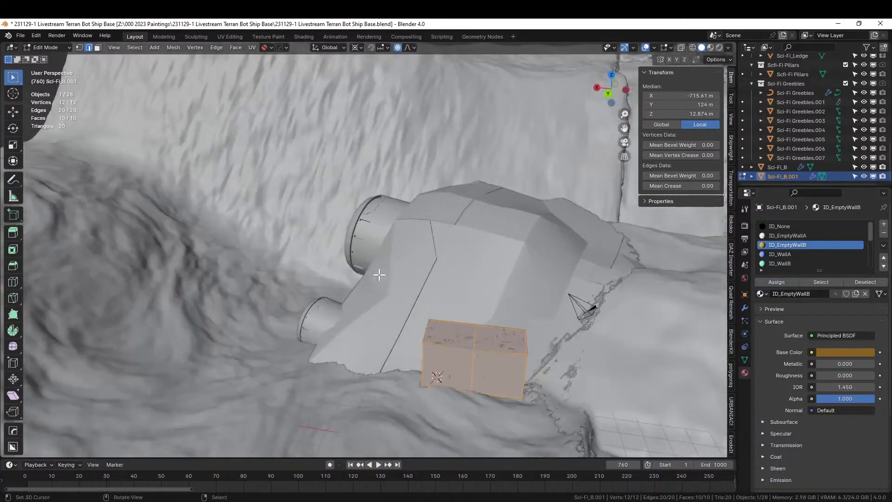
key("slash")
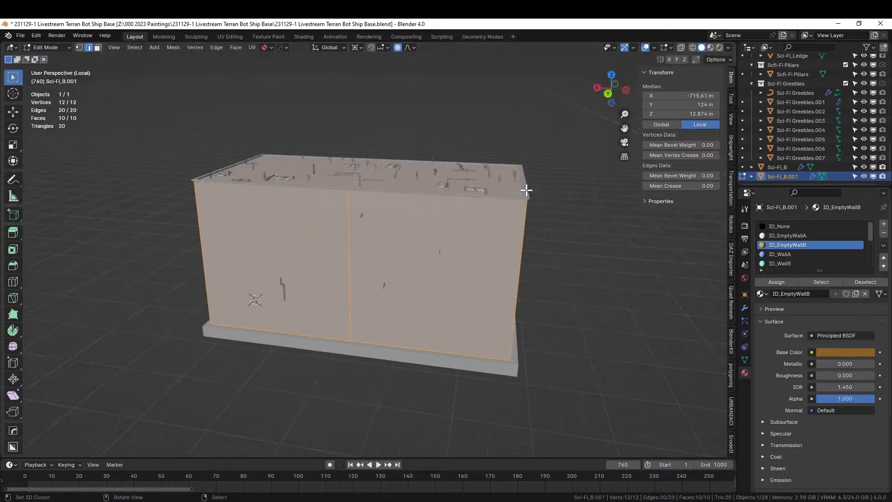
middle_click_drag(570, 184, 532, 195)
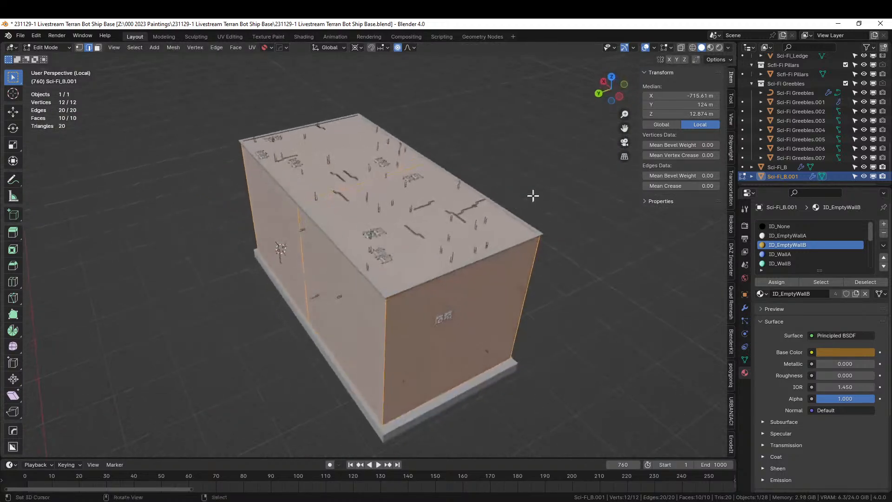
- Preview the block in rendered shading with nothing selected, examine its wall material close up, and return to solid shading
left_click(718, 47)
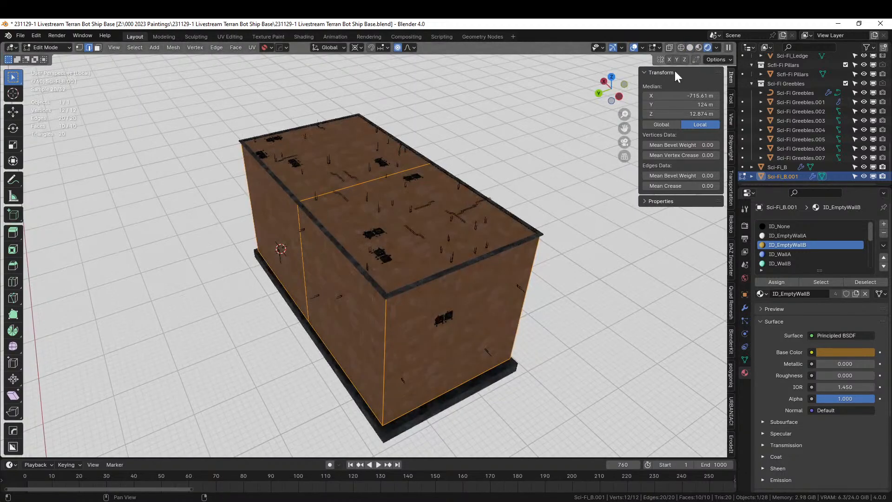
scroll(472, 220, "down", 3)
middle_click_drag(472, 220, 552, 211)
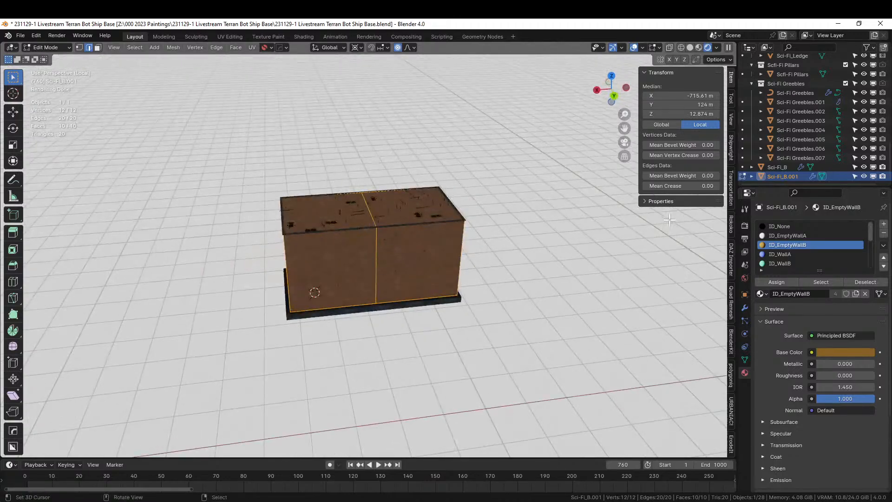
key("alt+a")
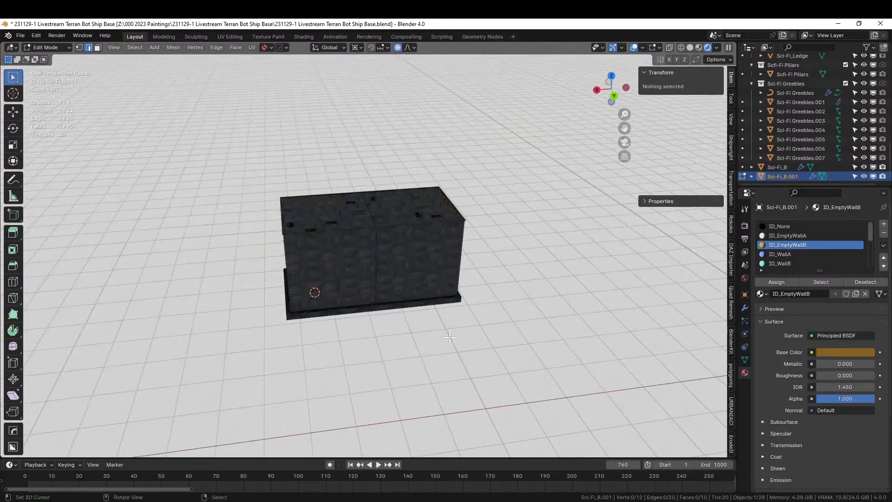
scroll(414, 336, "up", 10)
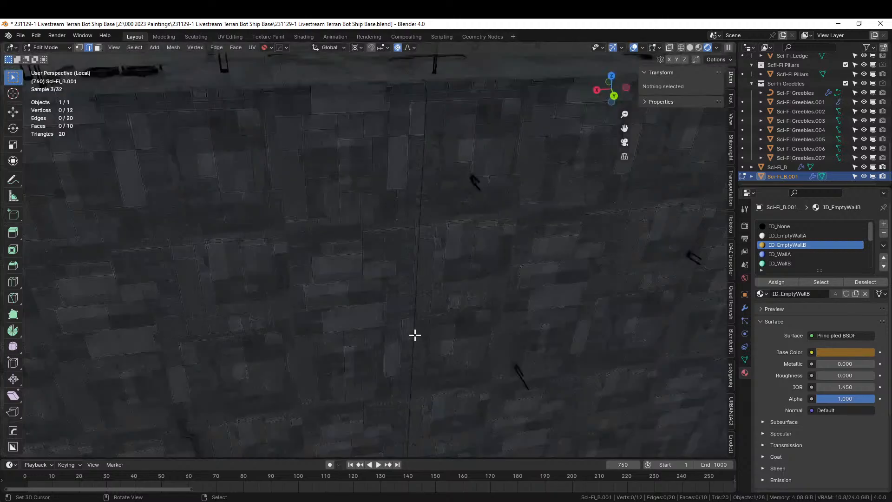
scroll(414, 334, "down", 6)
middle_click_drag(414, 335, 467, 316)
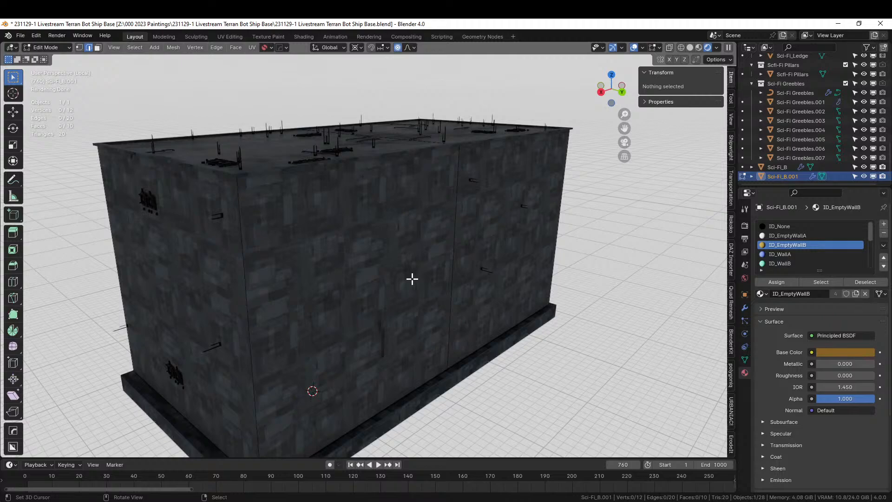
scroll(431, 109, "down", 3)
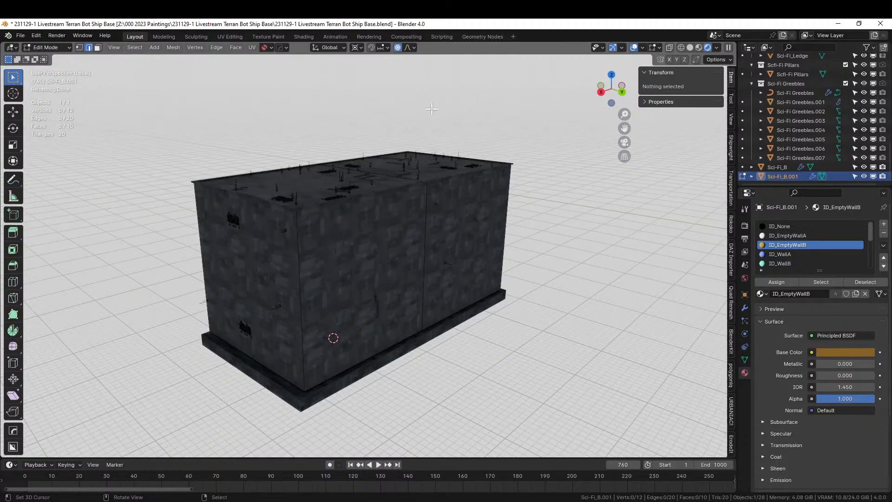
left_click(690, 48)
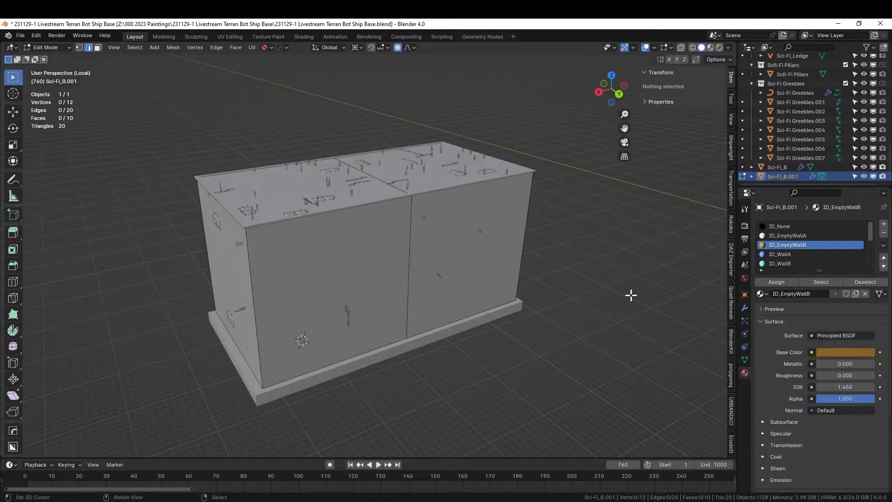
- Open the Auto-Building wall settings and widen them enough to read the collection assigned to each wall
scroll(729, 354, "down", 15)
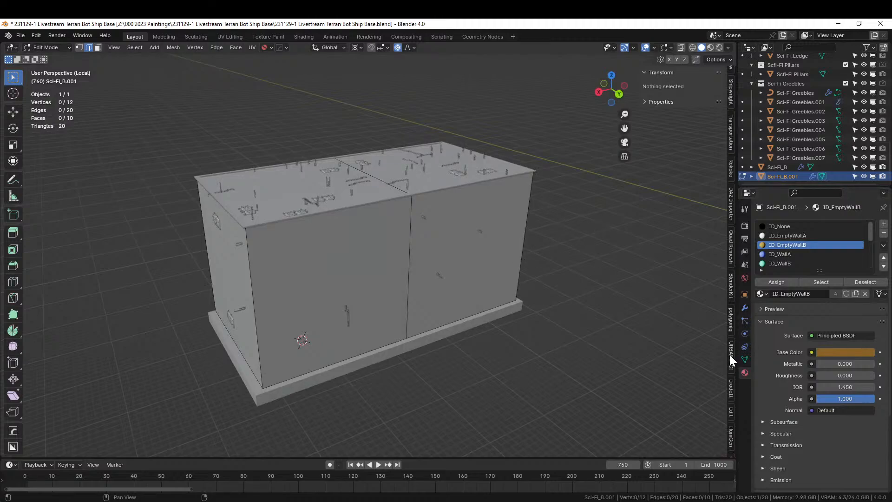
scroll(729, 353, "down", 7)
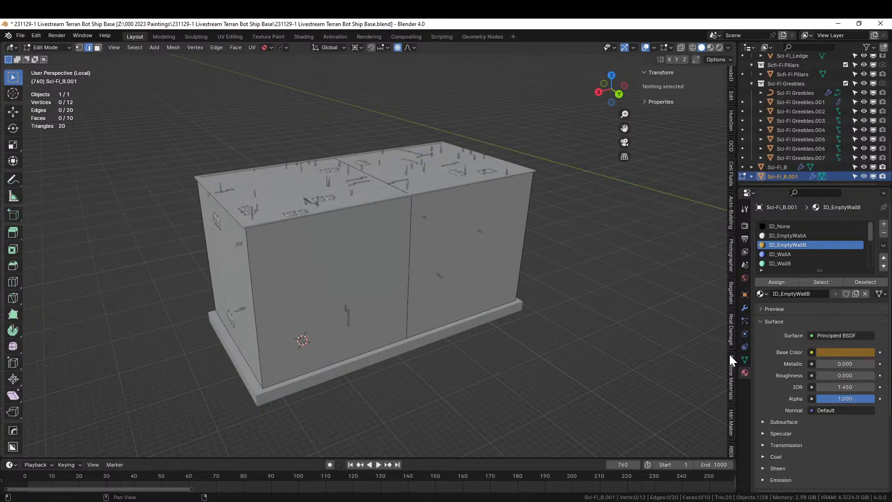
left_click(731, 210)
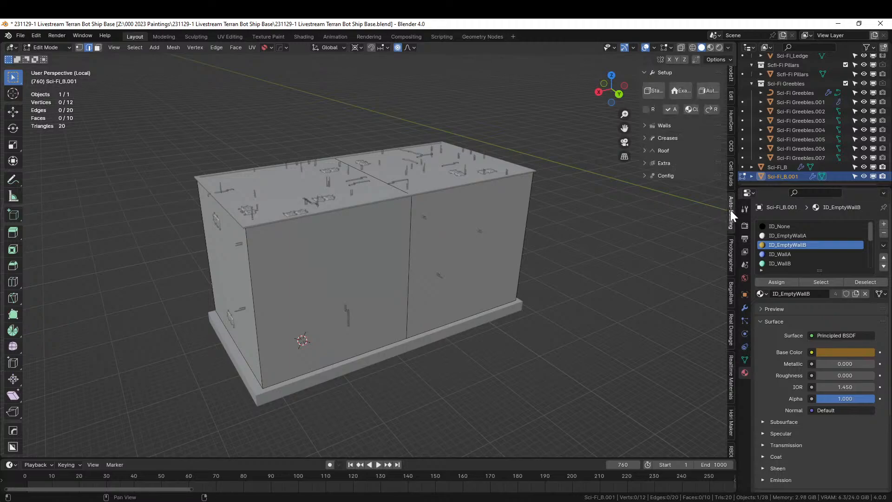
left_click(645, 125)
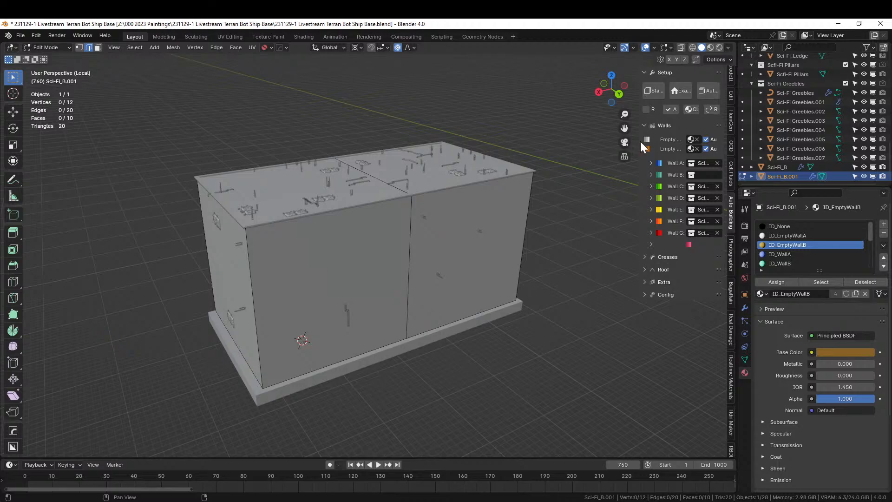
left_click_drag(640, 141, 537, 141)
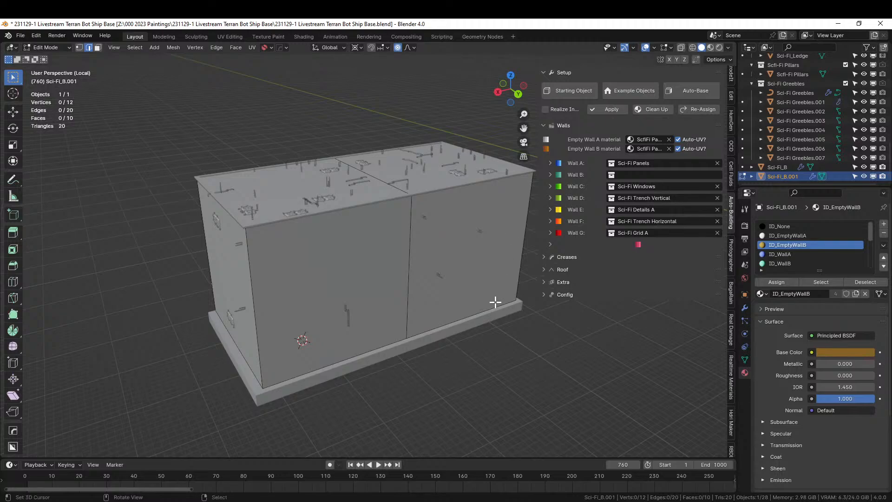
middle_click_drag(486, 305, 489, 301)
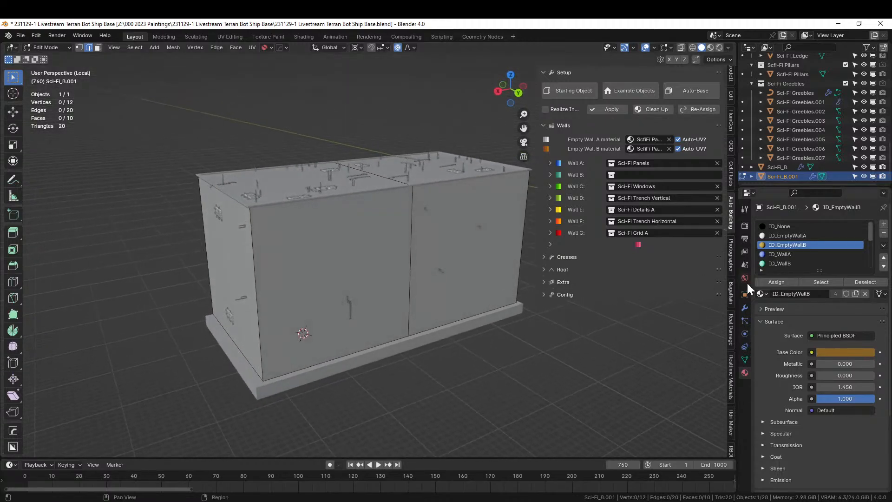
- Turn off the GN_Auto-Building modifier's display in Edit Mode for the block
left_click(743, 307)
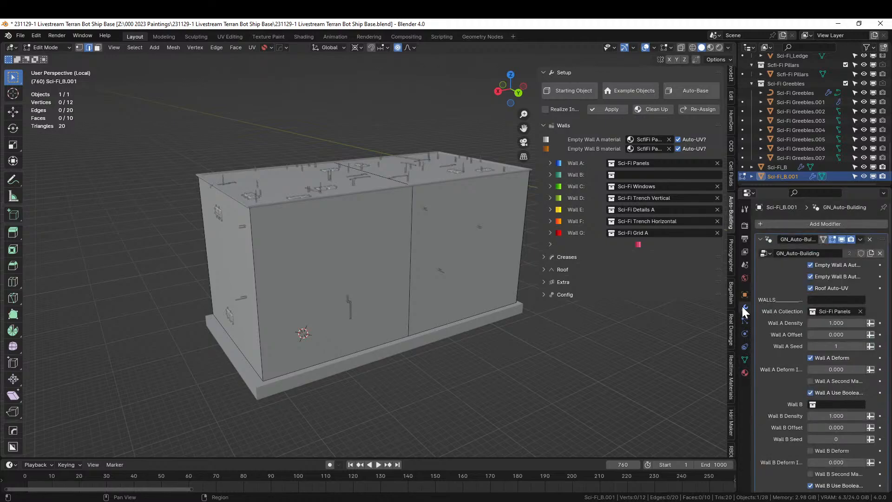
left_click(824, 240)
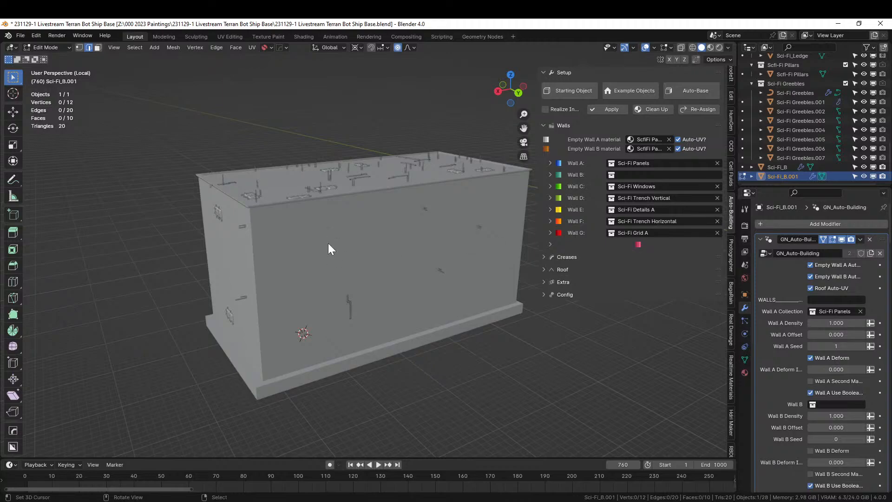
key("Tab")
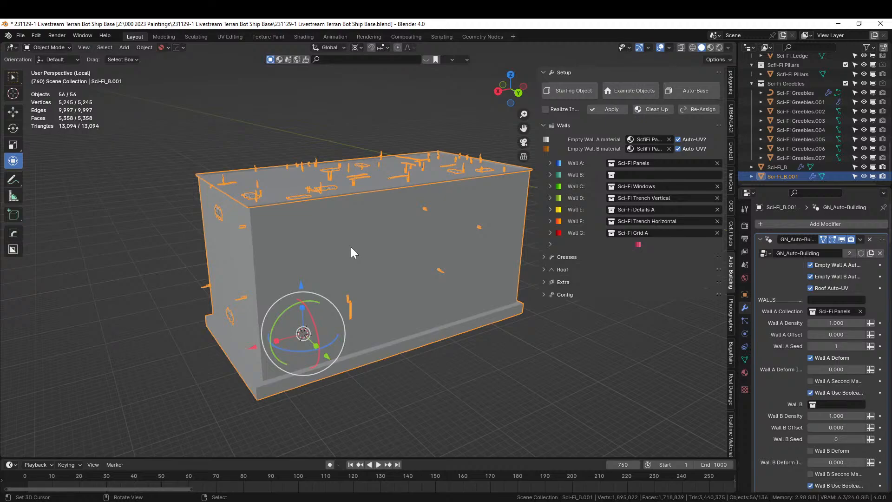
mouse_move(350, 251)
middle_mouse_down()
mouse_move(371, 258)
mouse_move(349, 256)
middle_mouse_up()
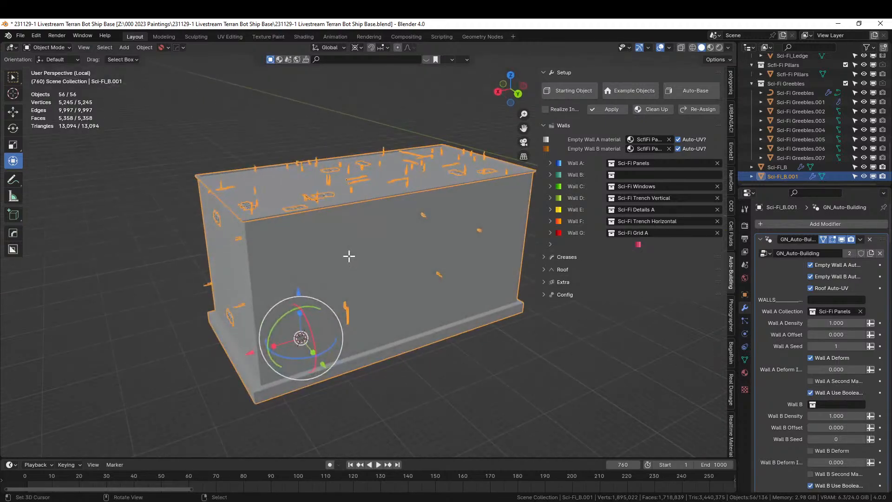
key("Tab")
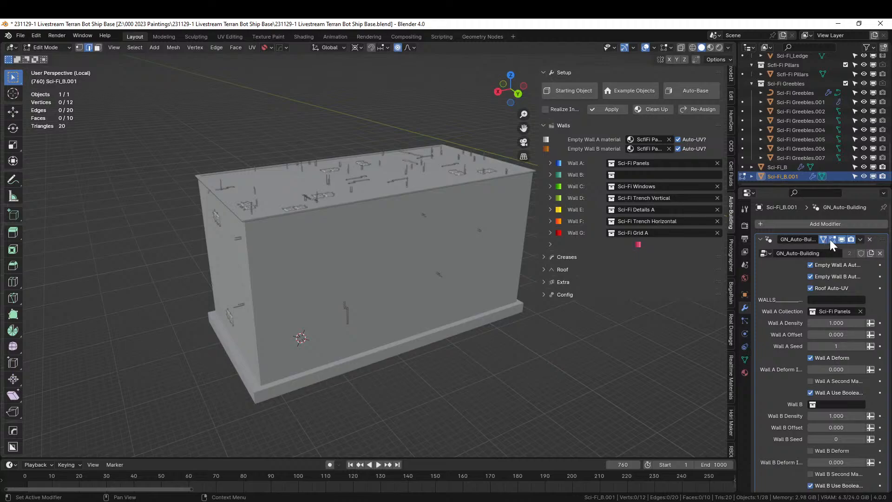
left_click(829, 239)
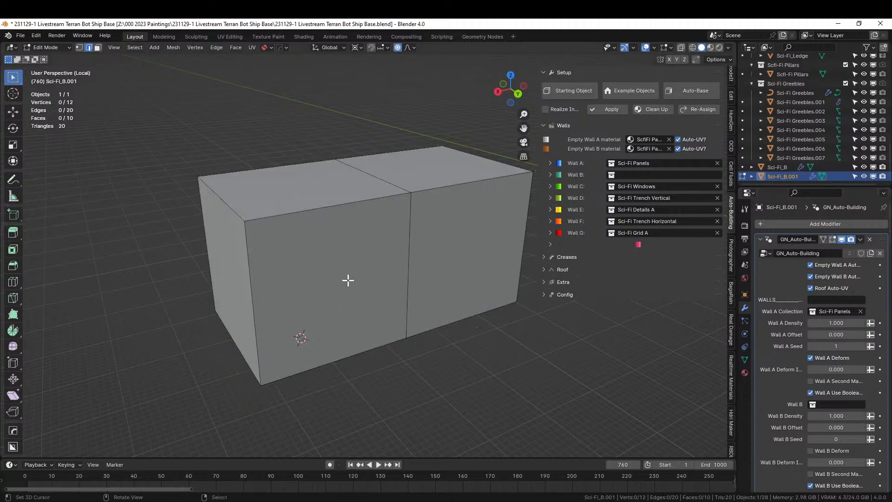
- Select both faces of the block's long front side in face select mode and assign them the ID_WallA material
key("3")
left_click(325, 279)
left_click(513, 258, "shift")
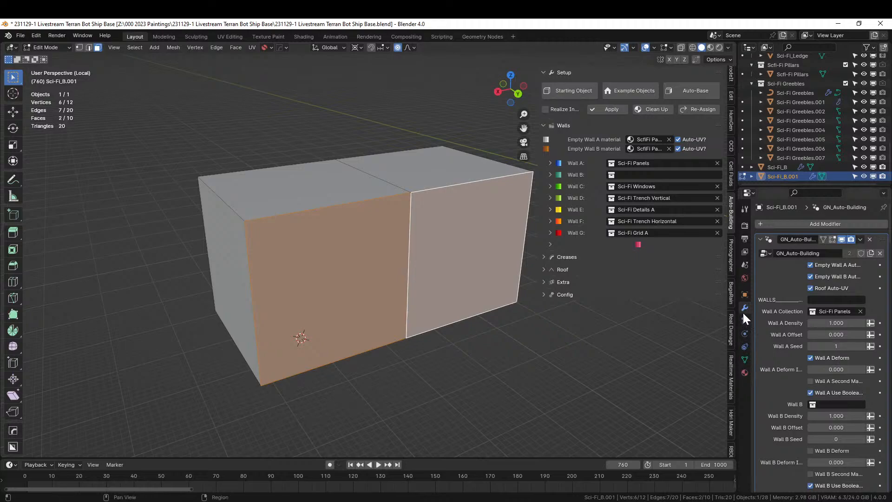
left_click(744, 371)
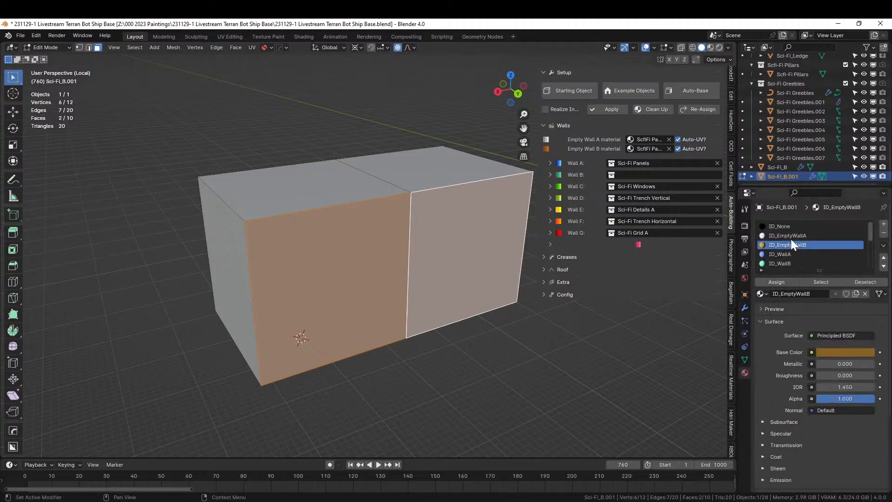
left_click(794, 255)
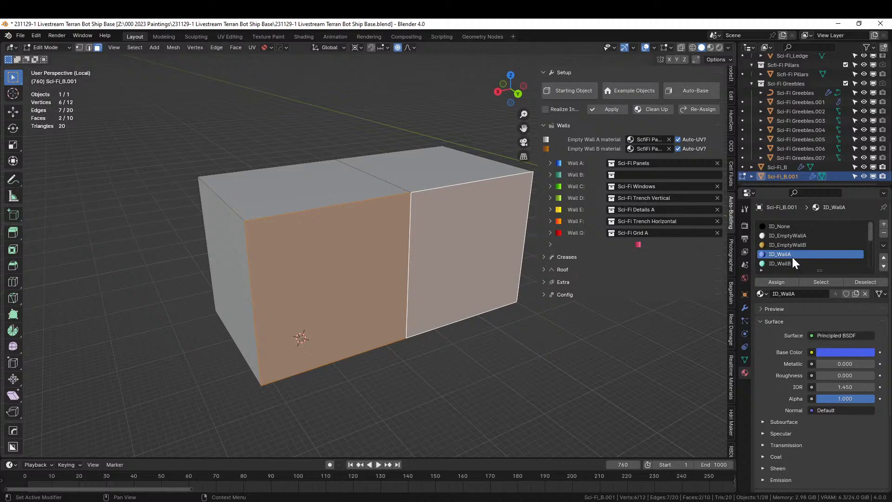
left_click(776, 282)
- Select the block's two opposite end faces and assign them the ID_WallD material
left_click(225, 252)
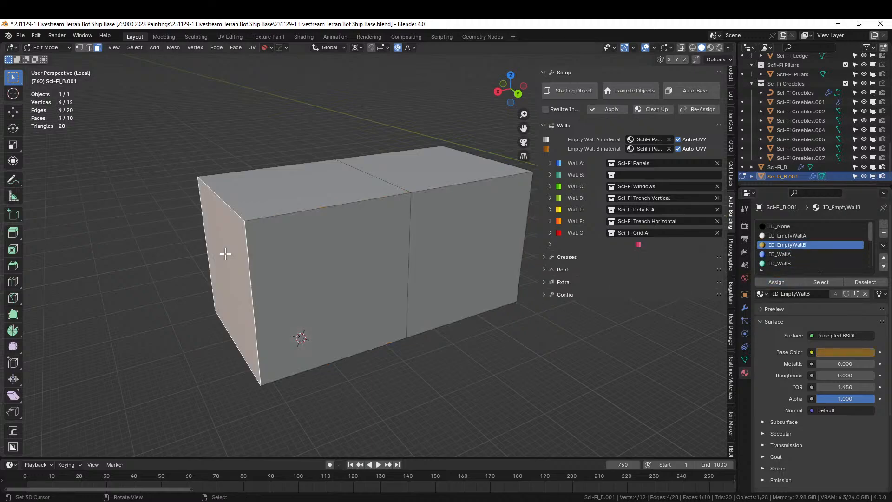
middle_click_drag(225, 252, 484, 294)
left_click(484, 293, "shift")
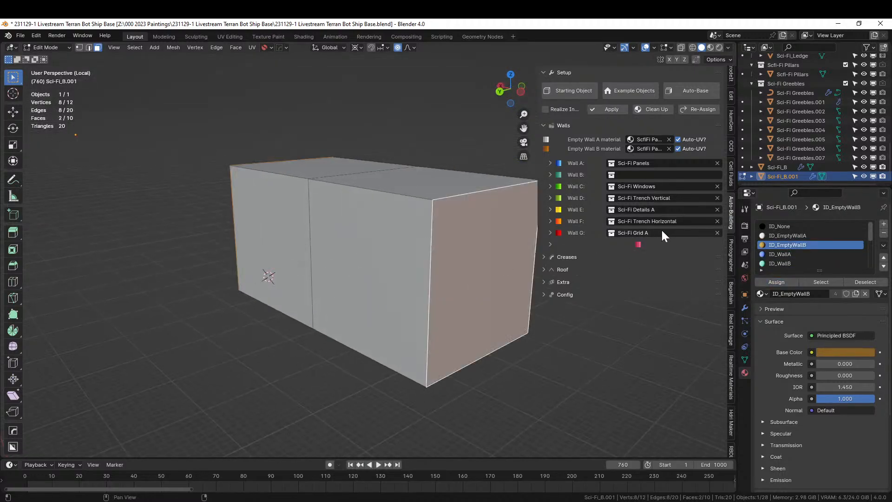
scroll(805, 255, "down", 2)
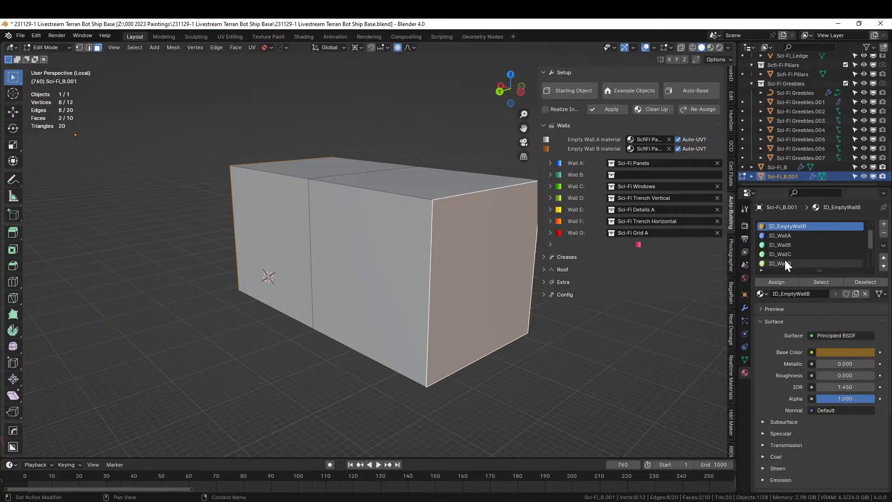
left_click(785, 263)
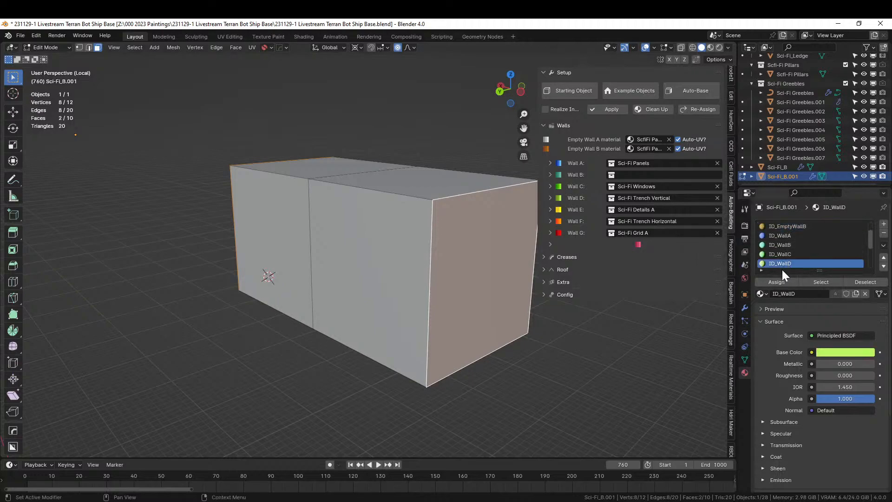
left_click(776, 283)
- Select both top faces of the block
scroll(451, 287, "down", 3)
middle_click_drag(395, 297, 458, 313)
left_click(398, 201)
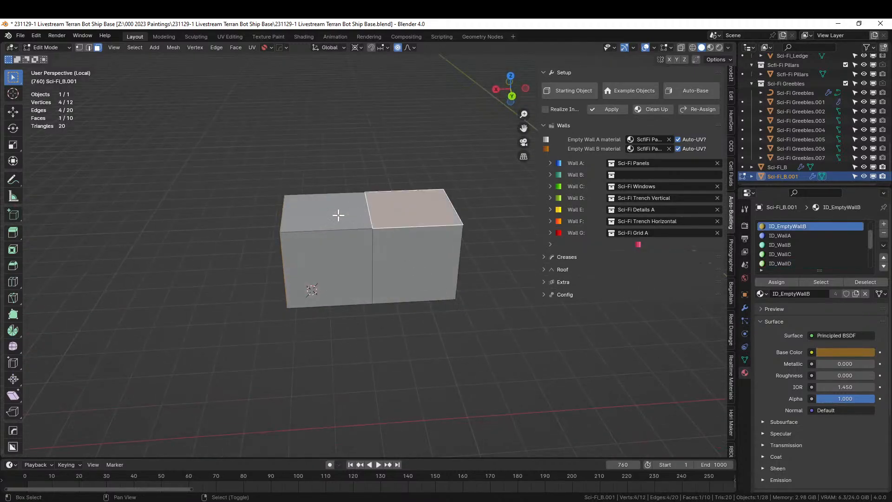
left_click(339, 213, "shift")
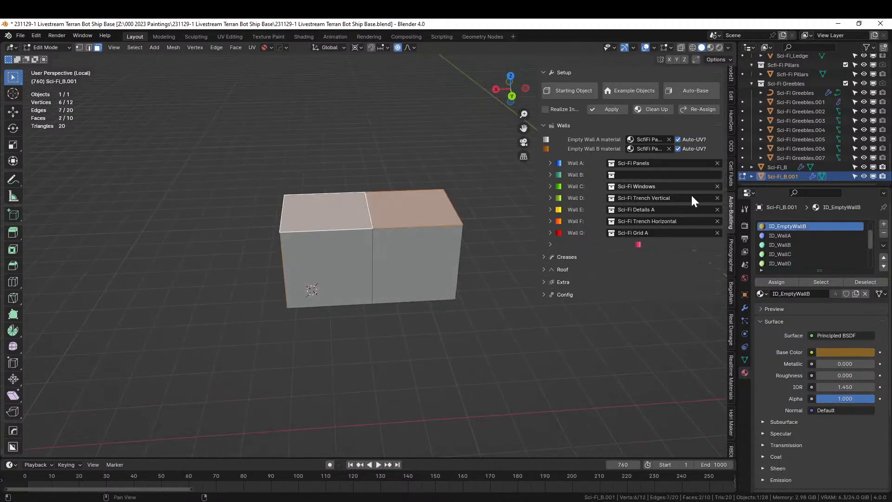
- Show the flat roof settings of Auto-Building and return to Object Mode
left_click(548, 269)
left_click(555, 306)
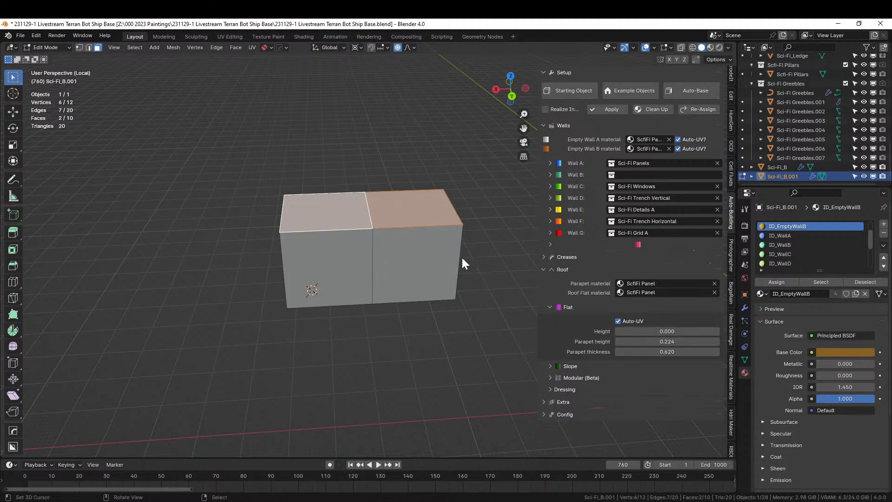
key("Tab")
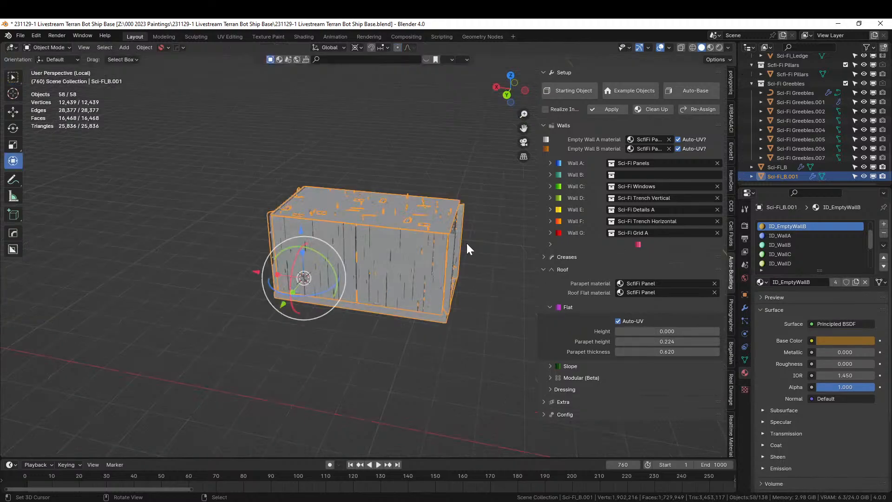
- Re-assign the Auto-Building materials on the block and turn off the Auto-Flat Roof option
left_click(695, 109)
middle_click_drag(392, 198, 406, 177)
scroll(405, 178, "up", 3)
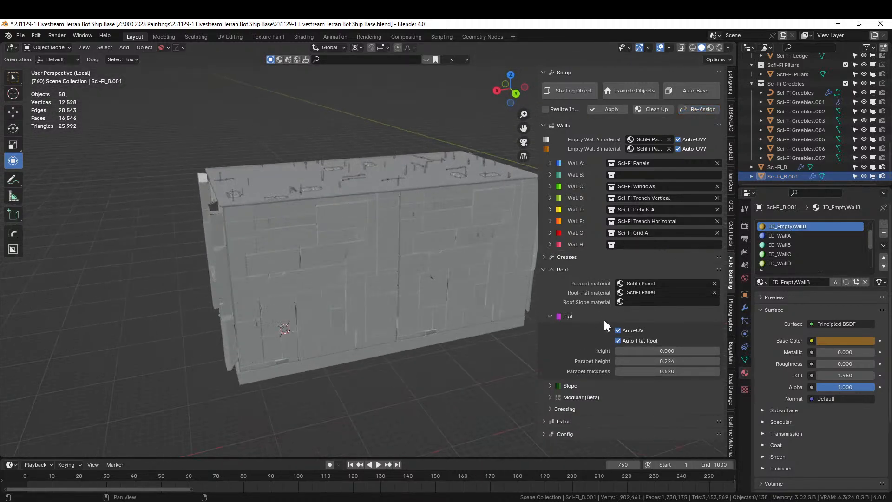
left_click(618, 341)
middle_click_drag(534, 305, 498, 308)
- Select both top faces of the block in Edit Mode, assign them the ID_WallF material and return to Object Mode
left_click(381, 226)
key("Tab")
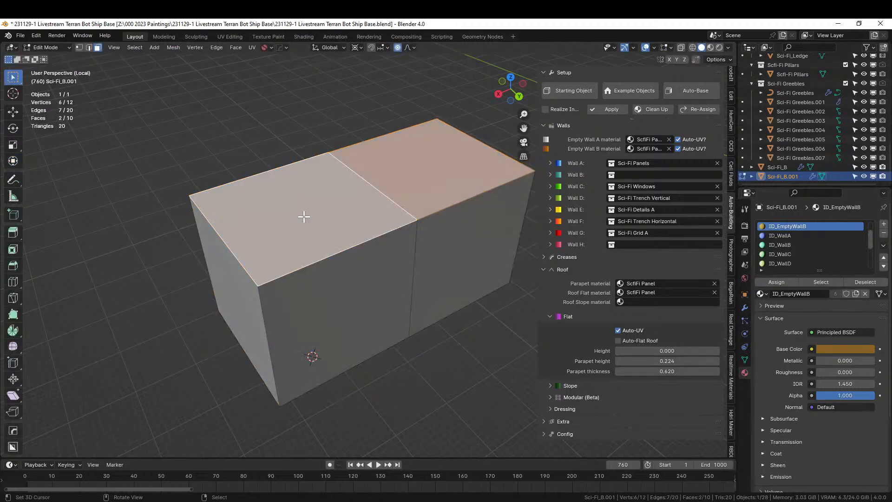
left_click(422, 178, "shift")
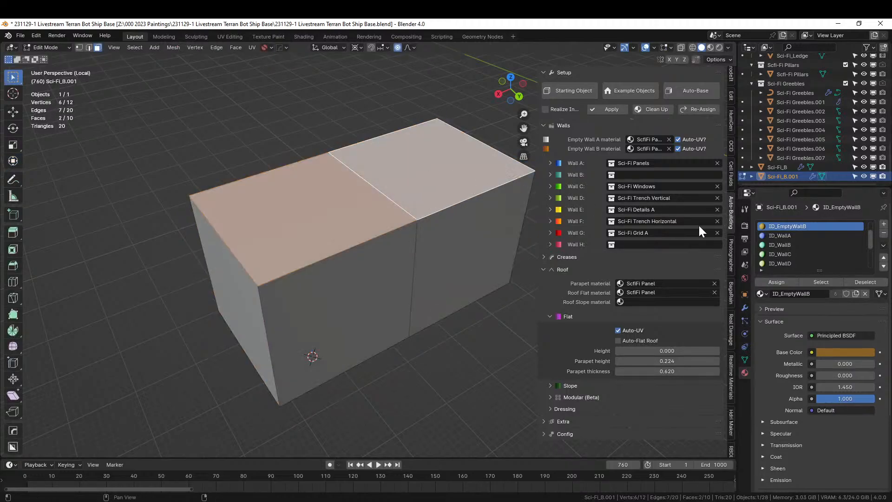
scroll(797, 252, "down", 2)
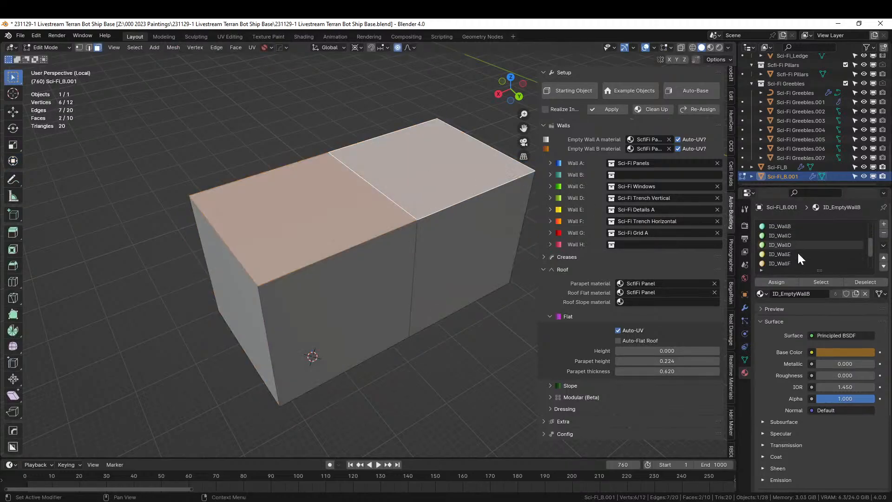
left_click(787, 263)
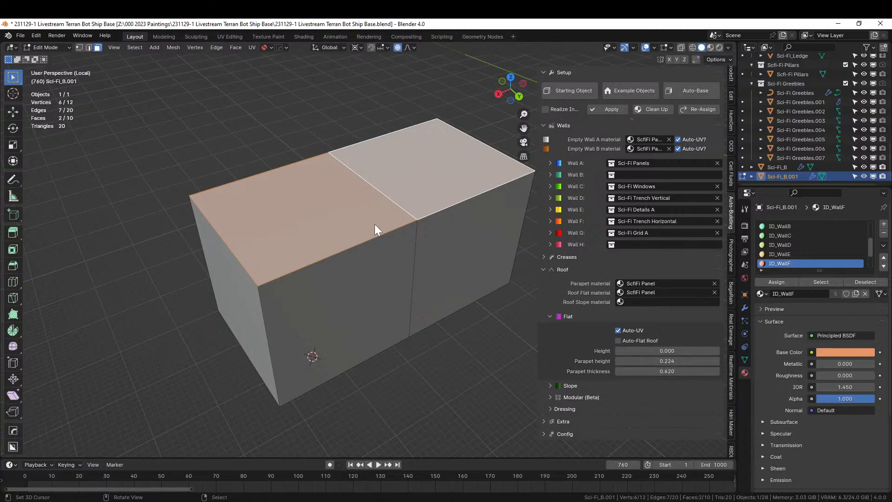
key("Tab")
middle_click_drag(387, 224, 380, 243)
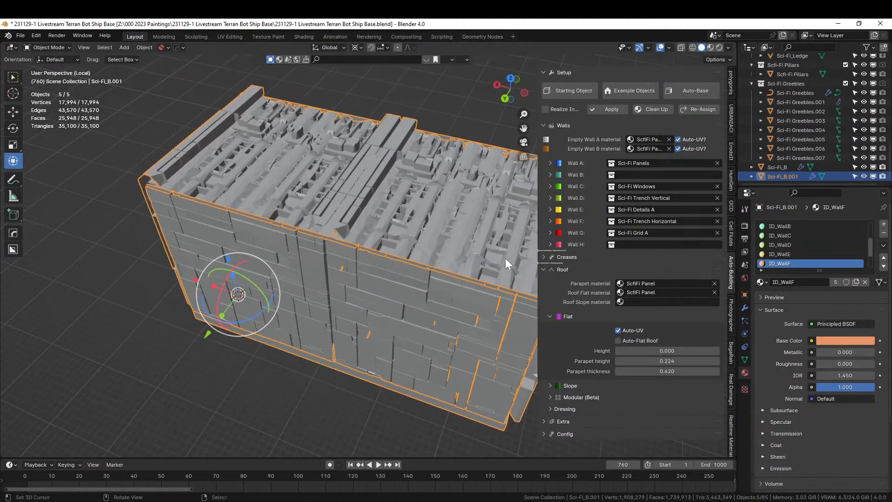
- Assign the ID_WallE material to the two selected top faces and return to Object Mode
key("Tab")
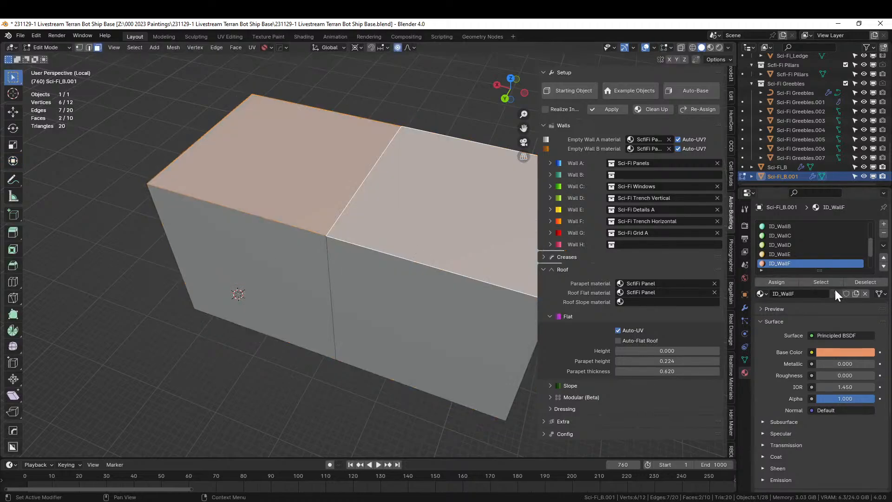
left_click(786, 255)
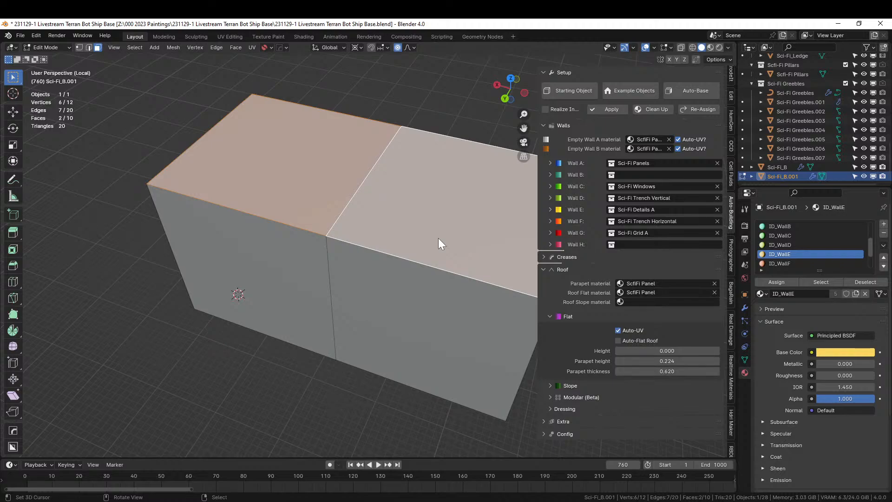
key("Tab")
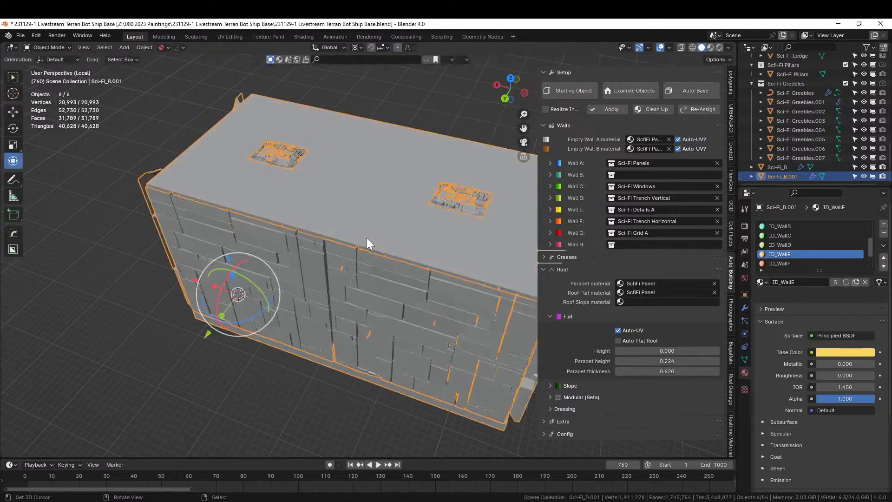
- Turn on Deform for the Sci-Fi Details A pieces of Wall E and save the file
middle_click_drag(366, 237, 441, 241)
scroll(397, 254, "up", 5)
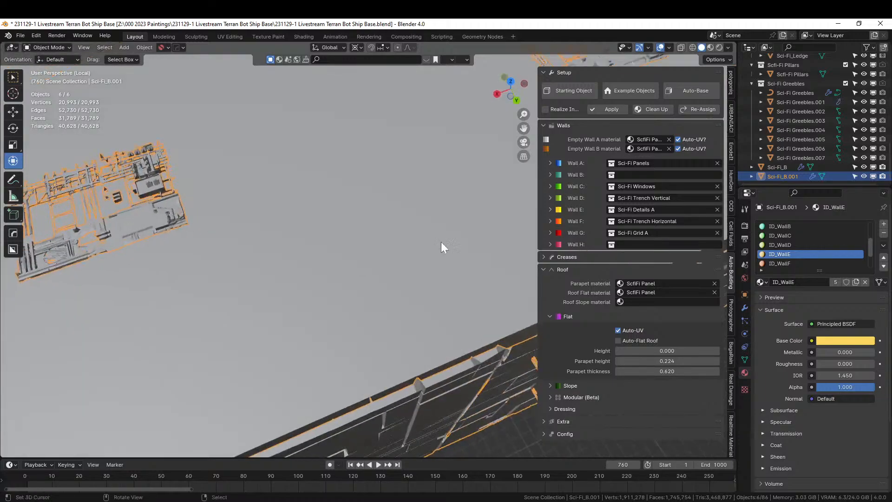
left_click(550, 210)
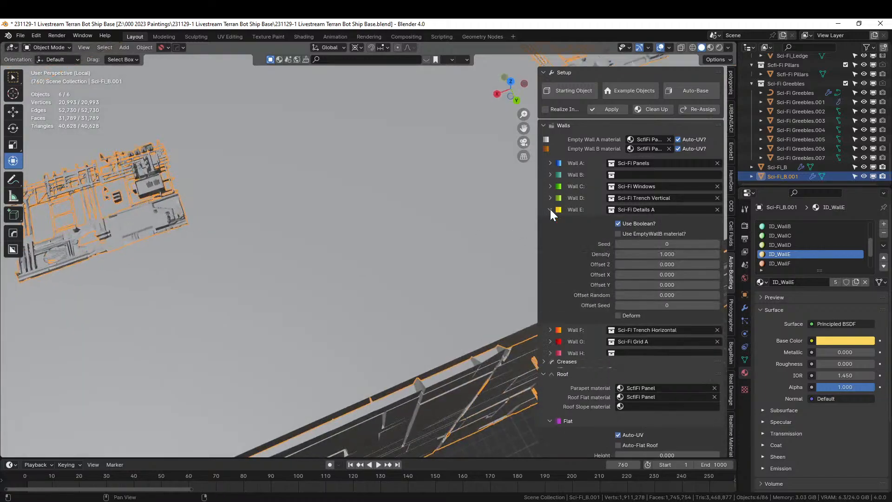
left_click(618, 316)
scroll(617, 315, "down", 1)
scroll(451, 255, "down", 5)
middle_click_drag(451, 255, 450, 209)
key("ctrl+s")
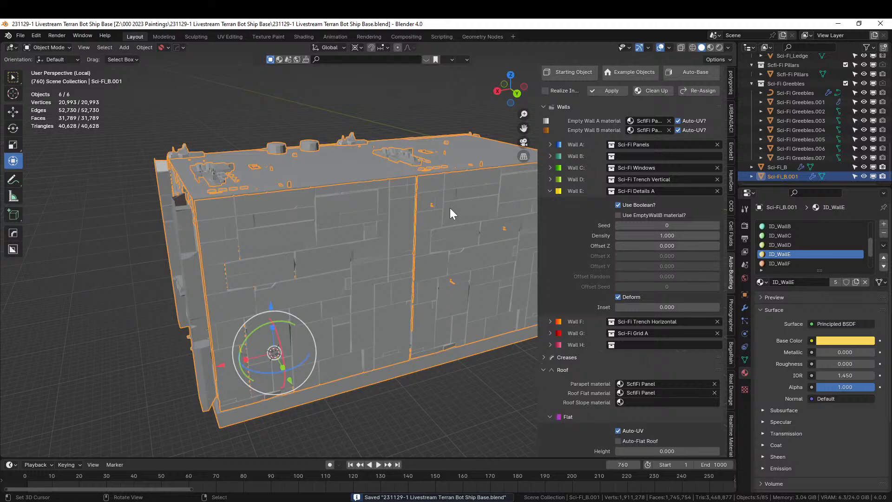
- Leave local view, frame the Sci-Fi_B example building and look over the wall module pieces laid out beside it
scroll(449, 207, "down", 3)
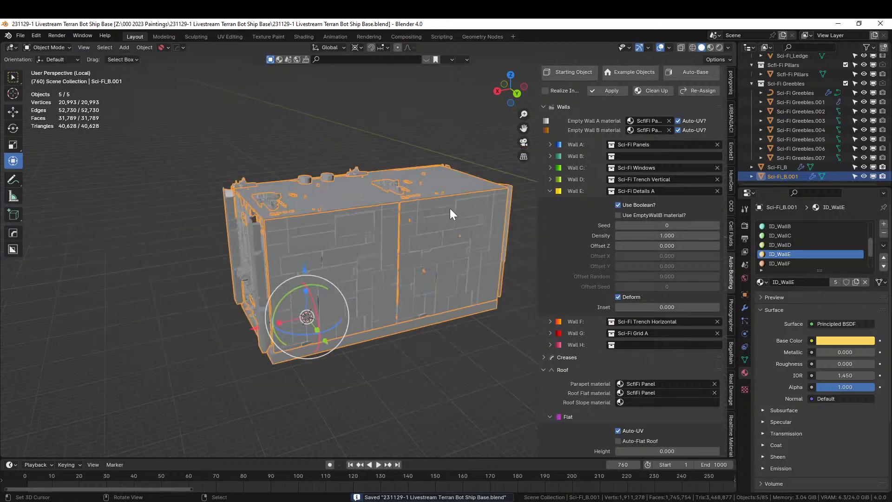
middle_click_drag(449, 208, 463, 230)
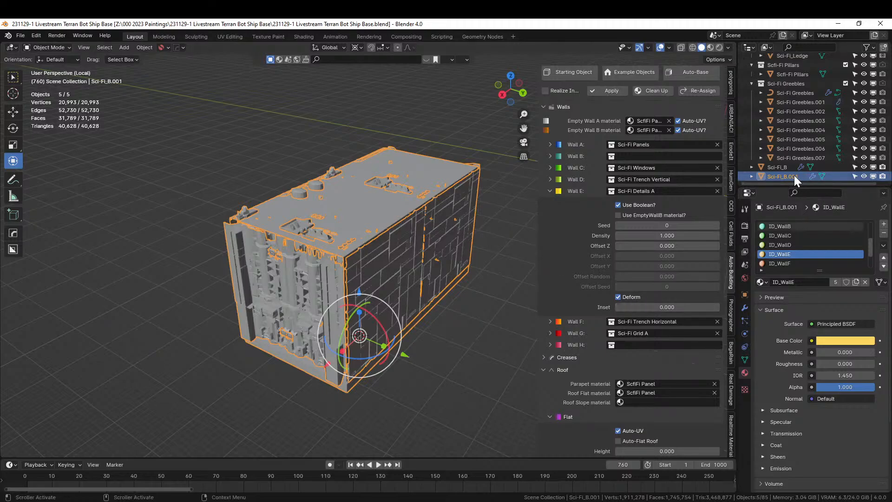
scroll(344, 180, "down", 3)
key("KP_Divide")
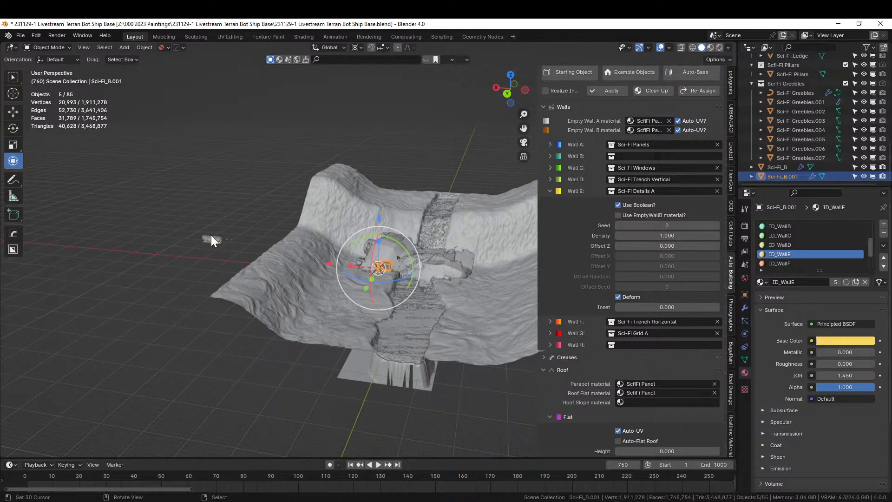
left_click(212, 238)
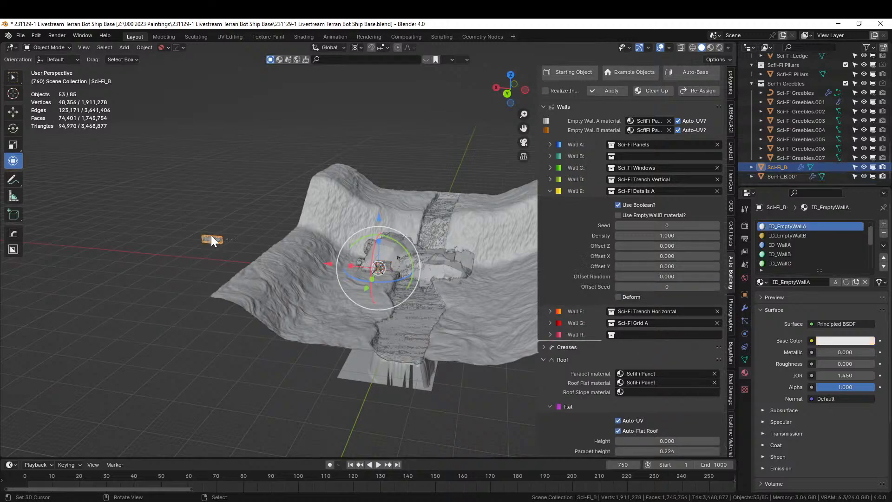
key("KP_Divide")
middle_click_drag(319, 277, 428, 301)
scroll(285, 230, "up", 3)
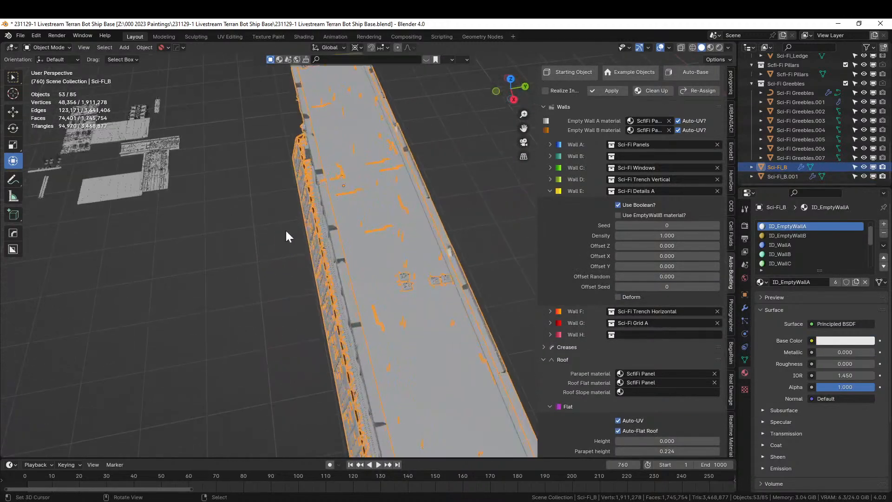
middle_click_drag(285, 230, 565, 410, "shift")
scroll(410, 370, "up", 2)
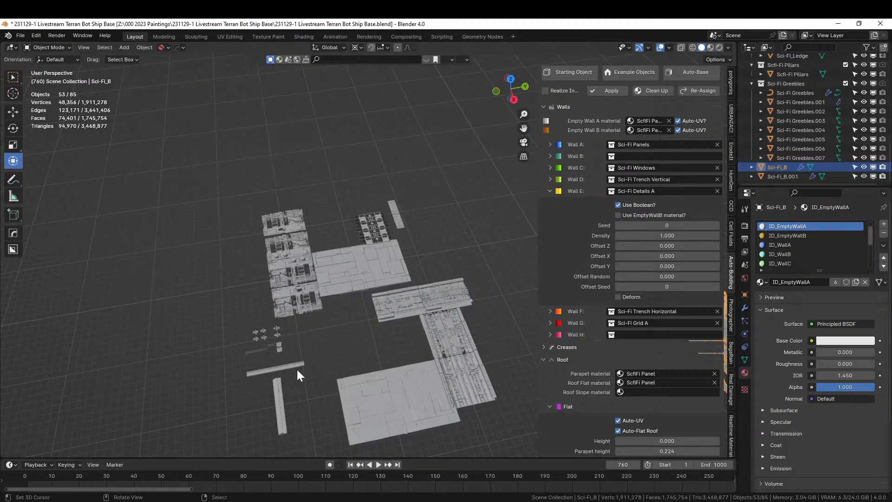
- Compare the Sci-Fi Details A modules with Sci-Fi Grid A and examine the grid module up close
left_click(368, 221)
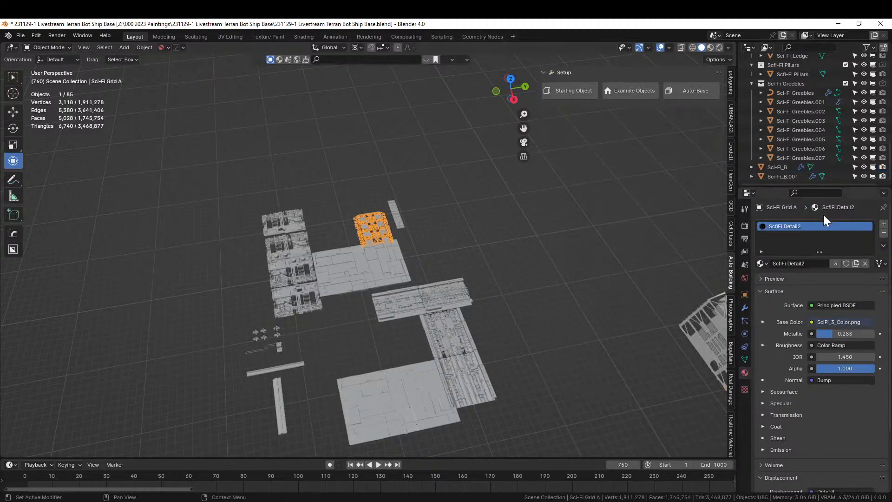
left_click(284, 224)
left_click(292, 249)
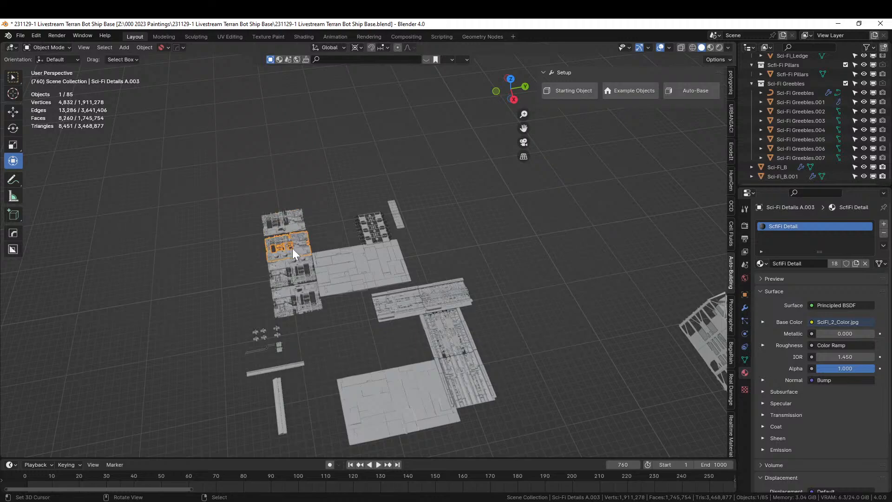
key("KP_Decimal")
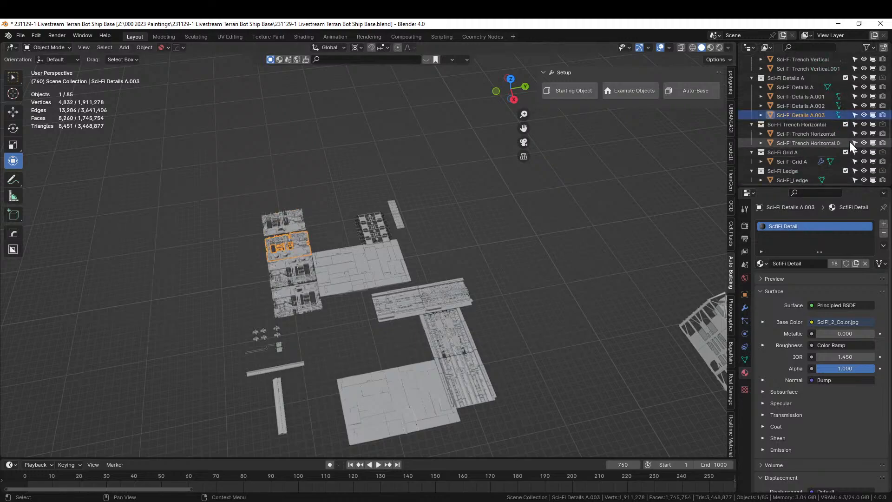
left_click(801, 161)
scroll(446, 231, "up", 4)
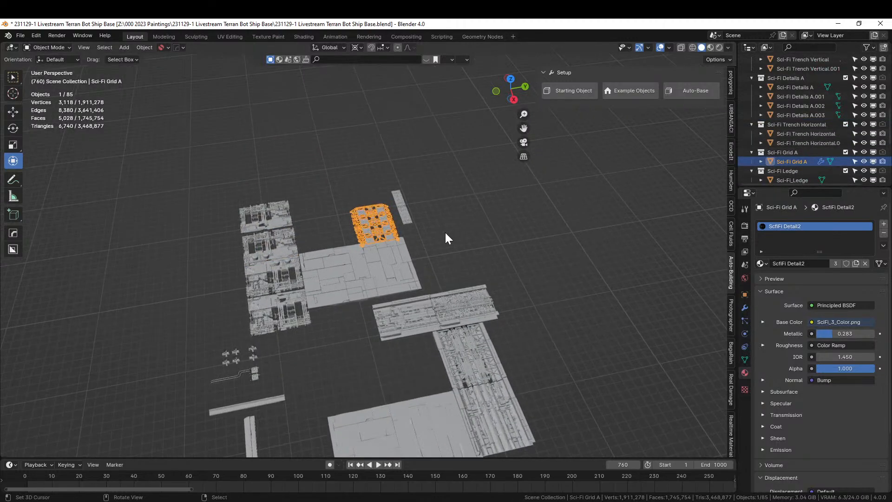
key("KP_Decimal")
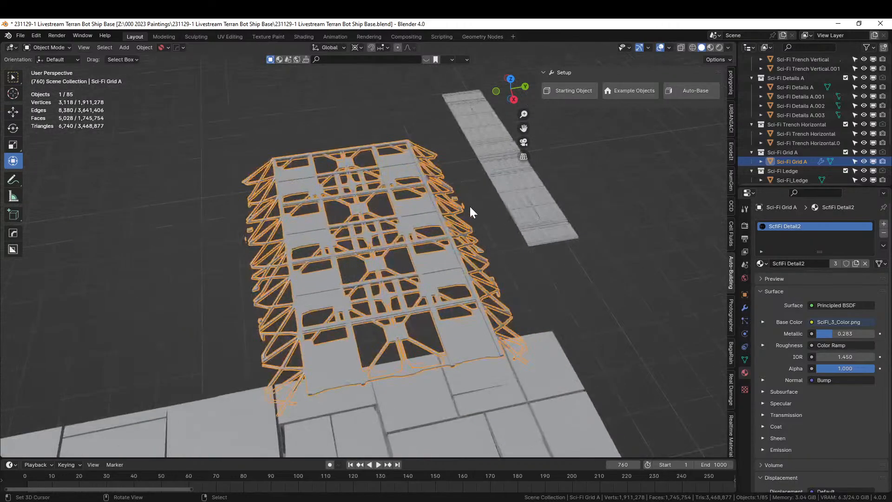
middle_click_drag(469, 205, 403, 182)
scroll(536, 214, "down", 3)
scroll(427, 202, "down", 3)
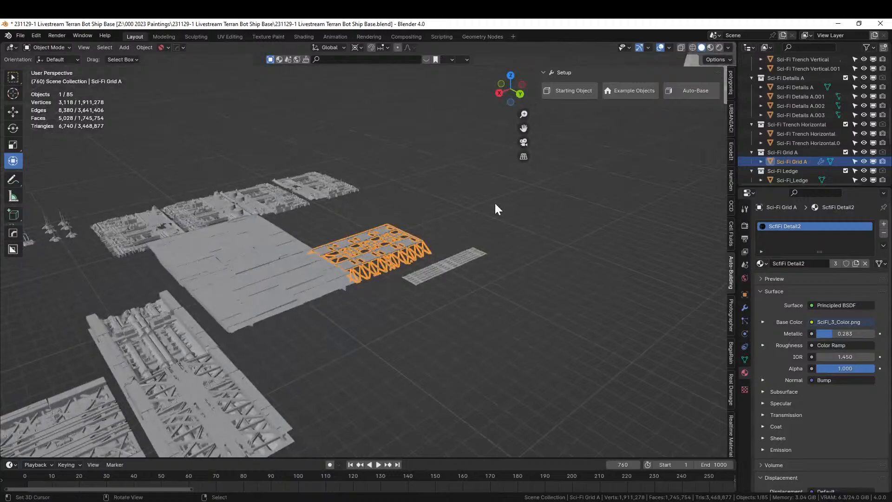
scroll(525, 214, "down", 8)
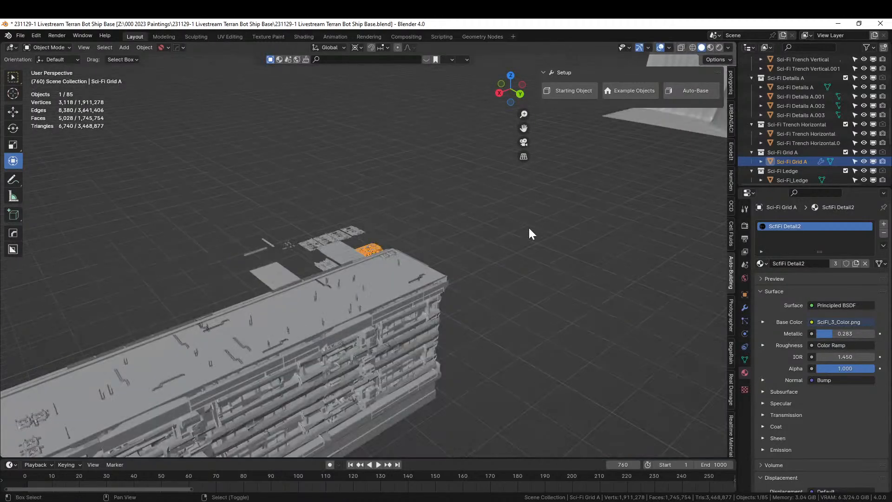
- Go back to the Sci-Fi_B.001 block beside the ship, select it and isolate it in local view
middle_click_drag(528, 227, 187, 293, "shift")
key("KP_Decimal")
middle_click_drag(556, 276, 588, 261)
left_click(579, 264)
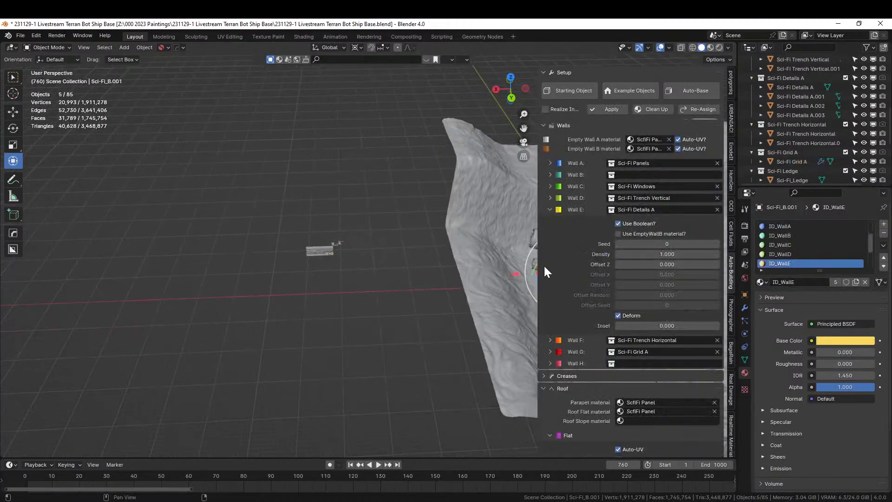
key("KP_Divide")
middle_click_drag(446, 220, 305, 197)
- Add a horizontal loop cut around the block in Edit Mode, slid toward the base by a factor of about 0.419
key("Tab")
left_click(360, 271)
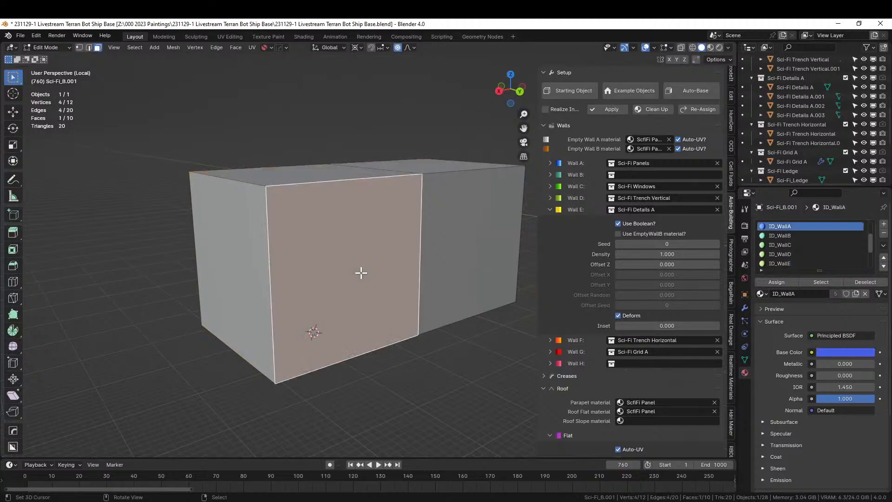
middle_click_drag(360, 273, 239, 307)
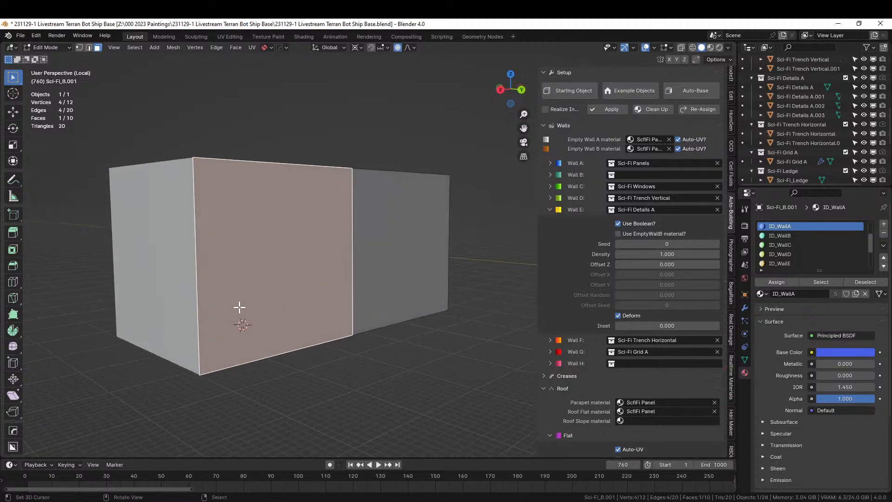
left_click(194, 321)
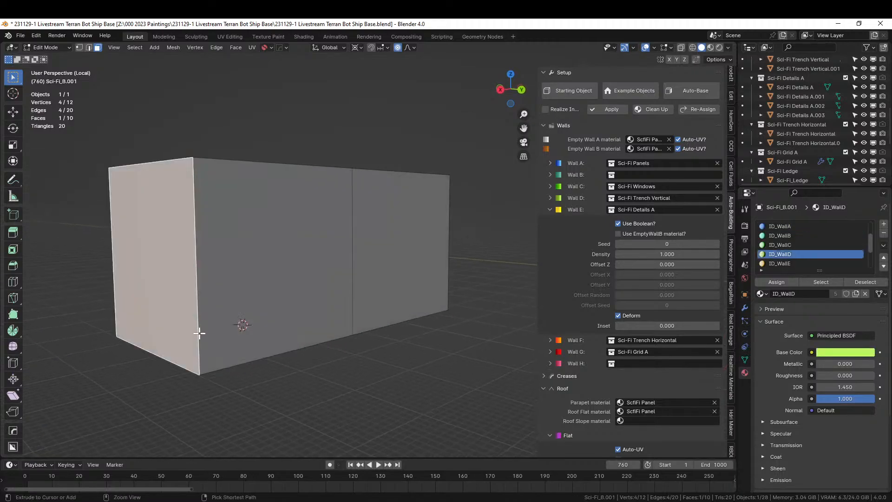
key("ctrl+r")
left_click(199, 333)
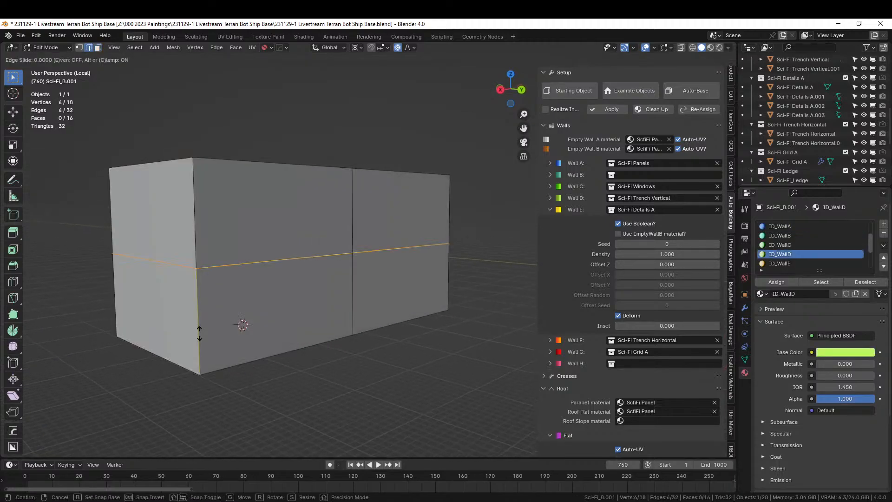
left_click(213, 377)
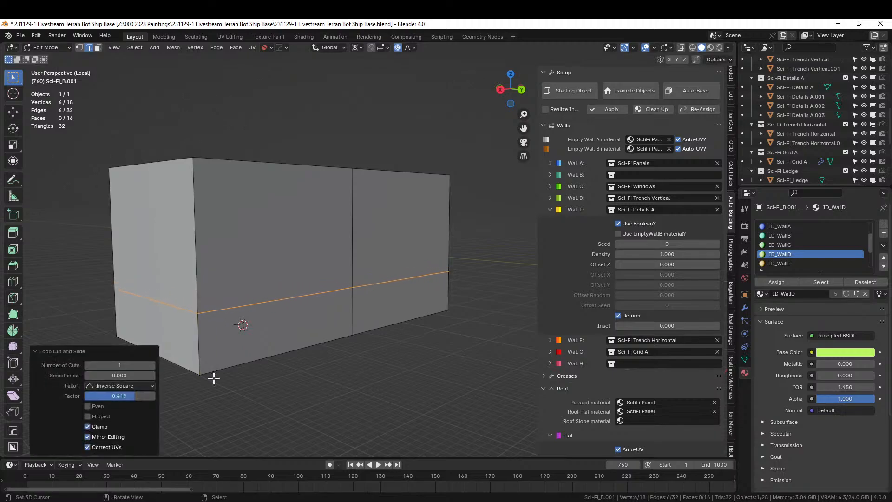
right_click(283, 324)
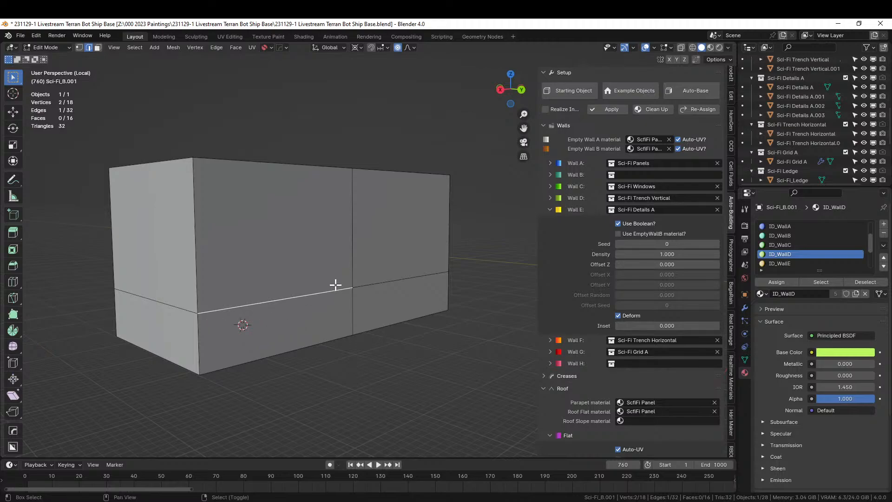
right_click(371, 284, "shift")
key("ctrl+b")
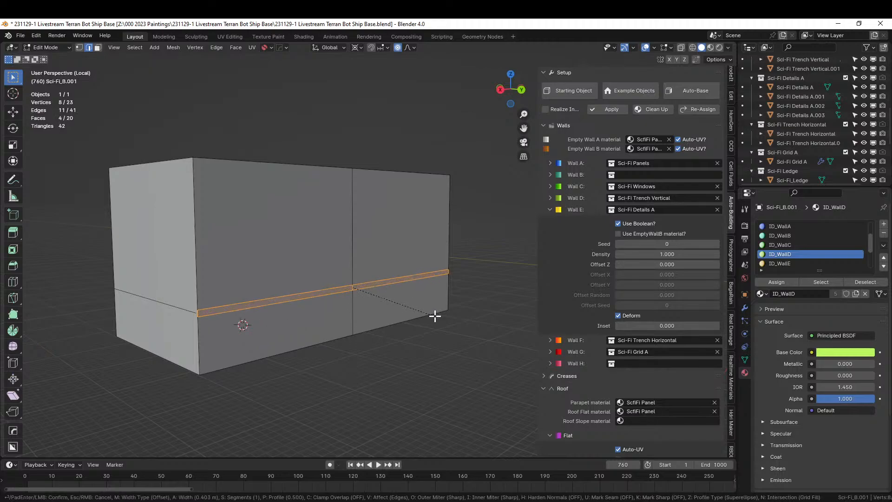
right_click(435, 316)
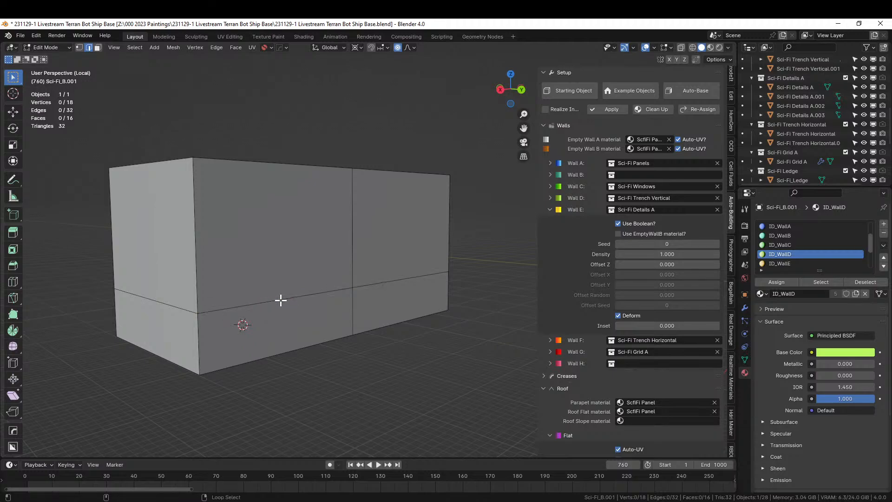
- Select the whole horizontal edge loop around the block and bevel it into a band about 0.593 m wide
key("ctrl+b")
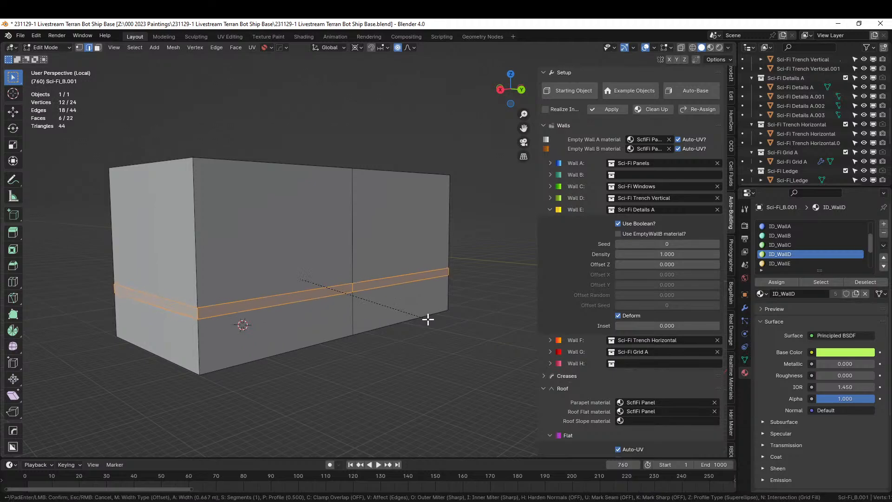
left_click(428, 319)
scroll(798, 238, "up", 3)
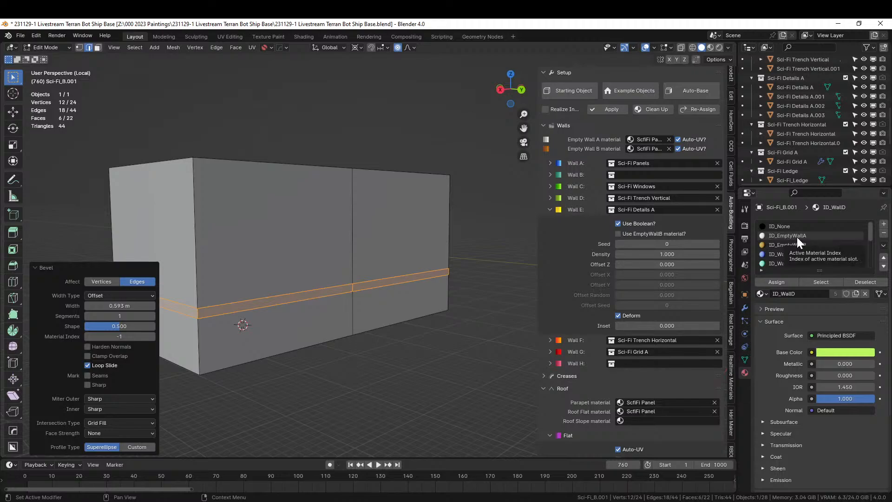
- Widen the Auto-Building sidebar and assign the ID_EmptyWallA material to the selected narrow horizontal wall band
left_click_drag(537, 169, 500, 172)
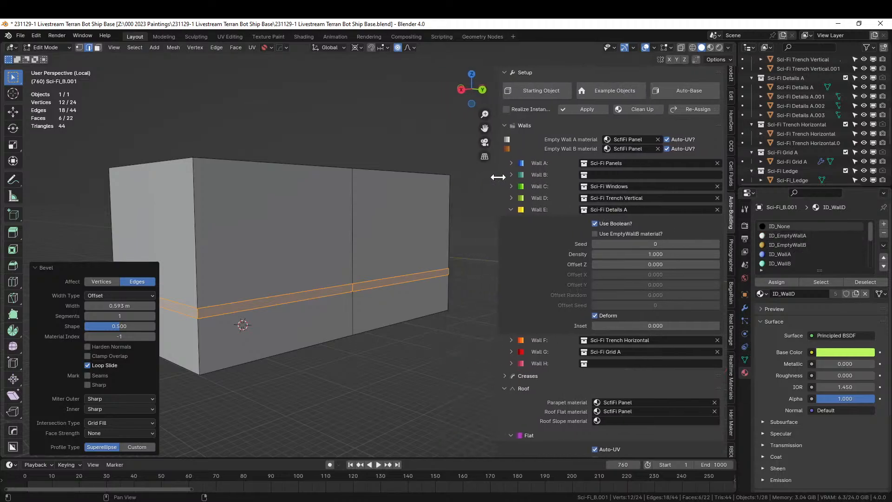
left_click(797, 237)
left_click(777, 281)
- Add one centred vertical loop cut through the half of the box that contains the 3D cursor
scroll(229, 301, "up", 2)
middle_click_drag(229, 302, 205, 310)
left_click(220, 331)
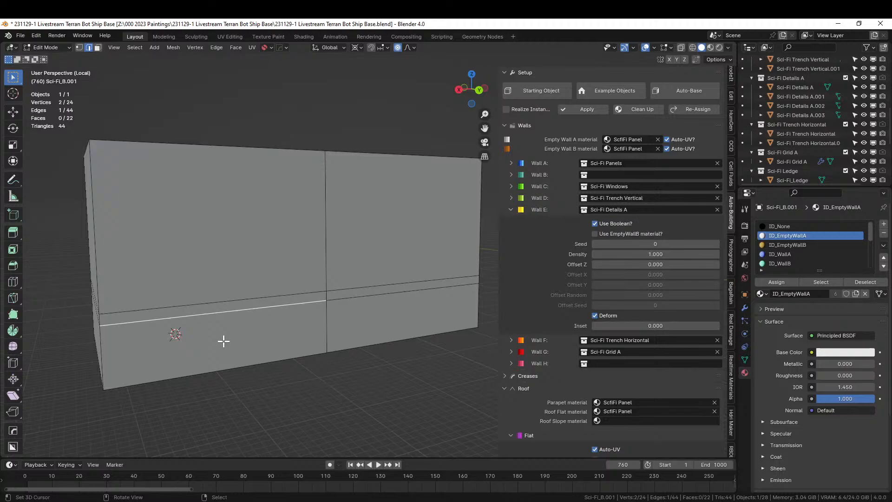
key("ctrl+r")
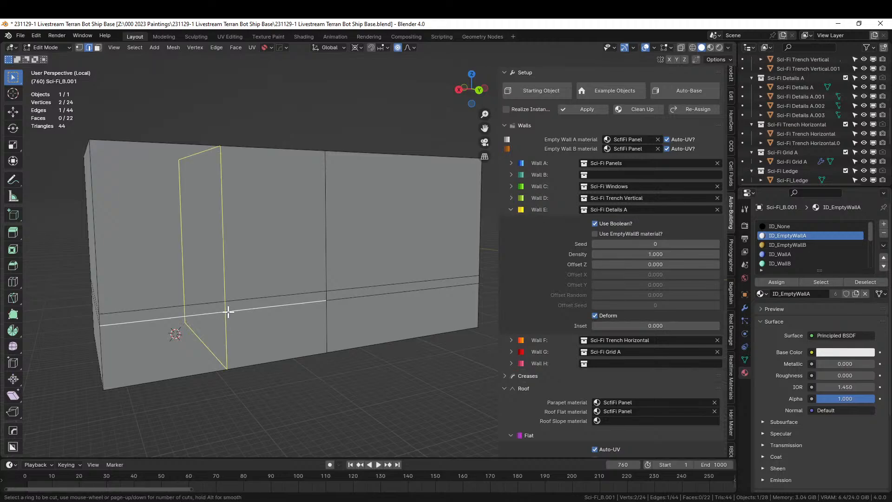
left_click(228, 310)
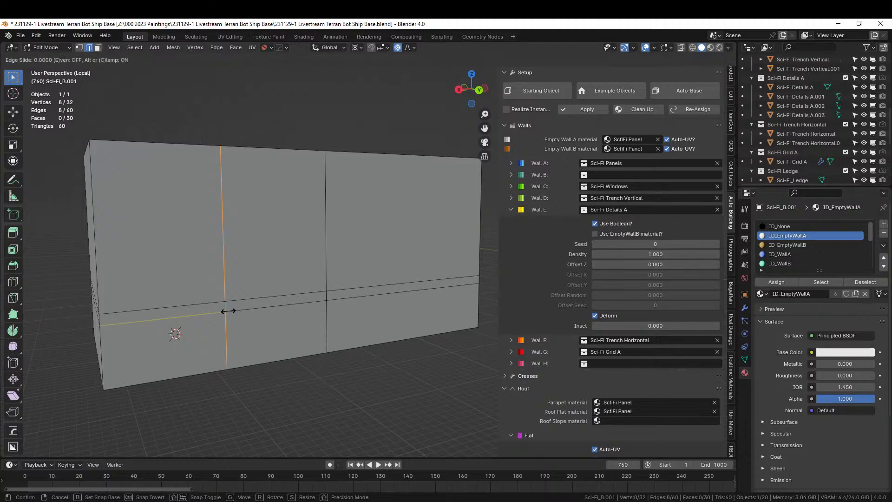
left_click(228, 311)
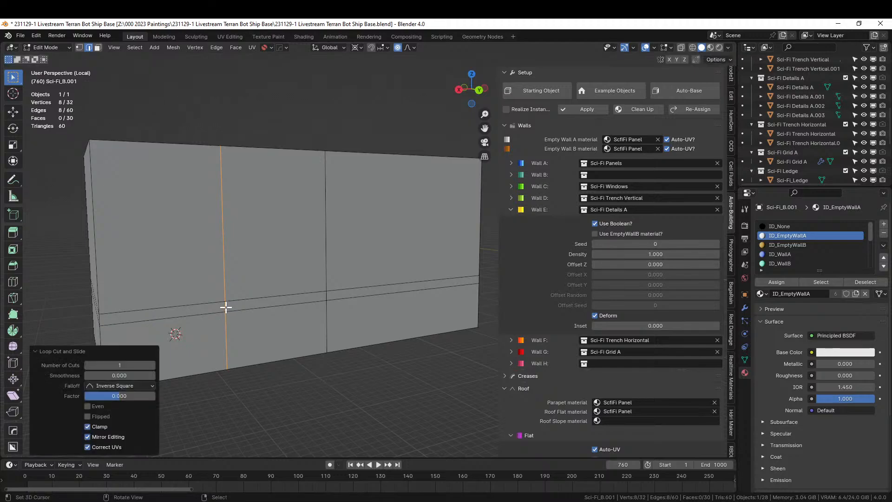
- Dissolve the new cut's edges in the front wall's upper section and narrow band, keeping the edge in the lower section
left_click(235, 306)
left_click(225, 281, "shift")
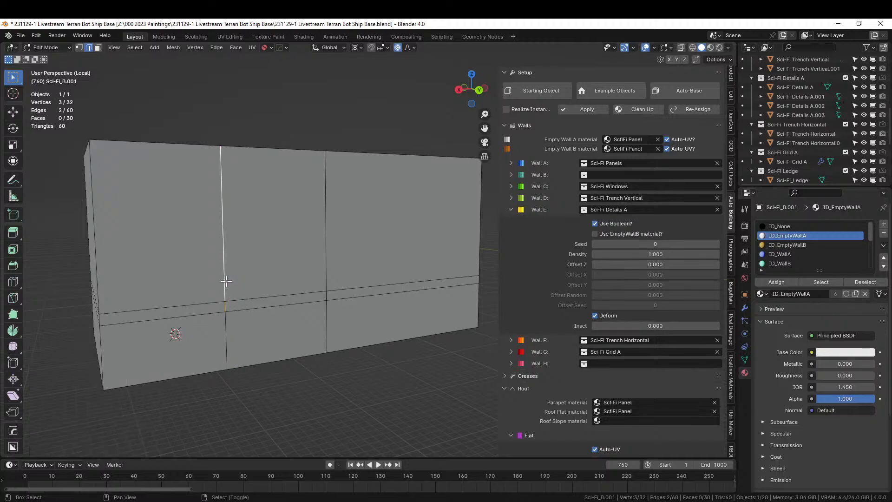
key("x")
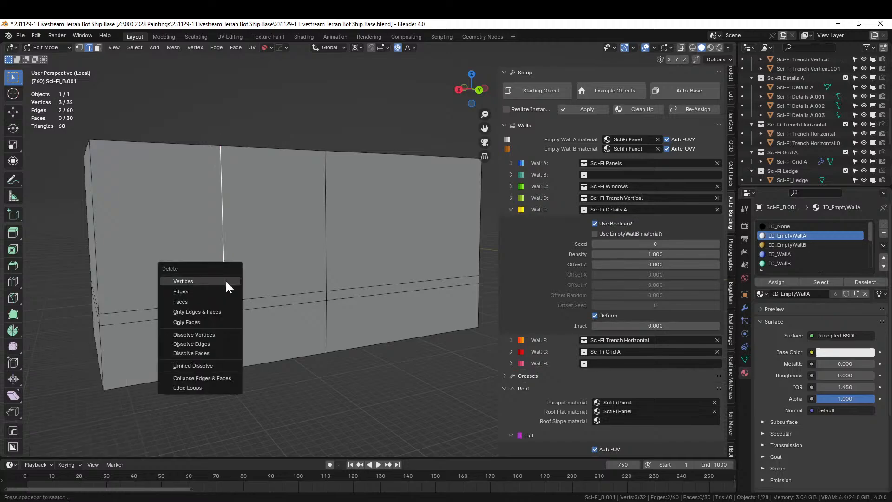
left_click(200, 342)
scroll(211, 334, "up", 5)
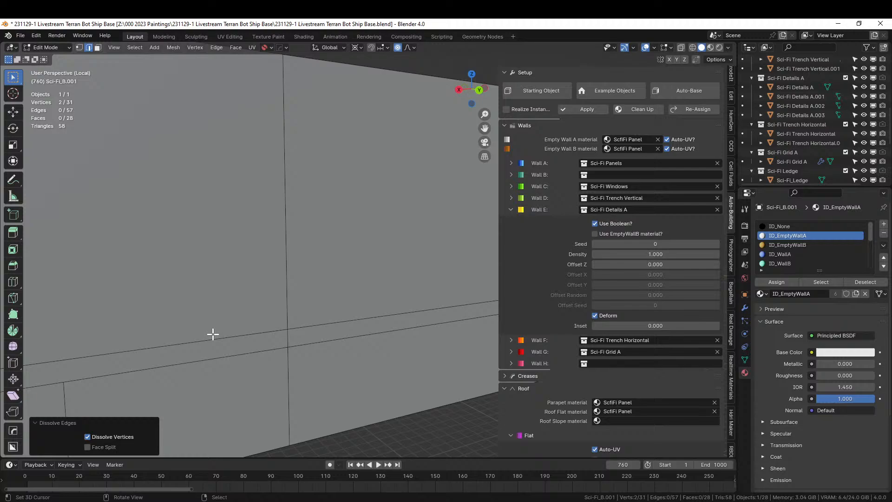
scroll(213, 333, "down", 3)
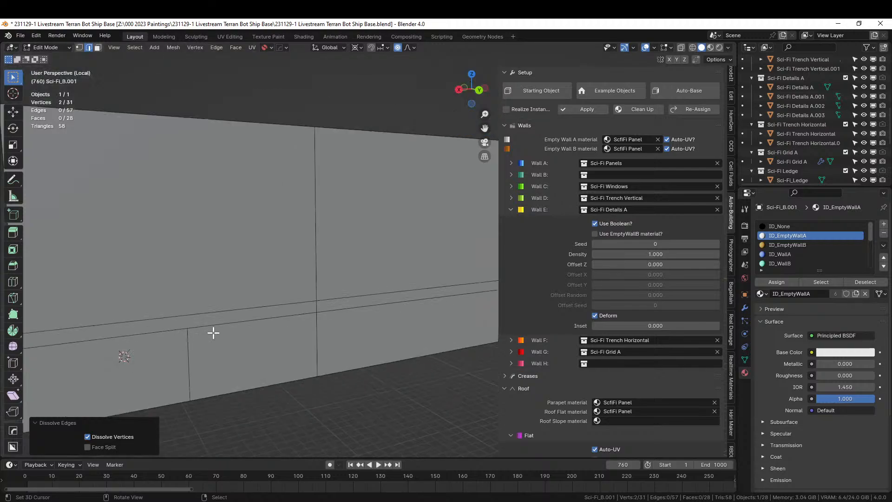
- Bevel the short vertical edge in the front wall's lower section about 3.8 m wide to form a rectangular face
key("1")
middle_click_drag(259, 329, 209, 329)
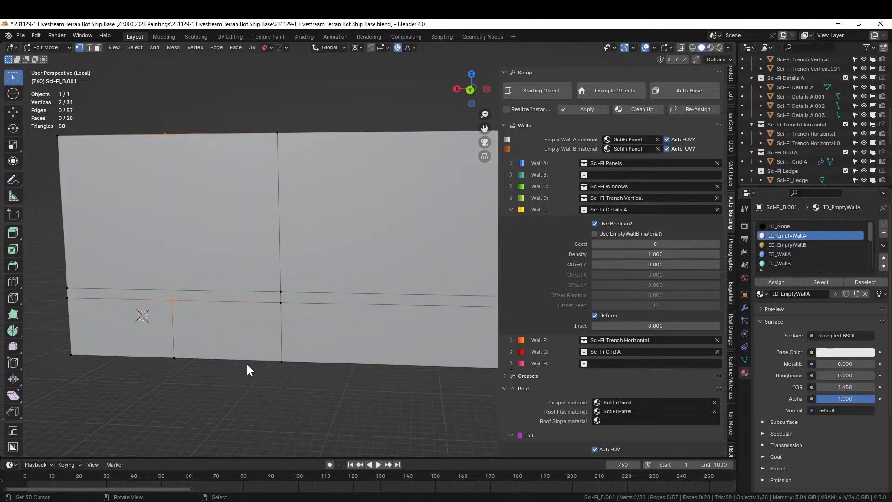
middle_click_drag(264, 355, 263, 355)
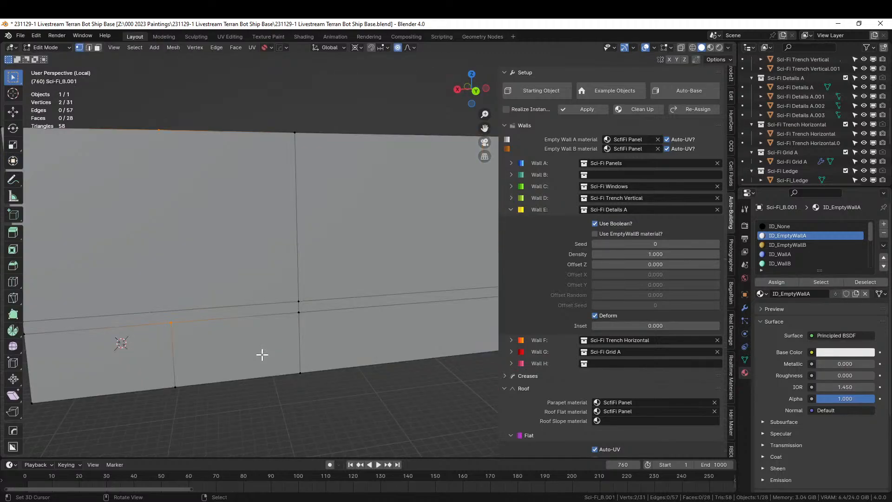
key("3")
left_click(139, 344)
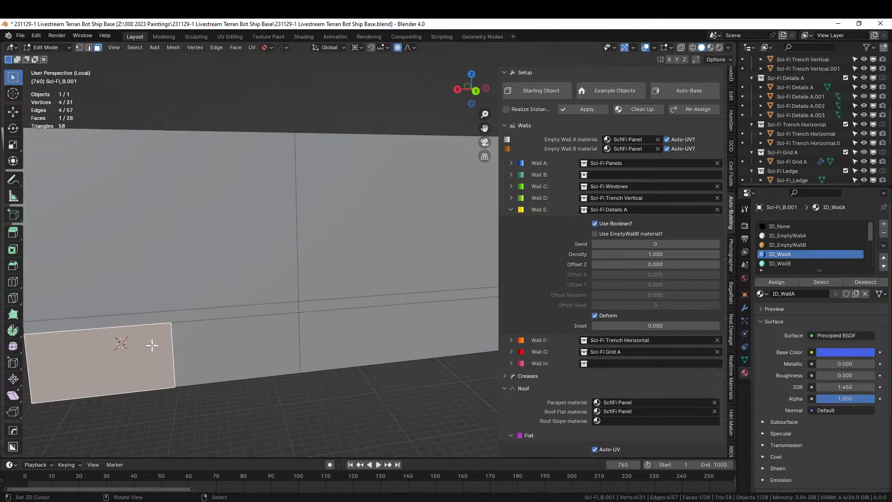
scroll(157, 345, "down", 2)
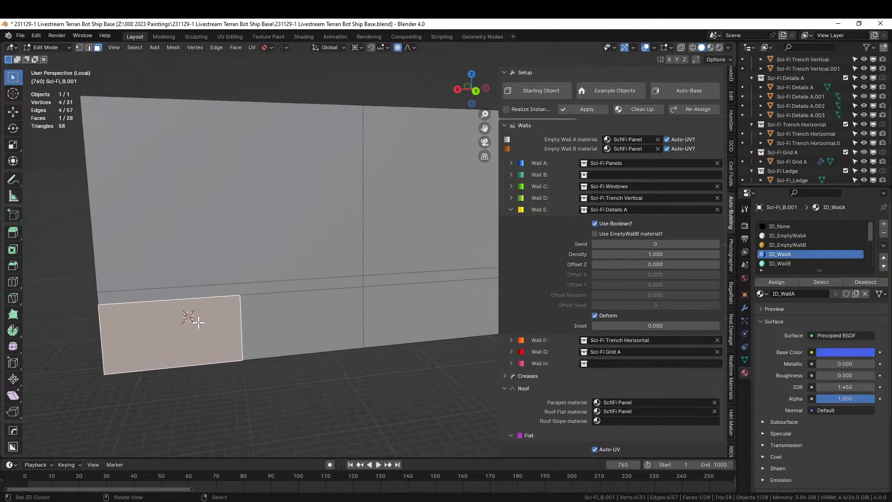
left_click(242, 325)
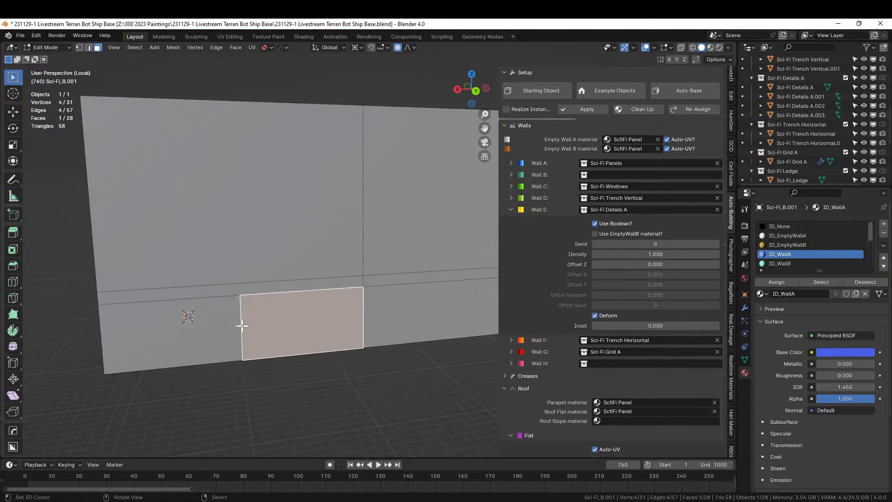
key("2")
left_click(240, 325)
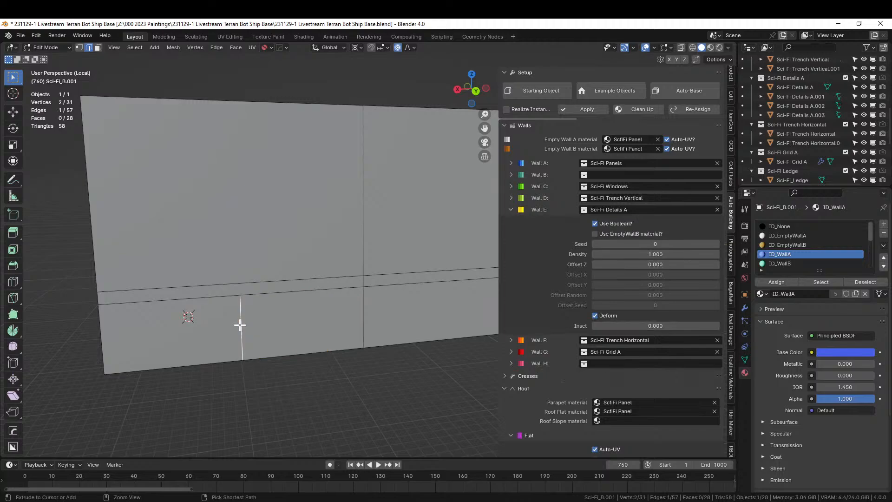
key("ctrl+b")
left_click(285, 330)
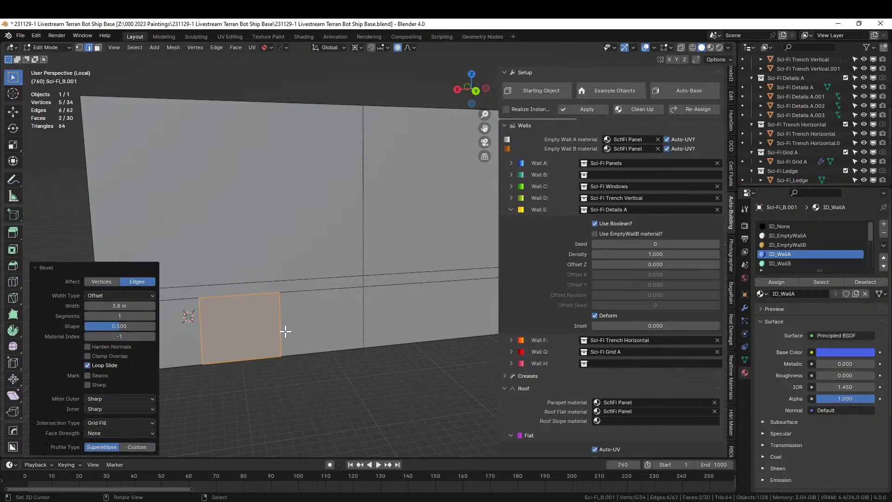
- Assign the ID_WallG material to the new rectangular face and return to Object Mode to view the generated grid
scroll(286, 331, "down", 2)
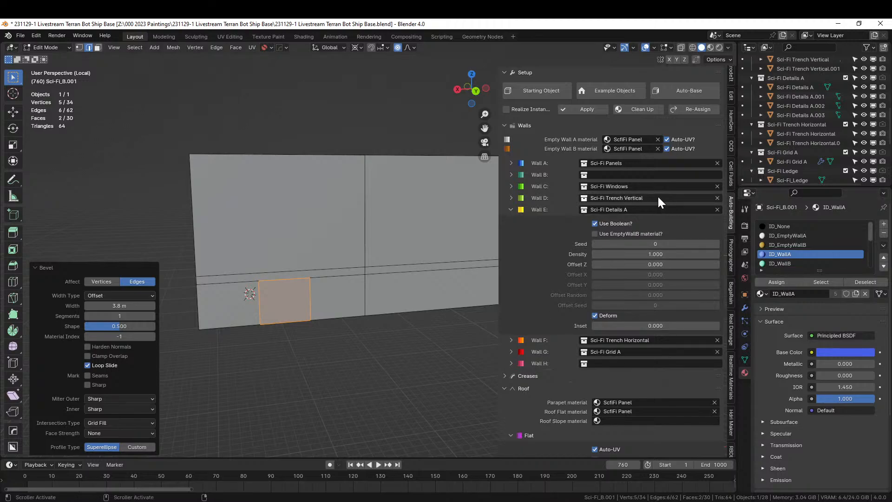
scroll(657, 195, "down", 2)
scroll(658, 197, "up", 2)
scroll(807, 244, "down", 3)
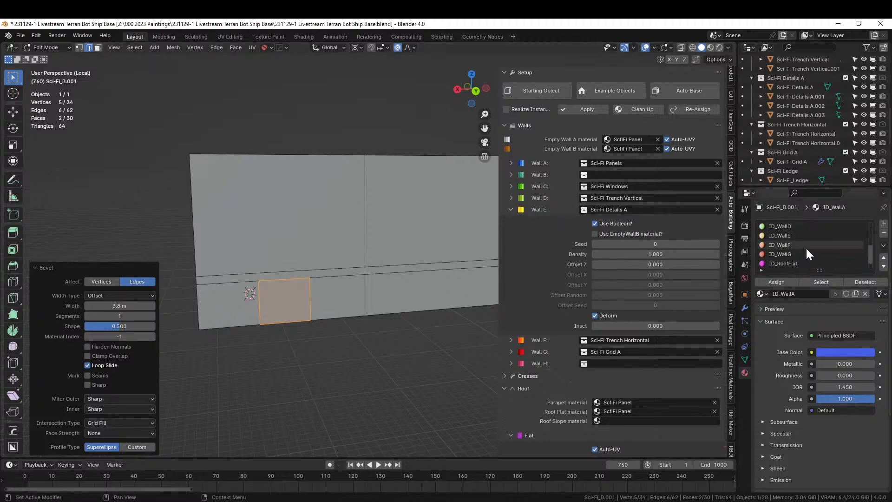
left_click(790, 254)
left_click(776, 281)
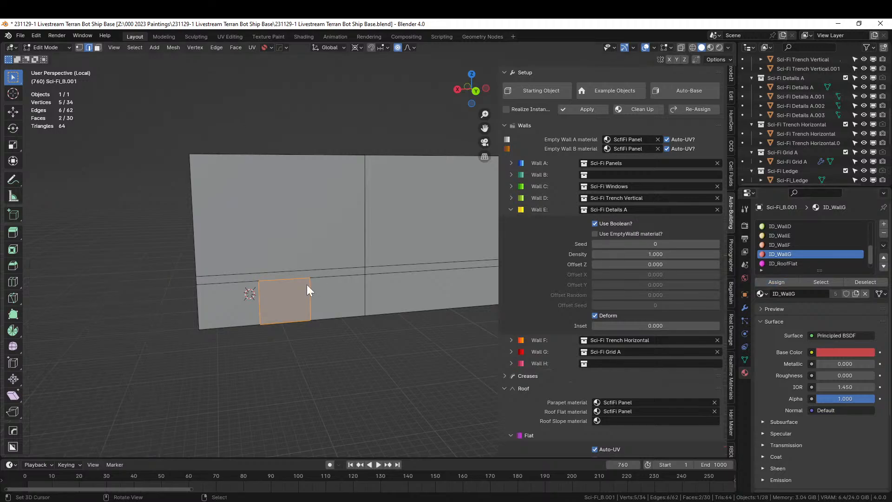
key("Tab")
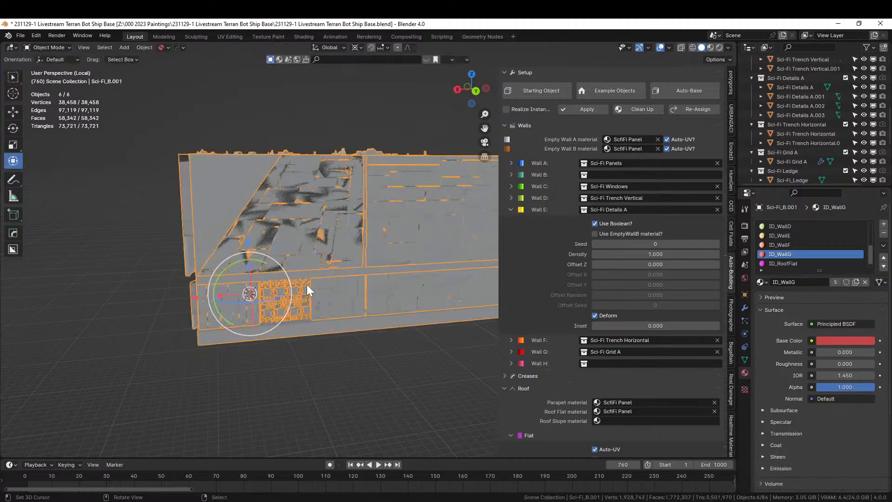
middle_click_drag(248, 295, 299, 275)
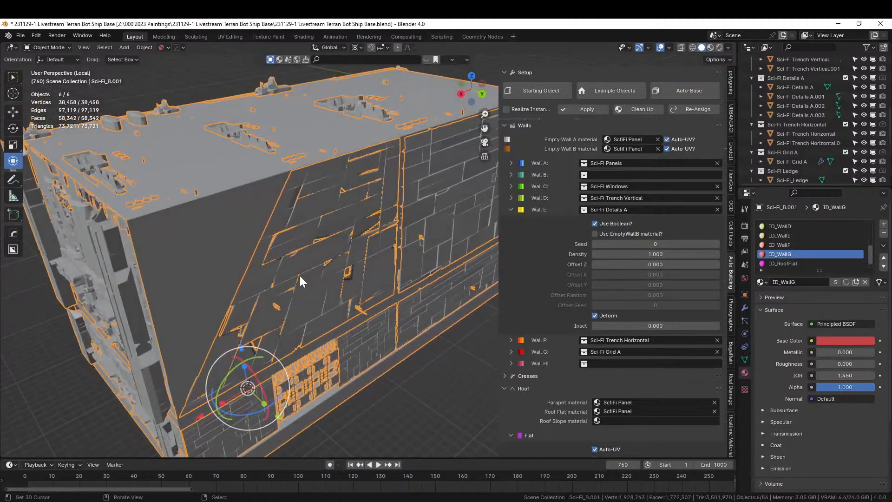
- In Edit Mode, dissolve the leftover loop-cut edges across the roof, back wall and underside, including the two short slanted ones
key("Tab")
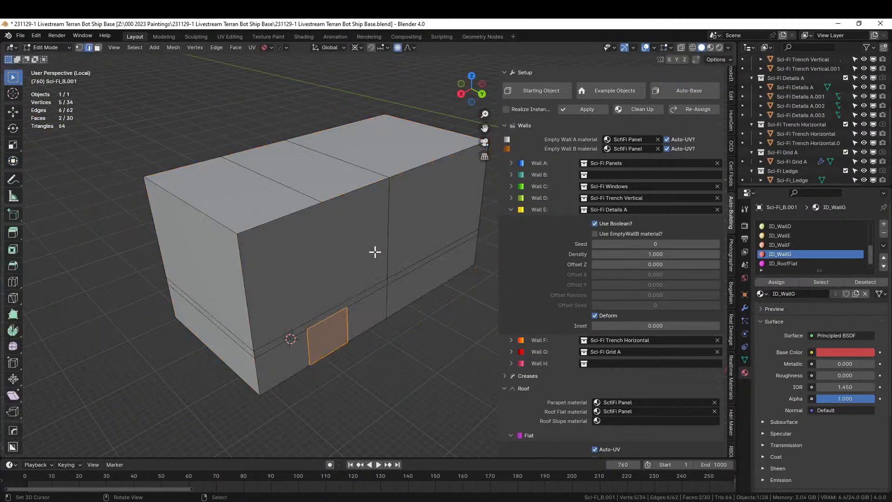
key("1")
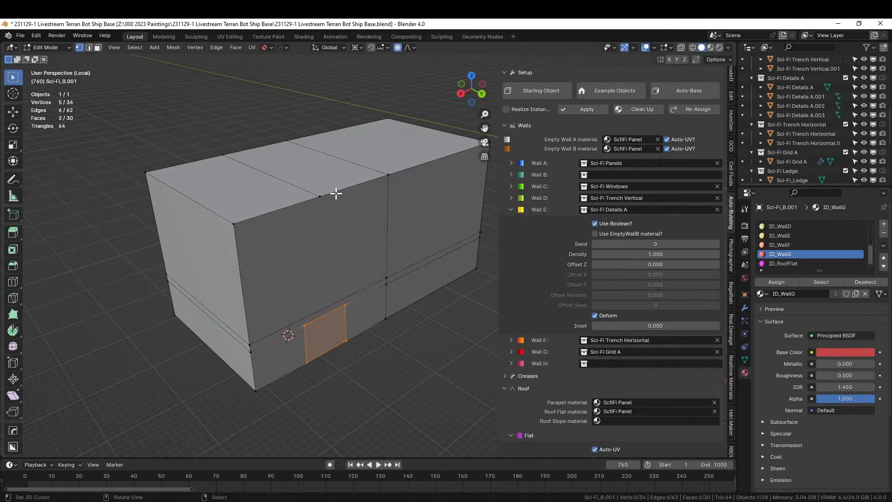
left_click(319, 196)
key("2")
left_click(276, 182)
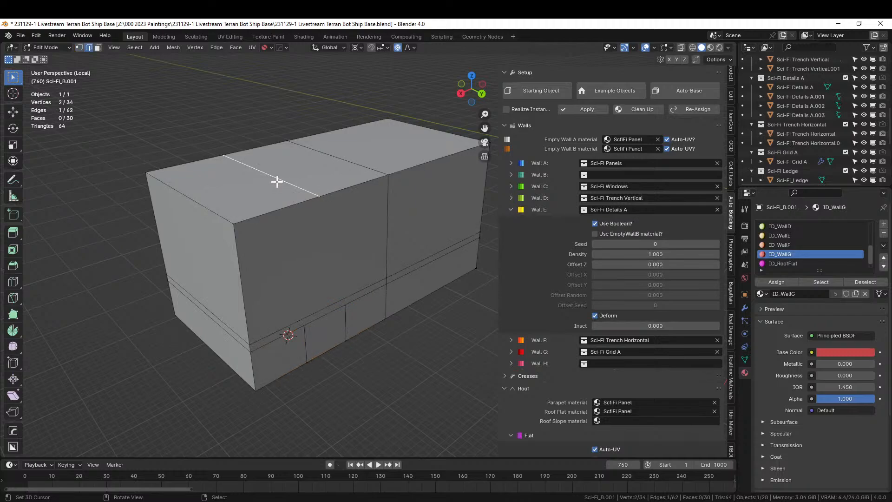
middle_click_drag(277, 182, 419, 182)
left_click(336, 242, "shift")
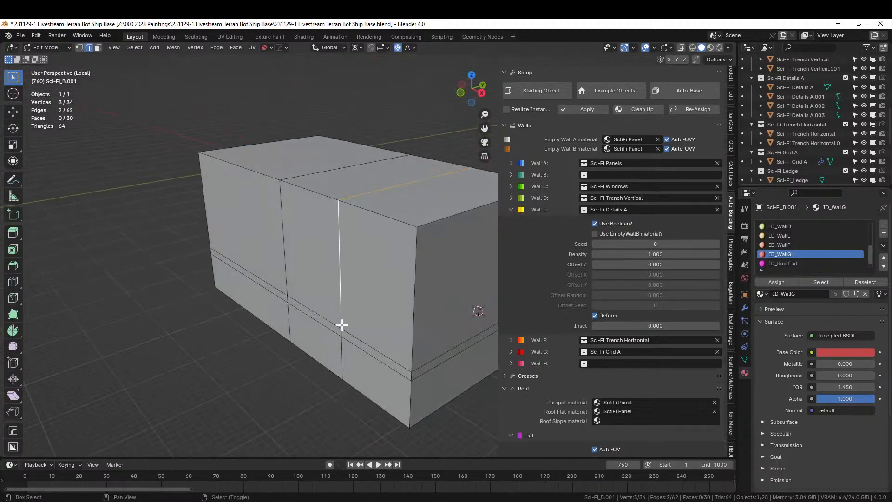
left_click(341, 356, "shift")
middle_click_drag(338, 358, 322, 283)
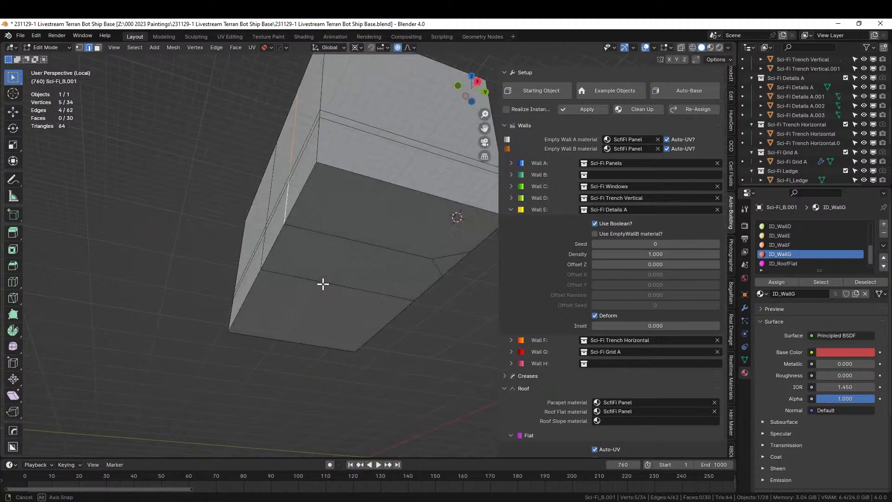
left_click(344, 231, "shift")
middle_click_drag(343, 231, 355, 257)
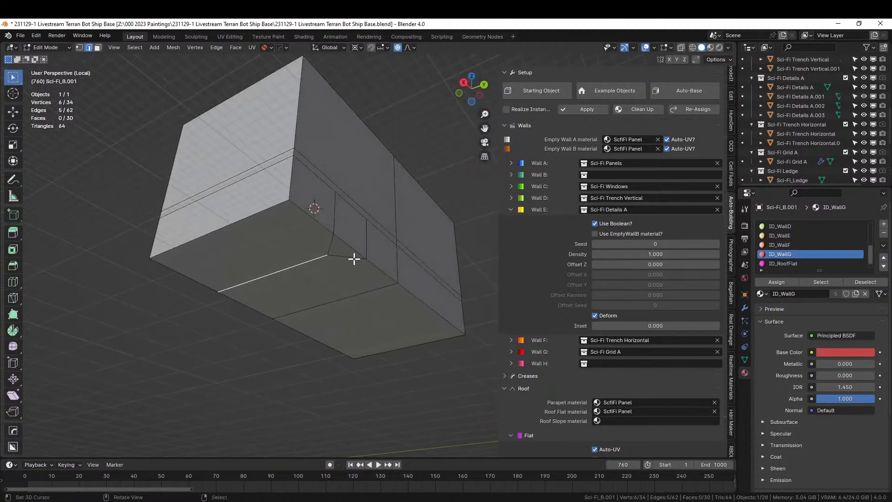
left_click(331, 238, "shift")
left_click(348, 257, "shift")
key("x")
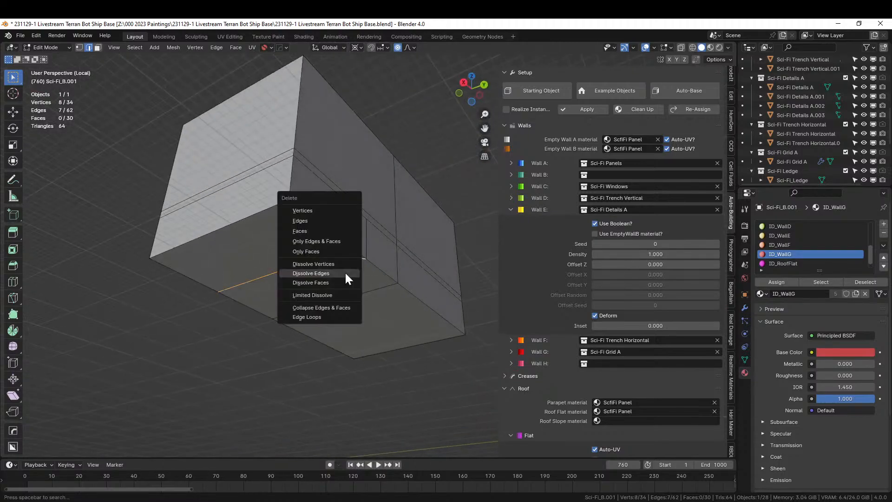
left_click(345, 273)
middle_click_drag(344, 272, 325, 338)
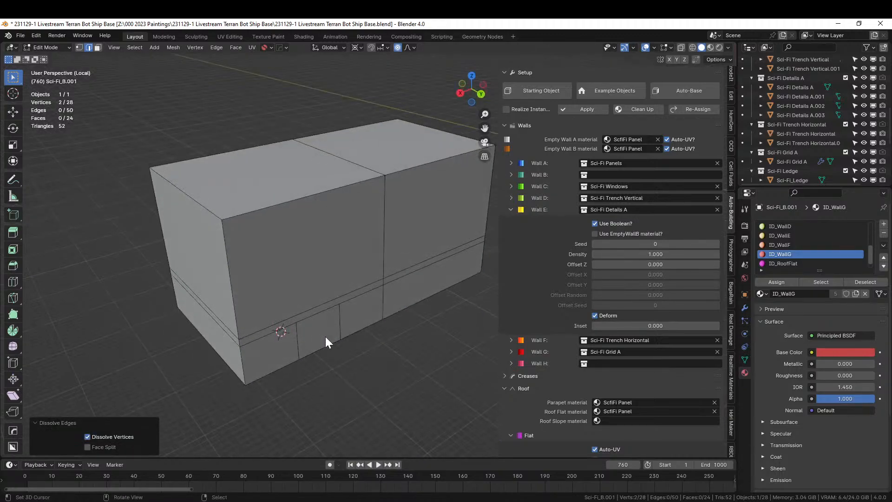
- Return to Object Mode, inspect the generated building from the front and save the file
key("Tab")
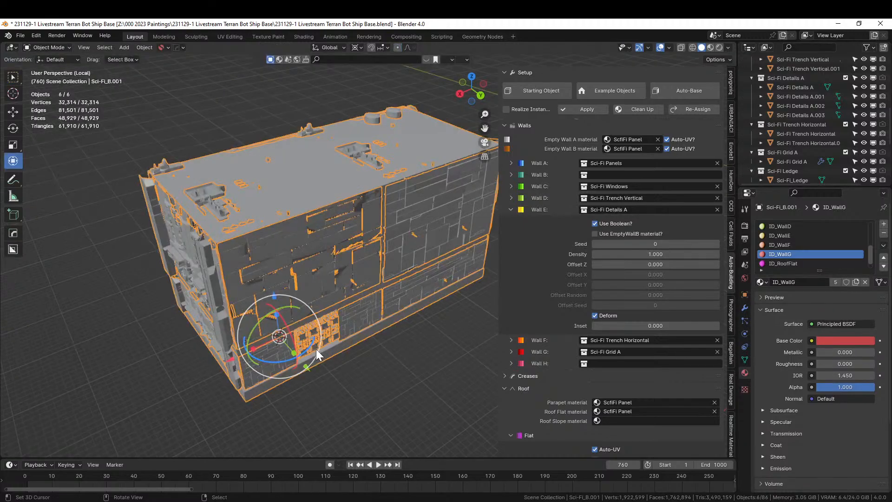
middle_click_drag(315, 349, 350, 374)
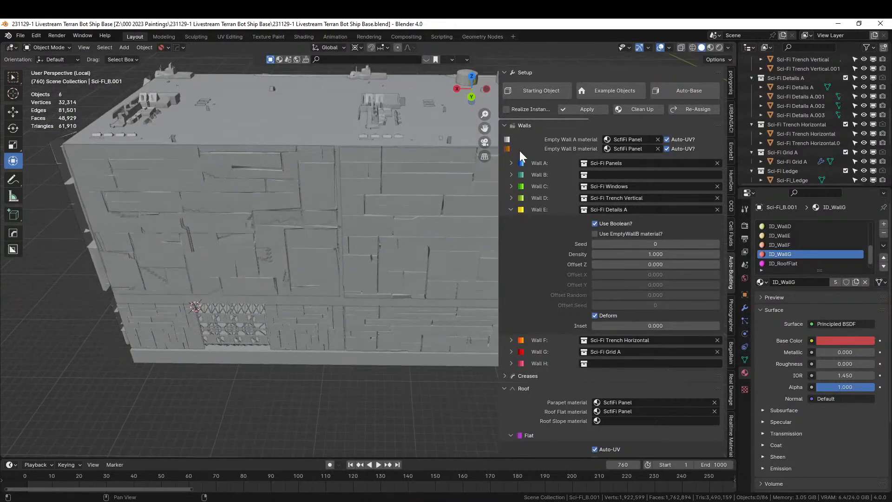
key("ctrl+s")
- In Edit Mode, extrude the two bottom faces of the box outward about 0.97 m to form a base strip
middle_click_drag(364, 274, 388, 221)
key("Tab")
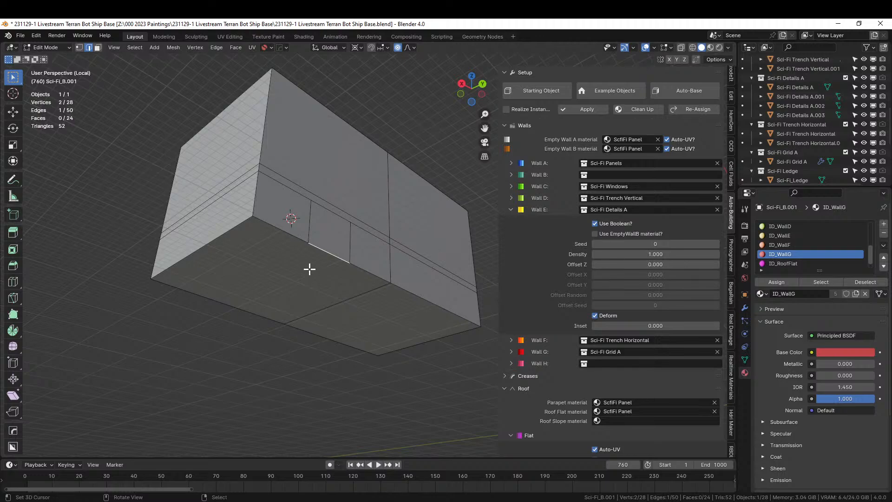
key("3")
right_click(406, 304, "shift")
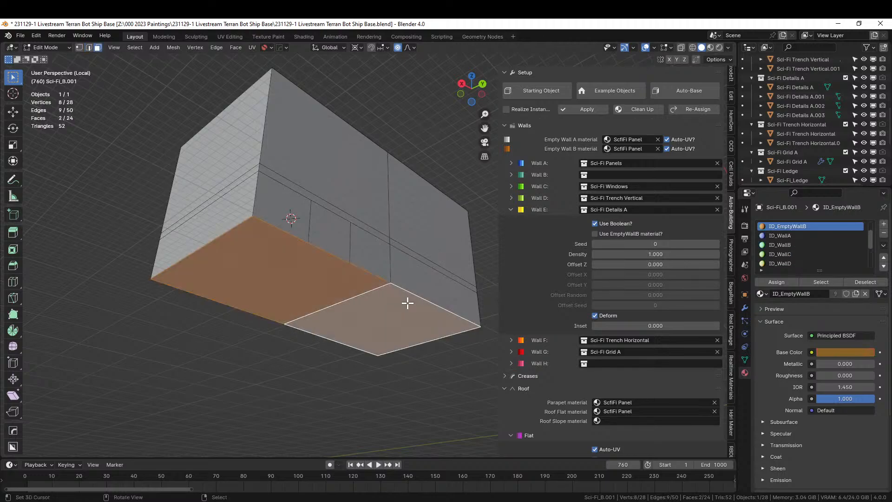
key("e")
left_click(407, 308)
- Assign the ID_EmptyWallA material to the ring of side faces around the base strip
middle_click_drag(407, 308, 408, 336)
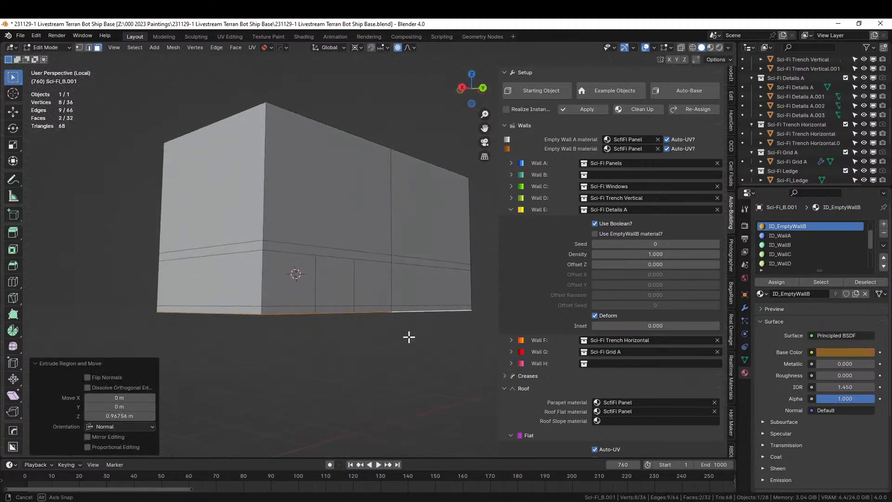
left_click(262, 317, "alt")
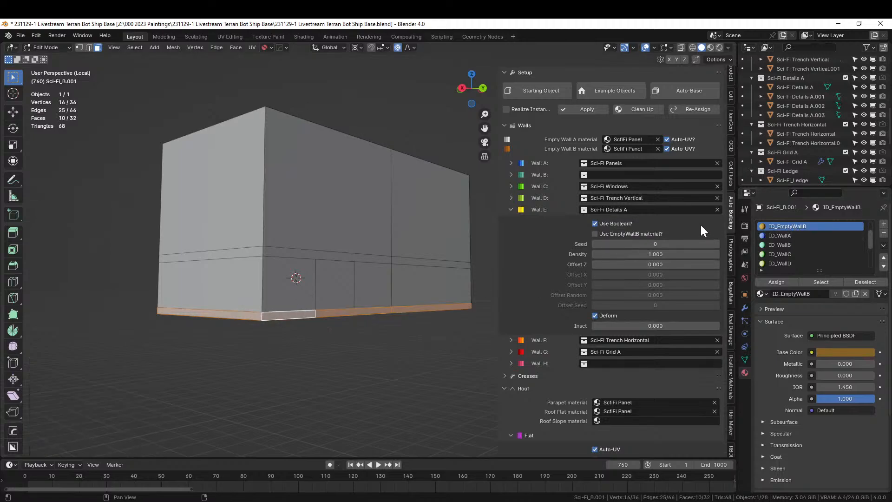
scroll(811, 241, "up", 2)
left_click(788, 235)
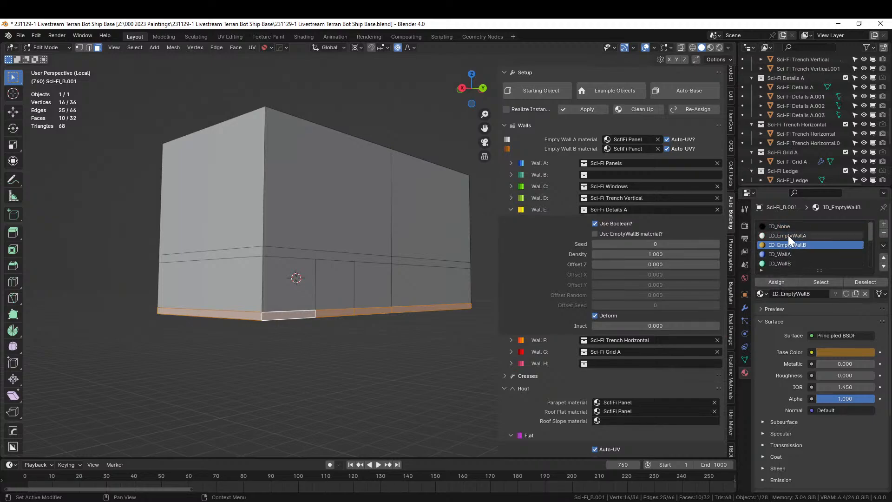
- Extrude the base strip face below the wall grid outward about 29.14 m to form a walkway
left_click(336, 312)
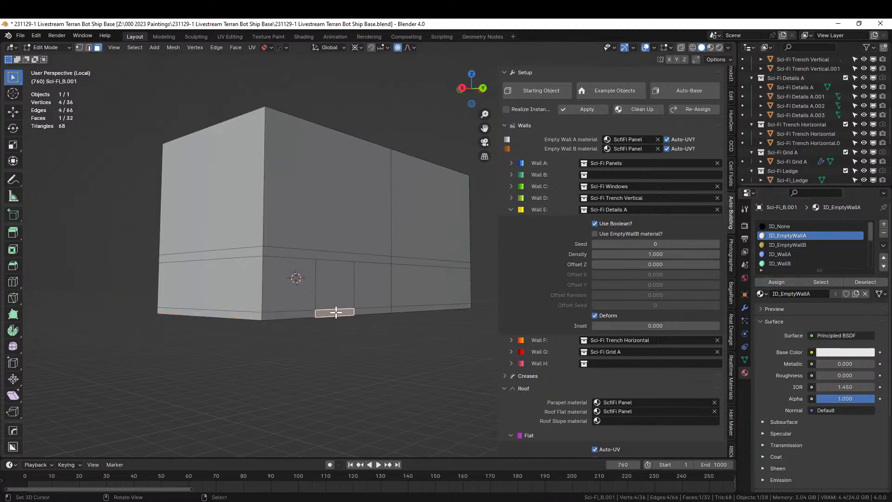
key("KP_7")
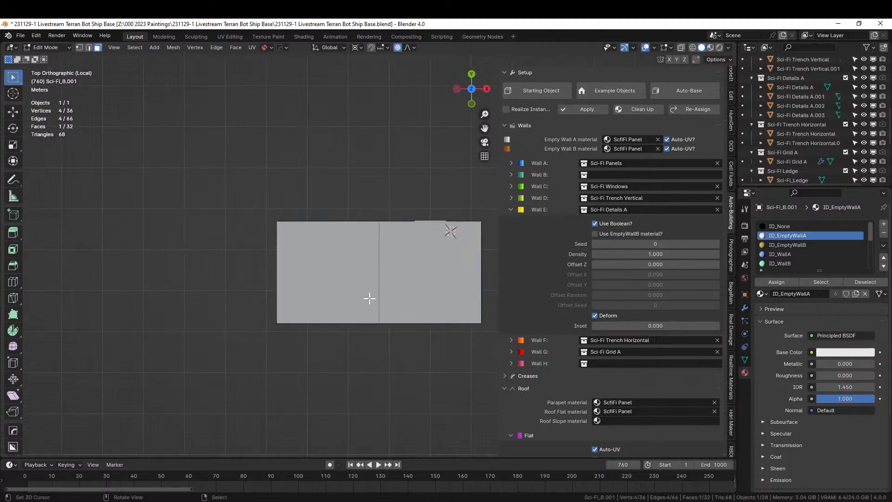
key("e")
left_click(378, 177)
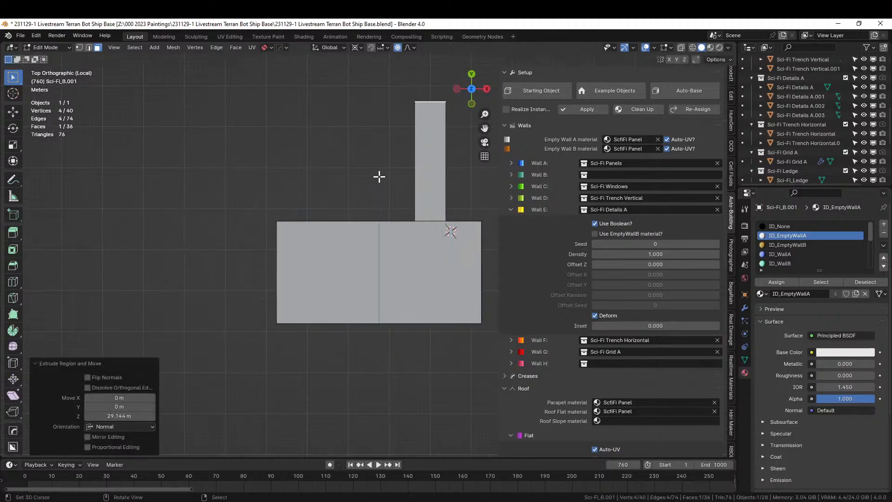
- Leave local view, inspect the walkway against the terrain and save the file
key("KP_Divide")
middle_click_drag(381, 193, 69, 289)
scroll(185, 266, "up", 3)
scroll(204, 261, "up", 3)
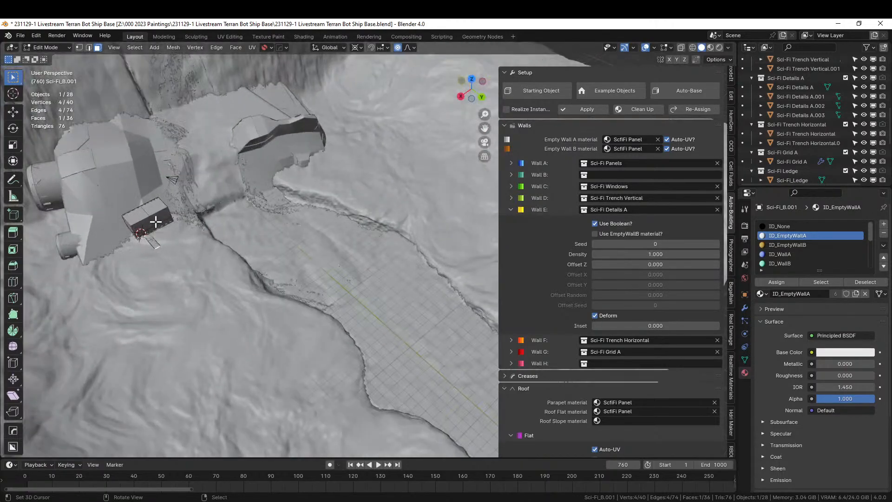
key("KP_Decimal")
middle_click_drag(163, 215, 218, 179)
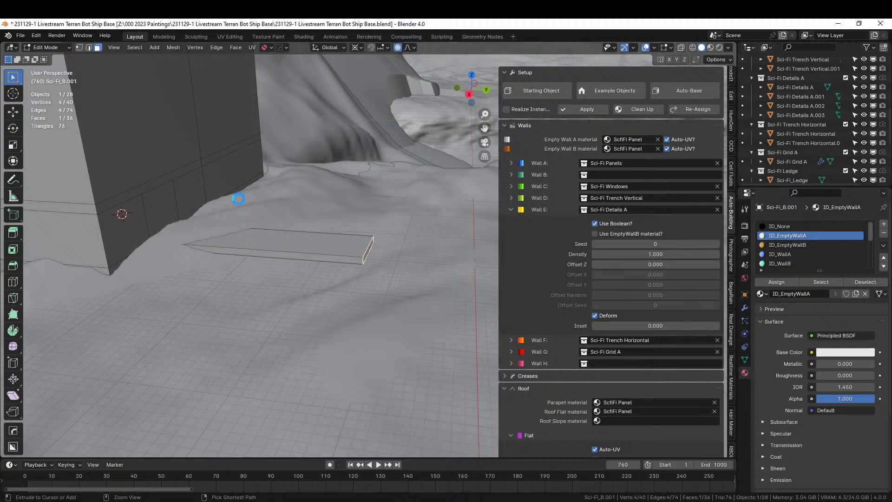
key("ctrl+s")
- Isolate the building and extrude the walkway's underside face downward about 6.92 m
middle_click_drag(265, 214, 330, 218)
key("KP_Divide")
key("e")
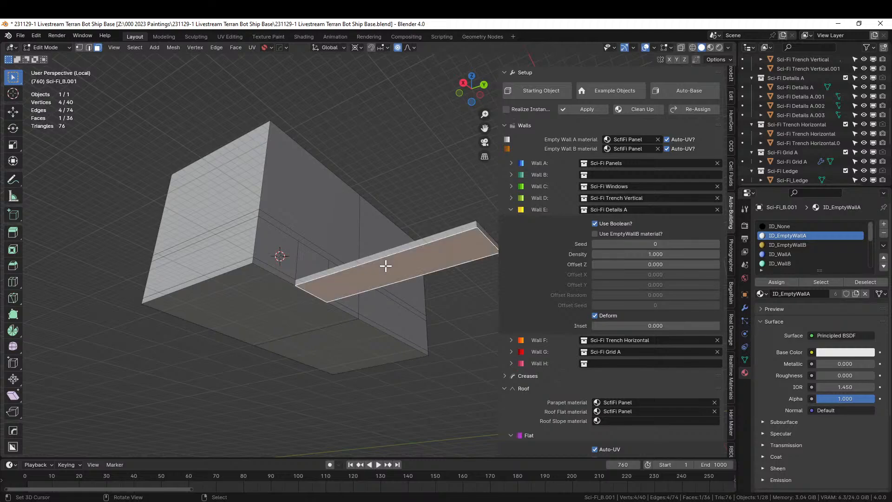
left_click(384, 307)
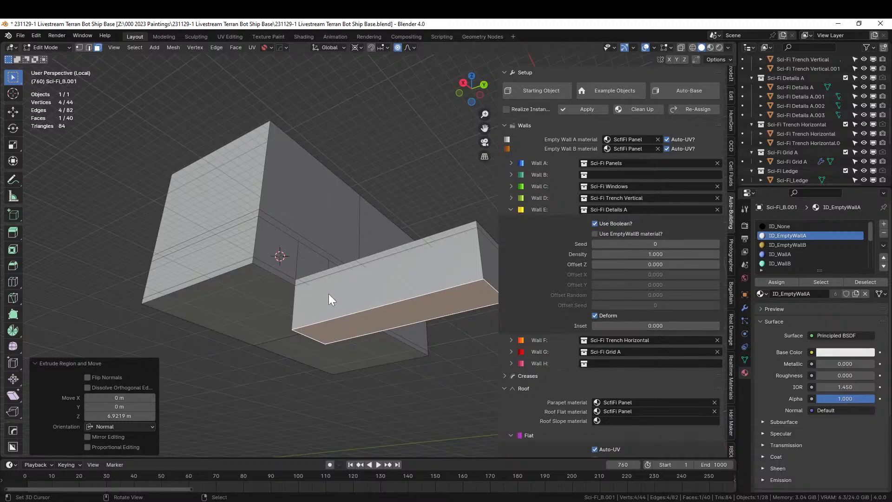
- Return to Object Mode, save the file and check the generated walkway in the full scene
key("Tab")
middle_click_drag(328, 294, 316, 323)
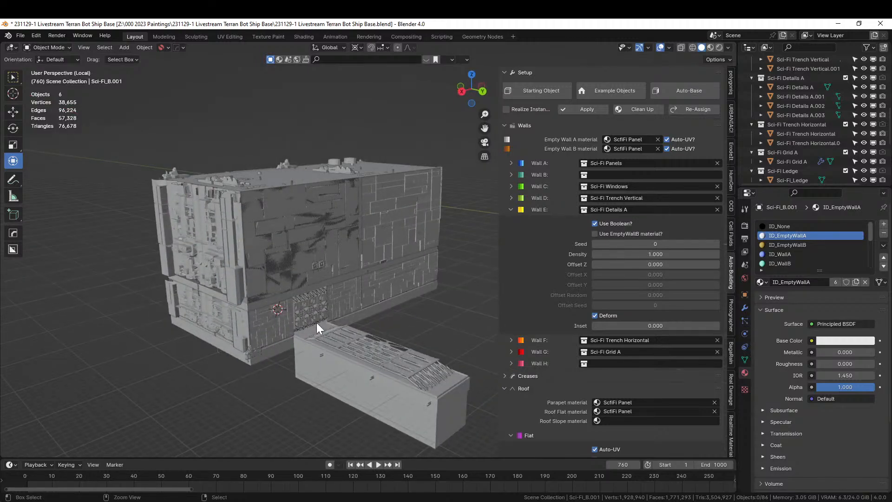
key("ctrl+s")
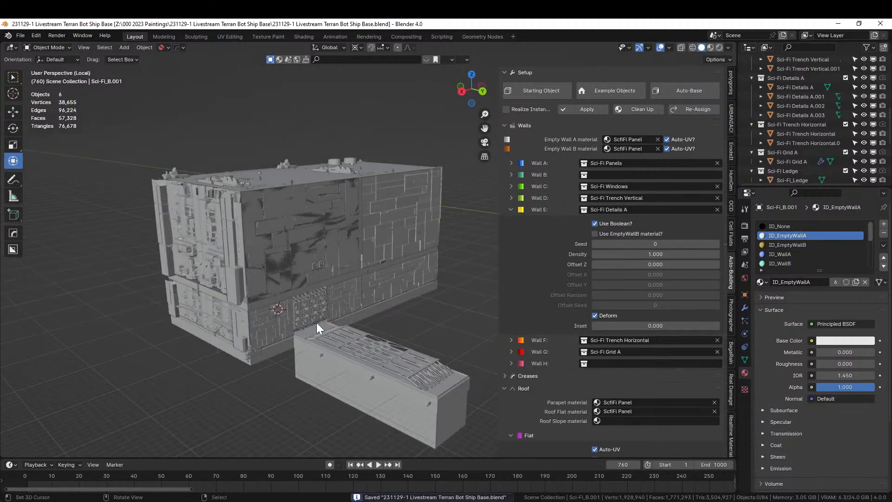
key("KP_Divide")
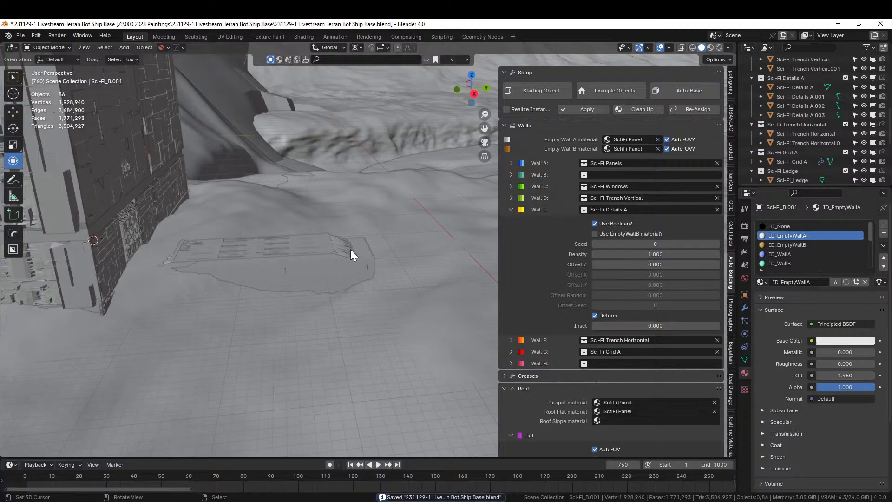
middle_click_drag(350, 249, 283, 259)
scroll(300, 241, "up", 1)
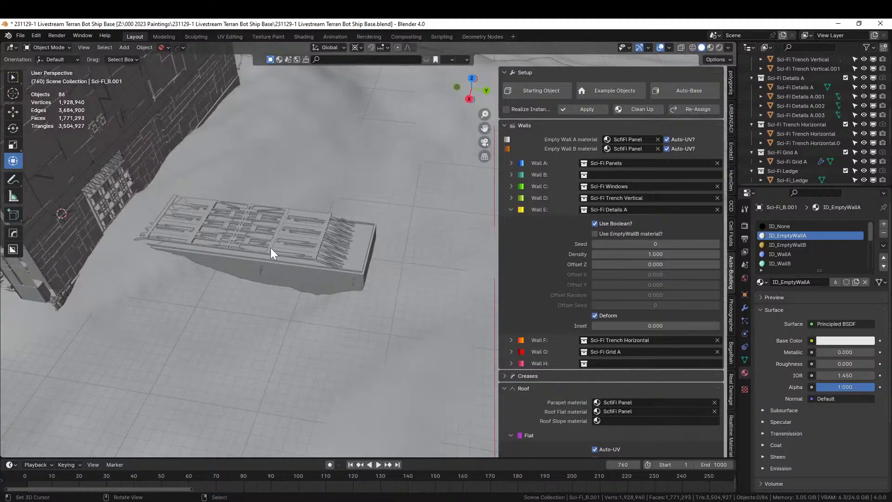
- Lower the terrain under the walkway's inner end by about 2 m using proportional editing with a radius of about 17 m, and save
middle_click_drag(219, 229, 302, 246)
left_click(283, 175)
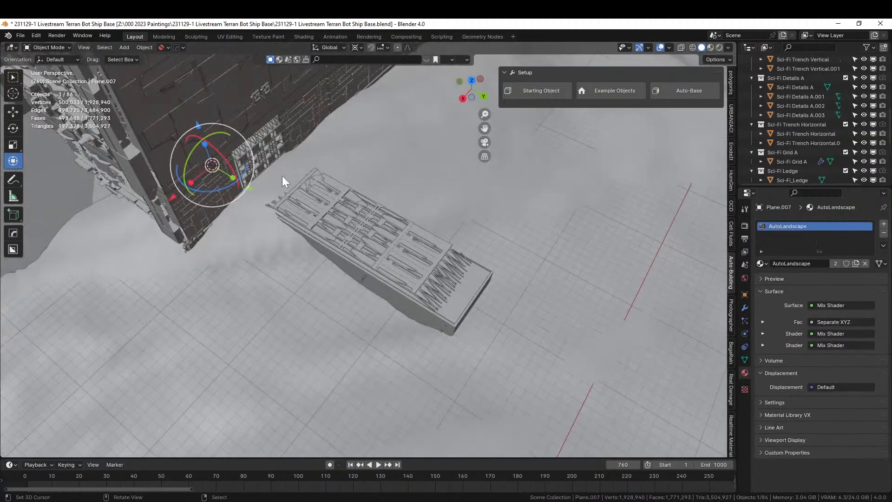
key("Tab")
left_click(279, 181)
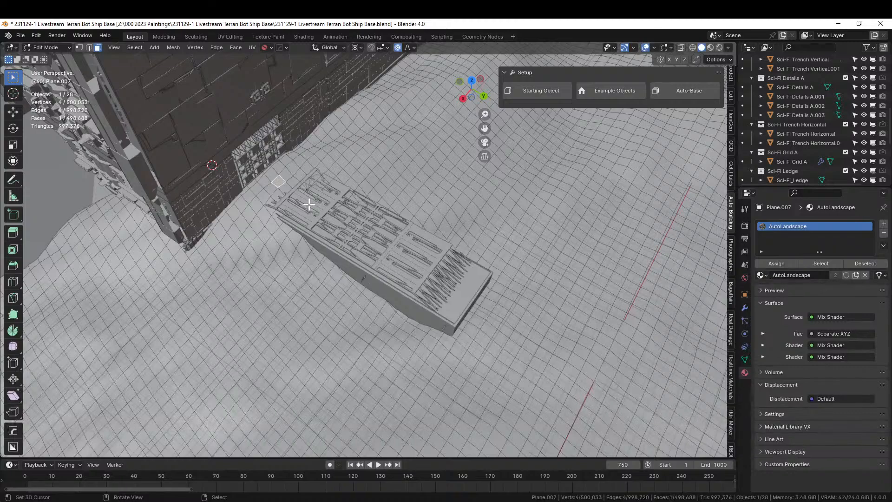
key("g")
key("z")
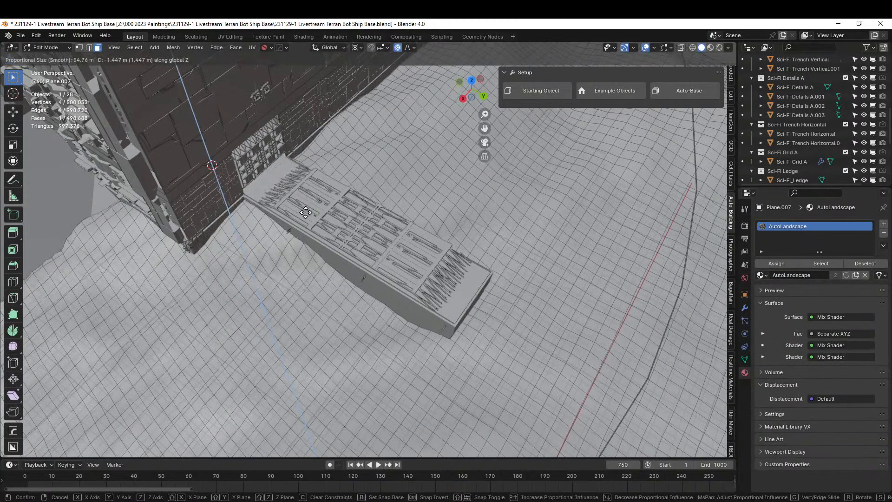
scroll(306, 214, "up", 9)
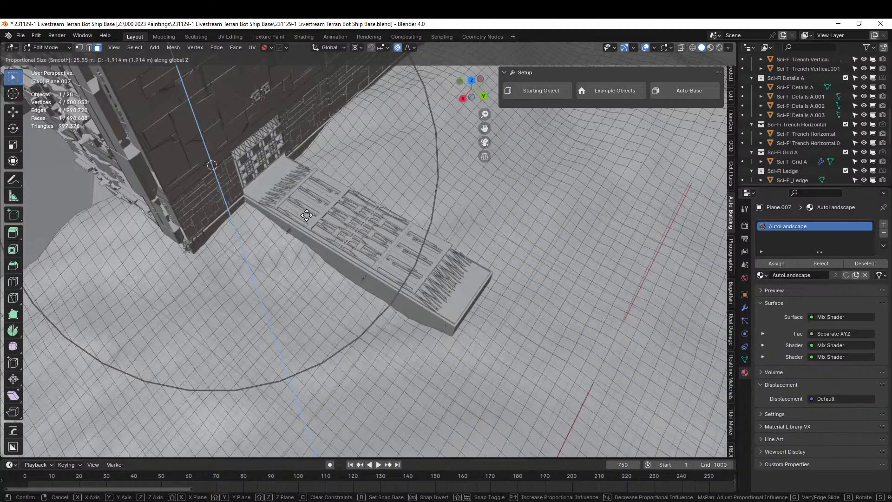
scroll(305, 214, "up", 3)
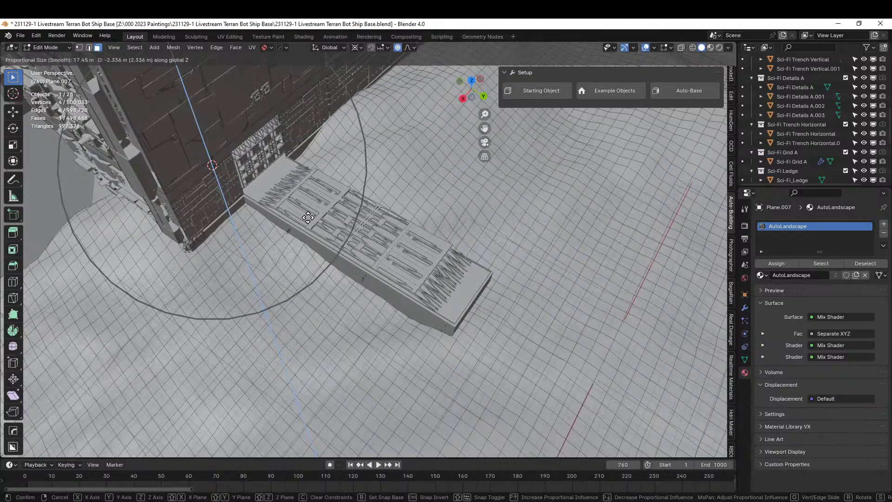
left_click(307, 215)
middle_click_drag(307, 215, 343, 180)
key("Tab")
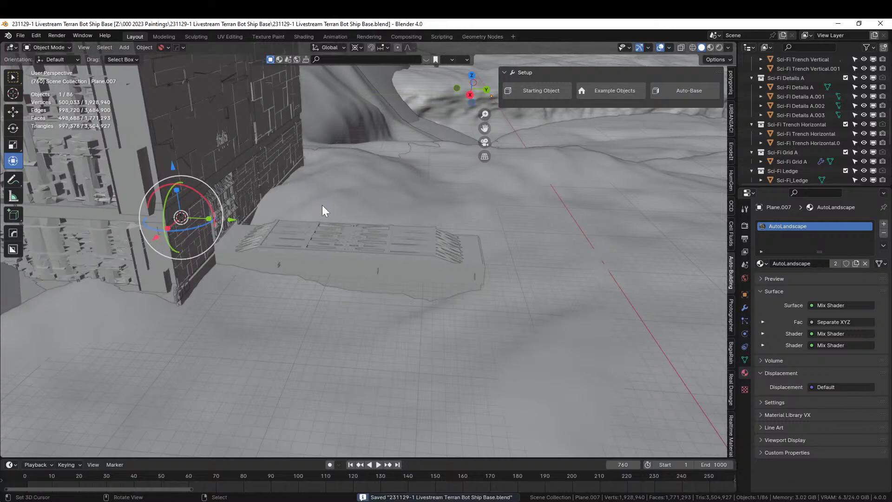
- Select the two roof faces of the Sci-Fi_B.001 building in Edit Mode
middle_click_drag(322, 205, 258, 218)
middle_click_drag(302, 248, 673, 225)
middle_click_drag(420, 257, 480, 294)
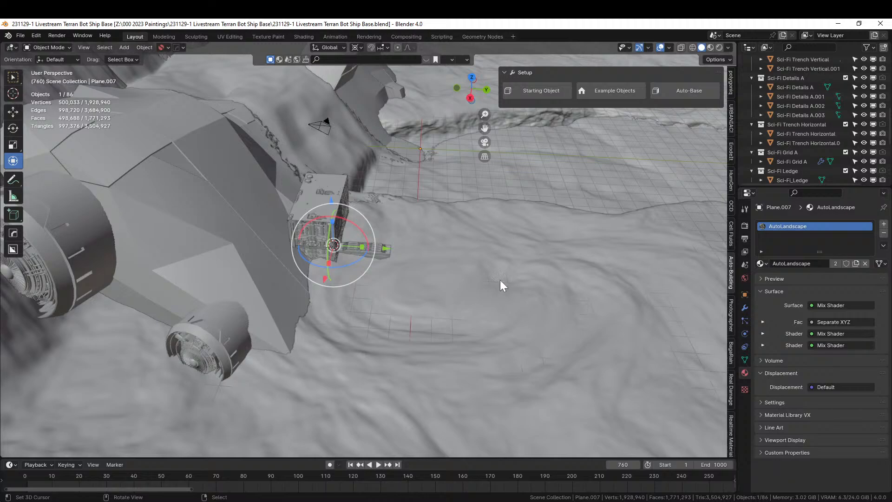
middle_click_drag(492, 215, 392, 301)
left_click(389, 266)
key("Tab")
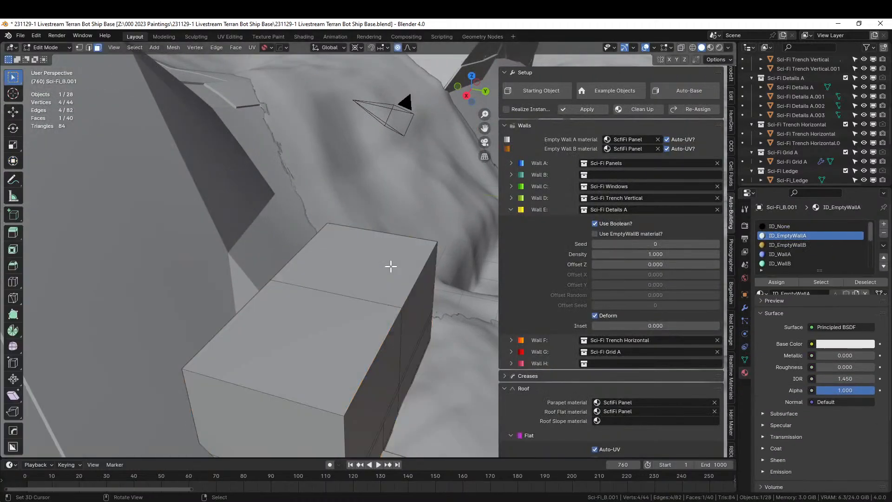
left_click(378, 261)
left_click(381, 329, "shift")
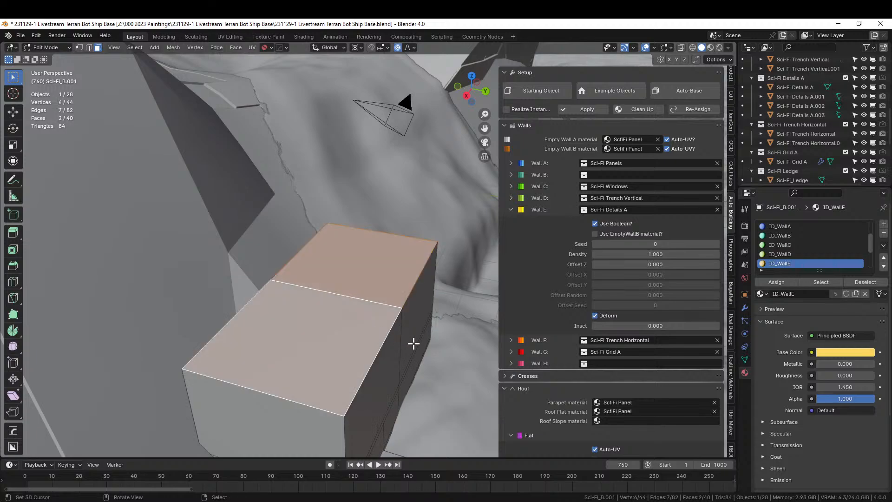
- Try subdividing the two full roof faces with a single cut
right_click(440, 357)
left_click(405, 325)
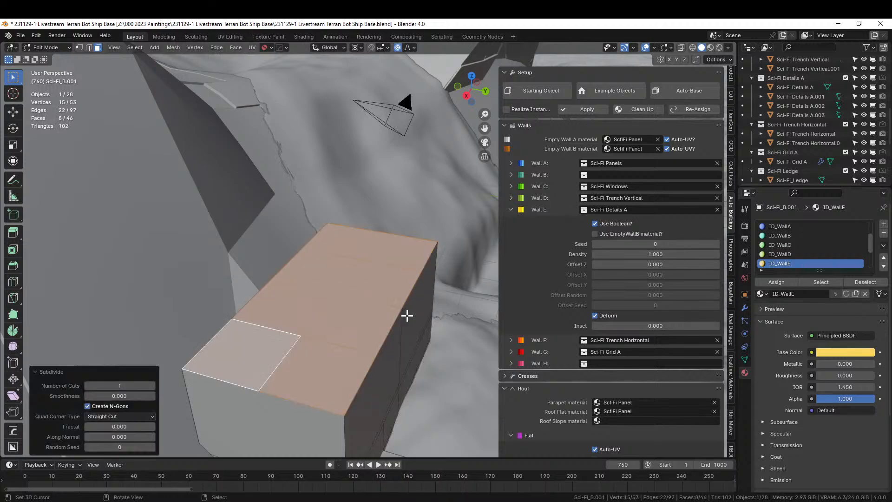
middle_click_drag(407, 316, 364, 318)
key("ctrl+z")
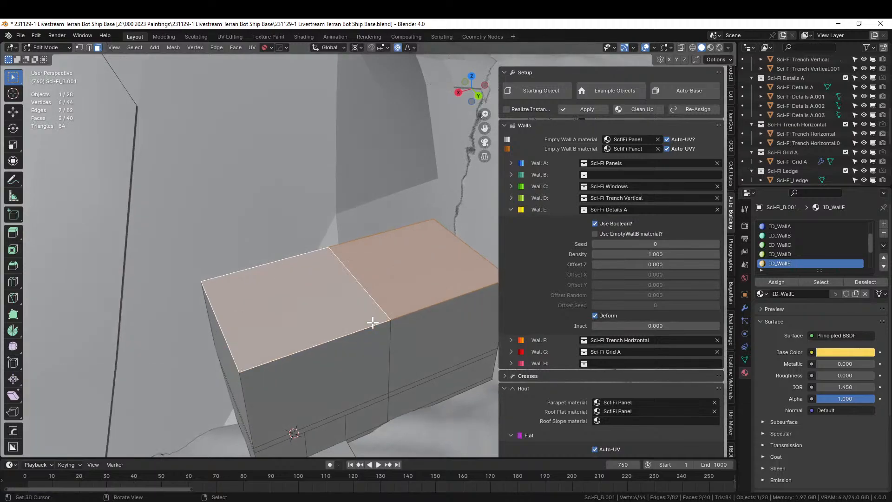
- Inset the two roof faces together by 1.29 m and subdivide the inner faces with 2 cuts
key("i")
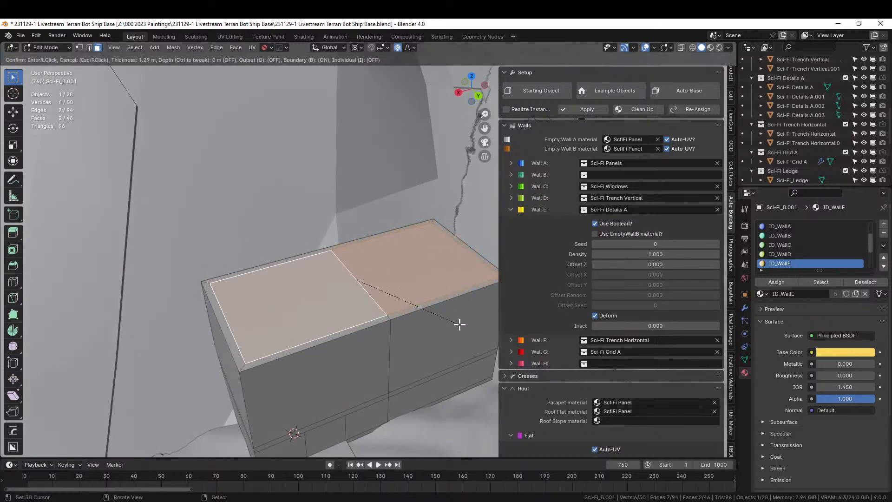
left_click(456, 324)
right_click(455, 325)
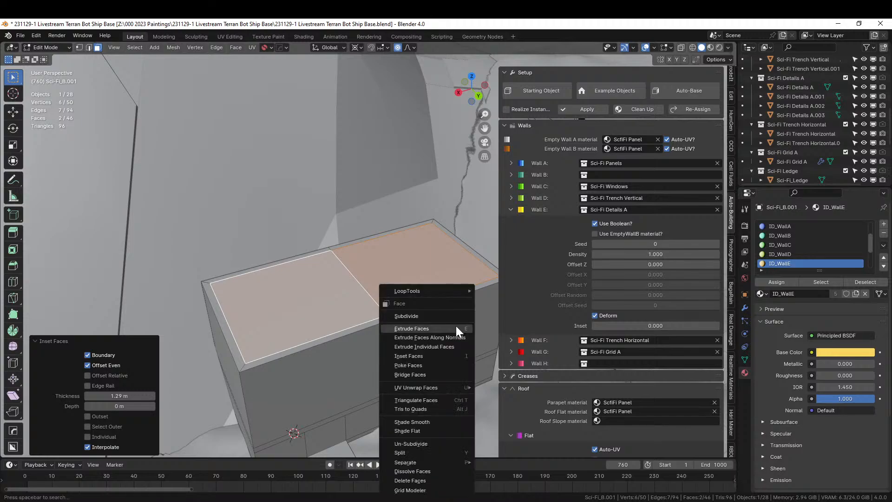
left_click(445, 317)
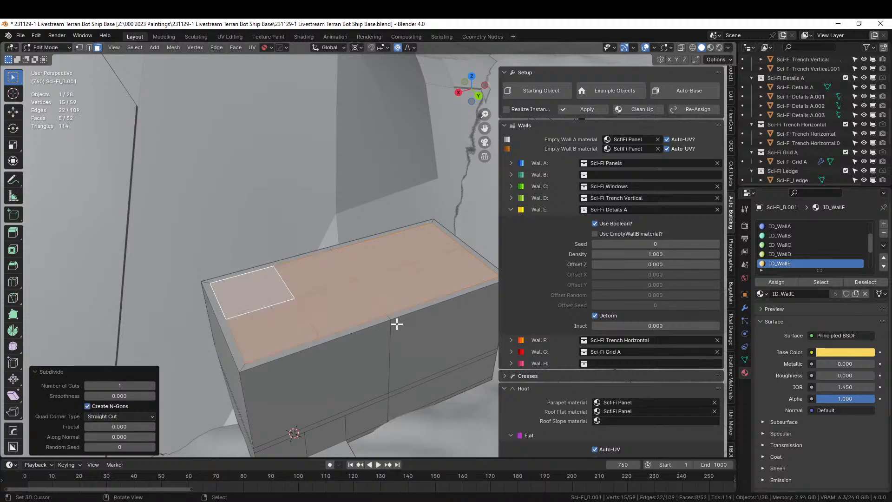
middle_click_drag(397, 324, 319, 351)
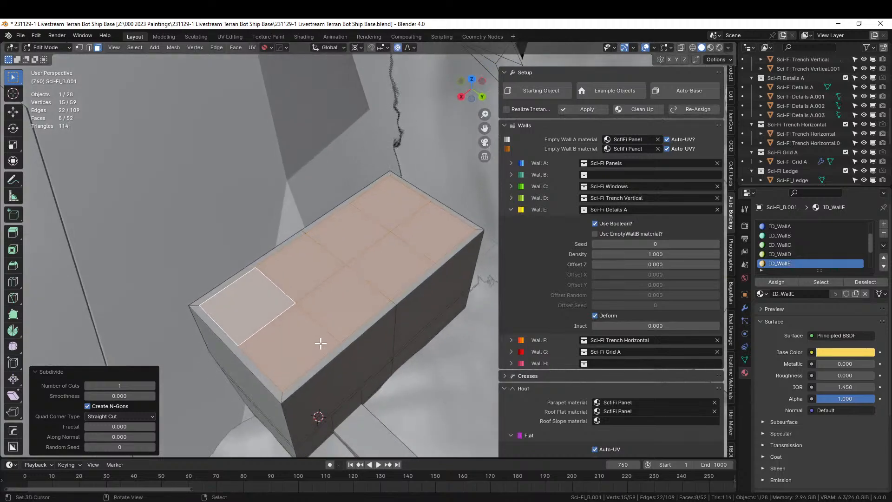
left_click(153, 385)
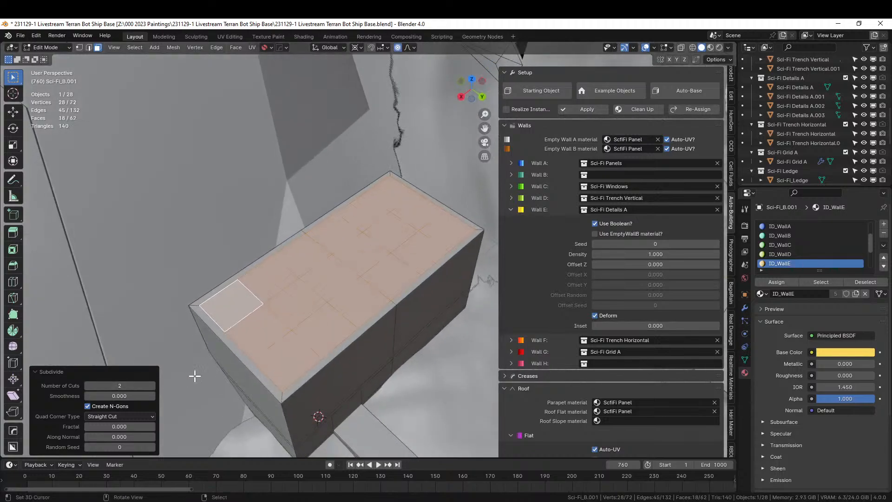
- Select only the four corner faces of the subdivided roof grid
left_click(222, 310)
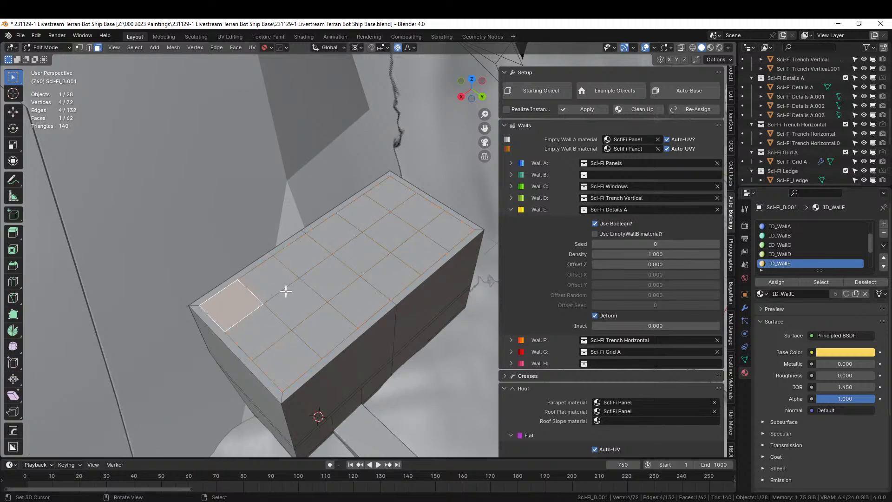
left_click(286, 365, "ctrl")
left_click(222, 309)
left_click(277, 360, "shift")
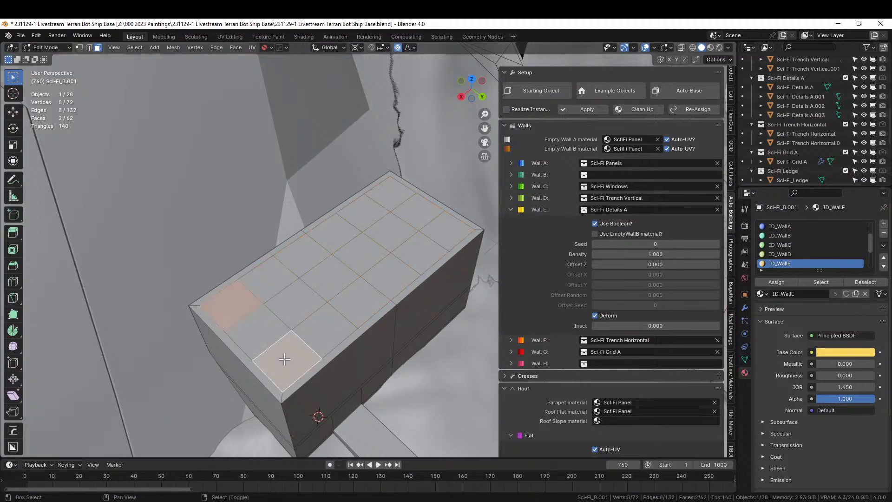
left_click(450, 231, "shift")
left_click(396, 192, "shift")
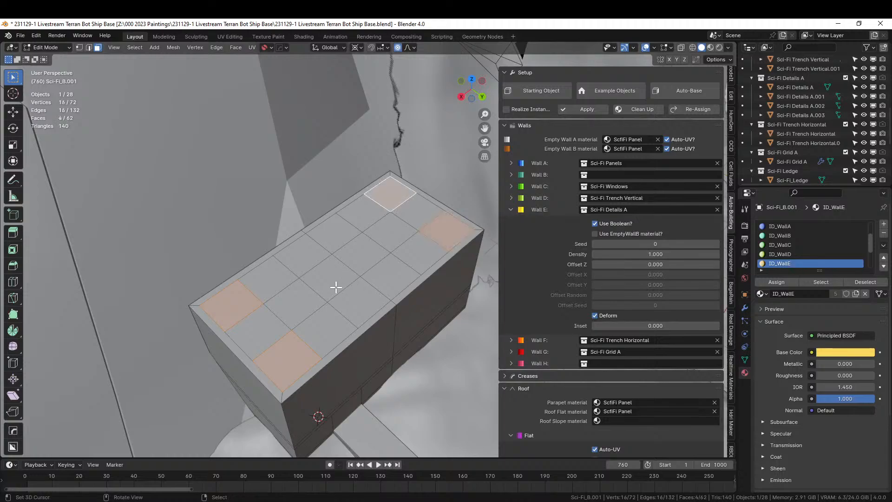
- Extrude the four corner faces upward three times by 5 m each to form towers
middle_click_drag(336, 287, 426, 294)
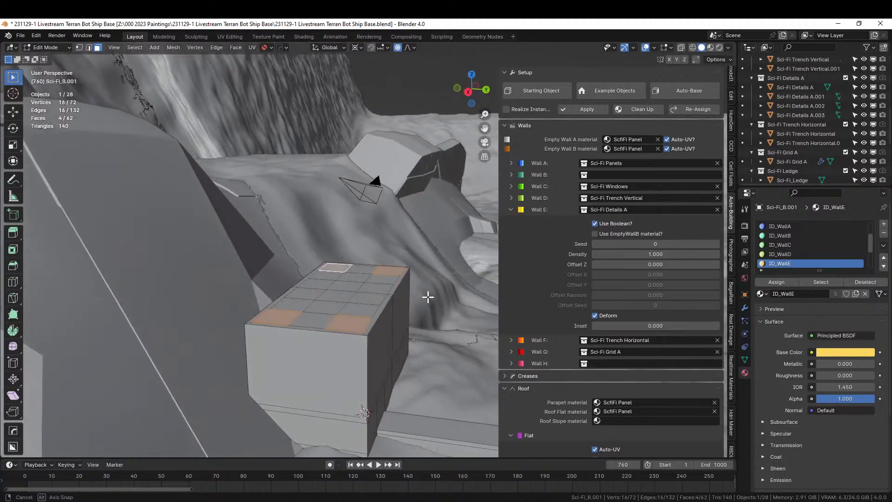
key("e")
key("5")
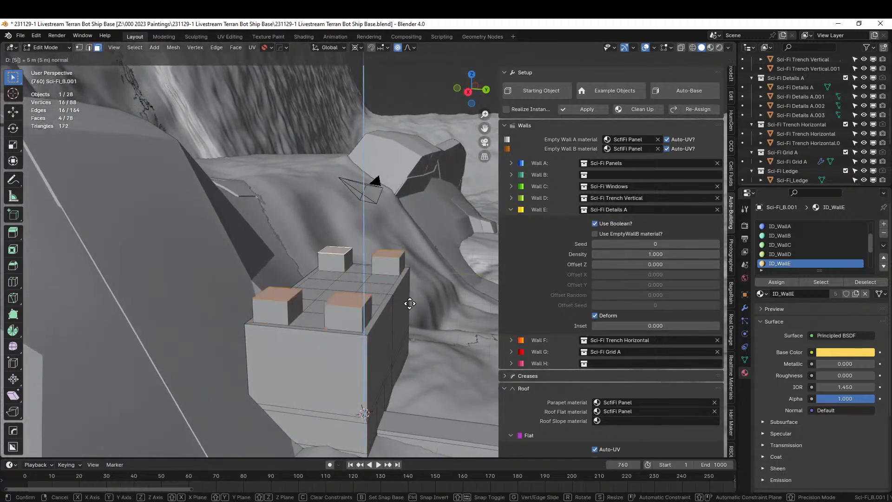
key("Return")
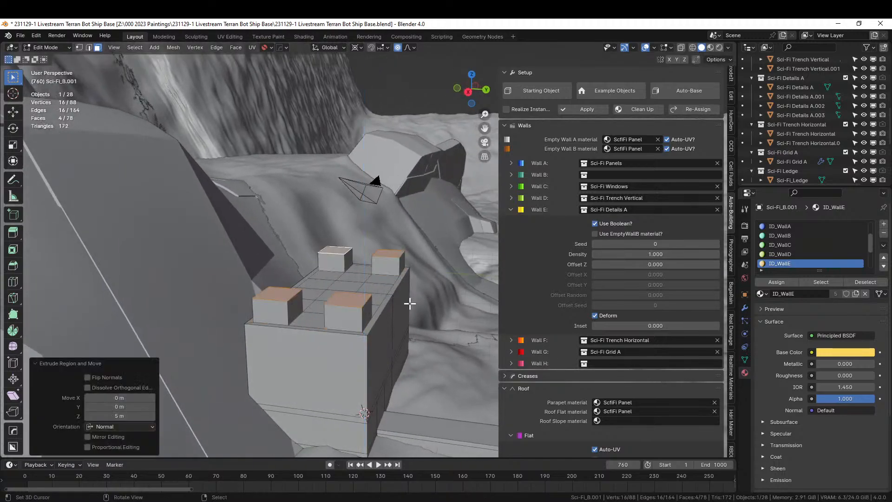
key("shift+r")
key("shift+r")
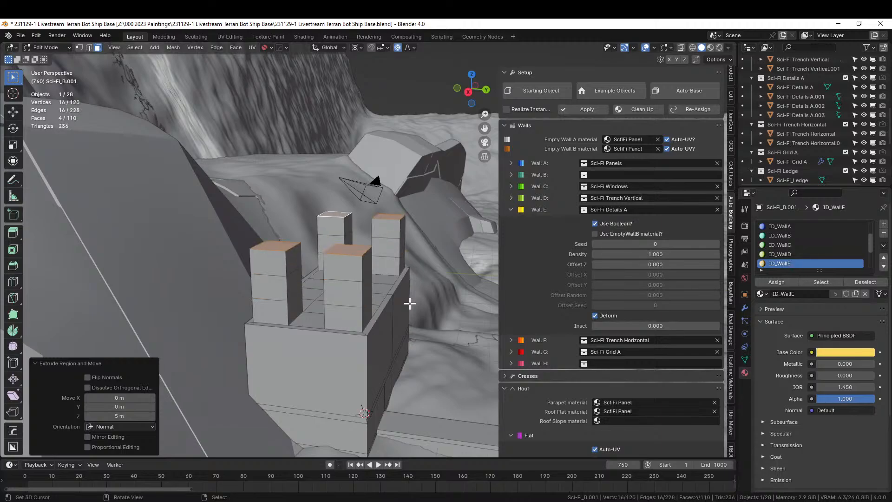
- Grow the selection to cover all four towers and deselect their top faces, leaving only the side faces
middle_click_drag(409, 303, 323, 290)
scroll(333, 313, "up", 4)
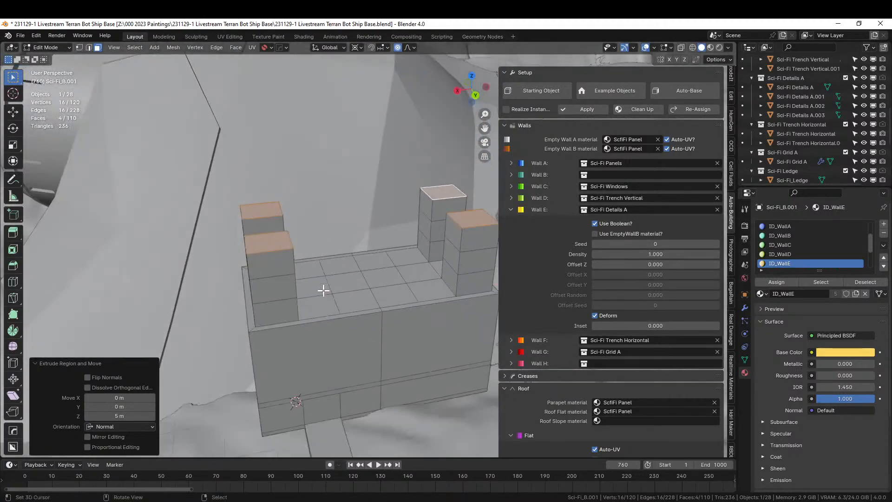
key("ctrl+KP_Add")
key("ctrl+KP_Add")
key("ctrl+KP_Add")
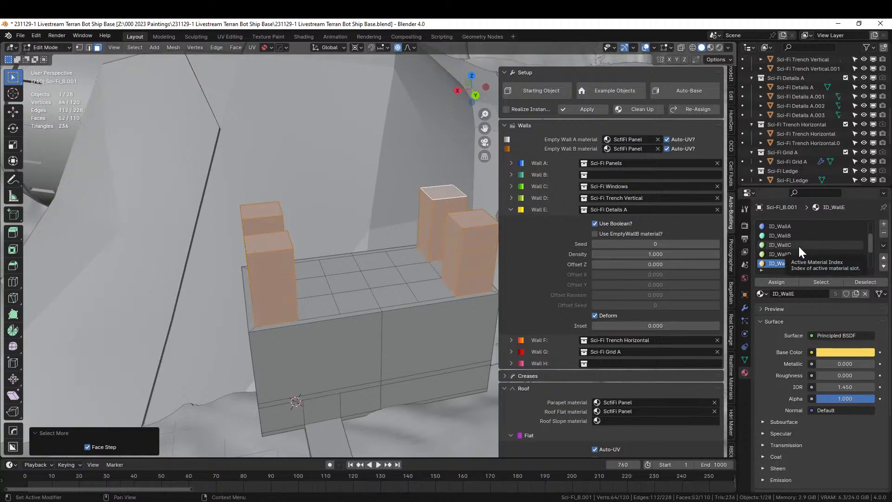
left_click(466, 218, "shift")
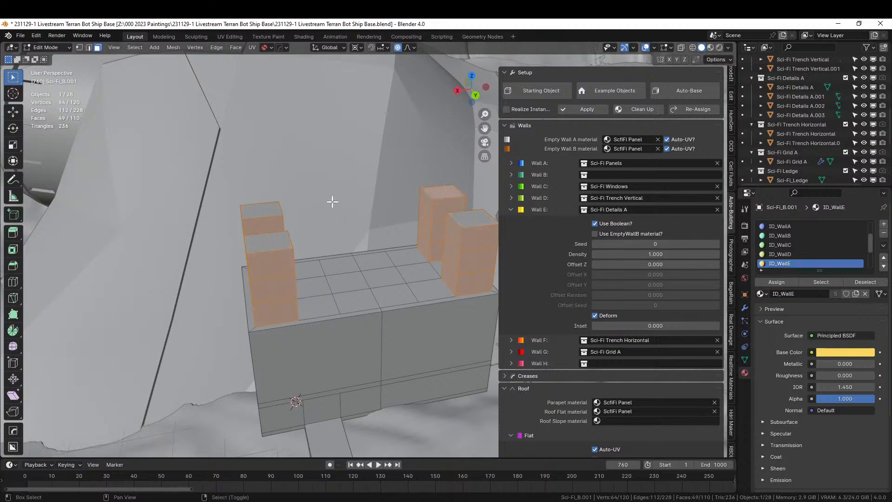
- Assign the ID_WallD material to the towers' side faces and return to Object Mode
left_click(812, 254)
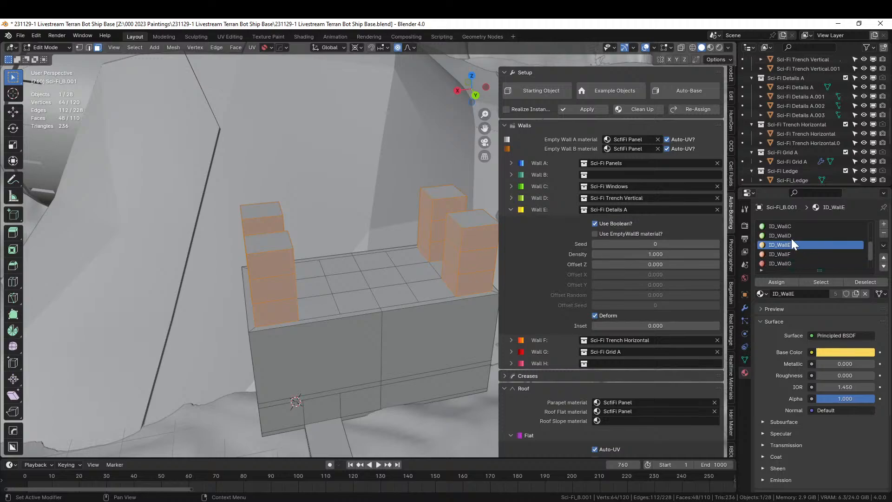
scroll(790, 236, "down", 2)
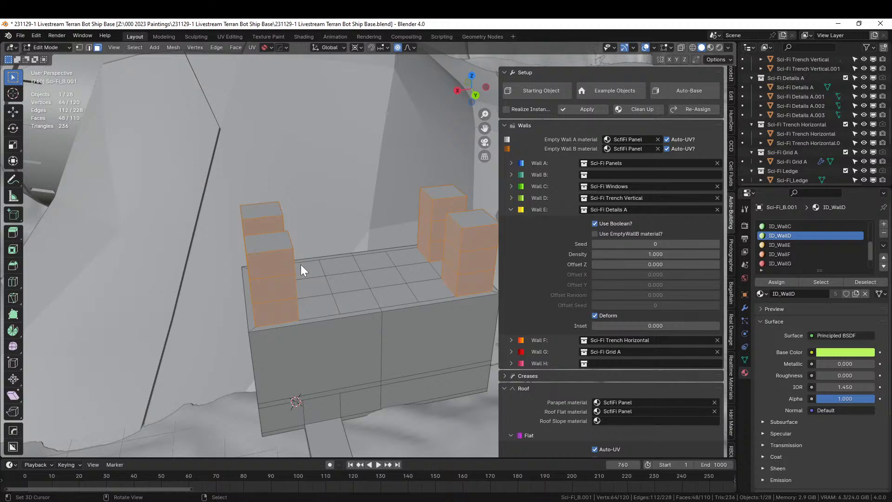
key("Tab")
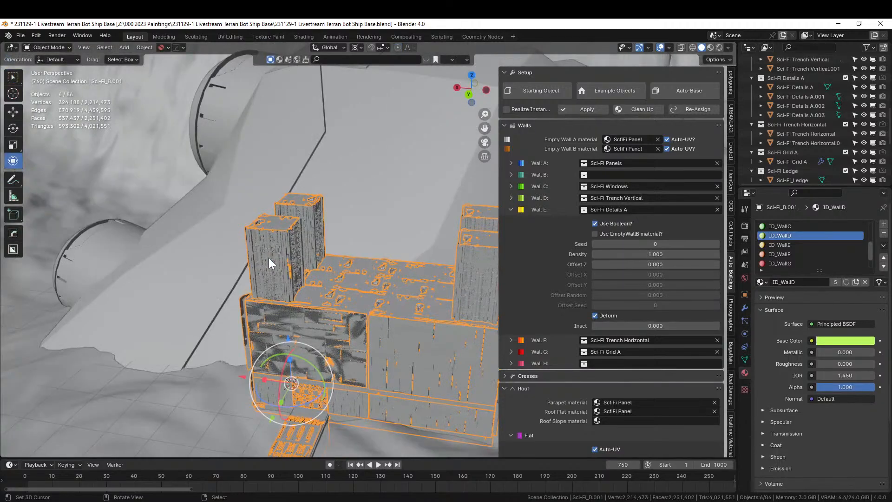
- Isolate the Sci-Fi_B.001 building in Local View and enter Edit Mode
middle_click_drag(297, 264, 238, 208)
left_click(307, 102)
middle_click_drag(307, 102, 281, 235)
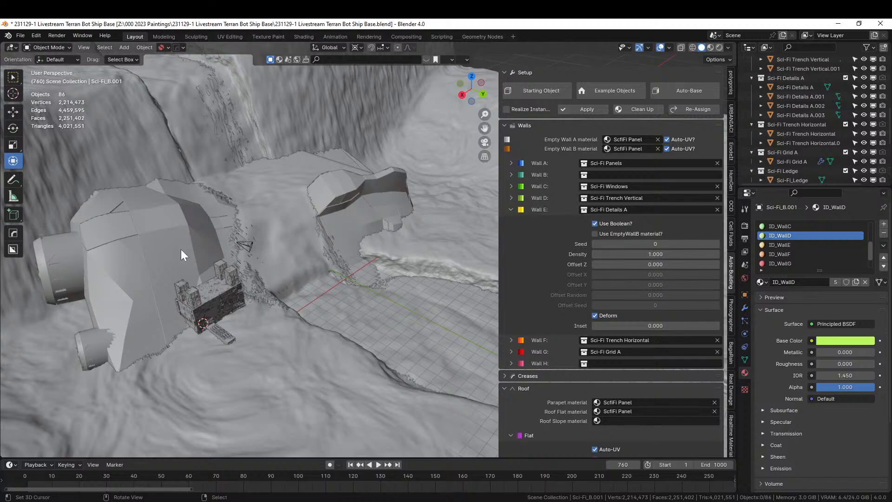
scroll(270, 271, "down", 6)
scroll(270, 271, "up", 9)
middle_click_drag(269, 271, 440, 205, "shift")
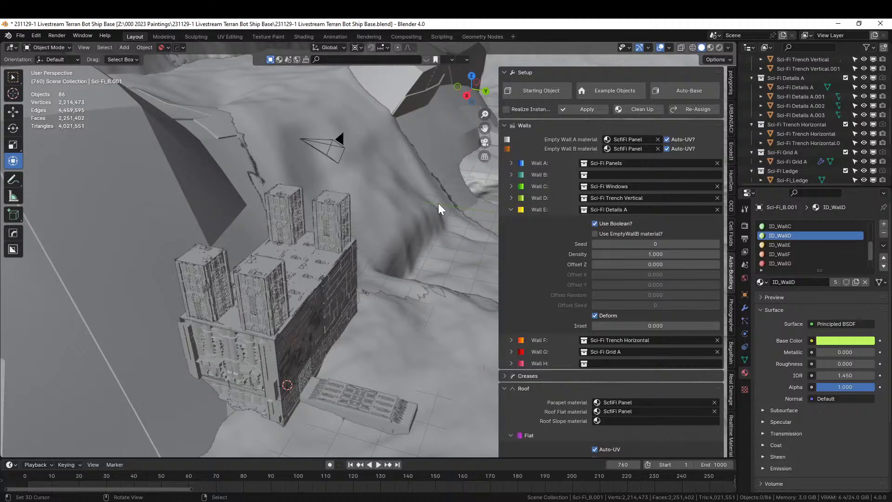
left_click(329, 256)
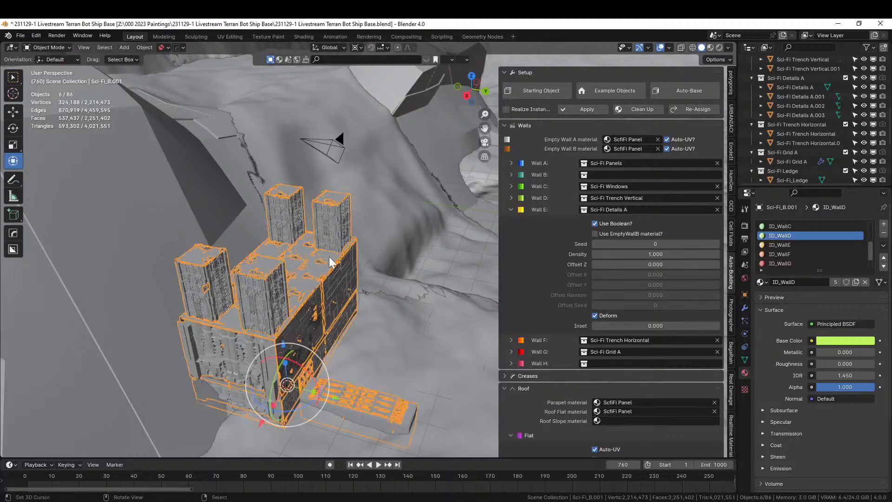
key("KP_Divide")
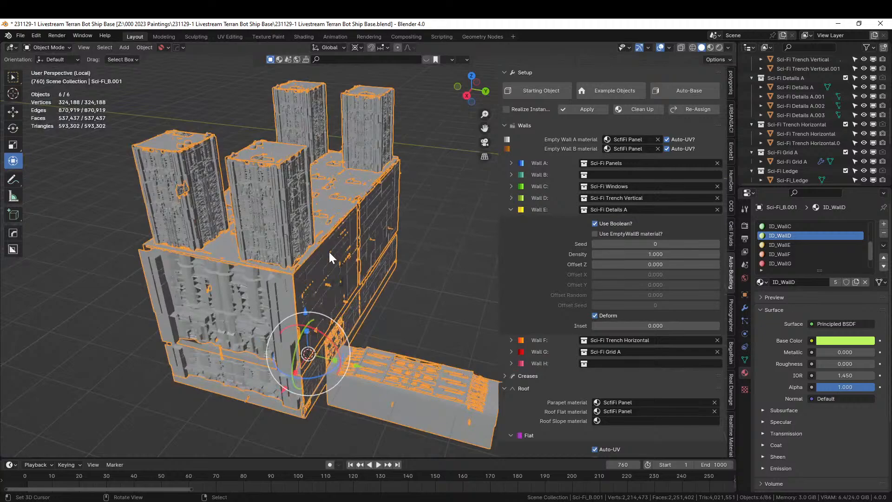
key("Tab")
- Select the top faces of all four towers and extrude them upward by about 2.9 m
middle_click_drag(329, 252, 446, 274)
scroll(272, 248, "down", 3)
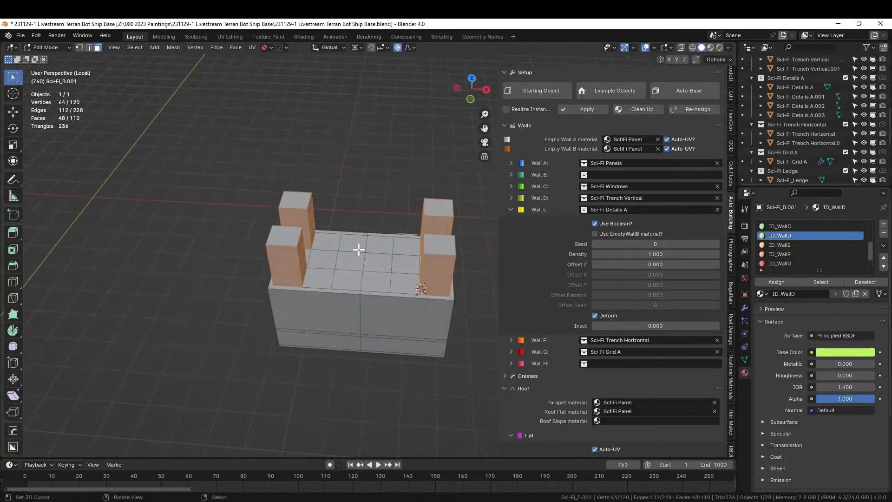
scroll(325, 223, "up", 2)
left_click(271, 188)
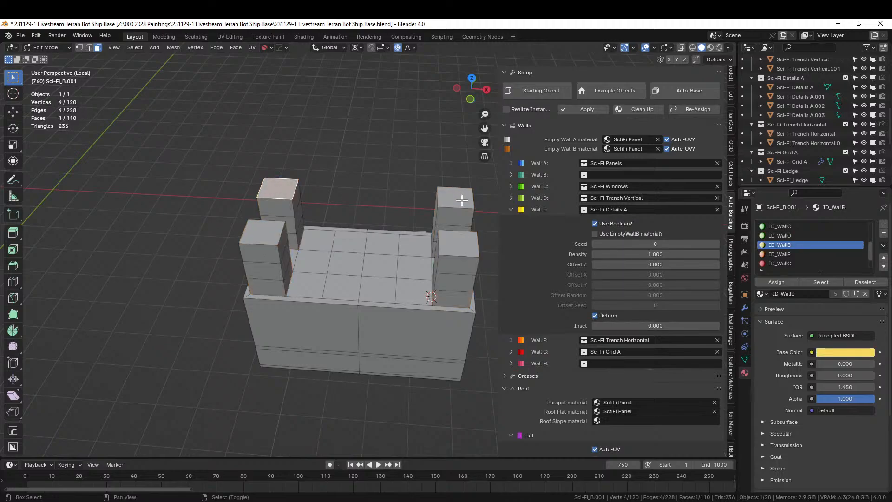
left_click(457, 199, "shift")
left_click(454, 246, "shift")
left_click(266, 235, "shift")
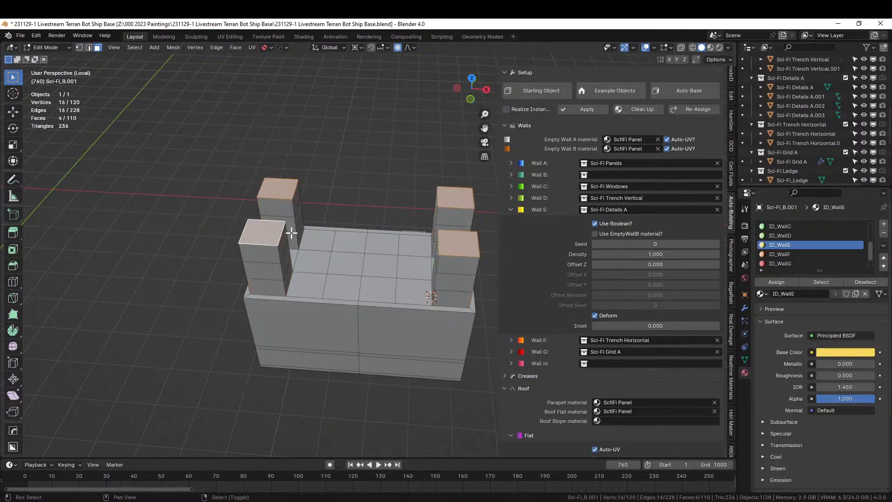
key("e")
left_click(407, 241)
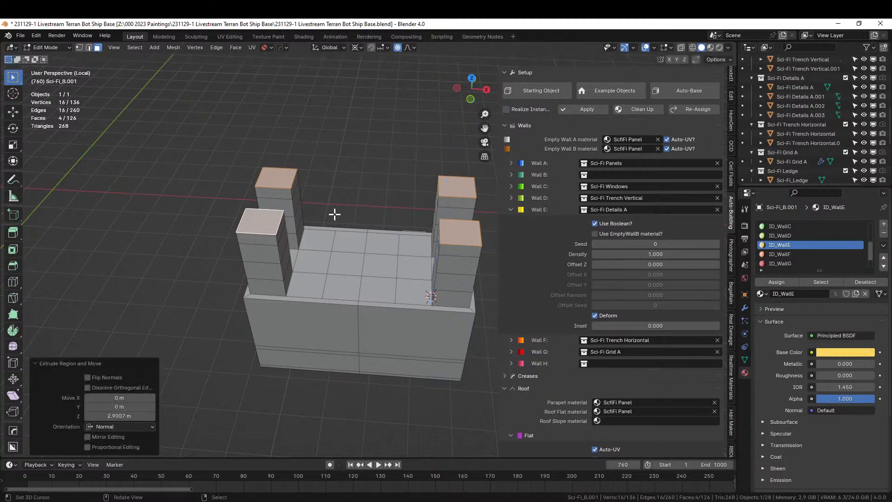
- Delete the four inward-facing faces of the towers' top segments that face each other along the roof's length
scroll(319, 205, "up", 4)
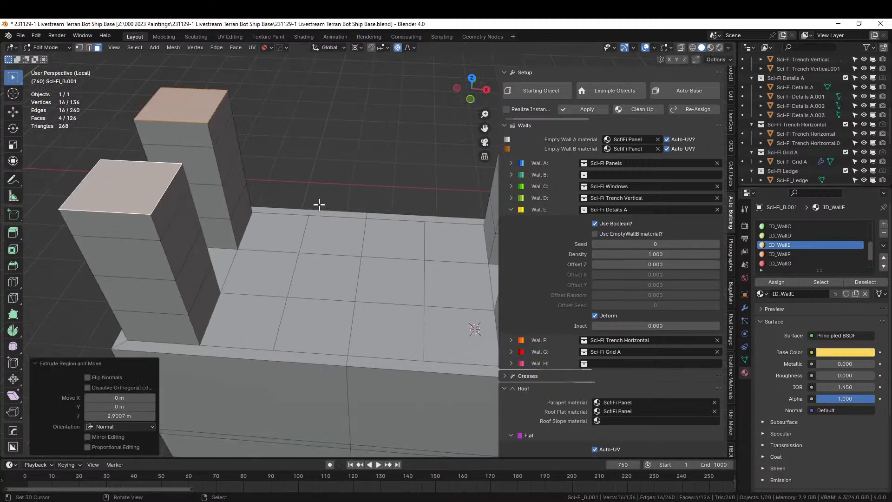
left_click(222, 118)
middle_click_drag(233, 128, 166, 174, "shift")
left_click(91, 247, "shift")
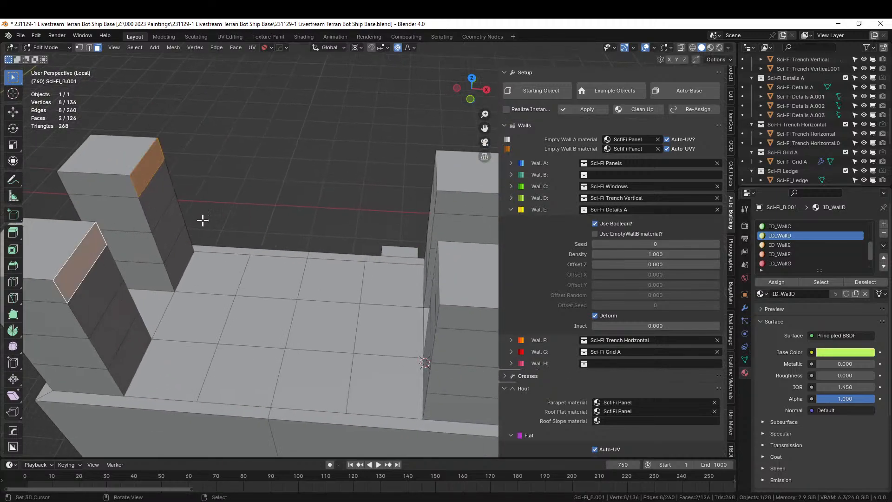
middle_click_drag(202, 220, 247, 215)
left_click(466, 131, "shift")
middle_click_drag(402, 140, 327, 148, "shift")
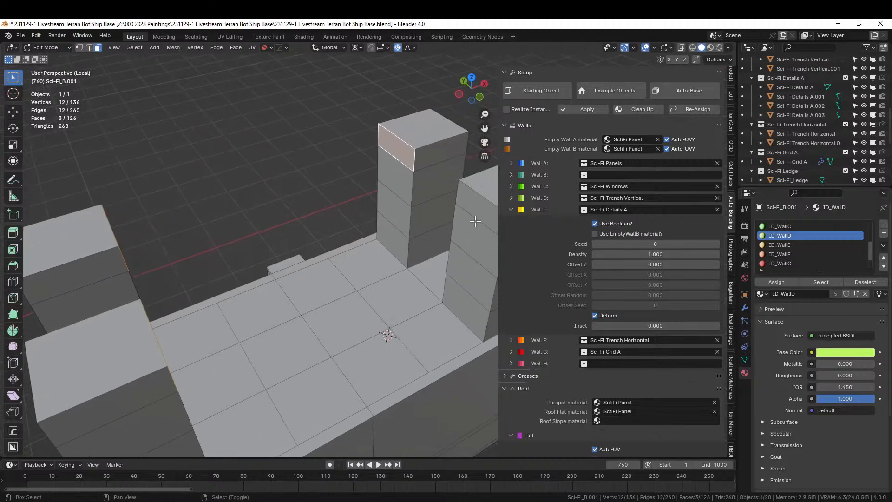
left_click(474, 202, "shift")
key("x")
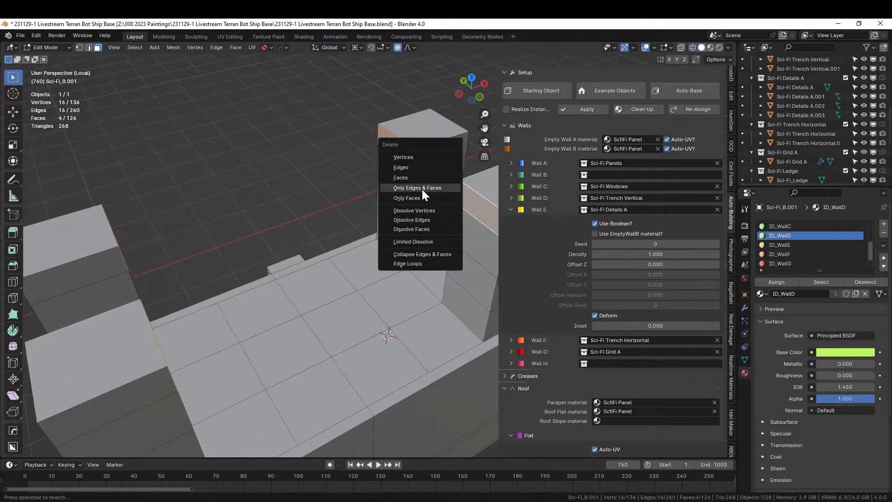
left_click(411, 176)
- Bridge the open edge loops of one pair of facing towers with Bridge Edge Loops to form a lengthwise beam
middle_click_drag(410, 175, 389, 174)
key("2")
left_click(188, 176, "alt")
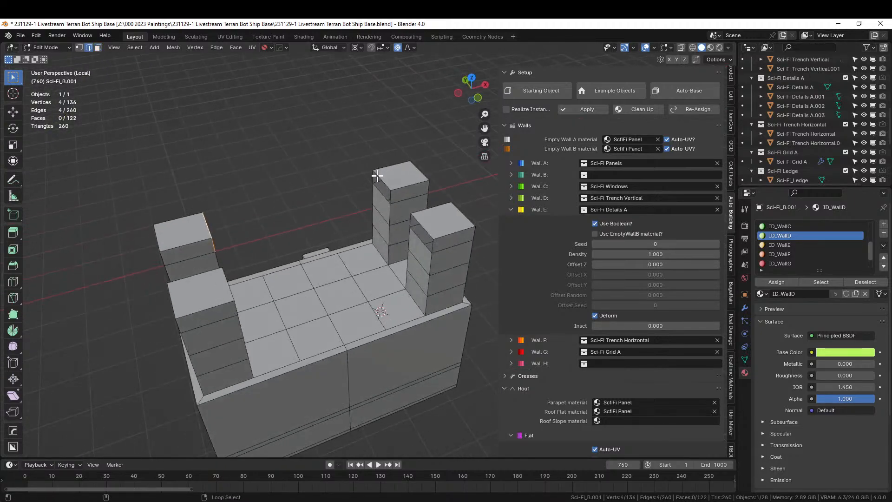
left_click(377, 176, "alt+shift")
left_click(214, 47)
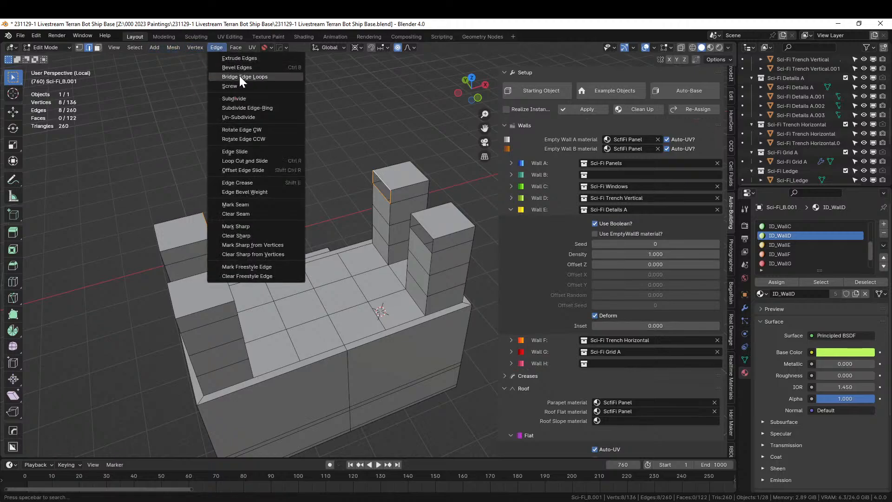
left_click(239, 76)
middle_click_drag(232, 114, 149, 190)
- Bridge the open edge loops of the remaining two towers to form a second, parallel beam
key("alt+a")
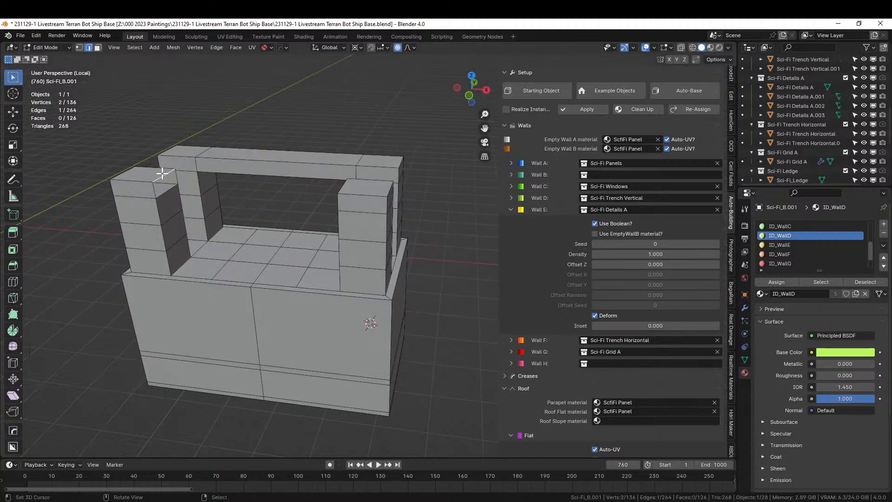
left_click(162, 175, "alt")
middle_click_drag(345, 199, 385, 208)
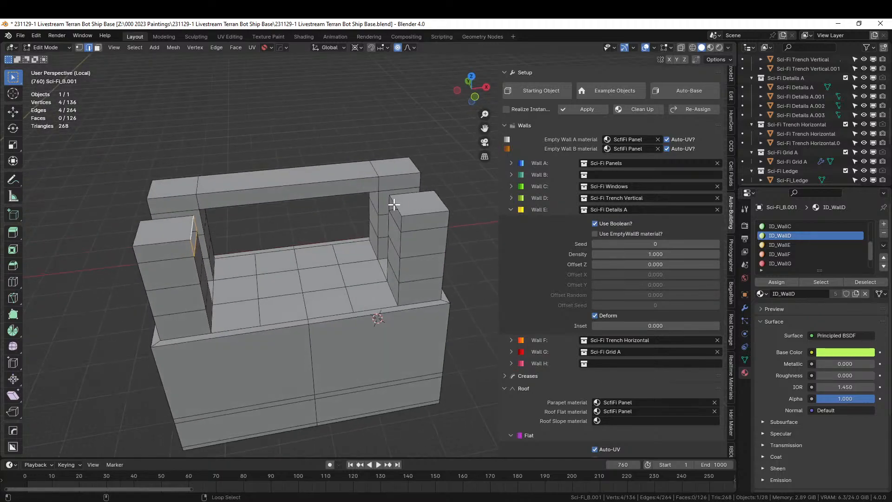
left_click(393, 204, "alt+shift")
left_click(215, 47)
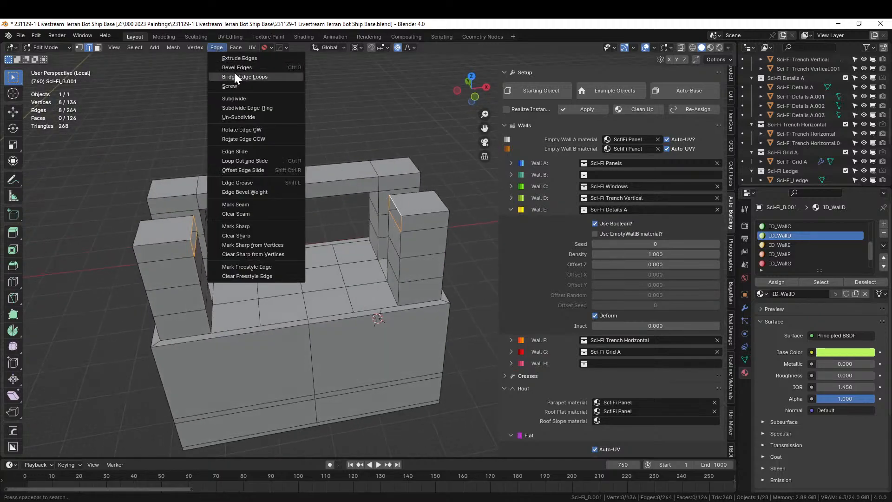
left_click(238, 76)
- Add a single centred loop cut across the middle of each of the two beams
middle_click_drag(235, 76, 323, 302)
scroll(341, 317, "up", 2)
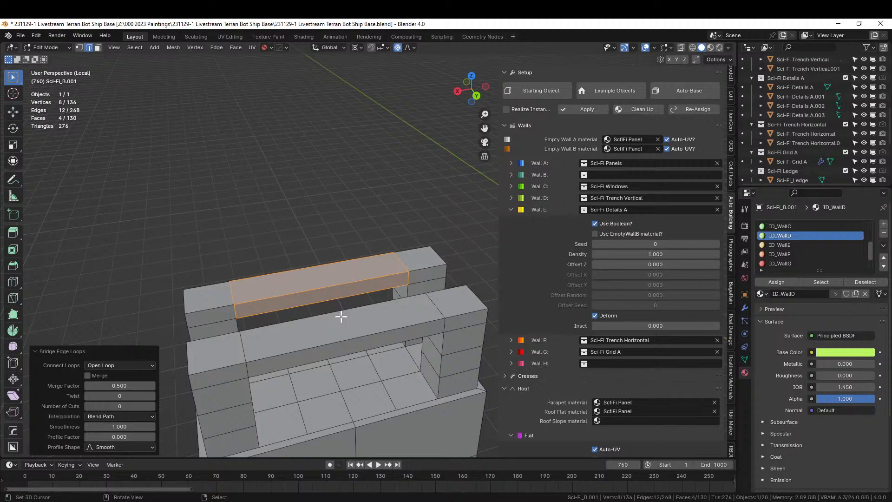
left_click(317, 287)
key("ctrl+r")
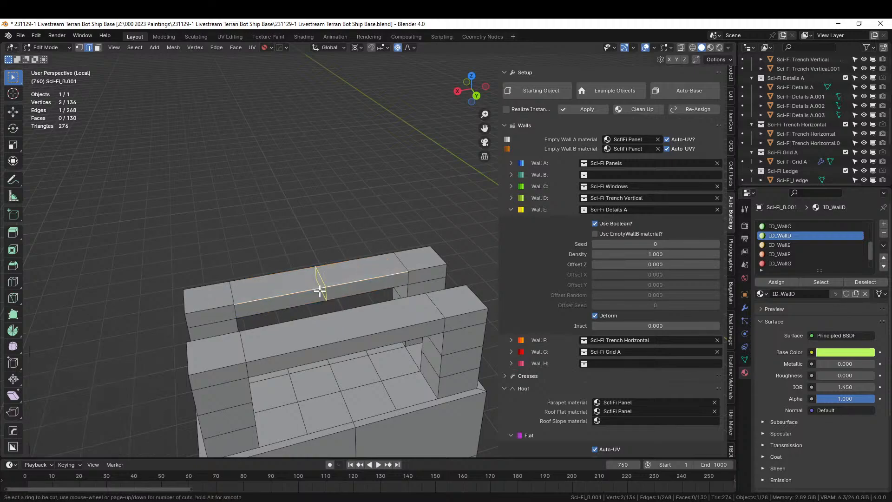
left_click(319, 290)
left_click(319, 293)
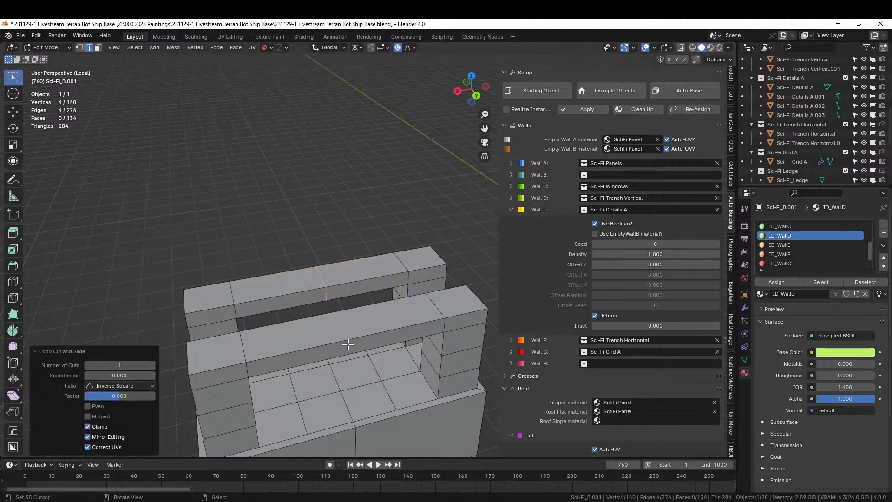
left_click(343, 341)
key("ctrl+r")
left_click(344, 341)
left_click(344, 342)
- Raise the middle edge loops of both beams about 7.15 m along Z to form peaks, and return to Object Mode
left_click(320, 278, "shift")
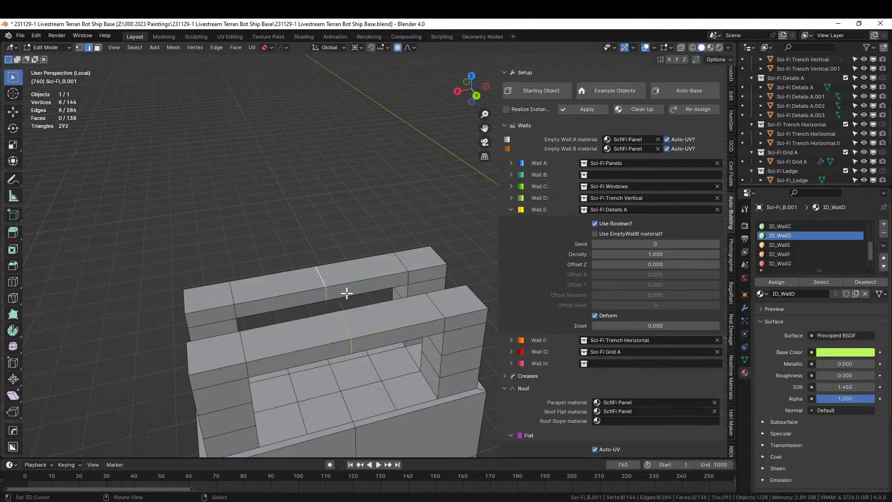
key("g")
key("z")
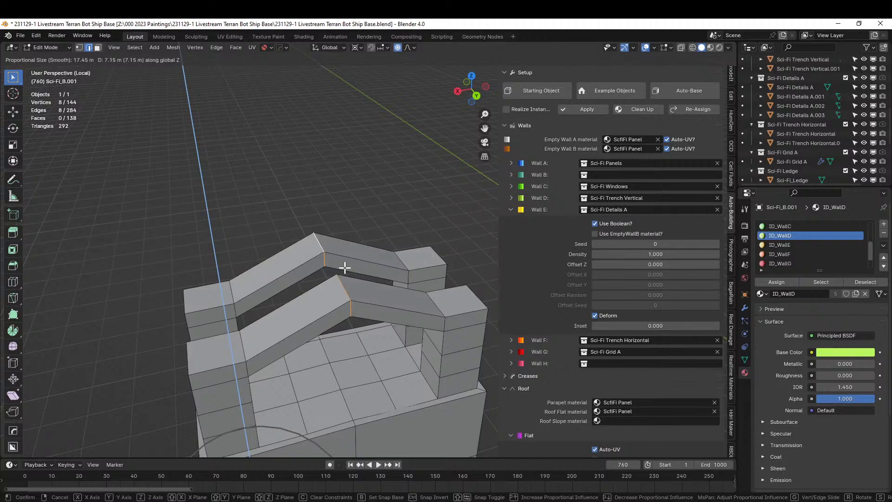
left_click(342, 265)
scroll(345, 268, "down", 3)
mouse_move(344, 268)
middle_mouse_down()
mouse_move(329, 229)
mouse_move(352, 281)
middle_mouse_up()
scroll(340, 257, "up", 2)
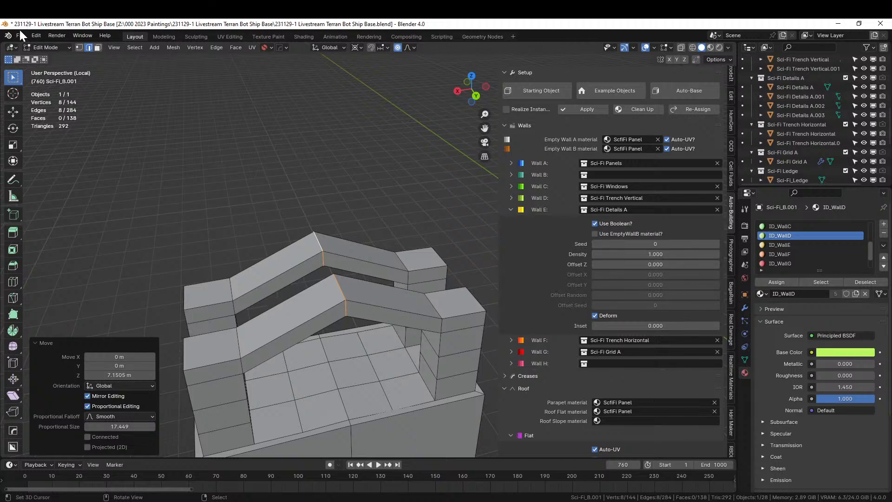
key("Tab")
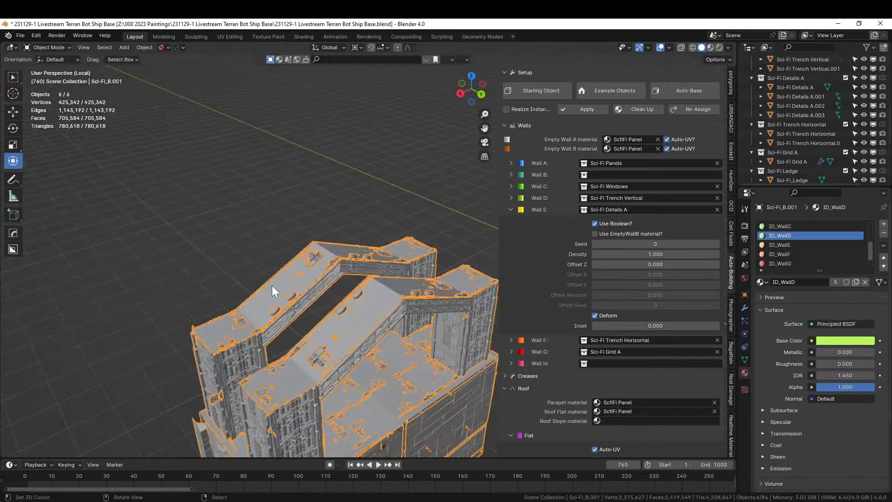
- Inspect the generated detailing on the two peaked beams and save the file
middle_click_drag(271, 285, 373, 272)
scroll(367, 280, "up", 3)
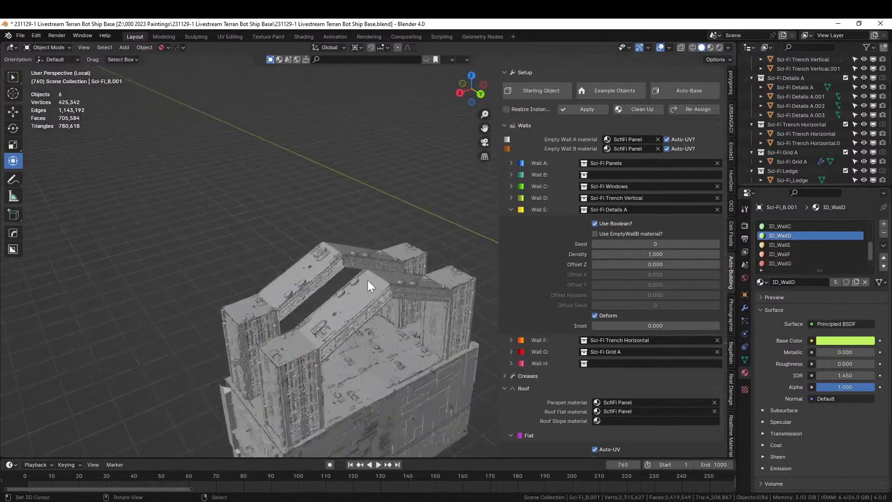
scroll(366, 284, "up", 2)
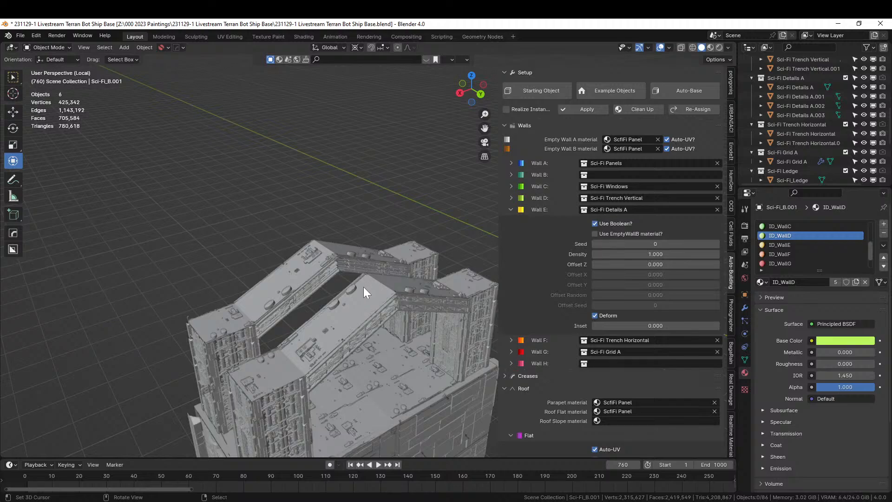
middle_click_drag(363, 288, 364, 251)
scroll(335, 285, "up", 3)
key("ctrl+s")
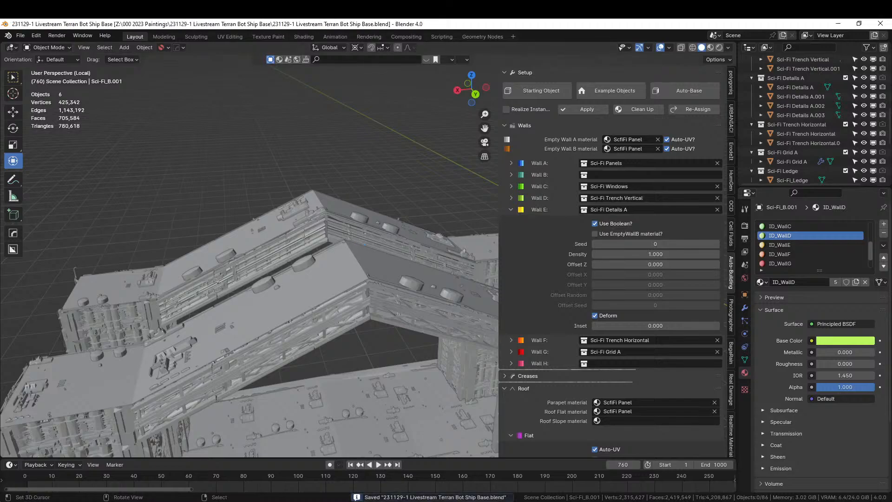
middle_click_drag(443, 327, 407, 303)
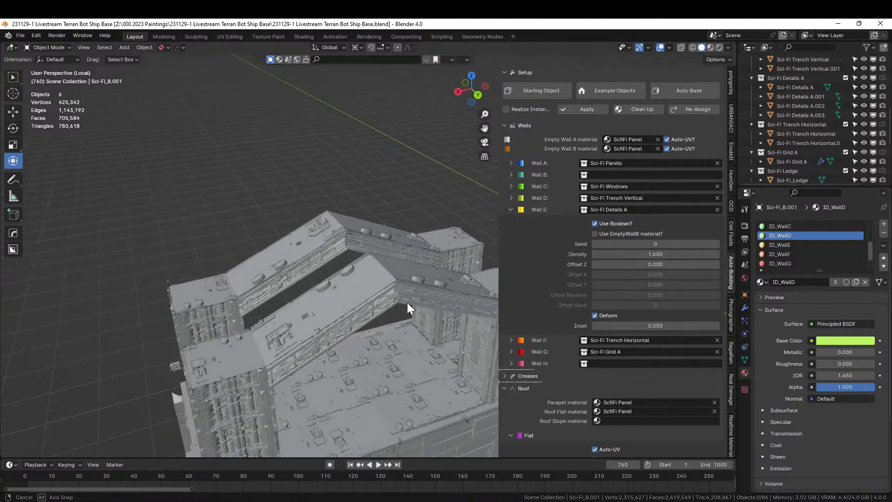
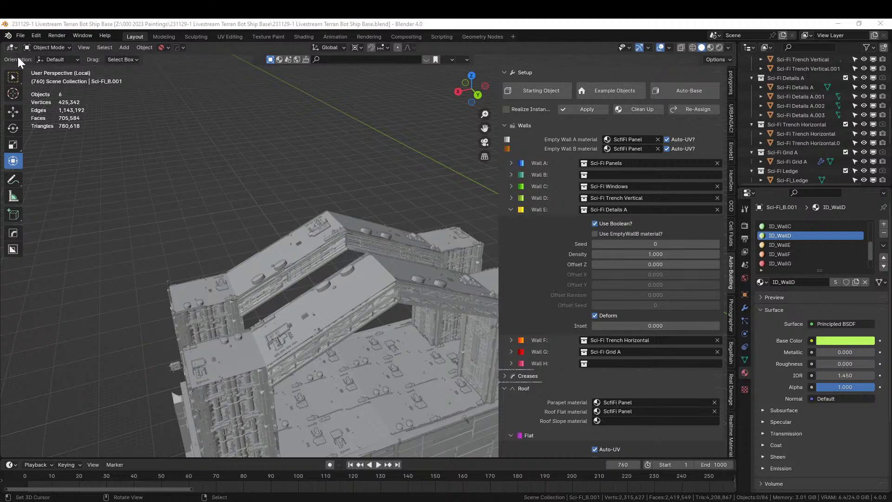
- Place the Antenna_08 asset on top of the roof tower nearest the walkway
mouse_move(213, 260)
middle_mouse_down()
mouse_move(275, 263)
mouse_move(283, 254)
mouse_move(212, 247)
mouse_move(200, 254)
middle_mouse_up()
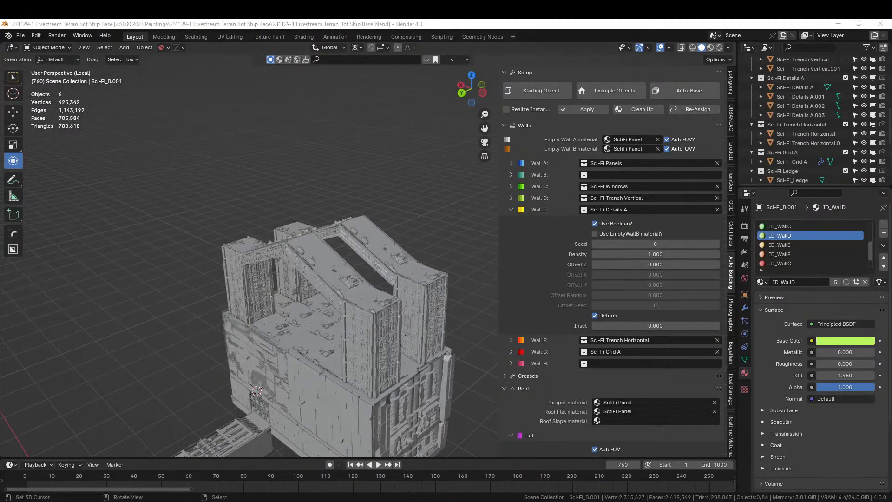
scroll(90, 103, "down", 3)
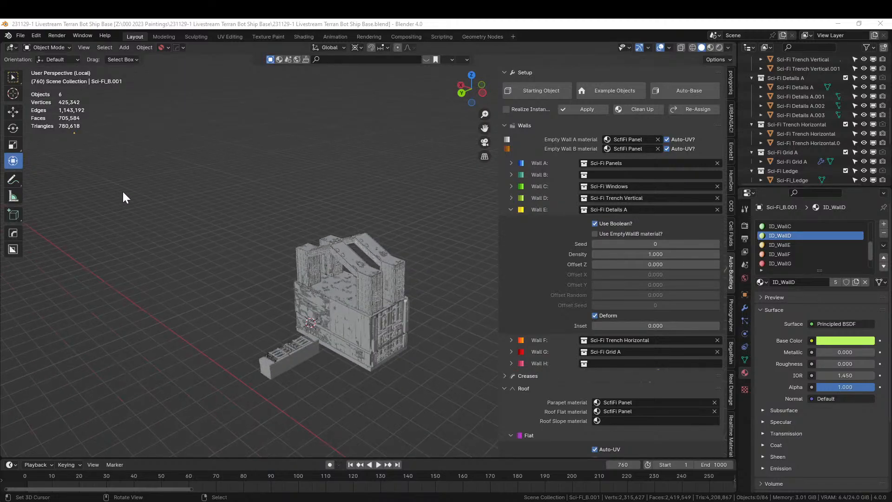
middle_click_drag(124, 195, 219, 176)
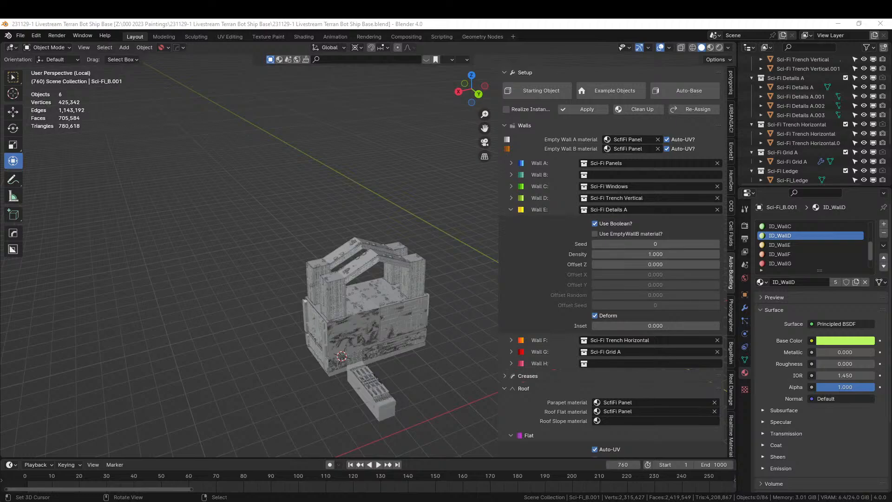
left_click_drag(501, 44, 333, 276)
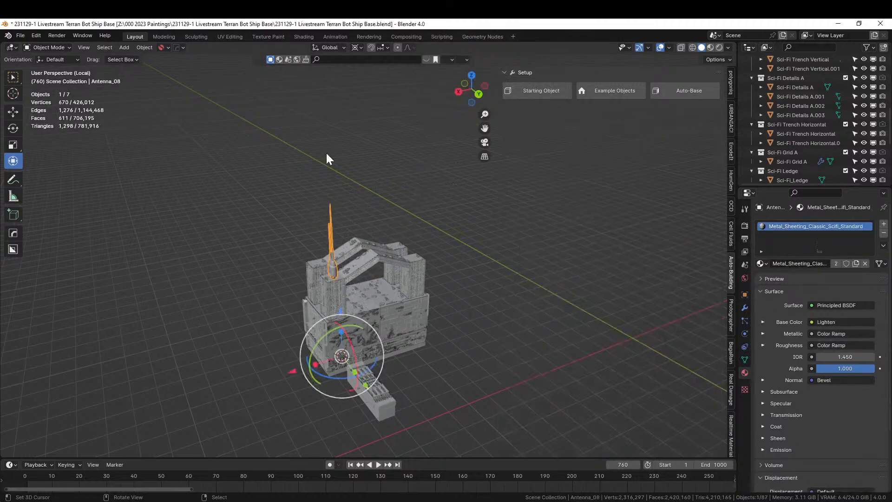
- Set the transform pivot point to Individual Origins and move the antenna about -16.1 m along Y onto the neighbouring tower
key("KP_Decimal")
middle_click_drag(355, 291, 466, 342)
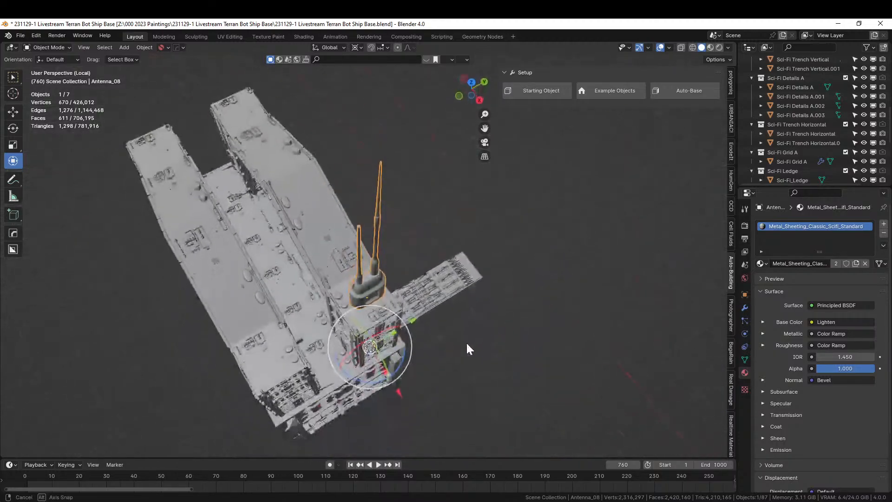
key("KP_7")
scroll(455, 341, "down", 2)
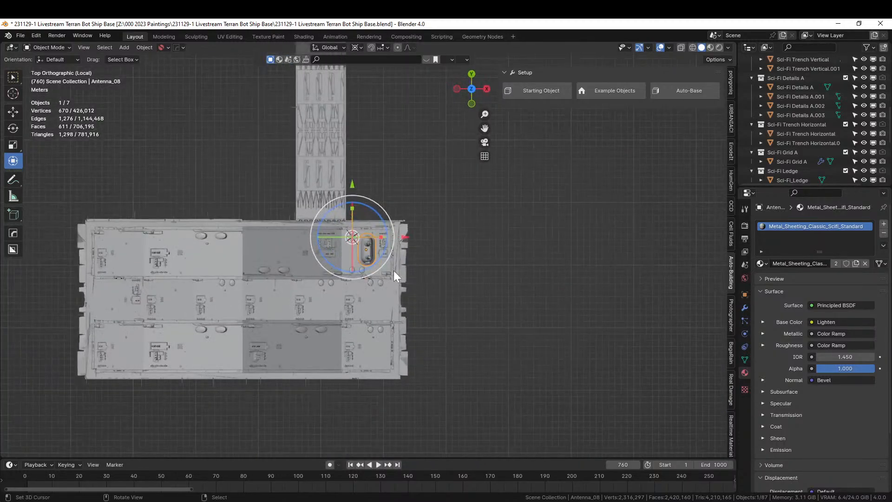
right_click(365, 243)
right_click(367, 247)
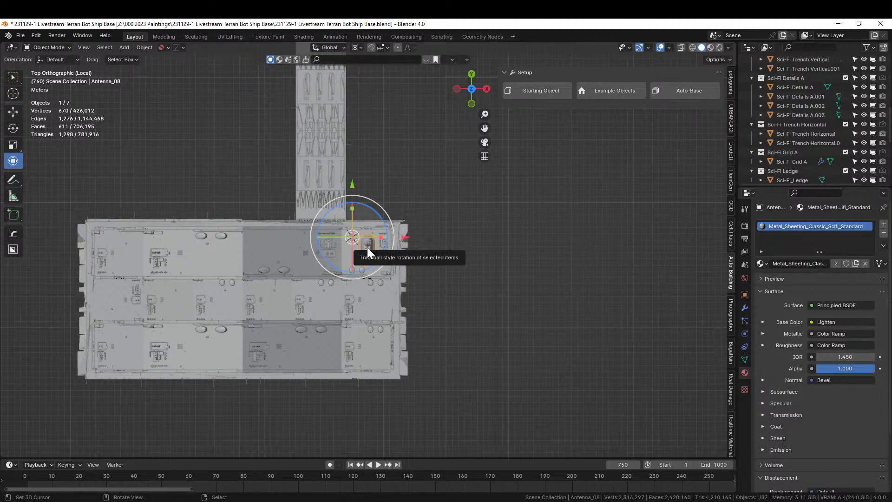
left_click(360, 46)
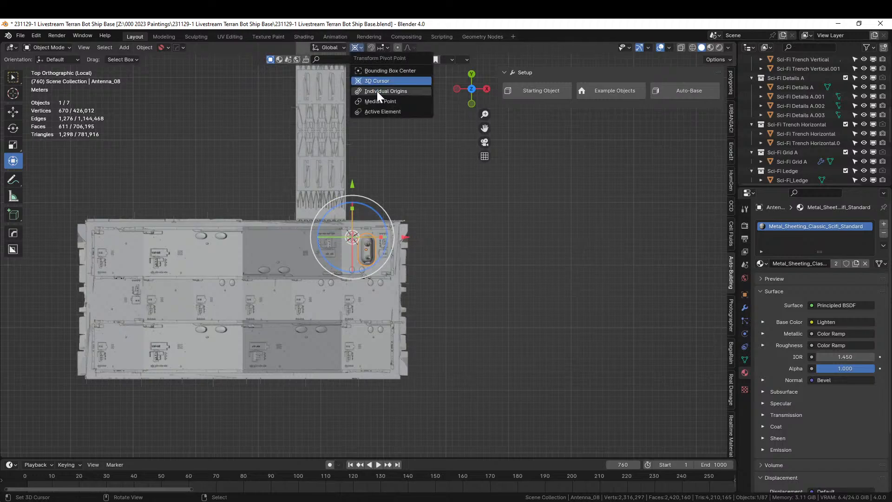
left_click(377, 91)
key("g")
key("y")
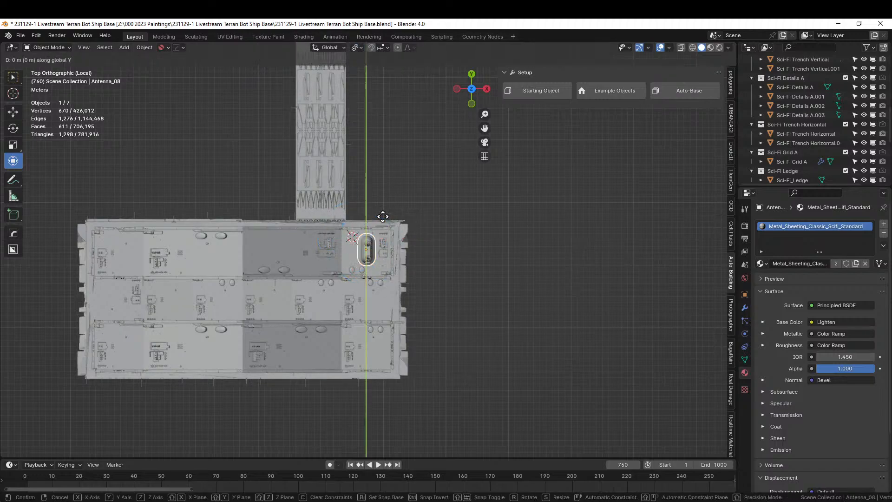
left_click(384, 319)
- Rotate the antenna 90° around Z and shift it about 1.19 m in X and -1.04 m in Y toward the tower's outer corner
type("rz")
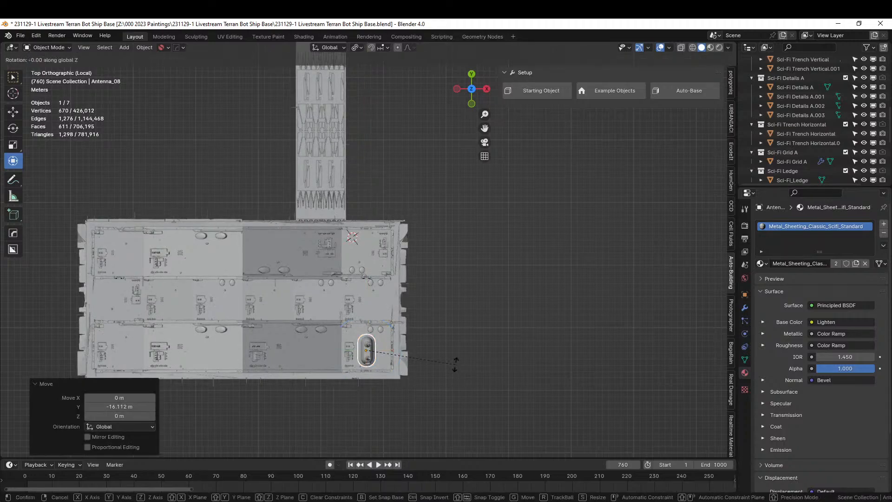
type("90")
key("Return")
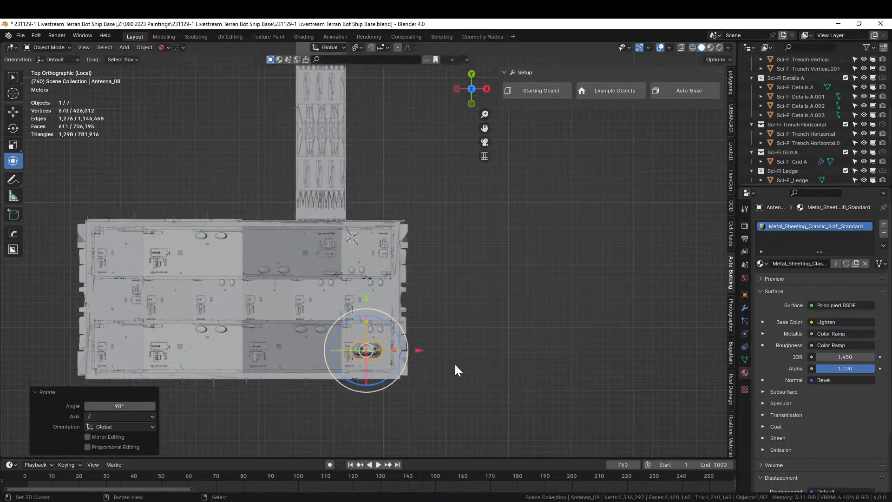
key("g")
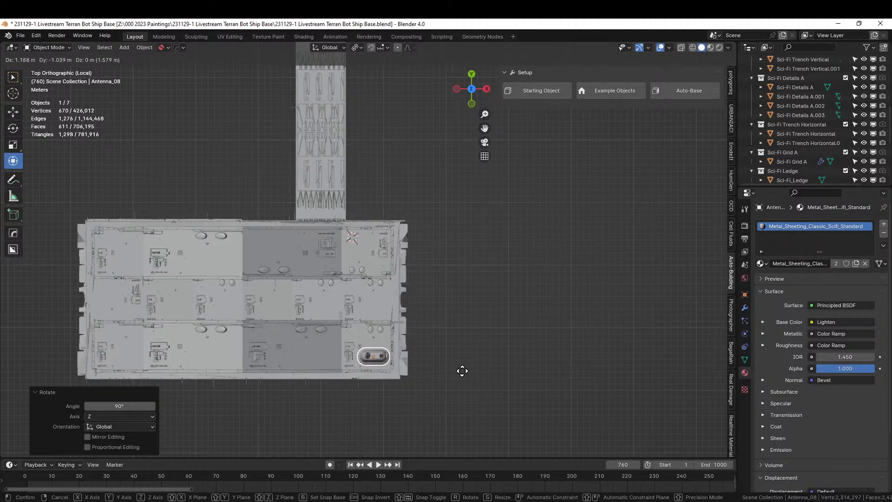
left_click(462, 369)
- Lower the antenna about 0.73 m along Z onto the tower top and save the file
middle_click_drag(462, 369, 330, 272)
key("g")
key("z")
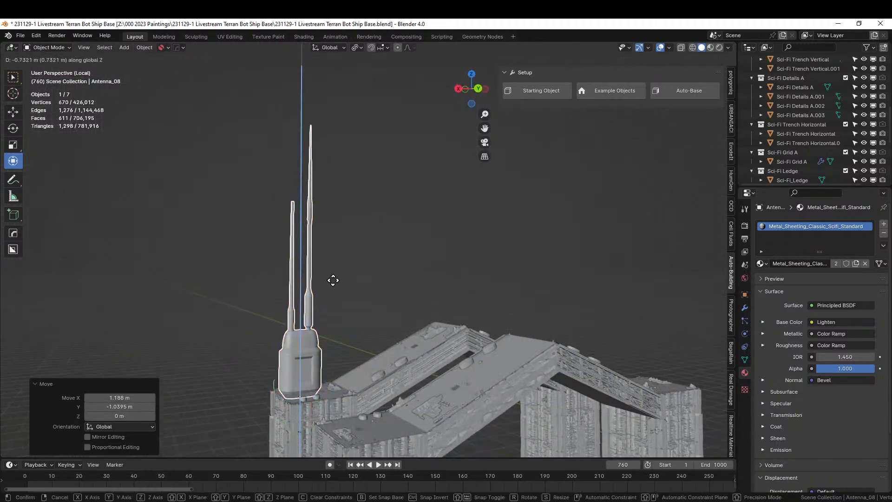
left_click(332, 278)
scroll(333, 279, "down", 5)
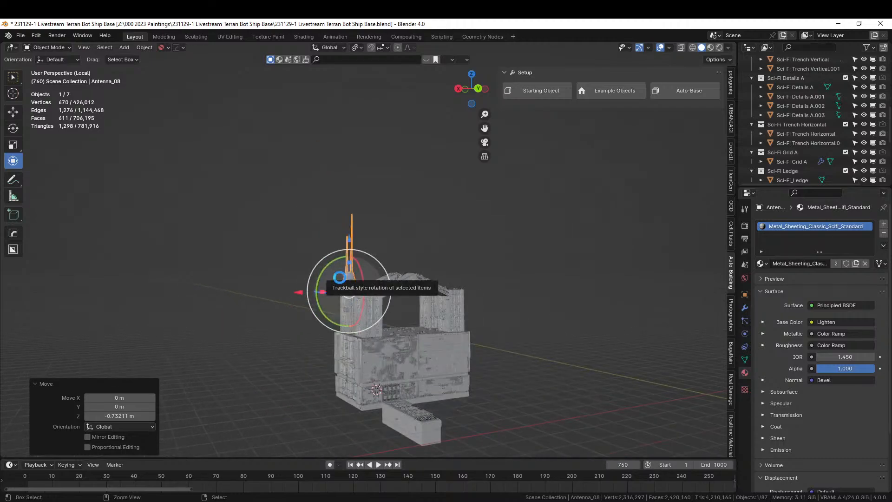
key("ctrl+s")
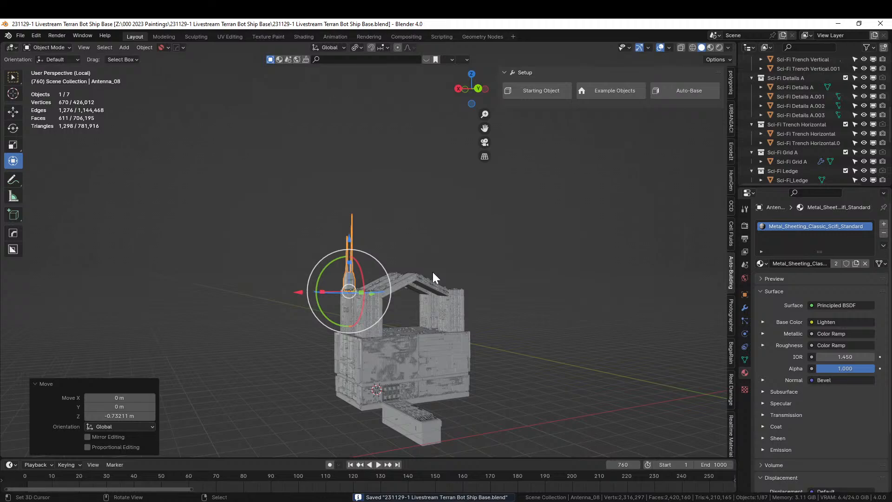
- Leave local view and place the 3D cursor on the rocky slope beside the wide terrain channel
middle_click_drag(433, 272, 481, 344)
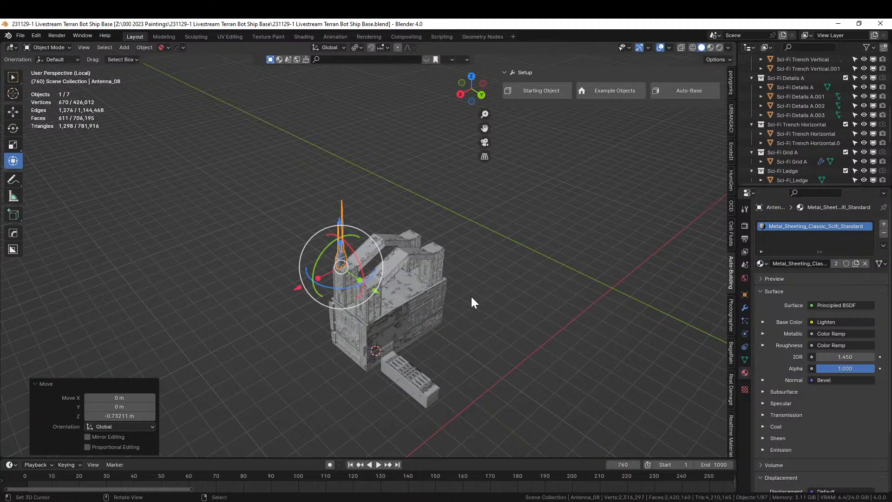
middle_click_drag(470, 294, 456, 303)
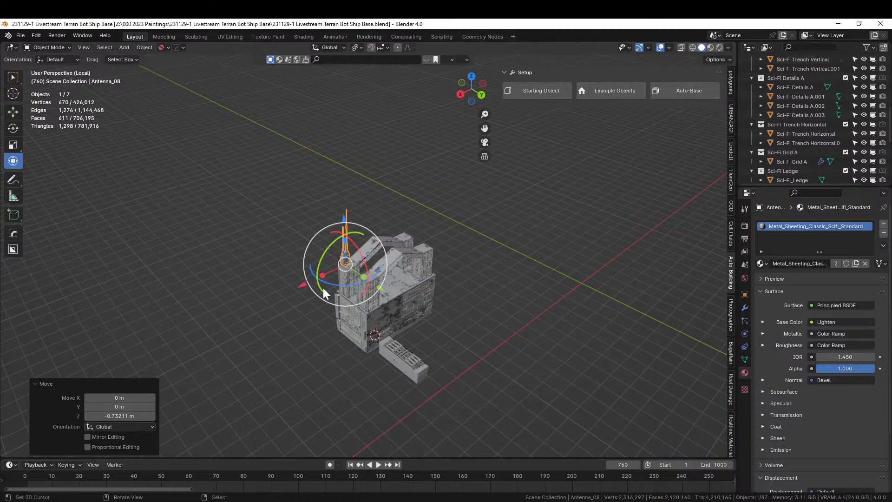
key("KP_Divide")
middle_click_drag(323, 286, 218, 350)
middle_click_drag(275, 349, 471, 233)
right_click(399, 237, "shift")
- Add a cylinder mesh at the 3D cursor with 8 vertices
key("shift+a")
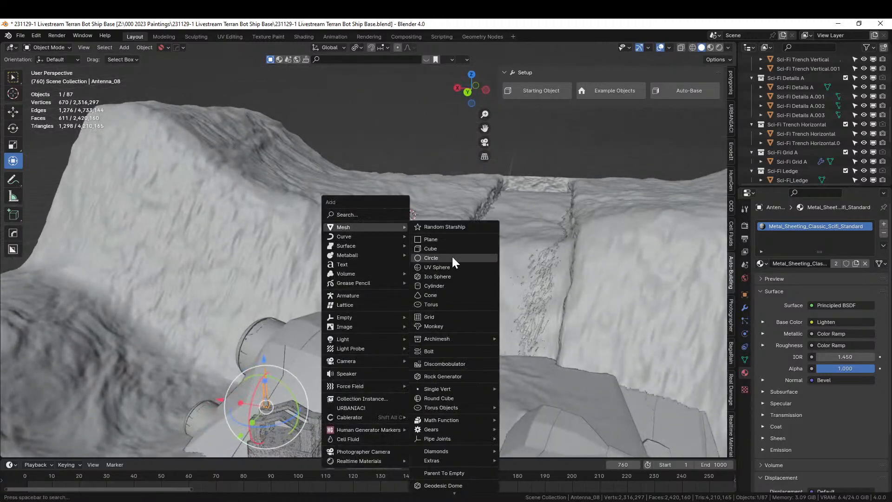
left_click(445, 285)
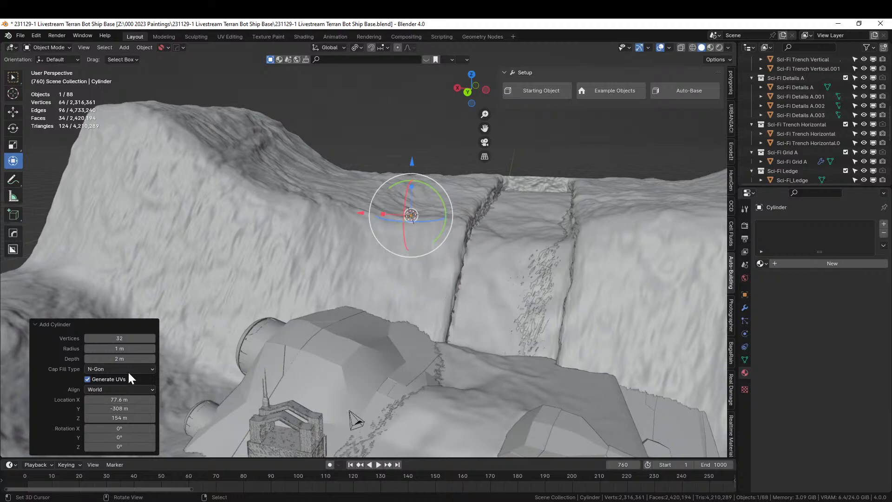
left_click(115, 338)
type("8")
key("Return")
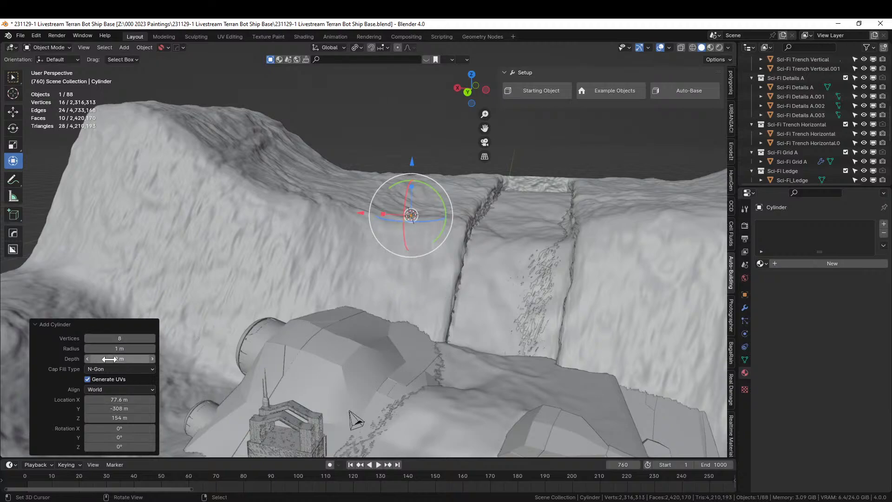
- Set the new cylinder's depth to 25 m and its radius to 25 m
left_click(120, 358)
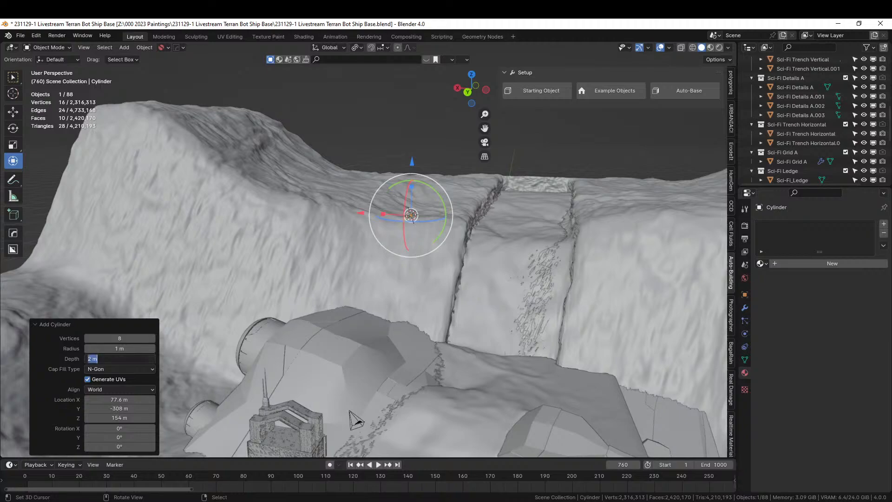
type("20")
key("Return")
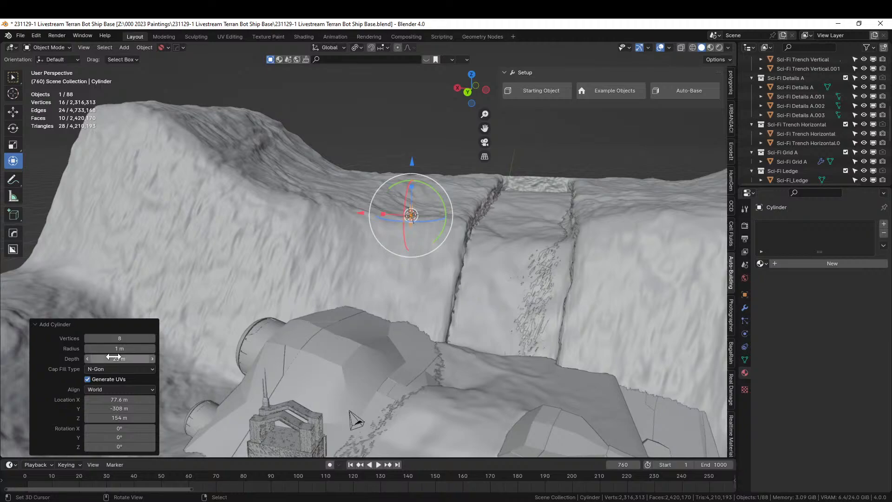
left_click(114, 348)
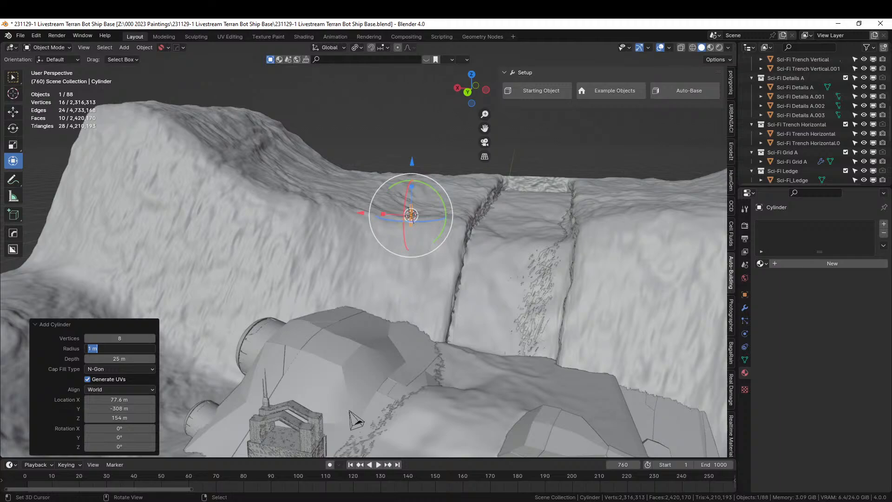
type("25")
key("Return")
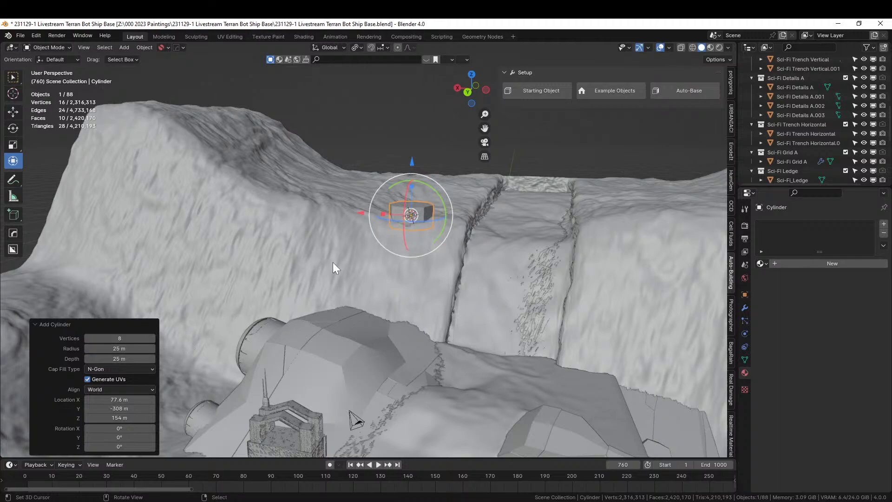
- Set the new eight-sided cylinder's radius to 40 m and collapse its creation settings
middle_click_drag(334, 263, 302, 293)
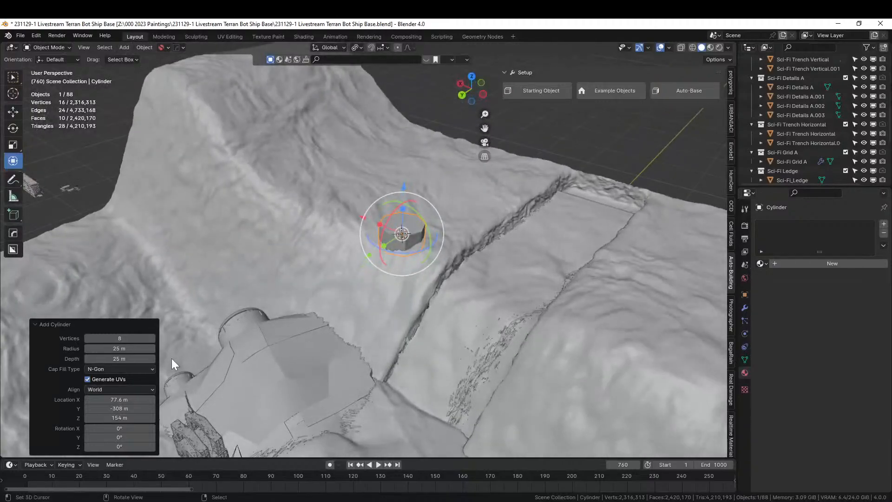
left_click(119, 348)
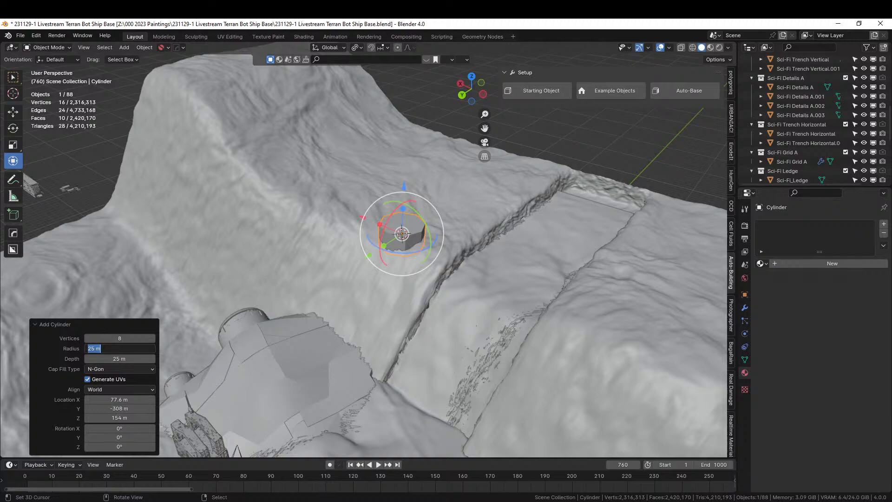
type("40")
key("Return")
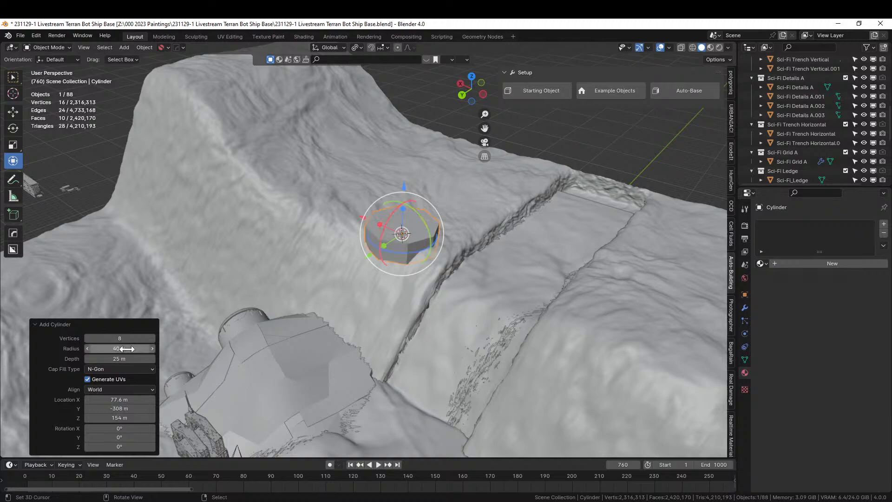
left_click(132, 324)
- Move the cylinder in top view about 22 m along negative Y, farther onto the terrain beside the channel
middle_click_drag(230, 313, 265, 317)
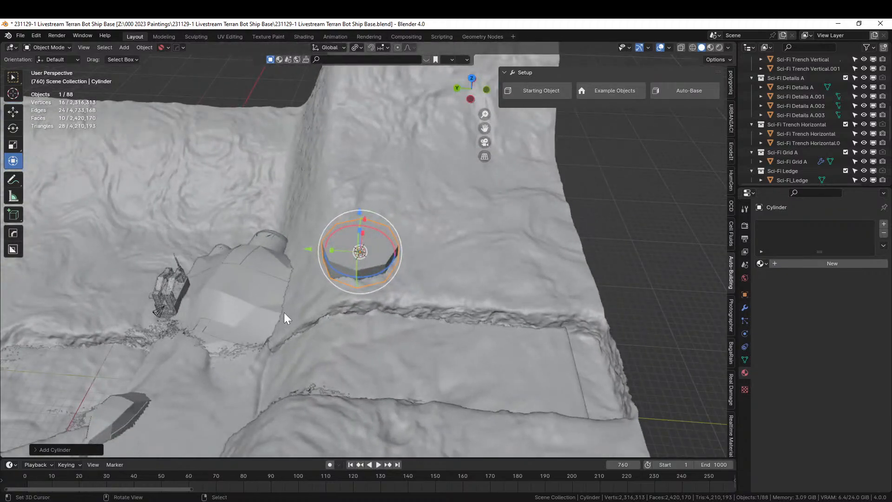
key("KP_7")
key("g")
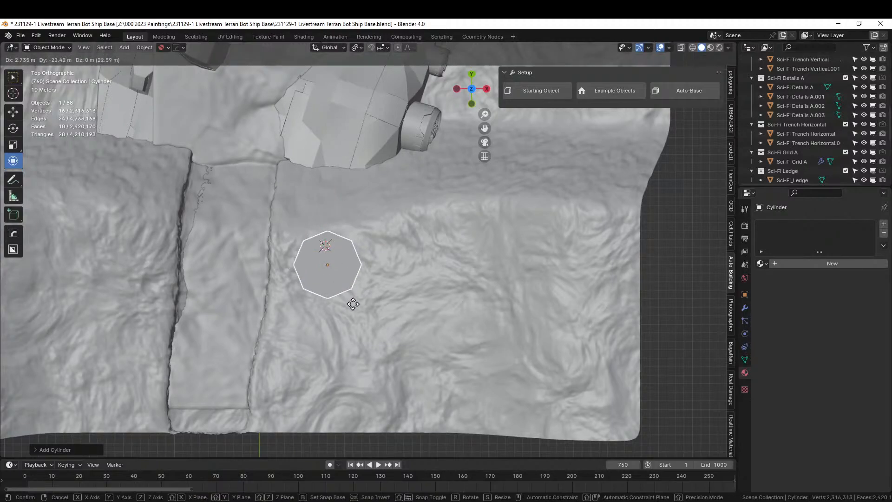
left_click(353, 304)
middle_click_drag(353, 304, 501, 250)
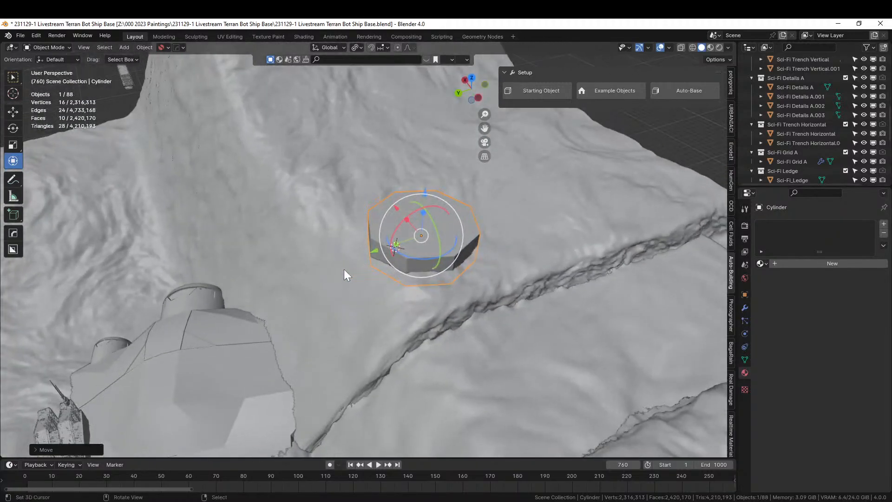
- Inset the cylinder's top face and extrude the inset octagon slightly upward to form a first tier
mouse_move(344, 273)
middle_mouse_down()
mouse_move(322, 279)
mouse_move(334, 274)
middle_mouse_up()
scroll(336, 274, "up", 3)
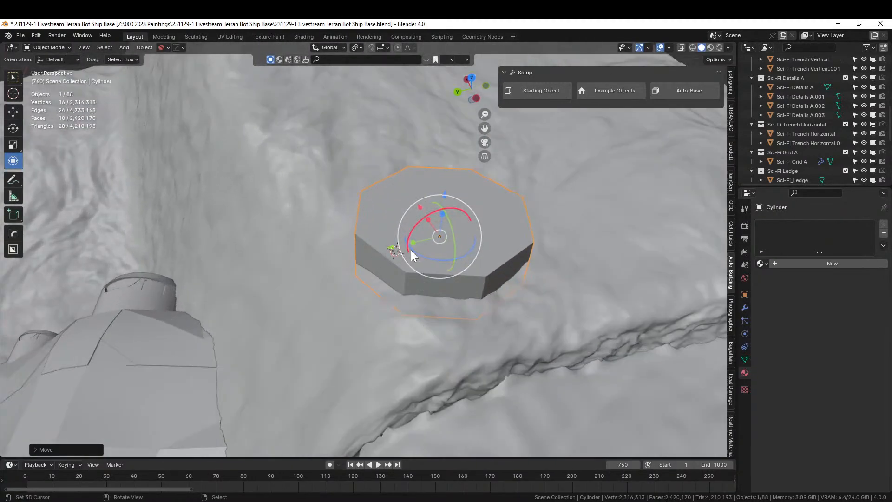
left_click(378, 195)
left_click(425, 226)
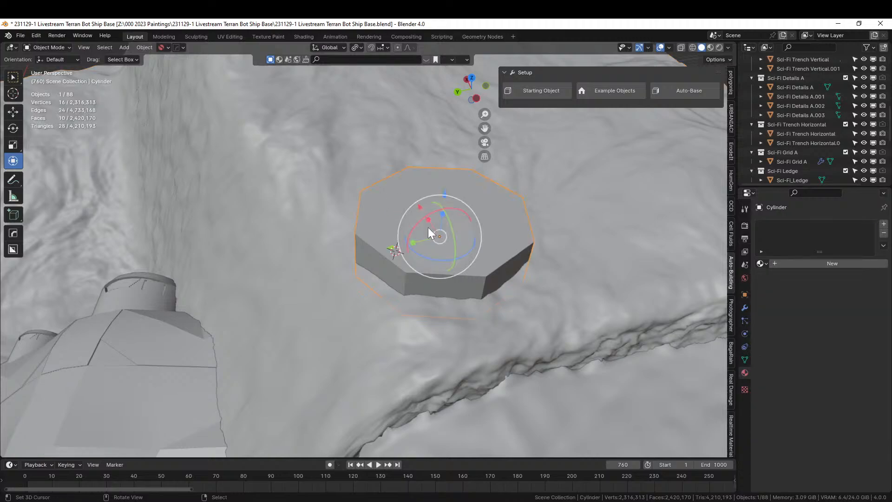
key("Tab")
key("3")
left_click(460, 246)
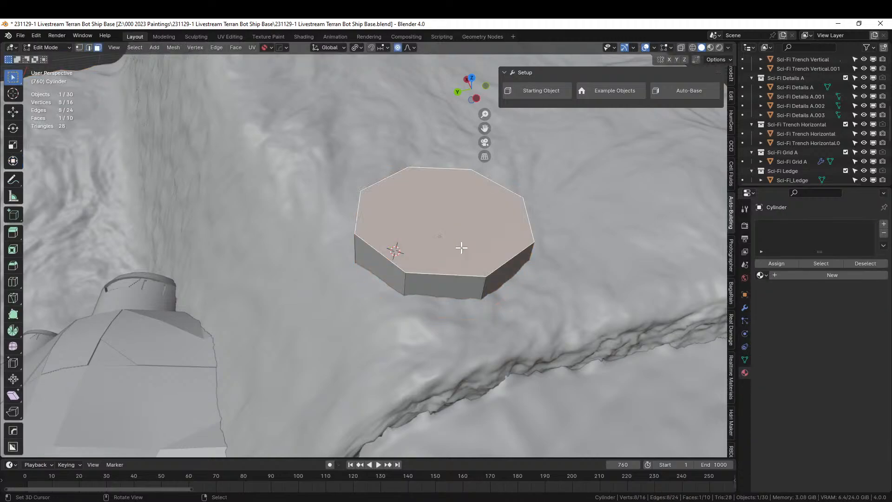
key("i")
left_click(495, 274)
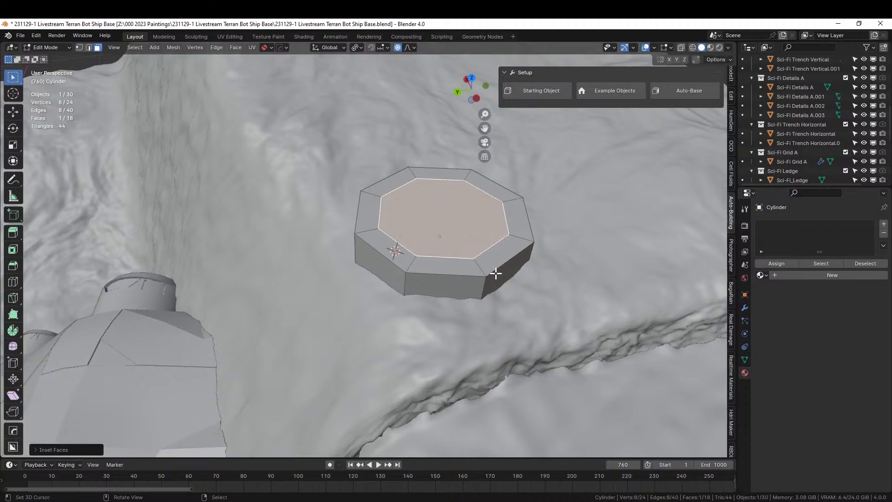
key("e")
left_click(495, 269)
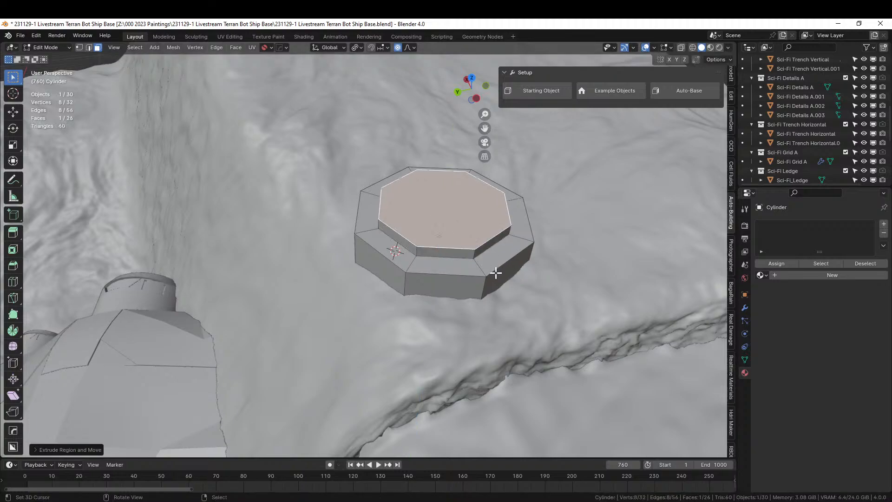
- Inset the raised top face slightly, extrude it 5 m upward as a second tier, and return to Object Mode
mouse_move(495, 268)
middle_mouse_down()
mouse_move(509, 242)
mouse_move(503, 261)
middle_mouse_up()
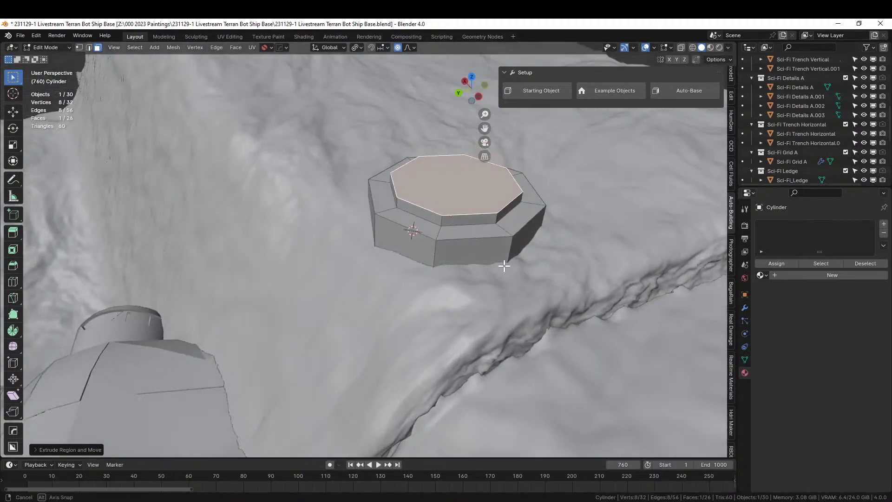
key("i")
left_click(495, 261)
key("e")
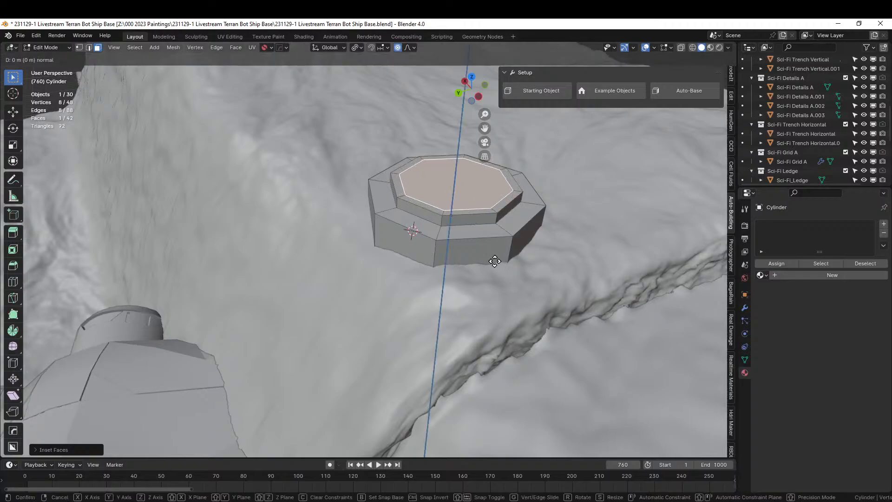
key("5")
key("Return")
middle_click_drag(495, 261, 456, 270)
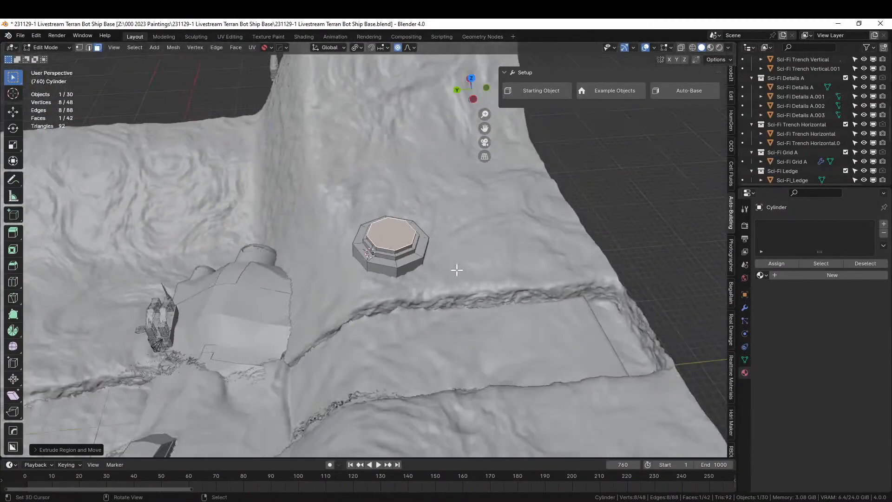
key("Tab")
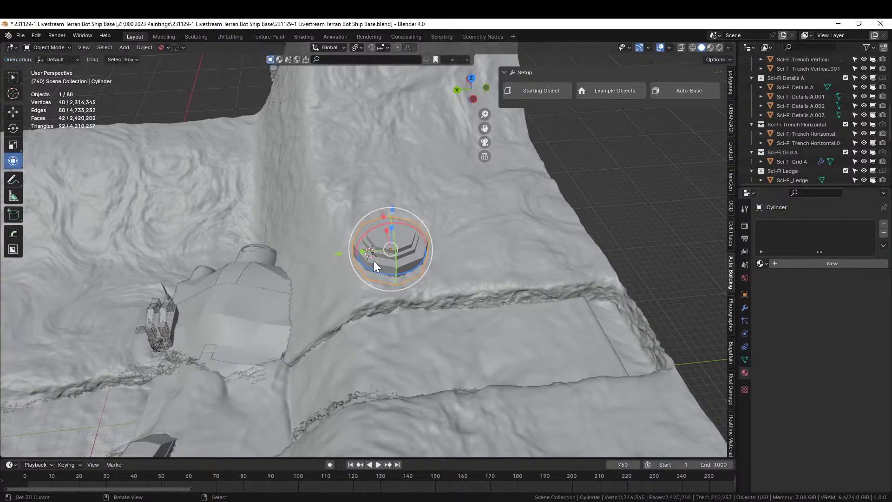
- Join the tiered octagon into the Sci-Fi_B.001 building mesh and assign the ID_WallA material to all of the octagon's faces
left_click(163, 318)
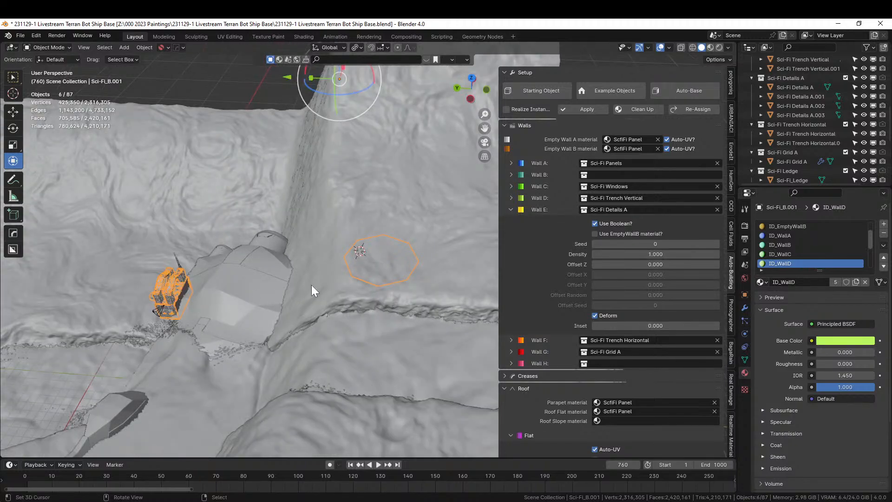
key("Tab")
left_click(374, 238)
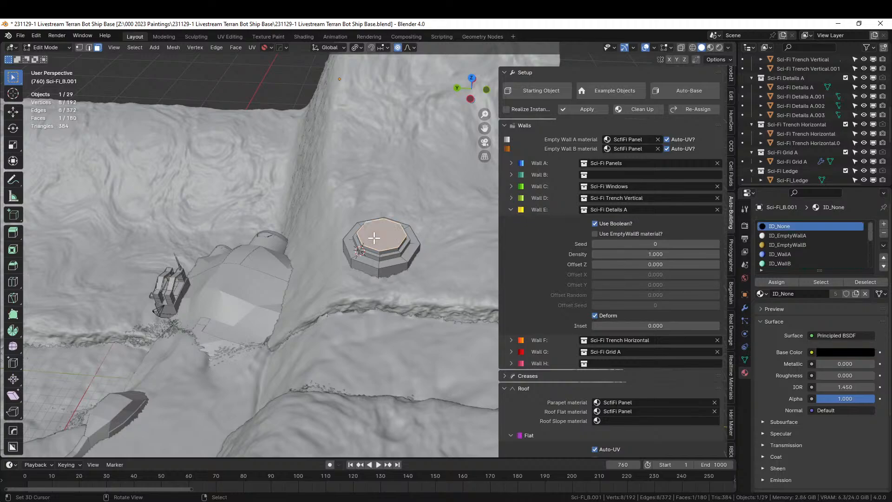
key("ctrl+l")
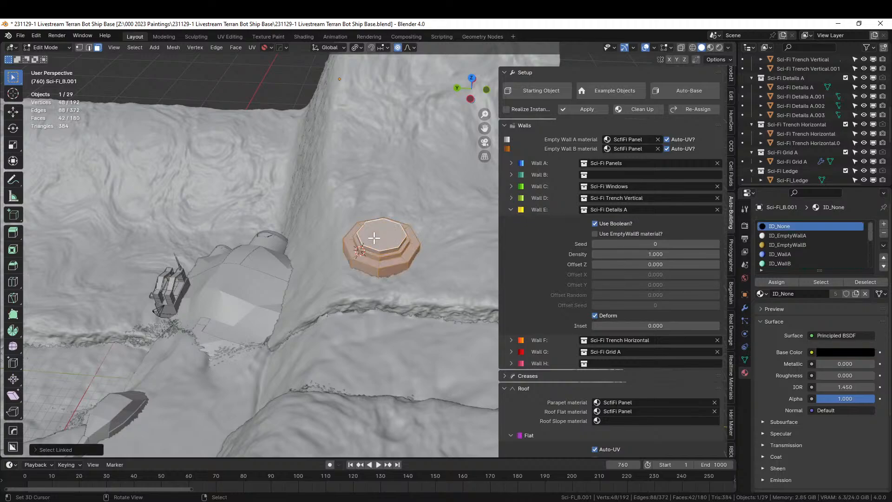
left_click(801, 235)
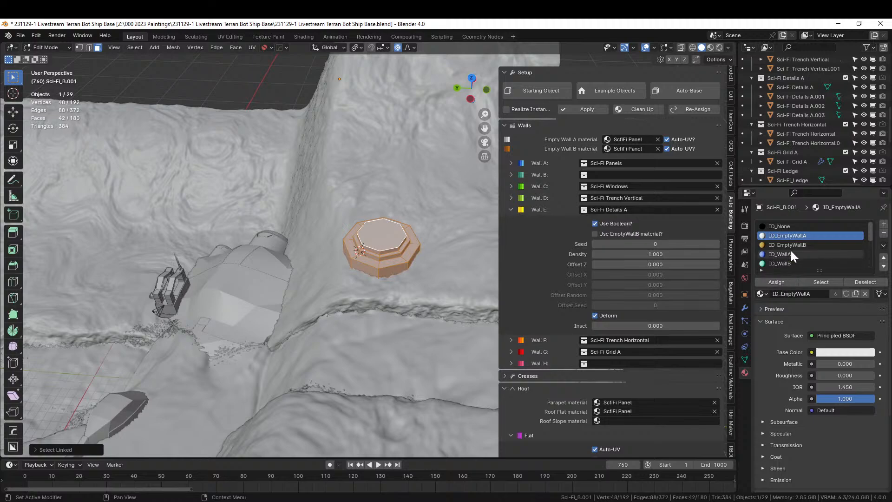
left_click(788, 254)
left_click(776, 282)
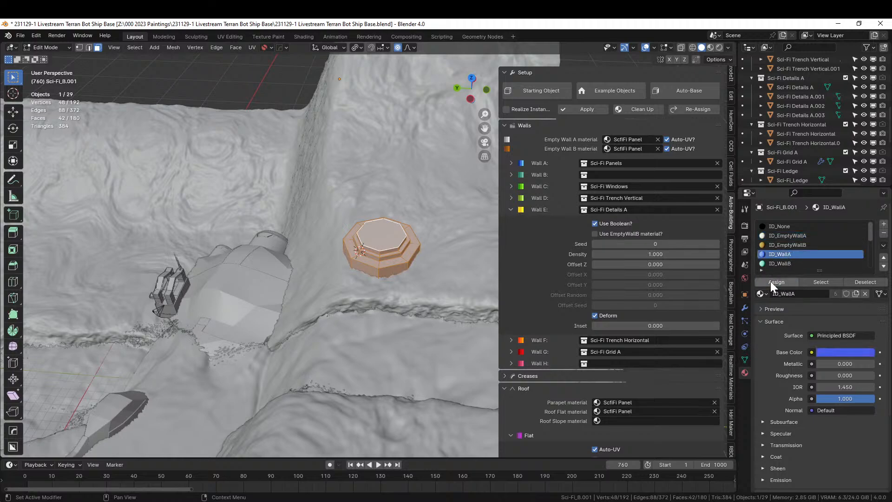
- Assign the ID_EmptyWallA material to only the topmost octagonal face
middle_click_drag(356, 232, 299, 274)
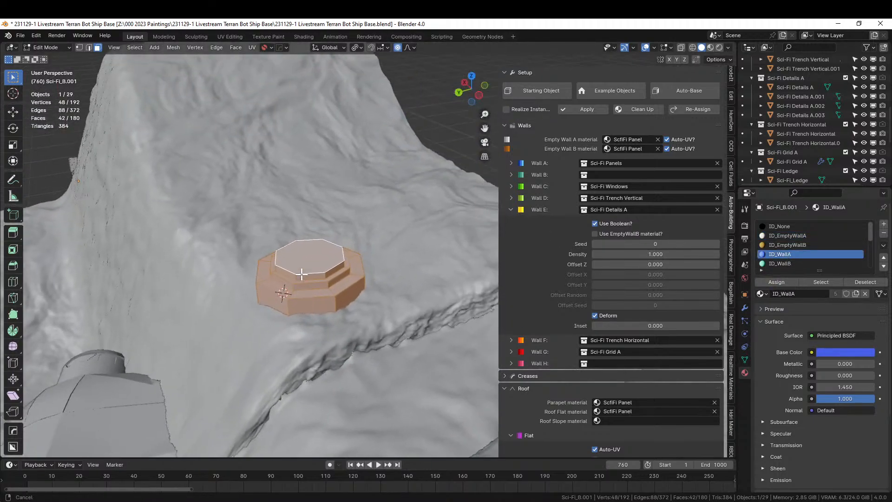
right_click(306, 258)
left_click(787, 235)
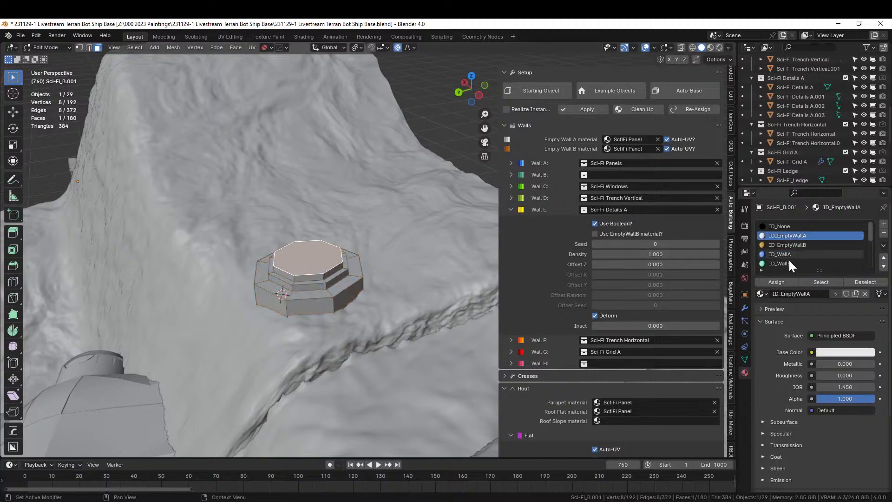
left_click(776, 282)
middle_click_drag(326, 250, 359, 248)
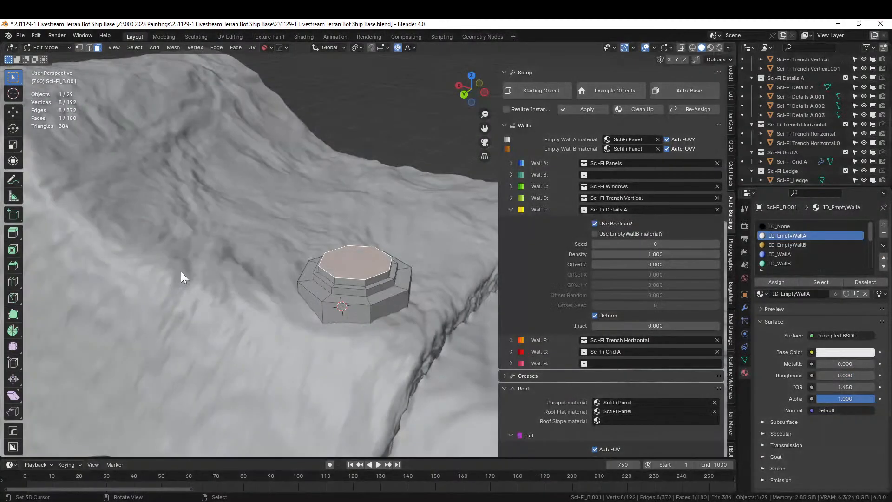
- Examine the generated wall panels on the octagonal building's tiers and expand the Creases settings
scroll(181, 271, "down", 3)
middle_click_drag(194, 271, 250, 240)
scroll(213, 259, "up", 10)
scroll(197, 244, "down", 4)
scroll(254, 240, "up", 3)
scroll(555, 287, "down", 2)
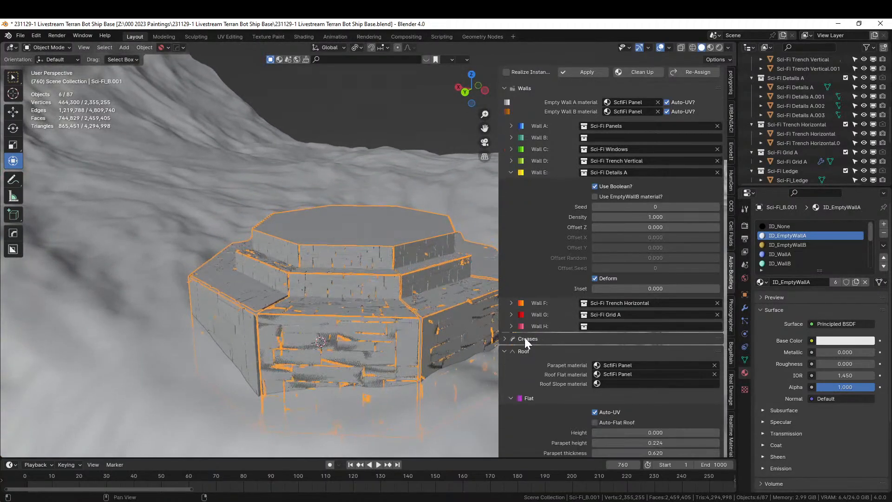
left_click(506, 337)
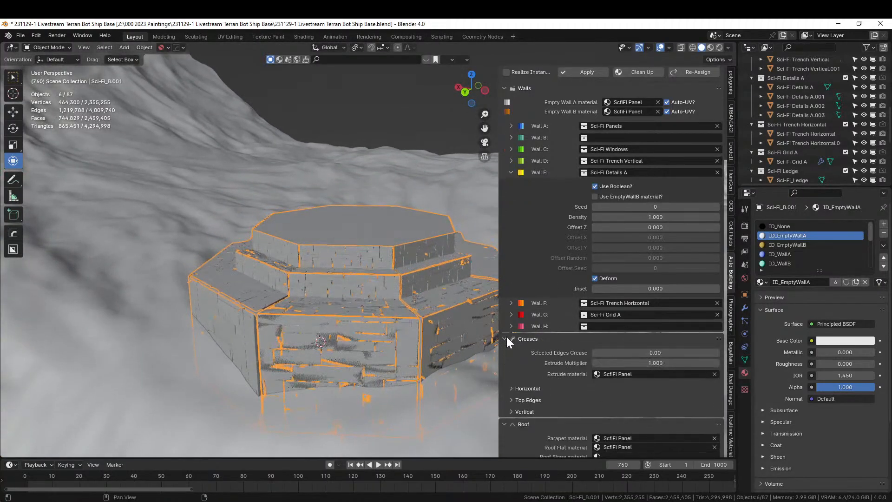
scroll(358, 253, "up", 4)
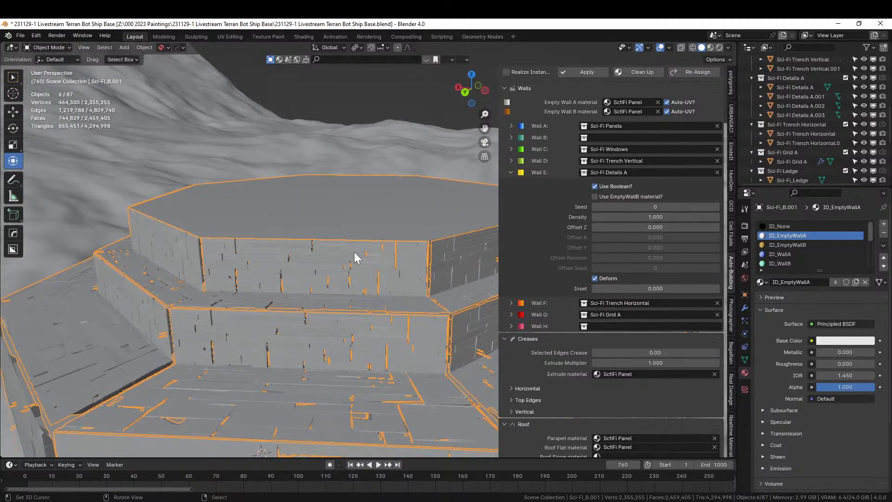
middle_click_drag(260, 179, 288, 138)
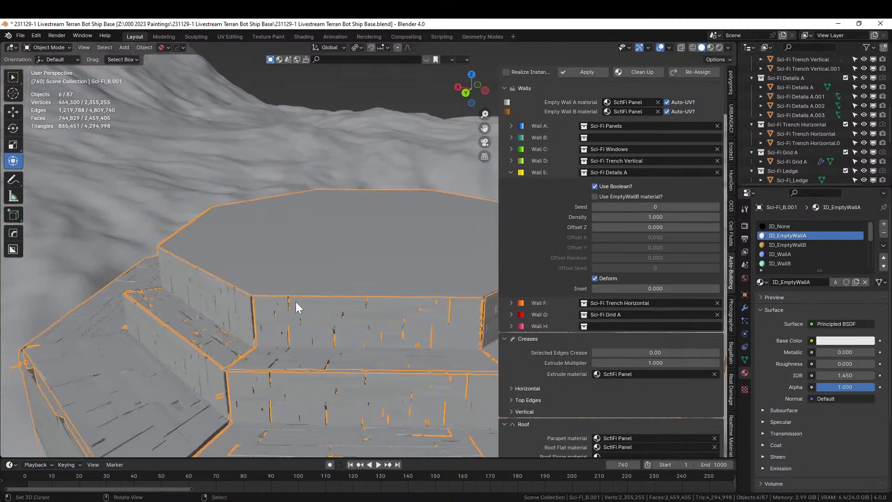
- Isolate the Sci-Fi_B.001 building in local view and frame its octagonal part in Edit Mode
left_click(270, 254)
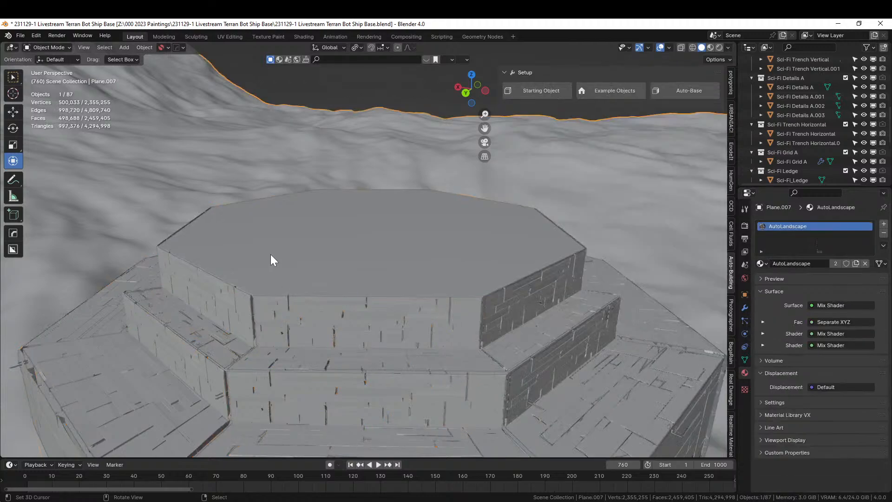
key("ctrl+z")
key("KP_Divide")
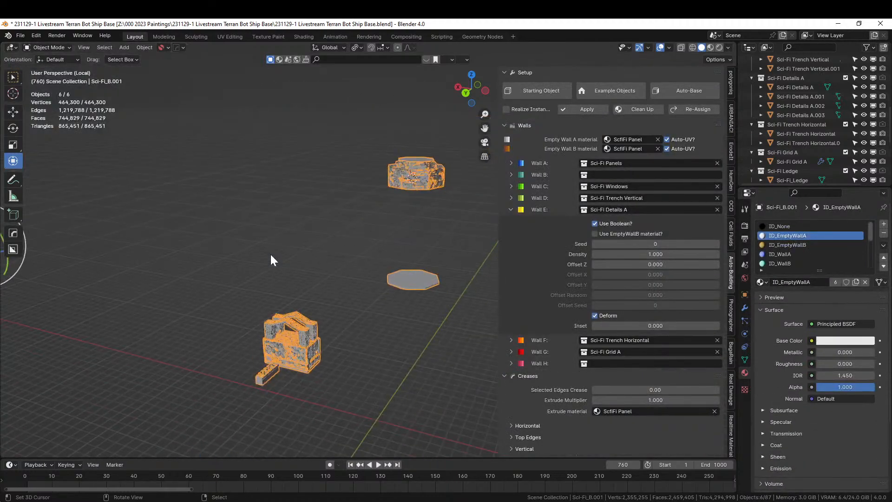
key("Tab")
middle_click_drag(247, 256, 74, 55, "shift")
scroll(214, 104, "up", 3)
scroll(242, 248, "down", 1)
middle_click_drag(272, 240, 284, 145, "shift")
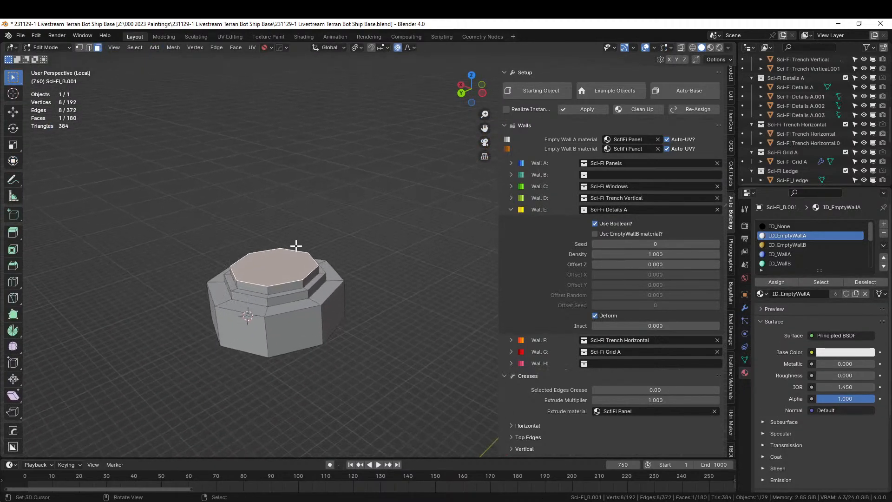
- Select one vertical corner edge of the octagon and extend the selection to all edges with similar direction
left_click(265, 333)
key("2")
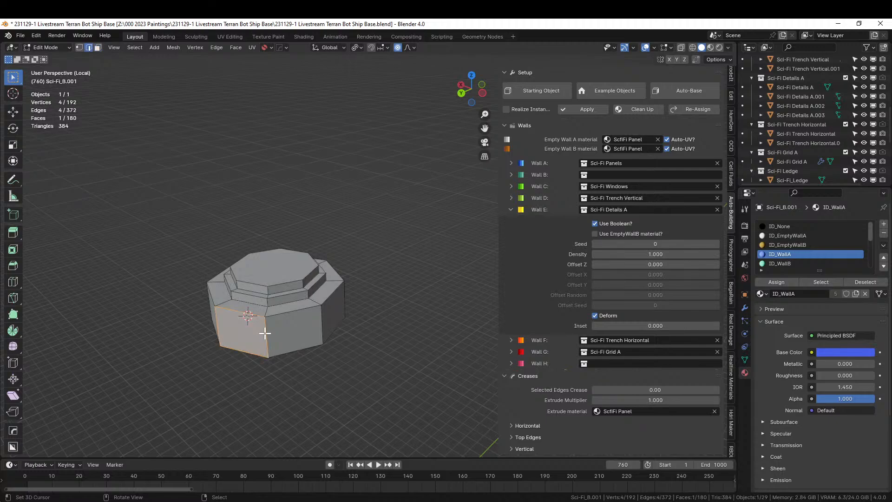
left_click(264, 333)
key("shift+g")
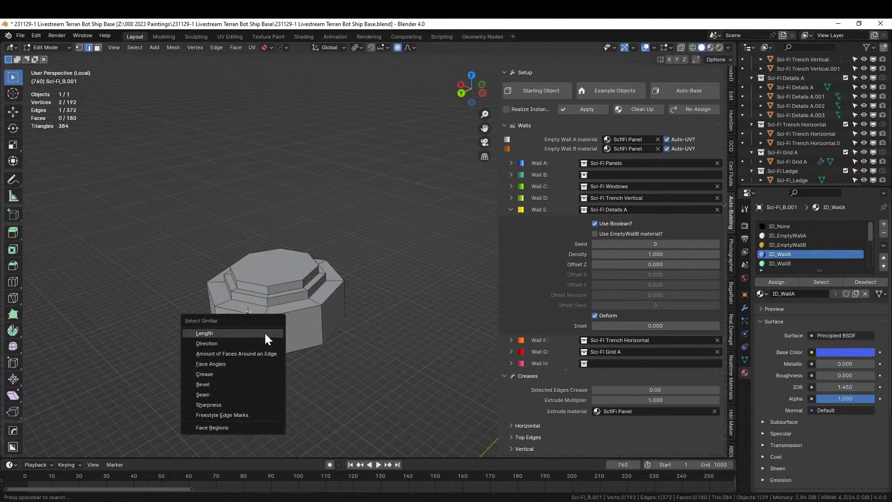
left_click(224, 344)
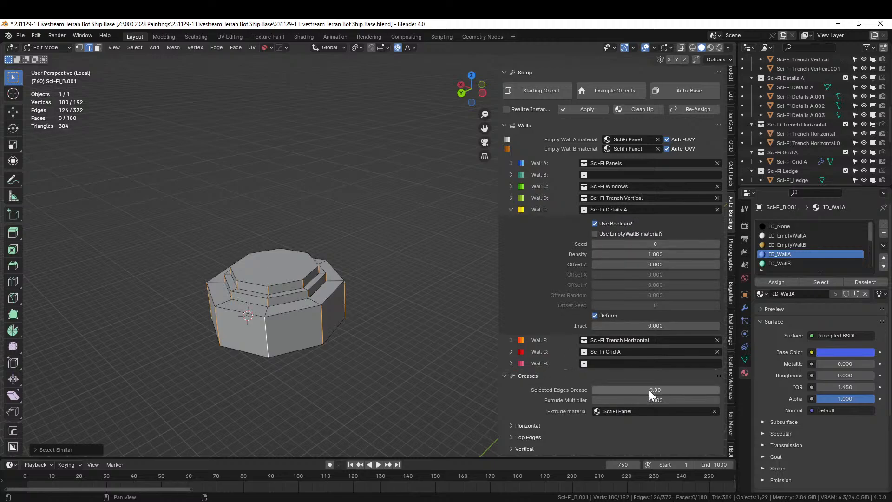
- Expand the Horizontal crease settings and set Selected Edges Crease to 0.22 for the octagon's vertical corner edges
scroll(643, 429, "down", 2)
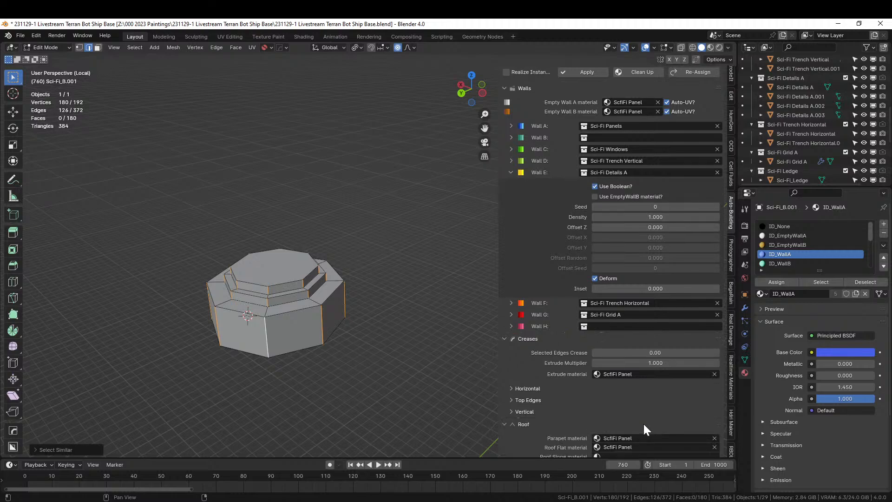
left_click(507, 387)
scroll(591, 383, "down", 4)
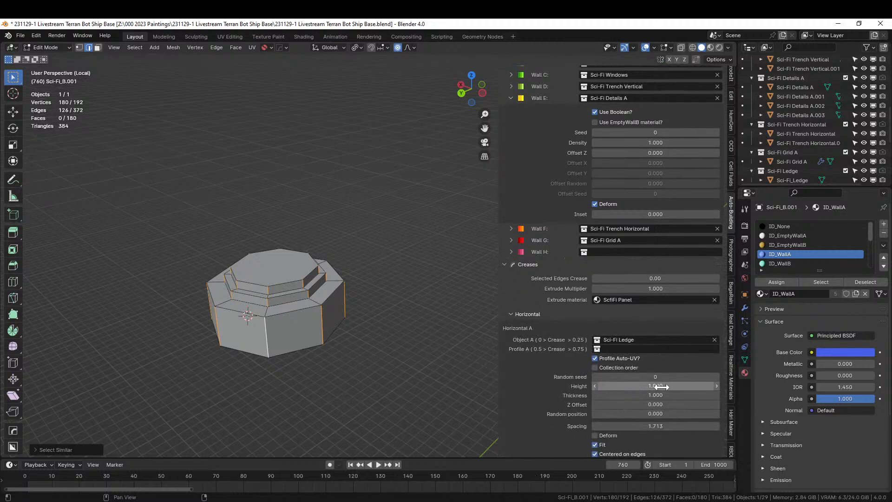
left_click(645, 280)
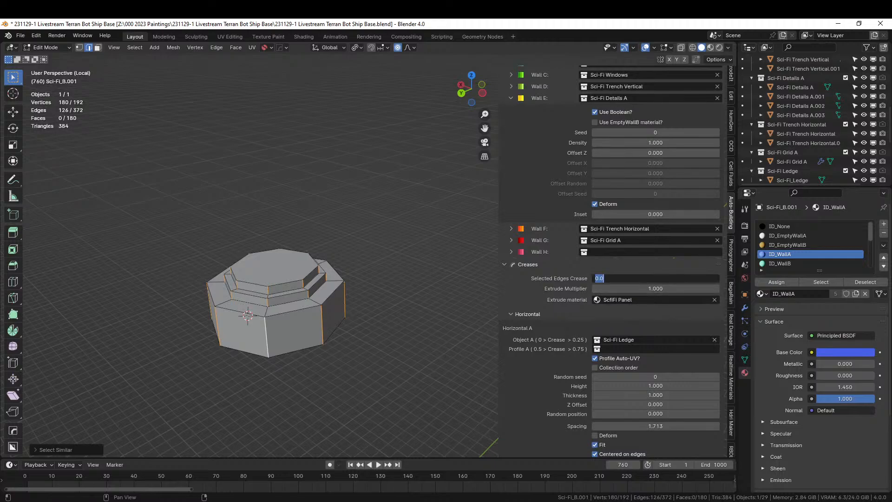
type(".22")
key("Return")
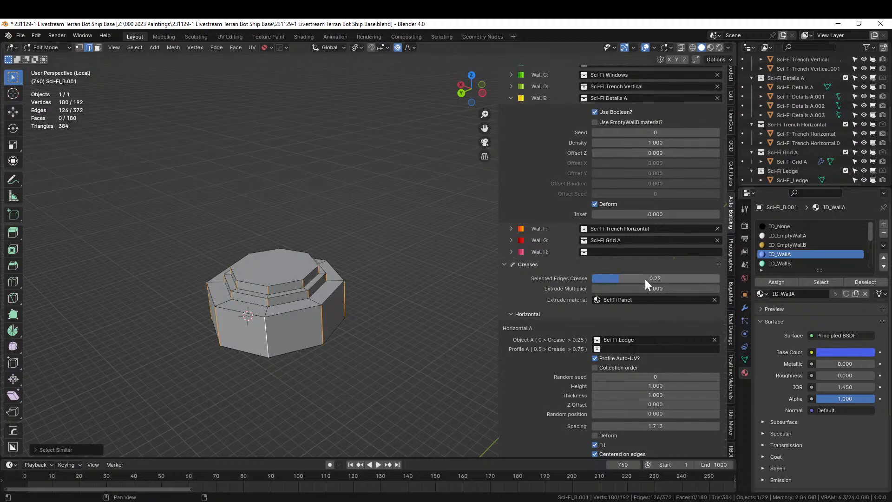
- Set the Mean Crease of the selected vertical edges to 0.22 in the edge data
scroll(254, 338, "up", 3)
middle_click_drag(253, 339, 276, 319)
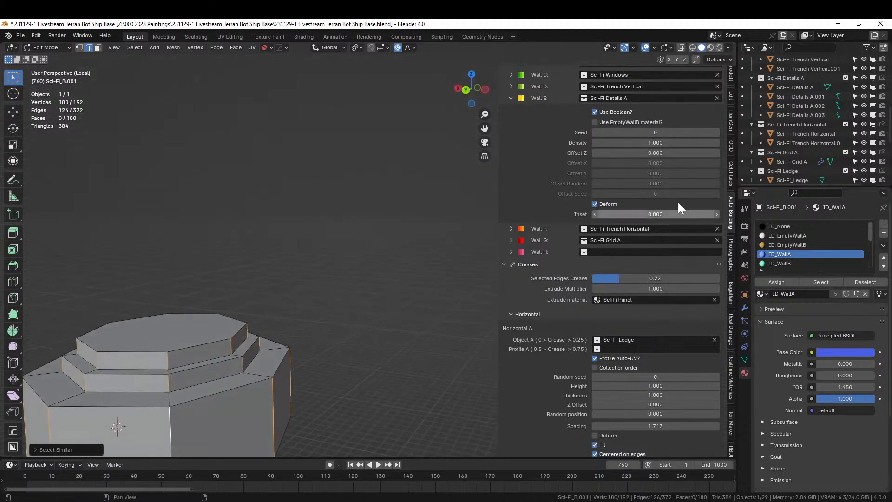
scroll(685, 147, "up", 5)
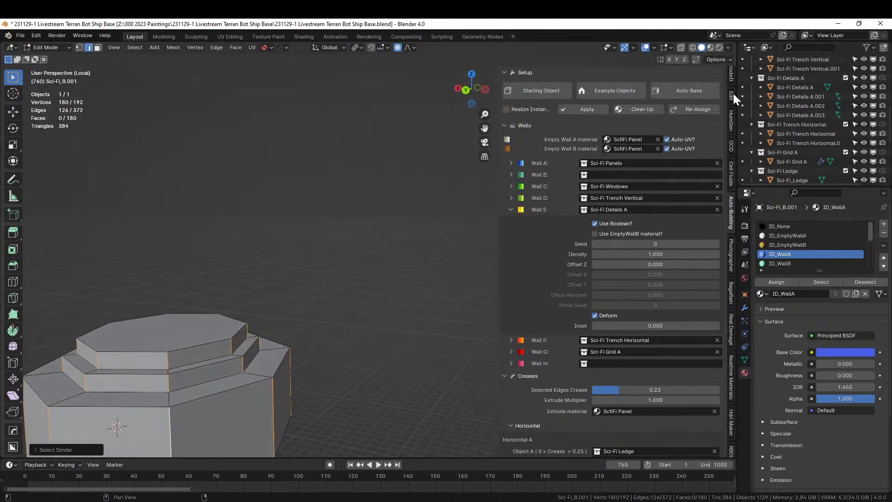
scroll(732, 92, "up", 8)
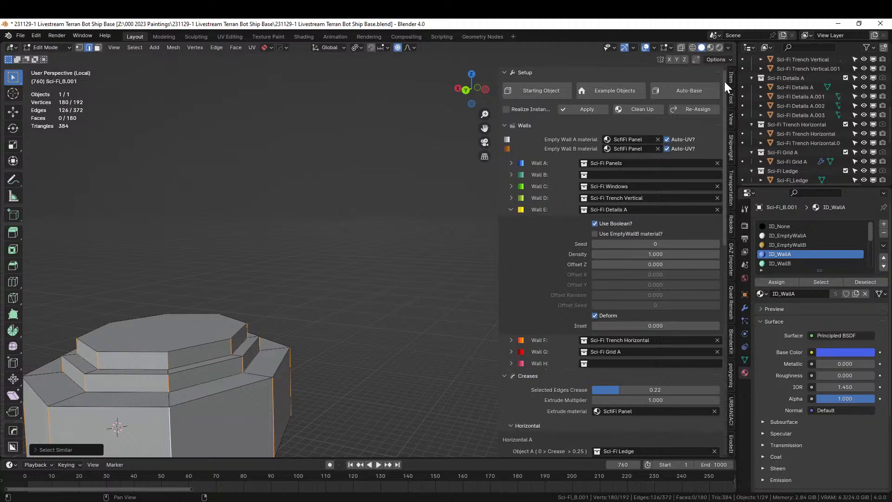
left_click(731, 78)
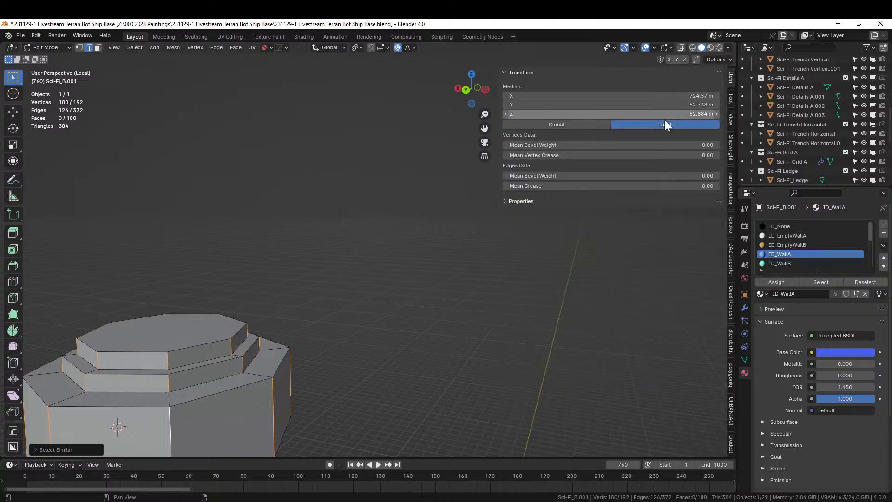
left_click(584, 186)
type("0.22")
key("Return")
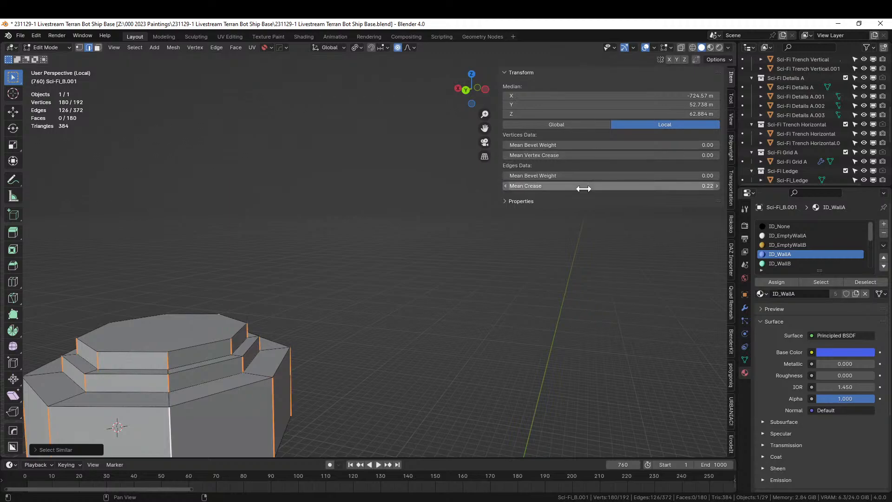
- Select the full ring of outer wall faces around the octagon's lowest tier
scroll(217, 303, "down", 2)
middle_click_drag(299, 304, 293, 314)
scroll(297, 314, "up", 1)
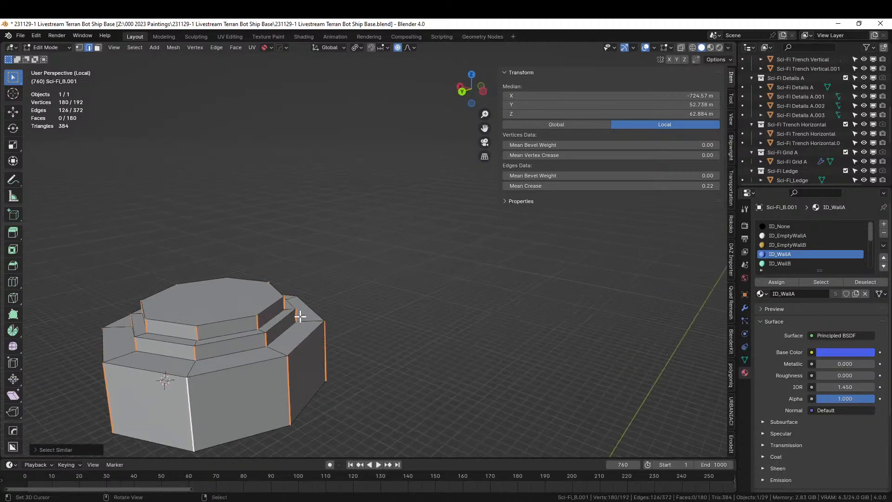
scroll(291, 340, "down", 1)
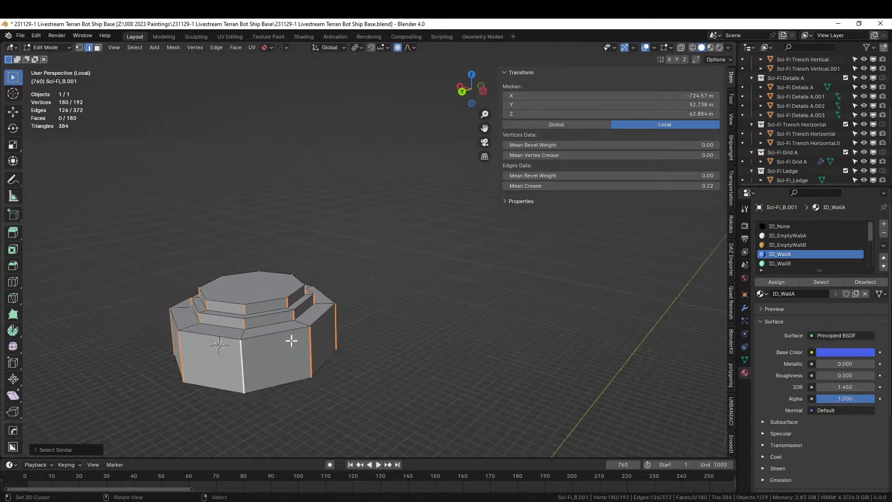
key("3")
left_click(273, 354)
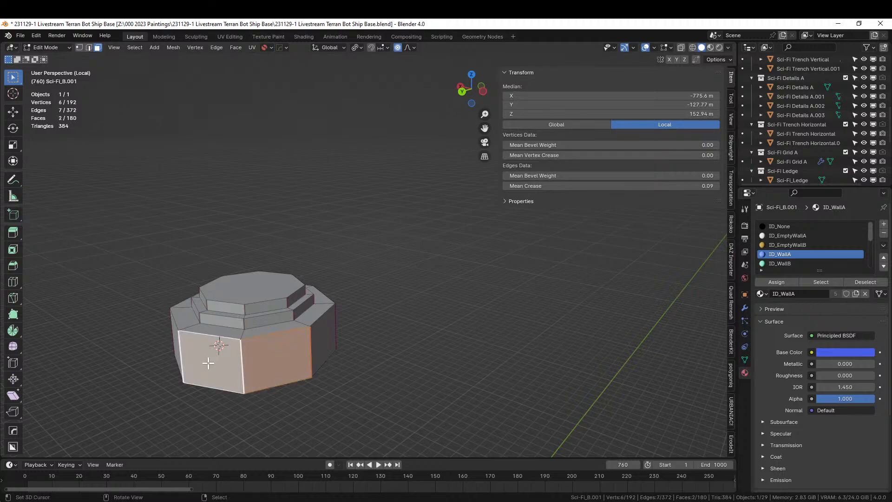
key("alt+a")
left_click(309, 353, "alt")
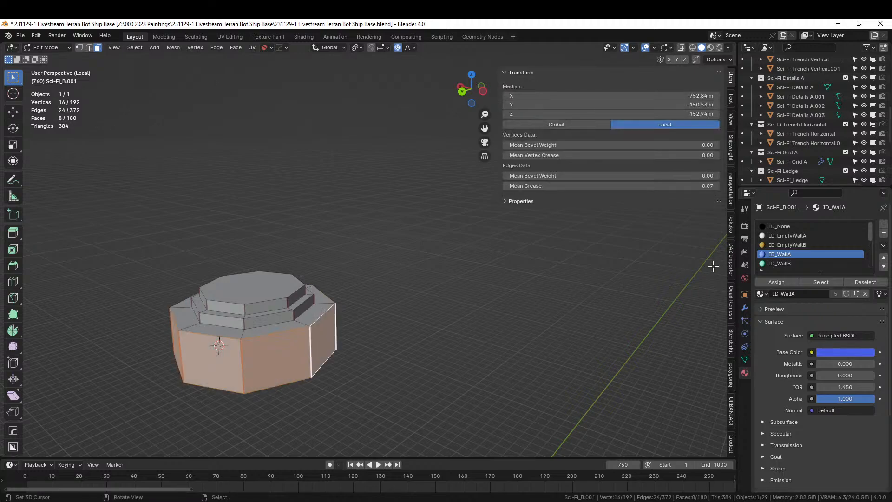
- Assign the ID_WallD material to the lowest tier's wall faces after checking the Auto-Building wall collections
scroll(790, 251, "down", 5)
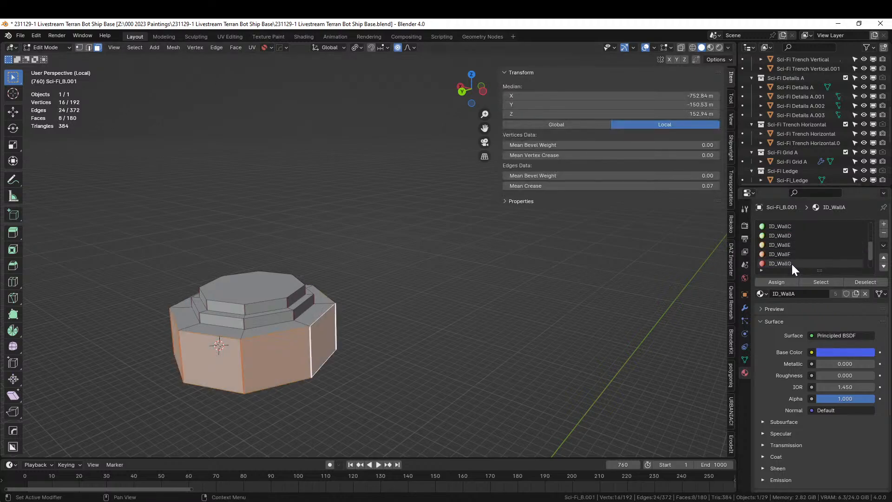
left_click(791, 263)
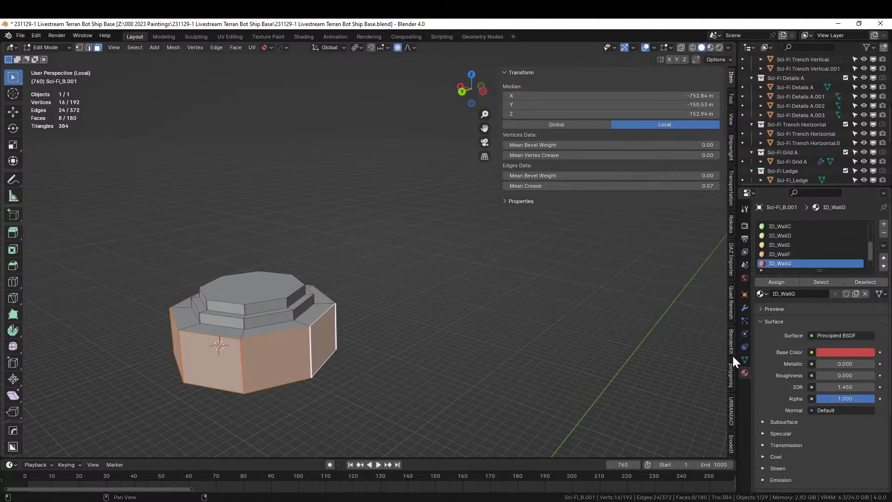
scroll(731, 353, "down", 6)
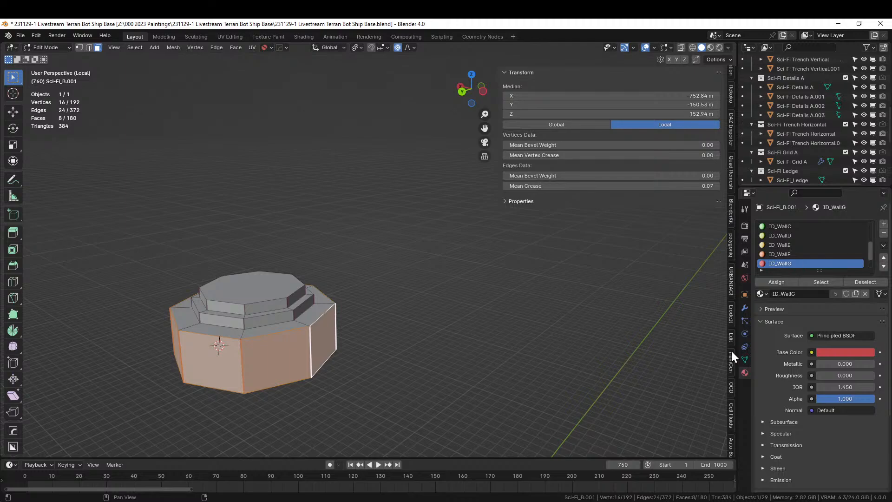
scroll(731, 350, "down", 2)
left_click(731, 416)
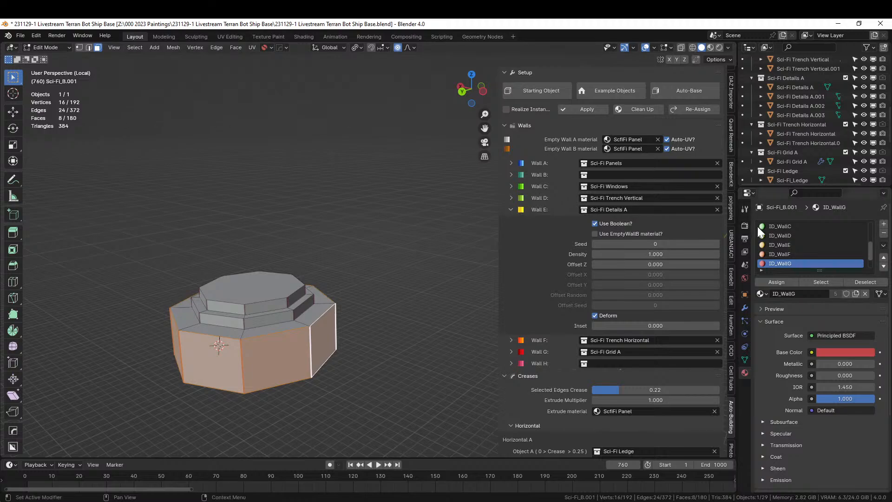
left_click(785, 235)
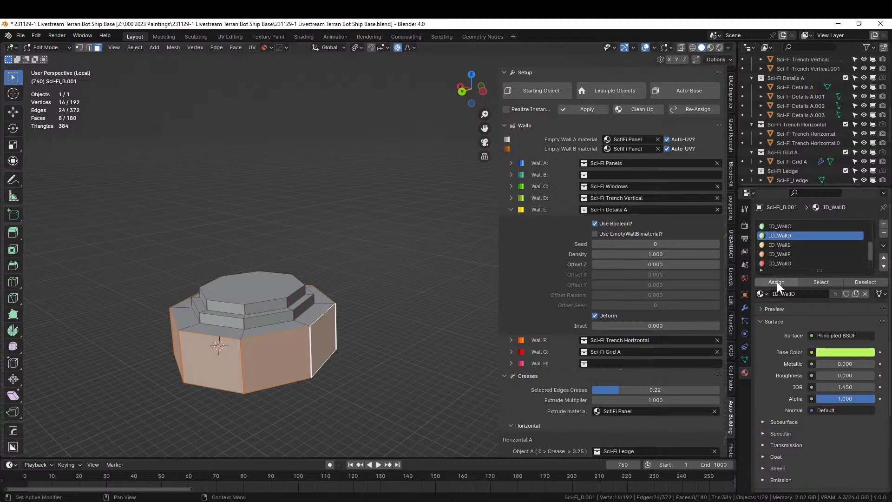
- Examine the generated trench walls and corner details on the octagonal building, clearing the object selection
middle_click_drag(361, 278, 334, 318)
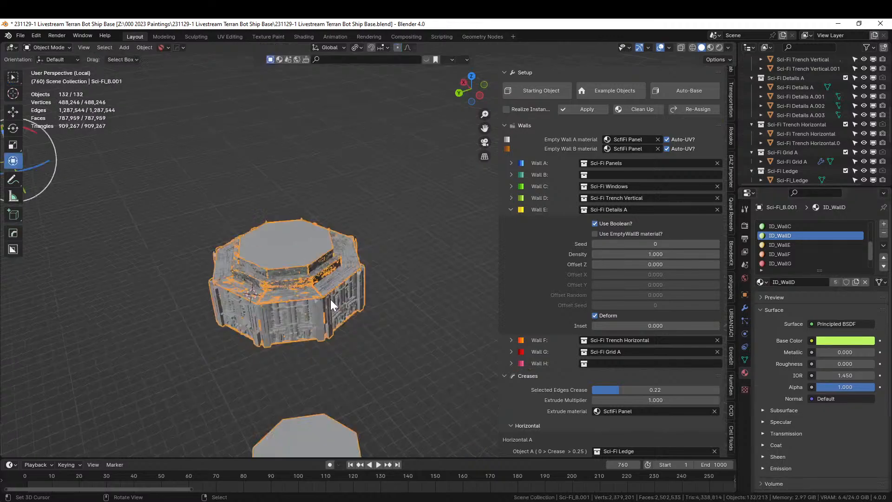
scroll(244, 264, "up", 5)
middle_click_drag(247, 312, 280, 283)
middle_click_drag(248, 309, 483, 440, "shift")
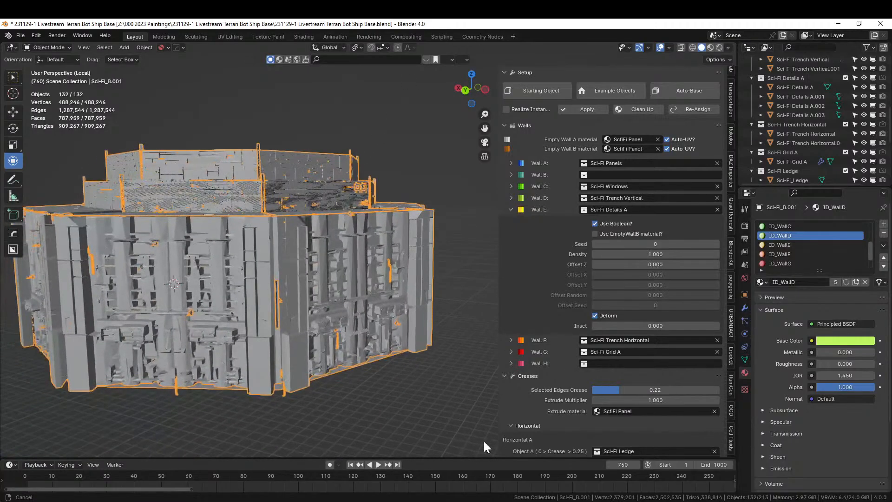
left_click(205, 115)
middle_click_drag(204, 115, 257, 249)
scroll(256, 261, "down", 6)
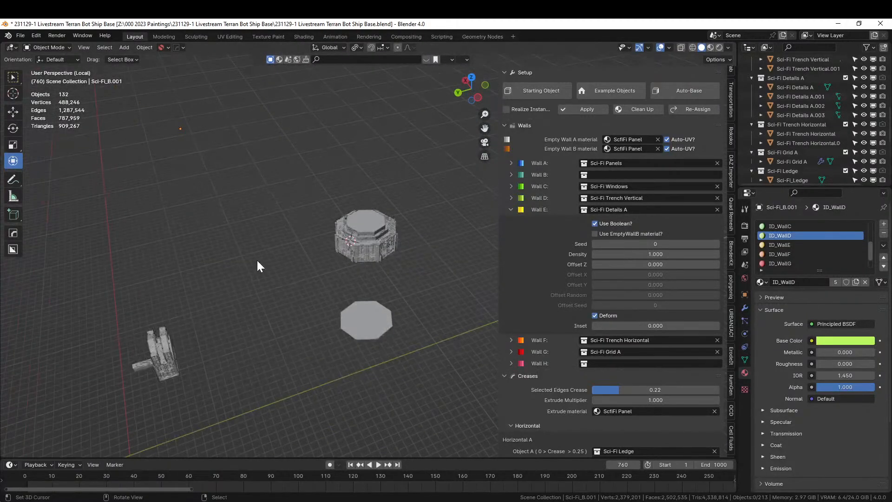
scroll(257, 261, "up", 3)
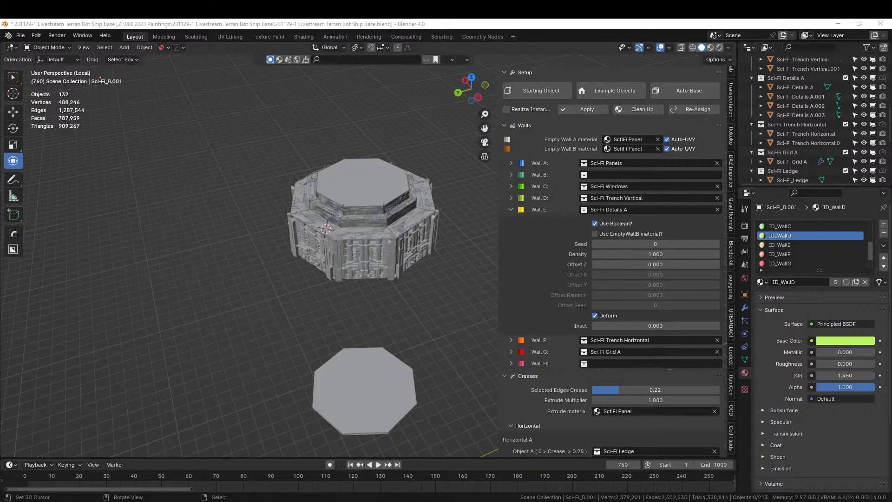
- Place the Weapon_04 asset on the octagonal building's top face and scale it up to span the top tier
left_click_drag(404, 103, 361, 182)
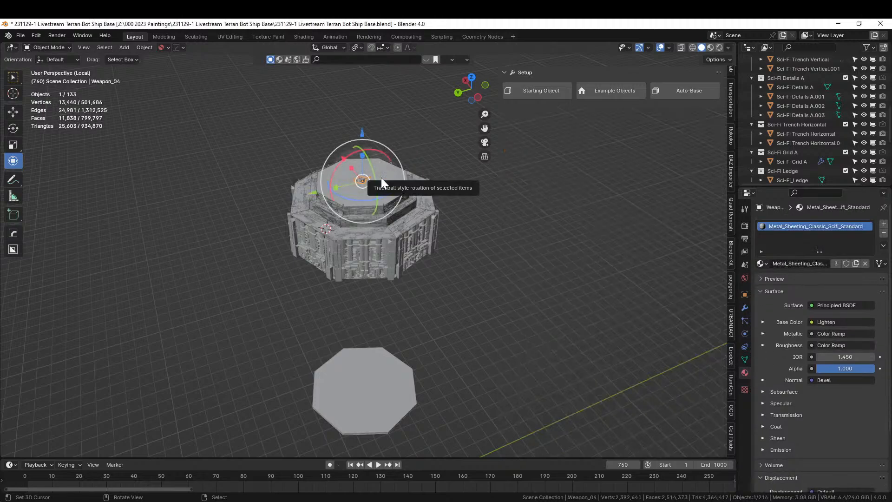
key("s")
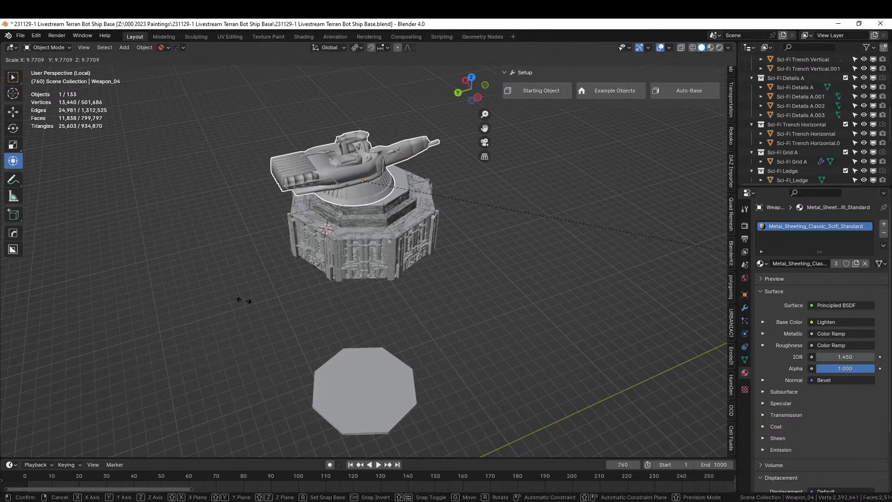
left_click(190, 315)
- In top view, centre the Weapon_04 turret on the octagon and rotate it so its barrel points roughly towards negative X
key("KP_7")
scroll(309, 336, "up", 3)
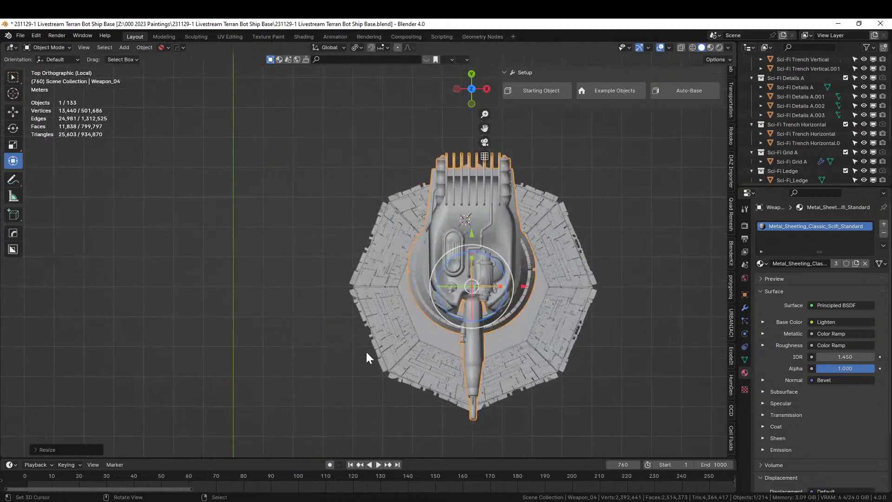
key("g")
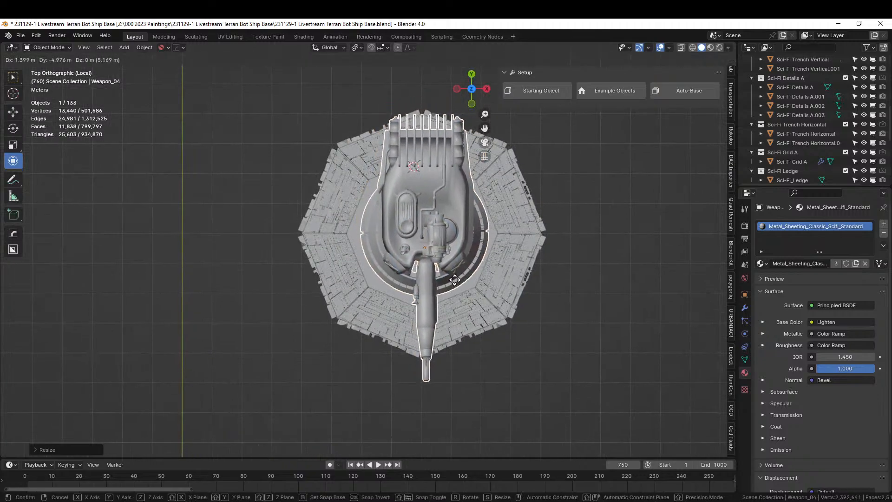
left_click(453, 284)
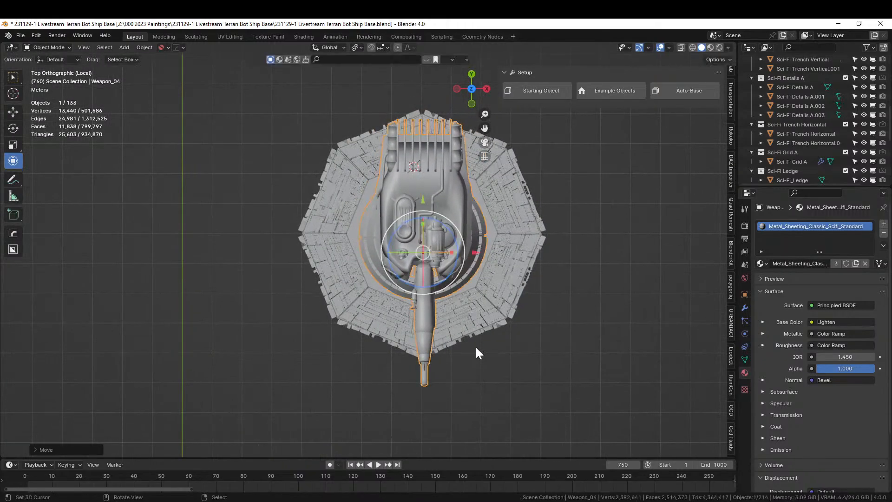
key("r")
left_click(402, 344)
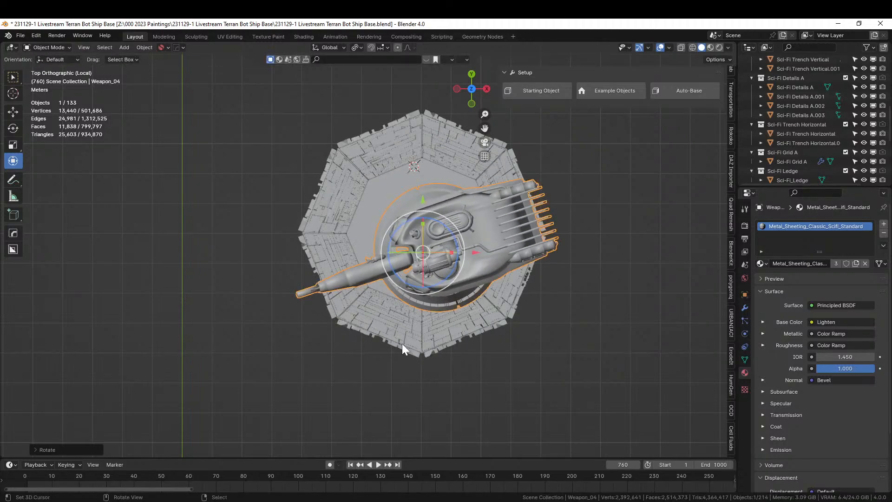
key("g")
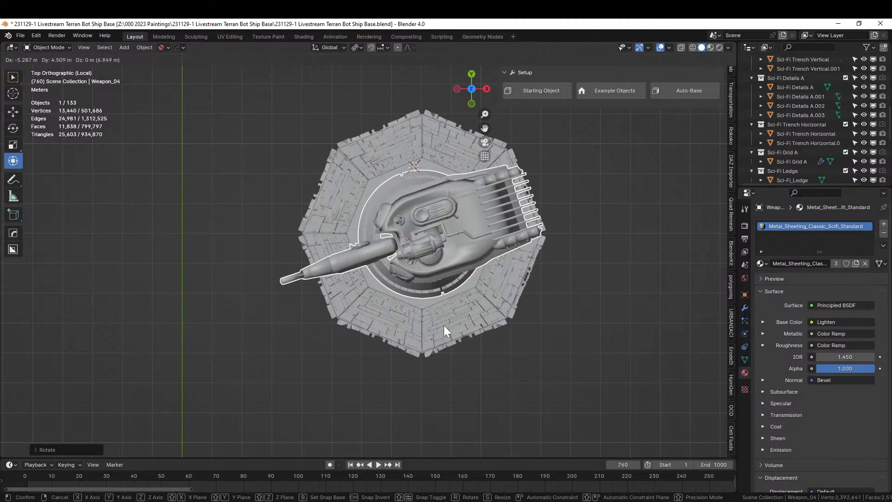
left_click(443, 326)
- Lower the Weapon_04 turret along global Z so its base rests on the octagon's top face
middle_click_drag(443, 326, 479, 243)
scroll(479, 243, "up", 5)
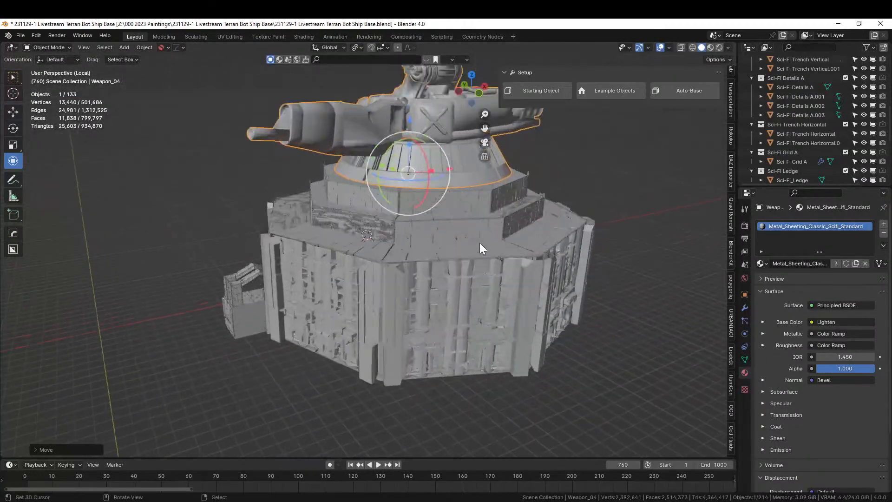
key("g")
key("z")
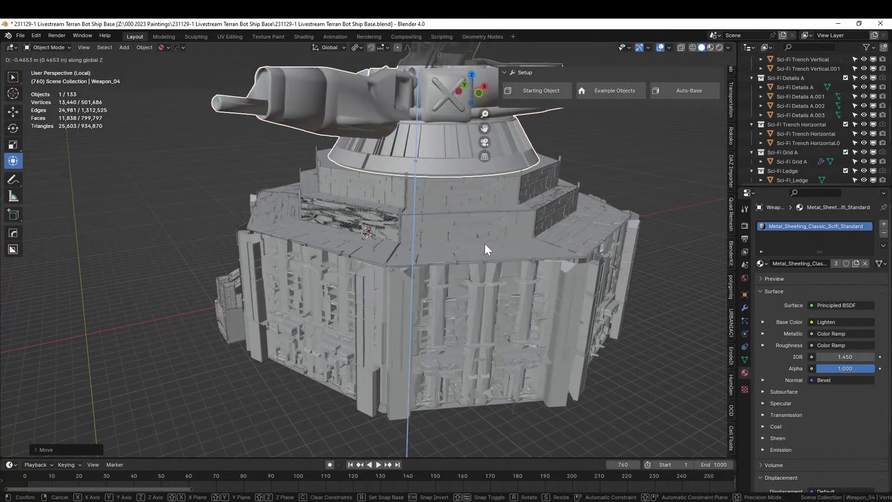
left_click(485, 244)
- Save the file and leave local view to show the turret building within the whole terrain
middle_click_drag(486, 245, 471, 290)
scroll(517, 242, "down", 6)
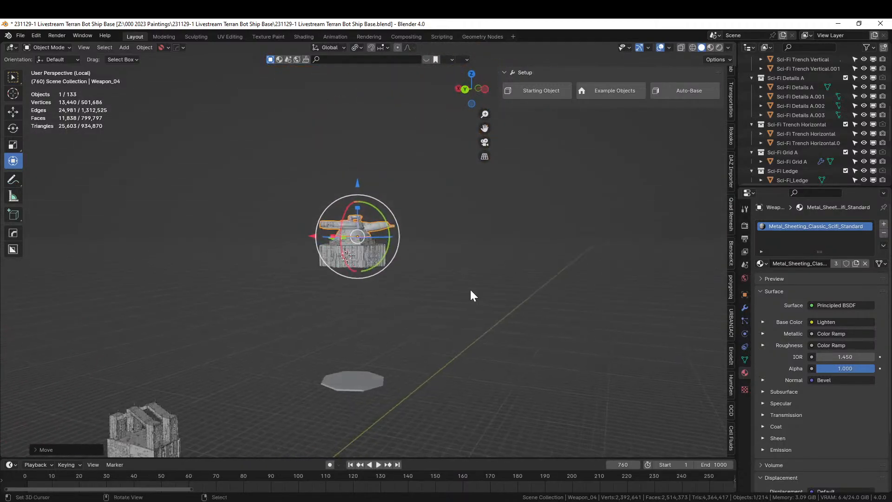
key("ctrl+s")
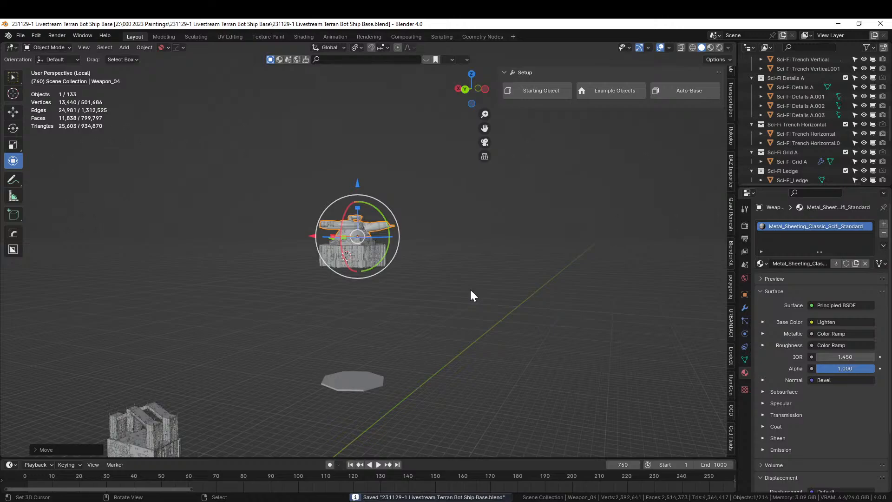
key("slash")
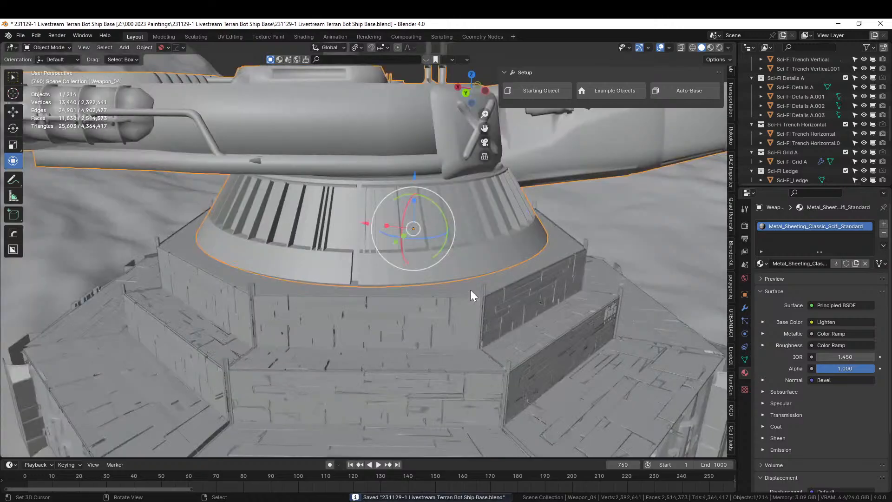
middle_click_drag(470, 289, 394, 345, "ctrl")
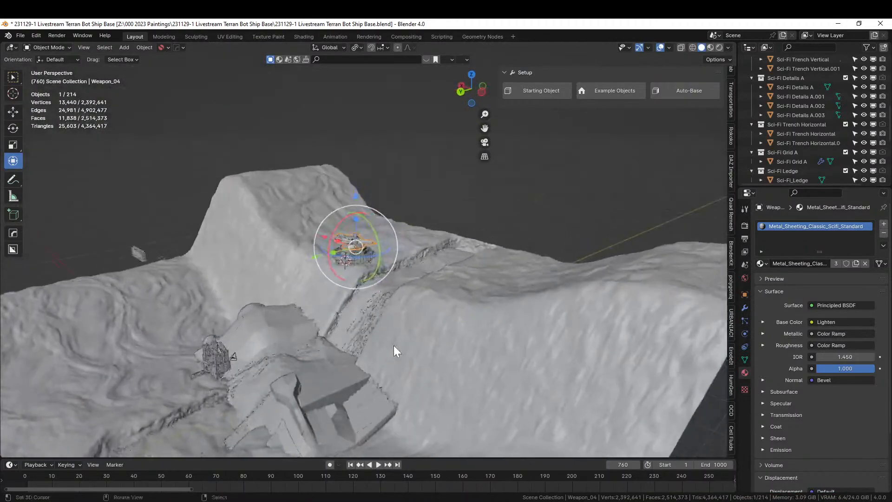
- Enter edit mode on the terrain mesh and select a face at the foot of the octagonal turret building's wall
scroll(394, 345, "up", 3)
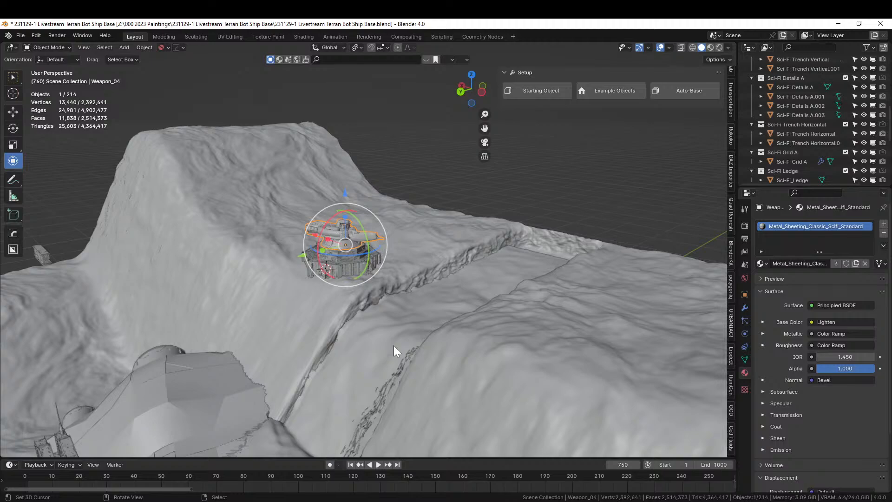
left_click(278, 315)
key("Tab")
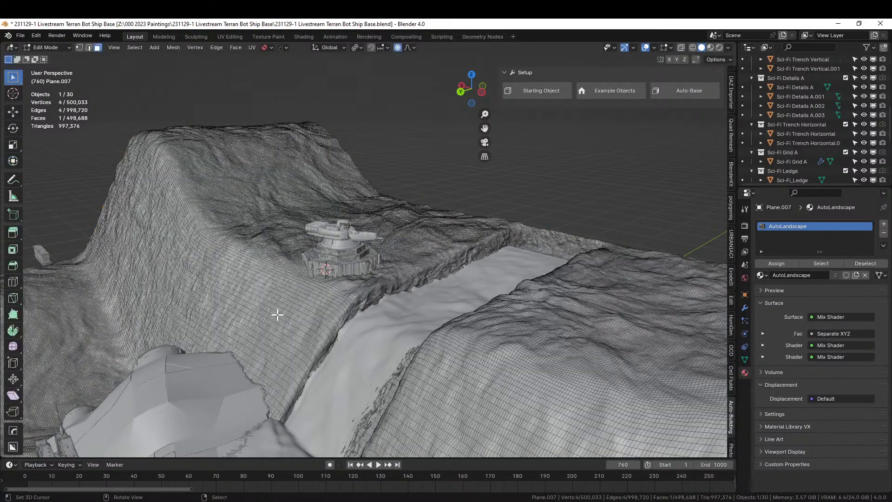
middle_click_drag(277, 315, 411, 247)
scroll(329, 290, "up", 5)
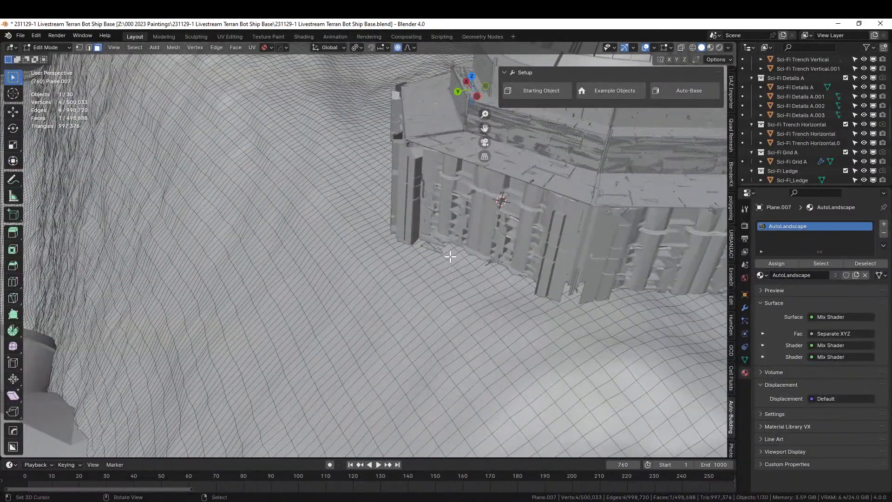
left_click(467, 254)
- In top view, extend the face selection as a one-face-wide shortest path down the slope to the terrain edge beside the ship hull
middle_click_drag(443, 271, 577, 213)
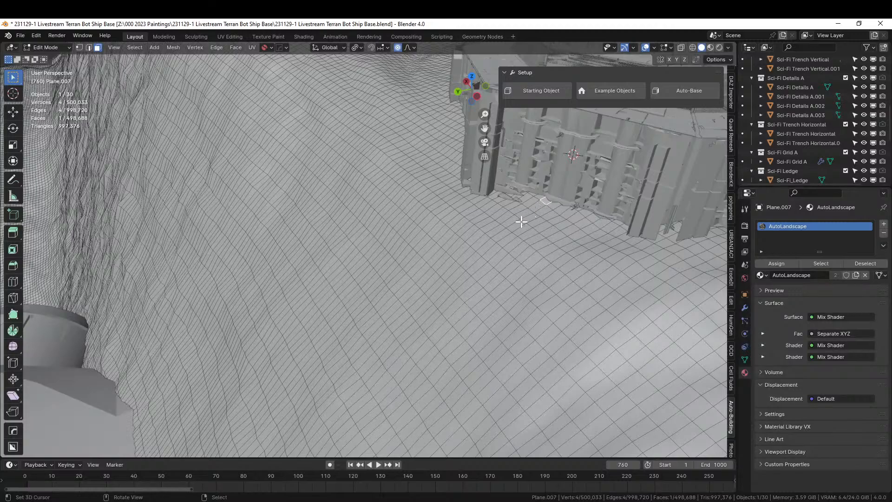
scroll(472, 214, "up", 3)
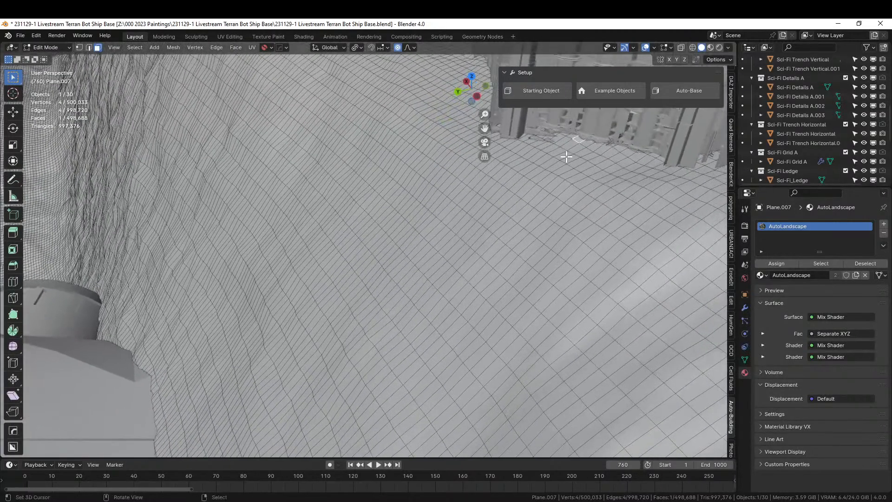
middle_click_drag(500, 205, 464, 244)
key("KP_7")
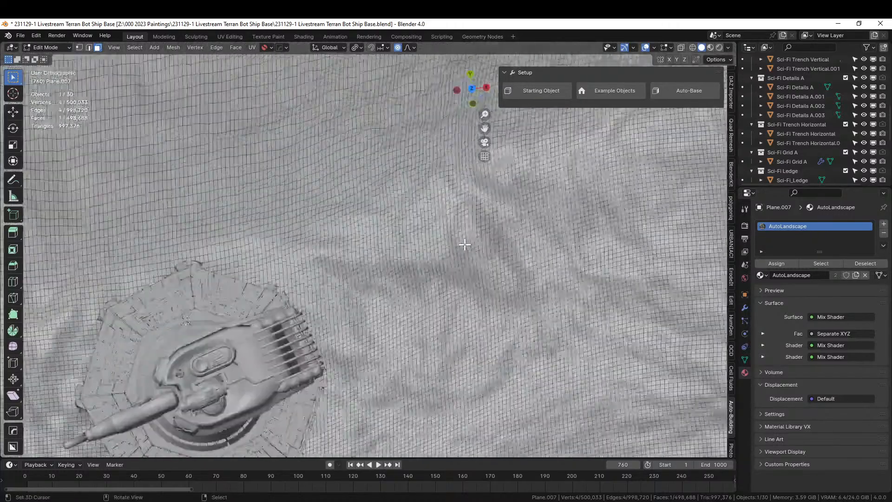
middle_click_drag(186, 309, 354, 347, "shift")
scroll(354, 347, "up", 3)
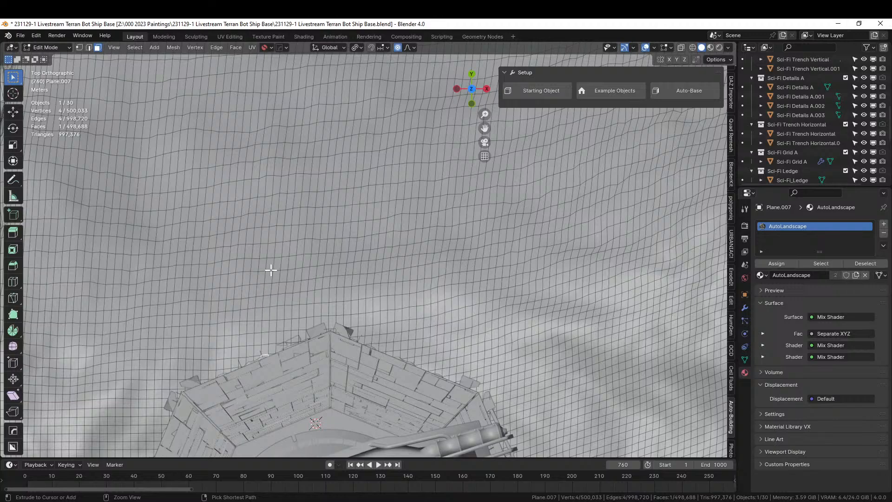
left_click(272, 243, "ctrl")
middle_click_drag(273, 247, 277, 379, "shift")
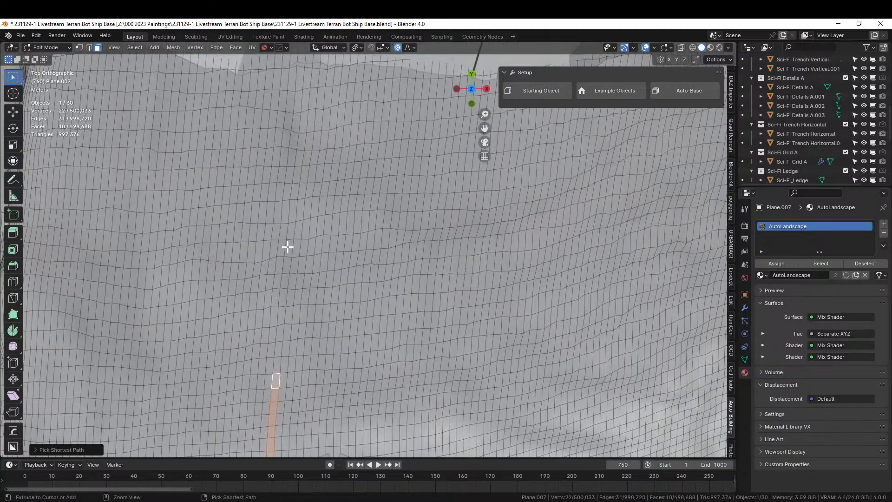
left_click(294, 195, "ctrl")
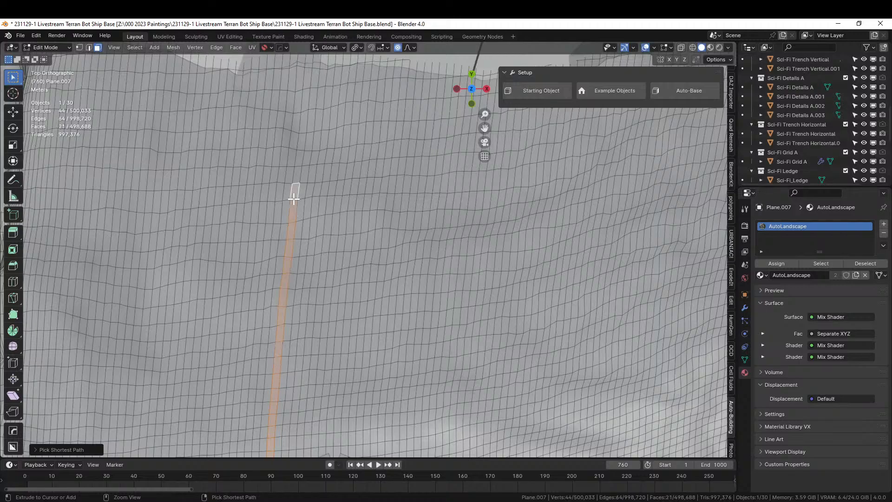
middle_click_drag(315, 173, 306, 318, "shift")
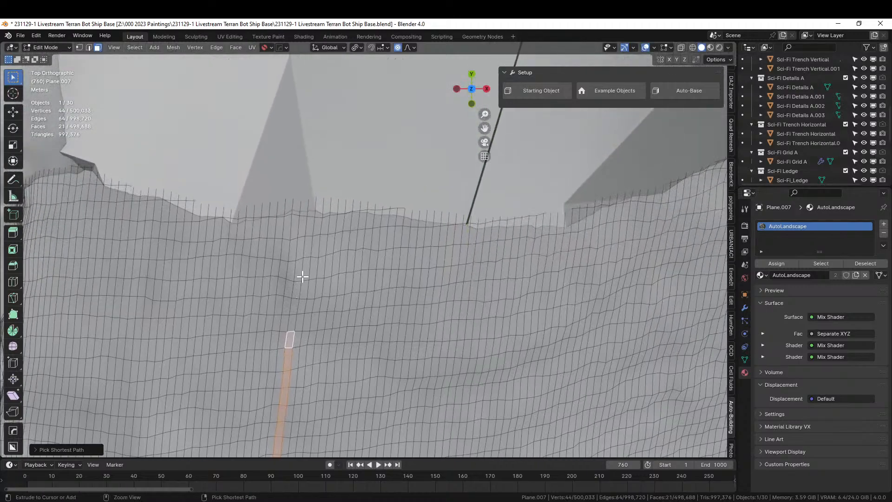
left_click(302, 208, "ctrl")
- Duplicate the selected face strip in place, separate it from the terrain and make it the only selected object
middle_click_drag(319, 225, 493, 161)
scroll(431, 183, "up", 2)
mouse_move(430, 184)
middle_mouse_down()
mouse_move(485, 148)
mouse_move(427, 161)
mouse_move(418, 181)
middle_mouse_up()
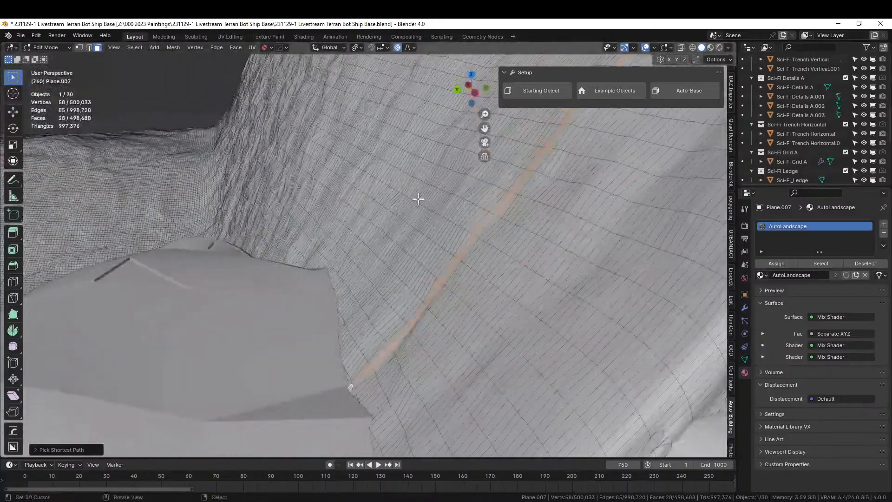
key("shift+d")
right_click(428, 257)
key("p")
left_click(429, 258)
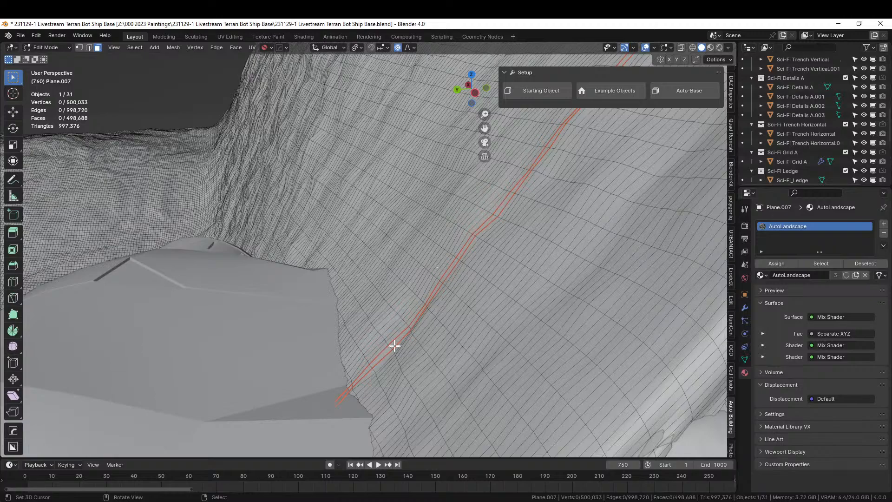
key("Tab")
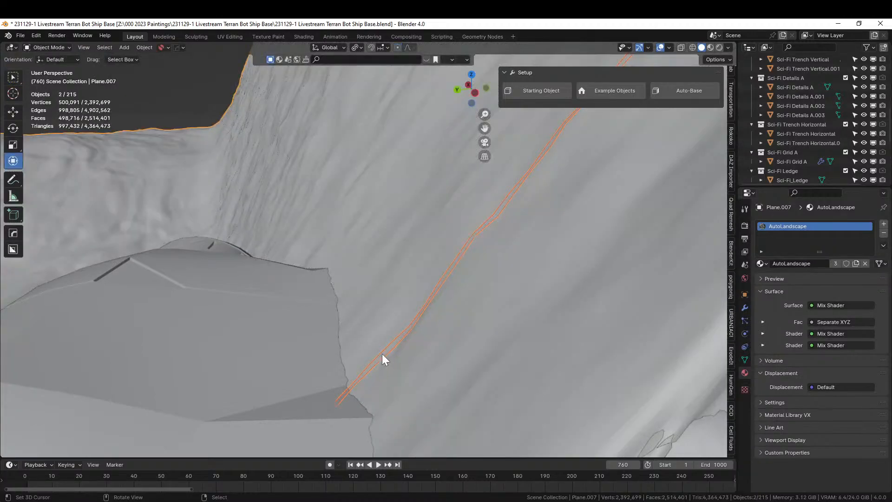
left_click(382, 353)
- Add a Solidify modifier to the strip with a thickness of about -6.4 and offset -1
key("q")
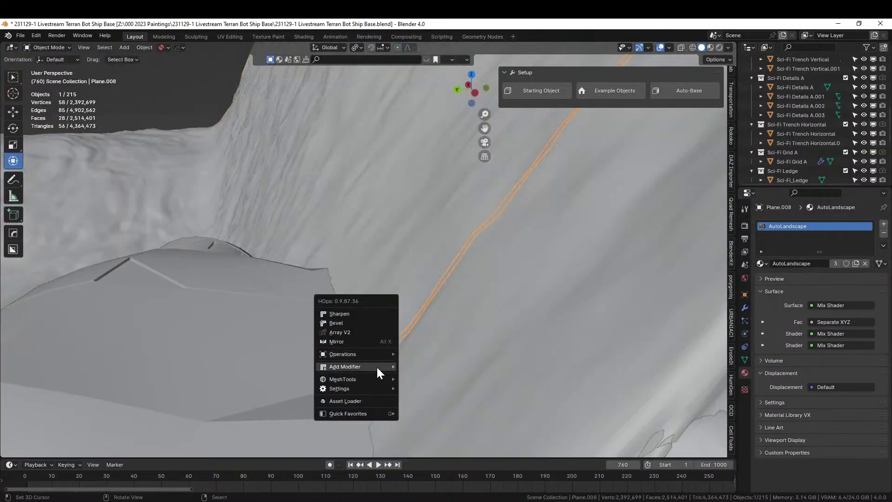
mouse_move(386, 366)
left_click(435, 376)
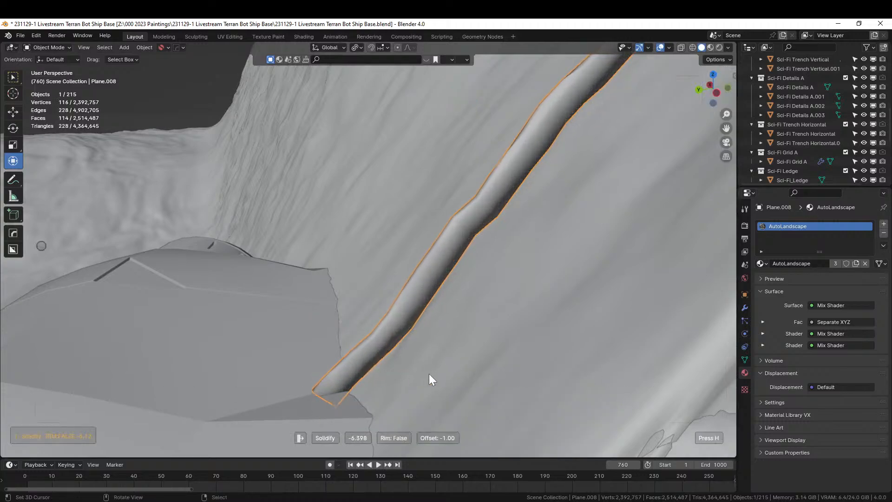
left_click(402, 372)
key("n")
middle_click_drag(377, 380, 521, 304)
scroll(511, 326, "up", 3)
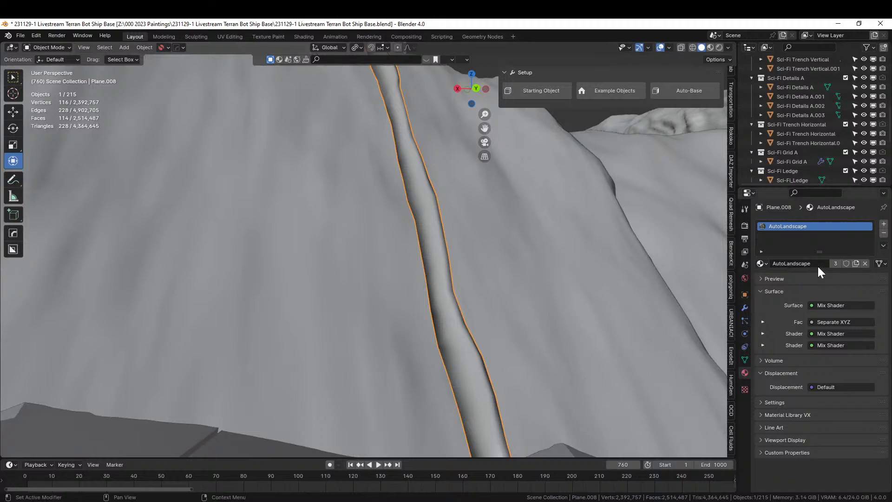
- Sharpen the thickened strip and apply its Solidify modifier
left_click(456, 330)
left_click(454, 328)
key("q")
left_click(411, 276)
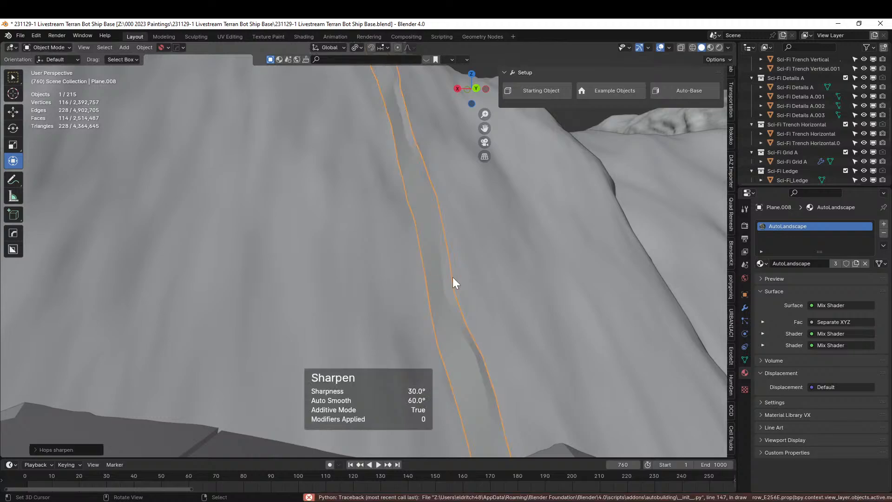
left_click(745, 308)
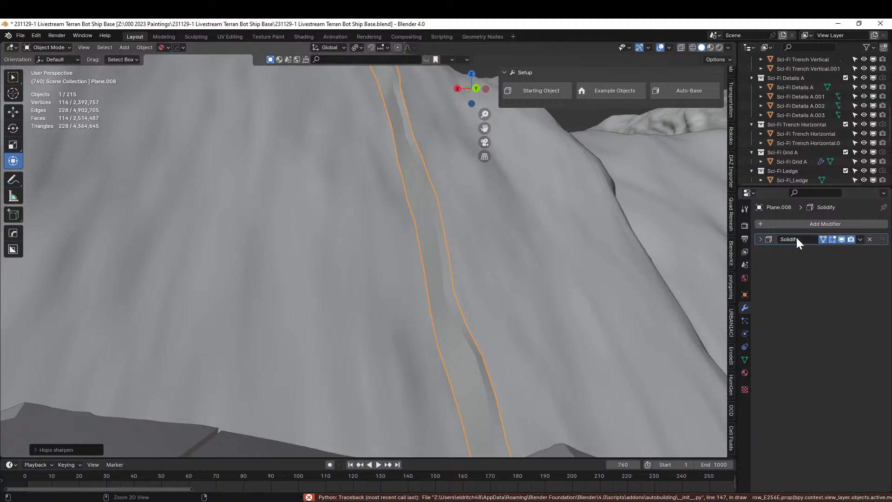
key("ctrl+x")
left_click(461, 330)
key("Tab")
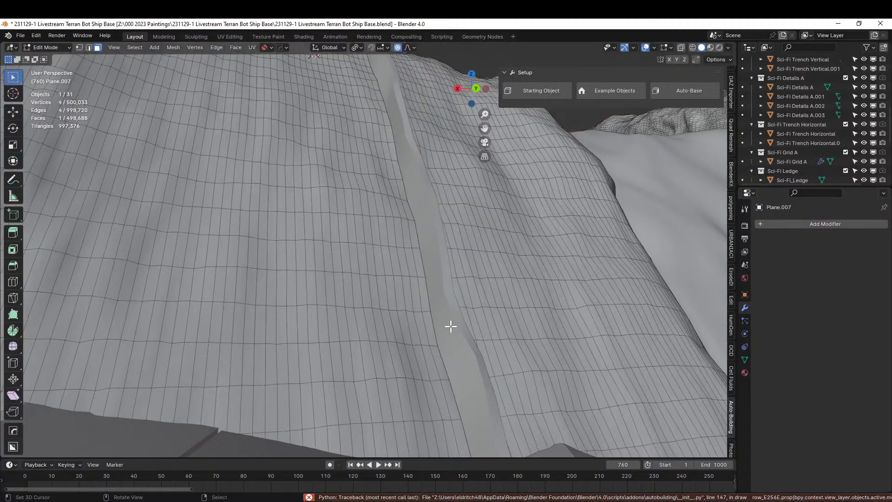
middle_click_drag(464, 335, 500, 356)
key("Tab")
- Select the loop of side faces around the strip and extrude it outward along the normals by about 10.7 m to widen the strip
left_click(434, 346)
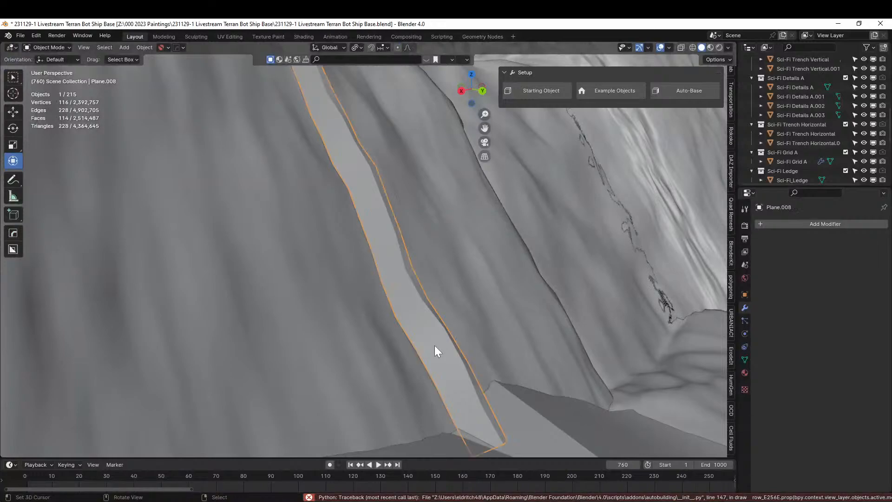
key("Tab")
left_click(433, 342)
key("ctrl+l")
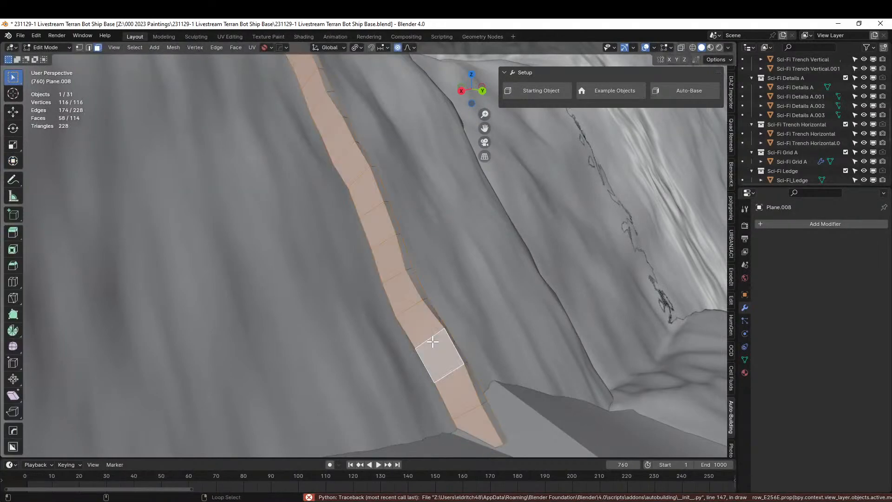
middle_click_drag(428, 338, 321, 419)
key("alt+e")
left_click(321, 427)
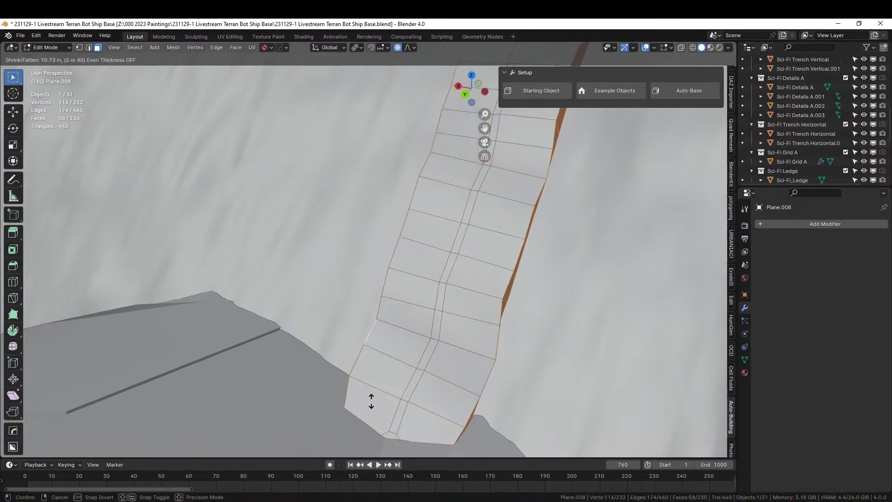
left_click(371, 402)
middle_click_drag(370, 402, 391, 384)
scroll(329, 404, "down", 6)
key("Tab")
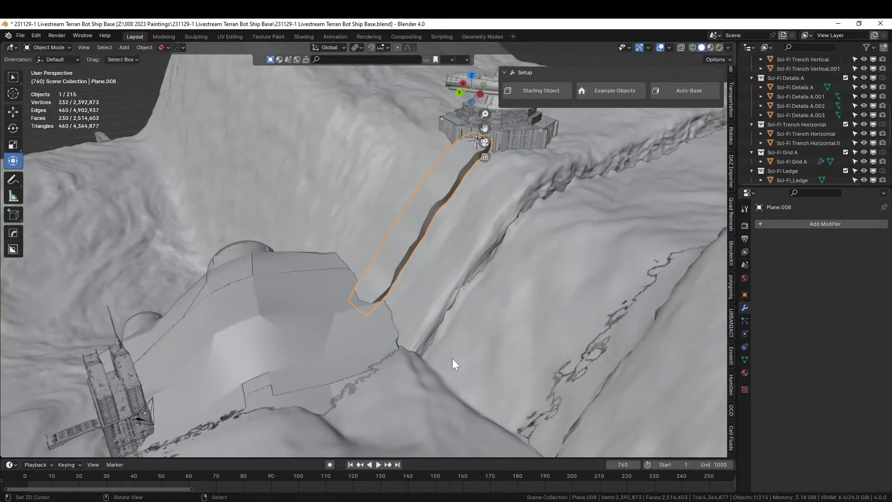
- Add a Smooth modifier to the widened strip with factor 1 and repeat 10
scroll(452, 358, "up", 4)
left_click(809, 224)
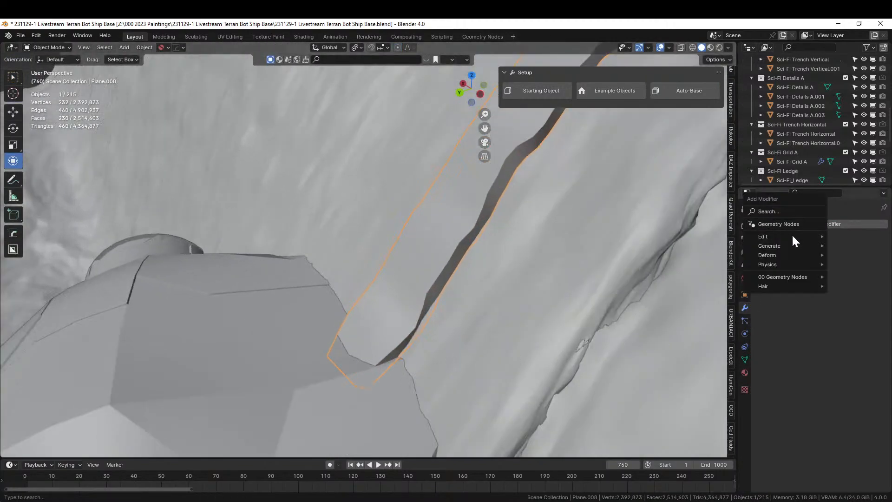
mouse_move(779, 255)
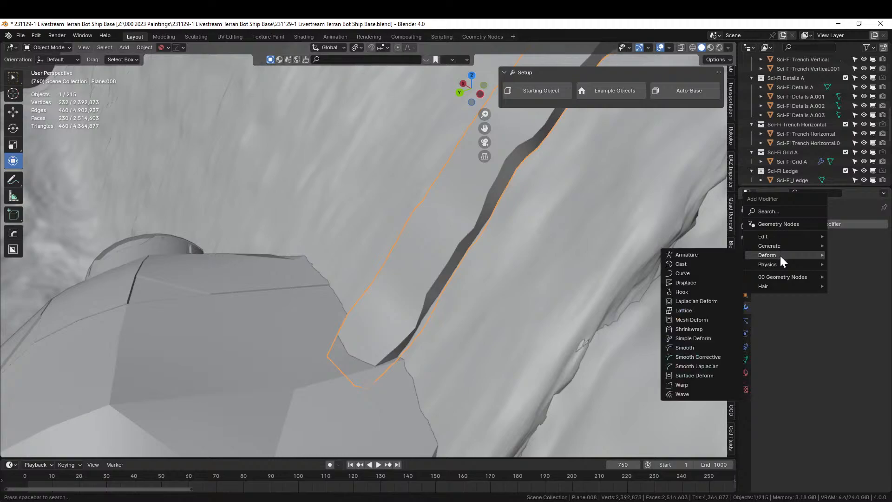
left_click(703, 347)
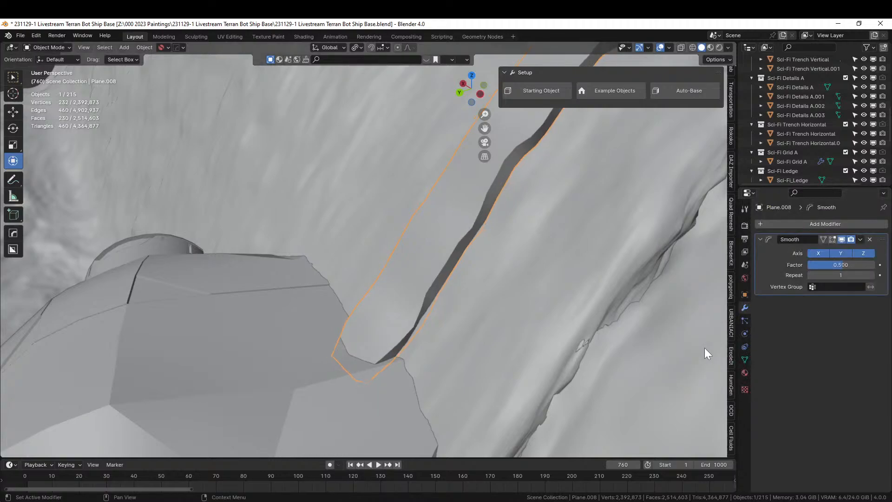
left_click_drag(842, 269, 873, 270)
left_click(841, 267)
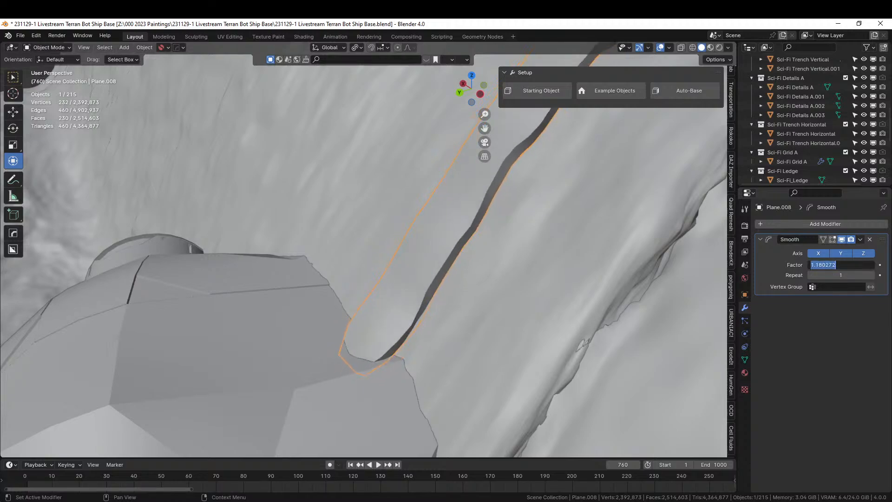
type("1")
key("Return")
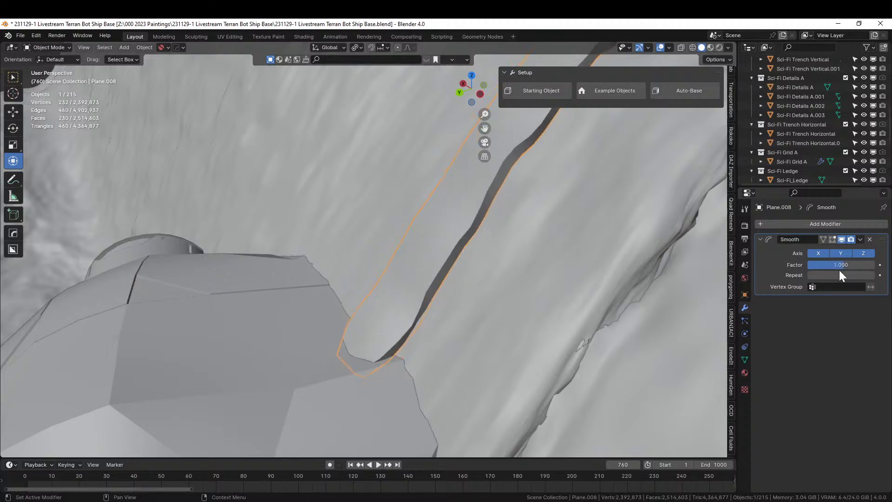
left_click(842, 275)
type("10")
key("Return")
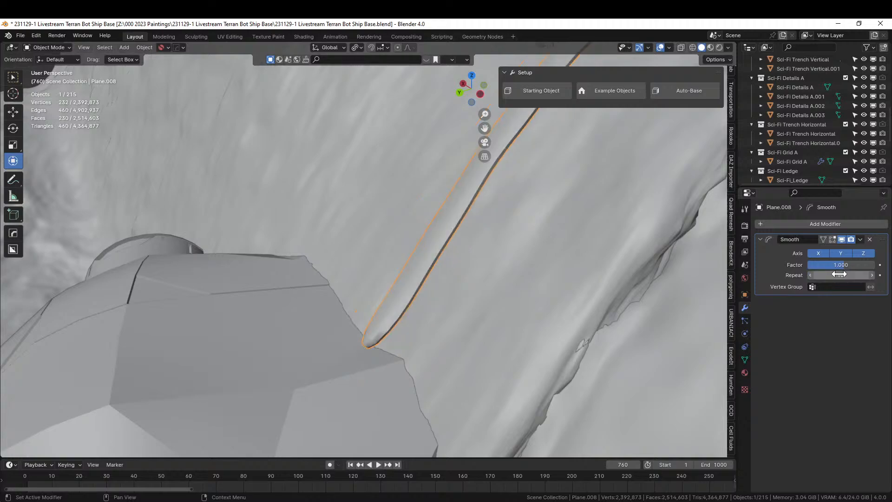
- Reduce the strip's Smooth modifier repeat to 3
middle_click_drag(353, 248, 258, 277)
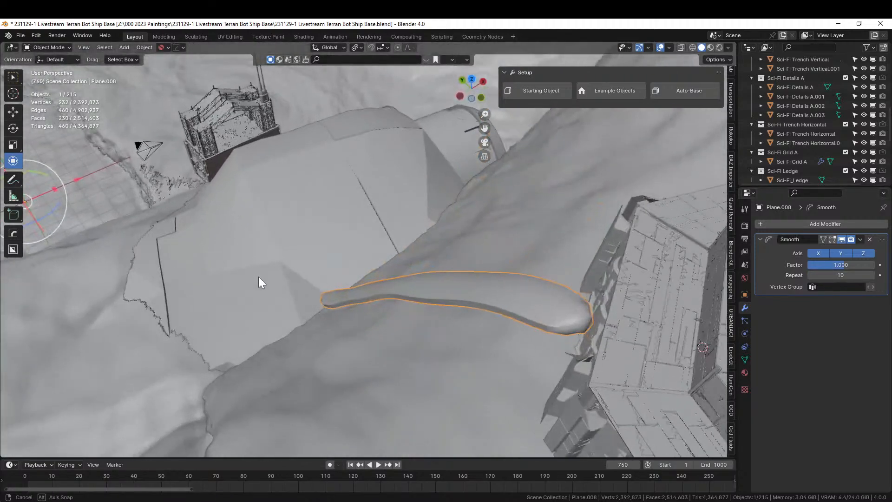
left_click(810, 275)
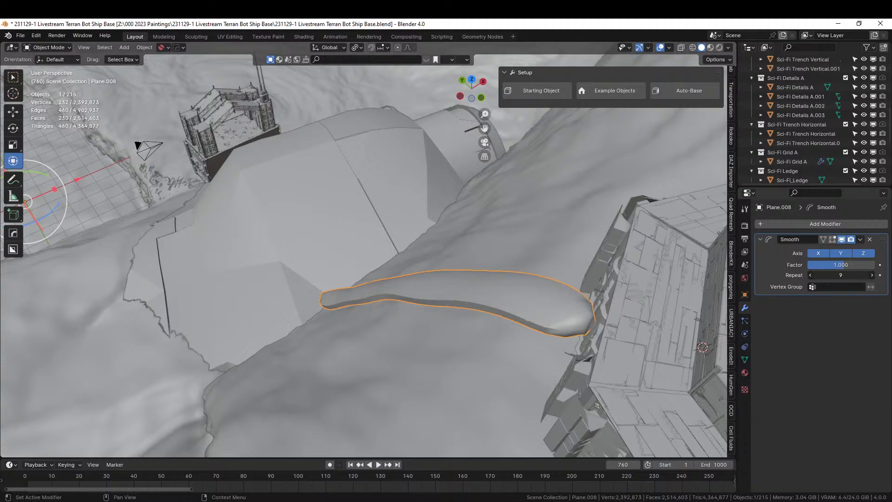
left_click(810, 275)
left_click(810, 275)
left_click(810, 275)
left_click(810, 275)
left_click(810, 275)
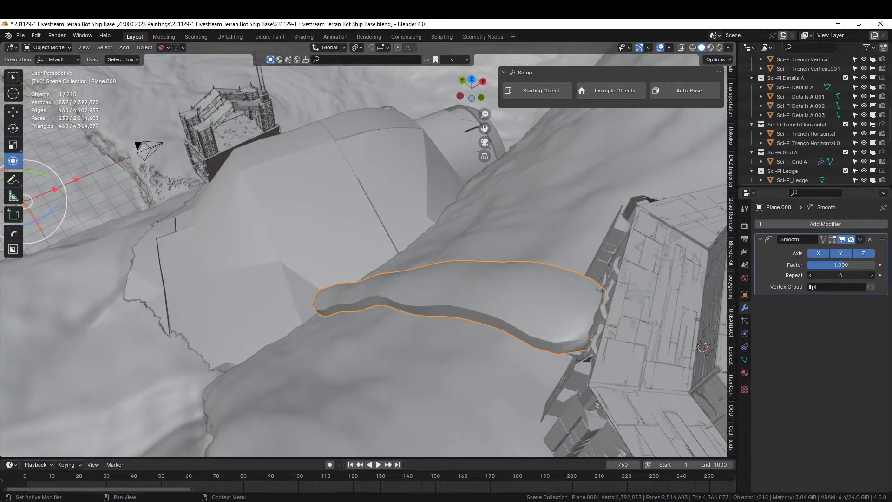
left_click(810, 275)
left_click(810, 275)
left_click(871, 275)
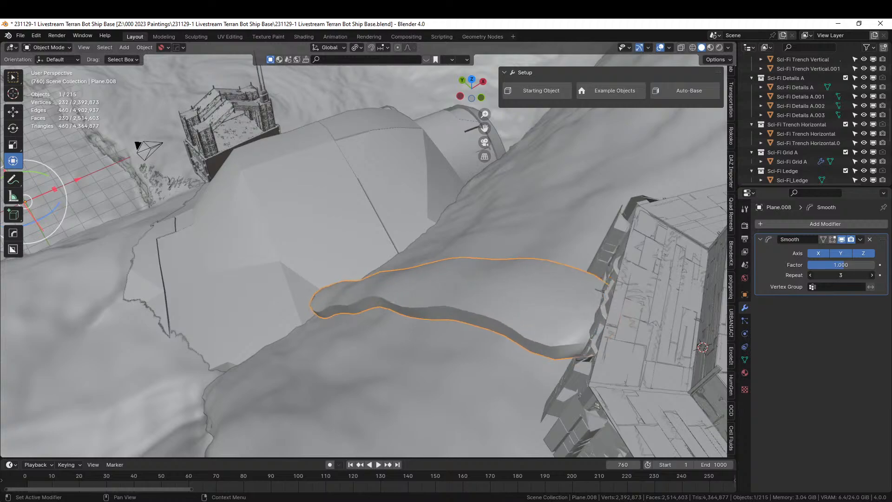
- Check the strip's outline from above and remove its Smooth modifier
middle_click_drag(569, 274, 558, 314)
key("KP_7")
scroll(557, 314, "up", 7)
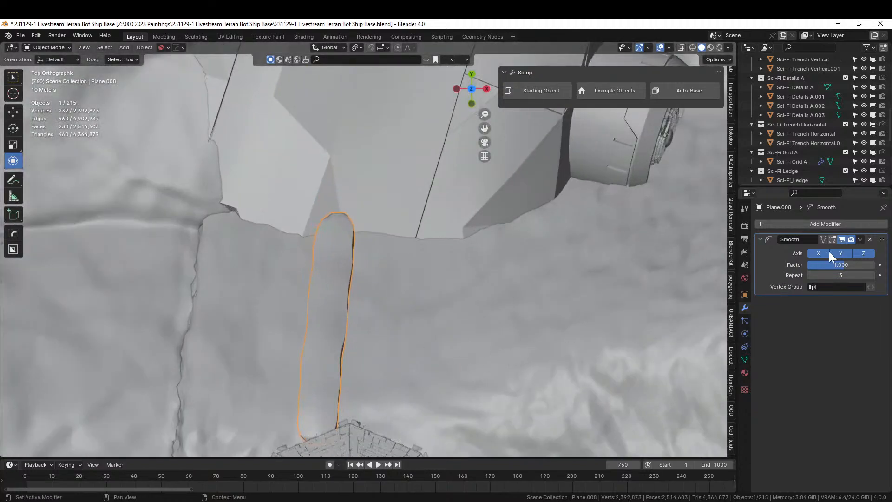
left_click(869, 240)
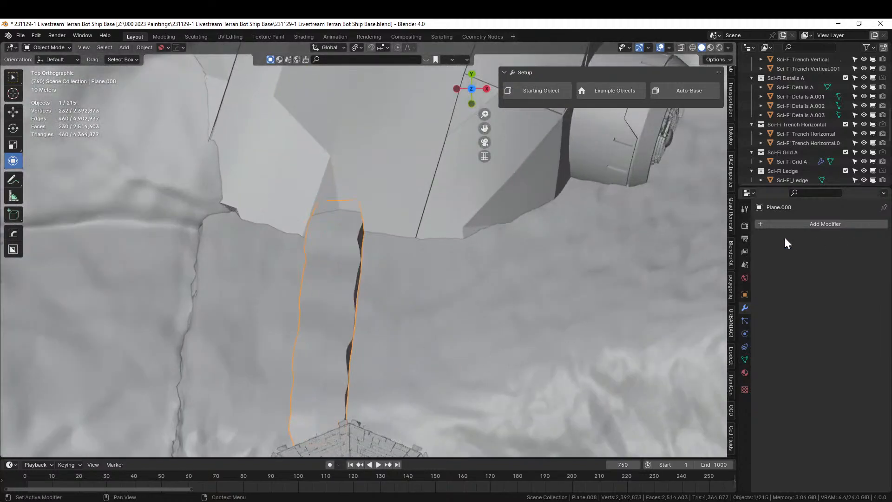
- Select the row of side faces along one long edge of the strip and flatten it by scaling to 0 along X
left_click(341, 328)
middle_click_drag(341, 328, 483, 249)
left_click(484, 247)
key("Tab")
left_click(490, 256)
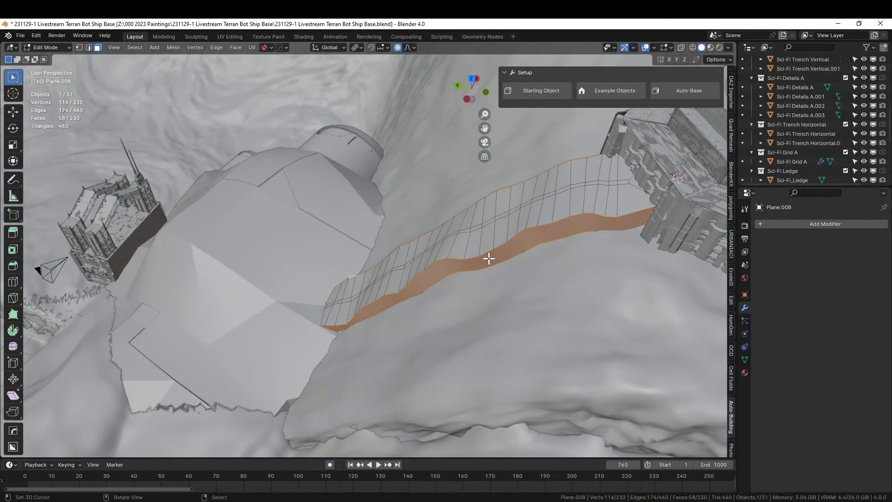
left_click(647, 215)
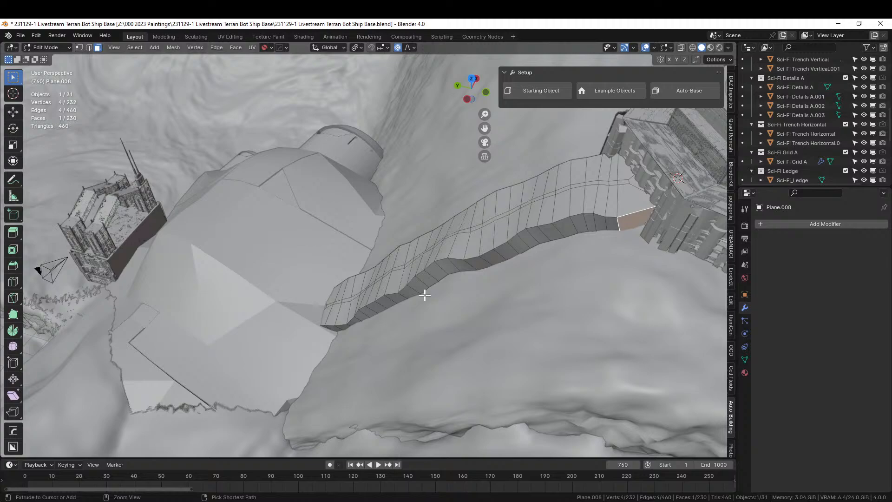
left_click(327, 326, "ctrl")
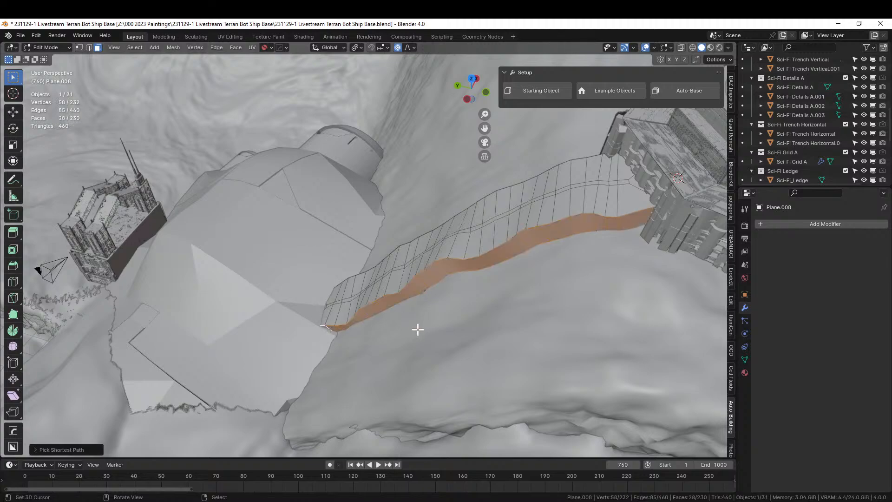
left_click(13, 160)
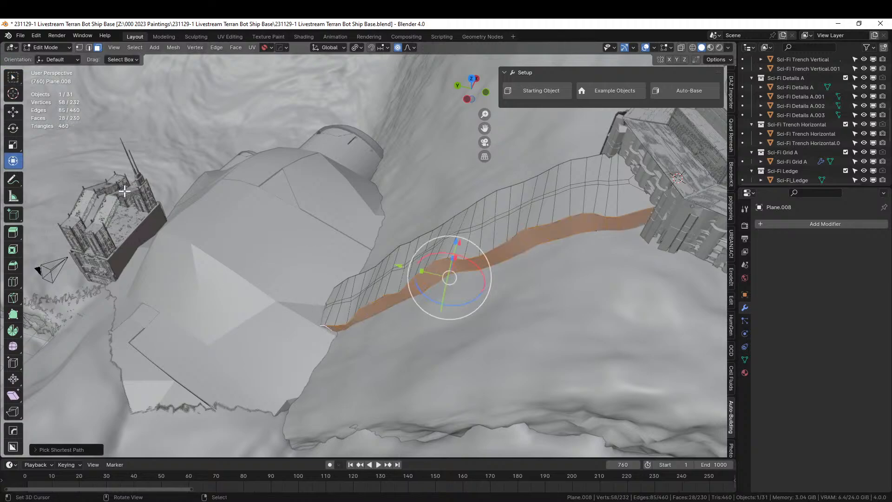
middle_click_drag(219, 223, 281, 245)
key("s")
key("x")
key("0")
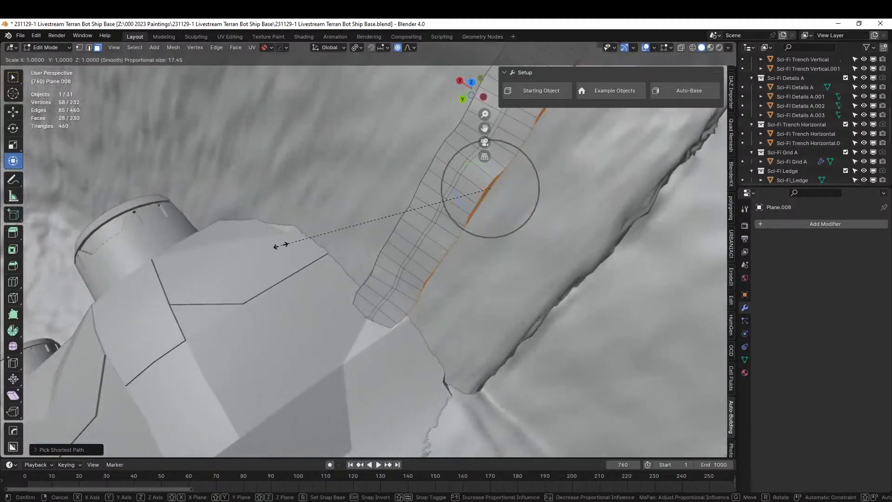
key("Return")
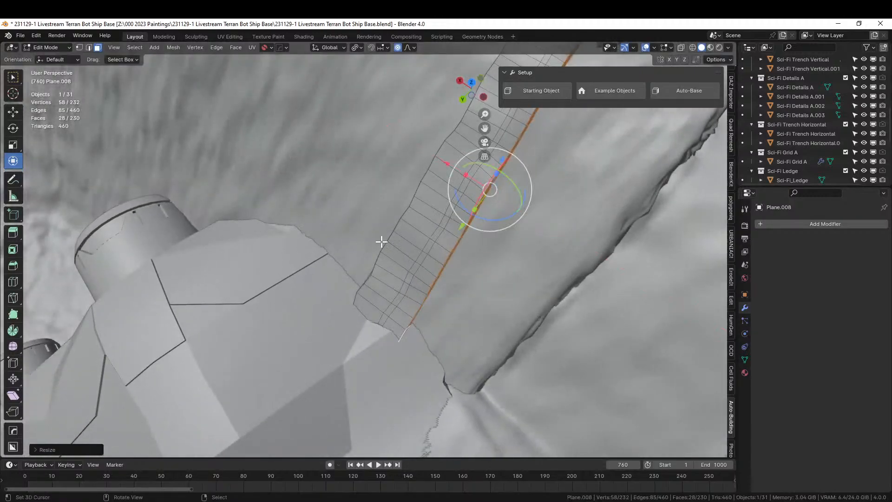
- Flatten the row of side faces on the strip's opposite long edge to 0 along X and leave mesh editing
middle_click_drag(381, 242, 432, 262)
right_click(390, 292)
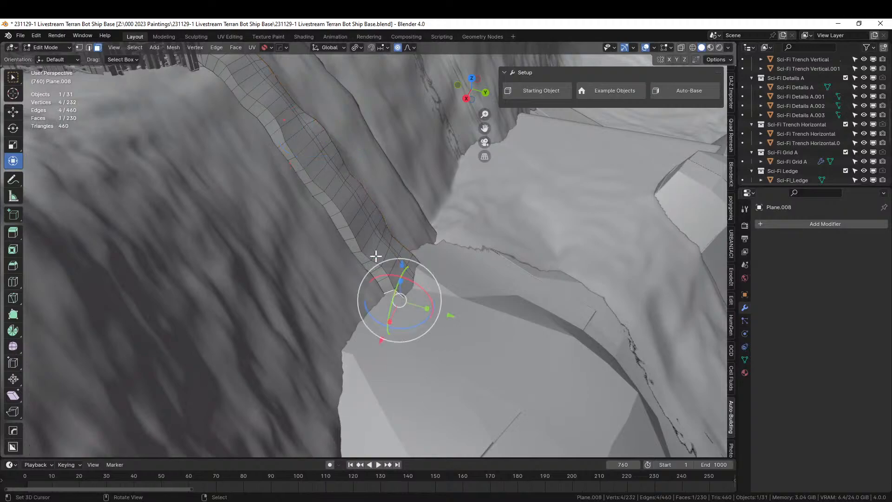
middle_click_drag(341, 209, 382, 291, "shift")
right_click(243, 137, "ctrl")
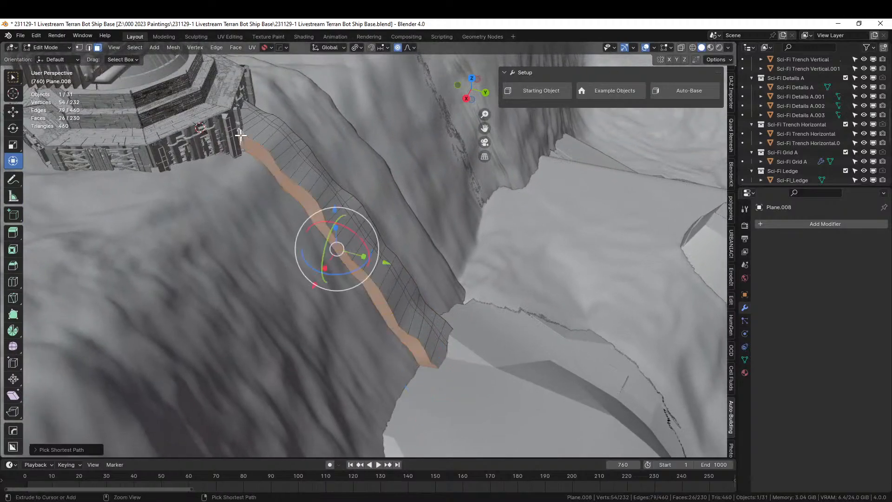
key("s")
key("x")
key("0")
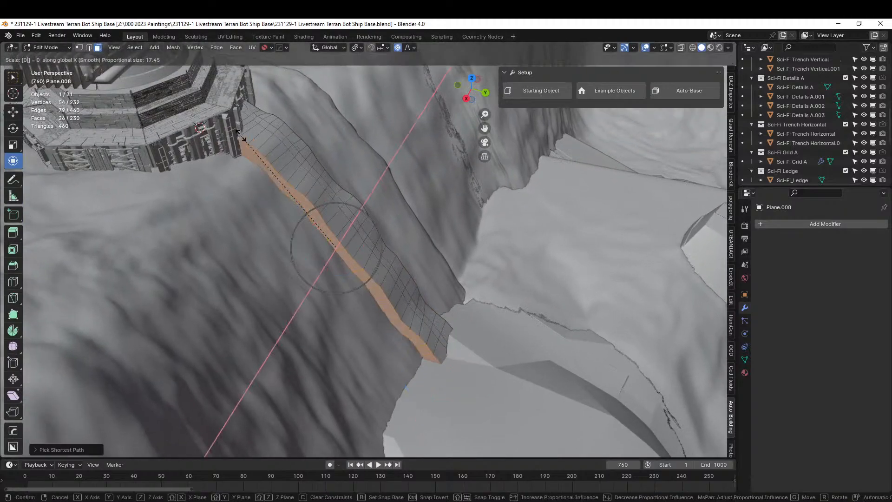
key("Return")
middle_click_drag(240, 135, 207, 130)
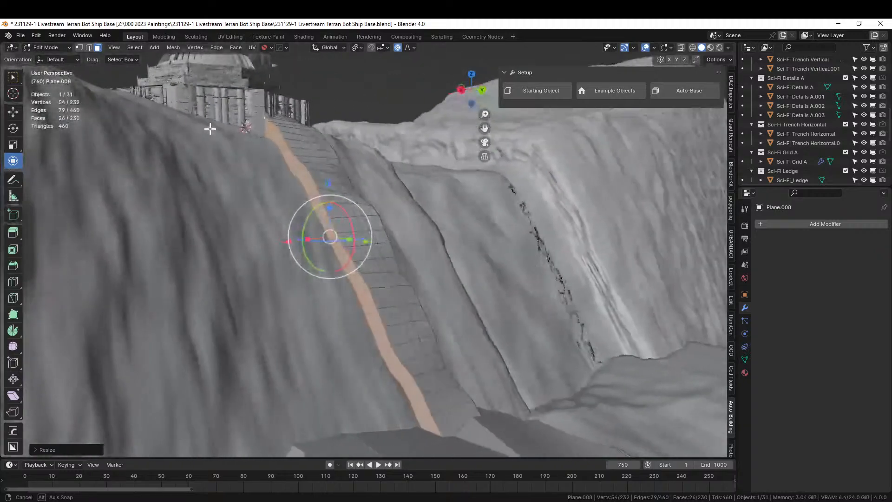
key("Tab")
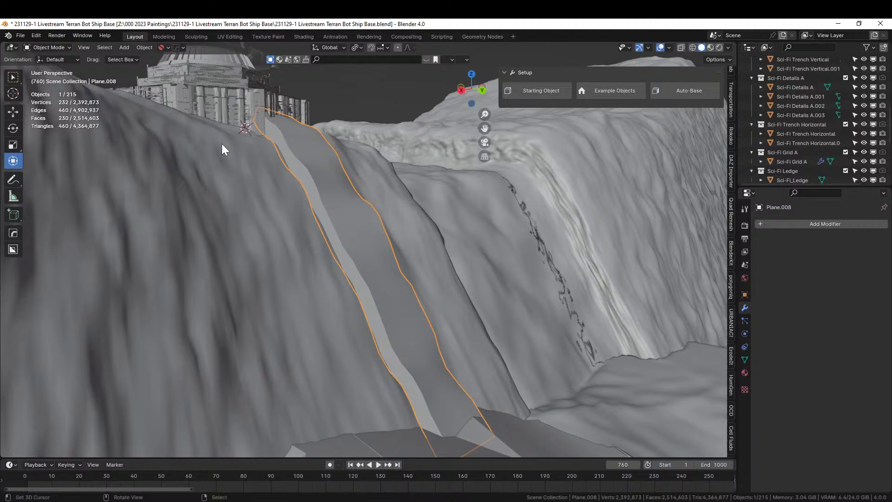
scroll(290, 161, "down", 3)
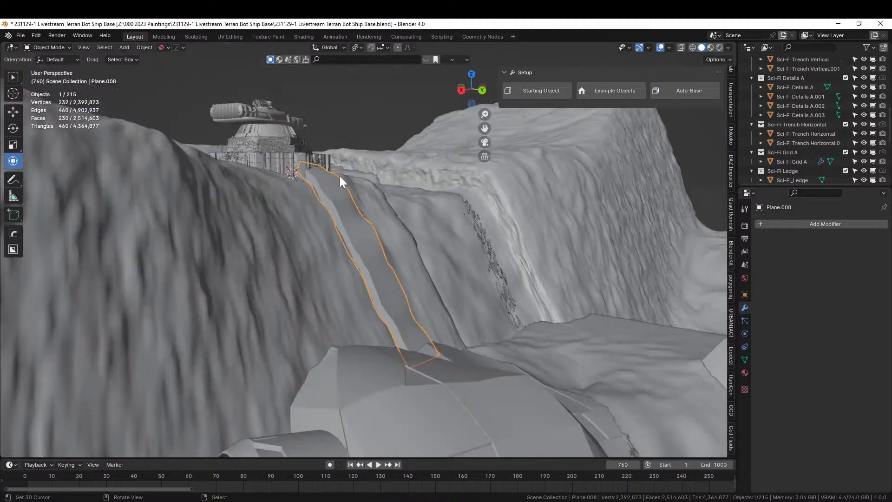
- Save the file and join the strip into the octagonal building's Auto-Building object
key("ctrl+s")
middle_click_drag(321, 183, 362, 204)
left_click(449, 123, "shift")
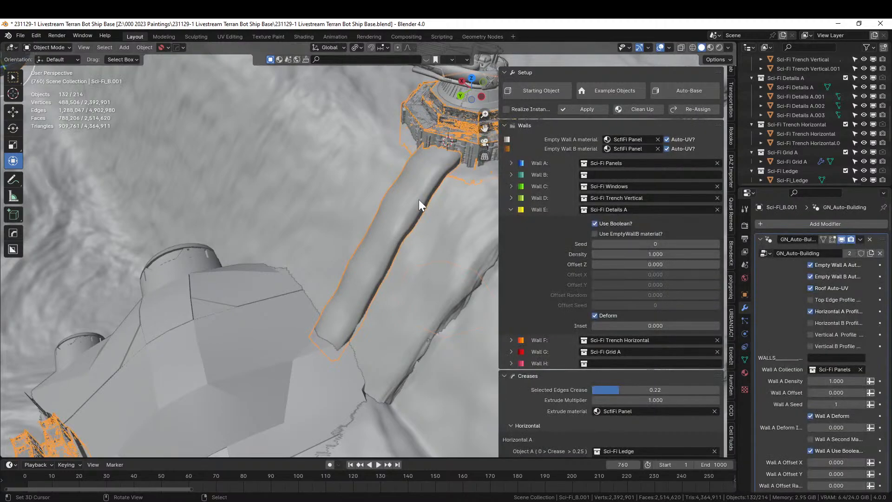
- Select all linked faces of the strip in the joined mesh and assign them the ID_EmptyWallA material
key("Tab")
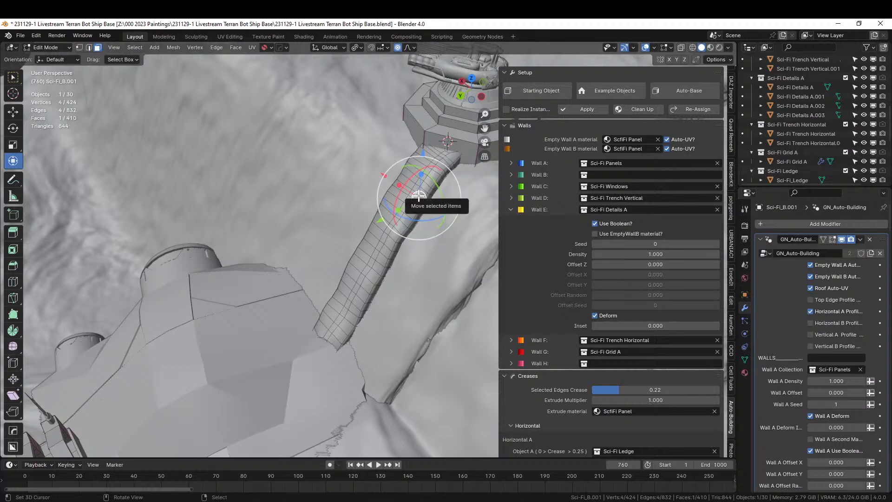
key("ctrl+l")
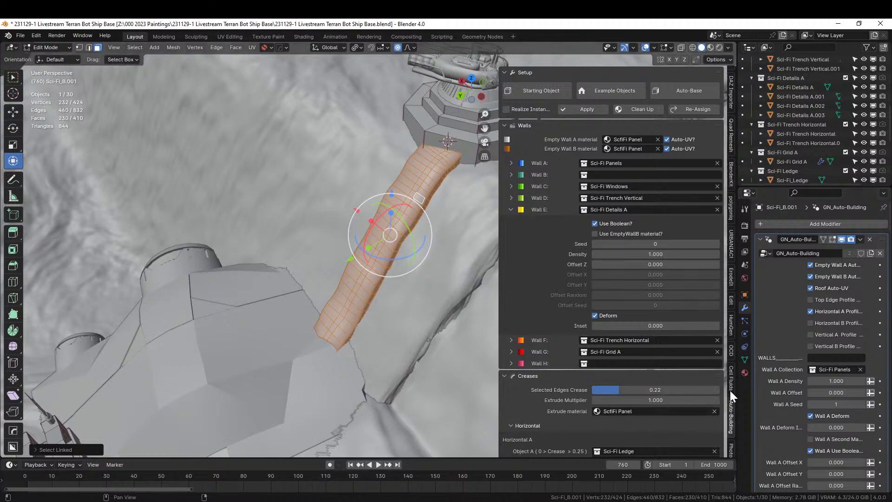
left_click(744, 373)
scroll(790, 252, "up", 8)
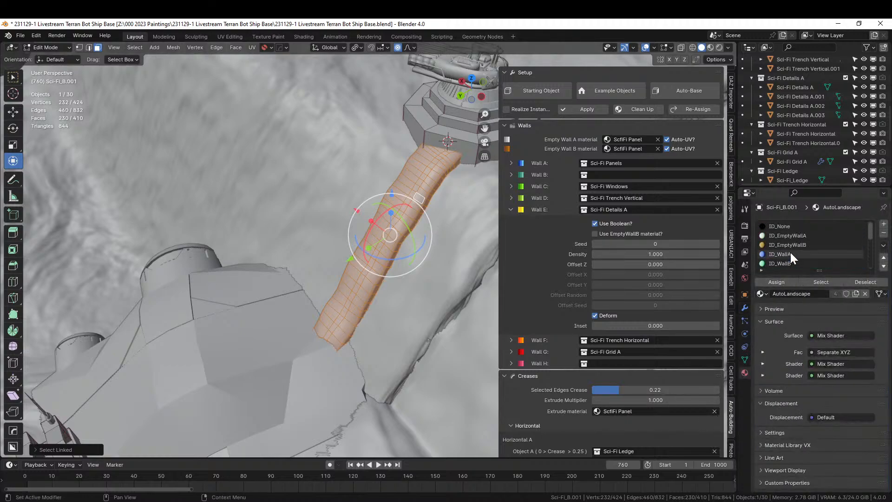
left_click(792, 236)
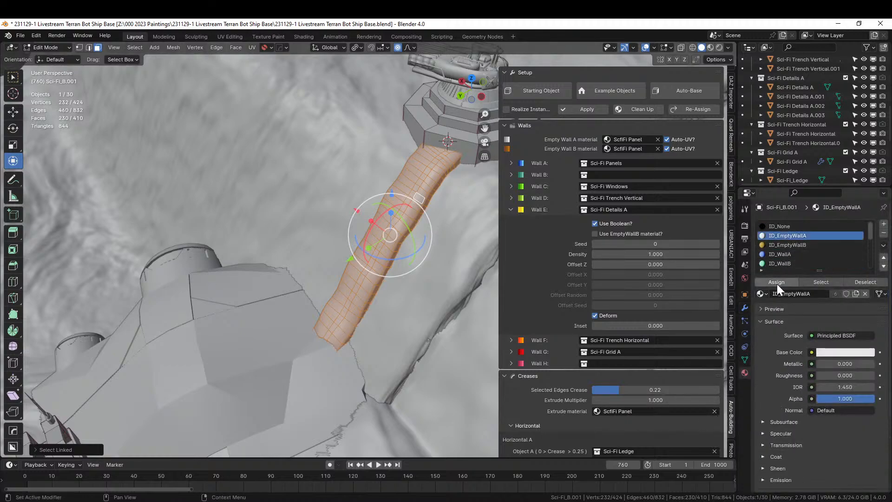
- Select the loop of side faces around the strip and assign it the ID_WallG material
middle_click_drag(394, 249, 255, 256)
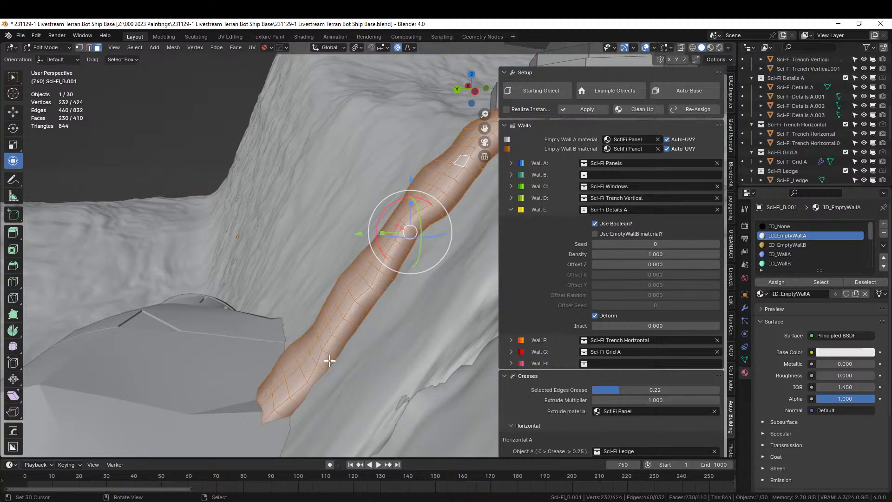
left_click(337, 342)
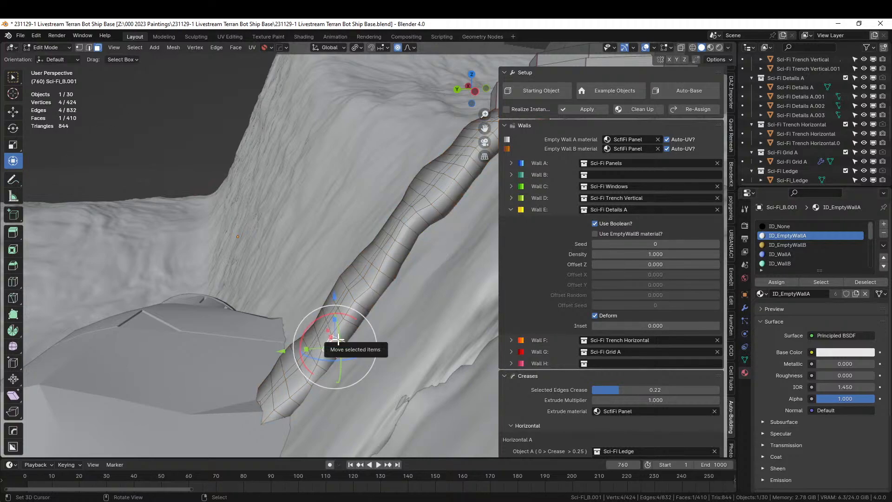
left_click(339, 338, "alt")
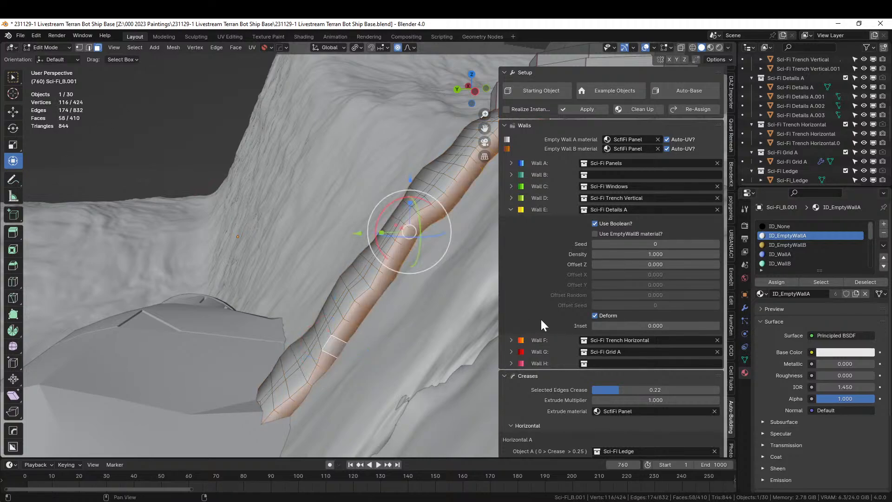
middle_click_drag(346, 307, 484, 302)
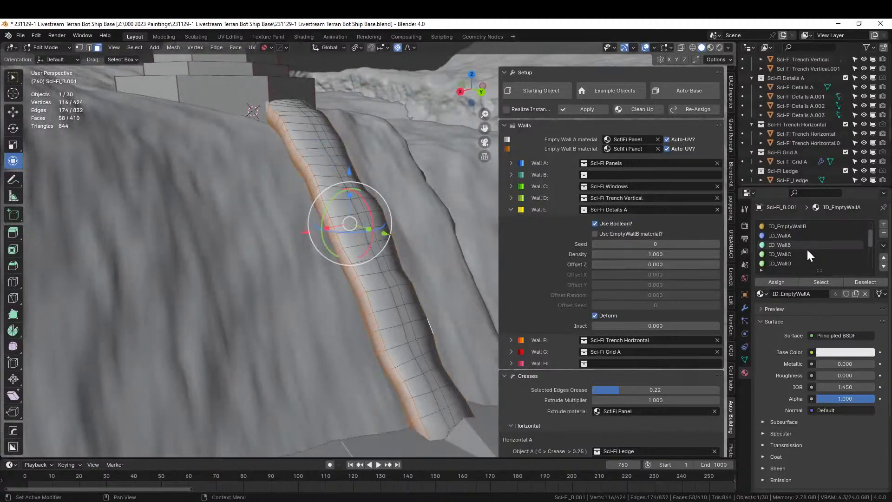
scroll(805, 250, "down", 5)
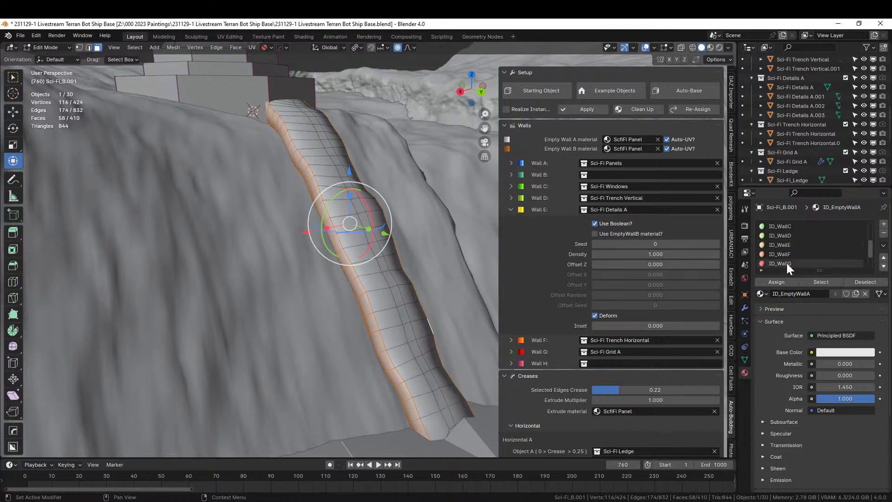
left_click(787, 264)
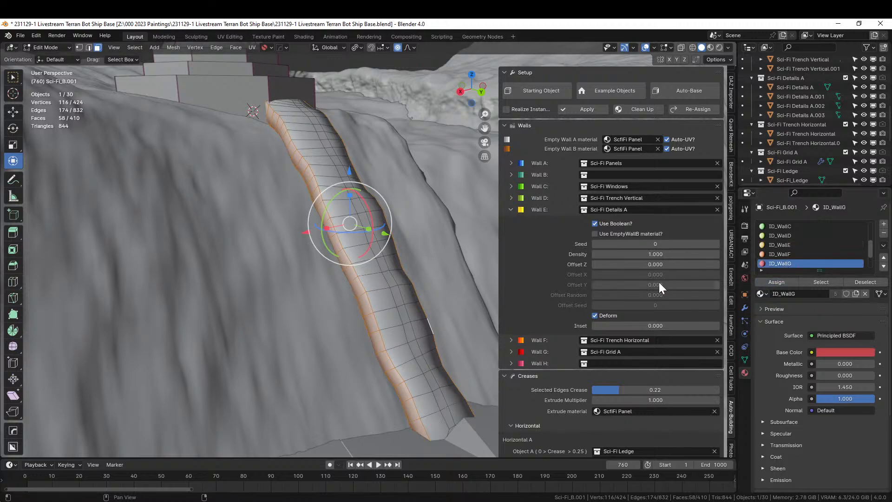
- Select the three lengthwise rows of faces on top of the strip and assign them the ID_WallA material
middle_click_drag(422, 315, 190, 396)
left_click(285, 400)
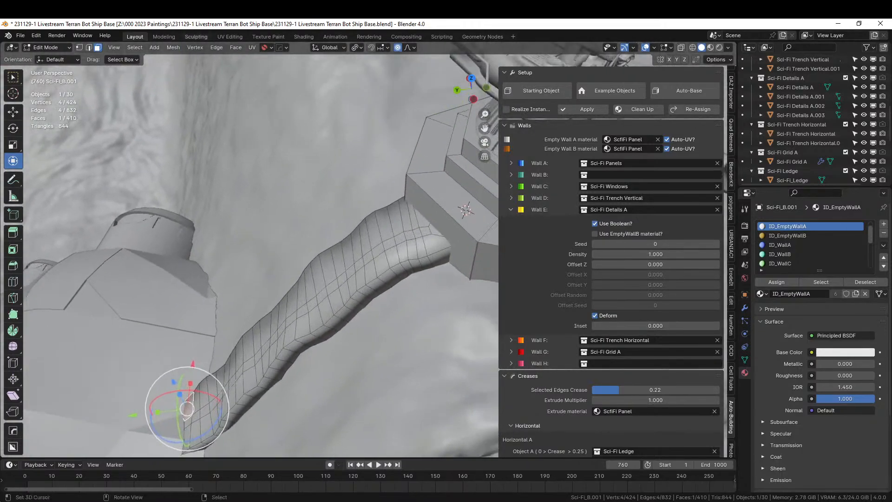
left_click(420, 214, "ctrl")
right_click(435, 232, "shift")
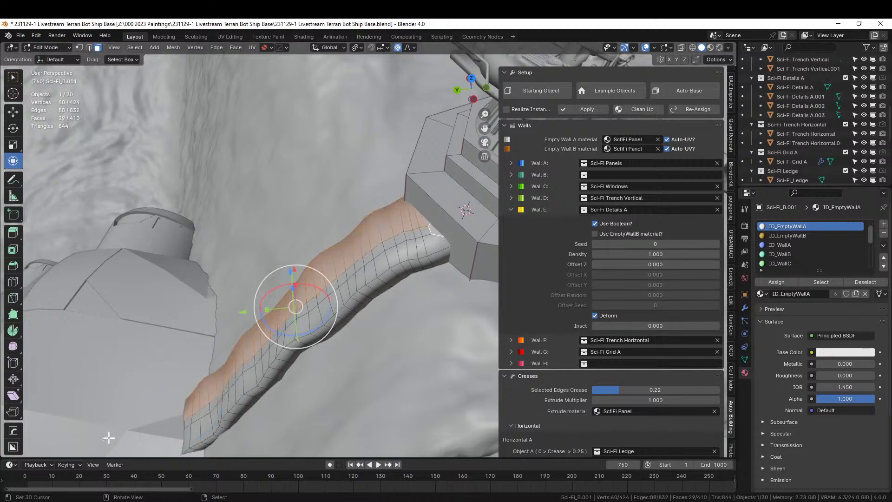
left_click(183, 423, "ctrl")
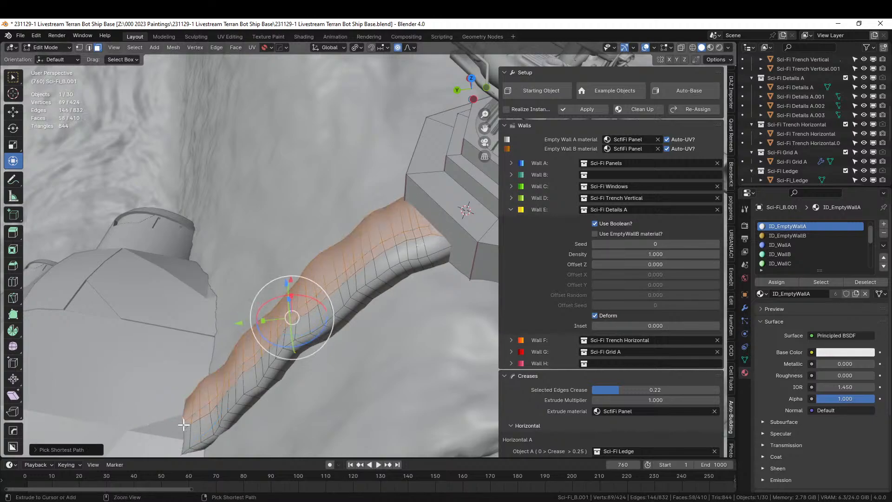
right_click(183, 439, "ctrl")
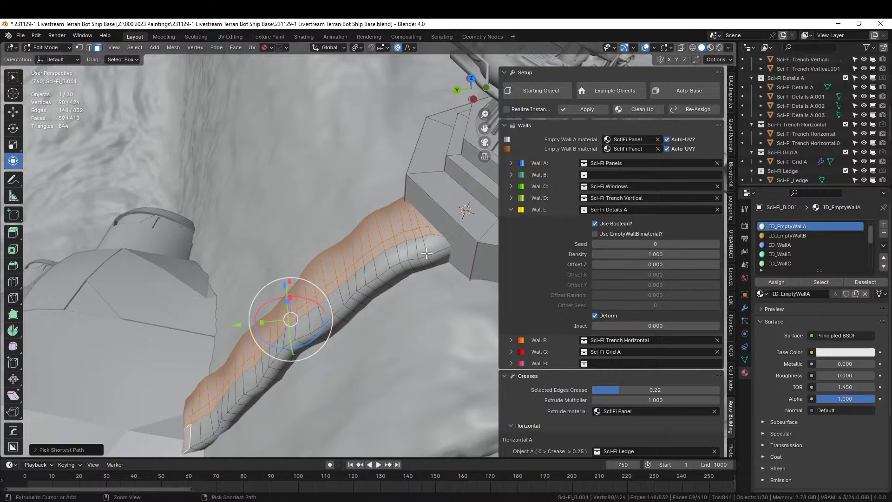
right_click(445, 242, "ctrl")
middle_click_drag(445, 241, 406, 173)
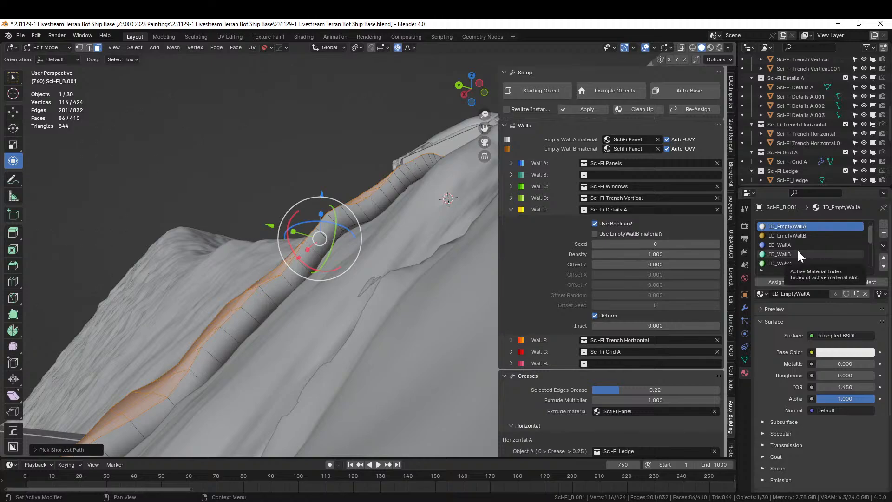
left_click(785, 244)
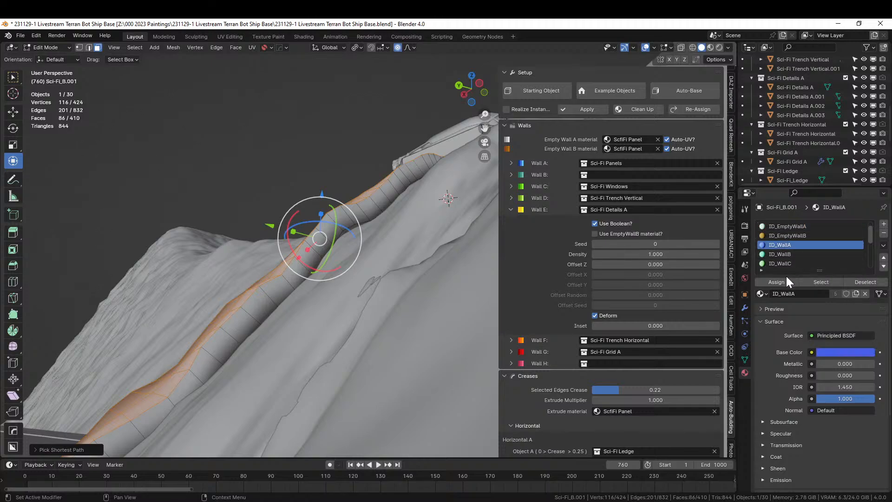
- Save the file, leave mesh editing to generate the strip's Auto-Building details, and deselect everything
scroll(432, 247, "down", 3)
middle_click_drag(366, 249, 466, 314)
key("ctrl+s")
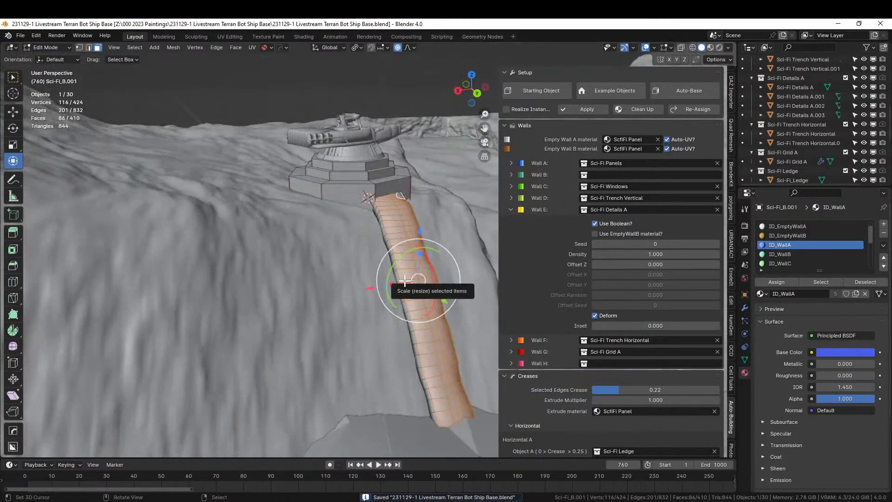
key("Tab")
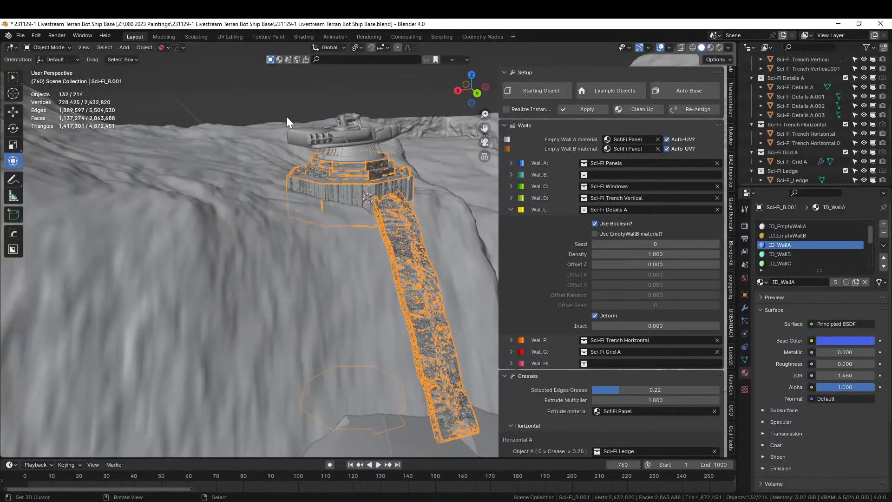
right_click(263, 82)
- Examine the detailed strip, turret building and ship hull against the surrounding terrain from several viewpoints
middle_click_drag(340, 245, 194, 231)
scroll(304, 233, "up", 7)
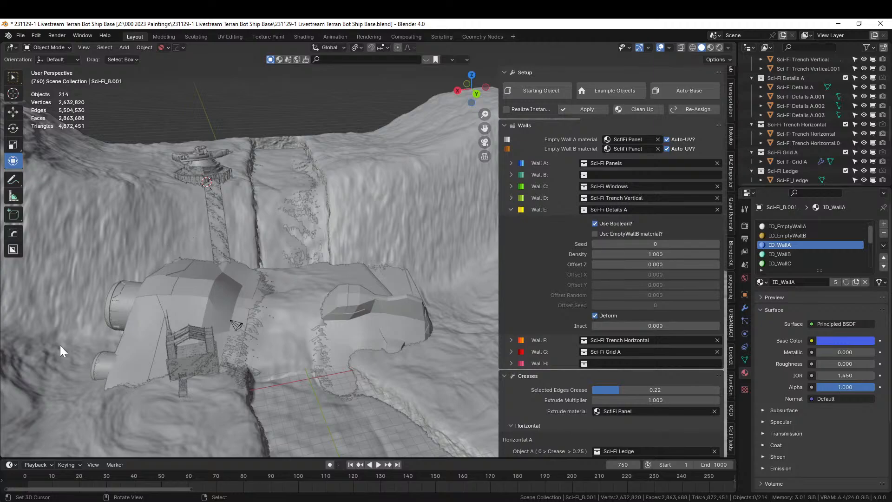
middle_click_drag(60, 346, 202, 283)
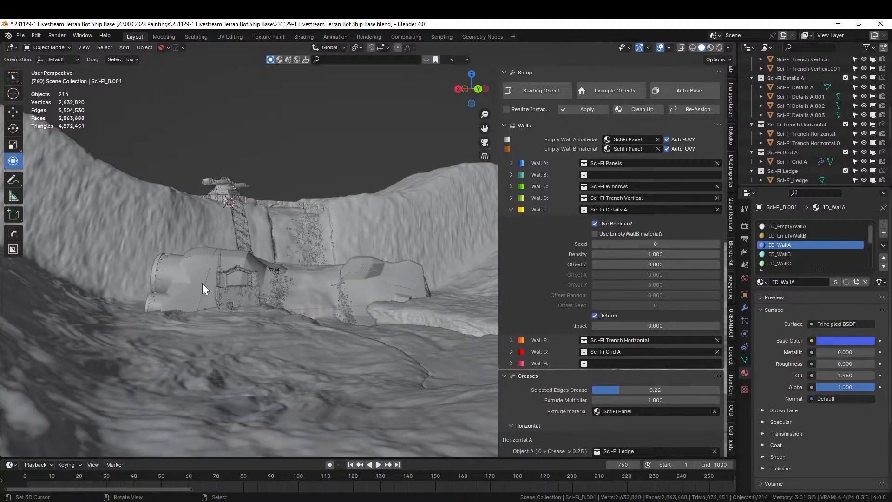
scroll(363, 277, "down", 3)
middle_click_drag(254, 217, 277, 300)
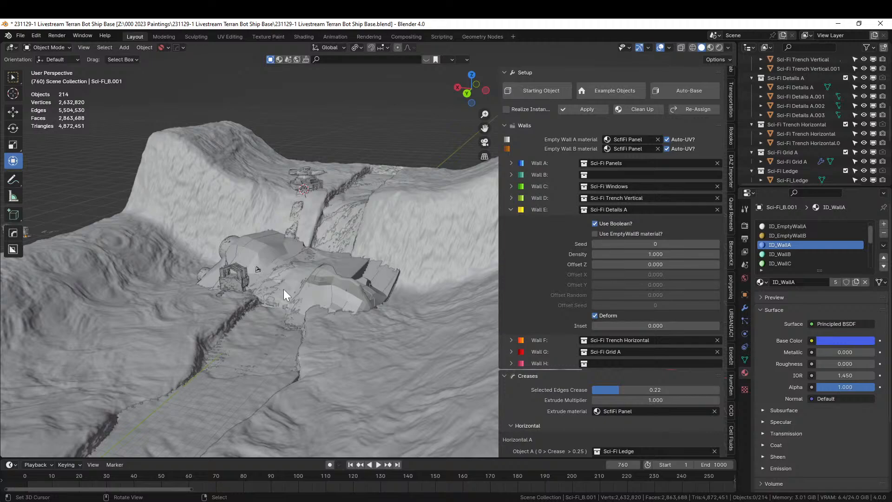
scroll(238, 304, "up", 5)
middle_click_drag(222, 317, 235, 320)
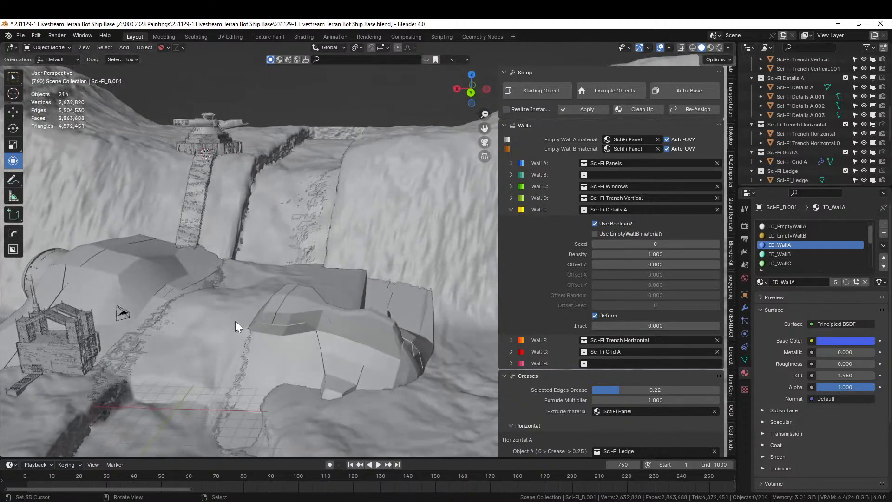
- Save the file and select the large starship hull lying in the terrain
key("ctrl+s")
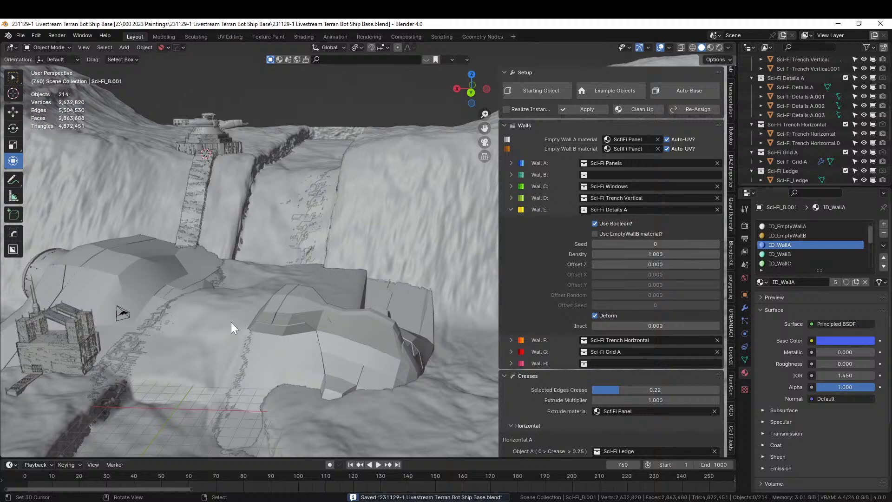
middle_click_drag(138, 309, 268, 280)
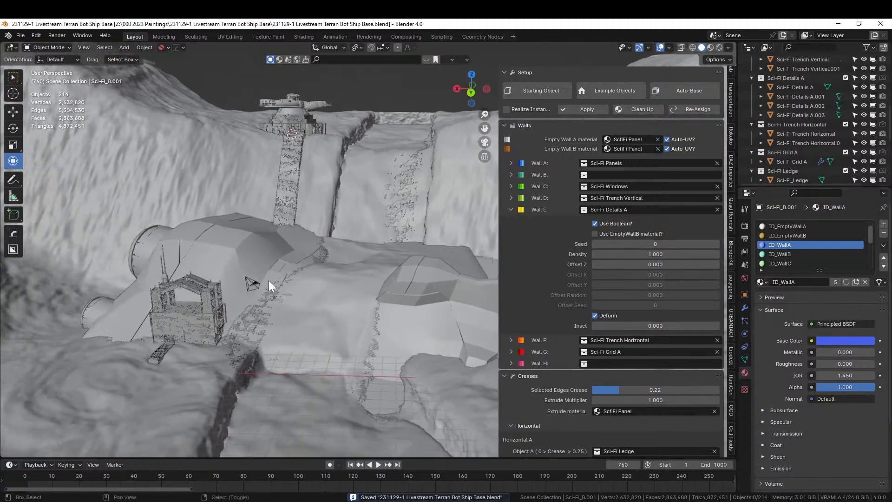
left_click(221, 244)
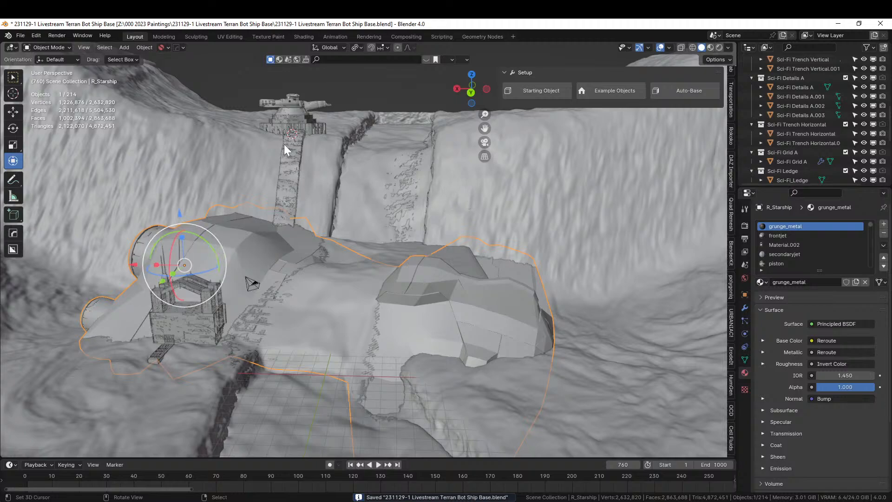
- Open the Shading workspace, isolate the selected starship and preview its hull with rendered shading
left_click(303, 37)
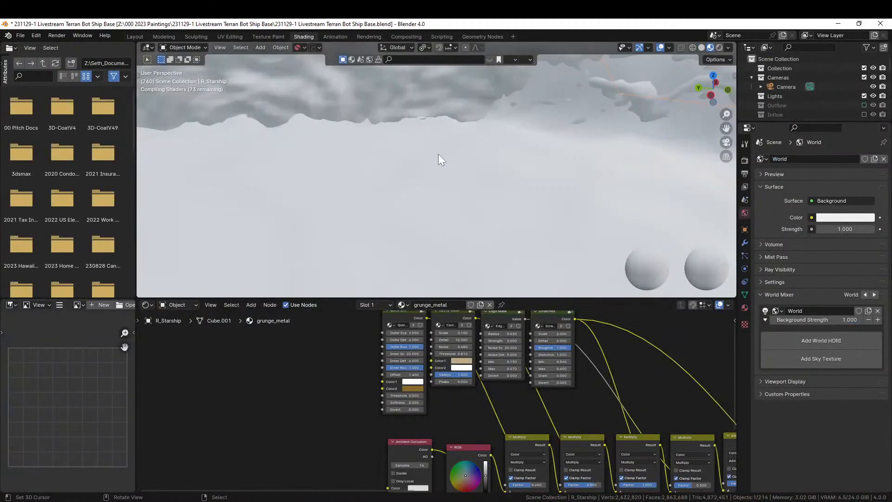
key("KP_Divide")
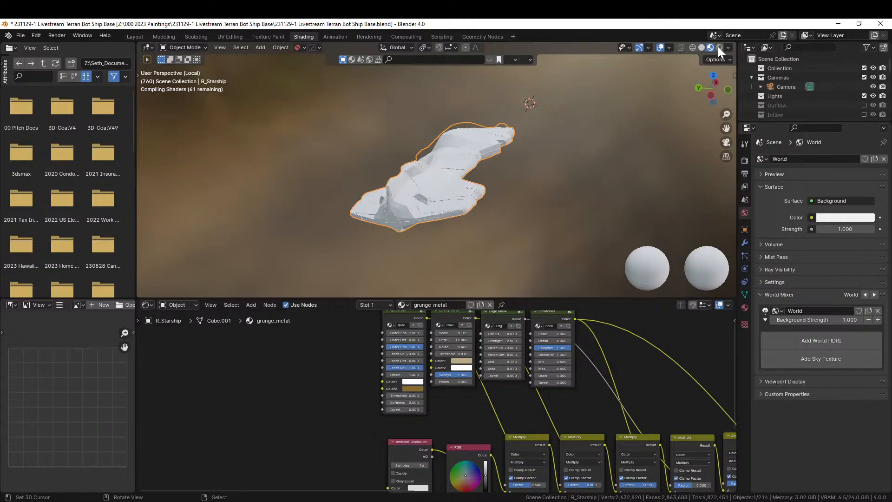
left_click(718, 47)
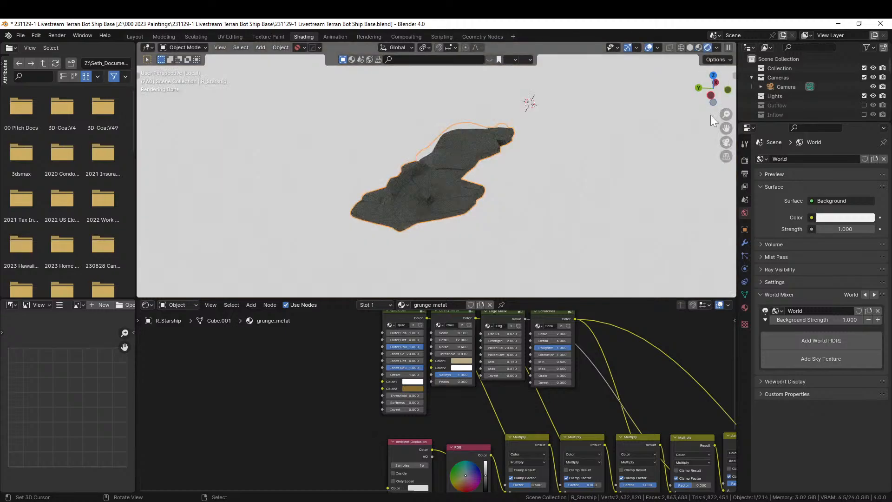
scroll(537, 219, "up", 11)
middle_click_drag(536, 219, 558, 217)
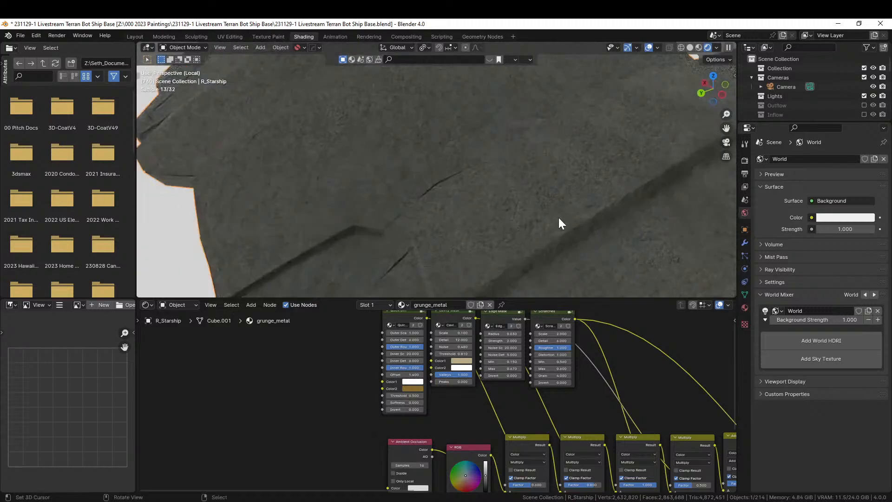
scroll(551, 217, "down", 3)
- Move the Ambient Occlusion node of the grunge_metal material clear of the RGB node
middle_click_drag(392, 427, 199, 347)
scroll(264, 377, "up", 3)
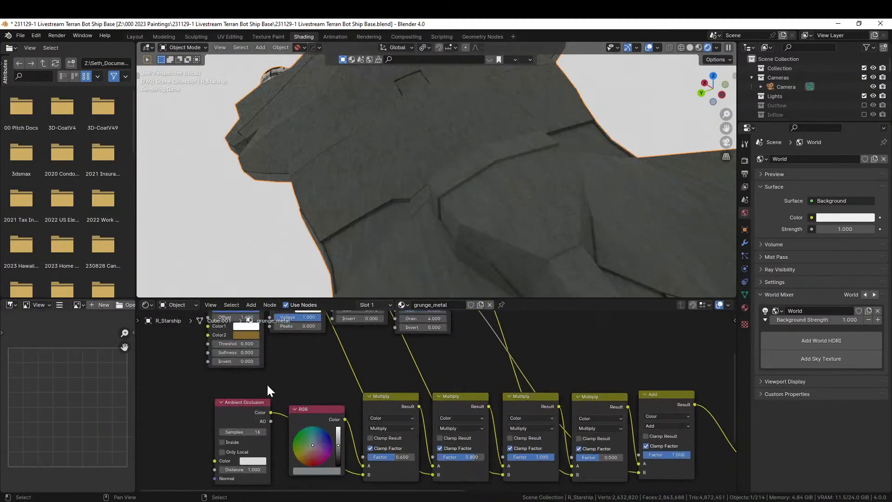
middle_click_drag(280, 383, 397, 352)
scroll(372, 428, "up", 1)
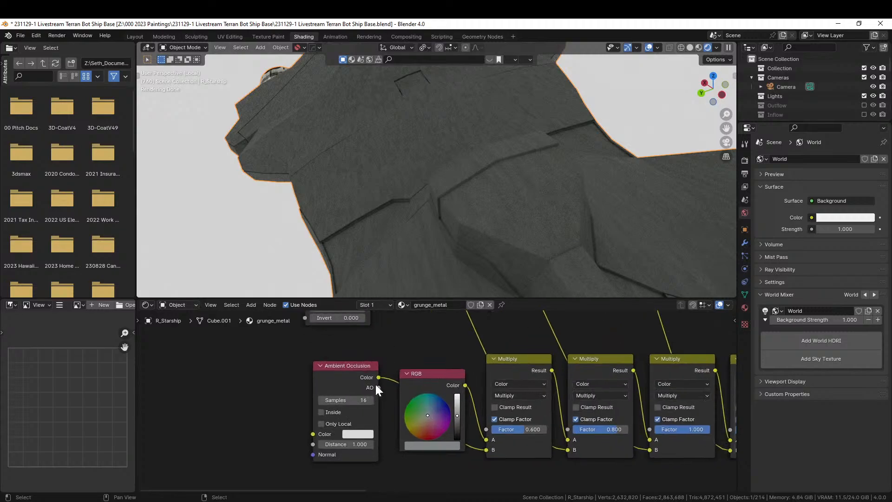
left_click_drag(351, 367, 249, 441)
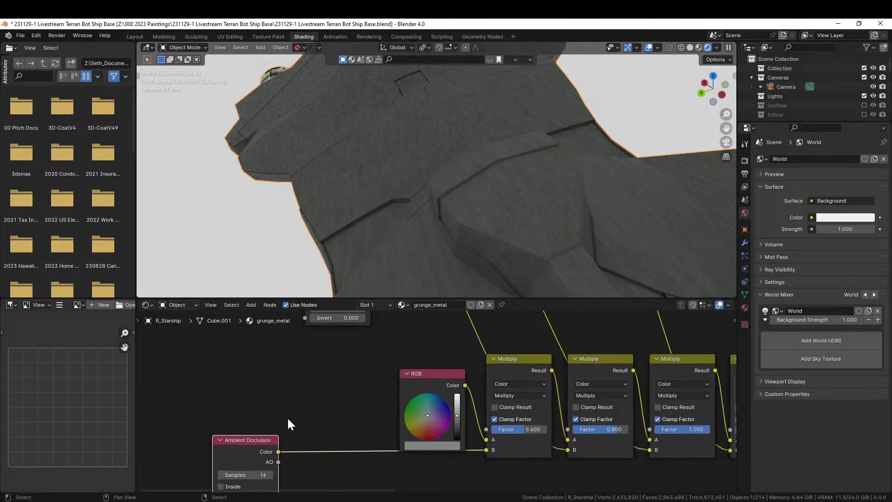
middle_click_drag(274, 458, 310, 398)
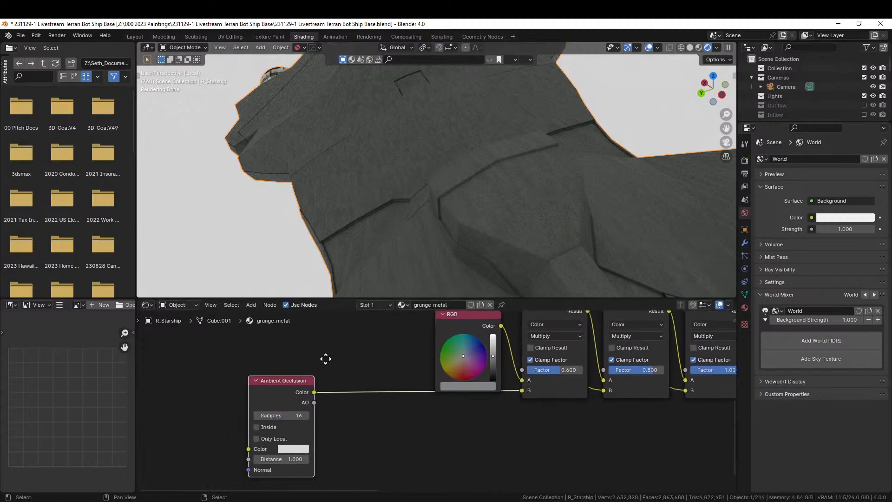
- Try the Ambient Occlusion node's Only Local option on and off, and a distance of 5
left_click(257, 439)
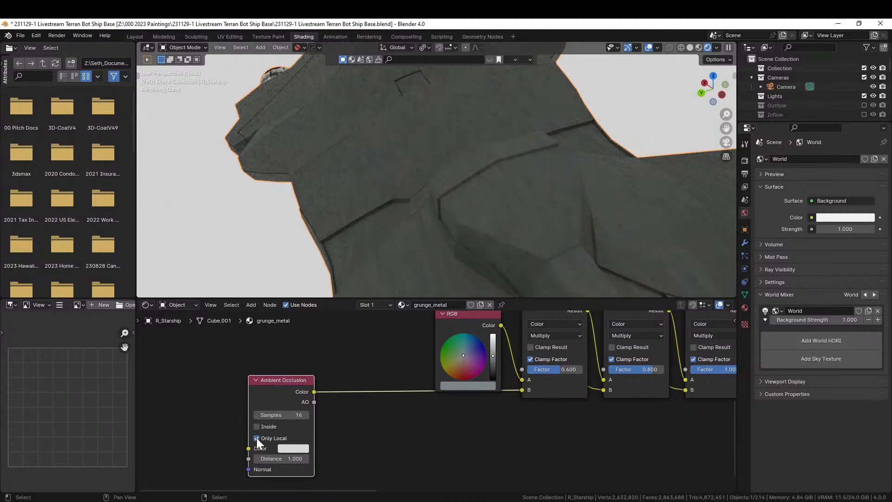
left_click(257, 439)
left_click(295, 458)
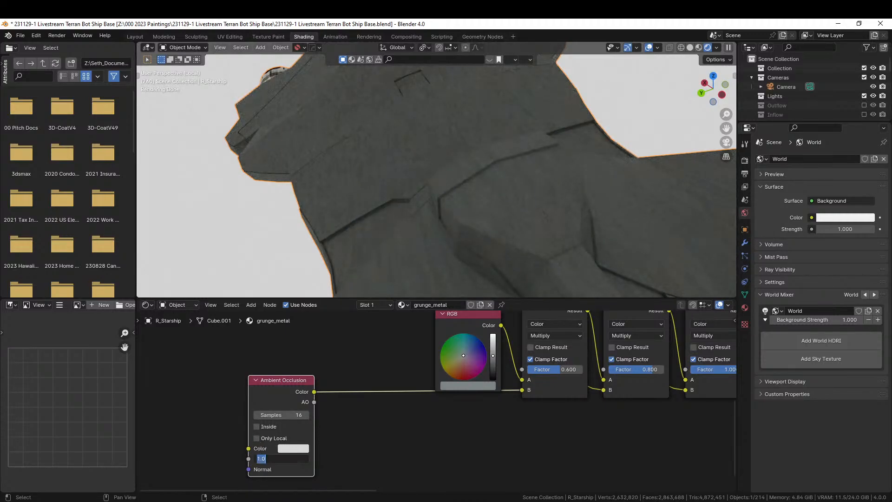
type("5")
key("Return")
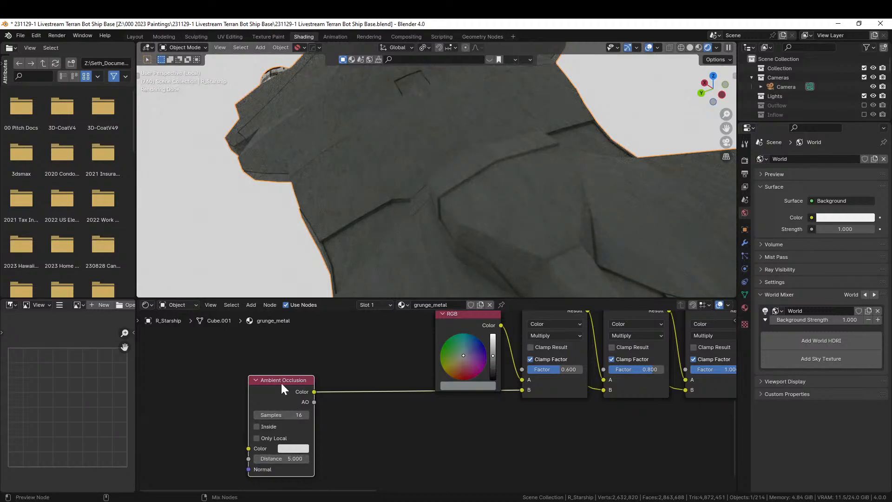
- Preview the Ambient Occlusion node's output on the ship and spread the RGB and Ambient Occlusion nodes apart
left_click(282, 386, "ctrl+shift")
middle_click_drag(427, 417, 303, 464)
left_click_drag(345, 363, 298, 340)
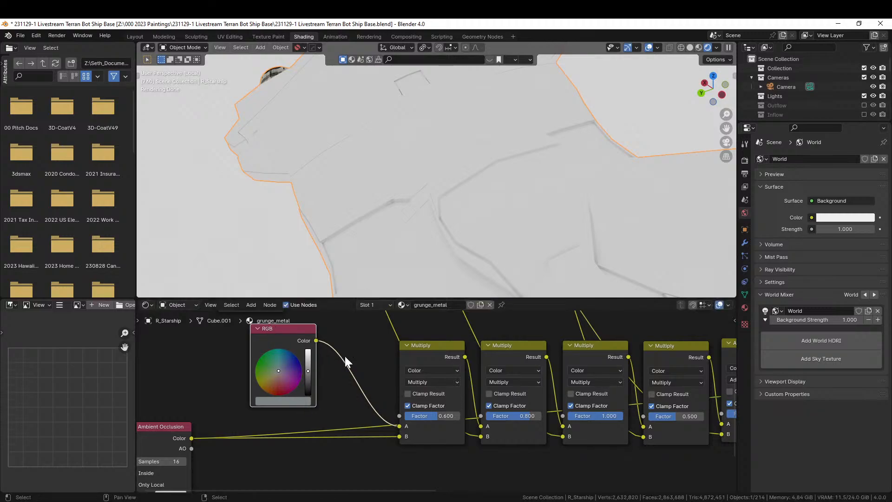
left_click_drag(167, 428, 222, 430)
middle_click_drag(258, 368, 273, 428)
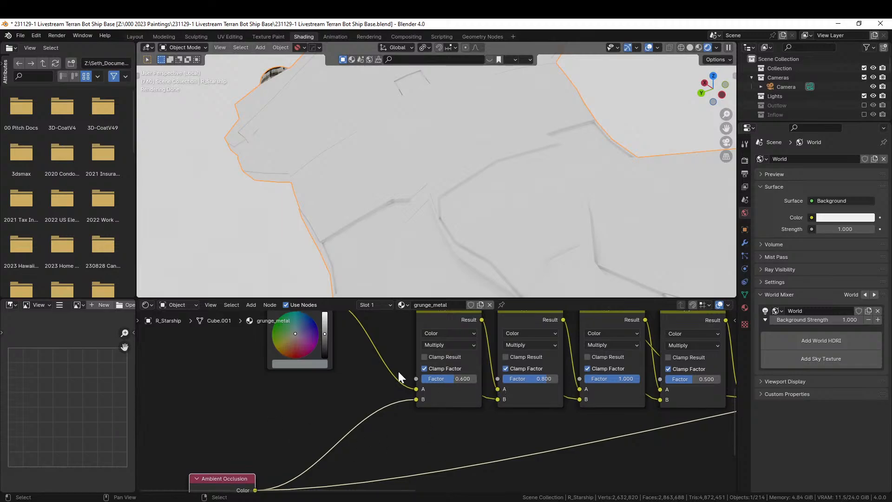
- Try Ambient Occlusion distances of 10 and 25 and check the shading along the hull
middle_click_drag(341, 410, 348, 354)
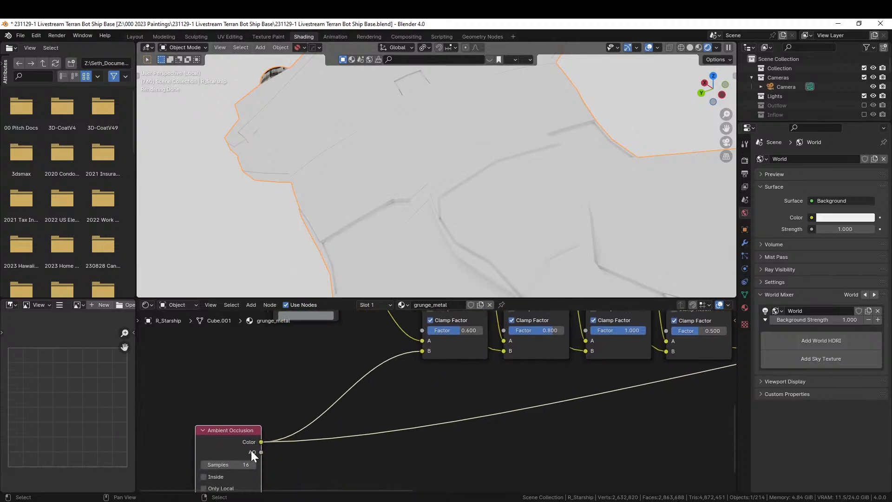
middle_click_drag(251, 450, 265, 408)
double_click(261, 465)
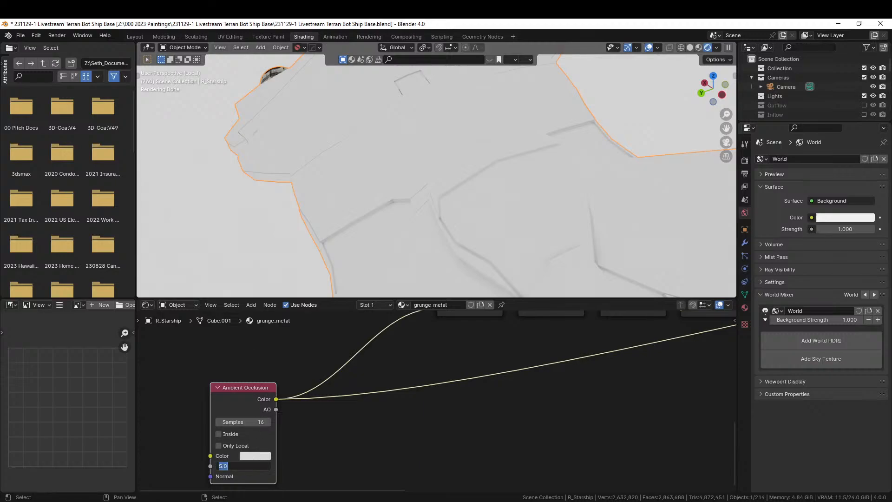
type("10")
key("Return")
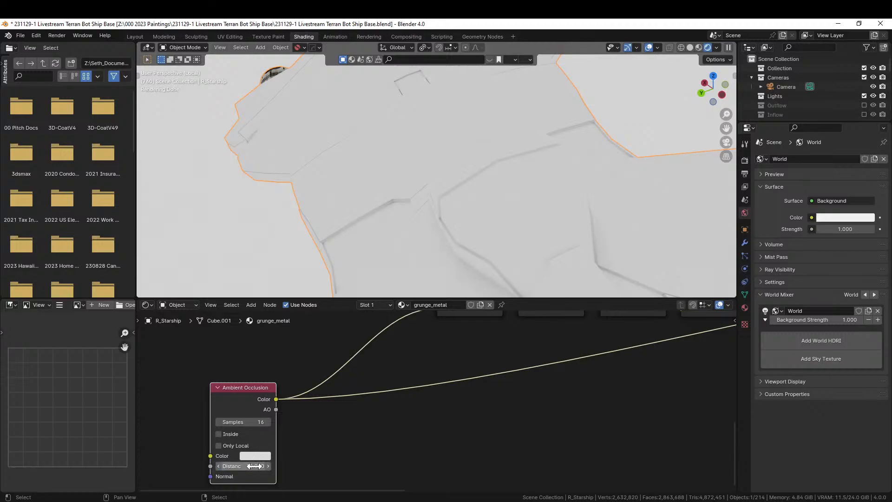
double_click(255, 466)
type("25")
key("Return")
middle_click_drag(309, 288, 391, 242)
- Set the Ambient Occlusion distance to 50 and inspect the occlusion over the whole ship
double_click(251, 466)
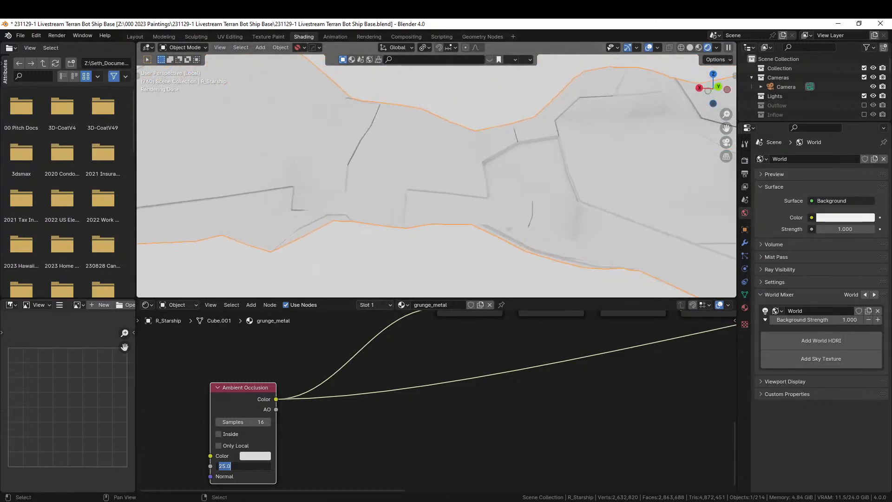
type("50")
key("Return")
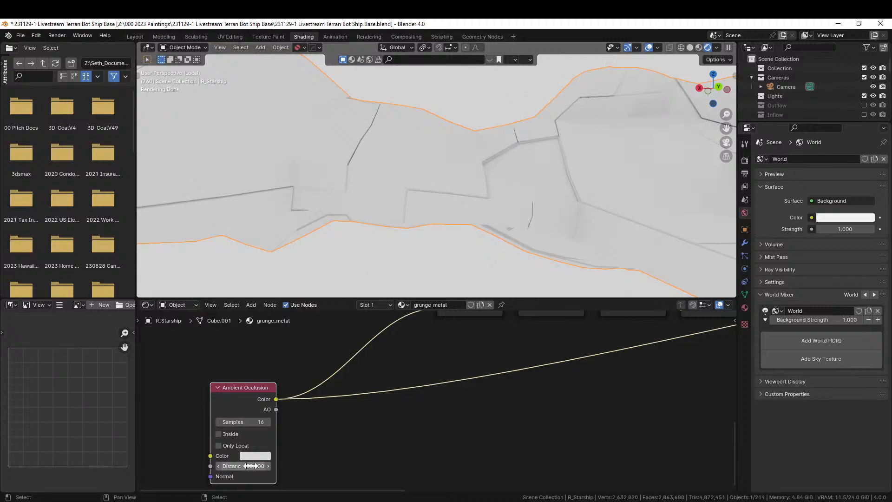
scroll(353, 385, "down", 2)
middle_click_drag(417, 361, 338, 422)
scroll(373, 242, "down", 3)
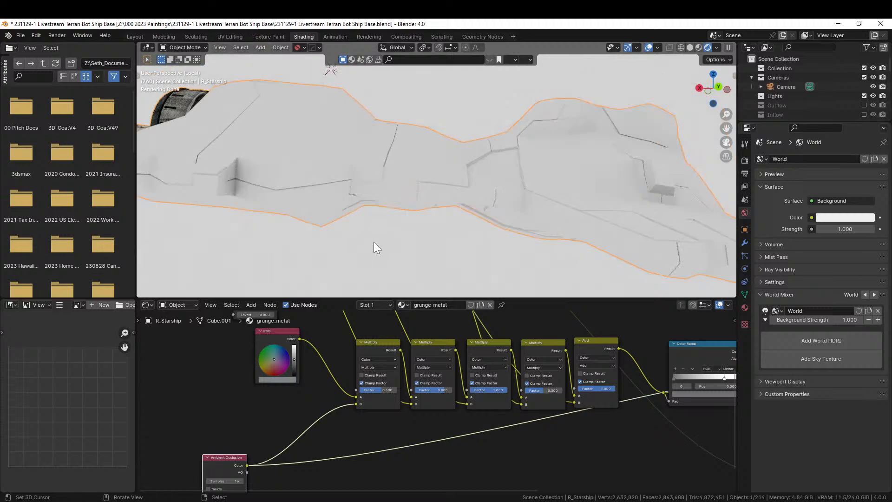
middle_click_drag(374, 241, 421, 300)
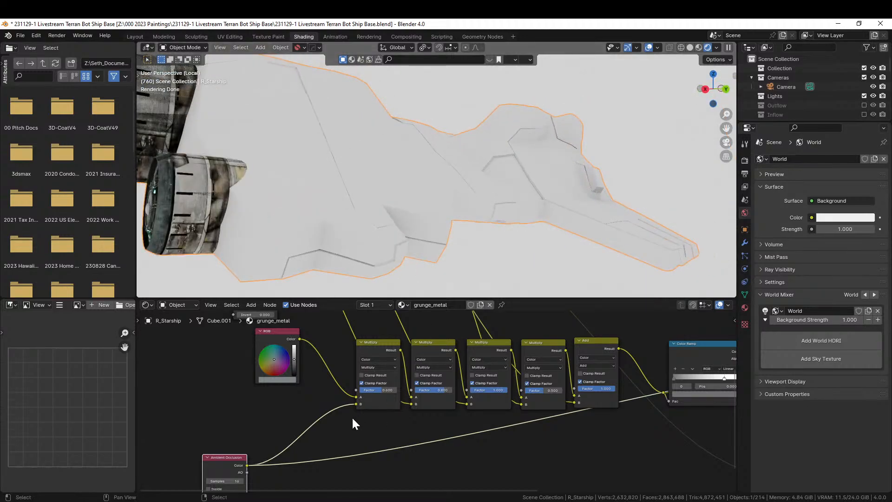
key("shift+a")
left_click(328, 380)
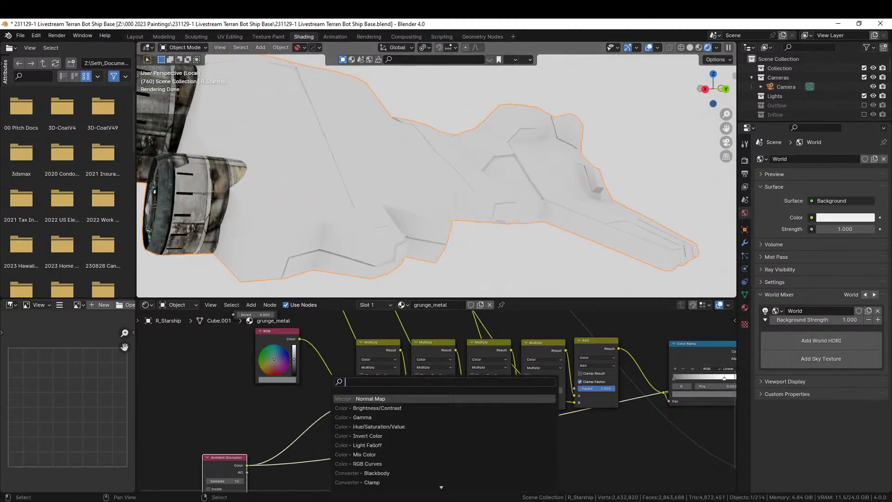
type("ramp")
key("Return")
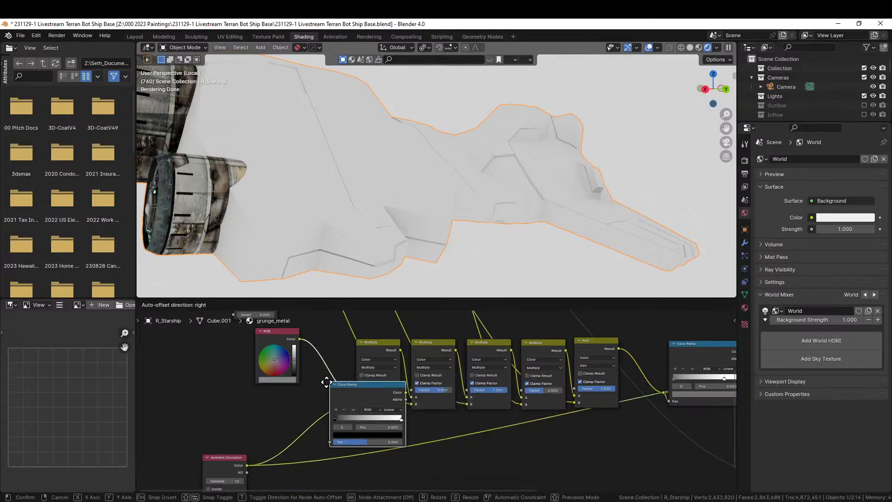
left_click(324, 388)
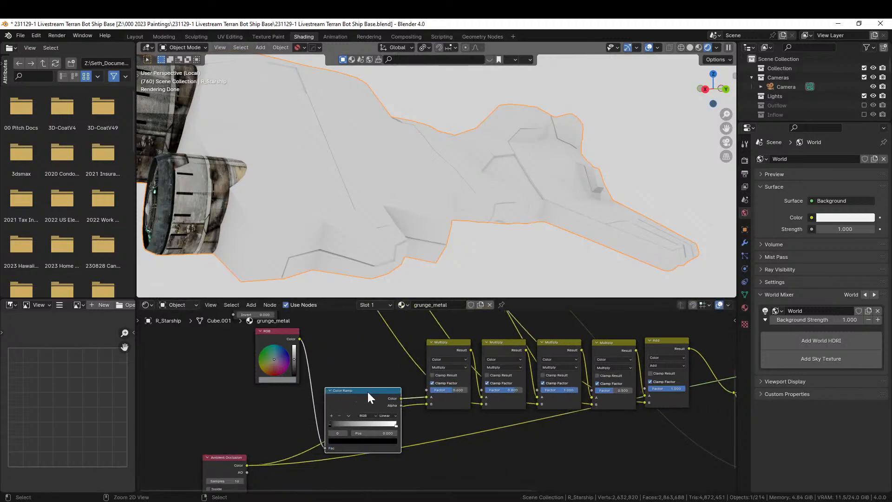
key("g")
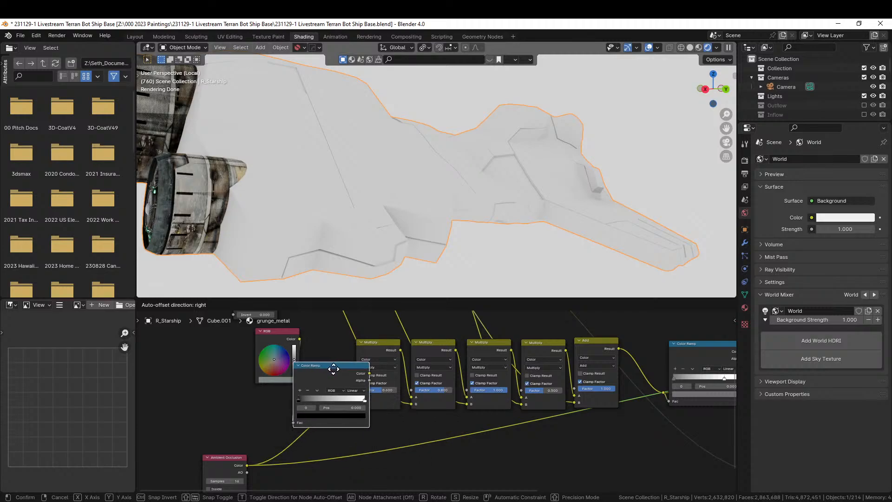
left_click(338, 371)
key("ctrl+z")
key("ctrl+z")
key("ctrl+z")
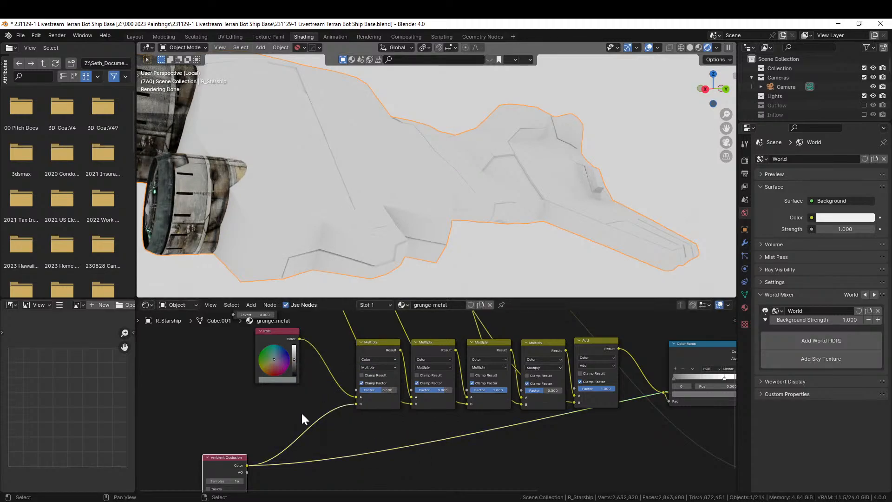
- Insert a Color Ramp between the Ambient Occlusion node and the first Multiply node, and move its black stop toward white
key("shift+a")
left_click(276, 383)
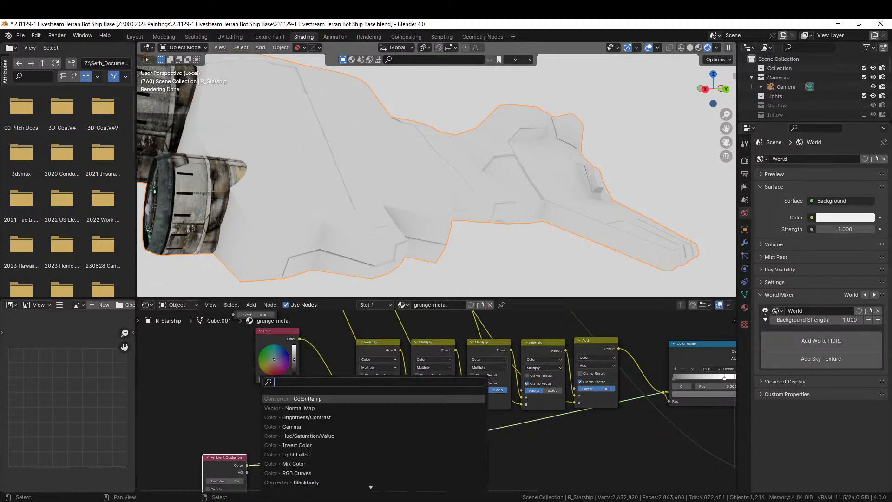
type("ramp")
key("Return")
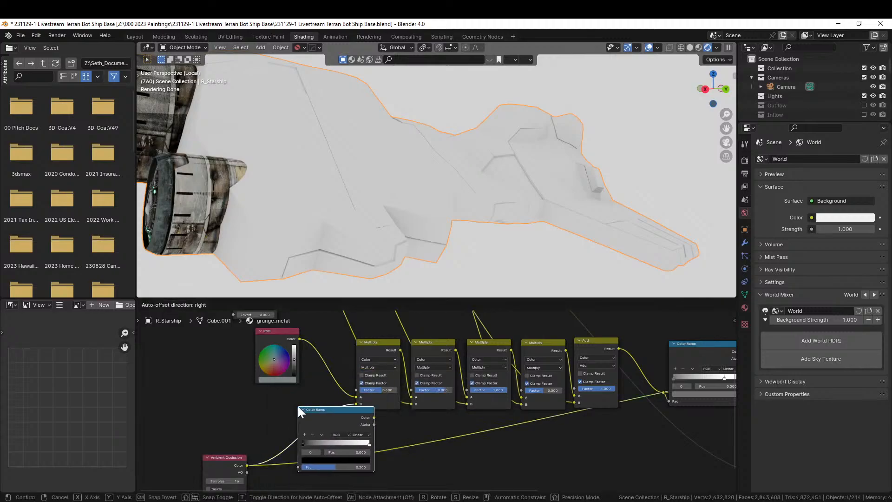
left_click(336, 405)
left_click_drag(292, 440, 325, 439)
- Preview the Principled BSDF node's full shading again and move the Material Output node clear of it
scroll(422, 409, "down", 2)
middle_click_drag(414, 413, 200, 453)
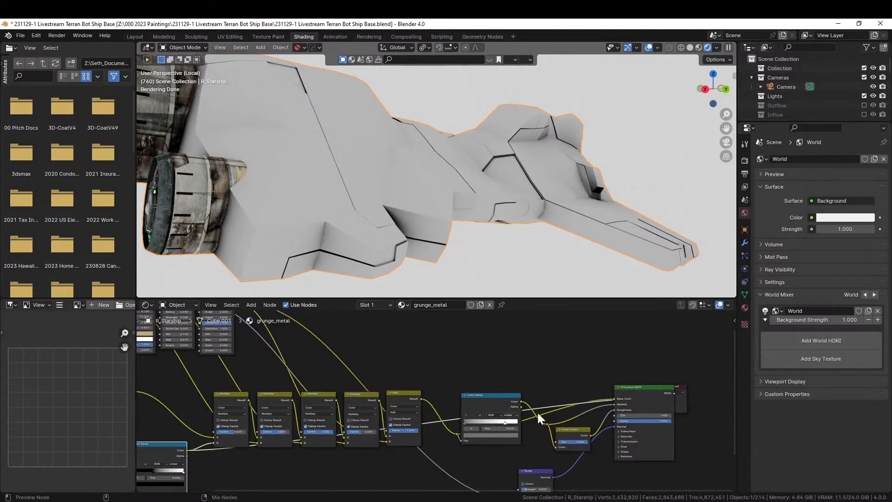
left_click(648, 386, "ctrl+shift")
left_click_drag(682, 386, 710, 384)
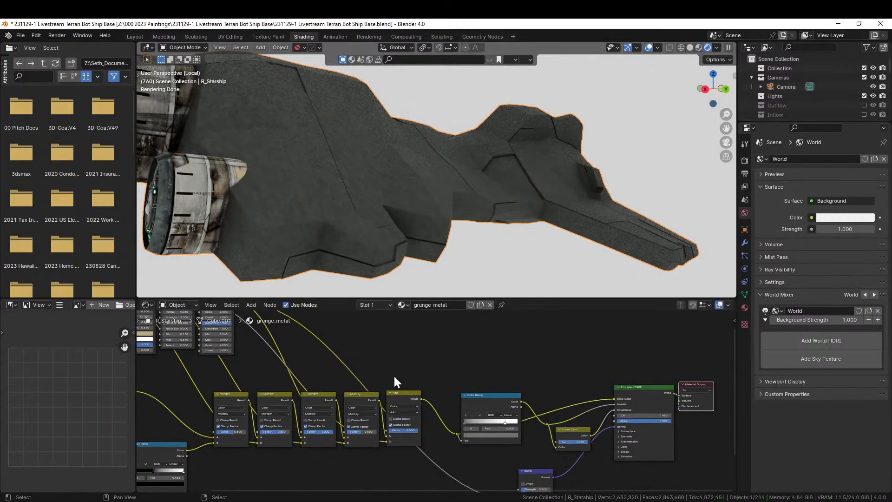
- Set the Edge Mask node's radius to 25
scroll(363, 405, "up", 5)
middle_click_drag(302, 396, 456, 472)
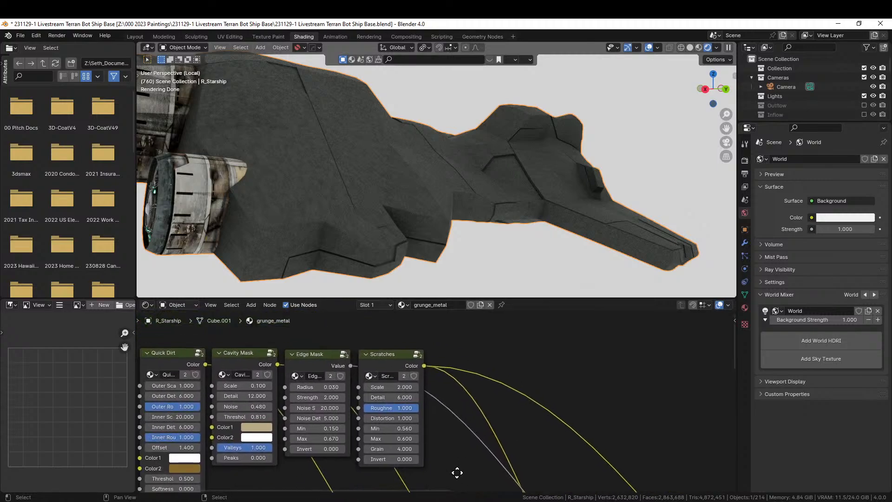
scroll(360, 427, "up", 2)
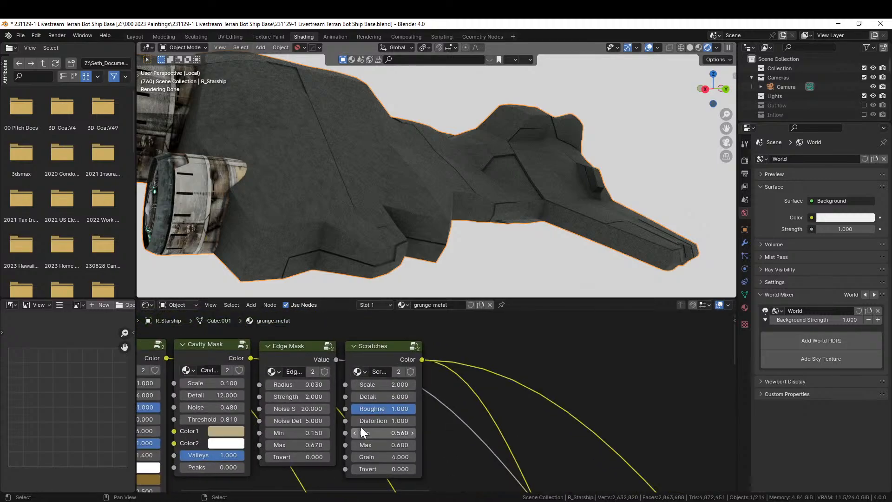
left_click(274, 382)
type("25")
key("Return")
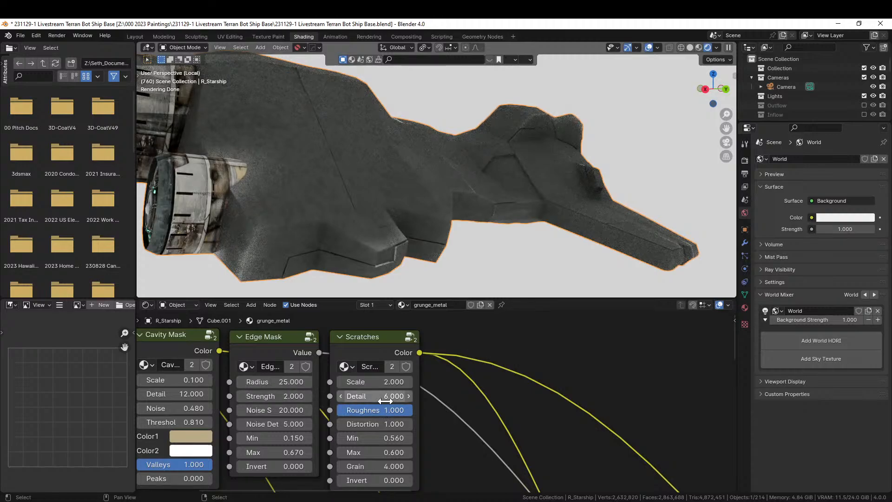
- Set the Scratches node's scale to 0.1 and the Cavity Mask node's scale to 0.001, checking the hull up close
left_click(372, 381)
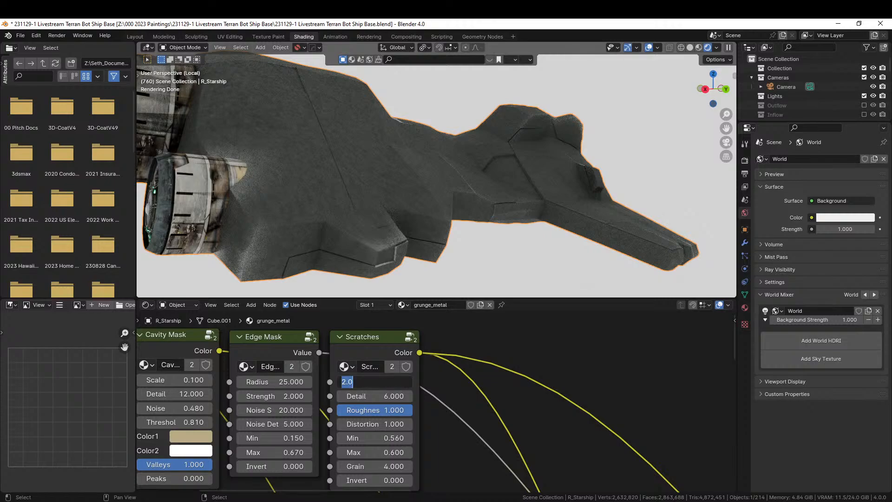
key("Return")
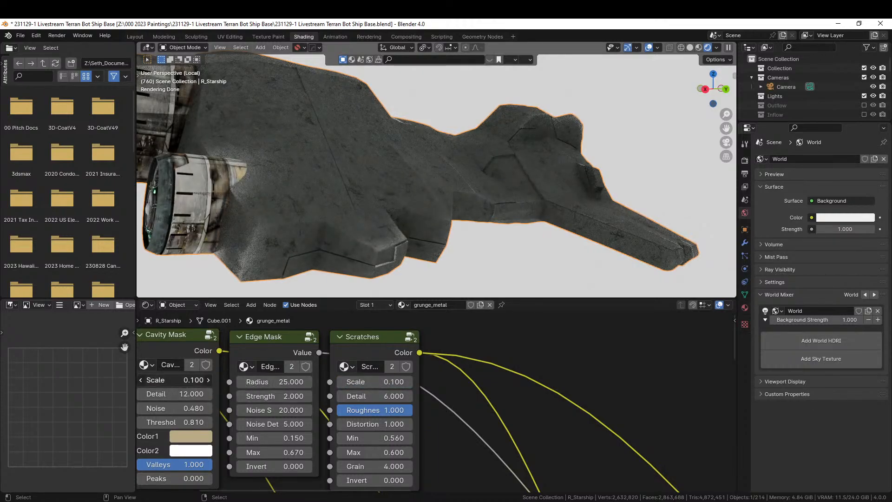
left_click(184, 381)
type(".01")
key("Return")
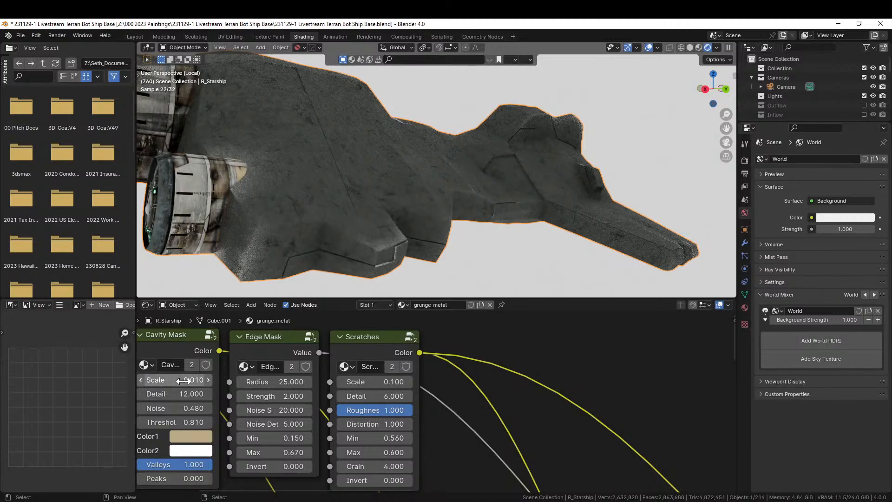
left_click(188, 377)
type(".00")
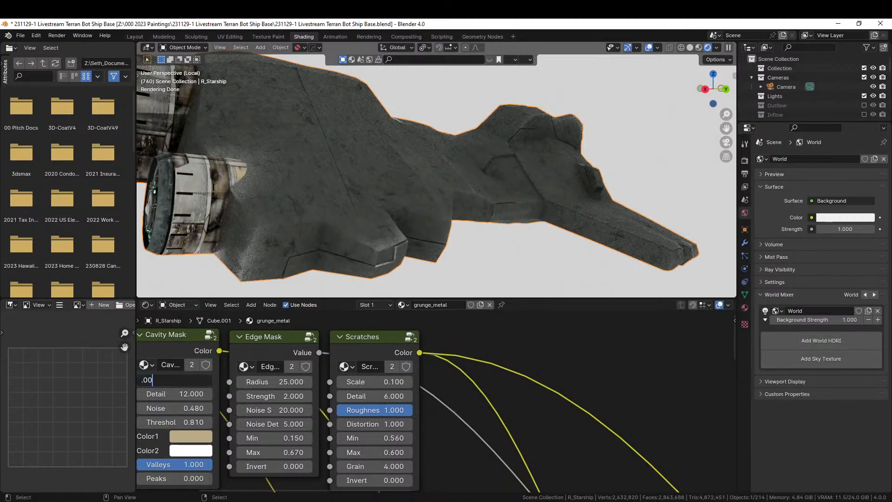
type("1")
key("Return")
middle_click_drag(311, 234, 302, 213)
scroll(339, 197, "up", 2)
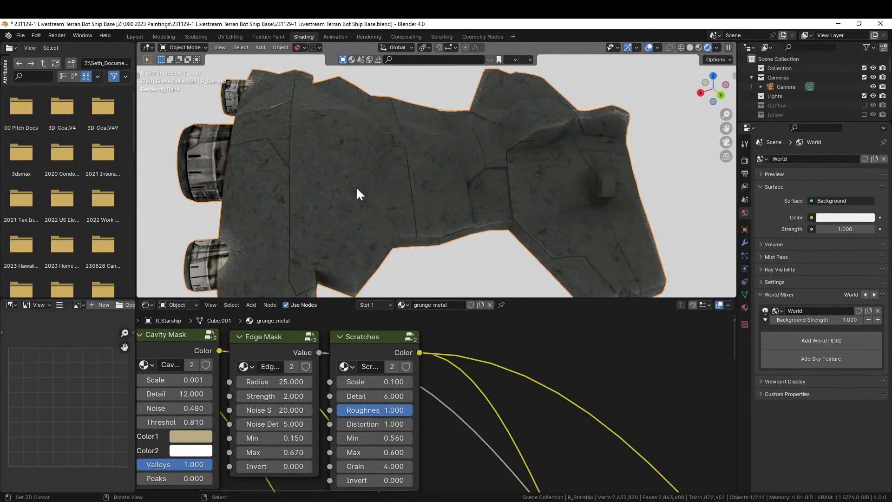
middle_click_drag(357, 193, 330, 167)
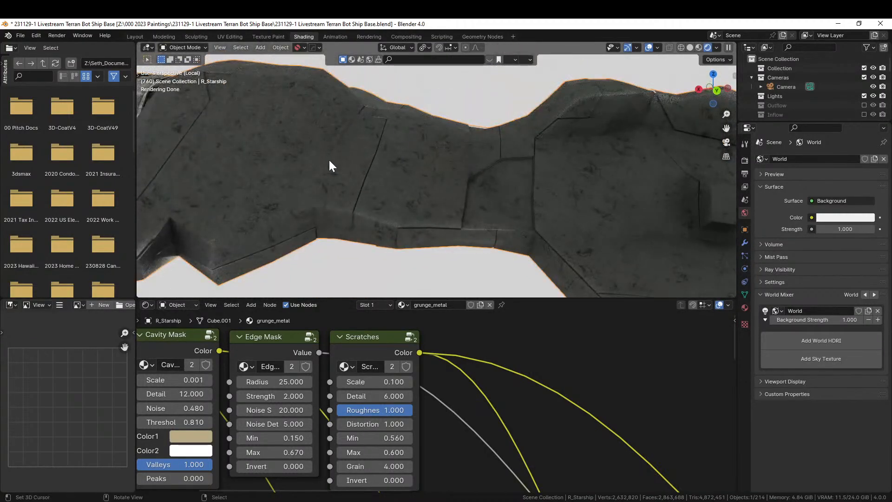
- Raise the Edge Mask node's strength to 20.4 and its noise scale to 20.7, and check the edge wear around the ship
left_click_drag(274, 396, 325, 396)
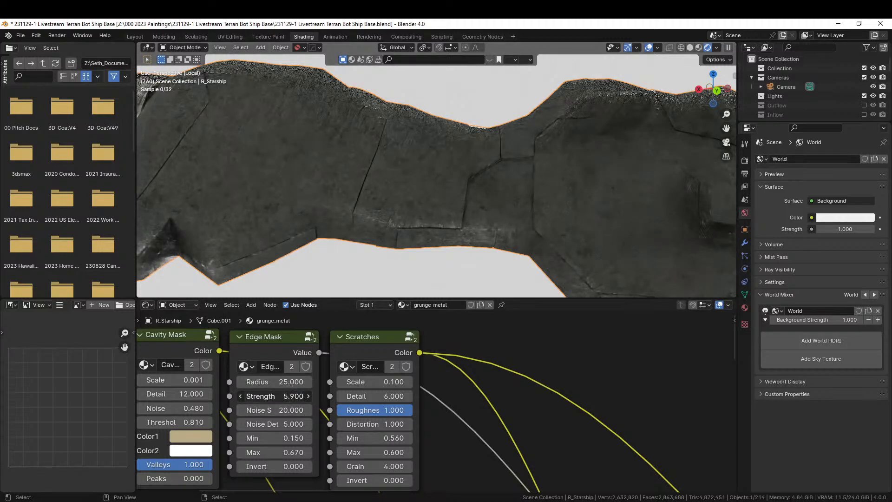
mouse_move(265, 396)
left_mouse_down()
mouse_move(295, 396)
mouse_move(265, 396)
mouse_move(277, 410)
mouse_move(265, 409)
left_mouse_up()
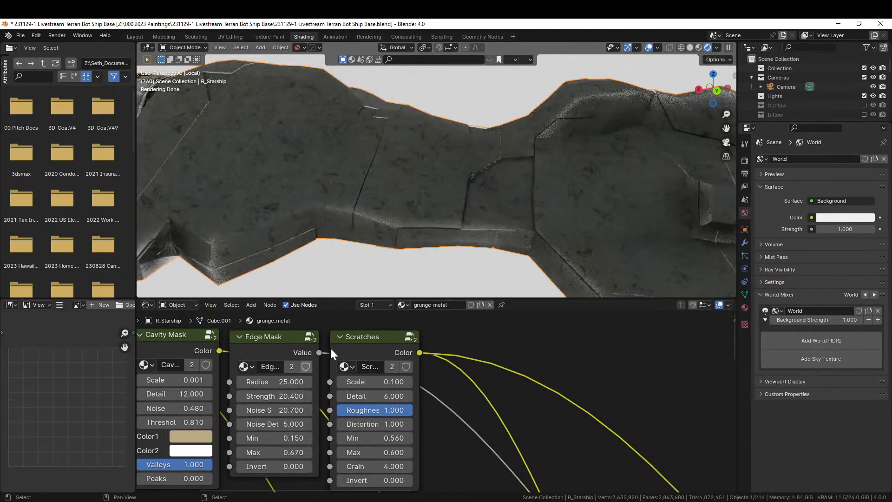
scroll(559, 121, "down", 6)
middle_click_drag(559, 121, 599, 126)
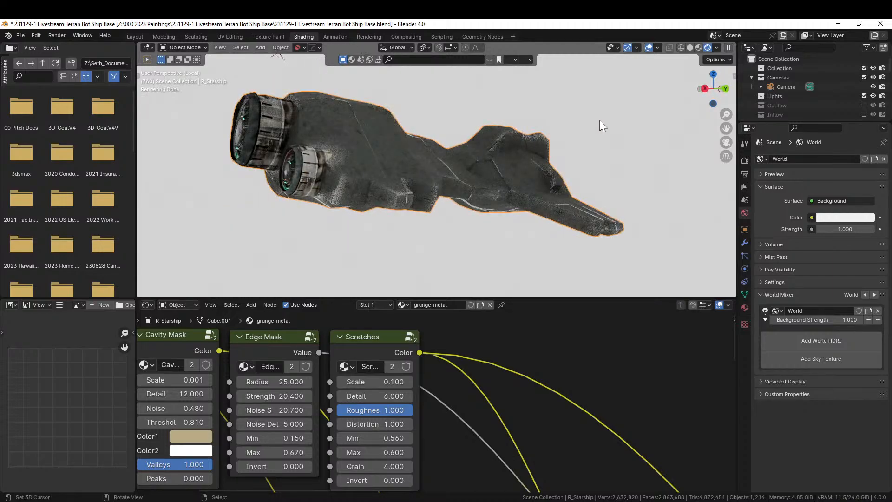
middle_click_drag(424, 227, 425, 227)
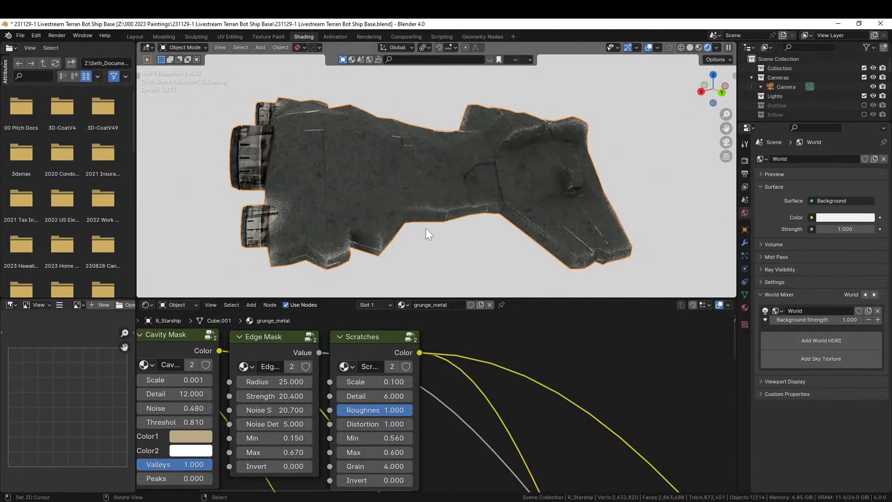
scroll(426, 227, "up", 4)
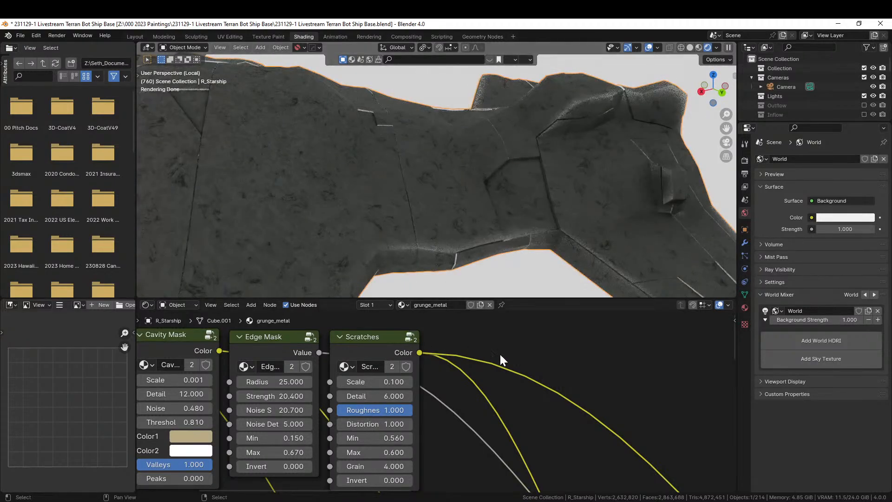
- Set the Scratches node's scale to 0.9 and frame the whole ship to judge the scratches
middle_click_drag(463, 401, 536, 387)
left_click_drag(444, 369, 479, 369)
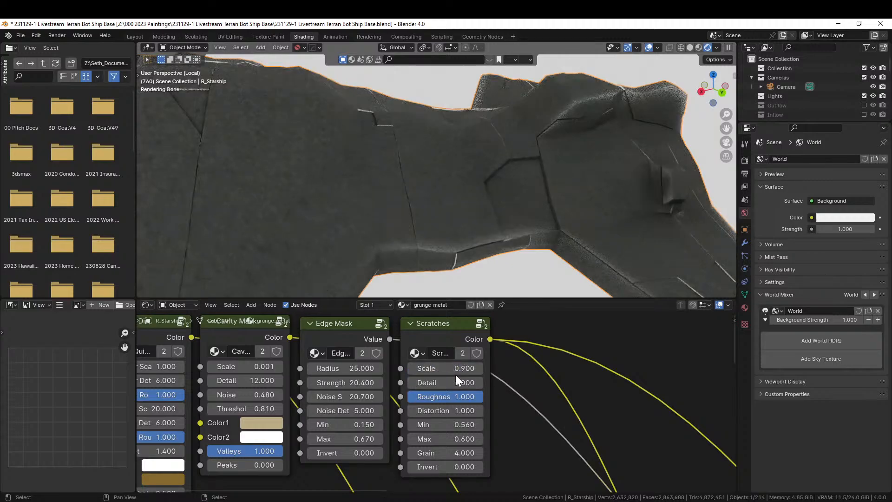
left_click(370, 198)
key("KP_Decimal")
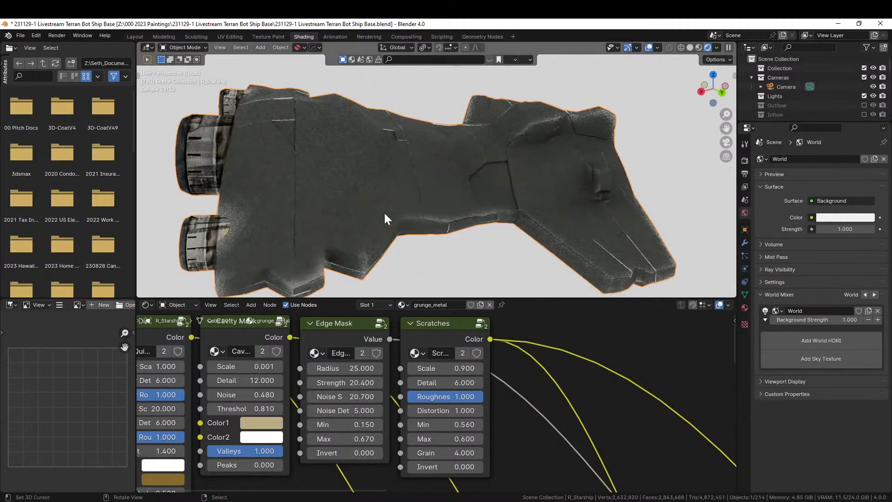
- Preview the Quick Dirt node's output alone on the ship and move the node away from the Cavity Mask node
middle_click_drag(510, 413, 681, 423)
scroll(298, 229, "up", 5)
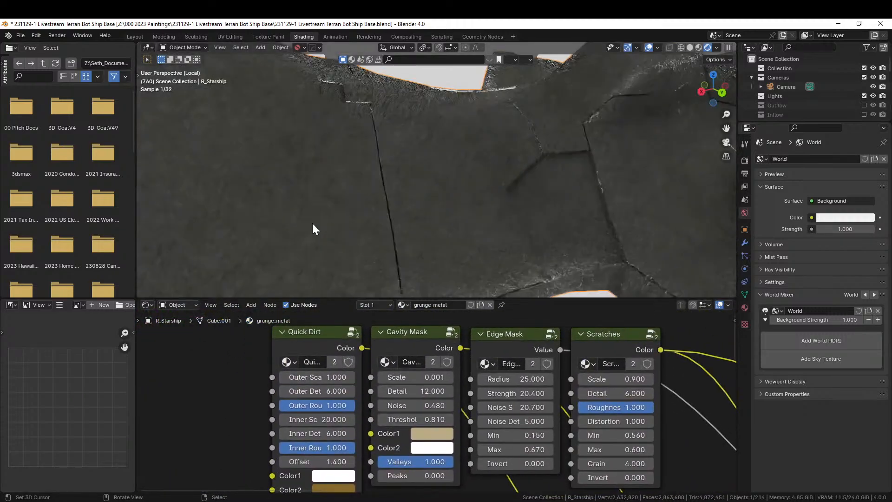
scroll(315, 331, "down", 1)
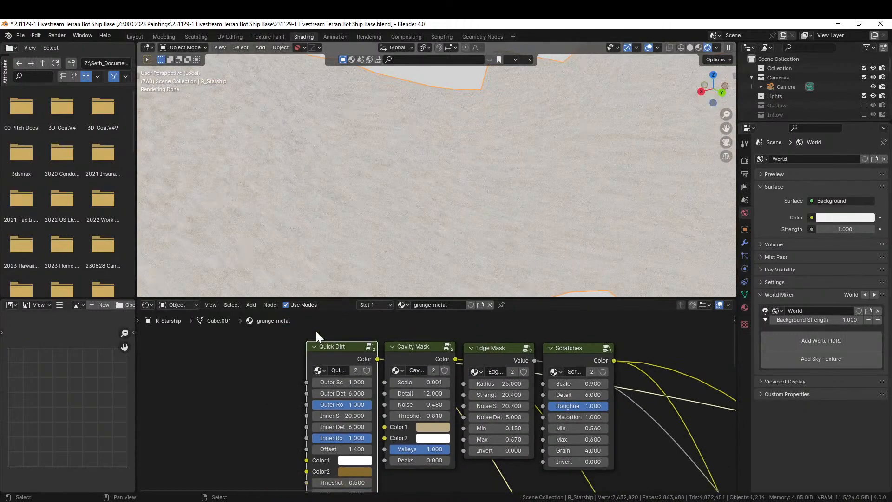
left_click_drag(321, 348, 195, 353)
- Set the Quick Dirt node's outer scale to 0.25, outer detail to 6.19 and inner scale to 20.5
middle_click_drag(282, 345, 402, 334)
left_click_drag(361, 377, 339, 411)
middle_click_drag(413, 396, 396, 458)
- Restore the Principled BSDF node's full shading on the ship to see the adjusted dirt
middle_click_drag(589, 393, 166, 357)
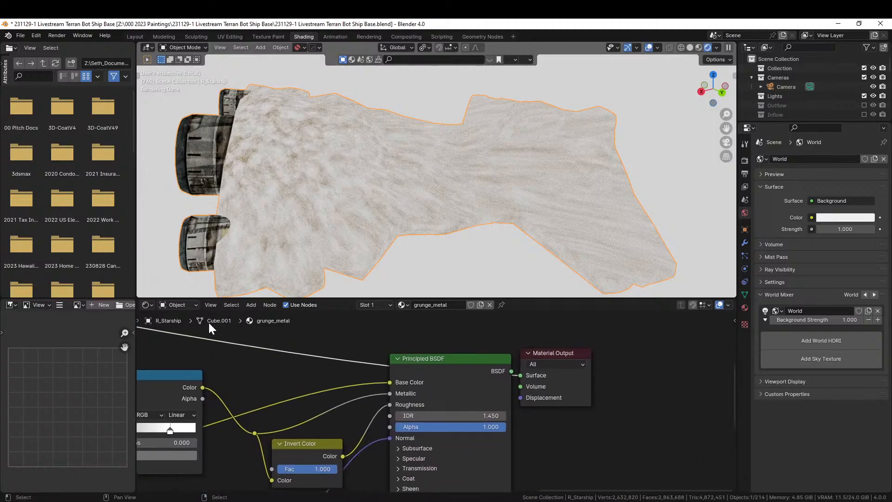
left_click(468, 362, "ctrl+shift")
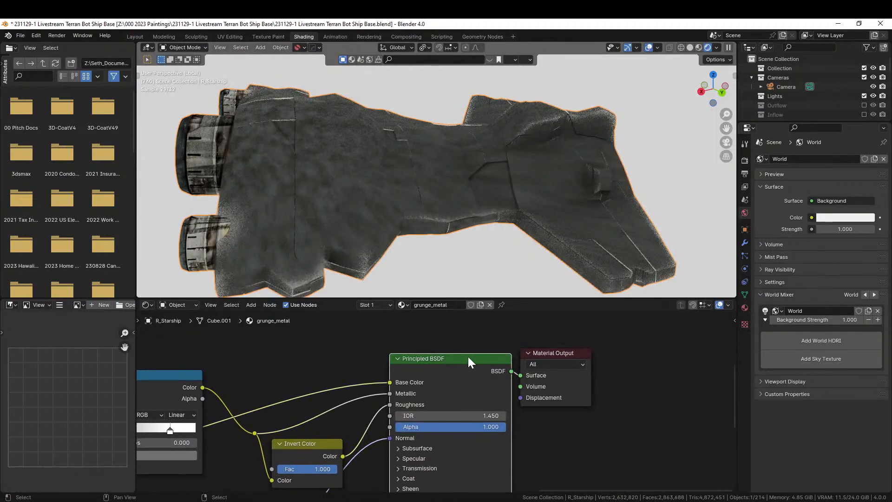
mouse_move(419, 184)
middle_mouse_down()
mouse_move(399, 191)
mouse_move(408, 175)
middle_mouse_up()
- Set the Quick Dirt node's offset to 44.8 and inspect the dirt pattern from the engines and the top
middle_click_drag(358, 333, 156, 471)
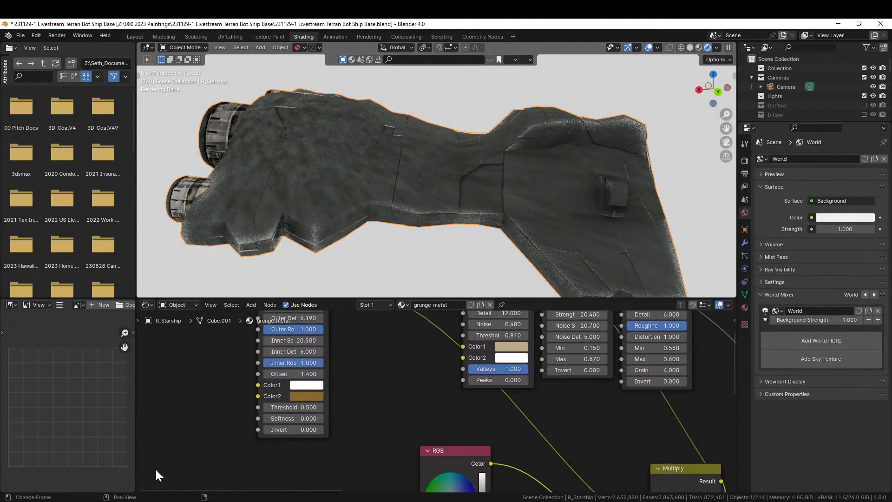
middle_click_drag(335, 428, 369, 470)
left_click_drag(312, 409, 684, 408)
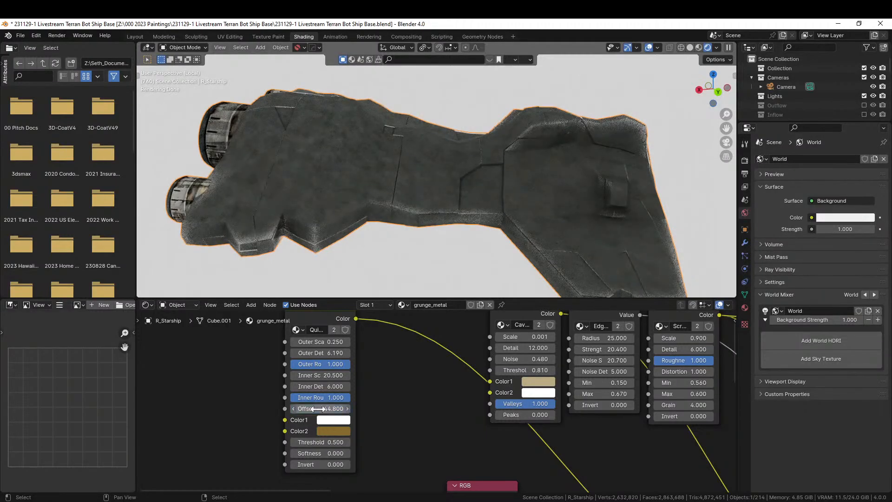
middle_click_drag(379, 266, 430, 255)
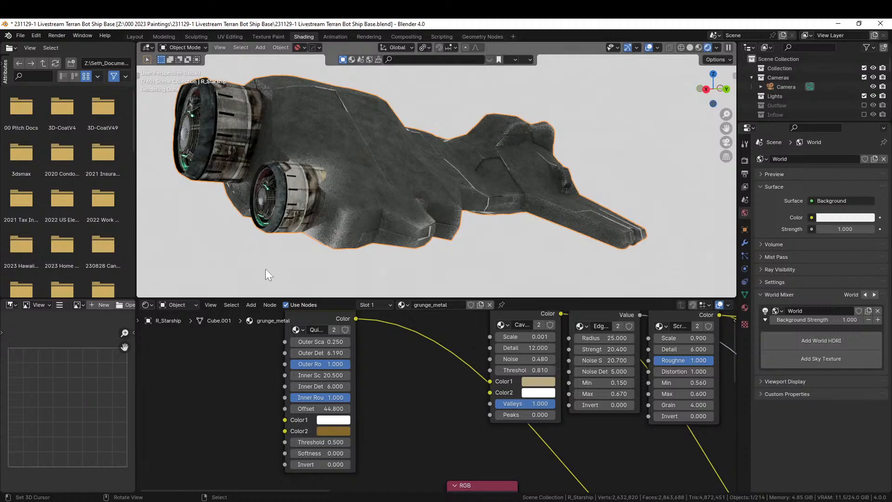
middle_click_drag(489, 160, 201, 253)
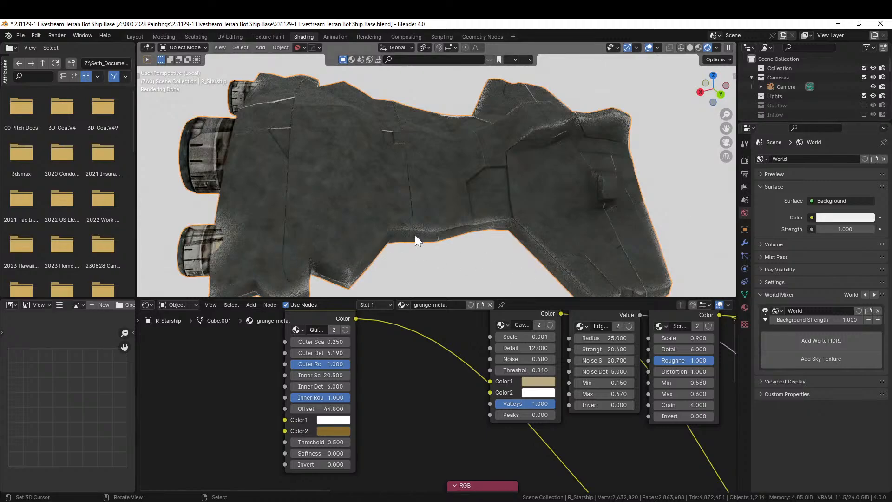
- Replace Metal_Sheeting_Classic_Scifi_Standard with grunge_metal in the starship's material slot and inspect the engine housings
left_click(745, 307)
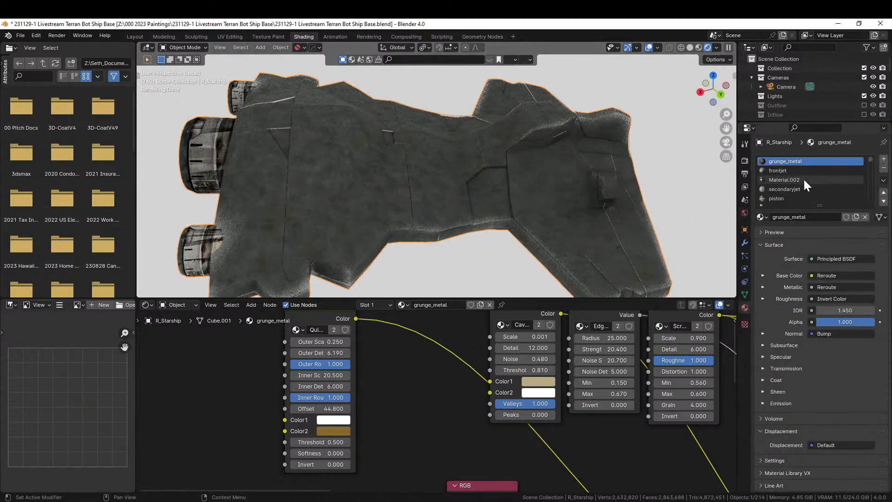
scroll(810, 173, "down", 2)
scroll(813, 171, "down", 5)
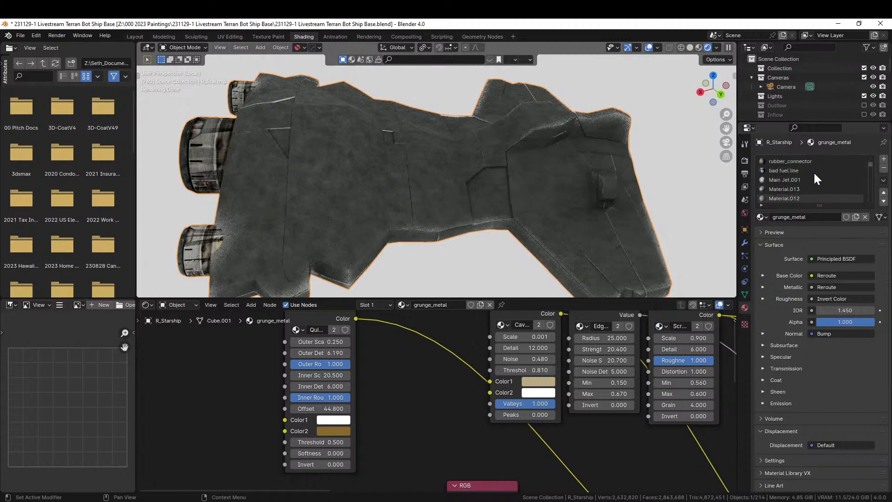
scroll(813, 171, "down", 5)
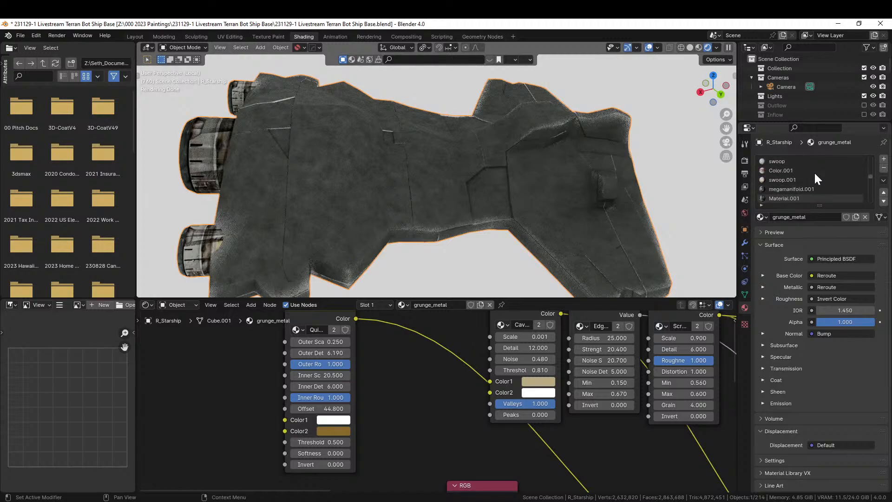
scroll(815, 175, "down", 5)
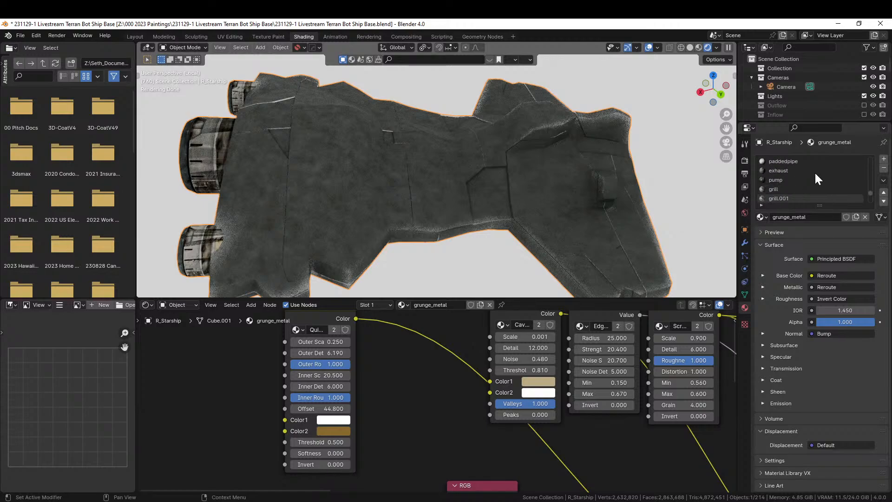
left_click(816, 199)
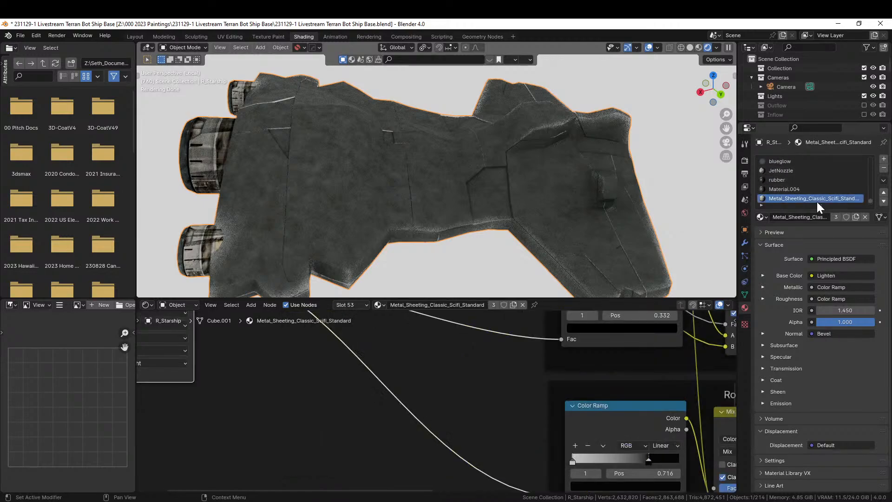
left_click(762, 217)
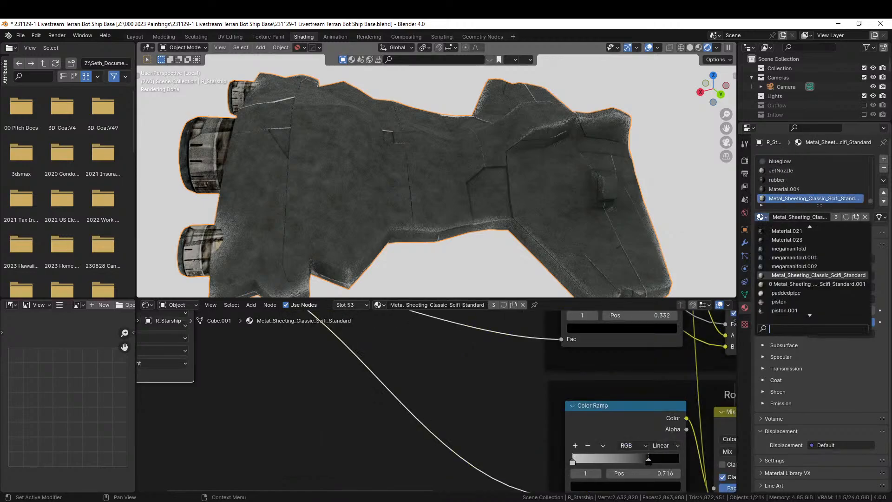
type("grun")
key("Return")
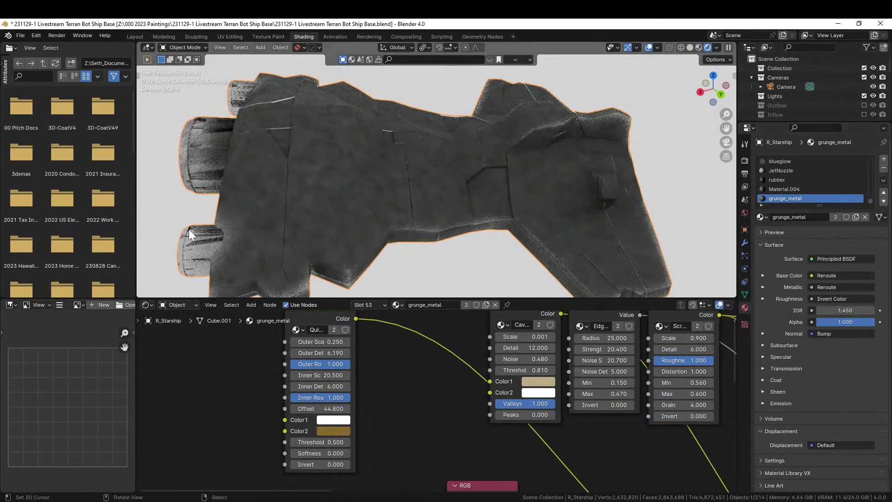
middle_click_drag(188, 230, 280, 149)
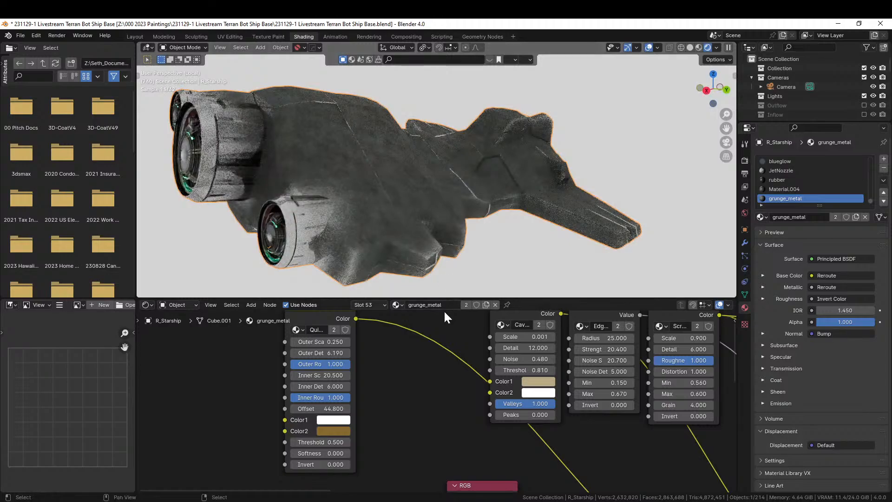
- Reduce the Edge Mask node's radius to 8.9 and check the edge wear over the whole ship
middle_click_drag(440, 345, 320, 392)
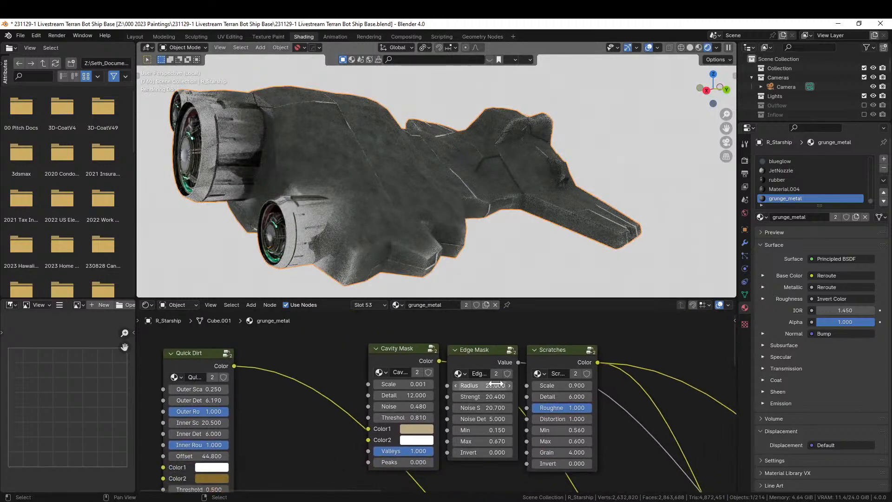
left_click_drag(491, 385, 517, 388)
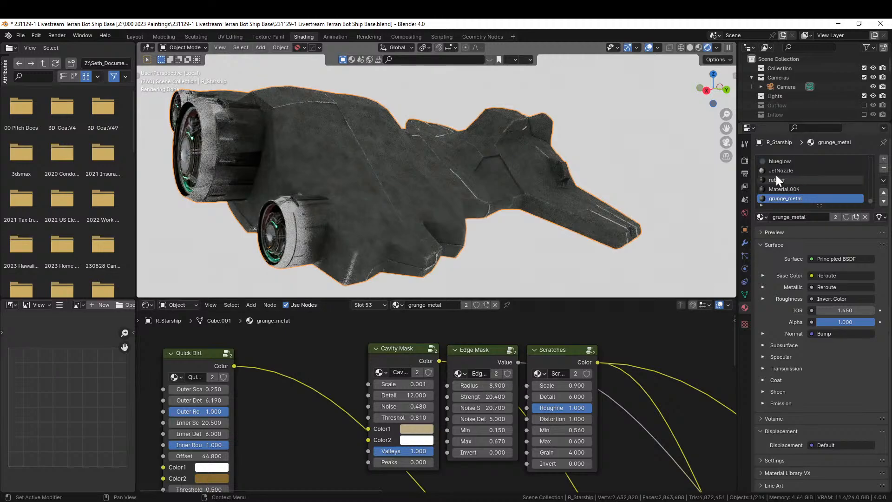
middle_click_drag(448, 247, 430, 244)
scroll(430, 244, "down", 2)
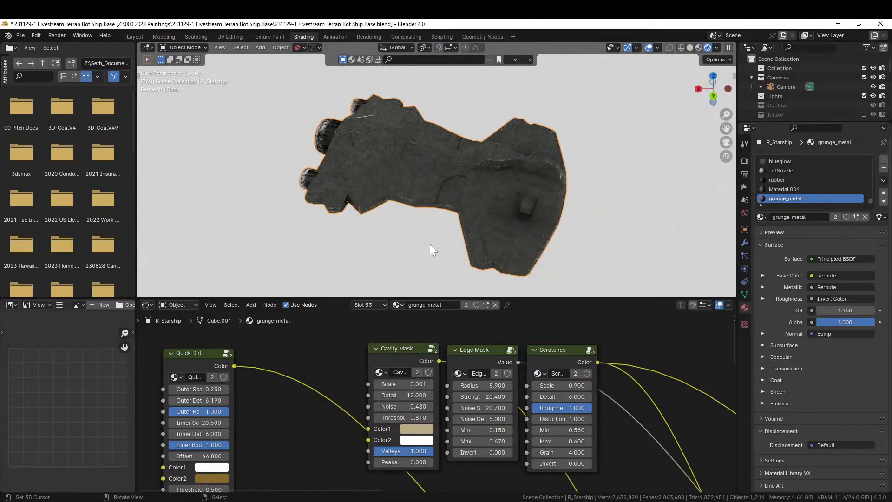
- Leave the ship's local view and examine it in the full scene near the base tower and waterfall
key("KP_Divide")
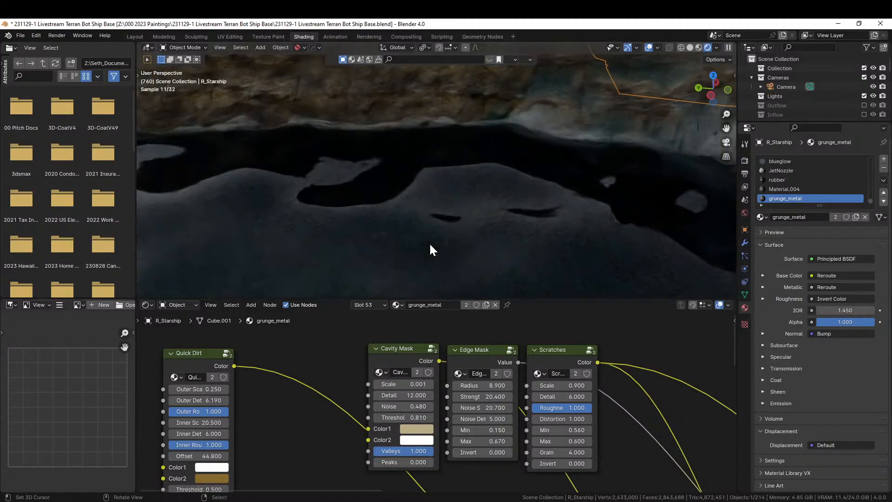
scroll(467, 213, "down", 6)
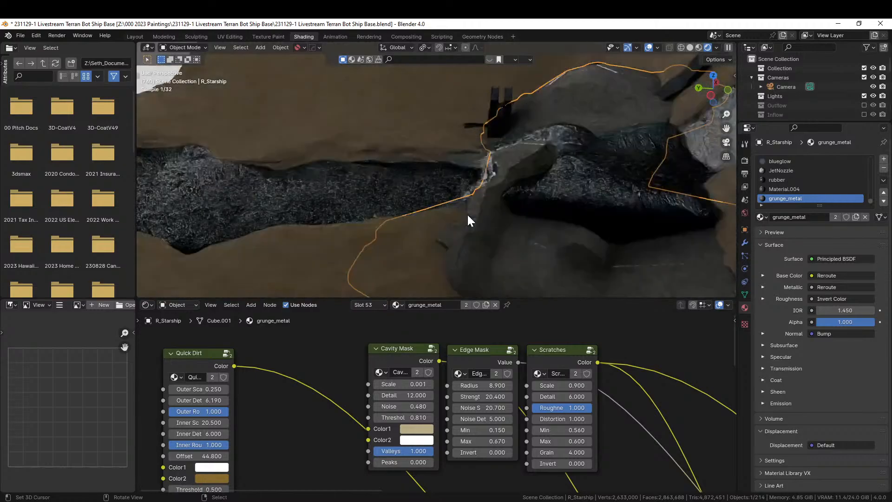
middle_click_drag(467, 213, 581, 204)
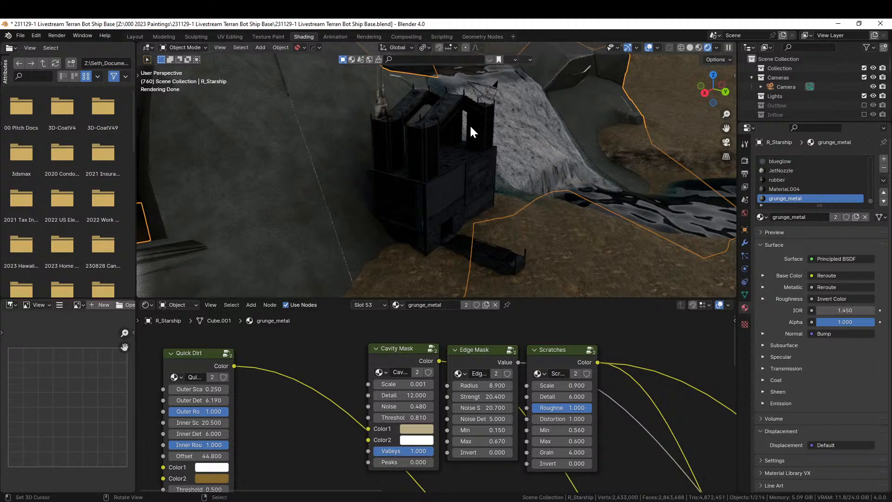
- Select the sci-fi base tower near the waterfall and examine its material slots and its look beside the crashed starship
left_click(440, 136)
middle_click_drag(321, 375, 356, 424)
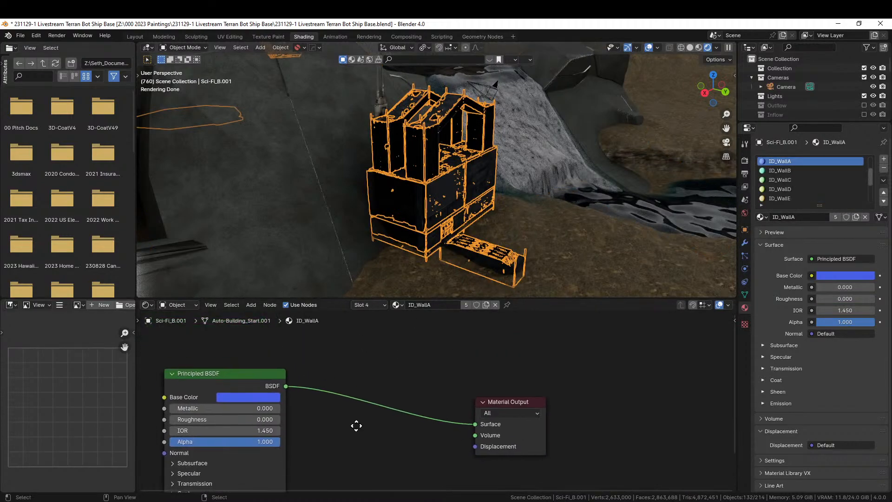
scroll(445, 133, "up", 5)
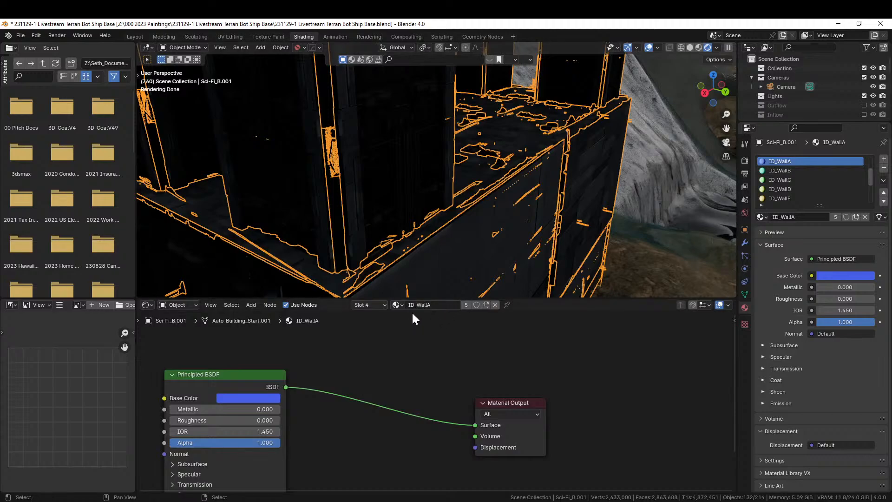
scroll(801, 188, "down", 5)
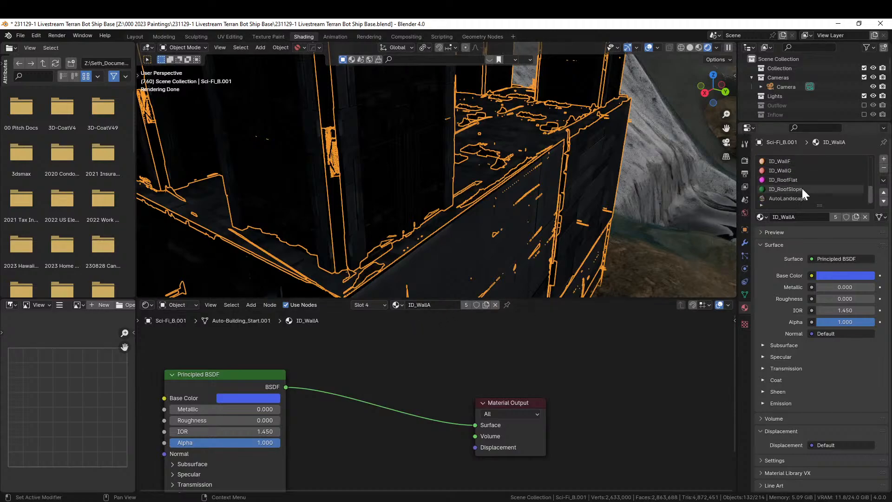
scroll(814, 195, "up", 5)
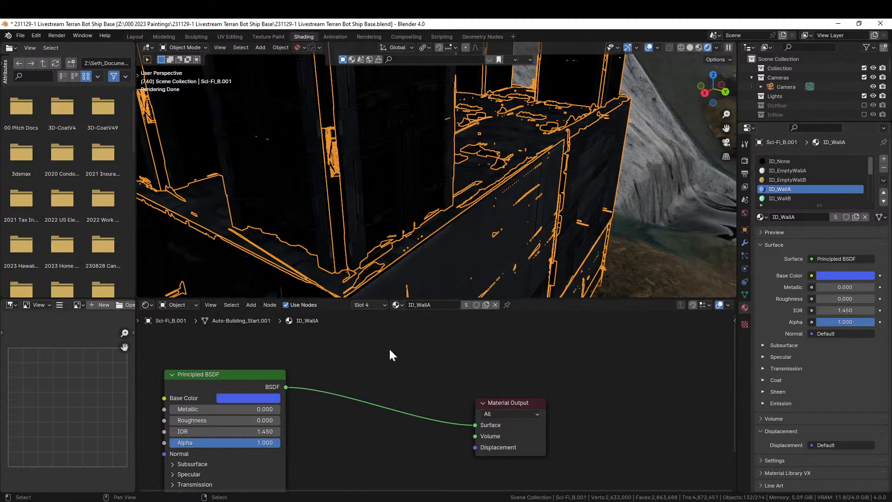
scroll(389, 209, "down", 10)
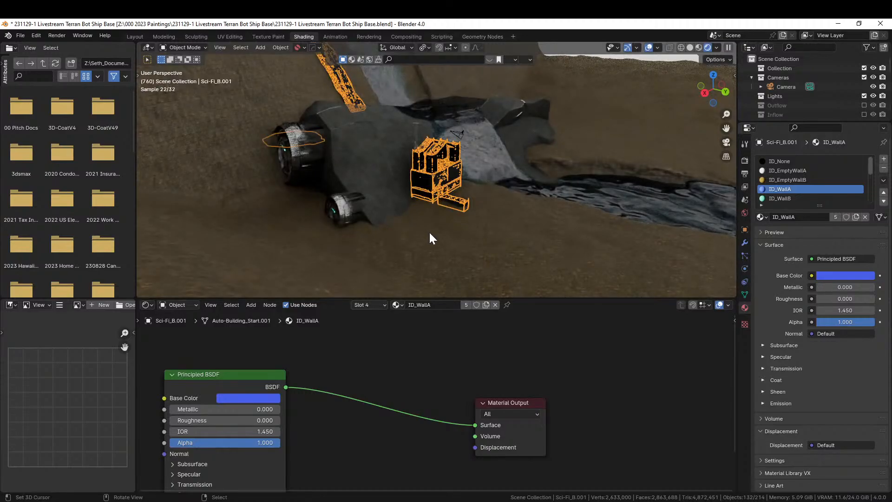
middle_click_drag(400, 238, 393, 238)
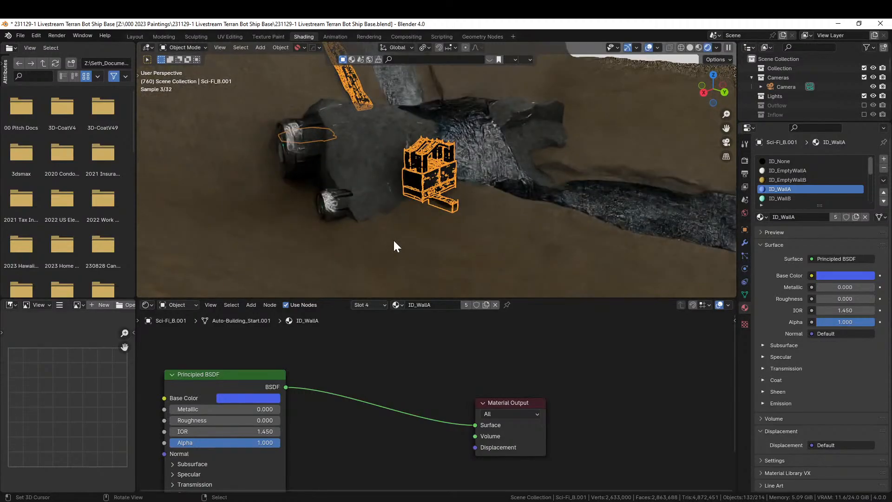
middle_click_drag(347, 354, 464, 468)
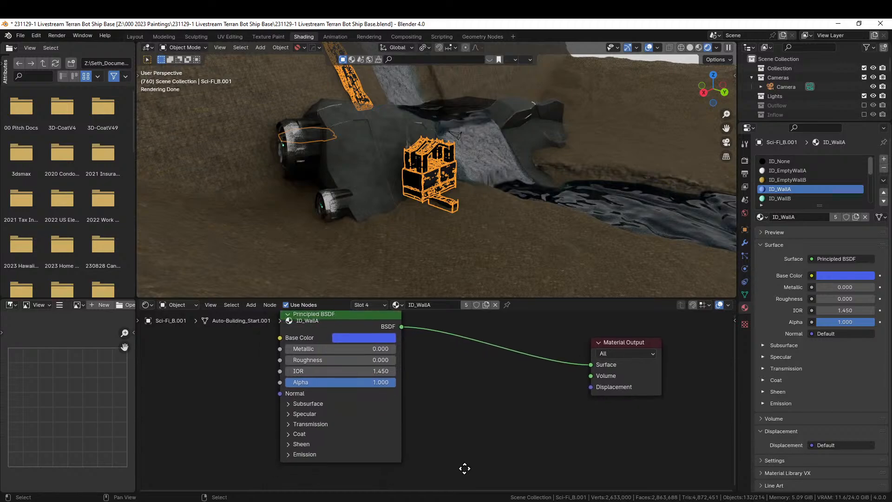
scroll(476, 367, "up", 2)
scroll(427, 232, "up", 6)
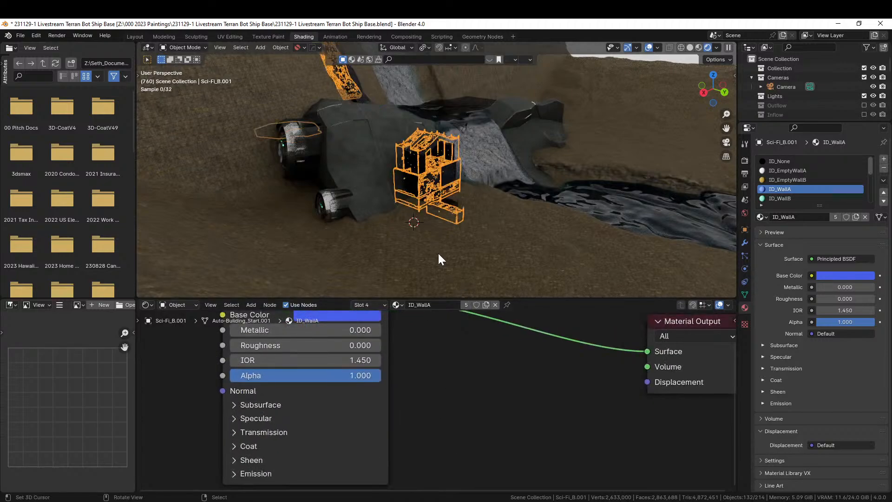
- Add a cube mesh at the 3D cursor in front of the sci-fi building
scroll(378, 280, "down", 4)
key("shift+a")
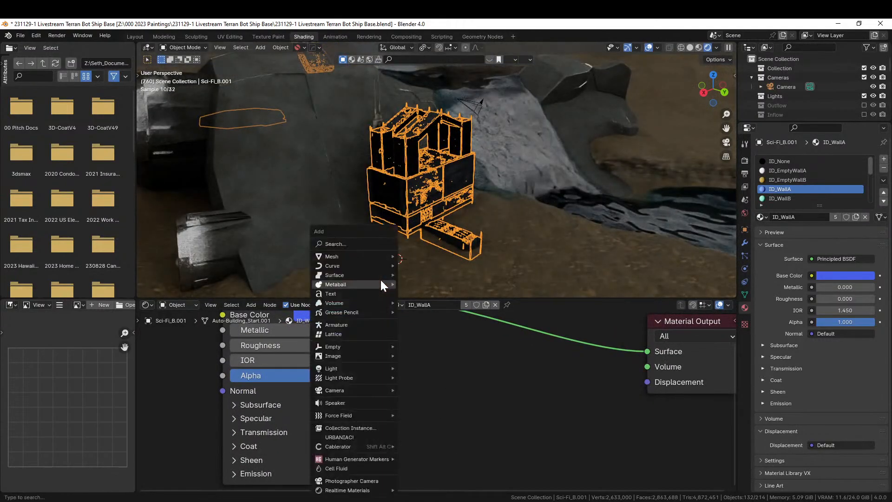
left_click(352, 244)
key("Escape")
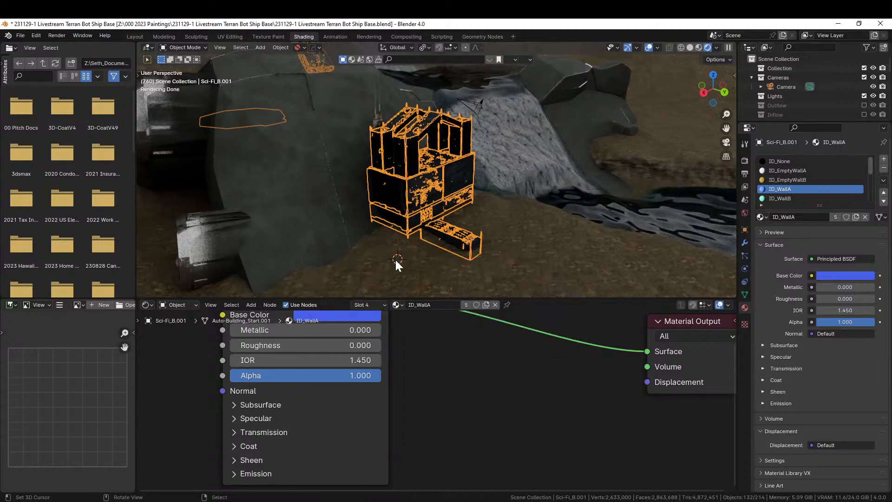
key("shift+a")
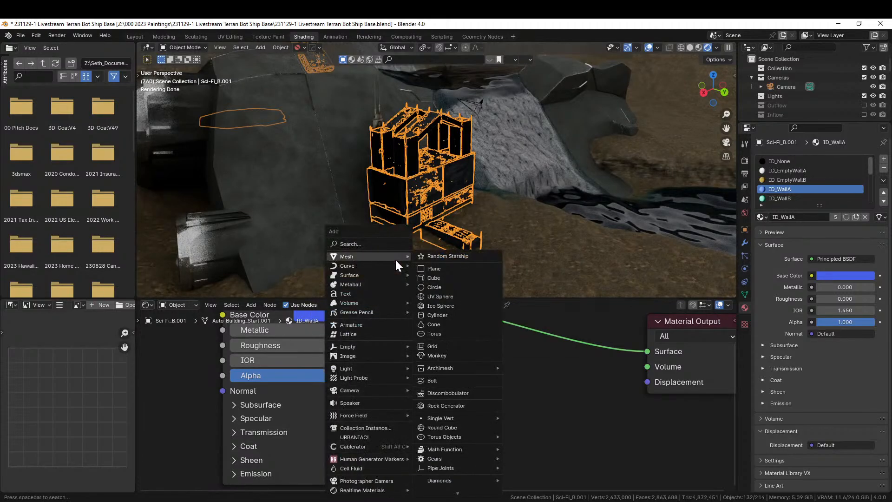
left_click(462, 277)
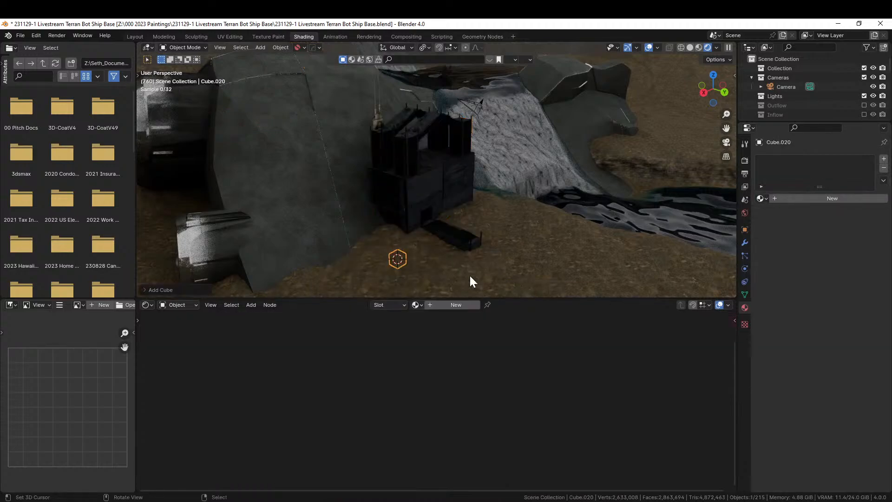
- Inspect the materials assigned to the crashed starship and the sci-fi building
left_click(762, 198)
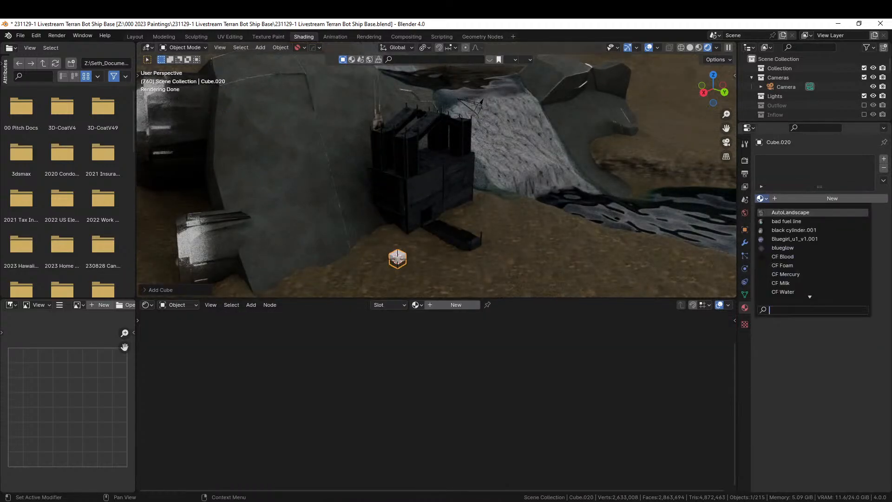
left_click(292, 144)
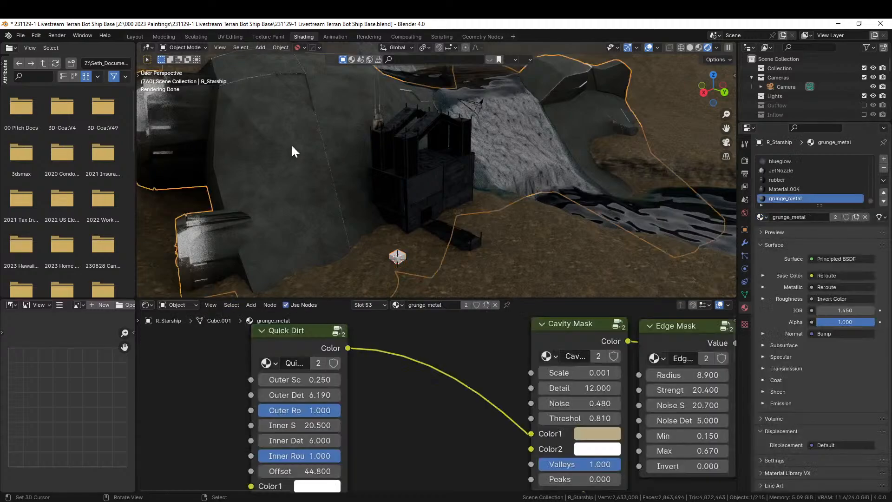
left_click(426, 172)
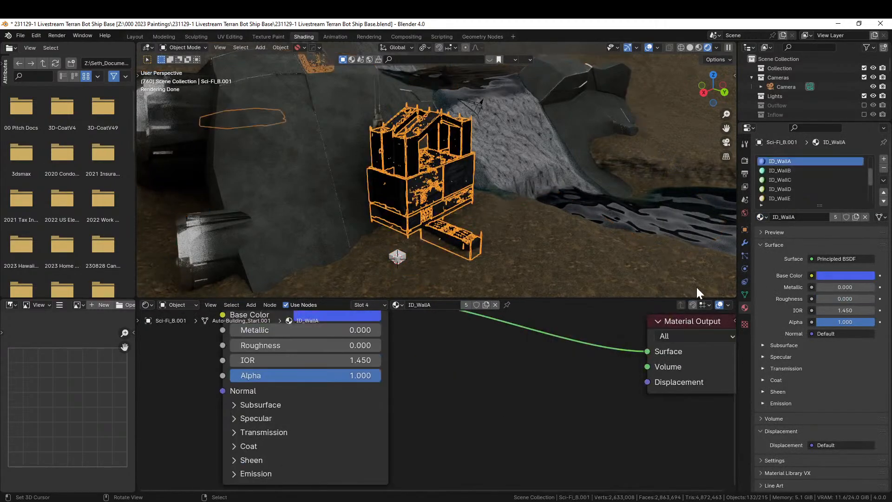
- In the Layout workspace, select the Sci-Fi Trench Horizontal.001 piece away from the terrain and frame it in the view
left_click(136, 36)
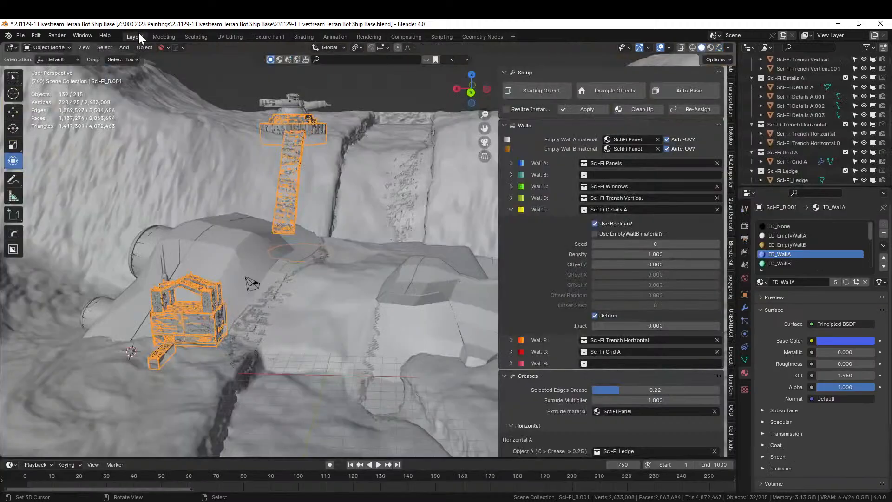
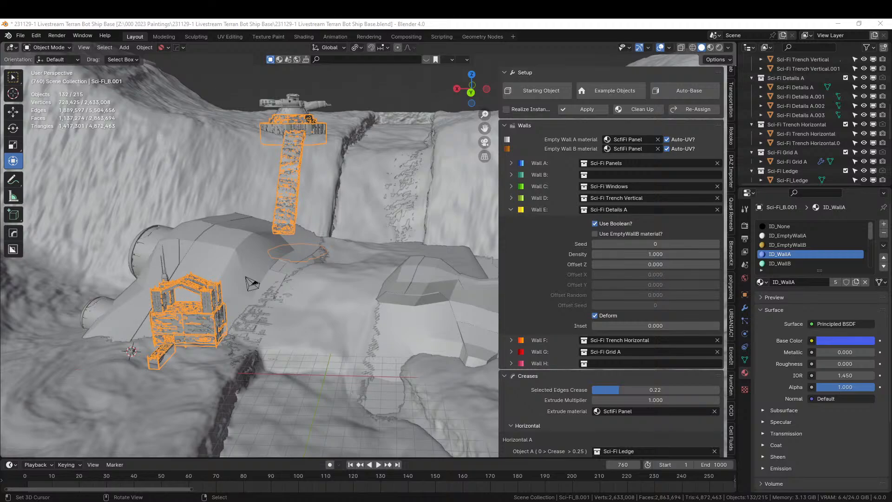
middle_click_drag(215, 199, 300, 280)
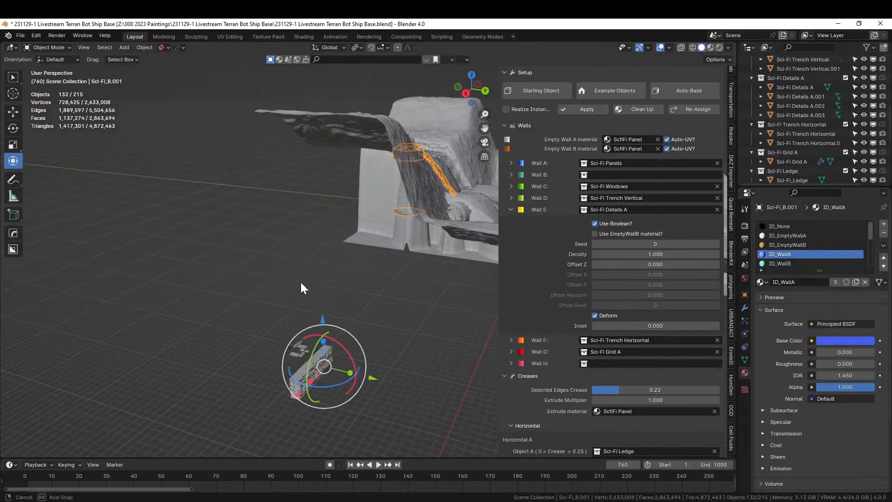
left_click(297, 353)
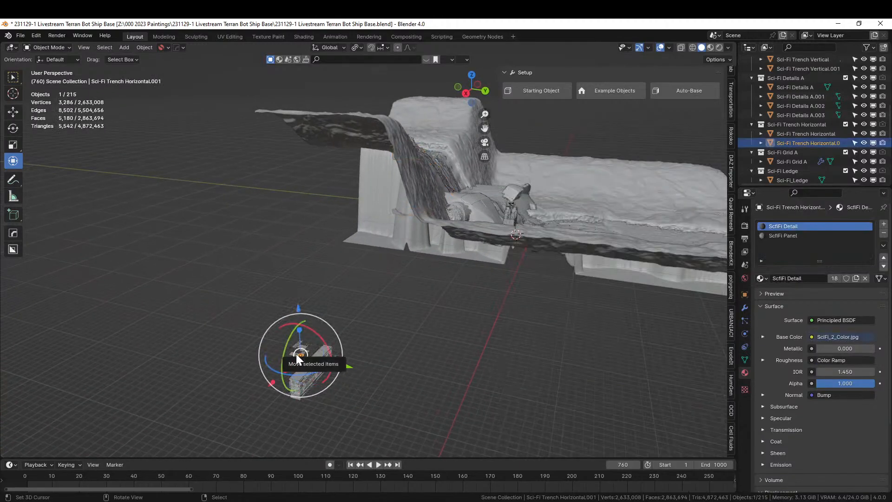
key("KP_Decimal")
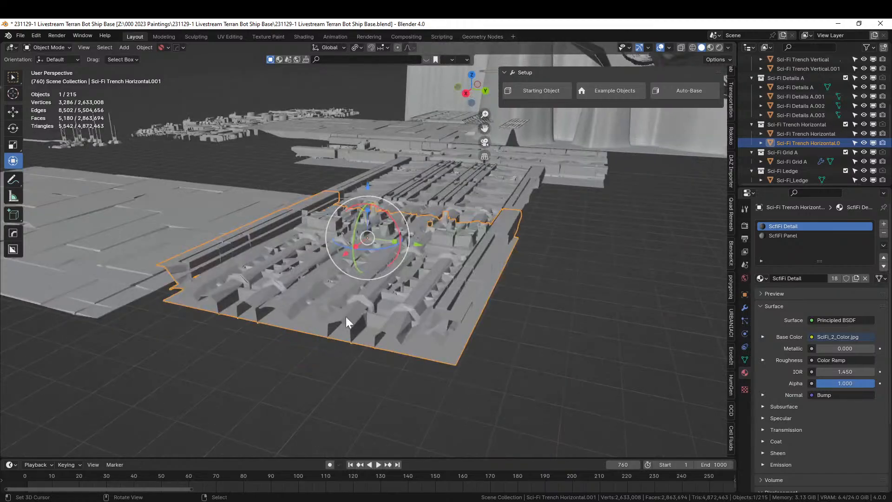
scroll(349, 309, "down", 5)
middle_click_drag(354, 297, 358, 328)
- Replace the SciFi Panel material in the trench piece's second slot with the modified SciFi Panel material brought in from outside the file
left_click(788, 236)
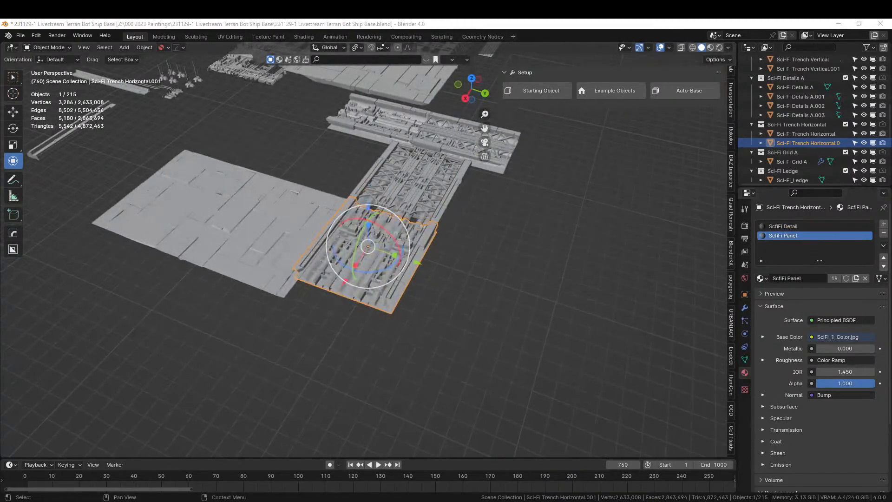
left_click_drag(891, 318, 836, 260)
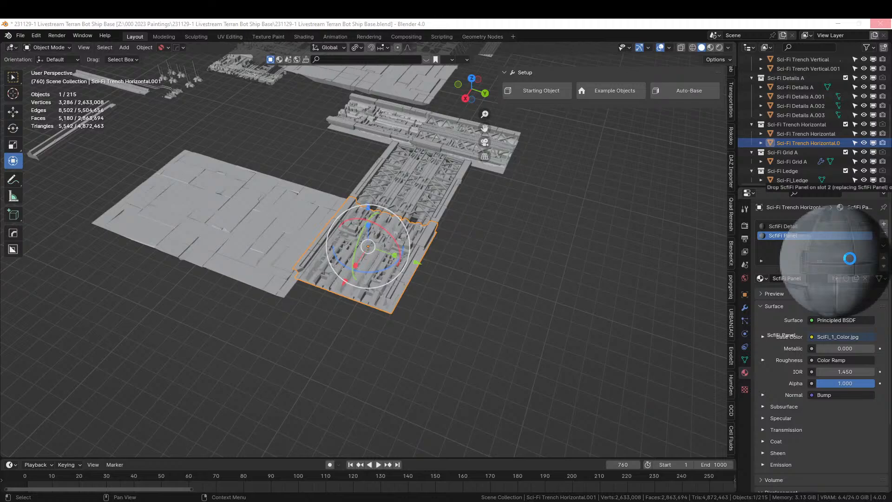
left_click_drag(849, 258, 850, 259)
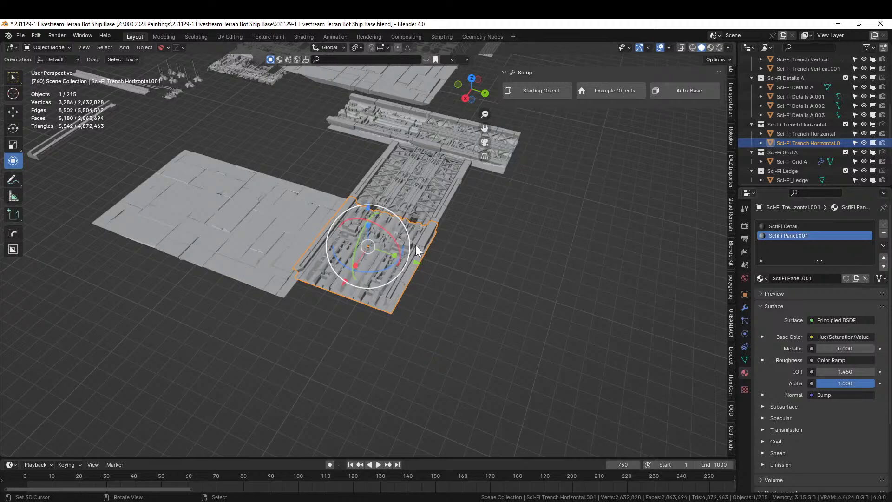
- In the Shading workspace, select all shader nodes of the SciFi Panel.001 material for copying
middle_click_drag(418, 255, 377, 255)
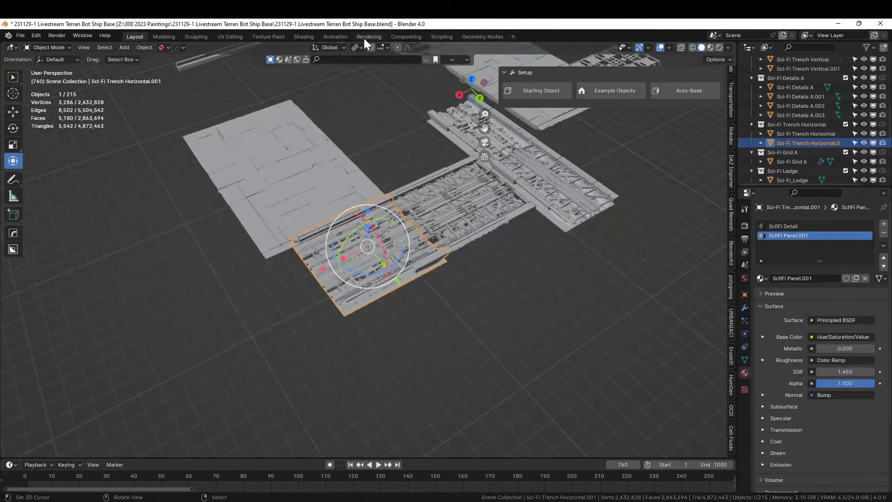
left_click(304, 37)
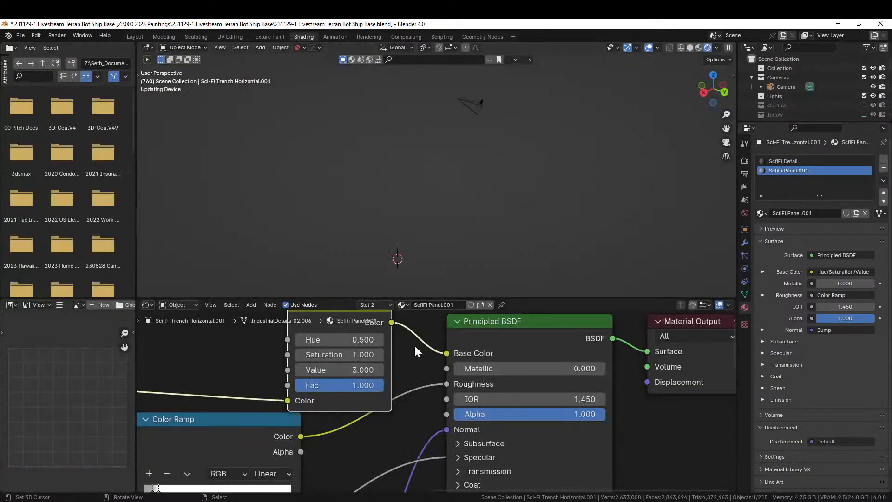
scroll(438, 375, "down", 5)
middle_click_drag(439, 375, 438, 341)
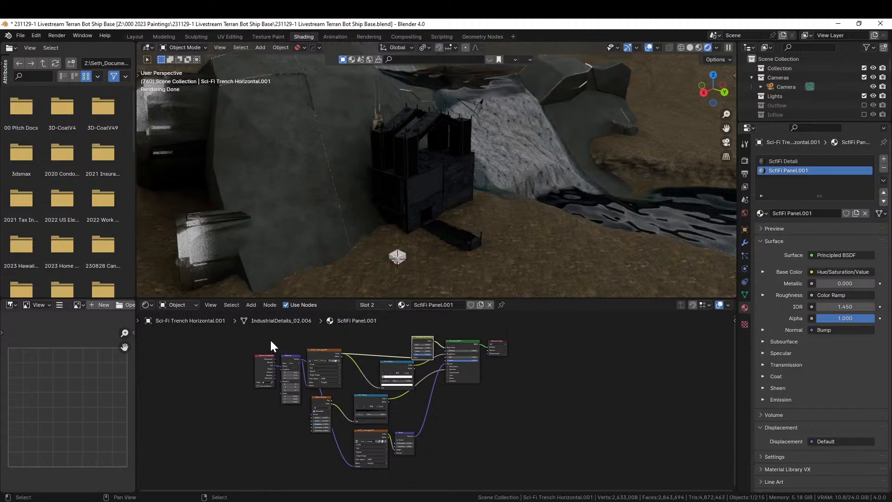
left_click_drag(267, 334, 514, 467)
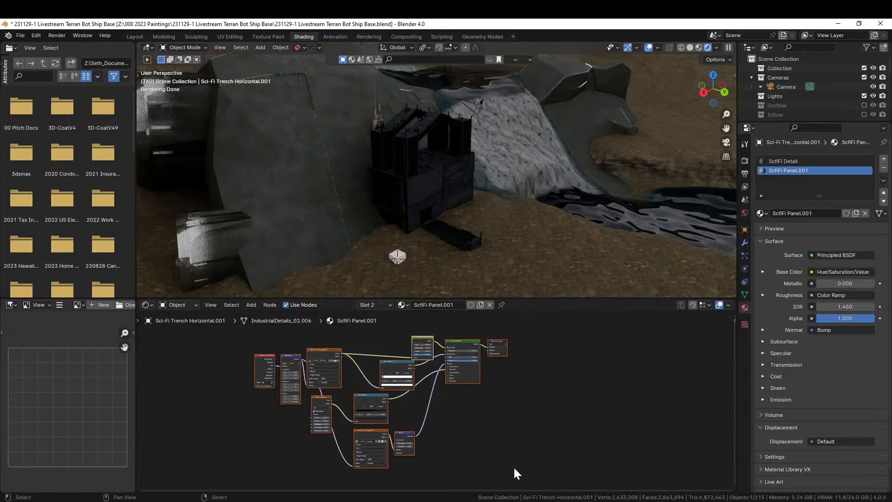
- Assign the original SciFi Panel material back to the trench piece's second slot
left_click(404, 305)
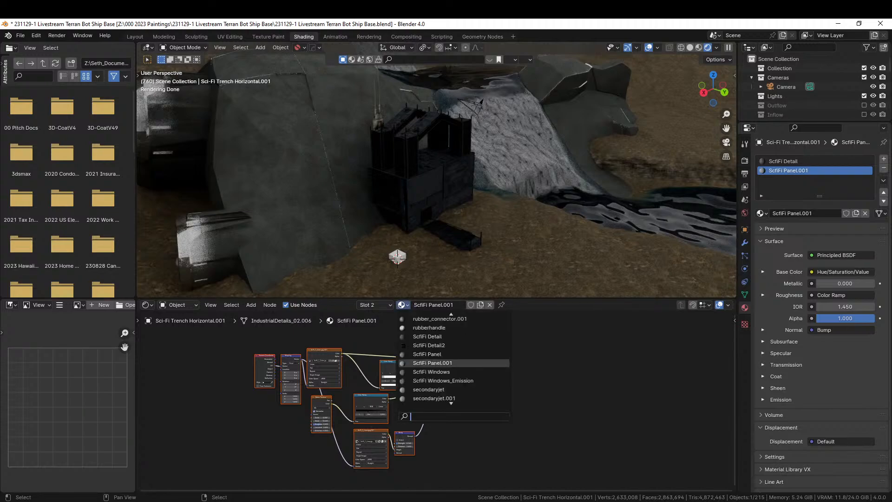
left_click(431, 354)
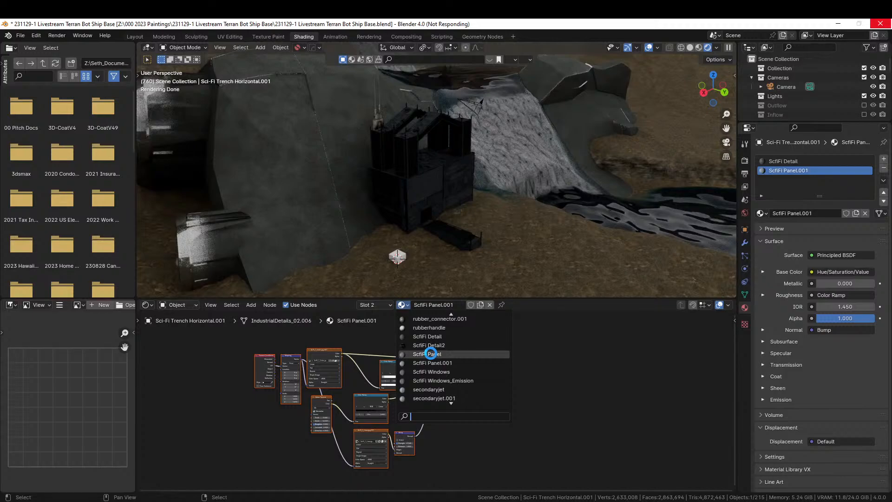
left_click(431, 354)
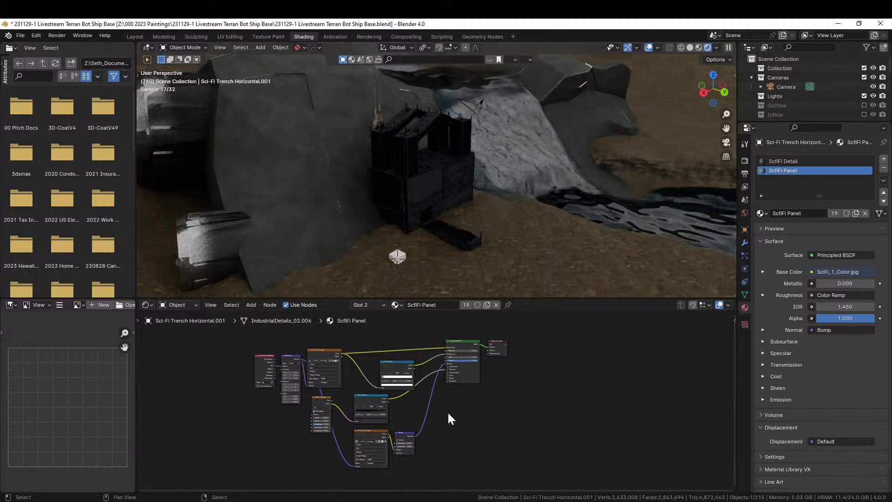
- Replace all of SciFi Panel's shader nodes with the nodes copied from SciFi Panel.001 and check the building's walls up close
left_click_drag(507, 471, 237, 335)
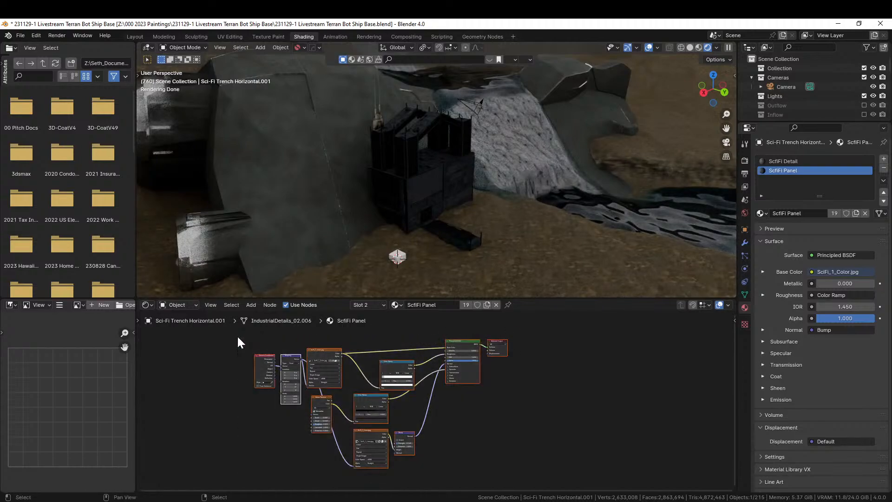
key("ctrl+x")
key("ctrl+v")
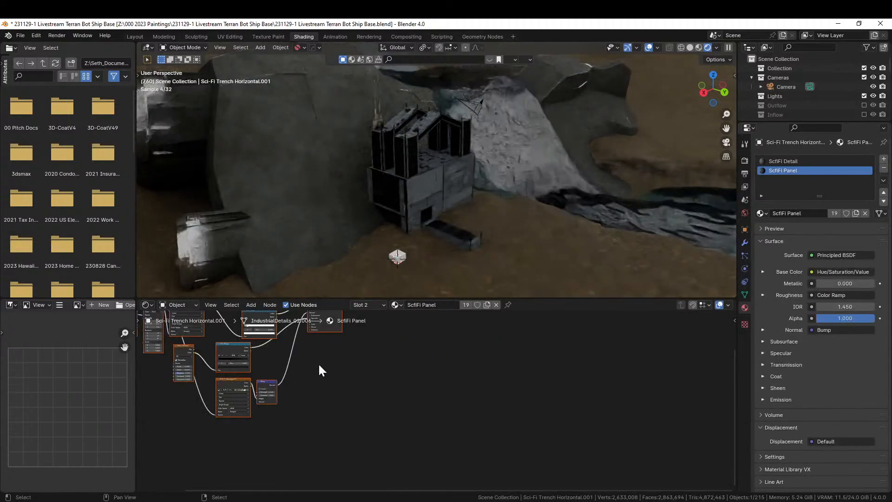
scroll(402, 211, "up", 6)
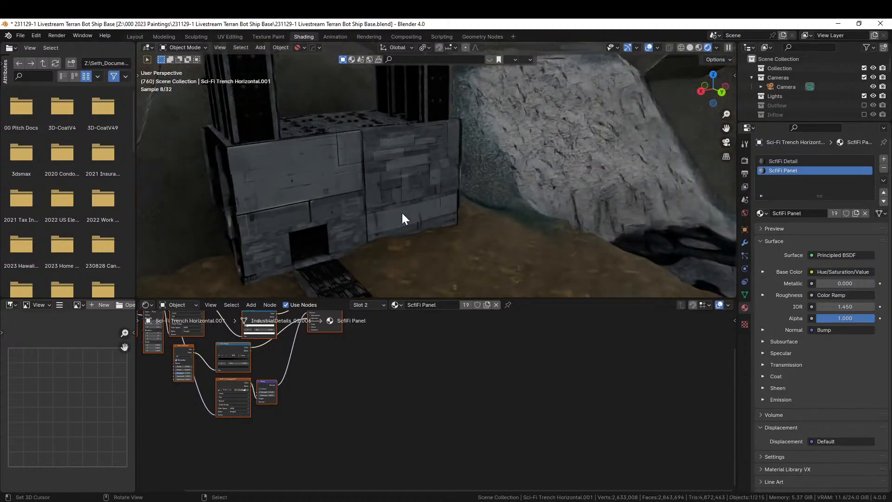
scroll(447, 234, "up", 6)
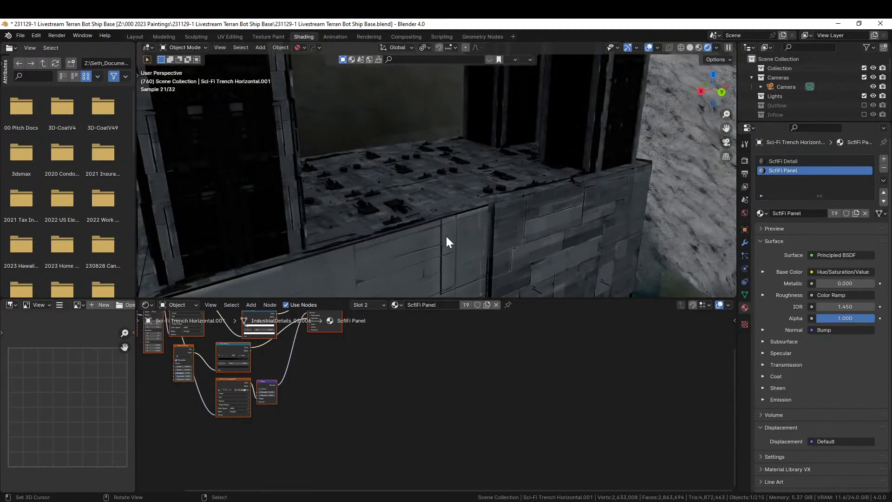
scroll(440, 237, "down", 6)
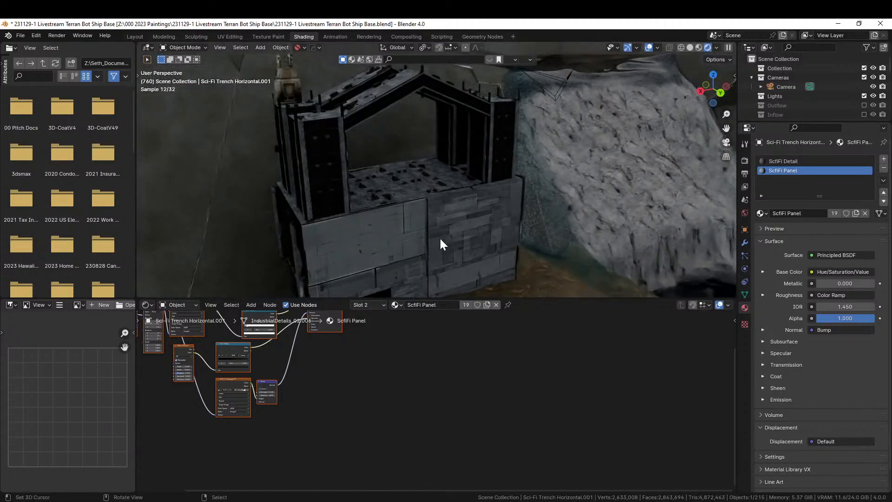
scroll(439, 237, "down", 5)
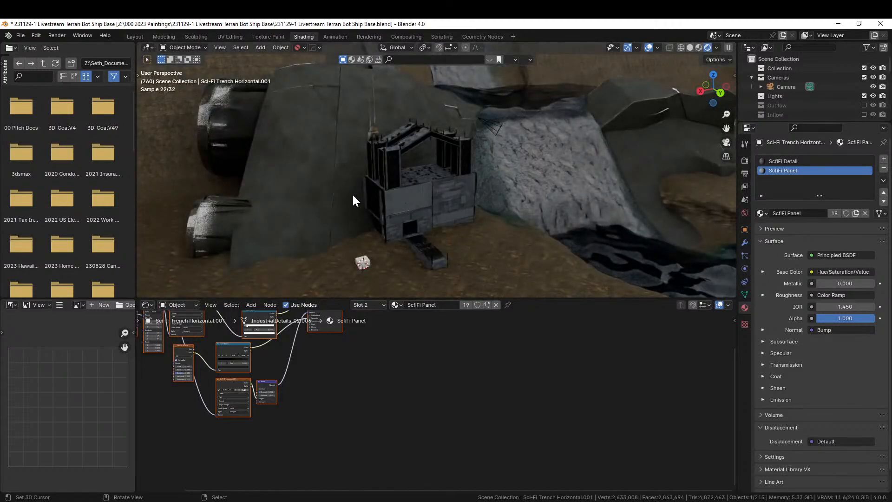
- Replace the grunge_metal material in the starship's first slot with SciFi Panel
left_click(318, 150)
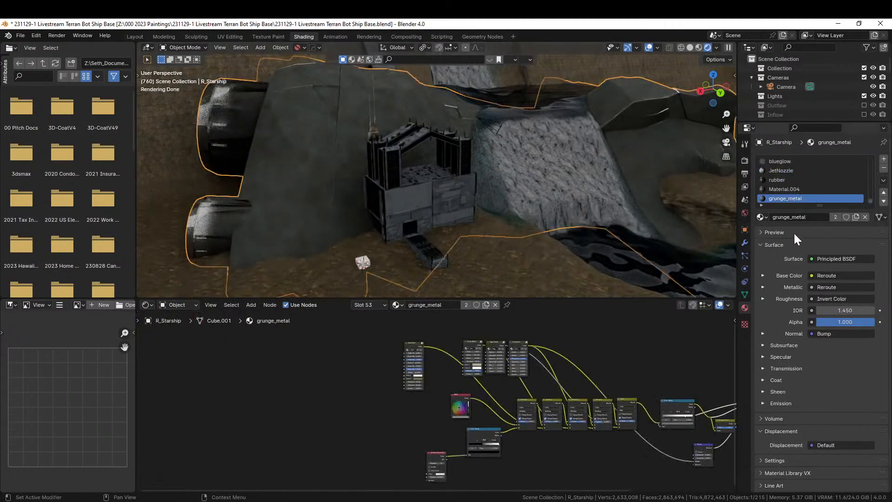
scroll(804, 184, "up", 8)
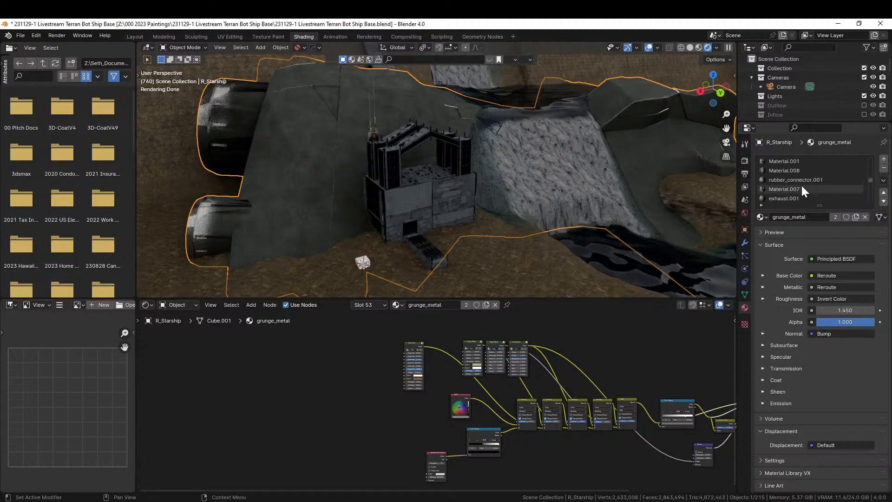
scroll(801, 184, "up", 5)
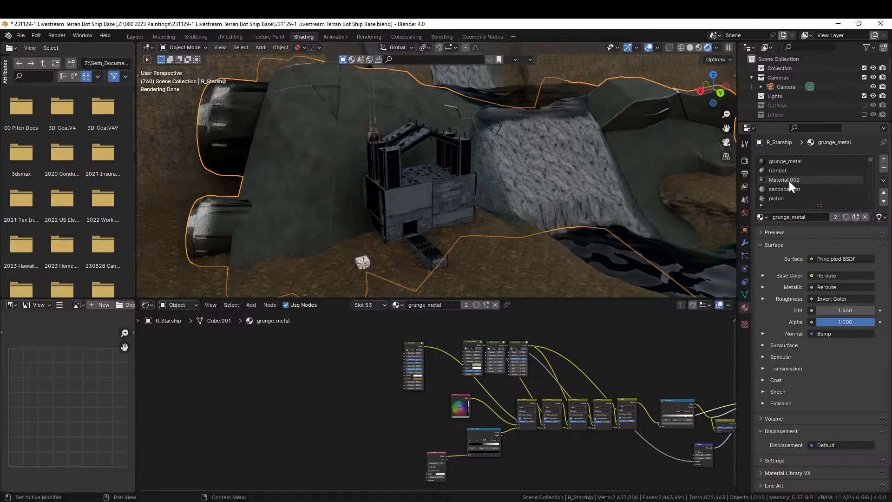
left_click(793, 161)
left_click(762, 217)
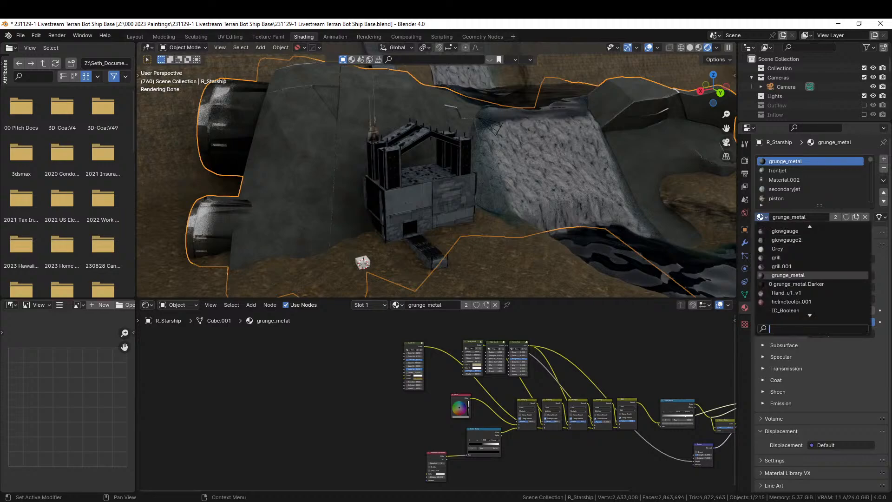
type("scifi")
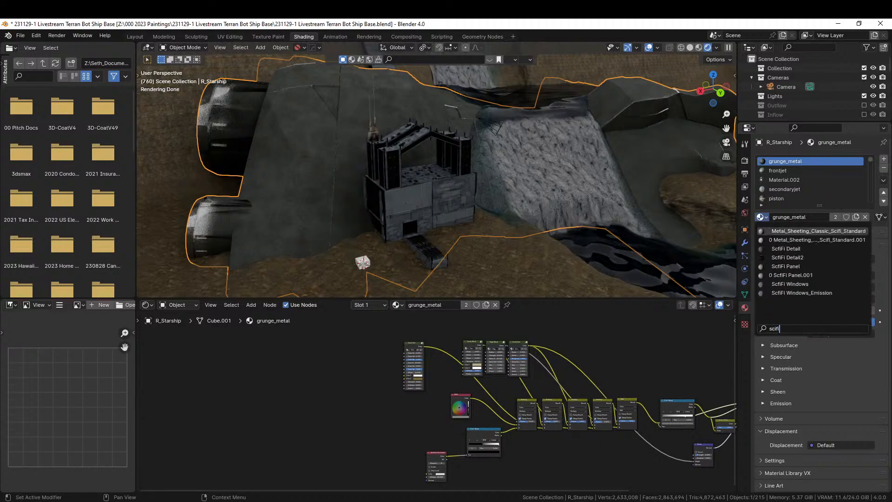
left_click(784, 267)
middle_click_drag(598, 238, 565, 200)
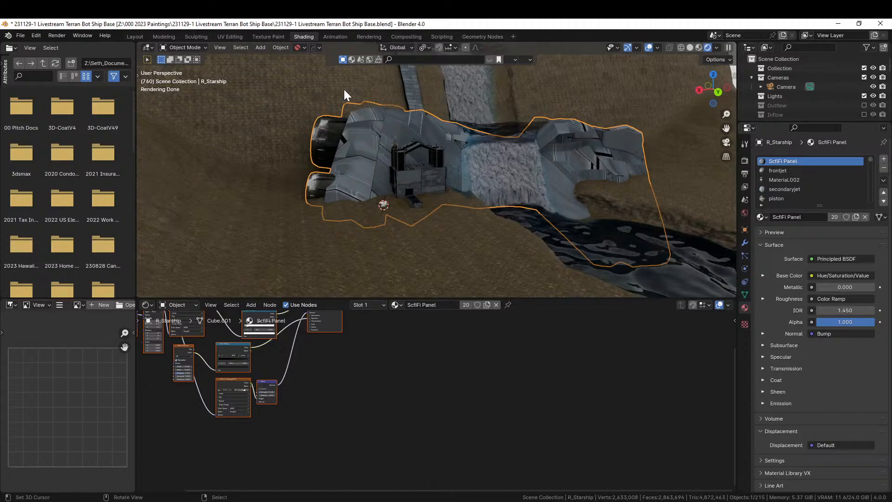
- Open the starship's mesh for UV editing and isolate it from the rest of the scene
left_click(232, 33)
scroll(314, 274, "down", 5)
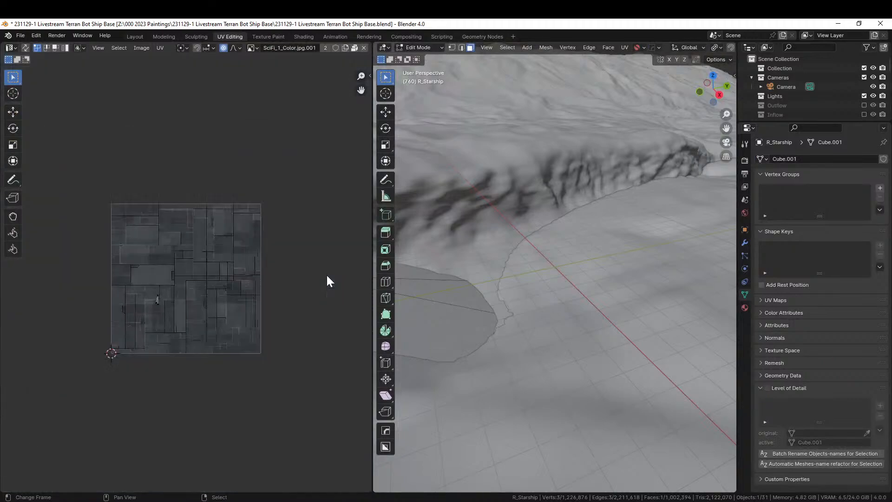
scroll(326, 274, "down", 2)
scroll(507, 282, "down", 1)
key("KP_Divide")
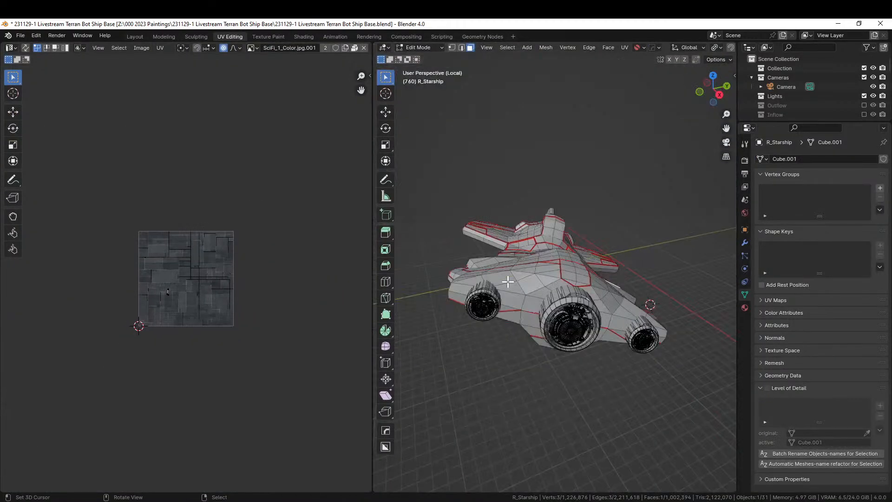
- Select all starship faces assigned to the ScfiFi Panel material slot
middle_click_drag(530, 280, 544, 297)
left_click(533, 283)
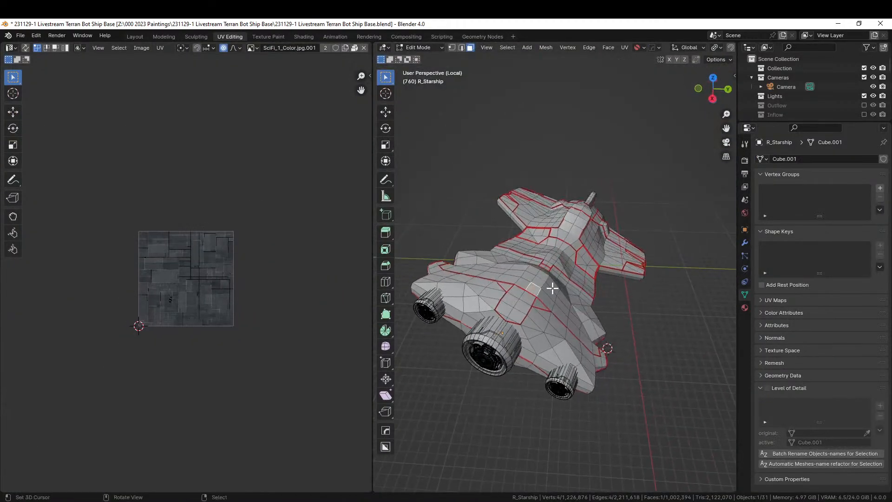
left_click(744, 307)
left_click(820, 217)
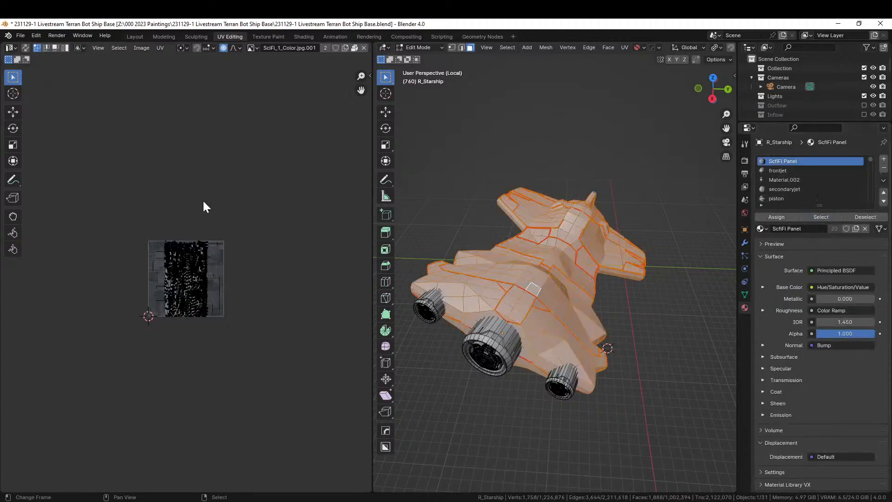
- Unwrap the selected hull faces with Cube Projection from the top view
scroll(229, 249, "up", 3)
scroll(231, 285, "up", 3)
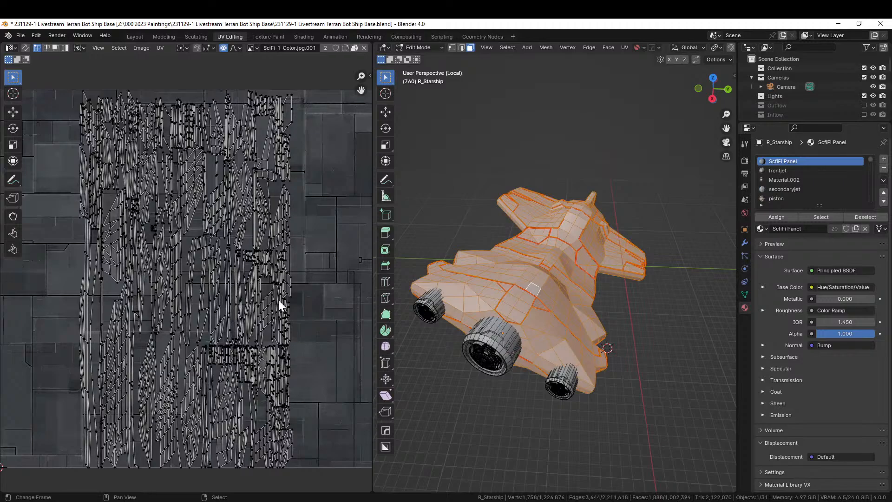
key("KP_7")
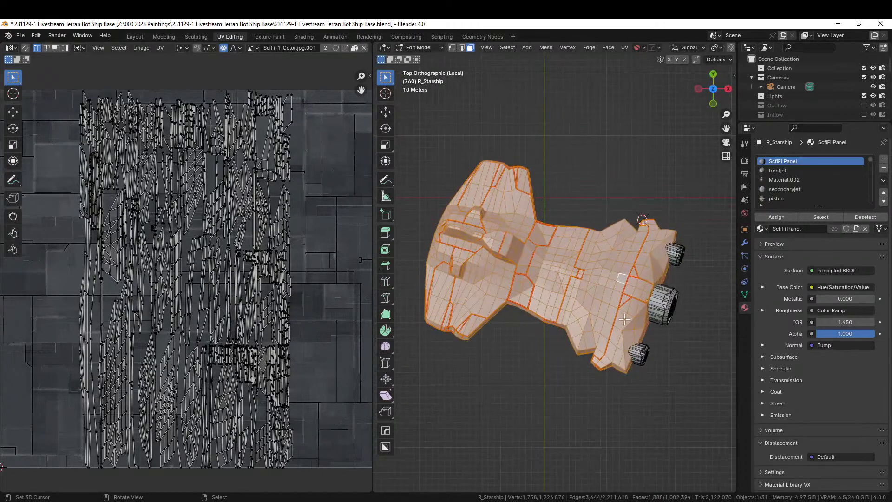
key("u")
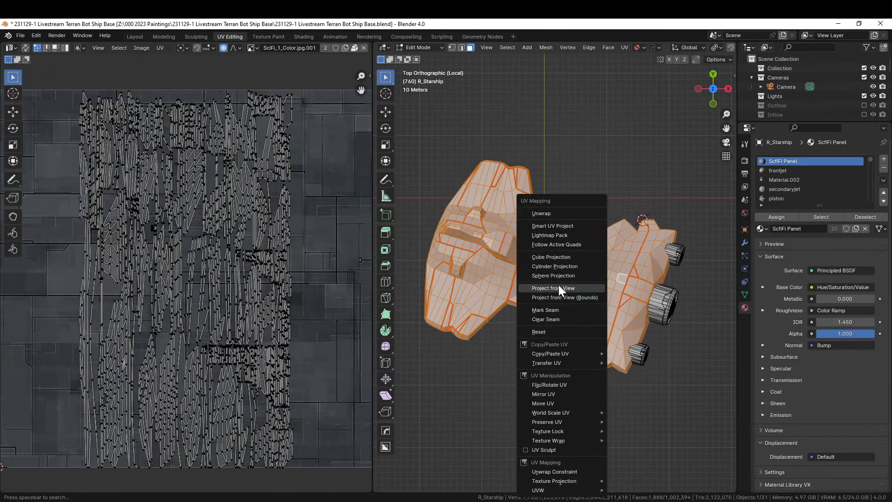
left_click(558, 256)
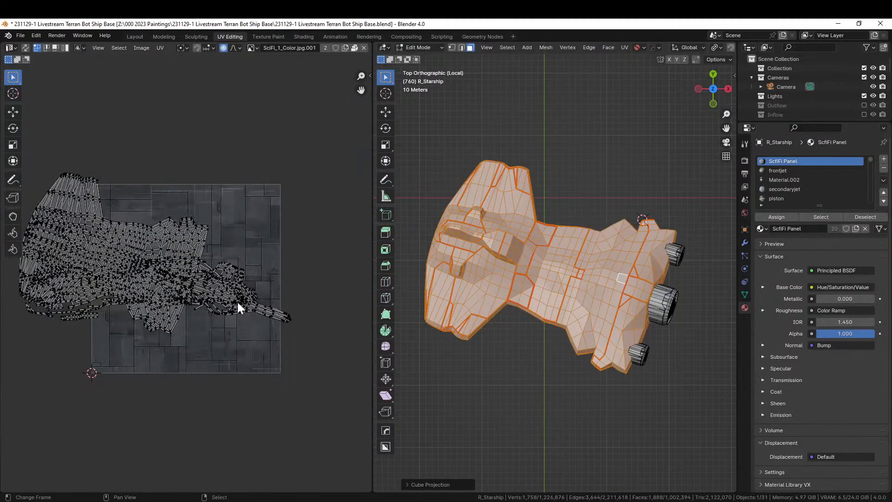
- Rotate the hull's whole UV layout by about -16° and scale it up well beyond the texture's borders
key("a")
key("r")
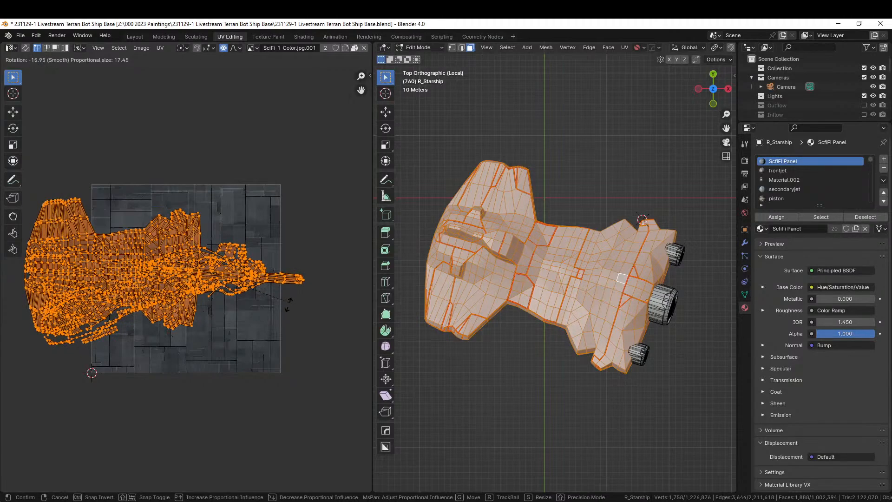
left_click(287, 303)
key("s")
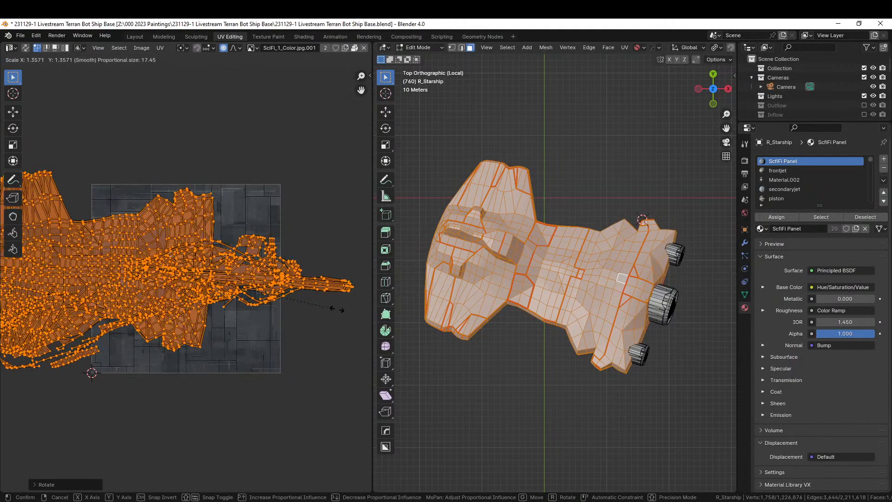
left_click(49, 285)
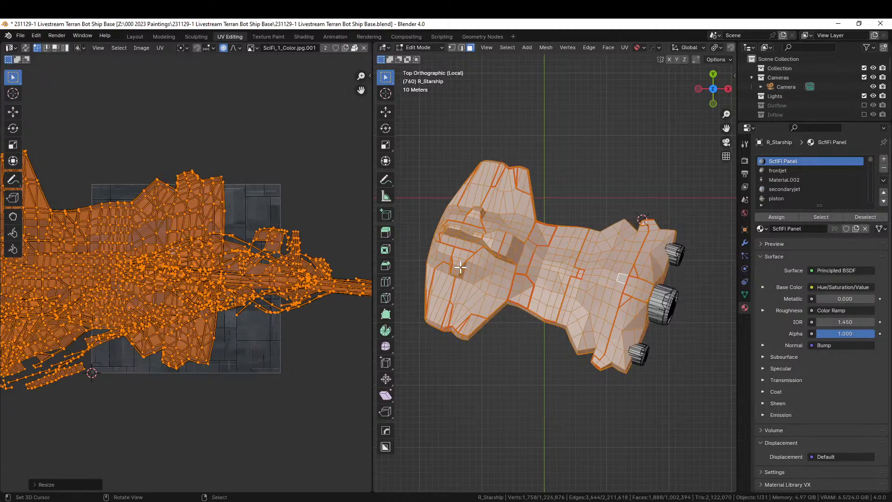
- Show the isolated starship in Rendered shading and bring its upper hull into close view
key("z")
middle_click_drag(567, 140, 559, 203)
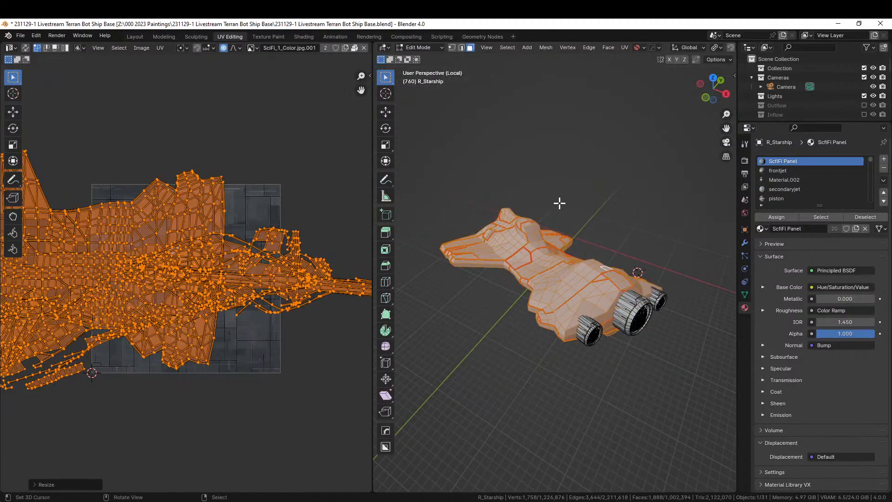
key("z")
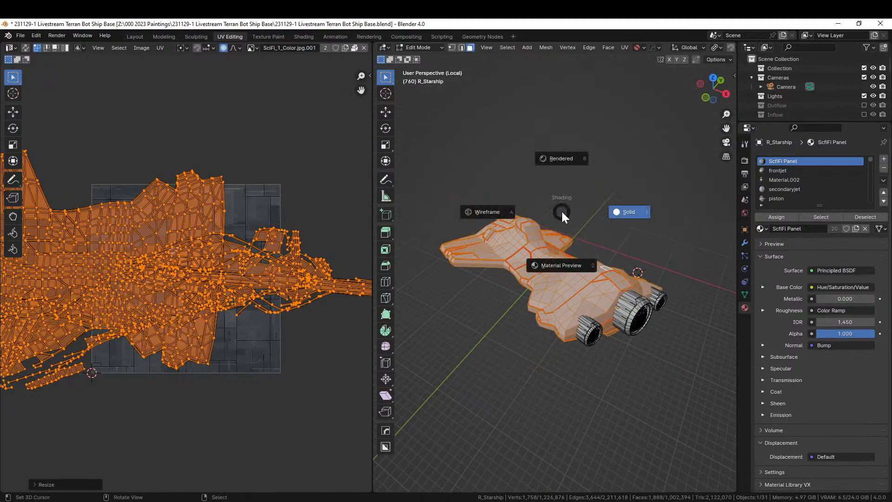
left_click(565, 163)
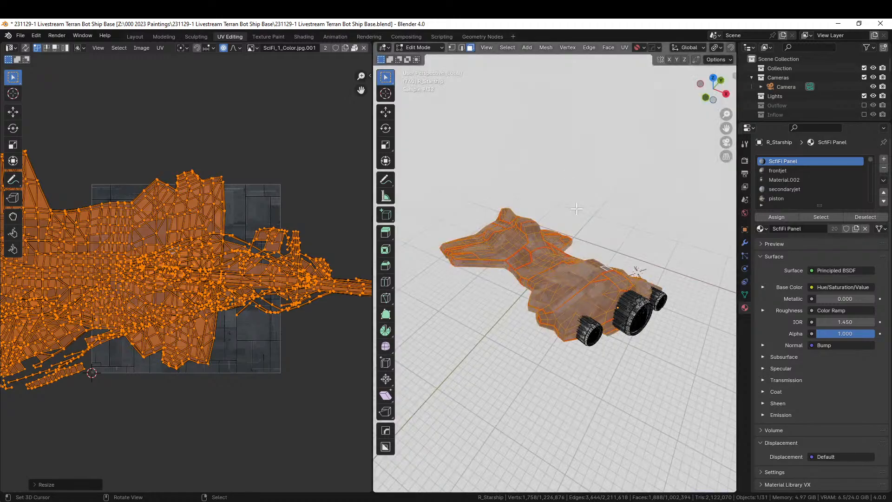
scroll(576, 209, "up", 4)
middle_click_drag(577, 209, 481, 233)
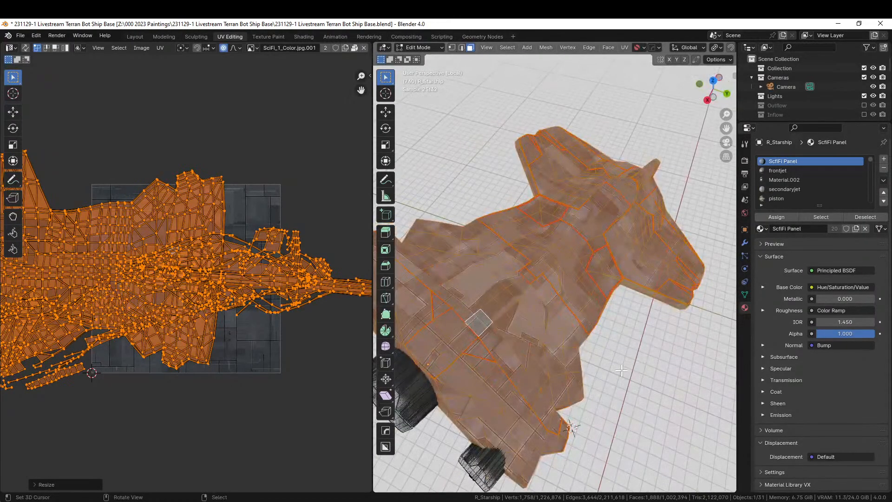
- Deselect all faces and leave Edit Mode to check the panel texture along the hull up close
key("alt+a")
mouse_move(573, 339)
middle_mouse_down()
mouse_move(593, 349)
mouse_move(587, 318)
mouse_move(582, 328)
middle_mouse_up()
key("Tab")
scroll(593, 350, "down", 4)
scroll(581, 328, "up", 5)
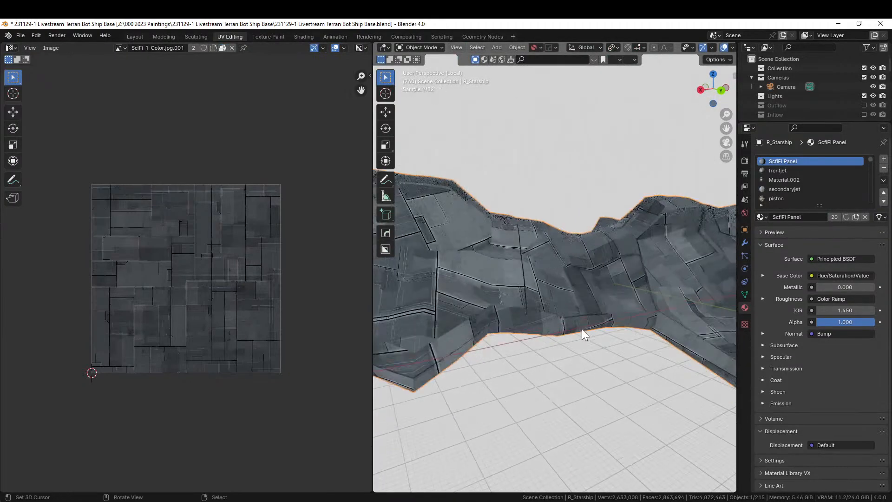
scroll(581, 327, "up", 2)
- Return to the full scene and delete the white cube on the ground in front of the building
key("KP_Divide")
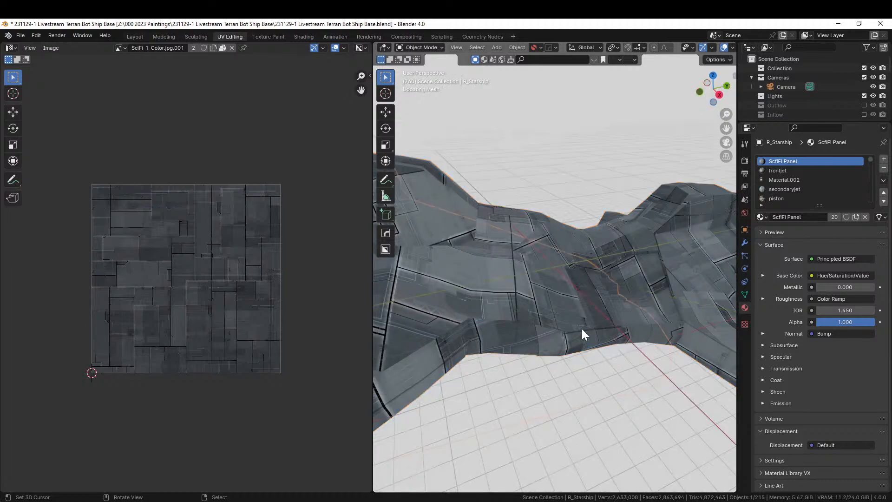
scroll(601, 302, "down", 6)
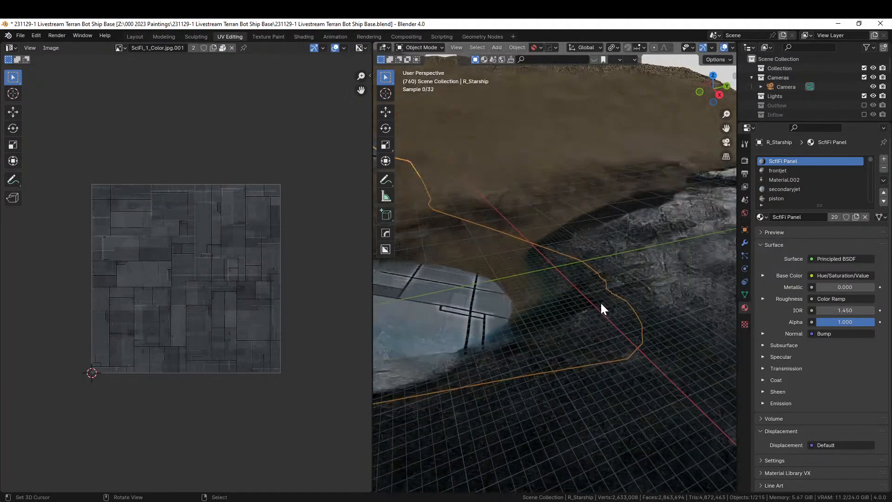
middle_click_drag(600, 302, 699, 289)
scroll(500, 286, "up", 2)
scroll(604, 287, "up", 5)
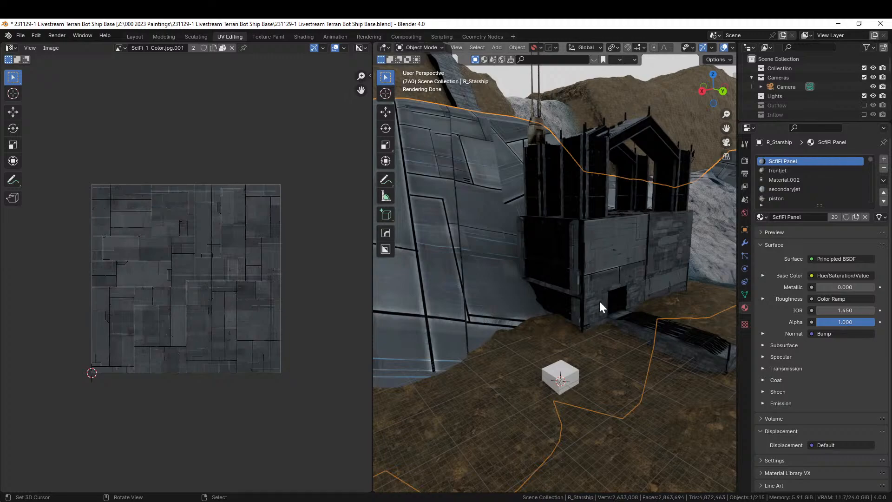
left_click(572, 374)
key("Delete")
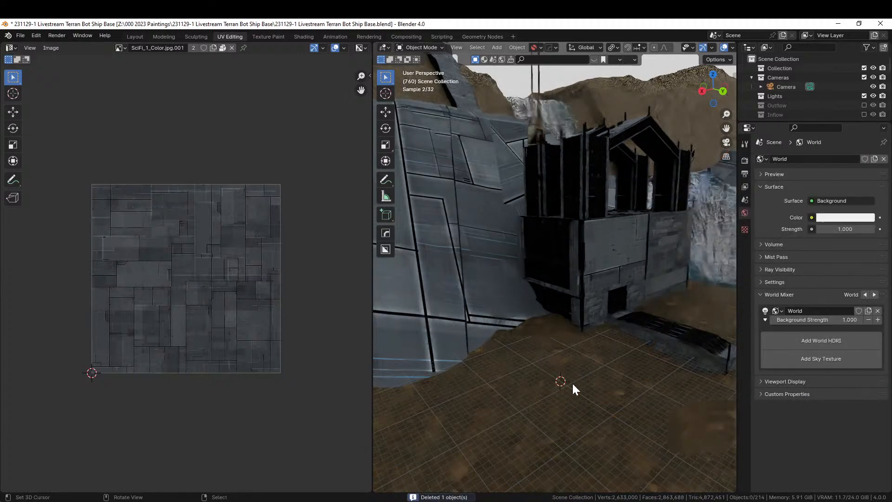
- Edit the crashed starship's mesh, select its entire UV layout and rotate it slightly
scroll(537, 280, "down", 5)
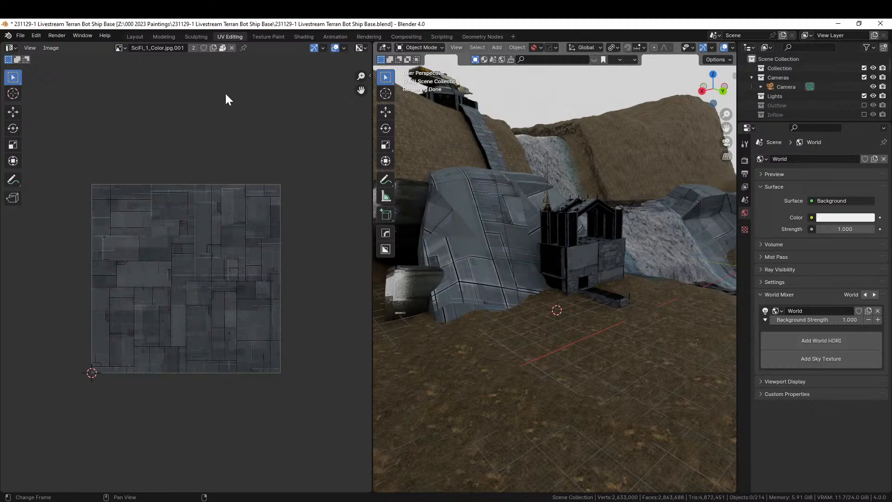
scroll(472, 237, "up", 4)
middle_click_drag(472, 237, 477, 290)
scroll(477, 253, "down", 3)
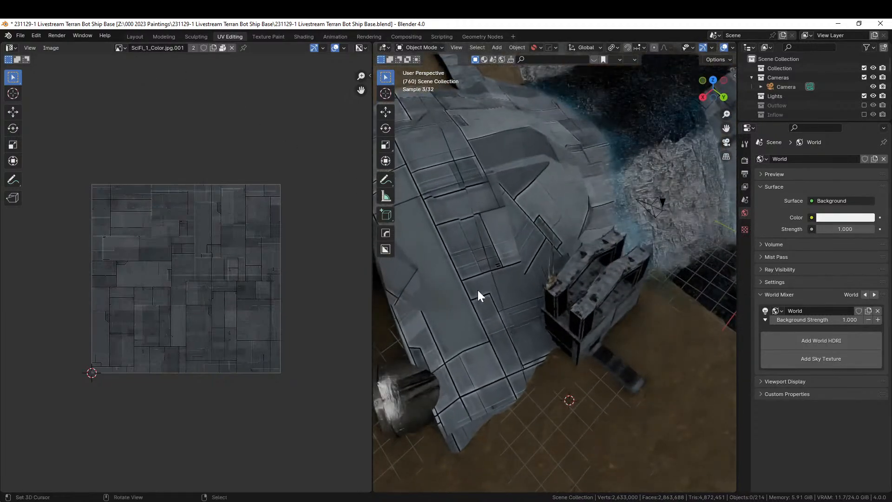
left_click(494, 211)
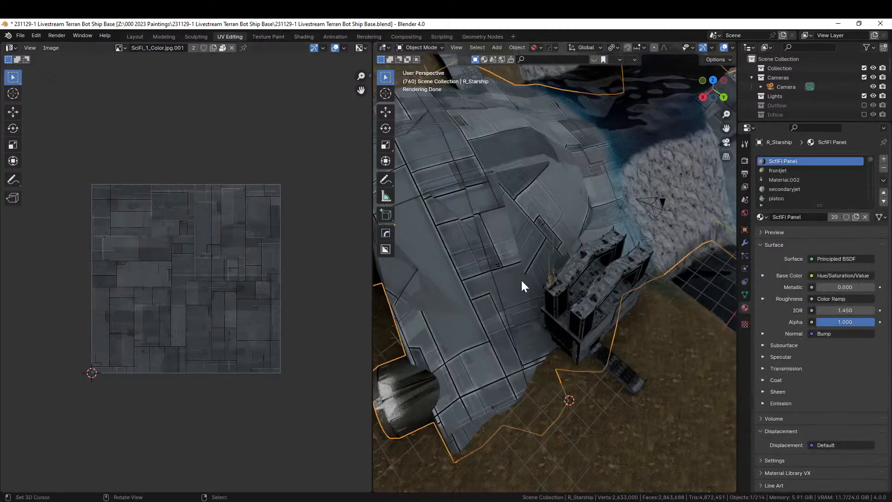
key("Tab")
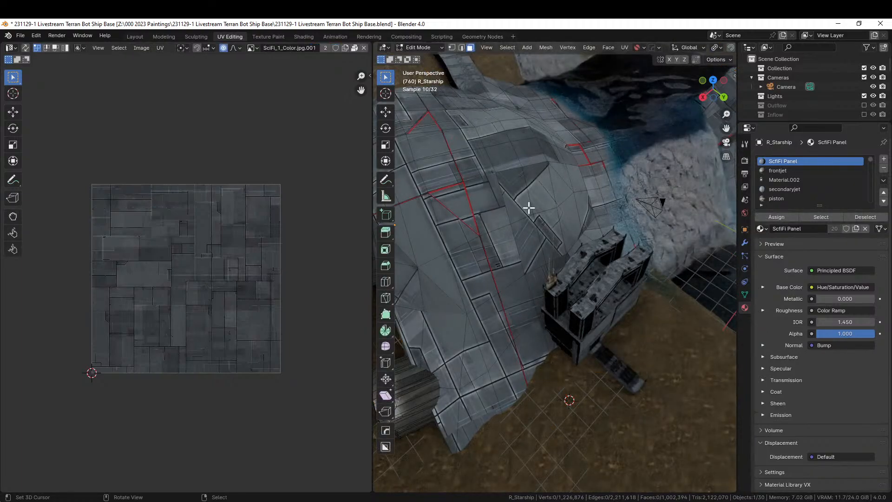
key("a")
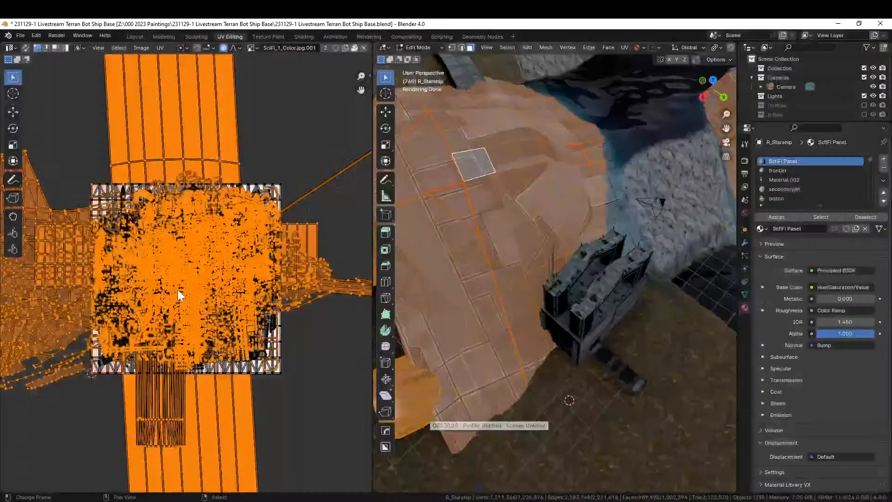
key("r")
left_click(229, 129)
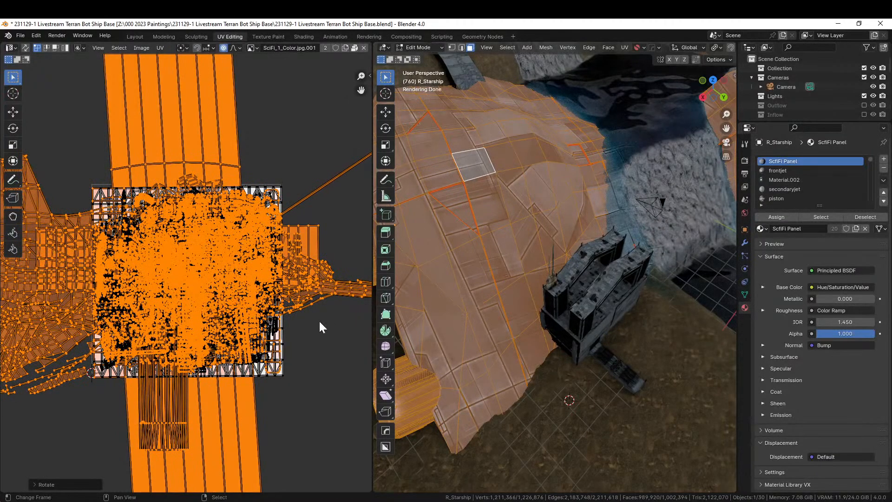
left_click(313, 307)
- Isolate the starship again with its UV layout enlarged for adjustment
key("KP_Divide")
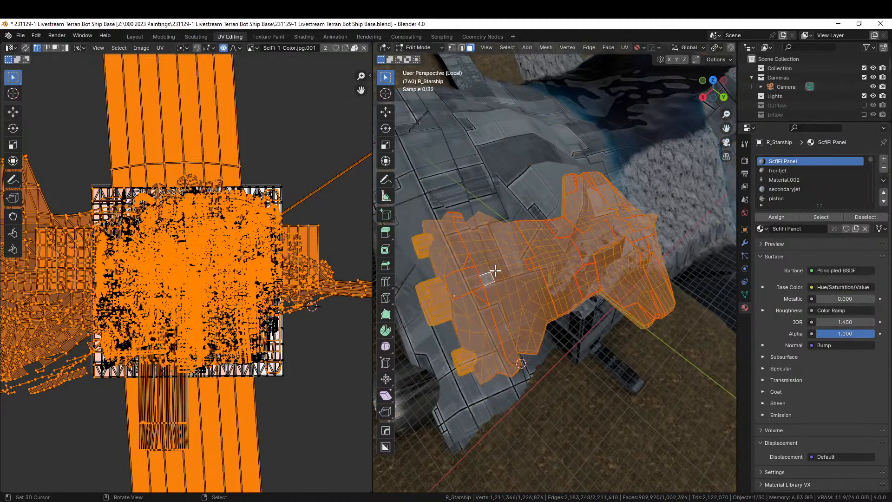
scroll(266, 355, "up", 1)
scroll(266, 355, "up", 1)
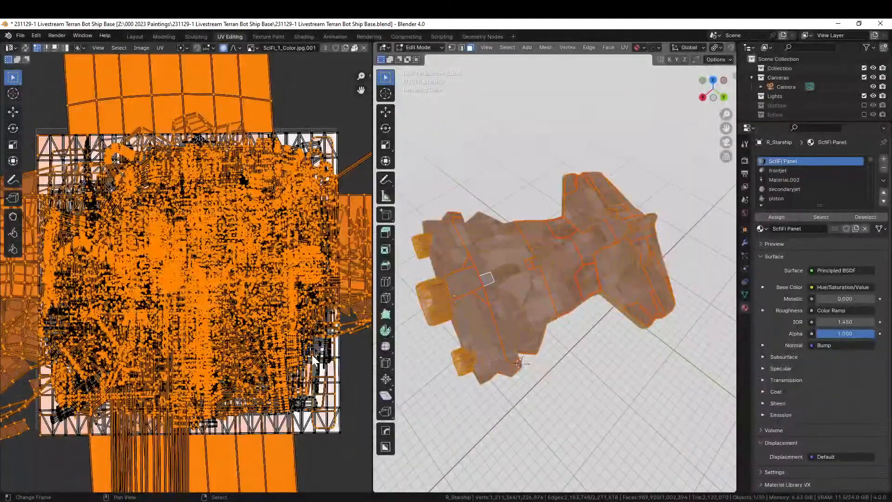
- Rotate the starship's UV layout by about 2.4° and check the panel lines on the hull up close
key("r")
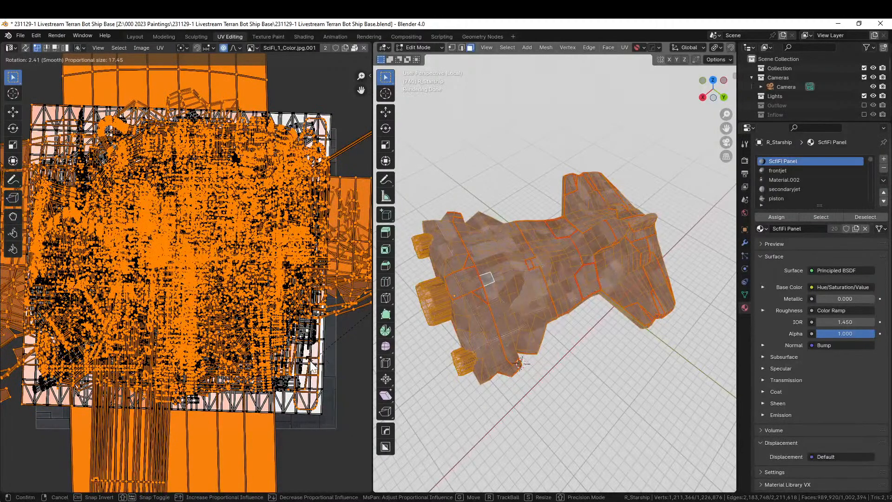
left_click(312, 367)
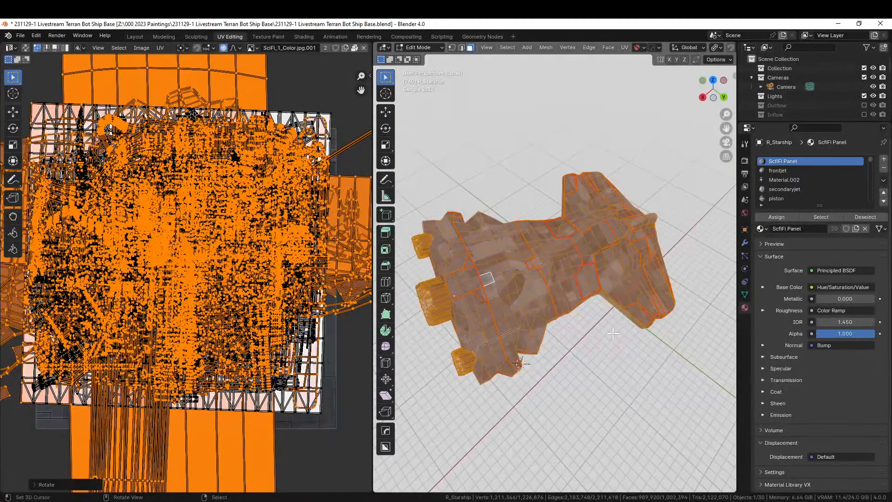
scroll(612, 332, "up", 5)
middle_click_drag(609, 333, 551, 345)
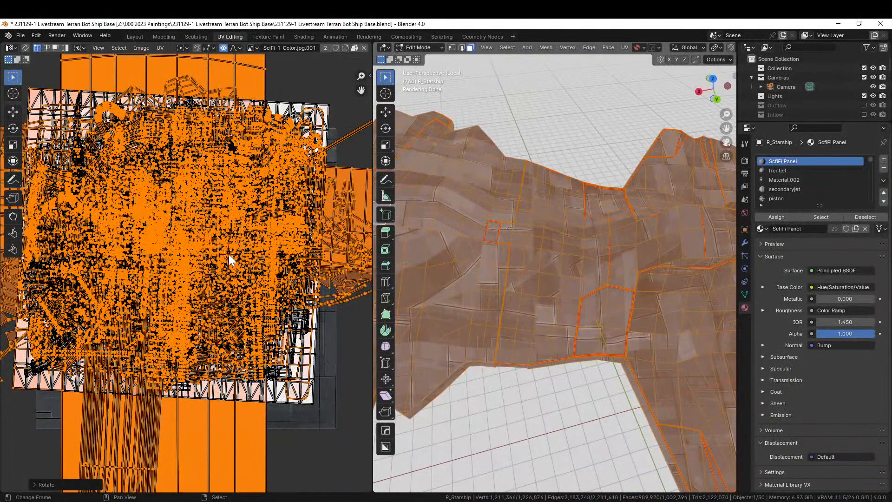
- Revert the starship's UVs to the rotation made before it was last isolated, using the undo history
left_click(36, 36)
mouse_move(53, 65)
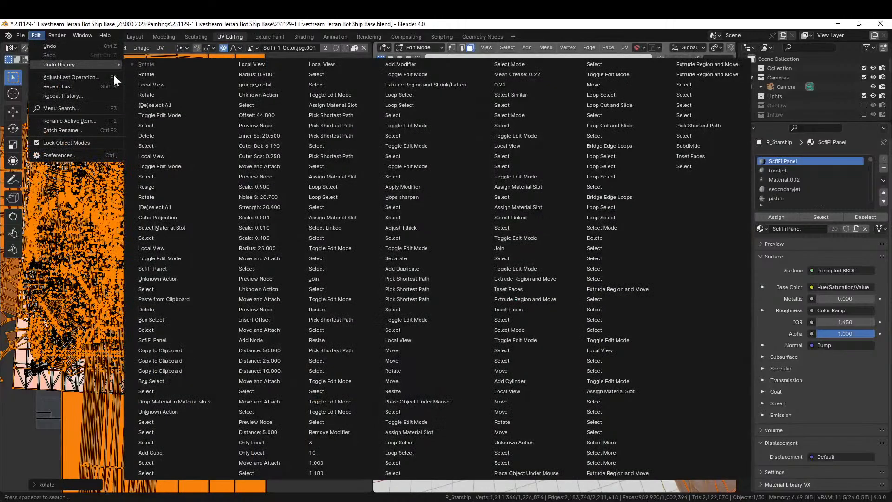
left_click(161, 94)
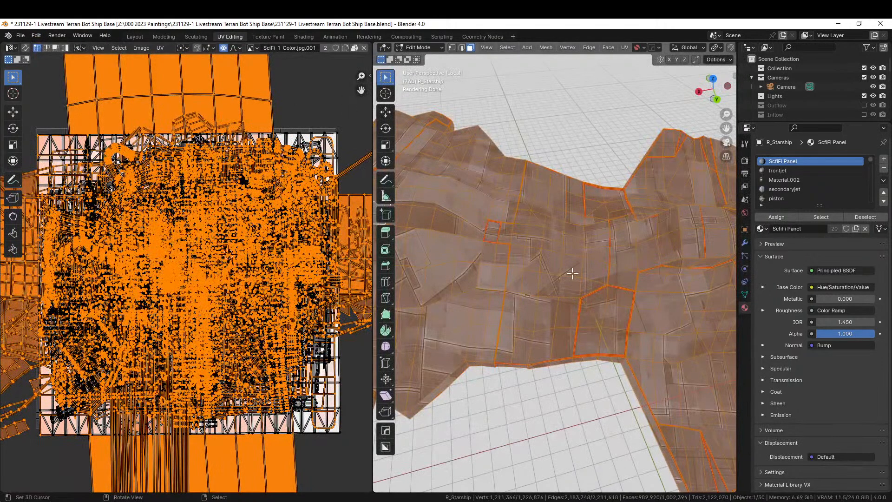
- Show the whole isolated starship in Solid shading
scroll(611, 233, "down", 4)
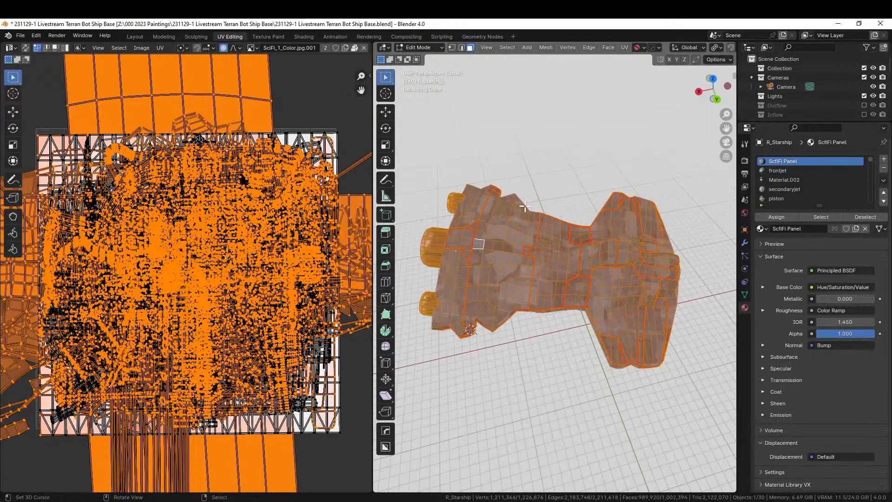
key("z")
key("s")
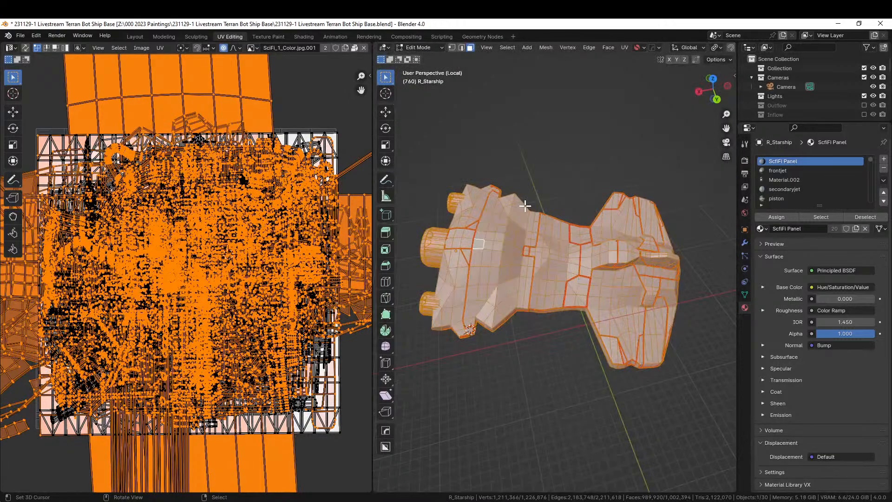
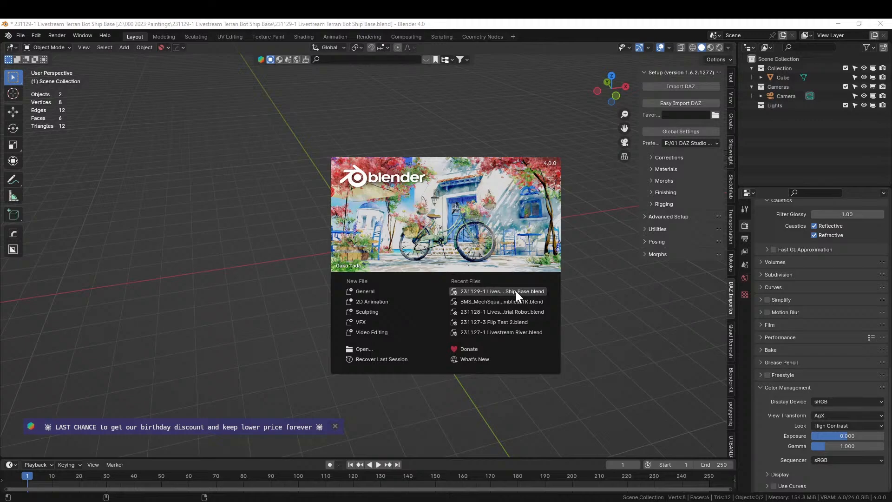
- Reopen the recent 231129-1 Livestream Terran Bot Ship Base file and select the crashed starship
left_click(515, 290)
left_click(515, 291)
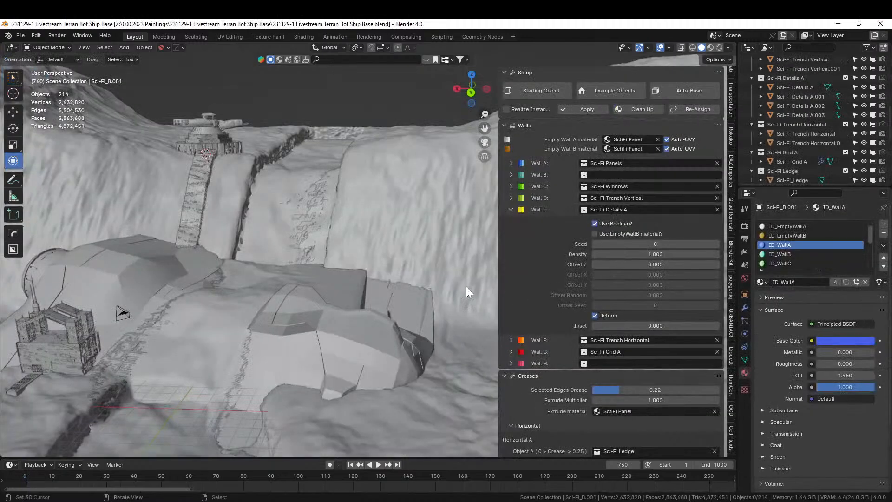
middle_click_drag(171, 280, 216, 281)
left_click(166, 277)
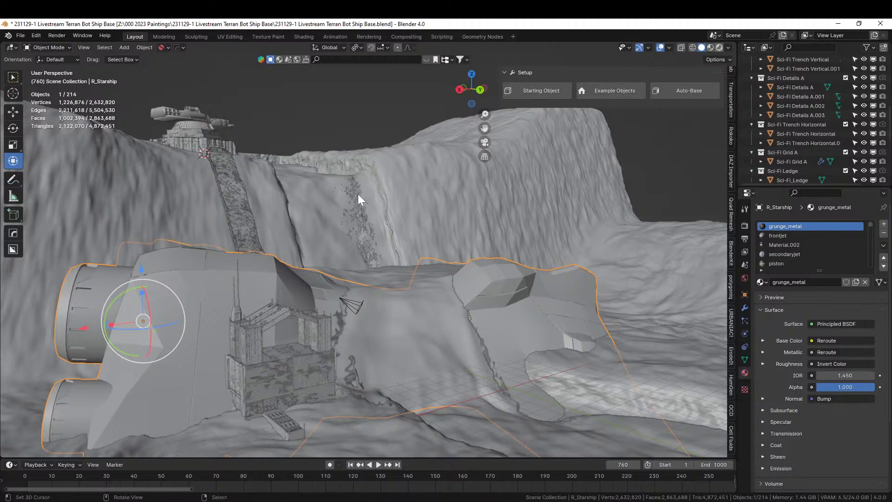
- Preview the scene in Rendered shading and examine the starship's hull material and the surrounding terrain
key("shift+z")
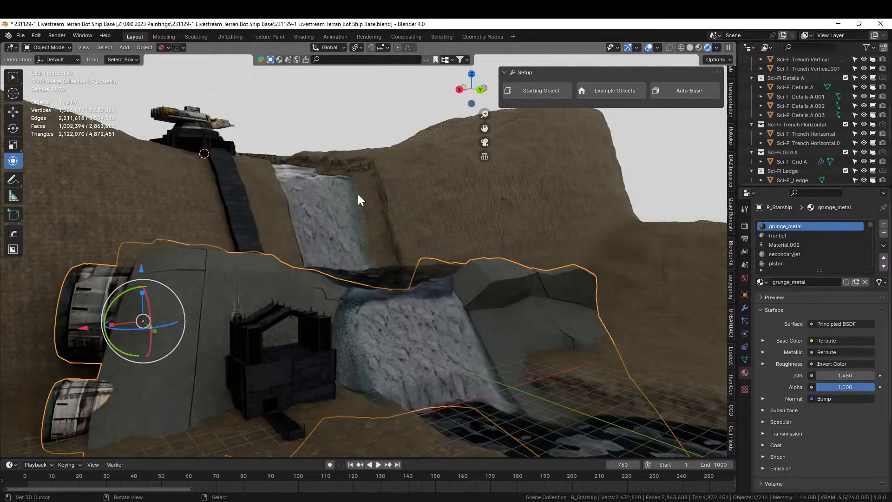
scroll(440, 209, "down", 8)
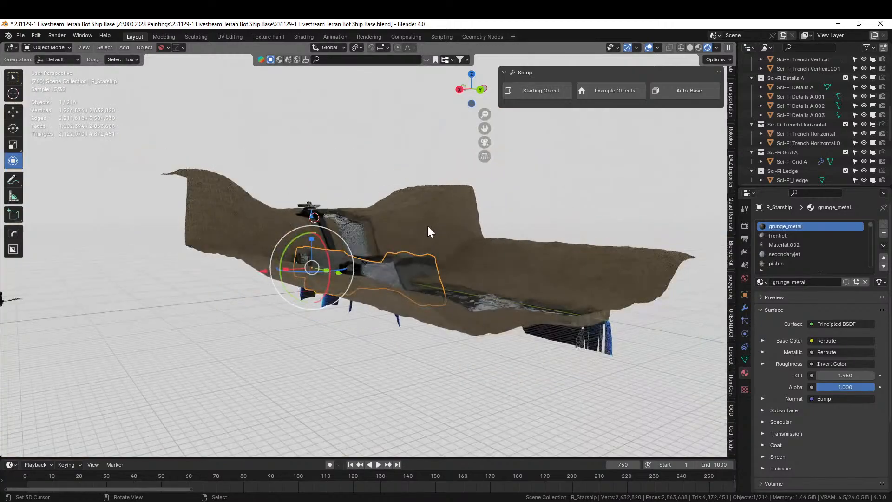
middle_click_drag(428, 226, 406, 242)
middle_click_drag(336, 240, 481, 243, "shift")
scroll(338, 262, "up", 4)
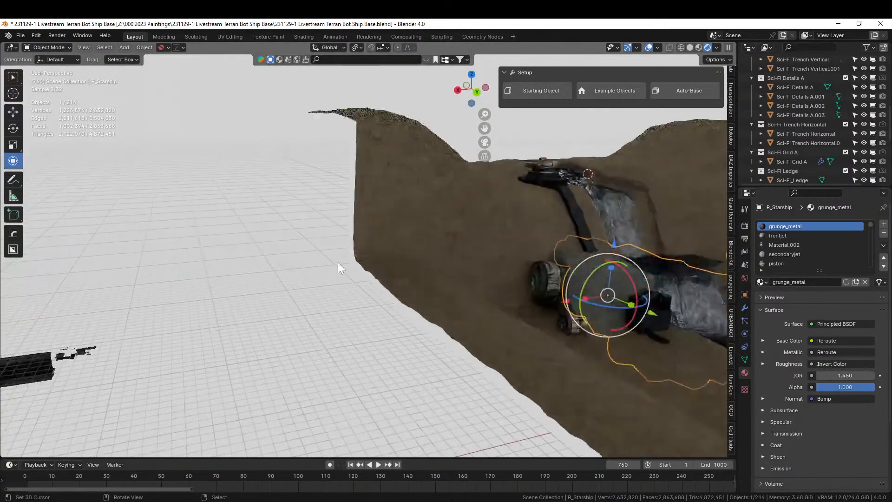
middle_click_drag(338, 262, 367, 266)
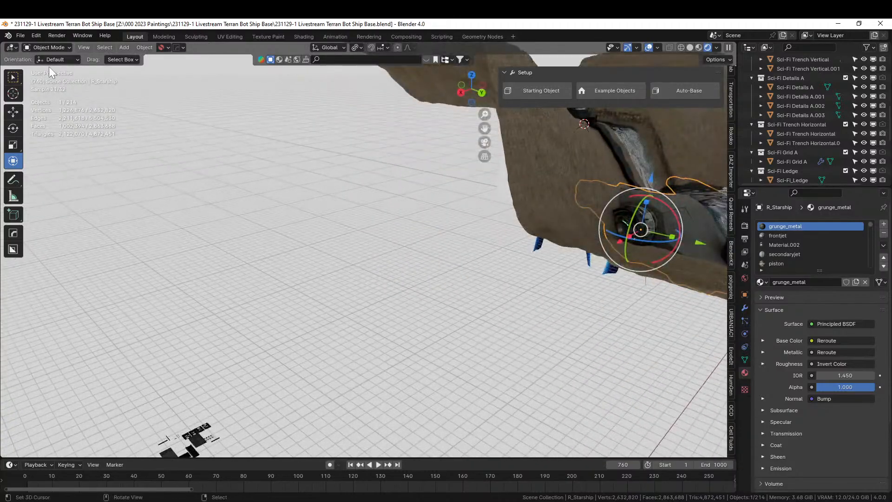
- Recover the auto-saved file 231129-1 Livestream Terran Bot Ship Base_33444_autosave.blend
left_click(19, 37)
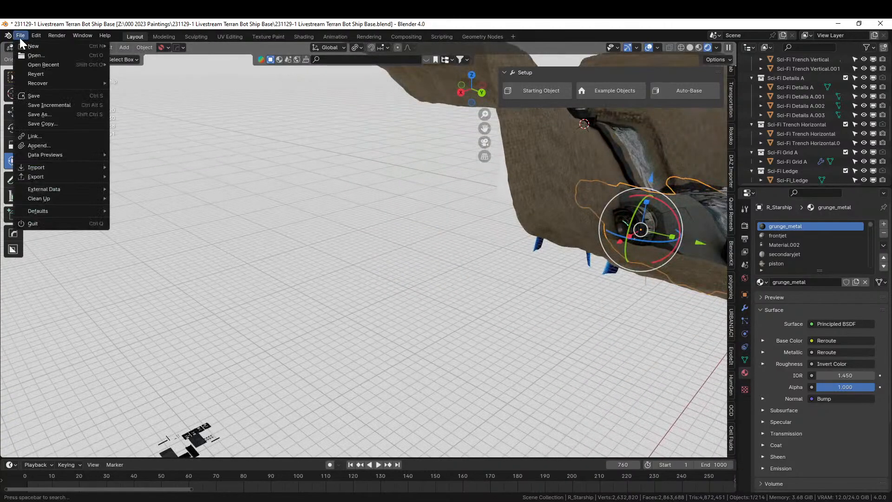
mouse_move(39, 84)
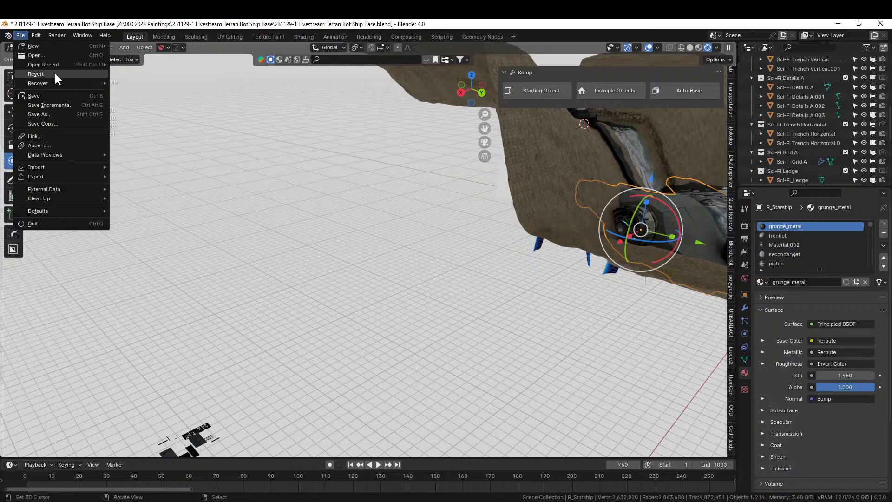
left_click(149, 93)
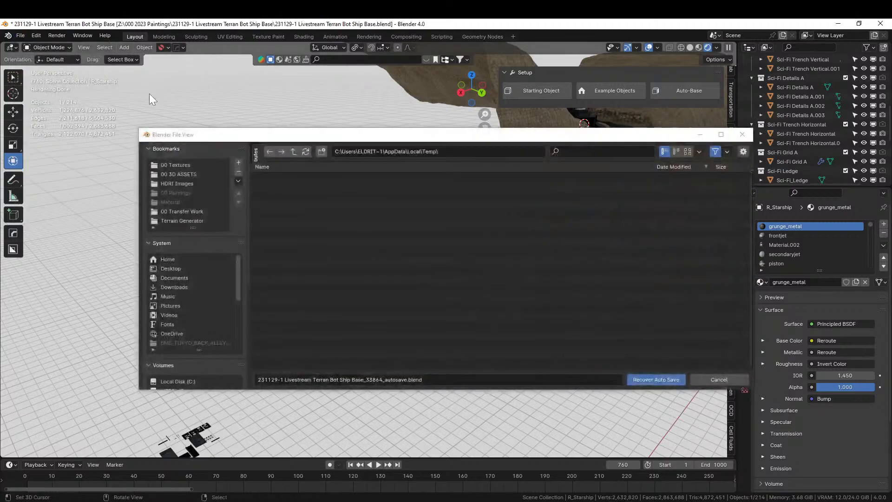
left_click(380, 177)
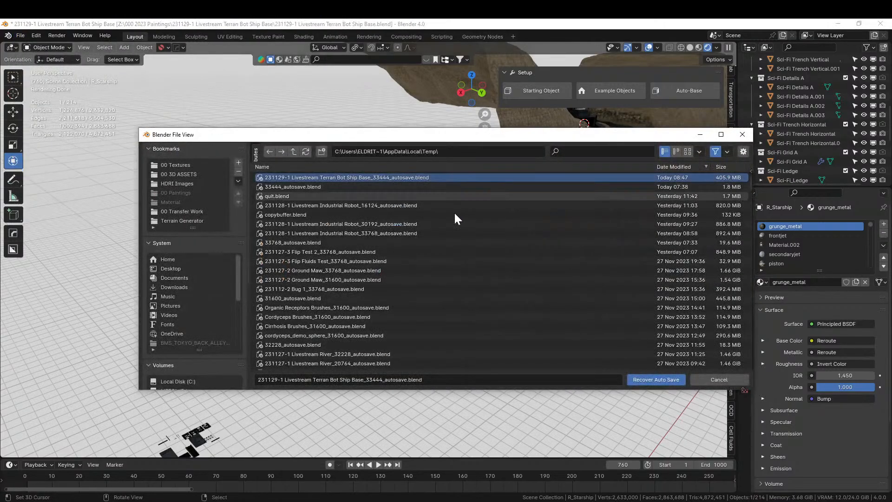
left_click(650, 380)
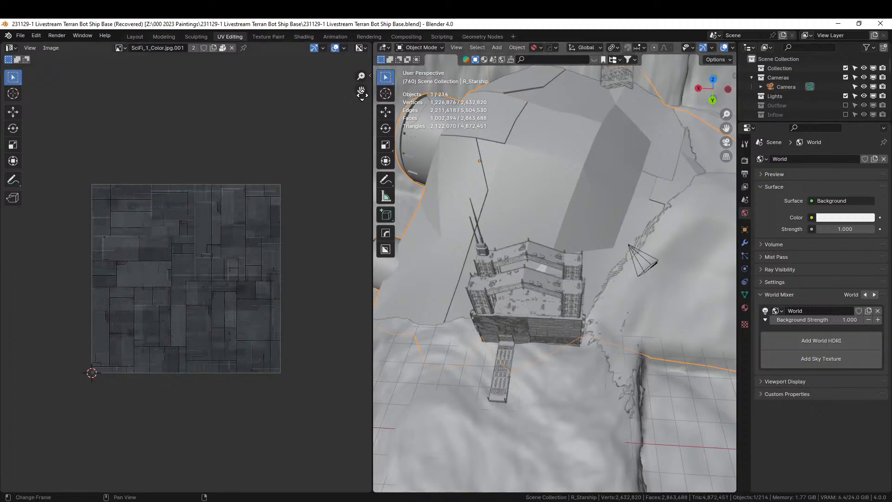
- Select the starship in the recovered scene and copy it to the clipboard
right_click(567, 132)
scroll(566, 132, "down", 3)
scroll(566, 132, "down", 2)
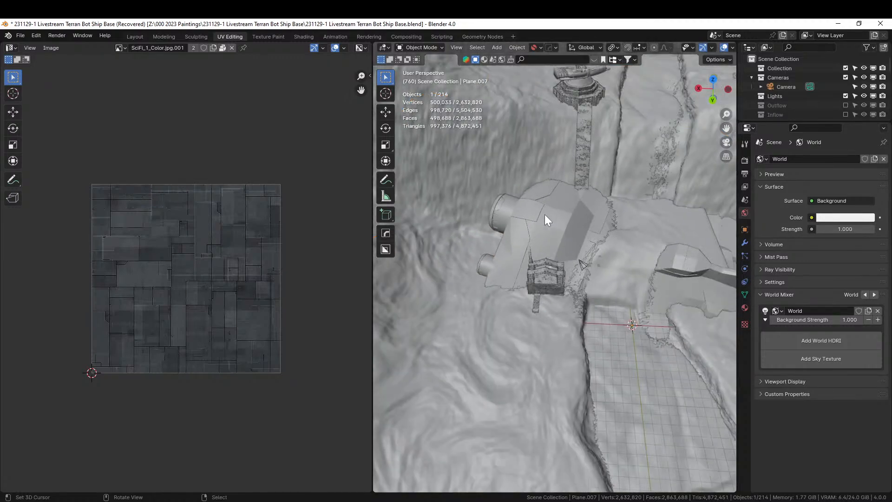
right_click(544, 214)
key("ctrl+c")
left_click(543, 216)
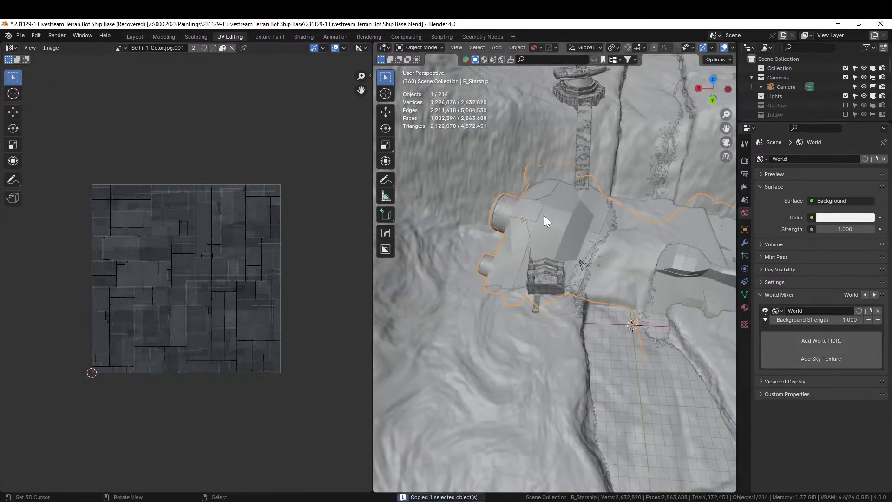
- Launch a second Blender 4.0 window with the default new scene
left_click(20, 36)
right_click(489, 501)
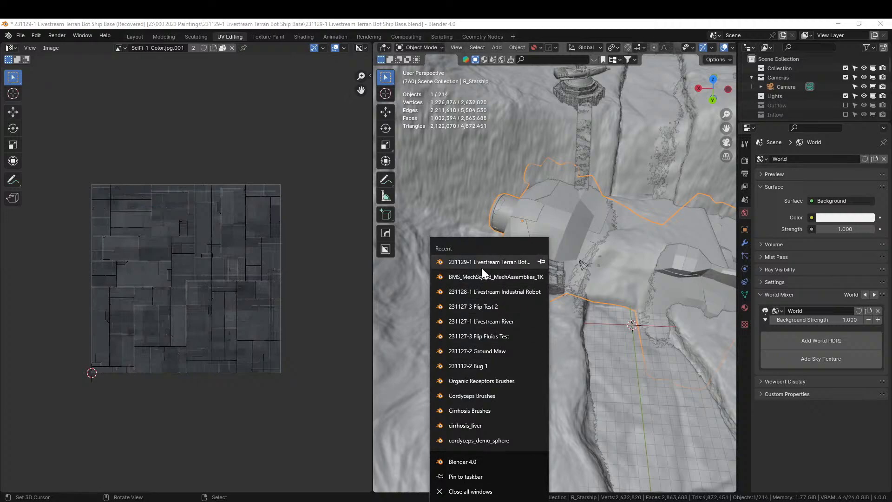
left_click(460, 462)
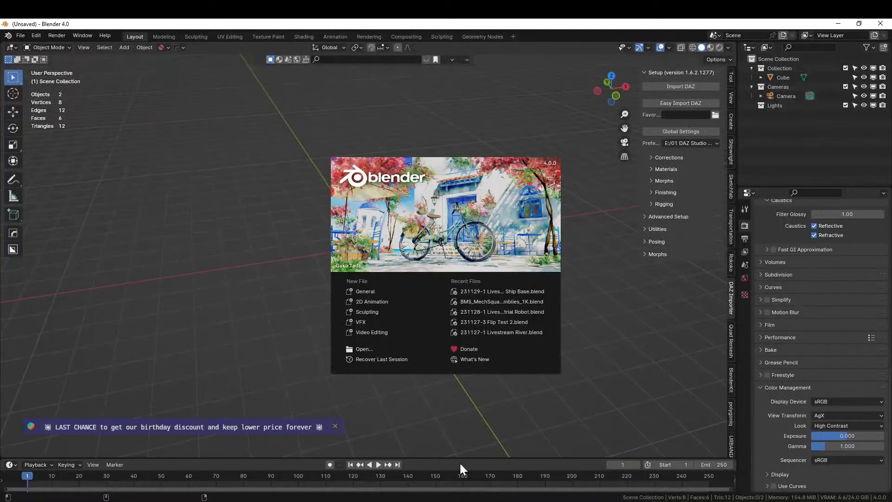
left_click(311, 322)
- Delete the default cube and paste the copied starship into the new scene
left_click(383, 223)
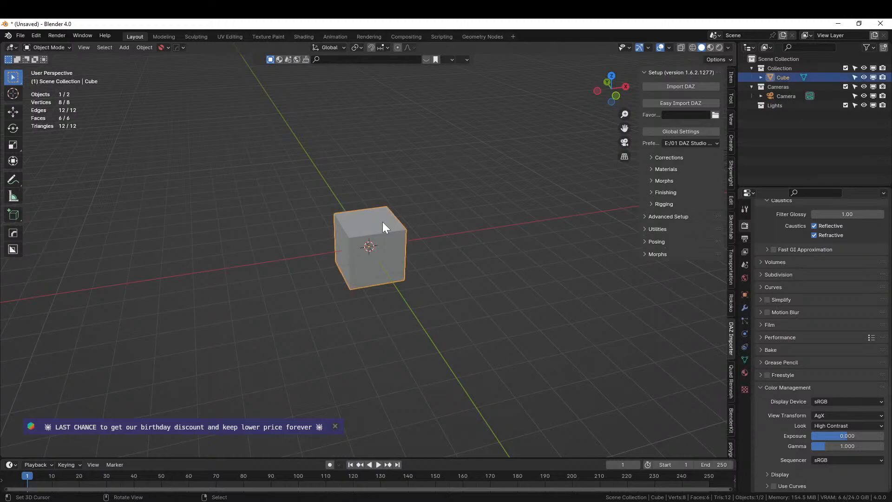
key("Delete")
key("ctrl+v")
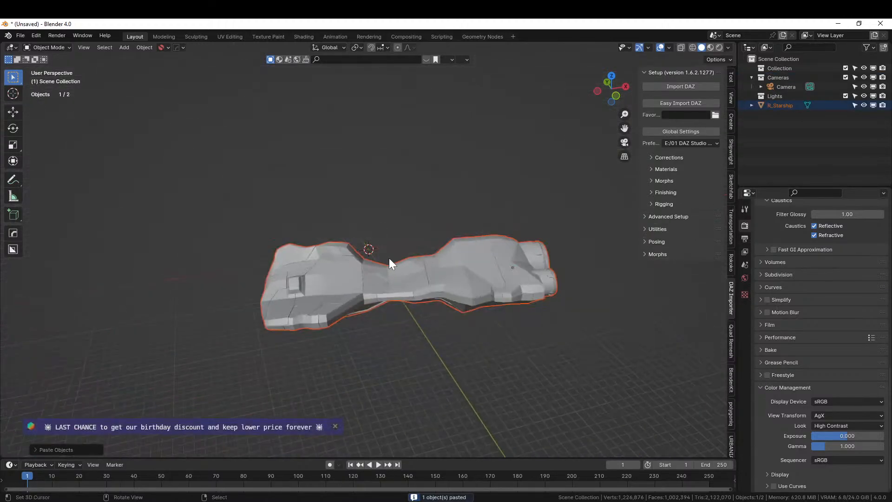
- Scale the pasted starship by 0.1 and apply its rotation and scale
left_click(344, 269)
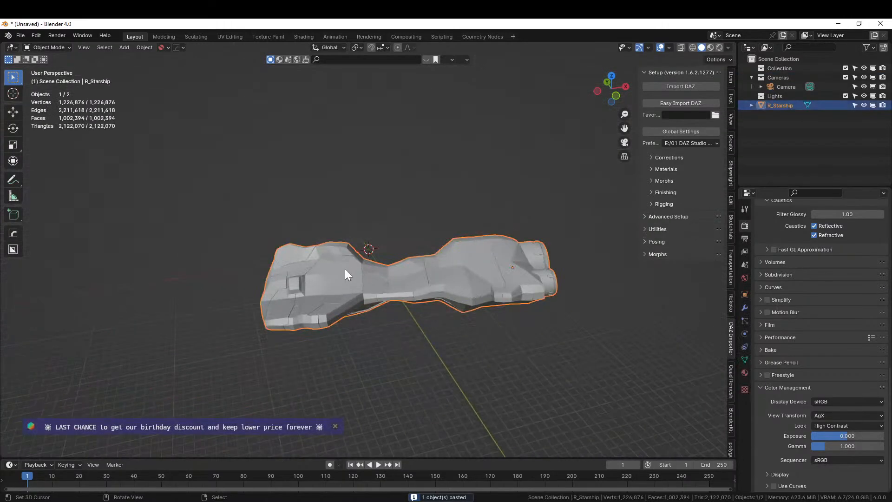
type("s.1")
key("Return")
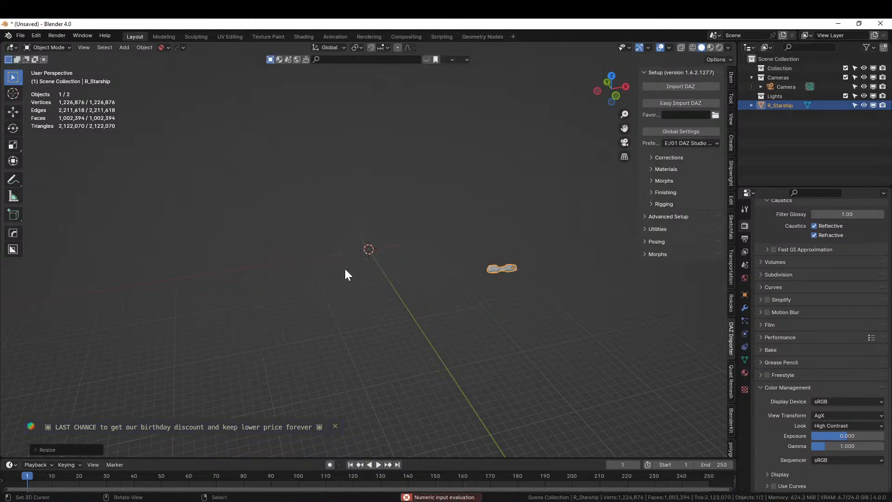
key("ctrl+a")
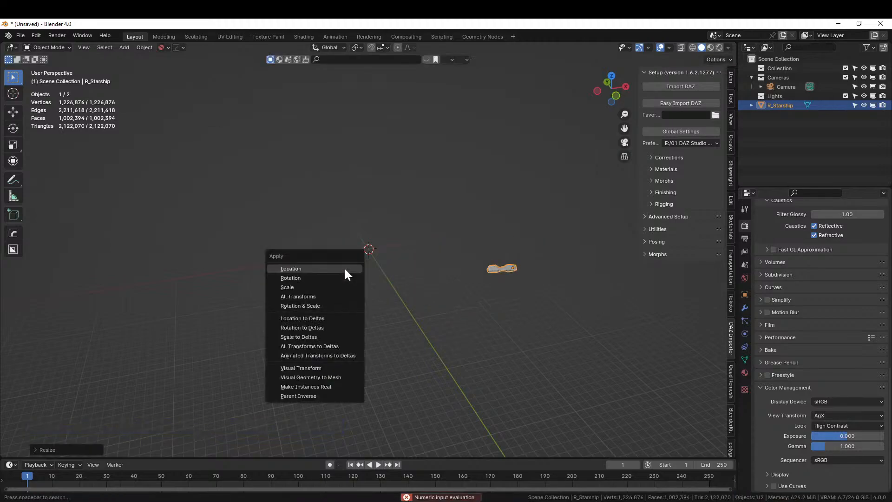
left_click(346, 305)
key("KP_Decimal")
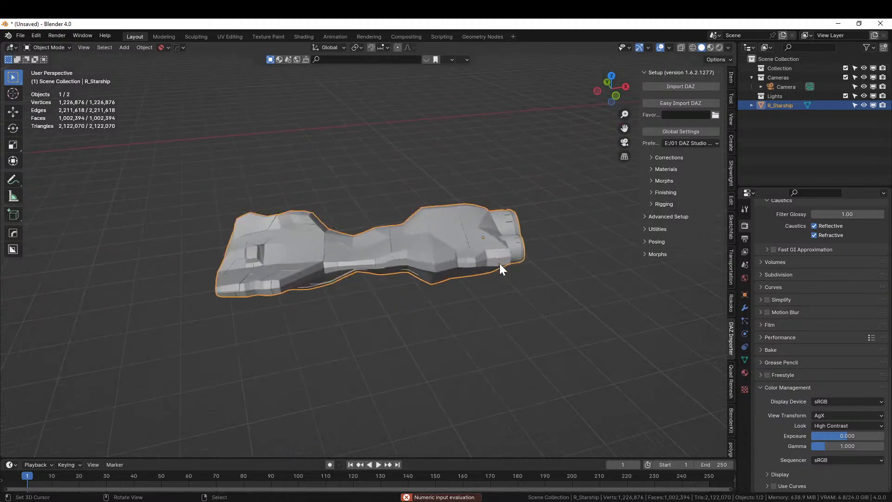
- Open the starship for editing in the UV Editing workspace and select all faces assigned to the ScfiFi Panel material
middle_click_drag(500, 258, 445, 210)
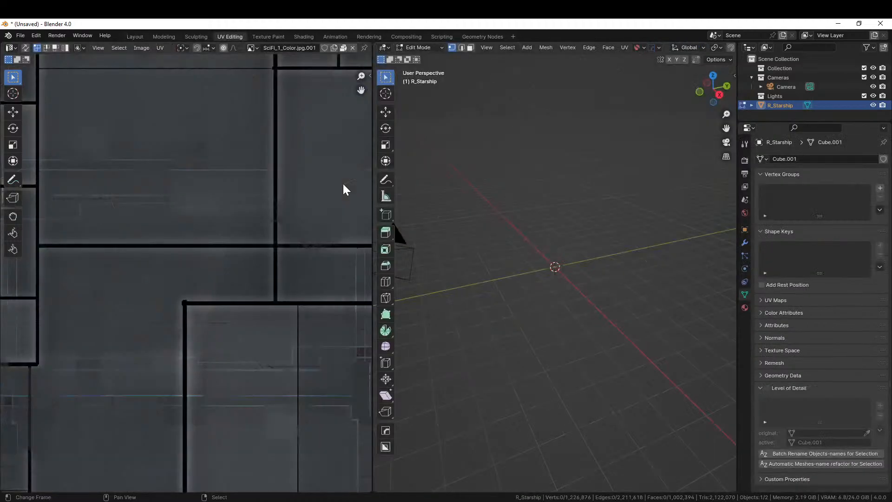
scroll(207, 348, "down", 10)
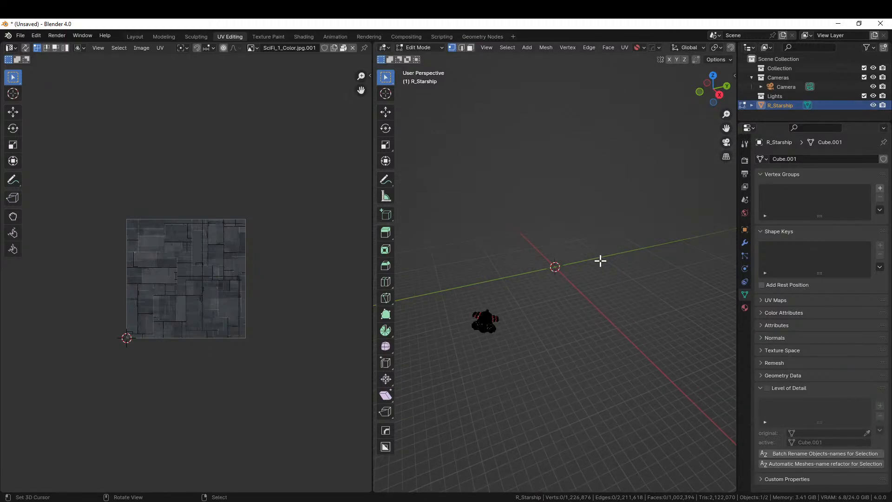
key("KP_0")
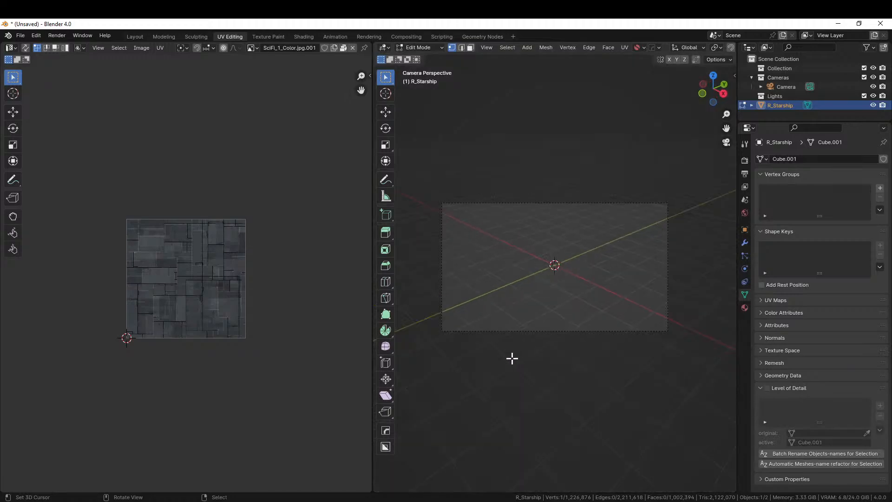
left_click(744, 308)
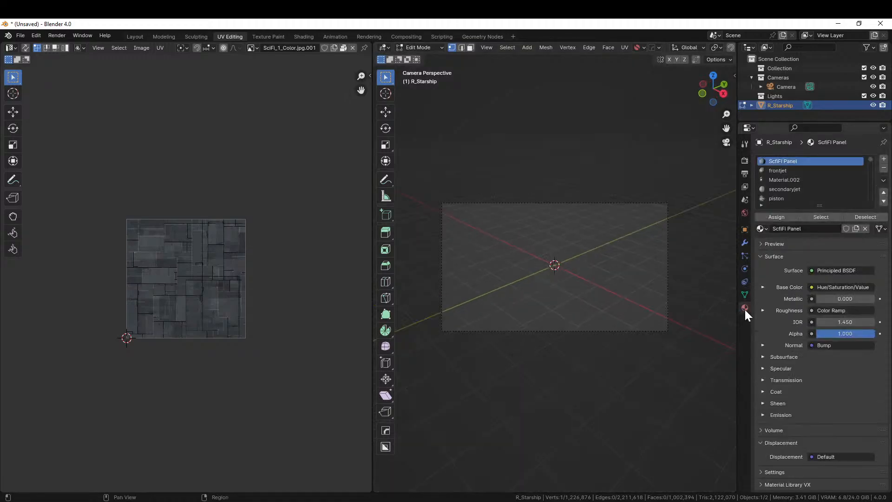
left_click(825, 215)
key("KP_Decimal")
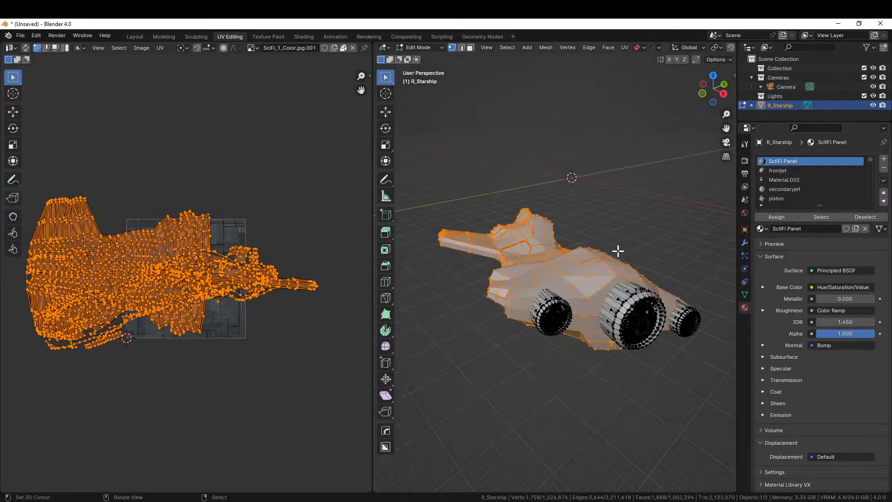
- View the starship from the top in orthographic view and set the transform orientation to Normal
middle_click_drag(615, 263, 689, 324)
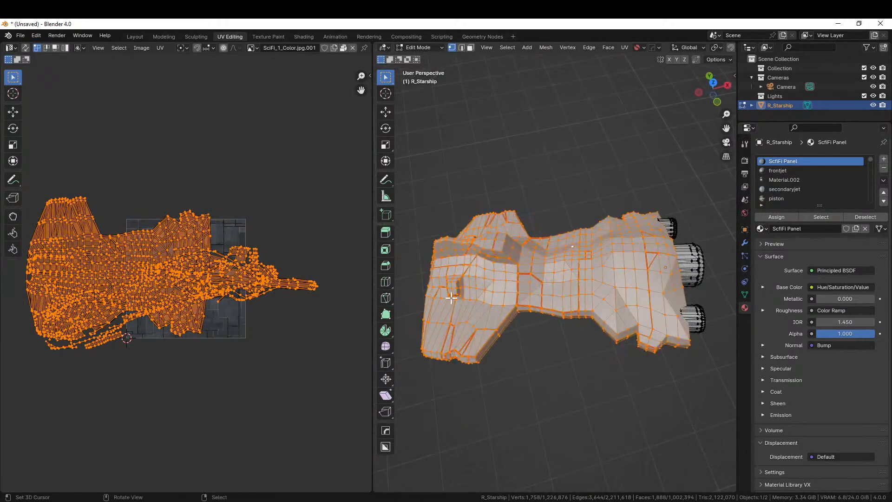
scroll(213, 305, "up", 5)
scroll(222, 306, "down", 3)
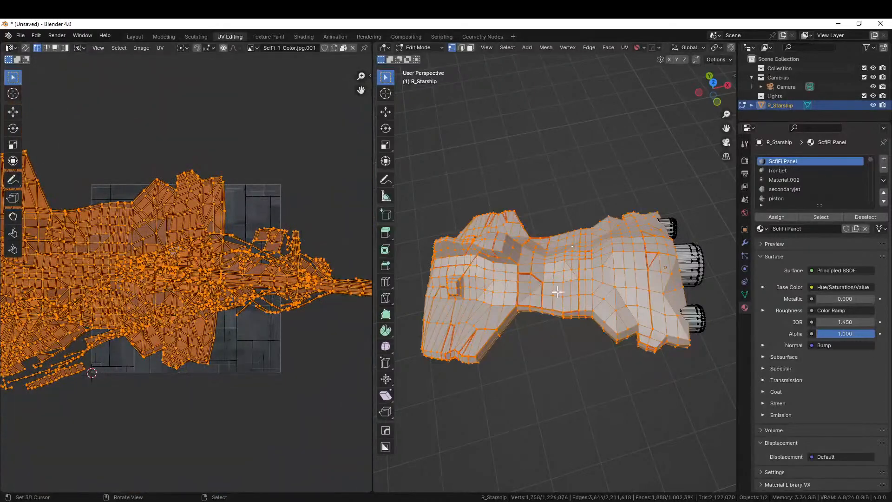
key("KP_7")
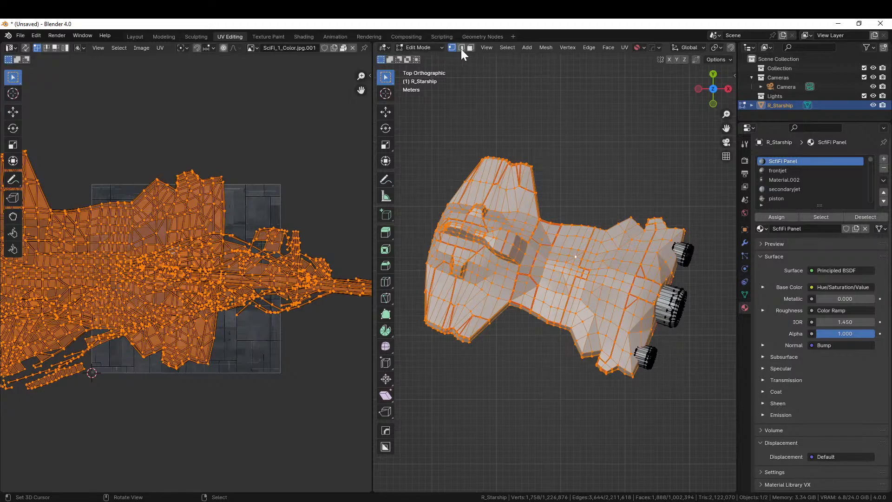
left_click(692, 48)
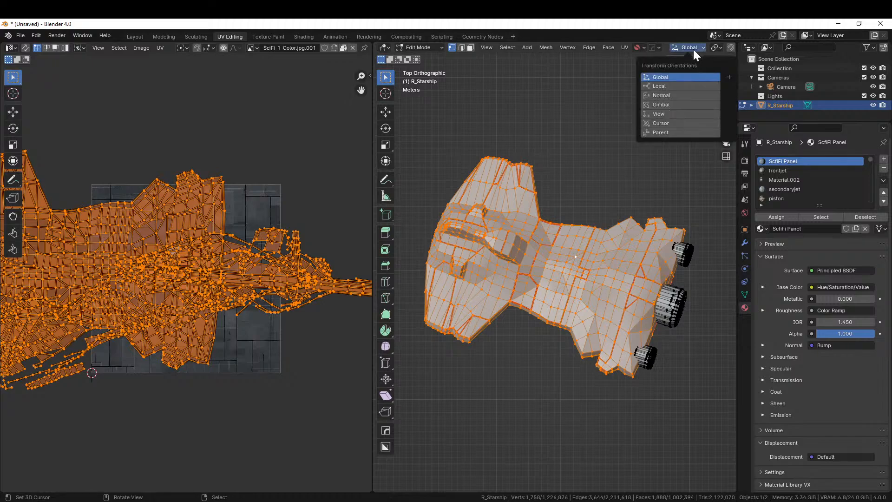
left_click(662, 95)
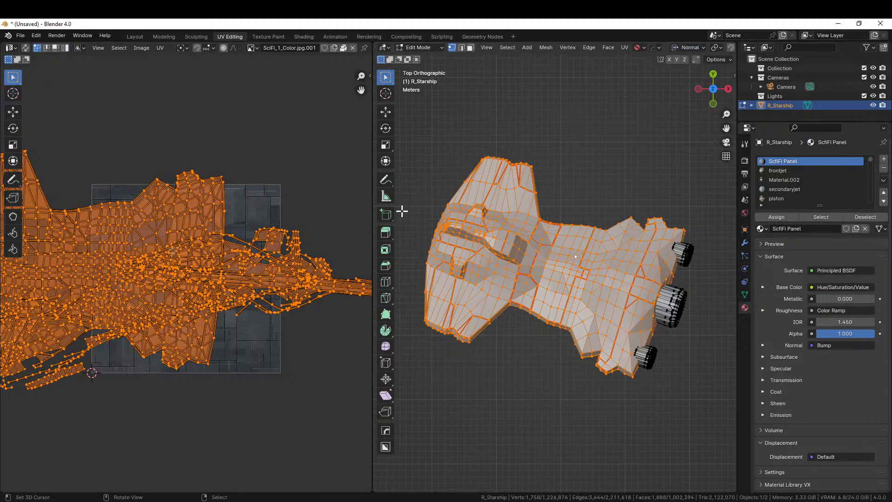
- Activate the Transform tool and remap the selected hull faces' UVs with Cube Projection
left_click(386, 162)
scroll(515, 274, "up", 2)
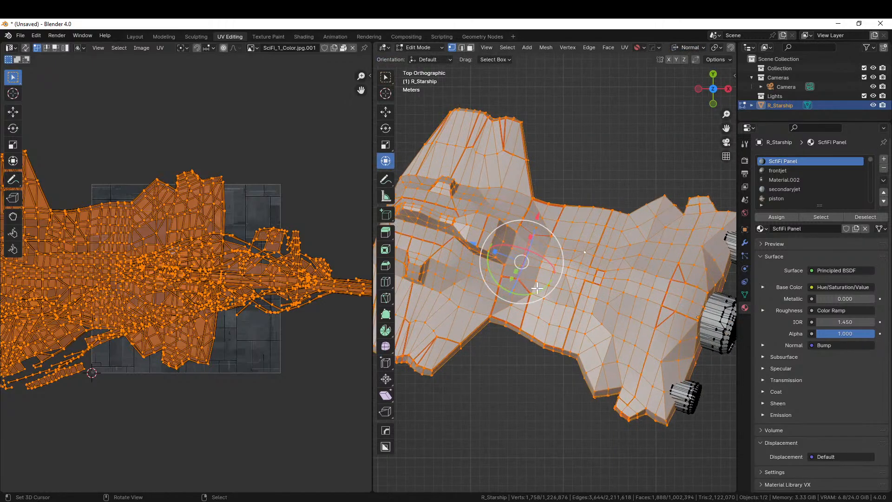
key("u")
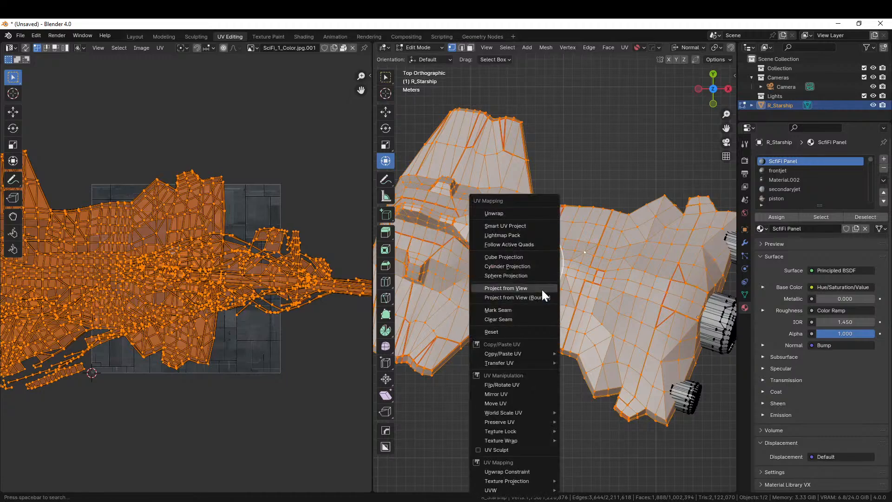
left_click(519, 256)
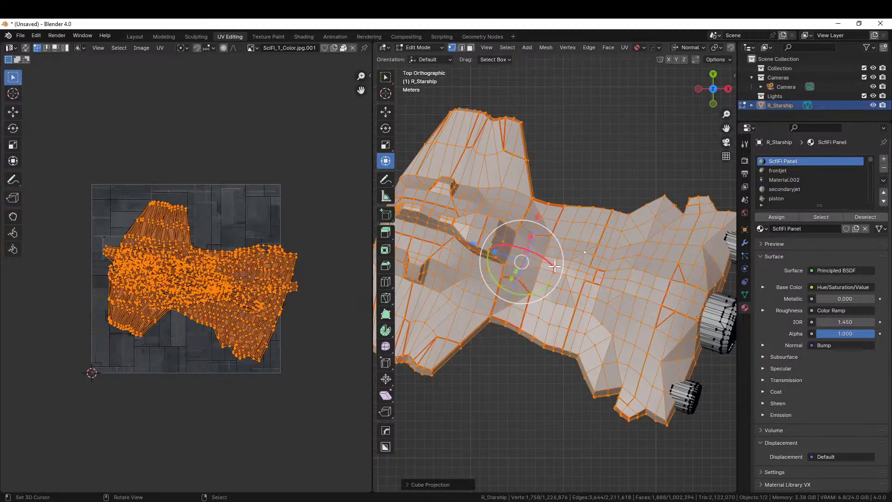
key("u")
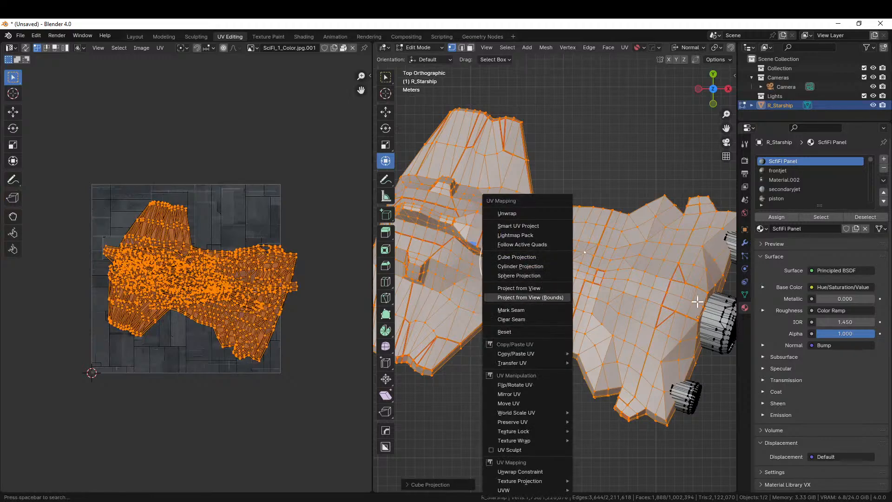
key("Escape")
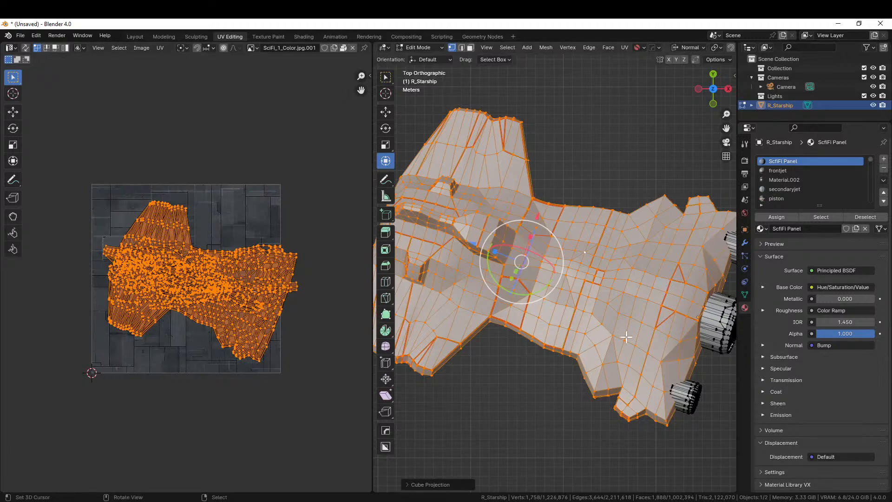
key("r")
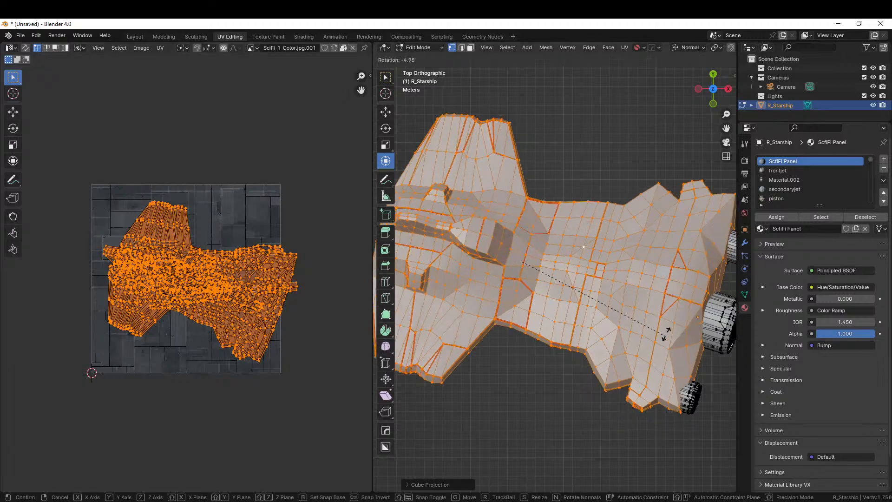
left_click(673, 320)
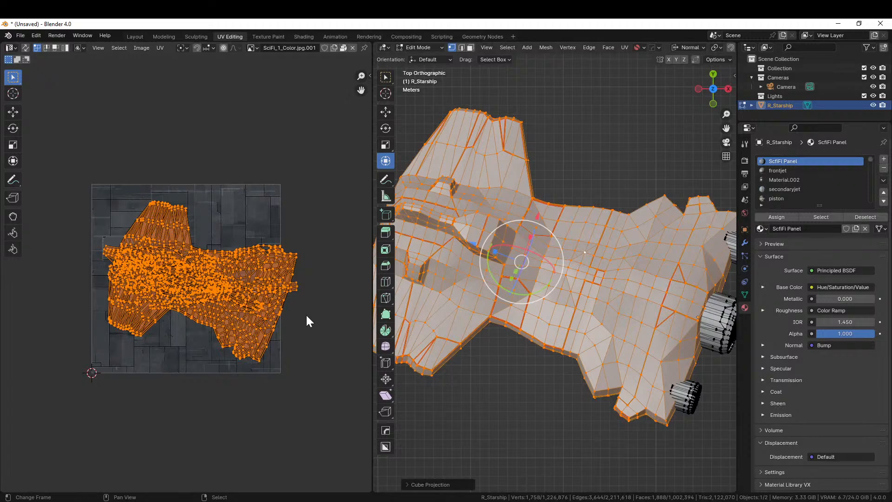
- Rotate the hull's UV island by about -20° and switch the viewport to Rendered shading
key("r")
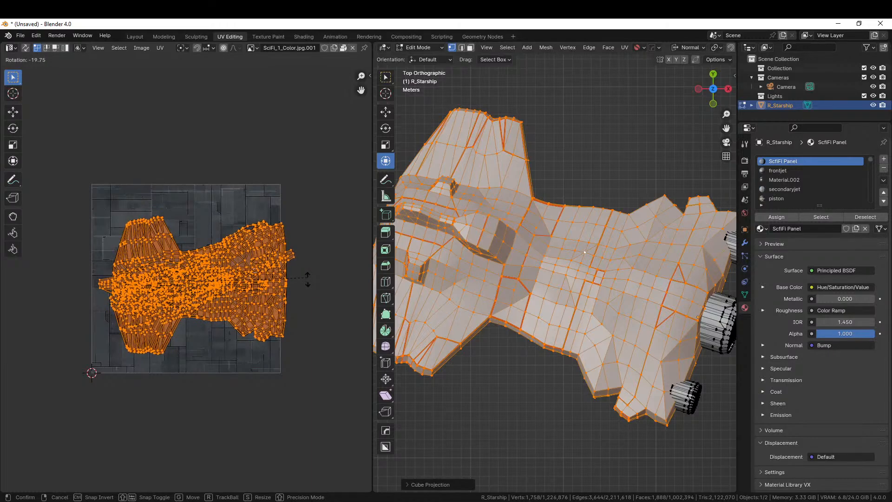
left_click(306, 278)
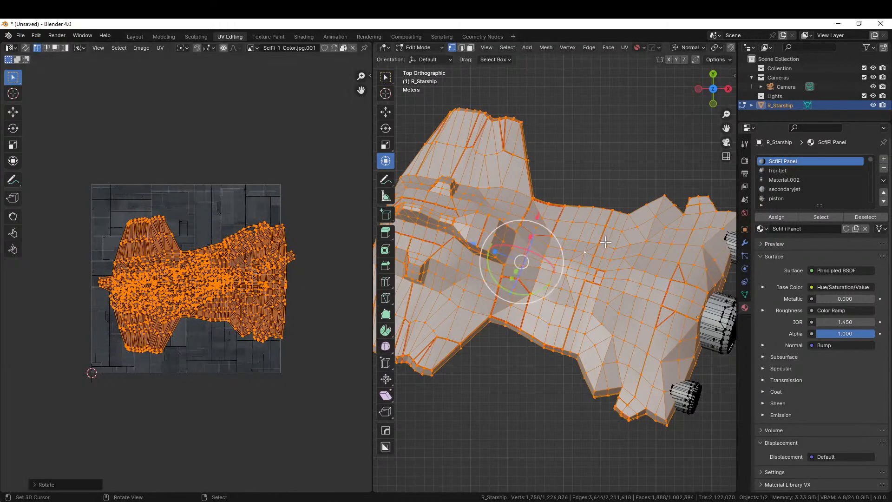
key("z")
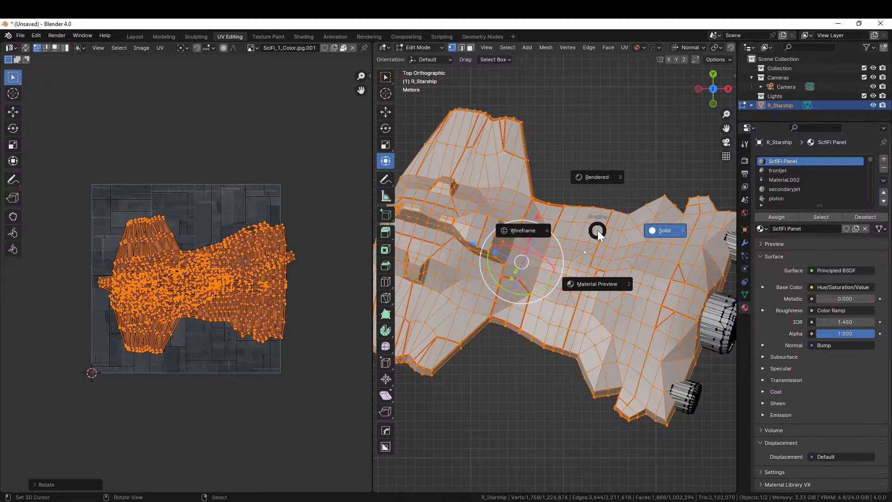
key("8")
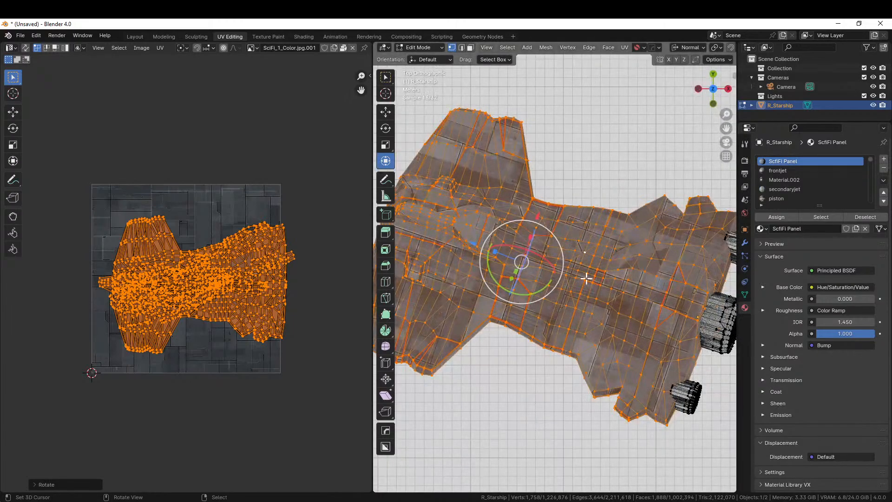
- Fine-tune the UV island's rotation so the texture's panel lines run along the hull
scroll(586, 278, "up", 2)
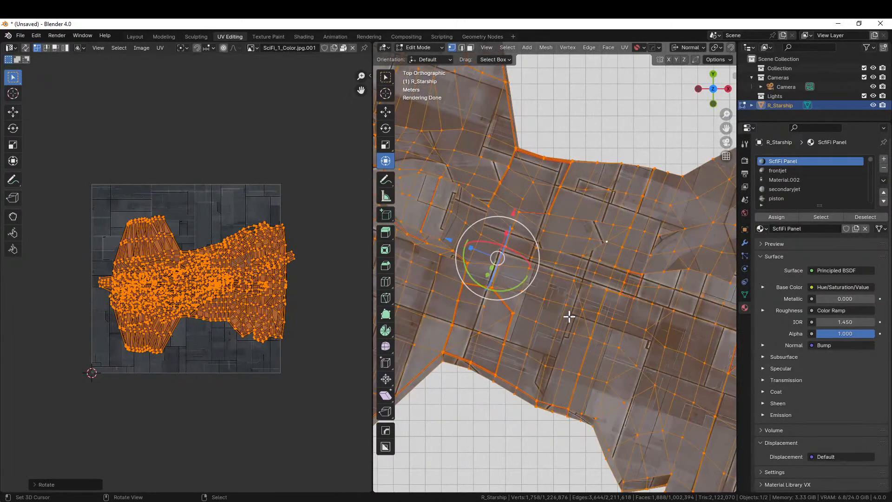
scroll(569, 317, "up", 1)
key("r")
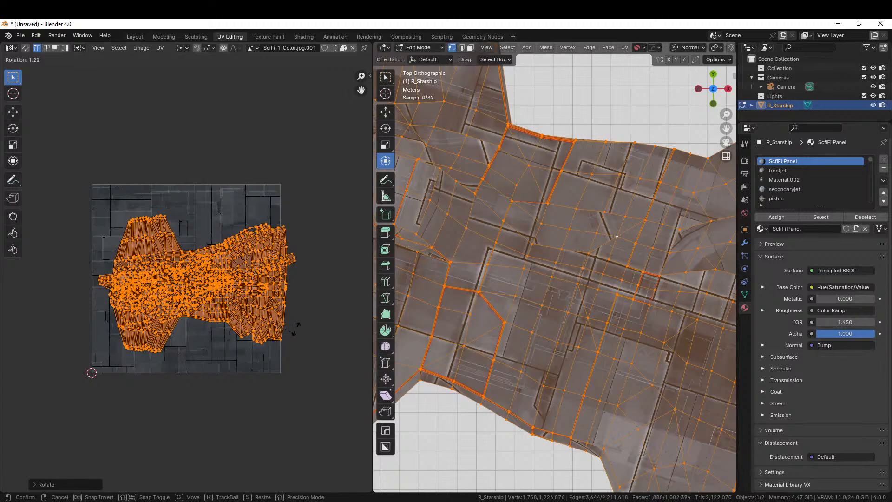
left_click(296, 328)
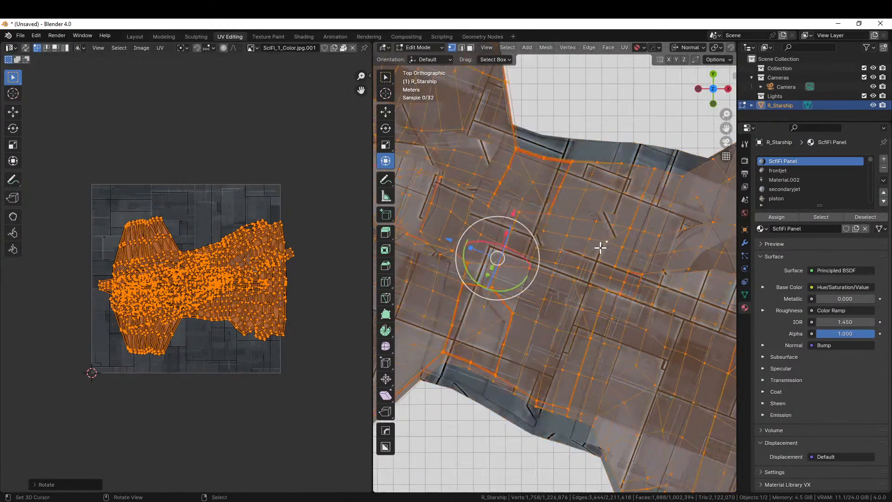
- Check the remapped panel texture around the hull and return the starship to Object Mode
middle_click_drag(600, 246, 431, 186)
scroll(431, 186, "down", 4)
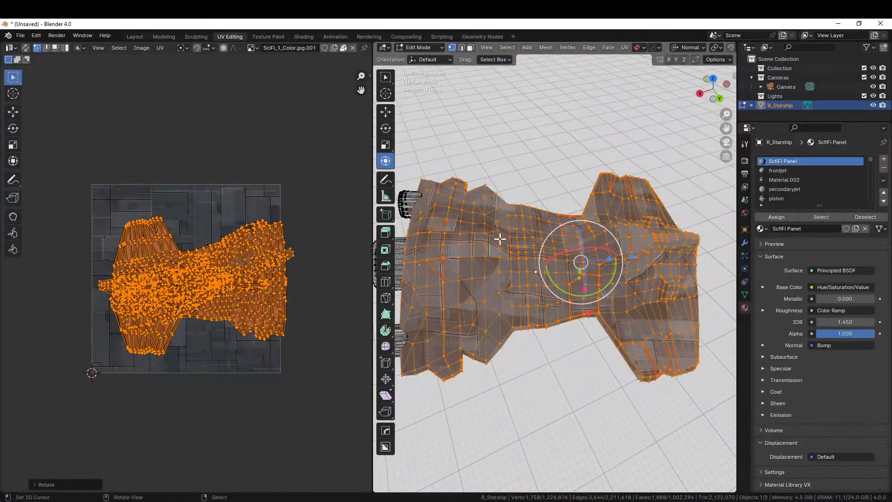
middle_click_drag(500, 239, 492, 210)
scroll(524, 248, "up", 3)
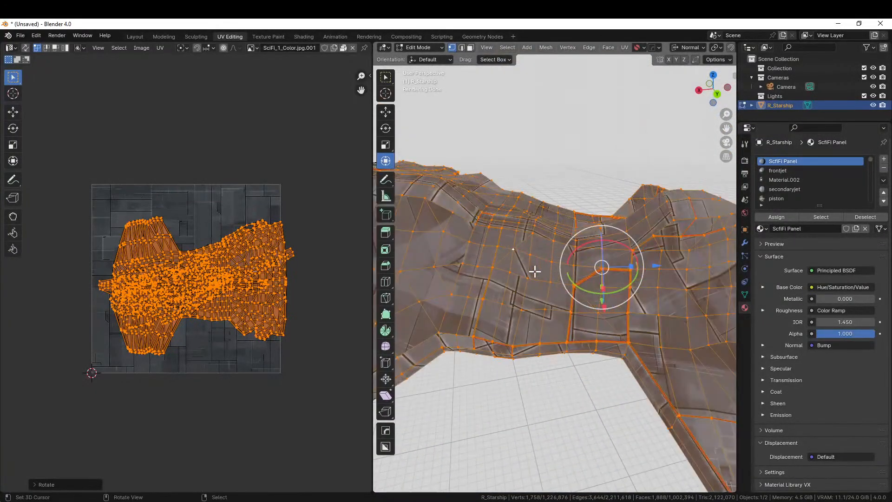
key("Tab")
scroll(534, 271, "down", 2)
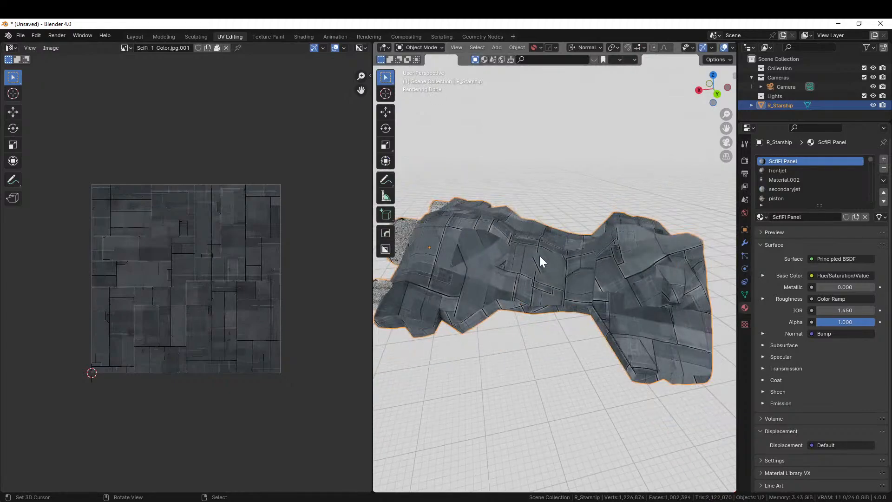
- Scale the starship up by 10 and apply its rotation and scale
key("ctrl+a")
left_click(551, 254)
type("s10")
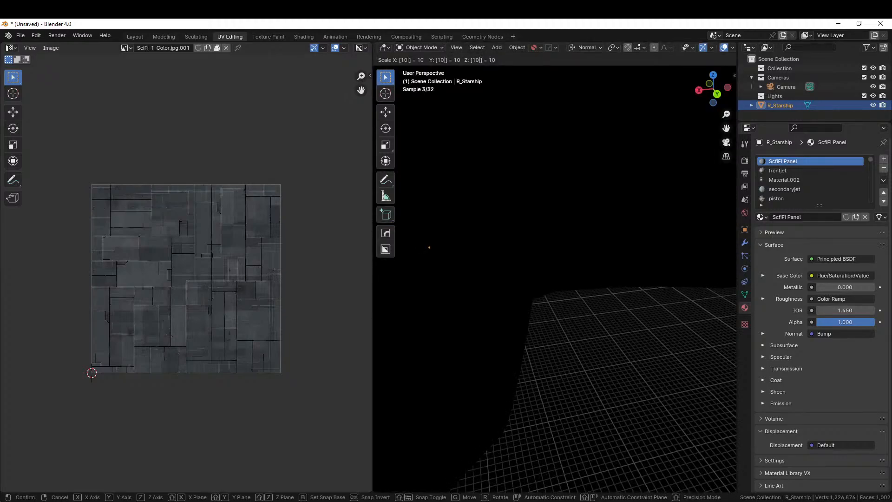
key("Return")
key("ctrl+a")
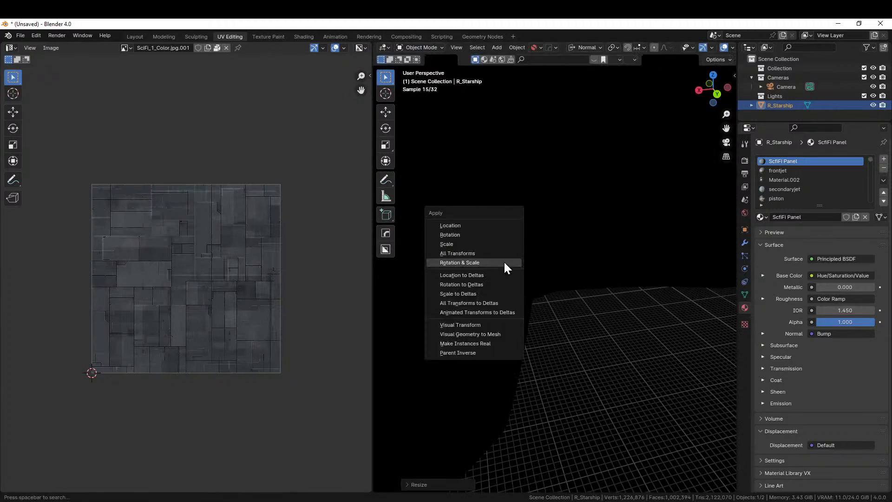
left_click(503, 260)
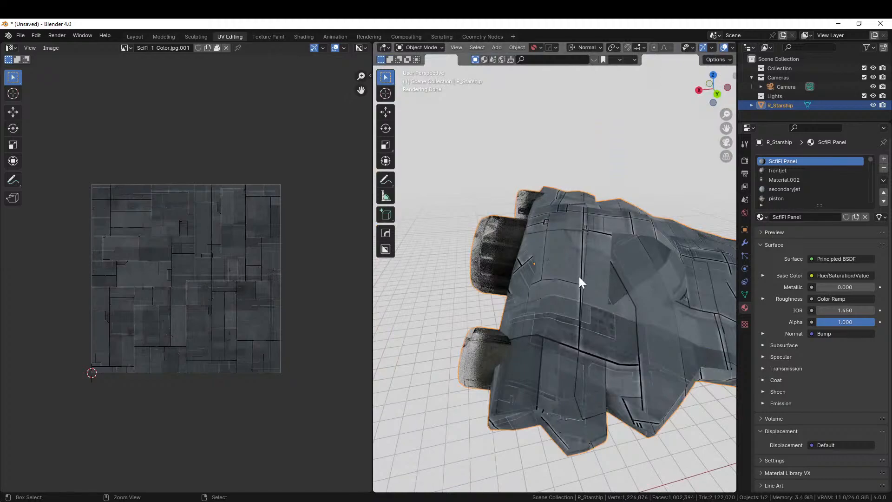
- Copy the remapped starship, use it to replace the old one in the Livestream Terran Bot Ship Base scene, and save that file
key("ctrl+c")
left_click(567, 276)
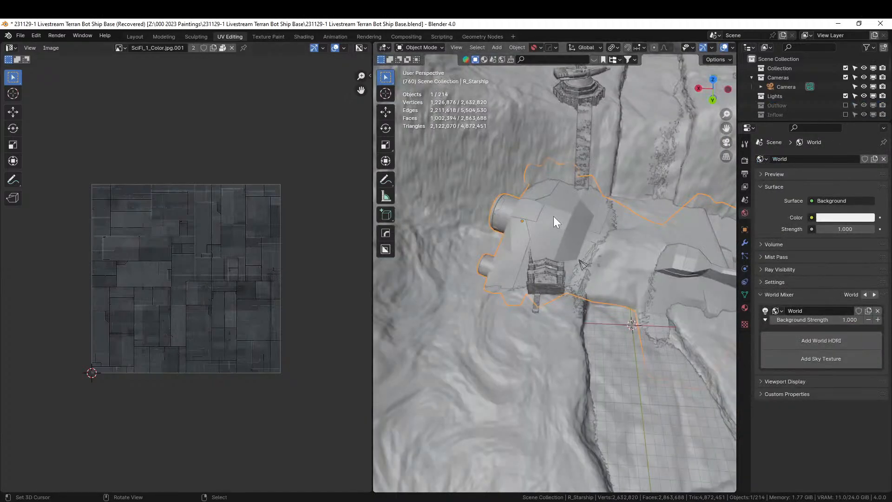
key("Delete")
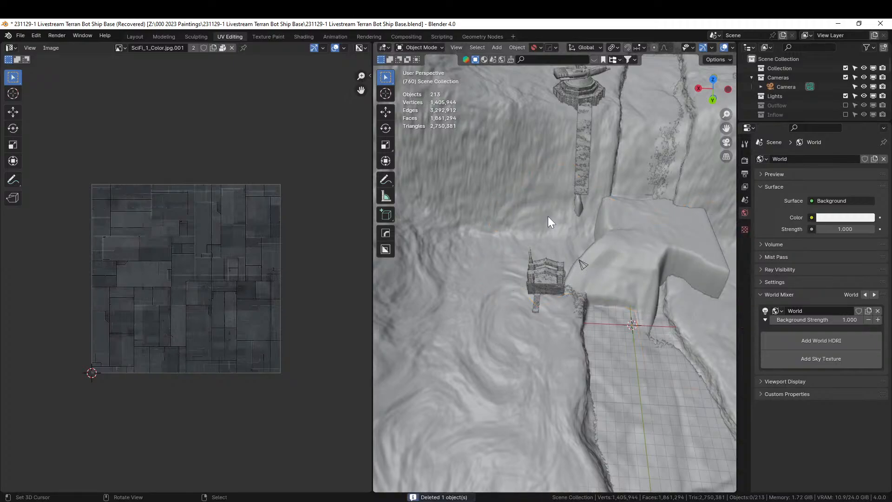
key("ctrl+v")
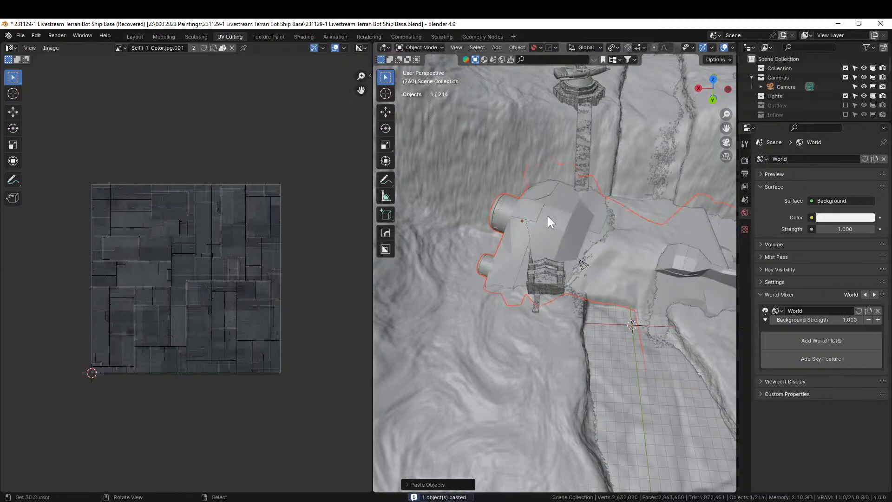
key("ctrl+s")
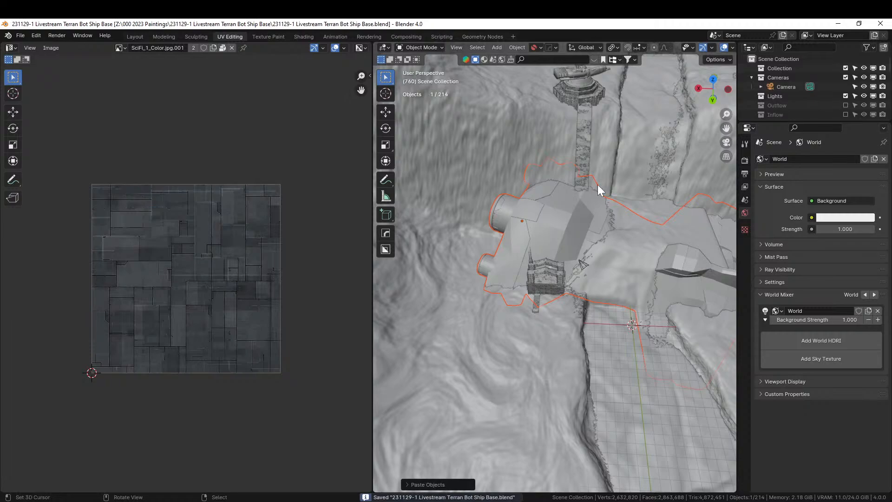
left_click(553, 222)
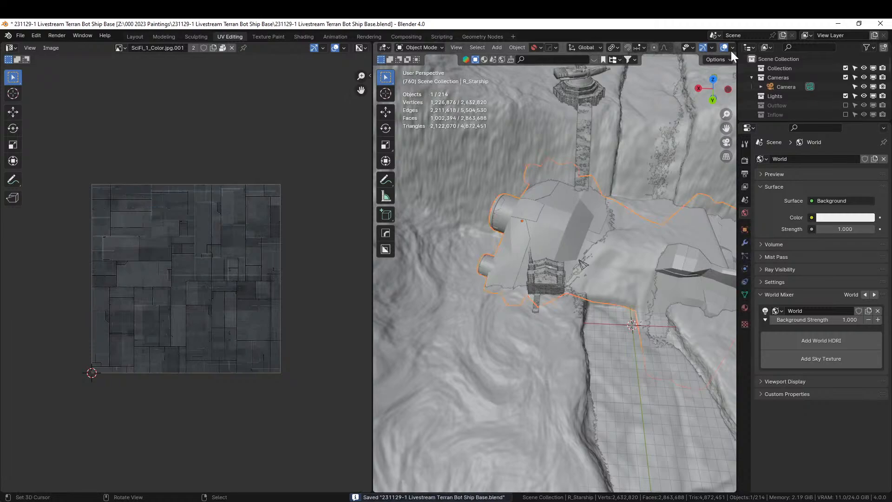
- In the Layout workspace, delete the stray block of sci-fi pieces lying outside the canyon landscape
left_click(134, 37)
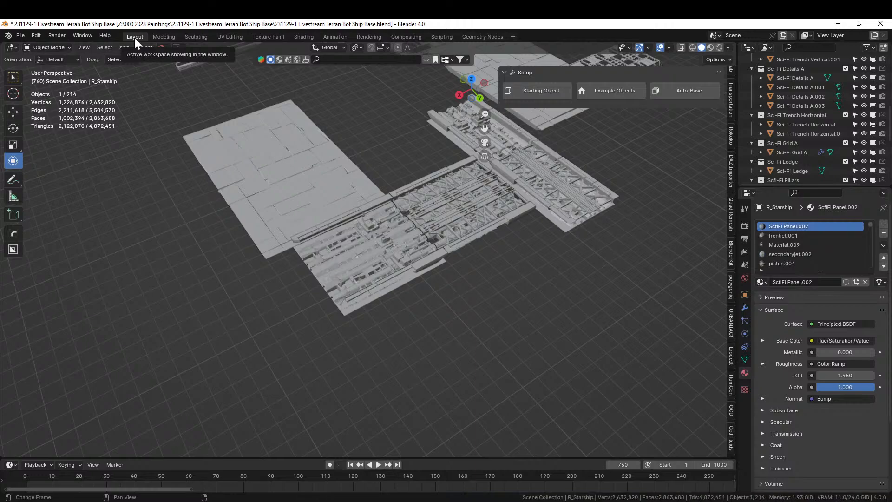
scroll(524, 219, "down", 10)
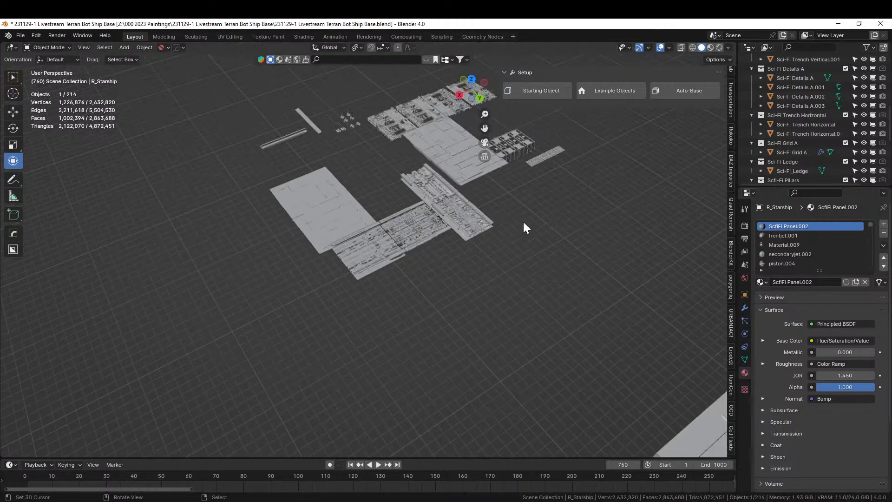
middle_click_drag(533, 219, 501, 210)
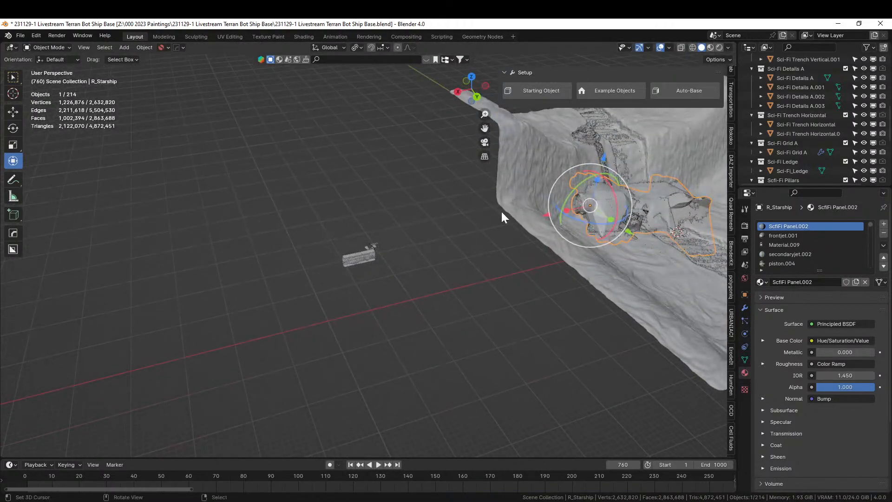
left_click(361, 262)
key("Delete")
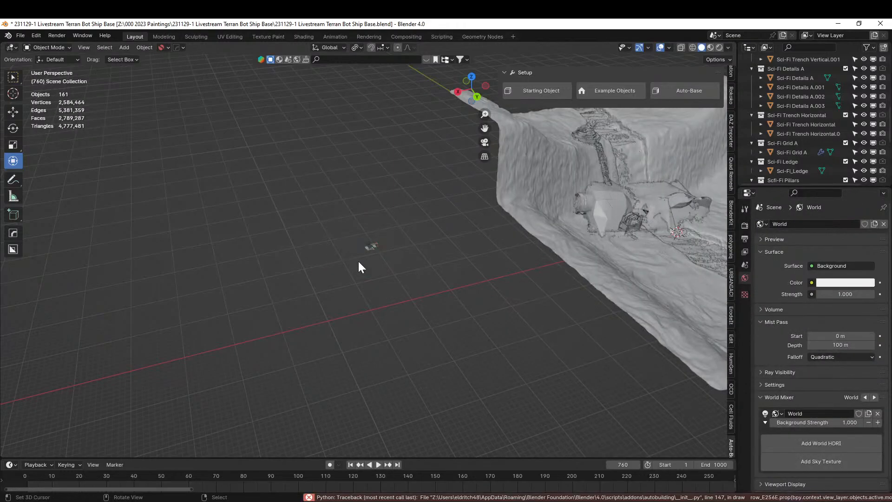
- Examine how the starship, the buildings and the canyon walls sit together from several viewing angles
middle_click_drag(442, 263, 224, 314, "shift")
scroll(433, 278, "up", 6)
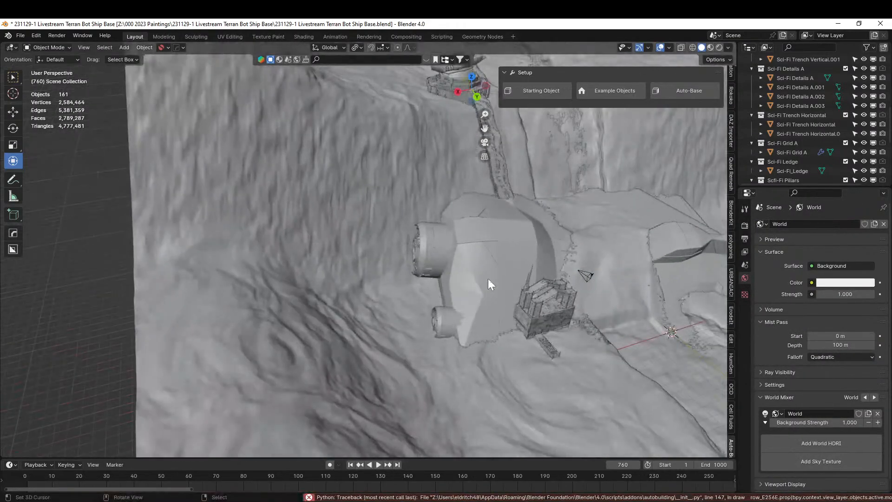
middle_click_drag(488, 278, 241, 237, "shift")
scroll(294, 291, "up", 5)
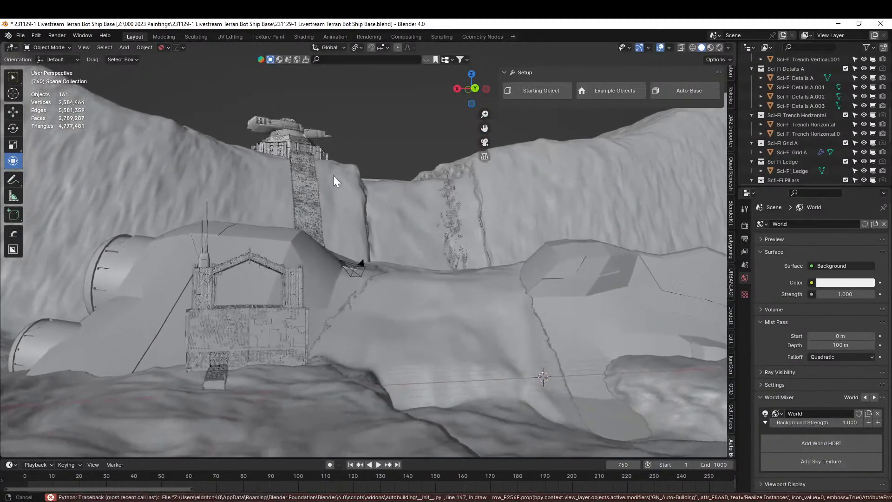
middle_click_drag(316, 199, 385, 188)
scroll(367, 235, "down", 4)
scroll(373, 245, "up", 2)
scroll(374, 247, "up", 1)
scroll(380, 202, "up", 5)
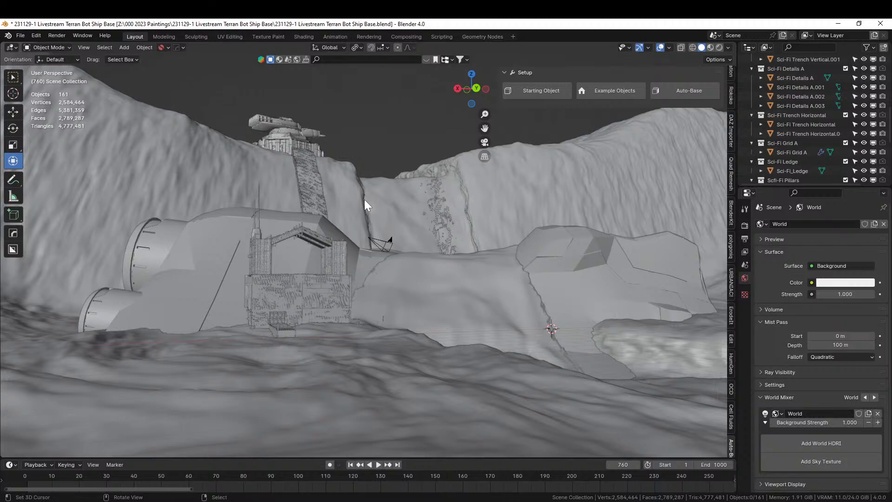
- Select the canyon landscape, save the file, and show the whole terrain in top orthographic view
left_click(181, 148)
key("ctrl+s")
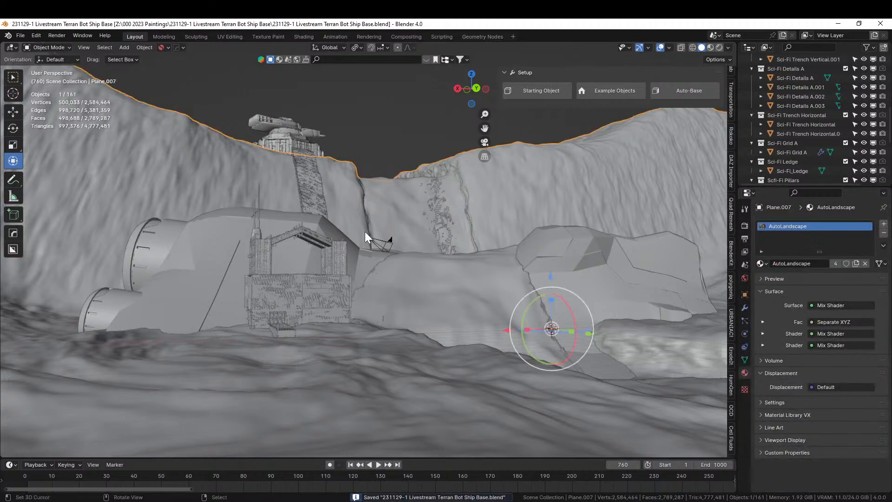
middle_click_drag(364, 232, 356, 283)
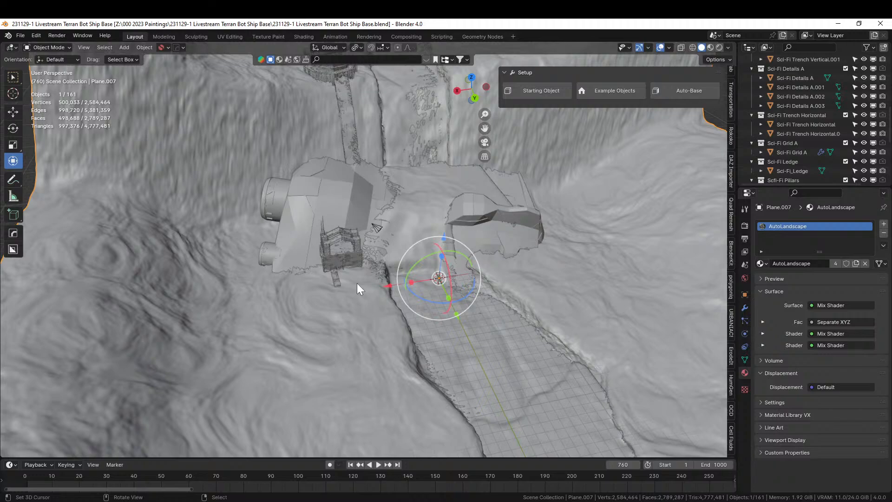
key("KP_7")
scroll(377, 286, "down", 6)
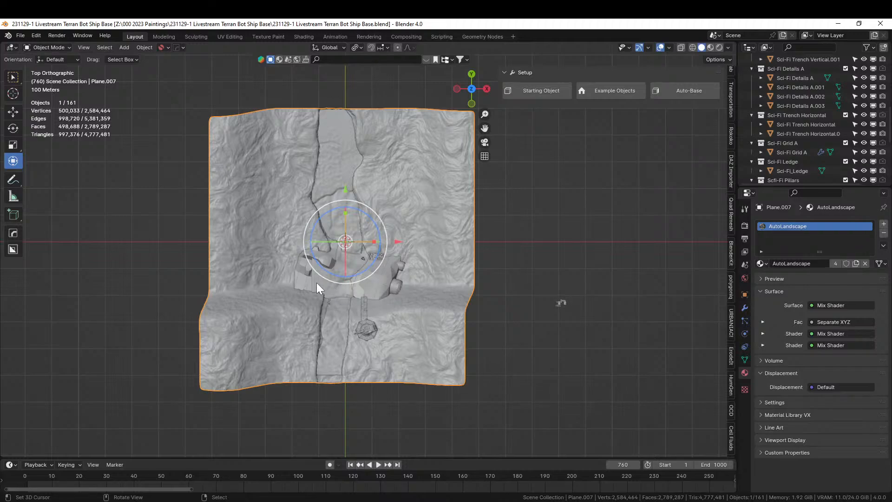
- In Edit Mode on the landscape, circle-select the faces of the valley floor on both banks, from the buildings to the terrain's far edge
key("Tab")
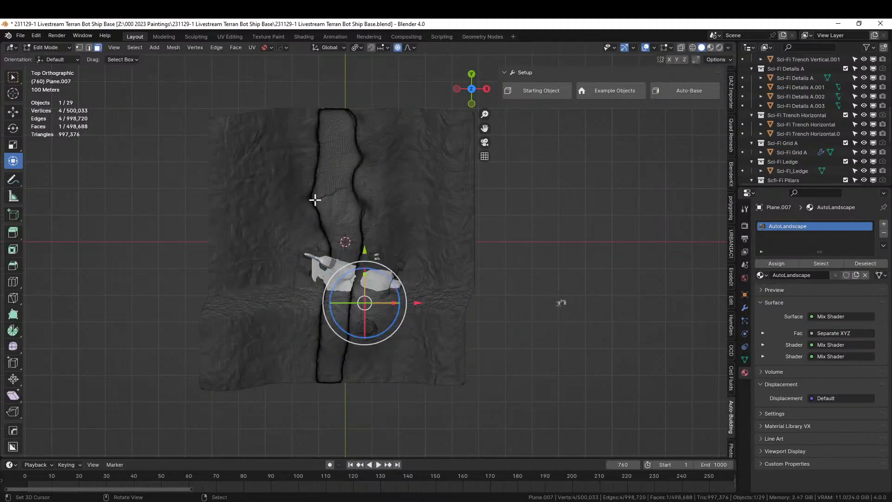
scroll(375, 224, "up", 3)
key("c")
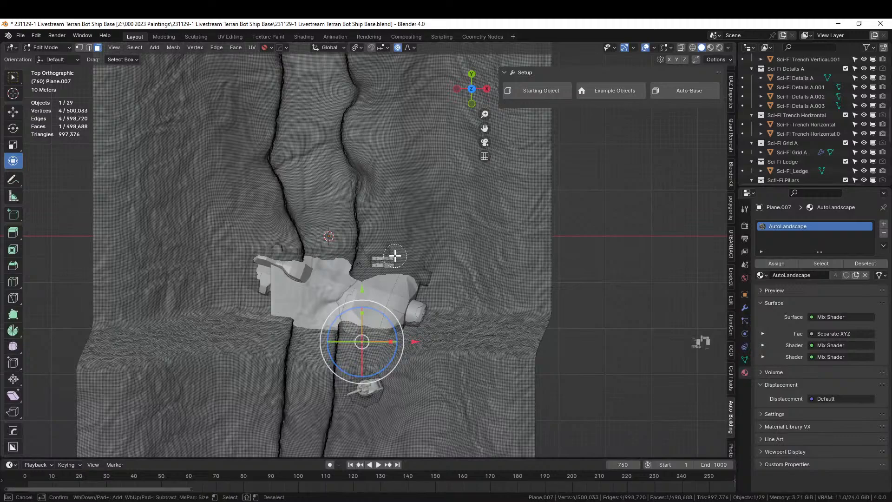
scroll(394, 255, "down", 5)
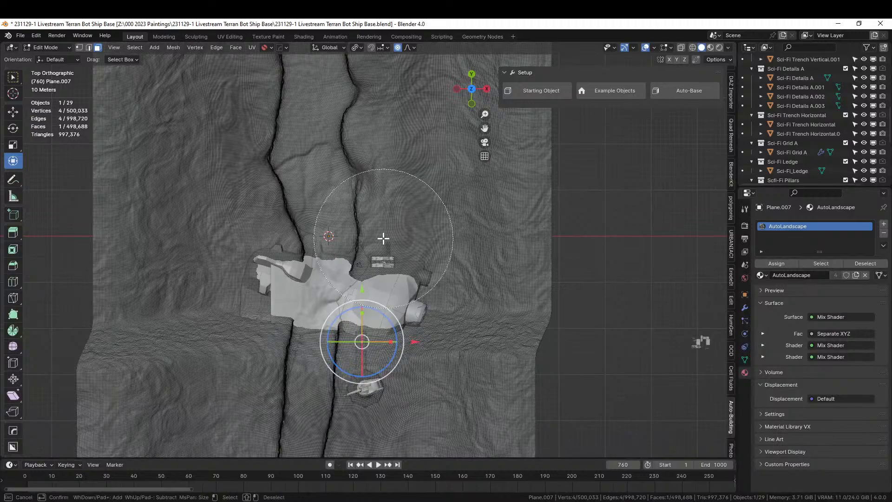
mouse_move(385, 245)
left_mouse_down()
mouse_move(398, 199)
mouse_move(372, 95)
mouse_move(329, 50)
mouse_move(257, 235)
mouse_move(245, 243)
mouse_move(260, 133)
mouse_move(295, 70)
left_mouse_up()
key("Escape")
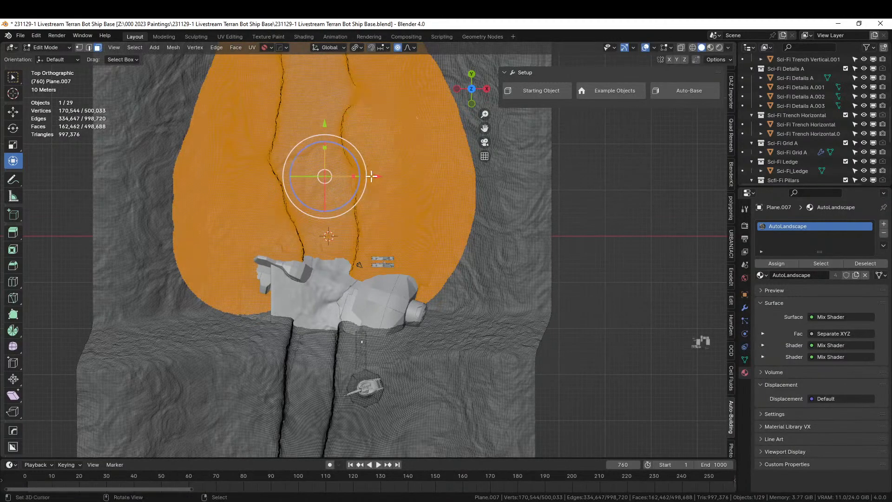
middle_click_drag(400, 235, 410, 376, "shift")
key("c")
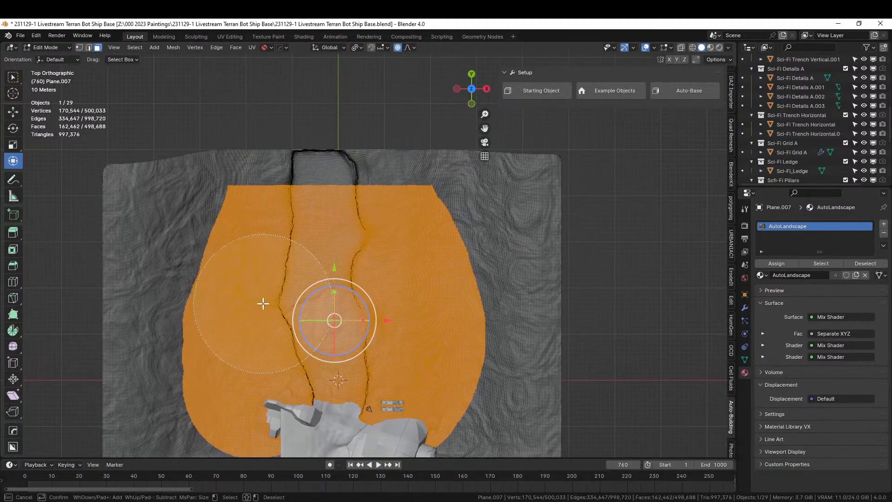
mouse_move(263, 302)
left_mouse_down()
mouse_move(266, 199)
mouse_move(425, 171)
mouse_move(418, 368)
mouse_move(408, 396)
mouse_move(302, 408)
left_mouse_up()
right_click(411, 319)
scroll(412, 318, "down", 3)
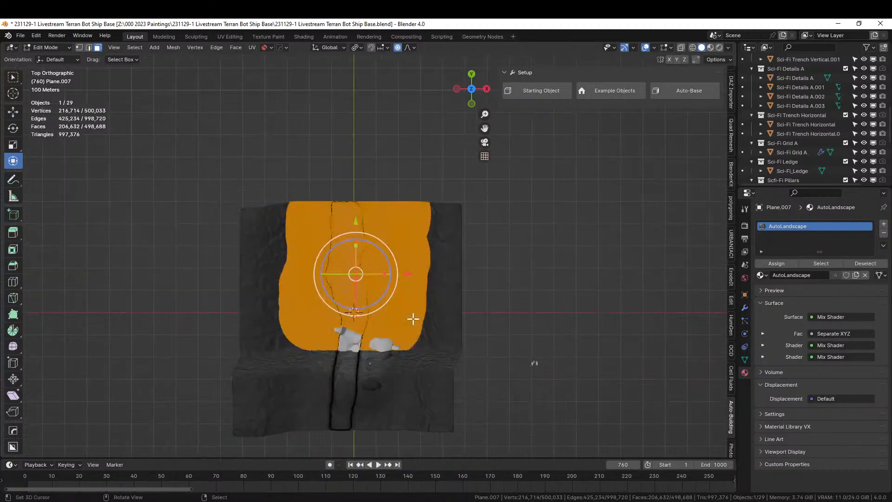
- Extend the circle selection around the buildings, up the cliff behind them and across the plateau to the landscape's edge
middle_click_drag(397, 319, 256, 307)
scroll(299, 282, "up", 5)
scroll(256, 308, "down", 2)
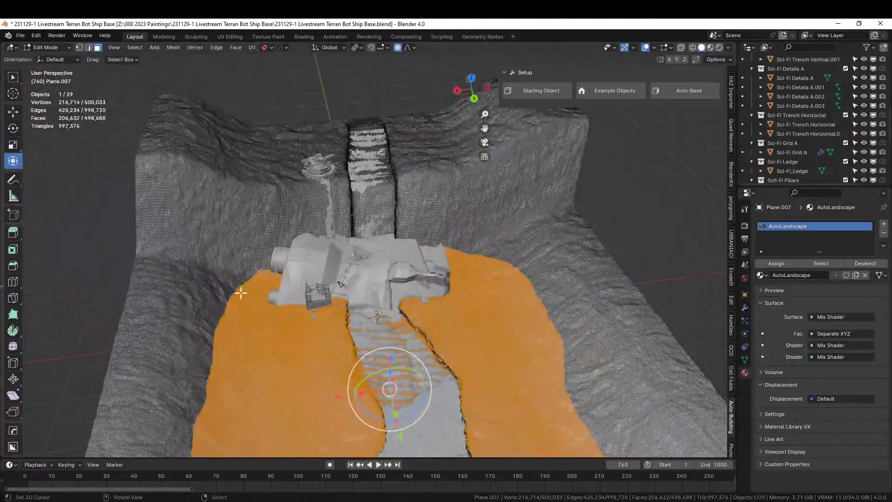
key("c")
left_click(286, 264)
mouse_move(285, 263)
left_mouse_down()
mouse_move(418, 244)
mouse_move(423, 239)
mouse_move(328, 186)
mouse_move(332, 174)
mouse_move(320, 195)
mouse_move(320, 158)
mouse_move(378, 169)
mouse_move(394, 155)
mouse_move(418, 218)
mouse_move(411, 267)
mouse_move(359, 334)
left_mouse_up()
key("Escape")
scroll(359, 325, "down", 4)
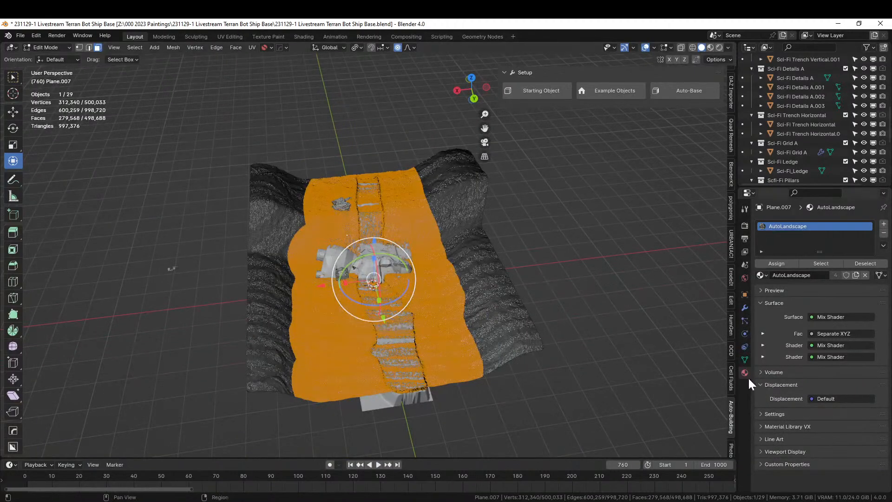
- Create a vertex group from the selected faces, name it Clearing, and return to Object Mode
left_click(744, 361)
left_click(880, 254)
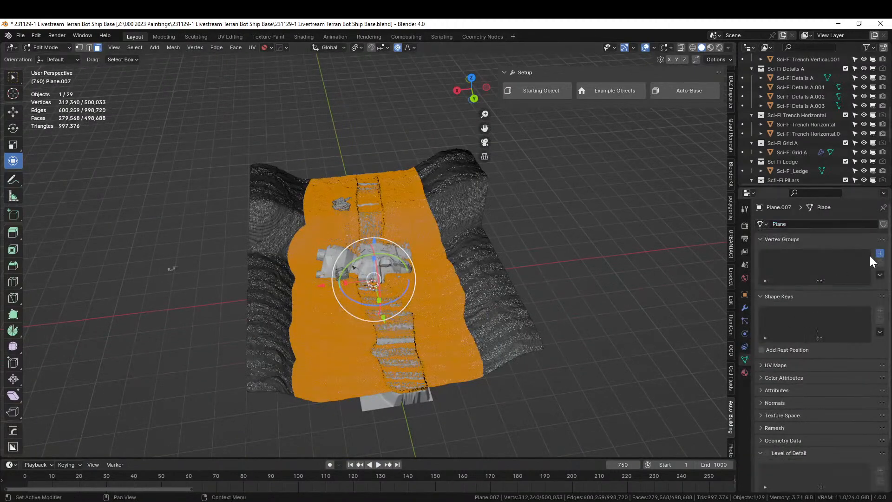
left_click(771, 311)
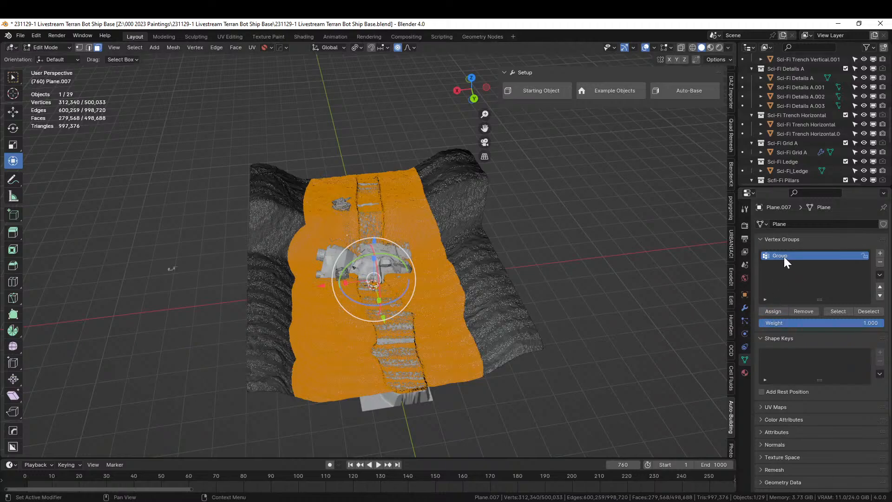
type("Clearing")
middle_click_drag(469, 268, 412, 257)
key("Tab")
scroll(509, 271, "up", 3)
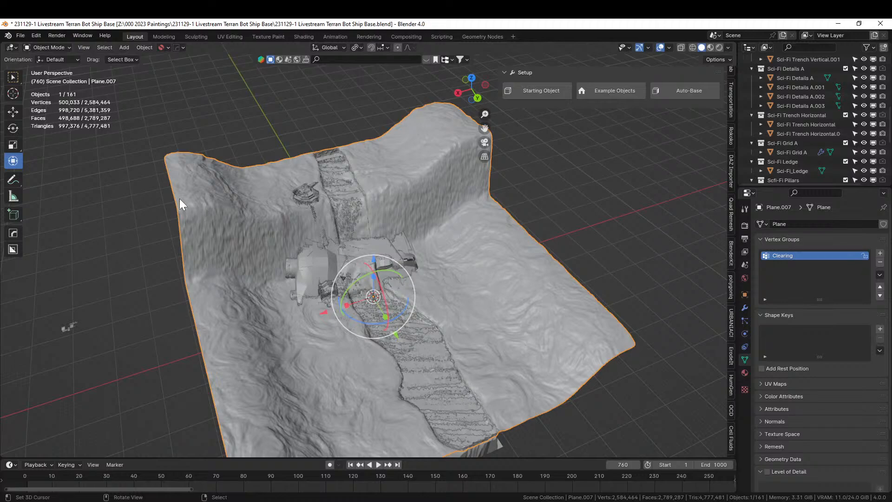
- Set the canyon landscape as the emitter object in Geo-Scatter
scroll(733, 413, "down", 10)
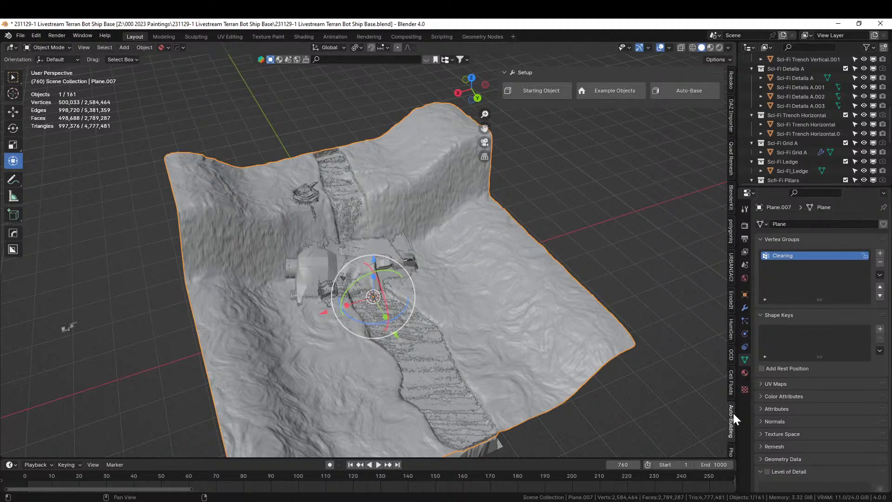
scroll(732, 412, "down", 10)
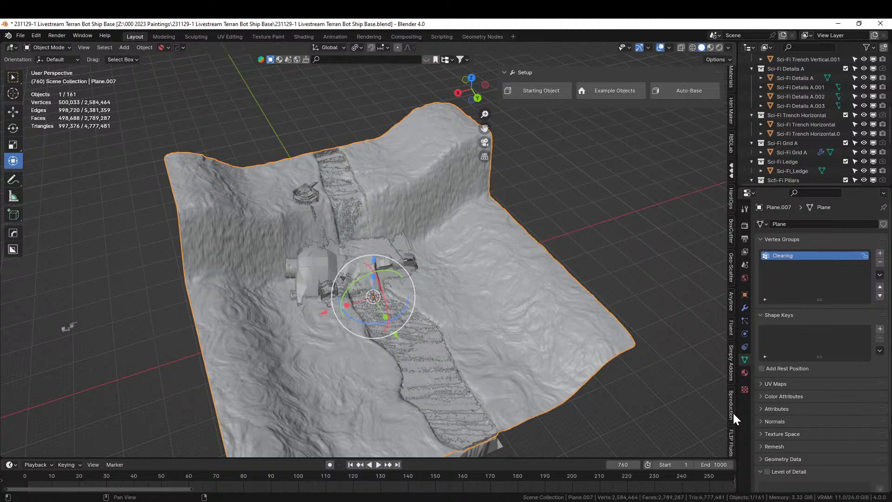
left_click(730, 264)
left_click(709, 73)
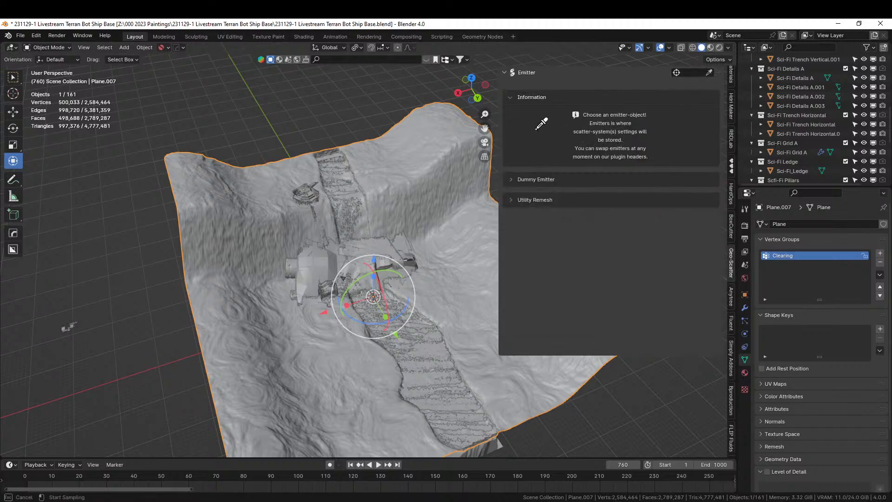
left_click(204, 192)
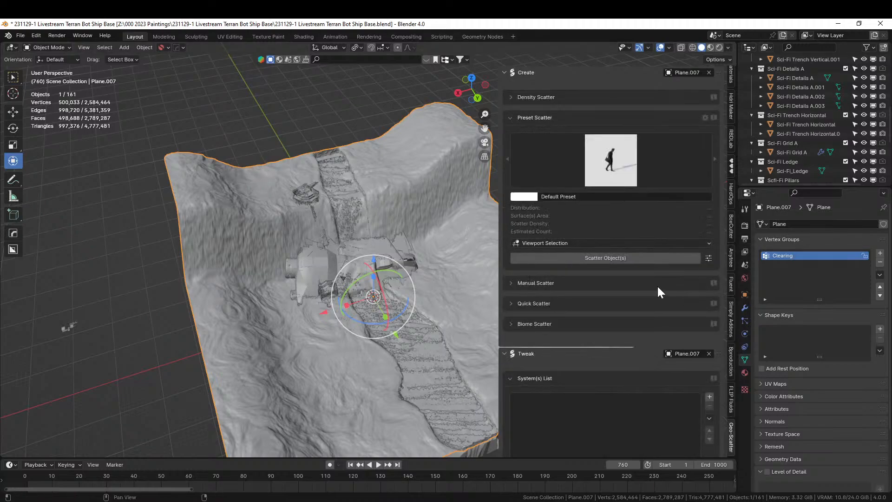
- Scatter the Pine Patch biome from the biome library over the whole landscape
left_click(514, 325)
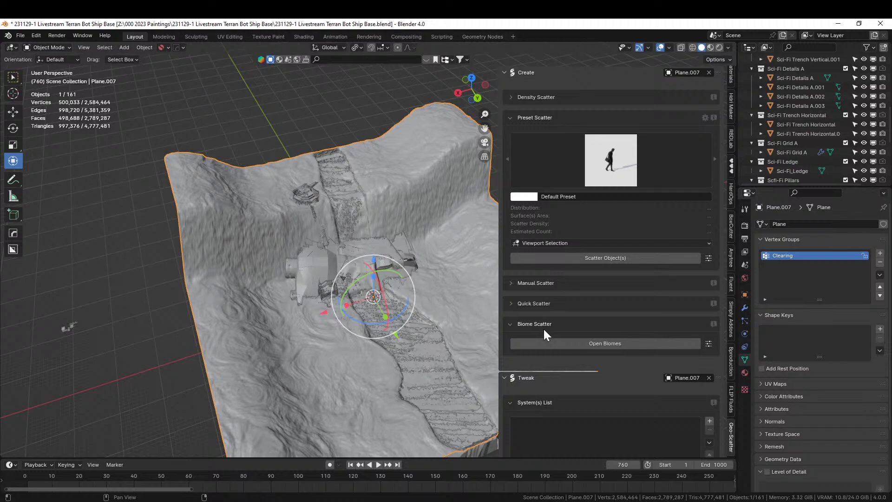
left_click(609, 345)
left_click(162, 34)
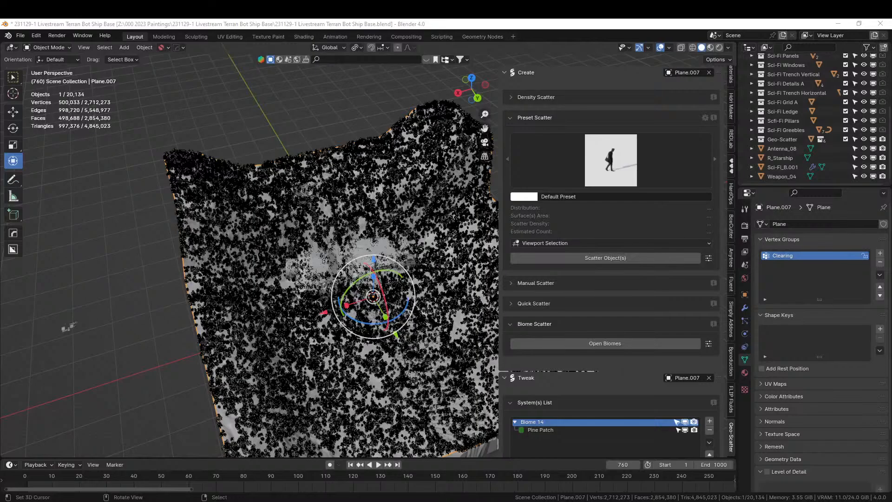
left_click_drag(373, 296, 375, 289)
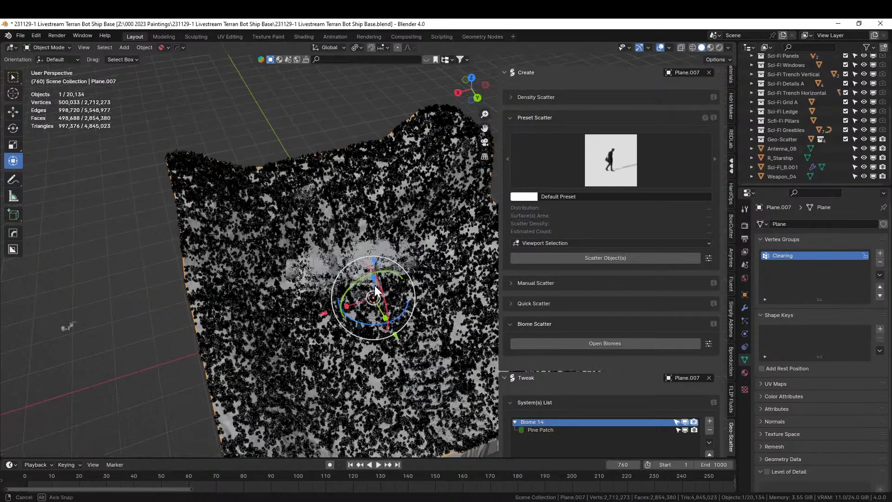
middle_click_drag(375, 289, 294, 145)
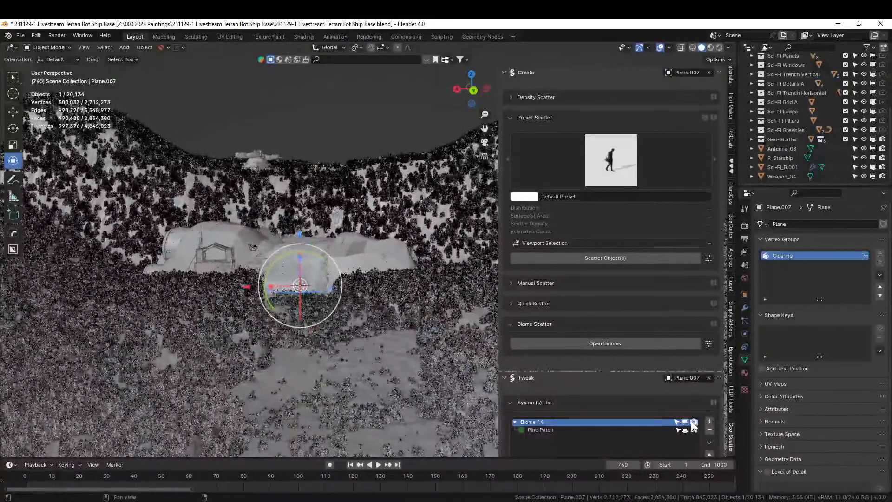
- Enable the biome group's Vertex-Group culling mask and set it to the Clearing group
scroll(643, 418, "down", 10)
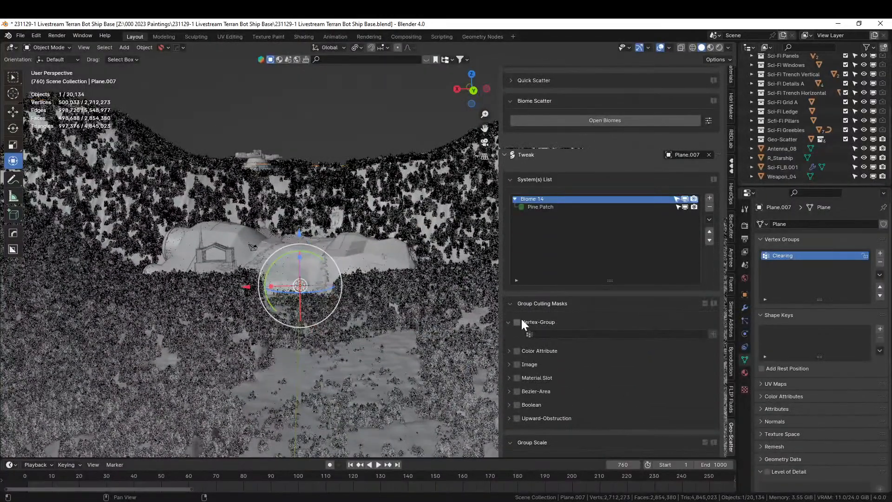
left_click(516, 322)
left_click(528, 333)
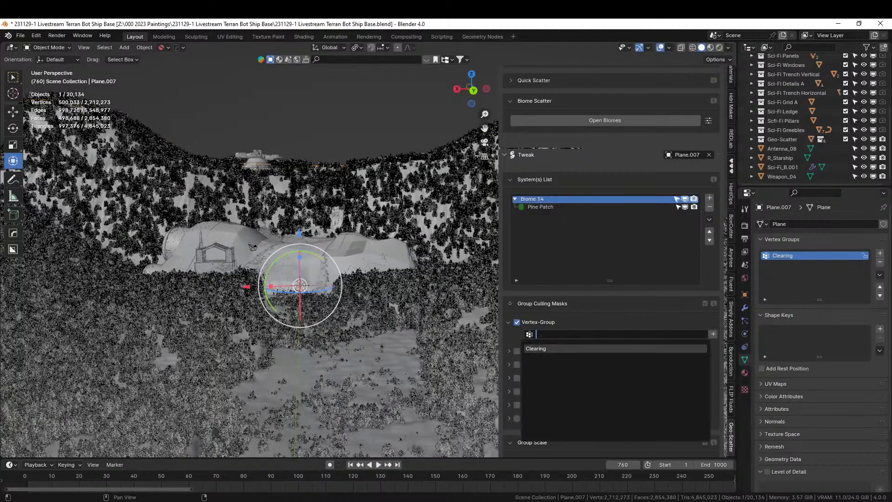
left_click(533, 348)
middle_click_drag(425, 322, 576, 376)
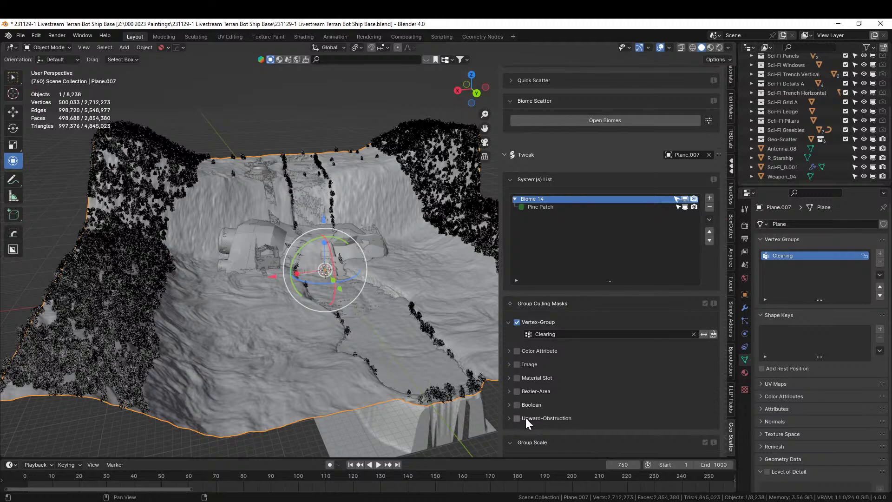
- Enable the Boolean culling mask for the biome group and assign the Water collection to it
left_click(509, 404)
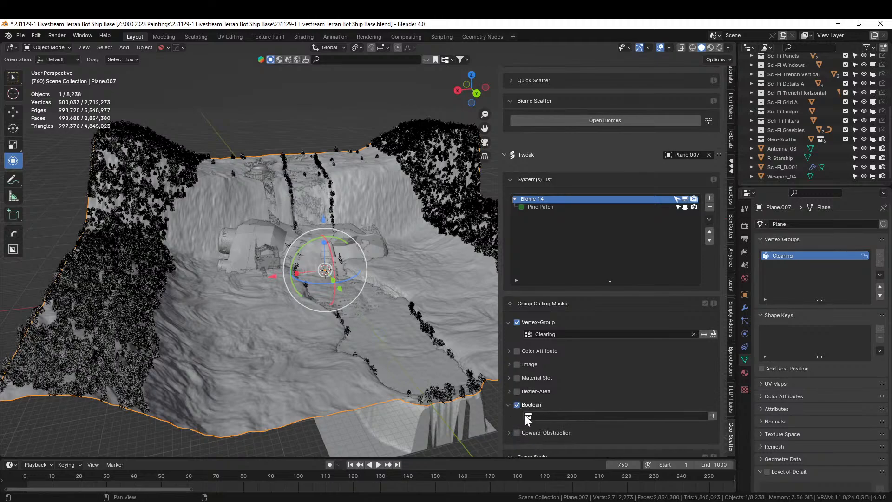
left_click(529, 416)
type("water")
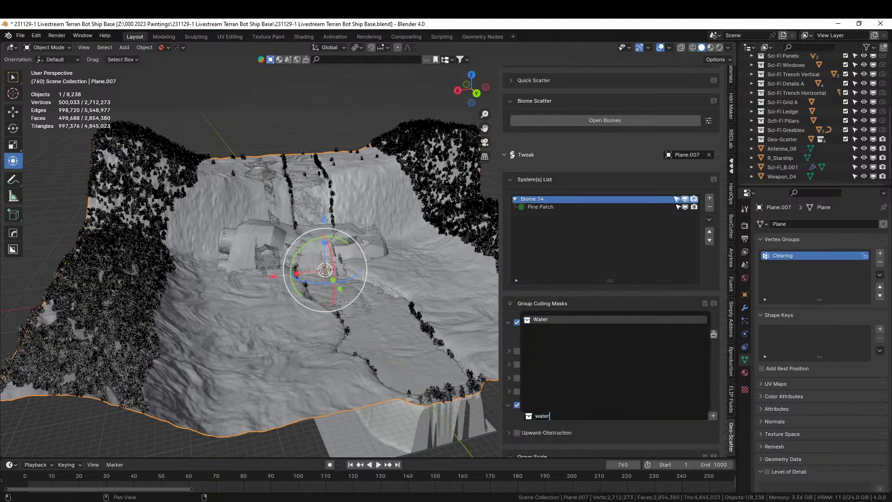
key("Return")
scroll(547, 421, "down", 1)
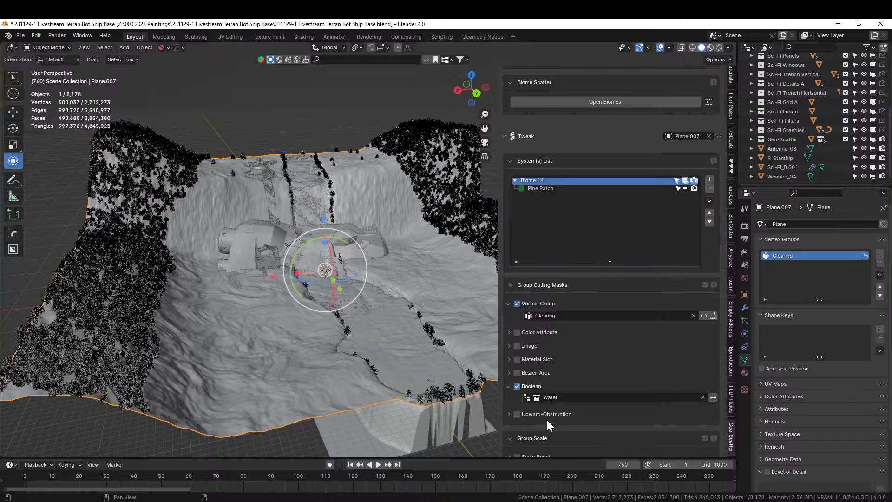
- Enable the Upward-Obstruction culling mask with the Water collection and check the trees along the river banks
left_click(509, 414)
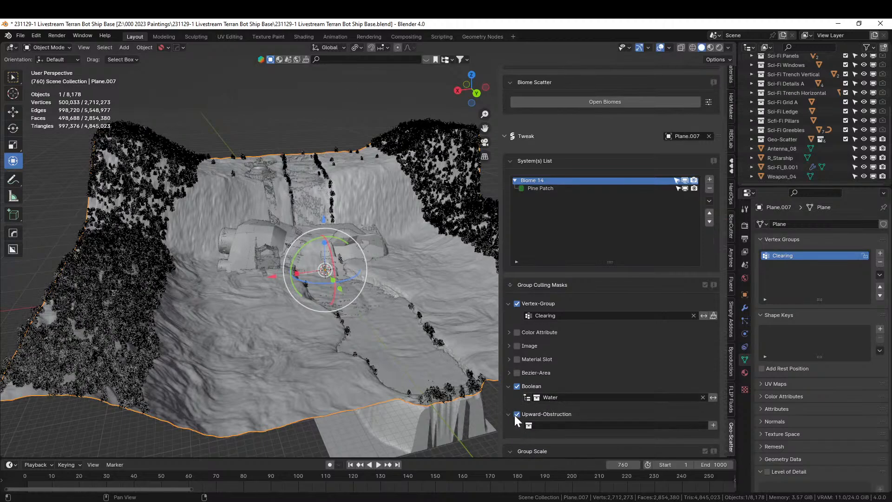
left_click(527, 425)
type("water")
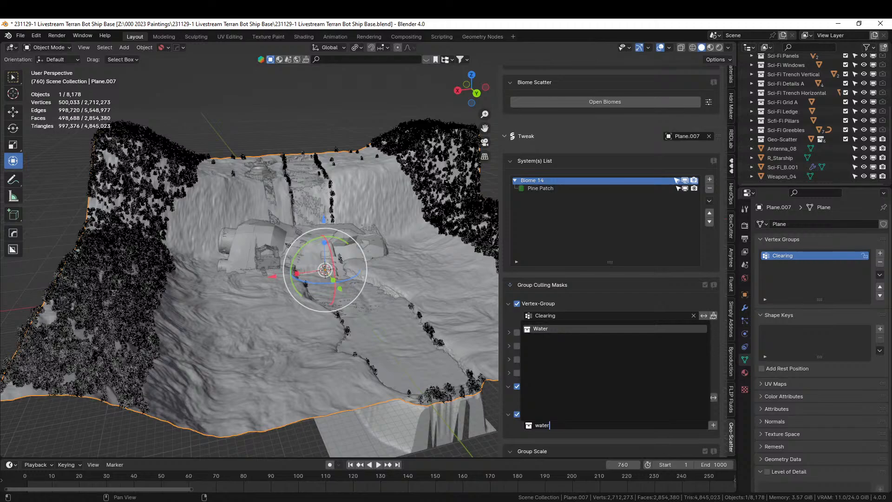
left_click(528, 331)
middle_click_drag(331, 285, 301, 275)
scroll(297, 286, "up", 3)
scroll(311, 261, "down", 3)
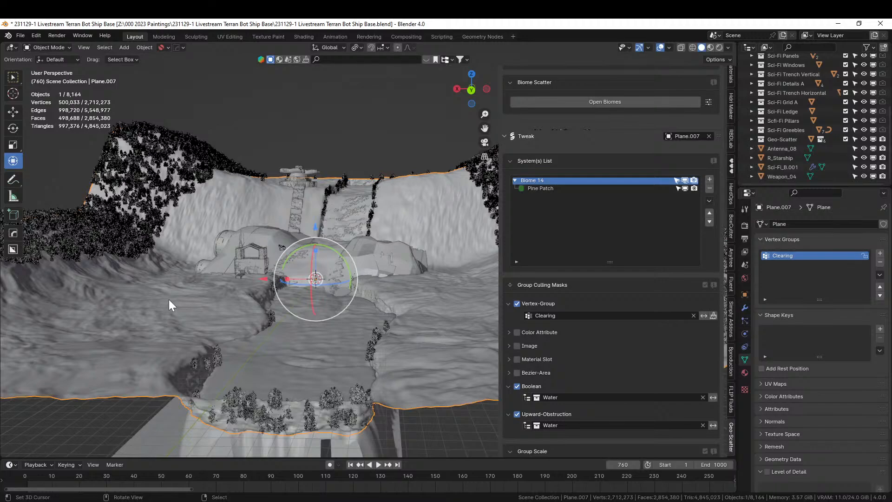
- Grow the landscape's selected faces until the river banks are covered, assign them to the Clearing vertex group, and inspect the tree coverage
key("Tab")
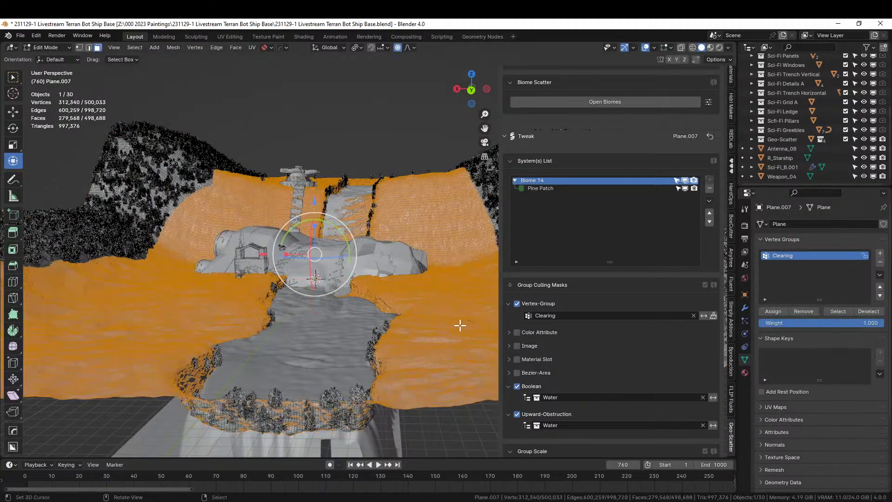
key("ctrl+KP_Add")
key("ctrl+KP_Add")
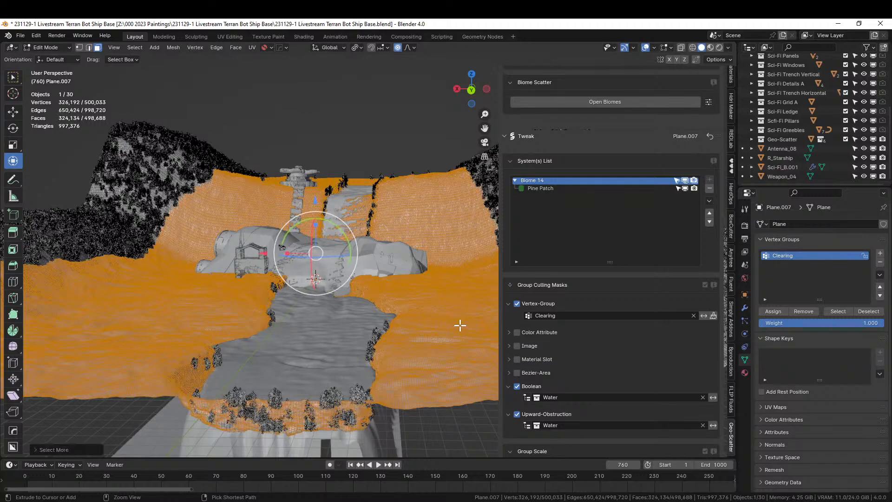
key("ctrl+KP_Add")
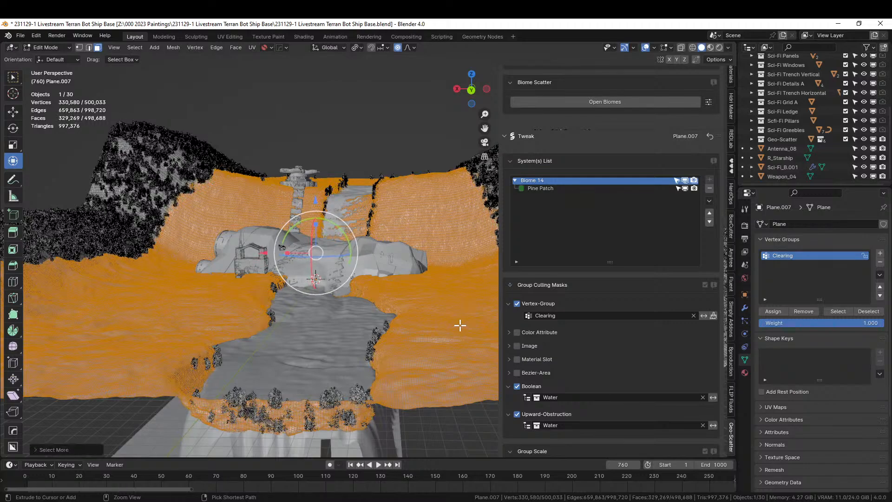
key("ctrl+KP_Add")
key("ctrl+KP_Add")
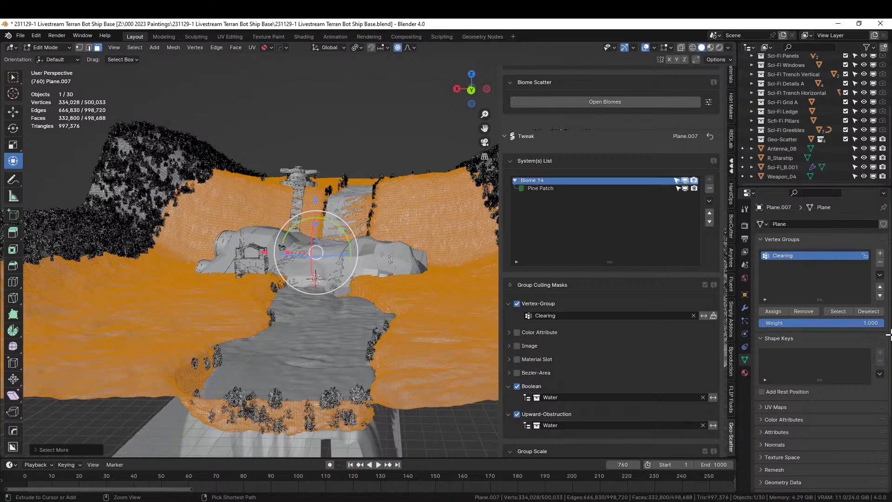
key("ctrl+KP_Add")
left_click(773, 312)
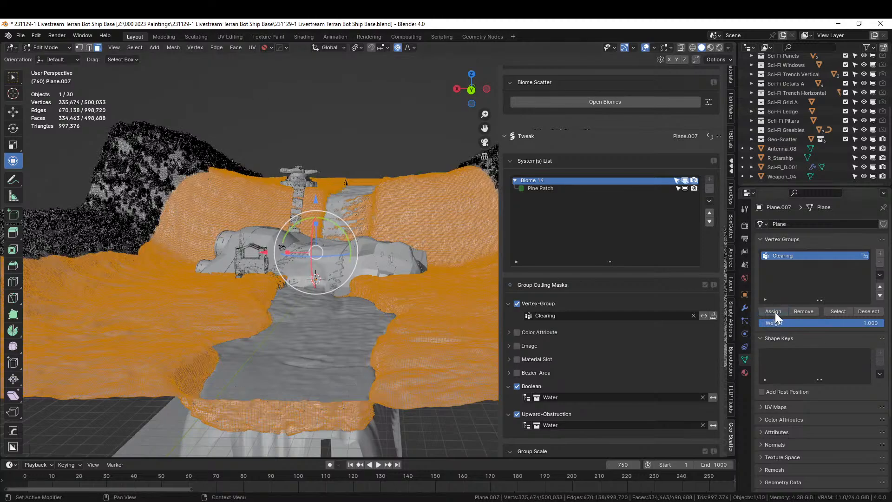
scroll(398, 277, "down", 3)
key("Tab")
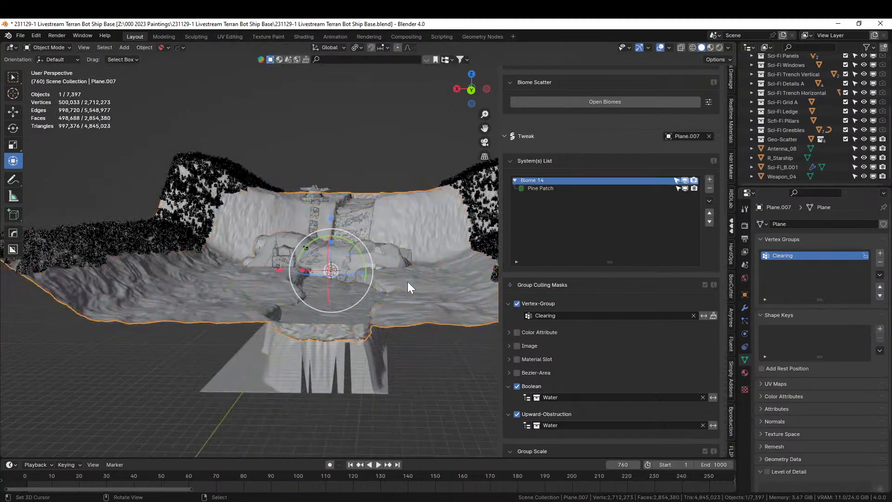
middle_click_drag(408, 281, 450, 332)
middle_click_drag(458, 331, 407, 332)
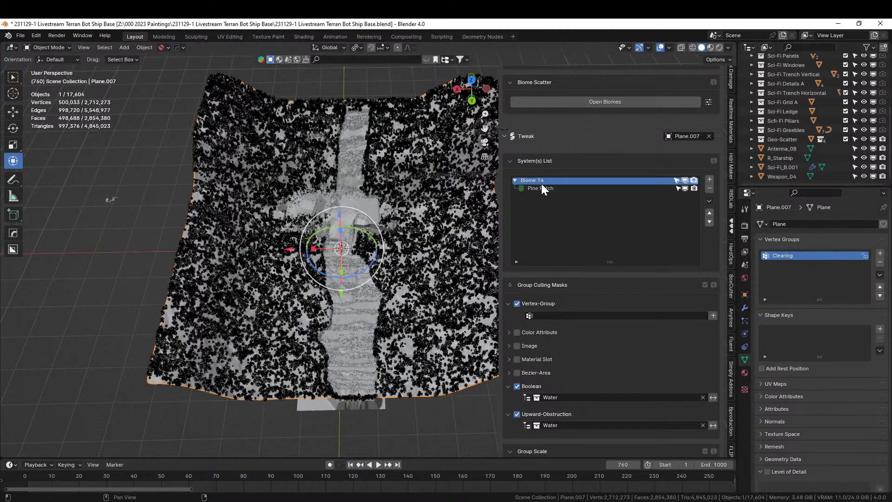
- Enable Object Repel 1 in the Pine Patch system's proximity settings and assign the Water collection as its collider
left_click(541, 188)
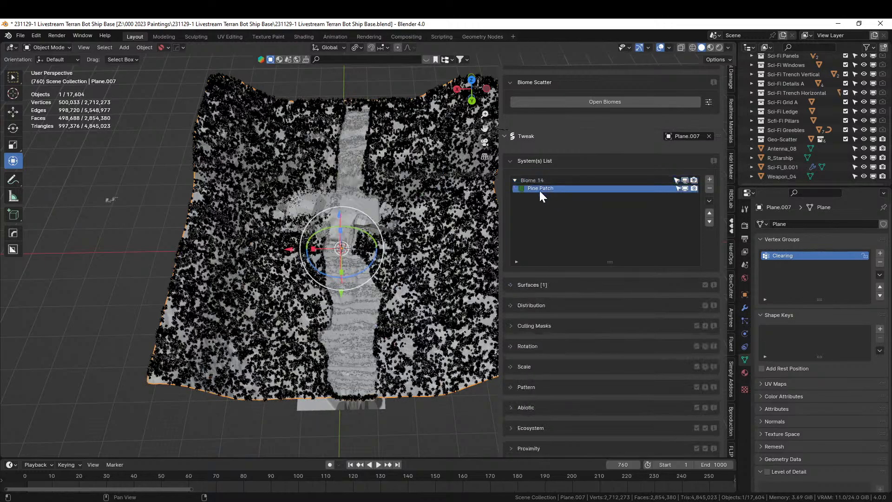
left_click(353, 212)
scroll(535, 390, "down", 3)
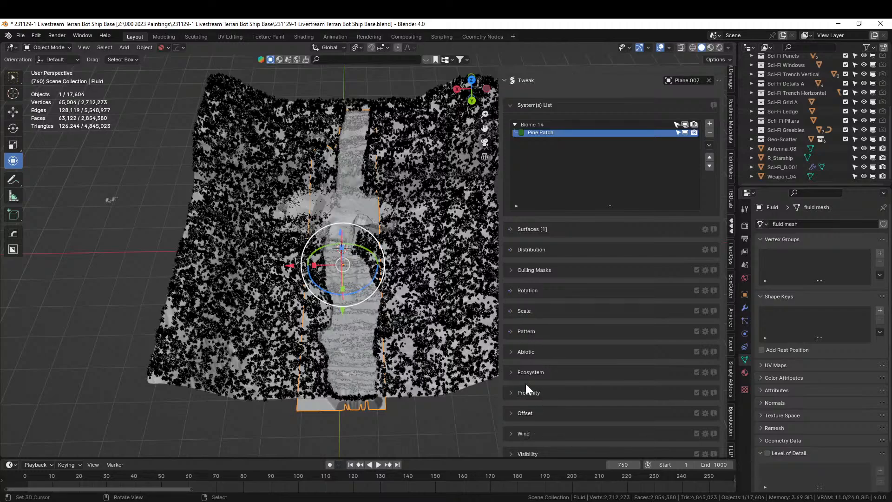
left_click(511, 393)
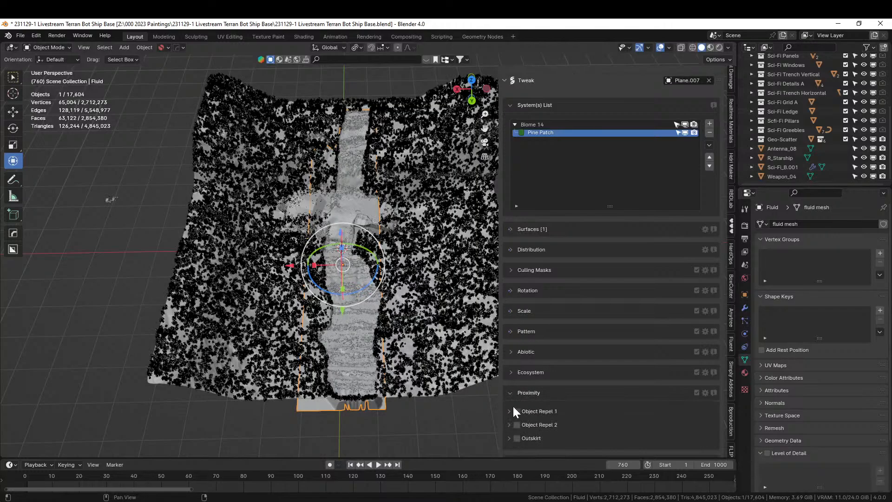
left_click(516, 411)
left_click(509, 411)
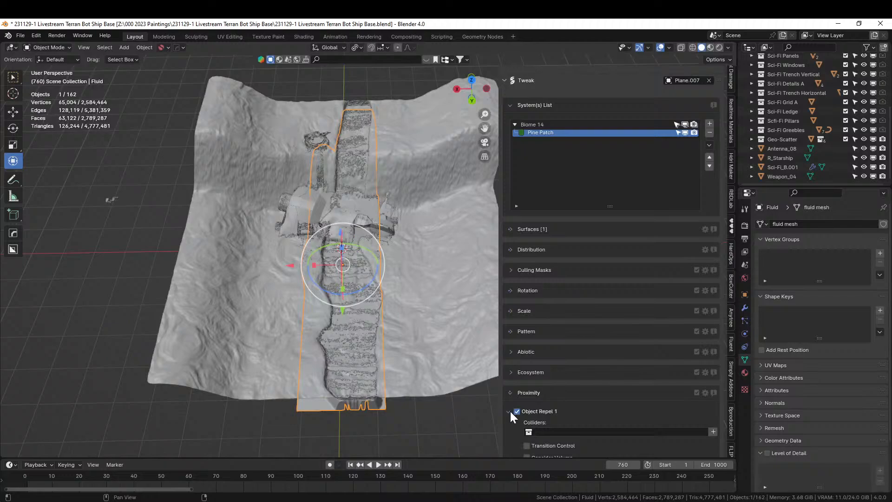
left_click(531, 432)
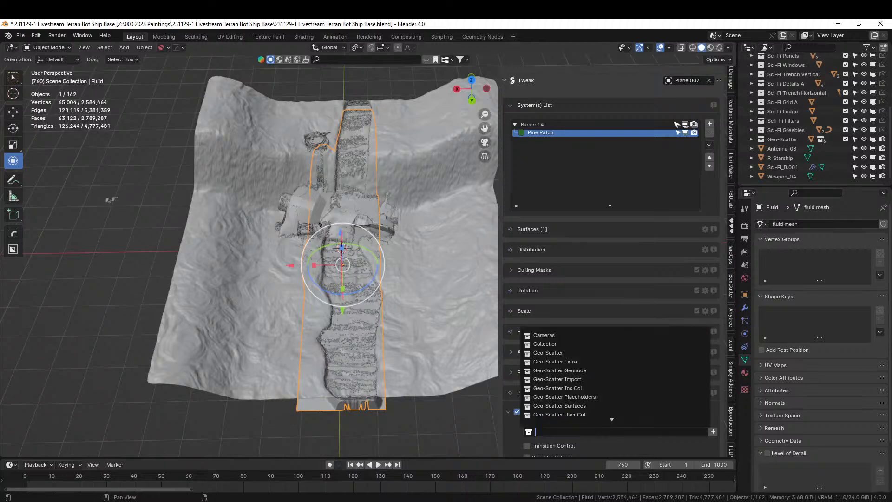
type("water")
key("Return")
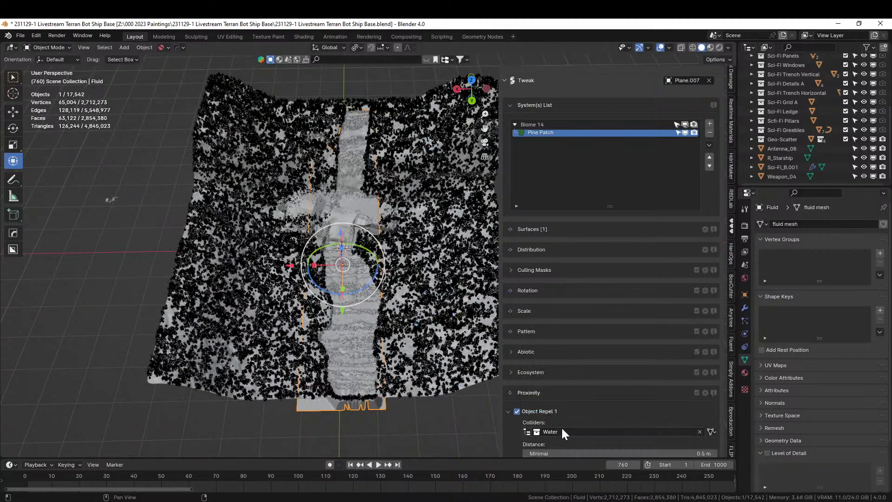
- Set Object Repel 1's minimal distance to 200 m and its transition distance to 50 m
scroll(564, 428, "down", 3)
left_click(587, 398)
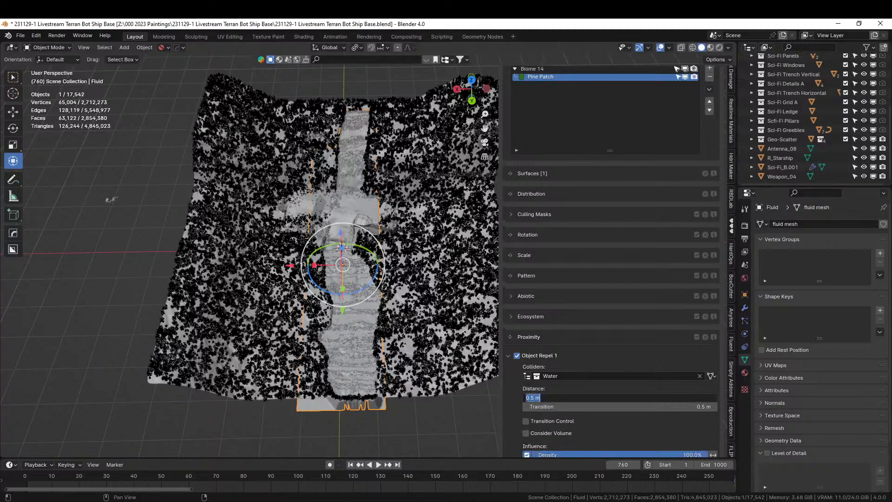
type("200")
key("Return")
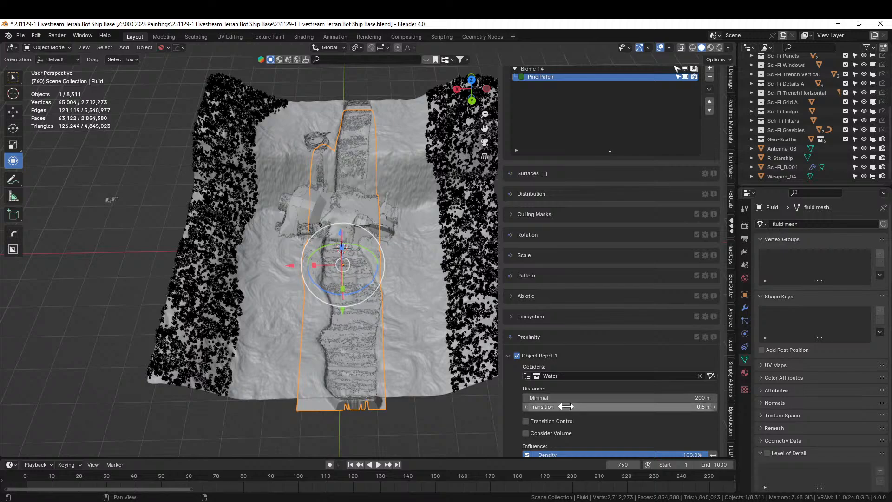
left_click(568, 407)
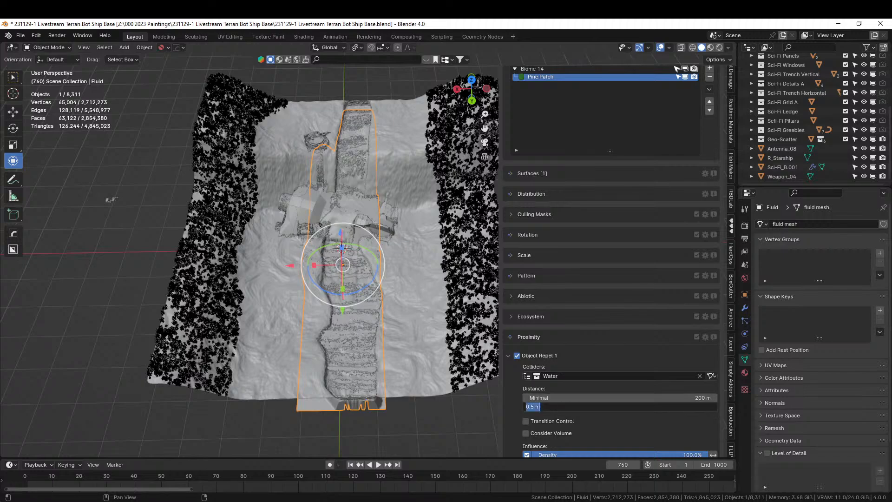
type("50")
key("Return")
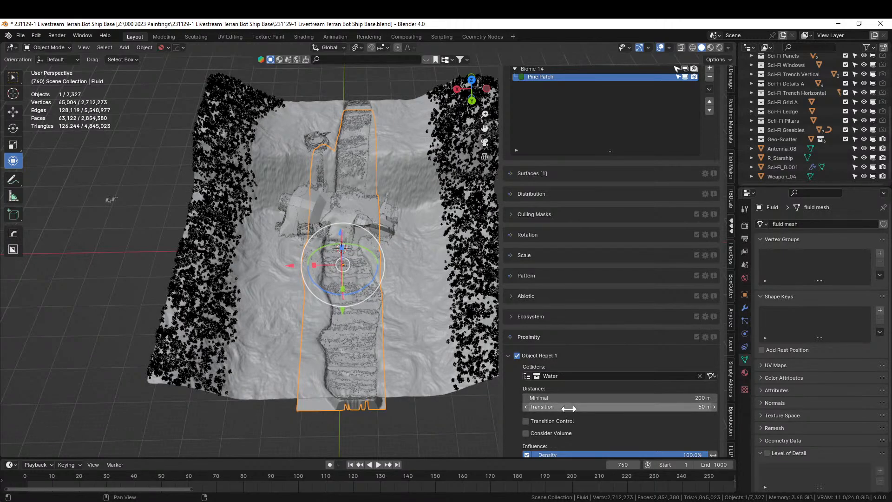
- Reduce Object Repel 1's minimal distance to 150 m and check the tree line along the river
left_click(580, 398)
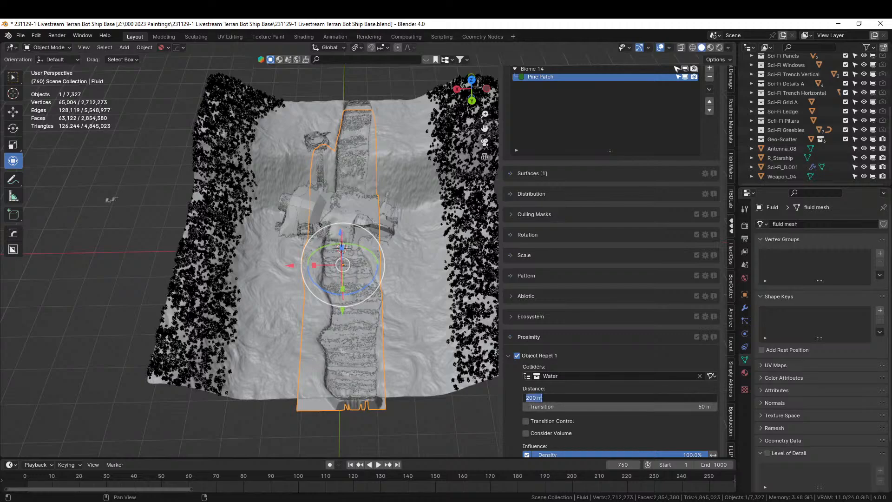
type("150")
key("Return")
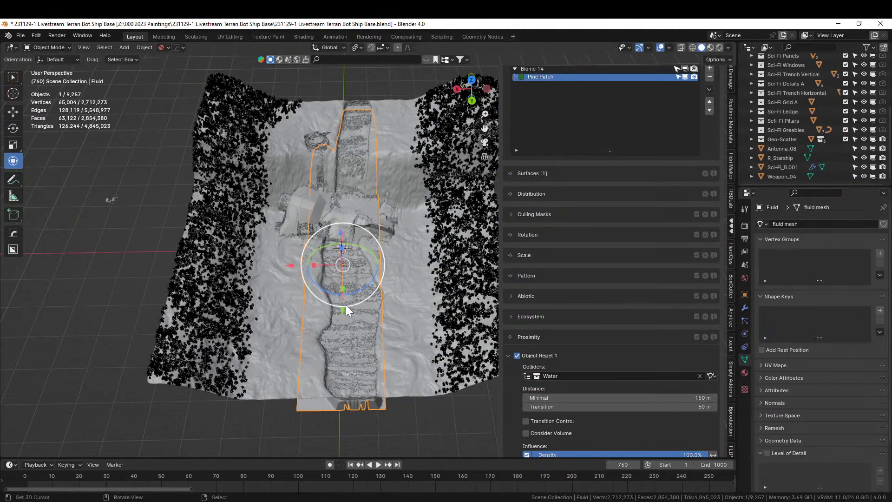
middle_click_drag(345, 305, 337, 257)
scroll(336, 256, "up", 5)
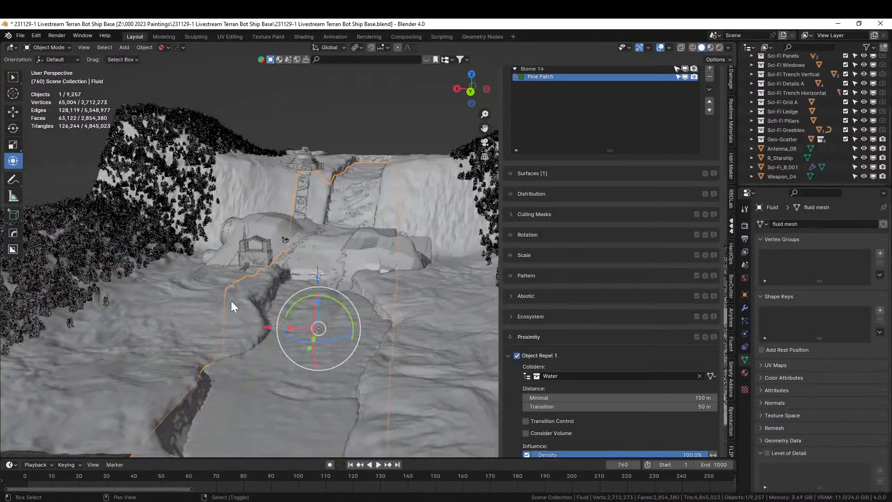
middle_click_drag(231, 300, 363, 321, "shift")
scroll(344, 287, "up", 2)
scroll(343, 287, "down", 4)
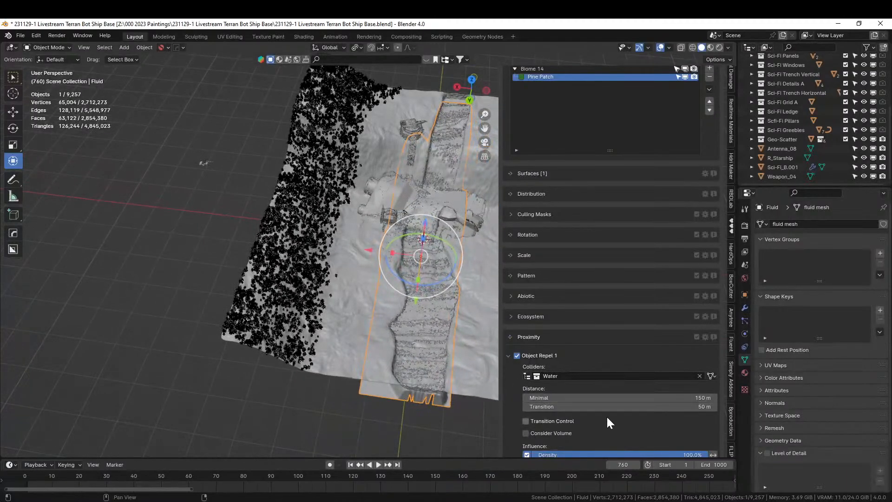
- Select the R_Starship and Sci-Fi_B.001 buildings and move them into a new collection named Base
left_click(383, 186)
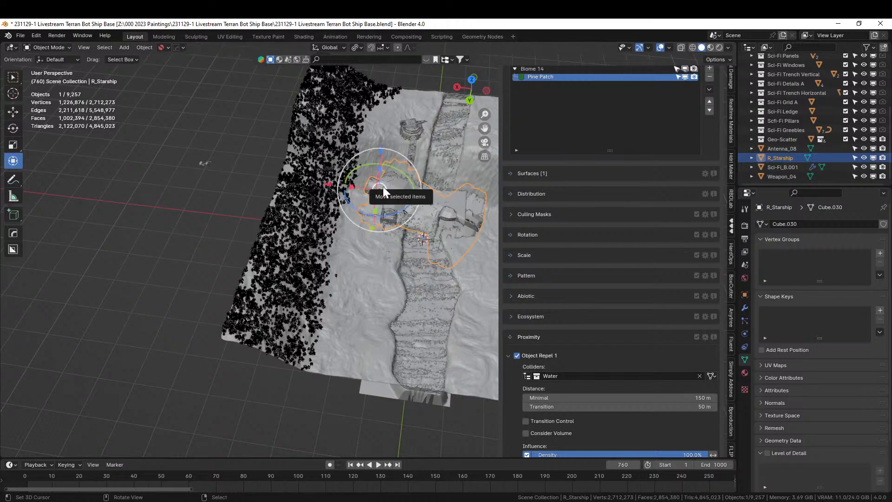
middle_click_drag(383, 185, 367, 312, "shift")
left_click(367, 311, "shift")
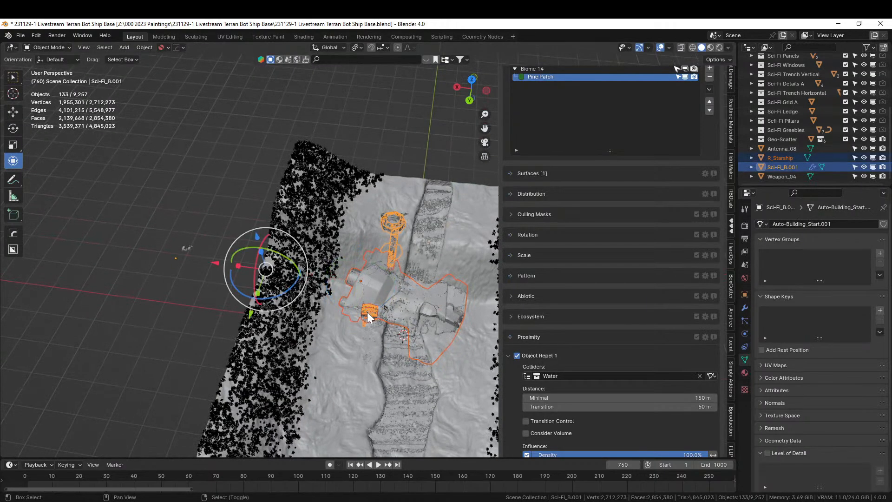
key("m")
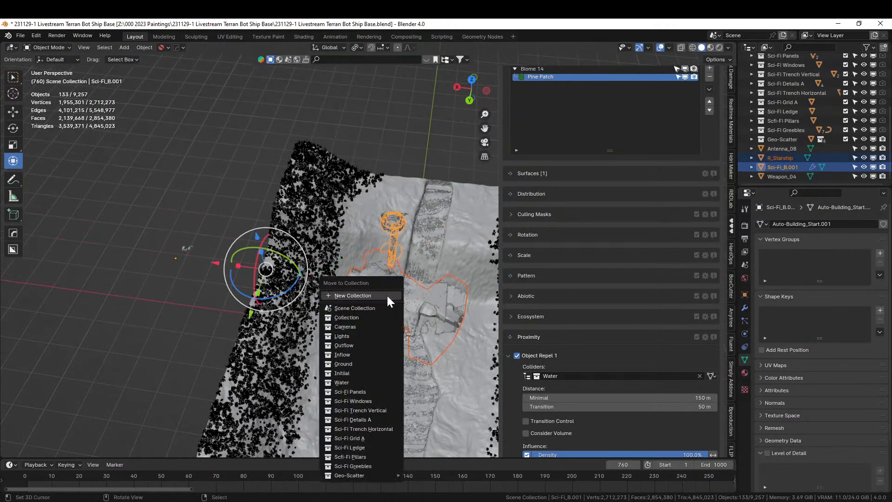
left_click(380, 294)
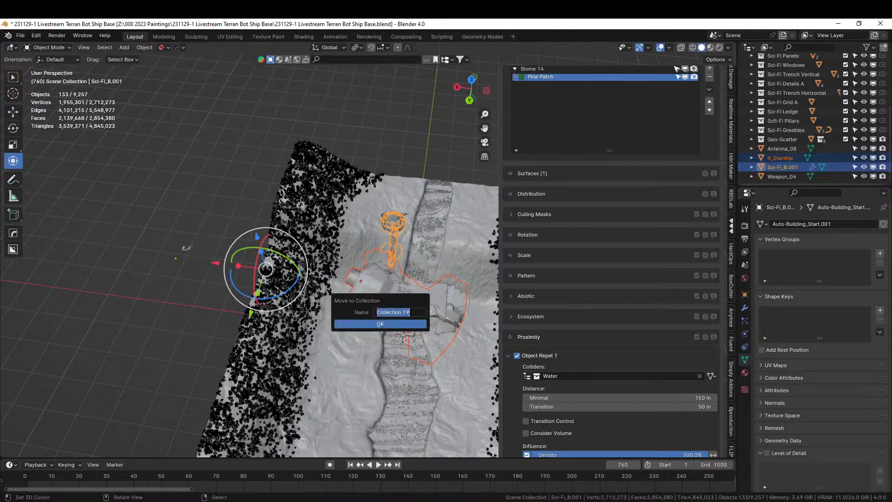
type("Base")
key("Return")
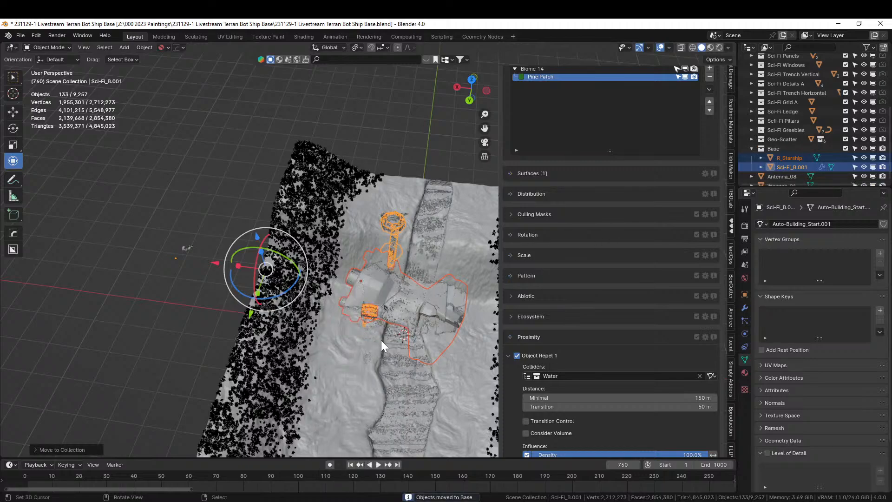
- Enable Object Repel 2 for the Pine Patch system and assign the Base collection as its collider
scroll(589, 374, "down", 5)
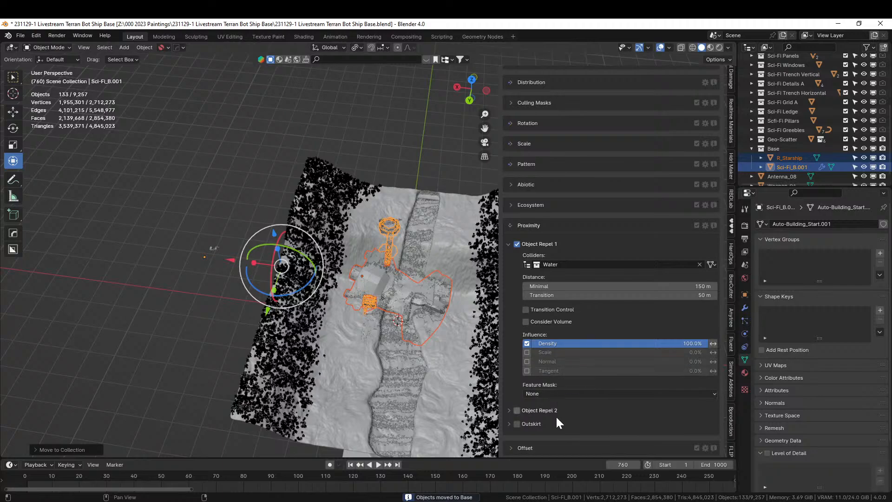
left_click(517, 409)
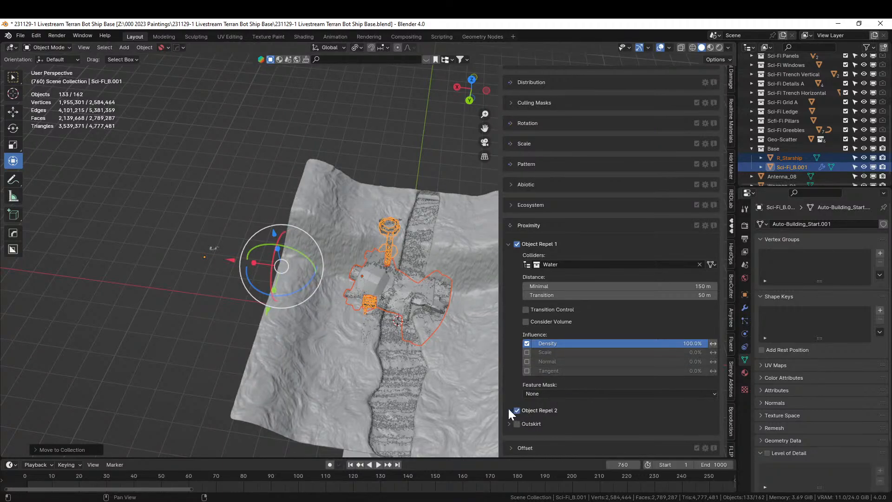
left_click(508, 409)
left_click(531, 426)
type("bas")
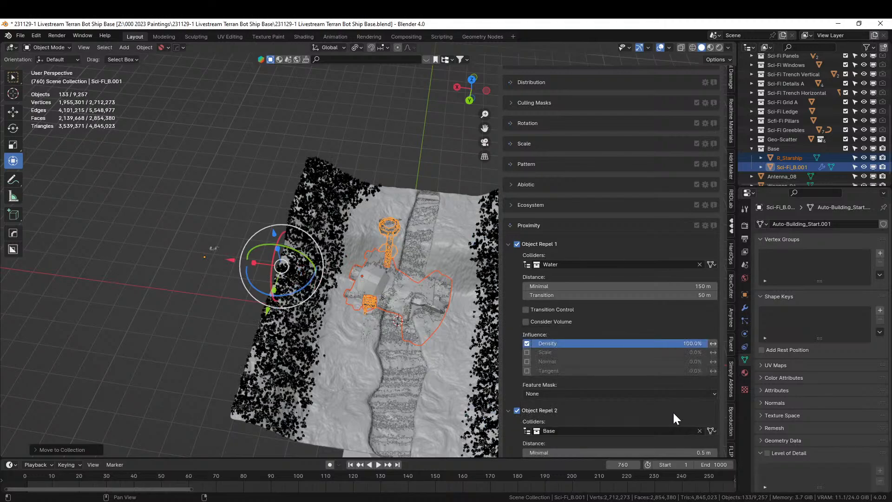
- Set Object Repel 2's minimal distance to 100 m
scroll(628, 409, "down", 5)
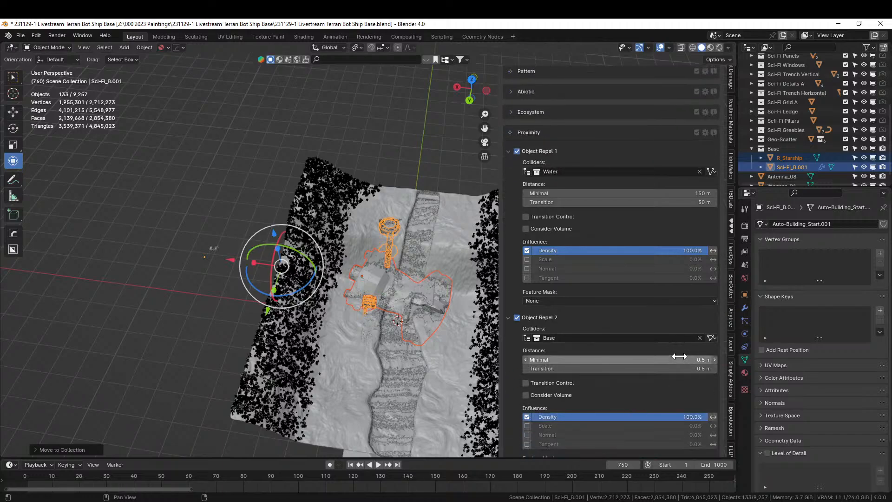
left_click(679, 356)
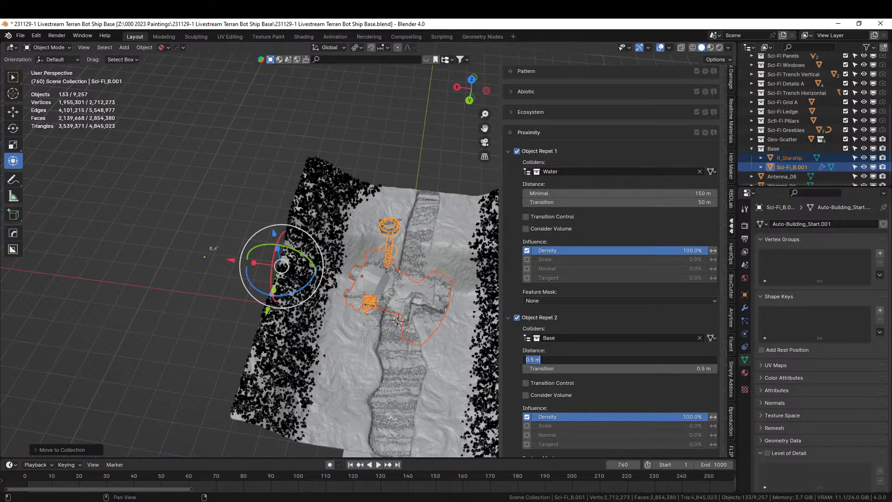
type("100")
key("Return")
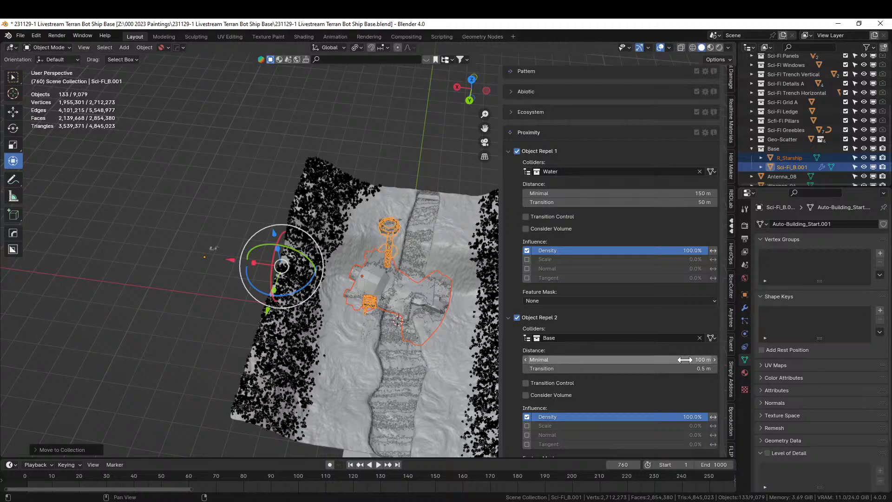
- Inspect the tree coverage around the base and save the file
middle_click_drag(374, 320, 321, 311)
scroll(353, 302, "up", 3)
scroll(346, 276, "down", 3)
scroll(375, 263, "up", 3)
key("ctrl+s")
scroll(321, 311, "down", 2)
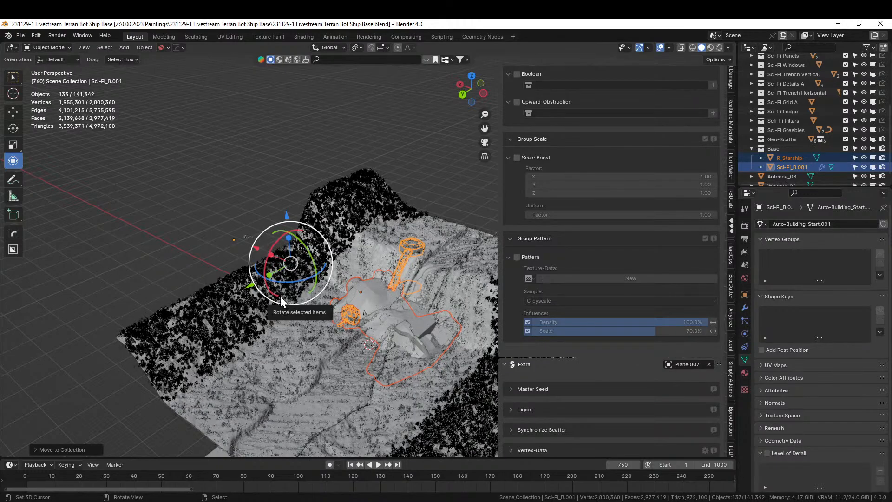
key("ctrl+z")
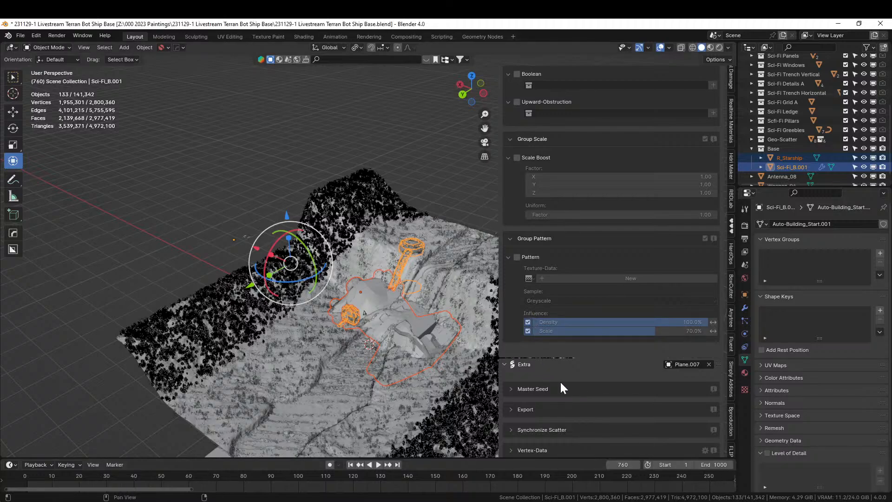
- Enable the Vertex-Group culling mask for the Biome 12 group, assign the Clearing group, and invert the mask
scroll(561, 383, "up", 15)
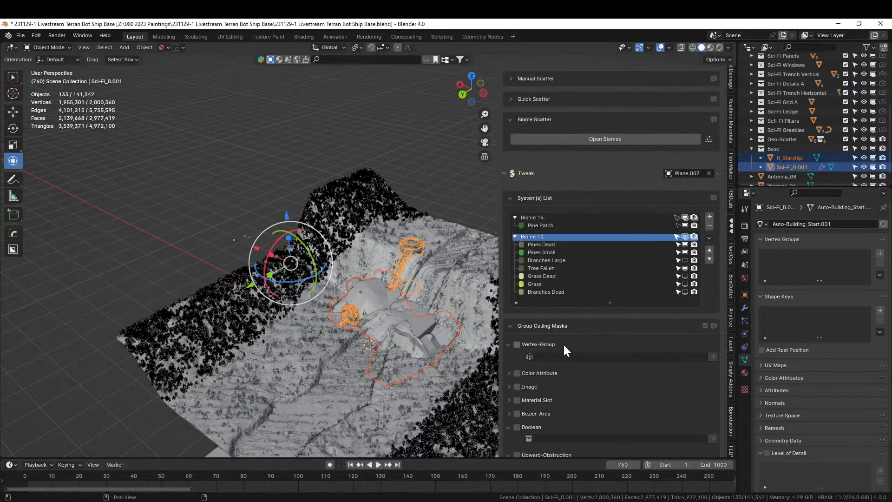
left_click(517, 343)
left_click(534, 356)
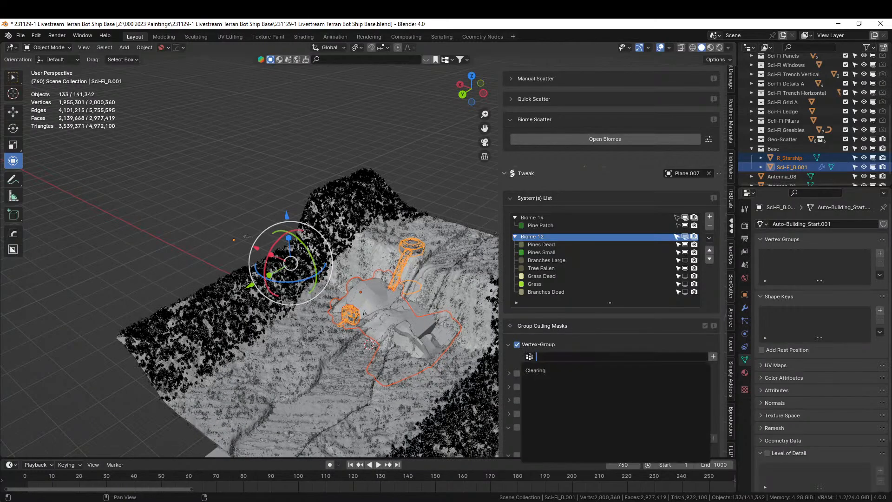
left_click(536, 370)
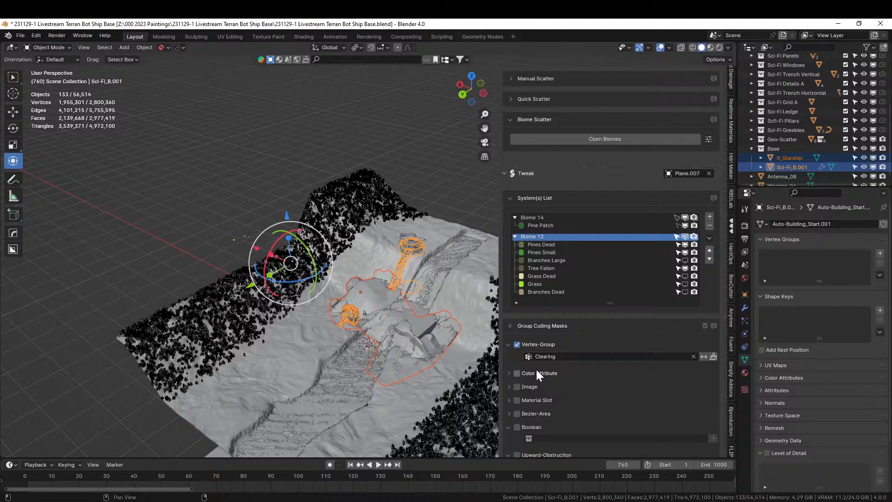
left_click(704, 356)
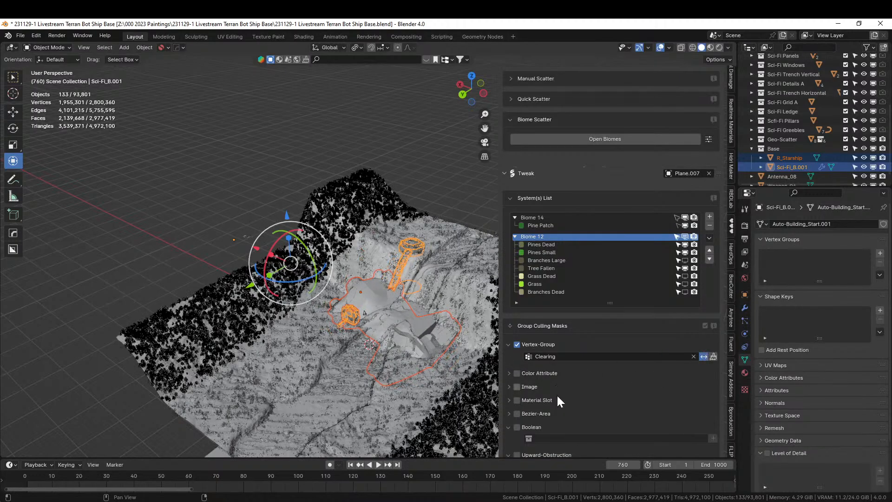
- Enable the Boolean culling mask for the Biome 12 group and assign the Water collection to it
scroll(548, 395, "down", 3)
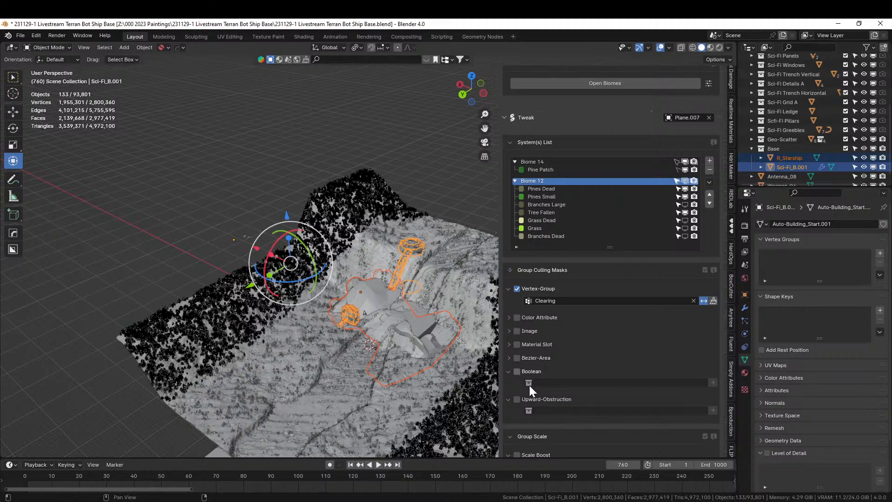
left_click(529, 381)
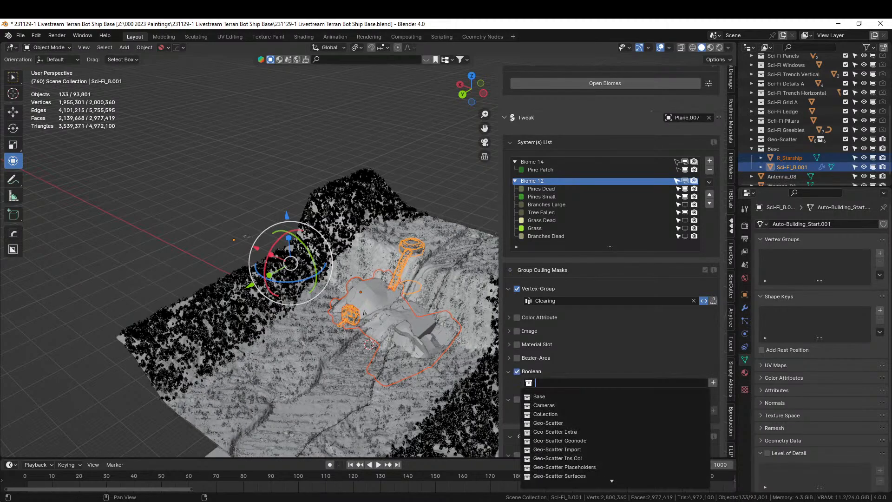
type("water")
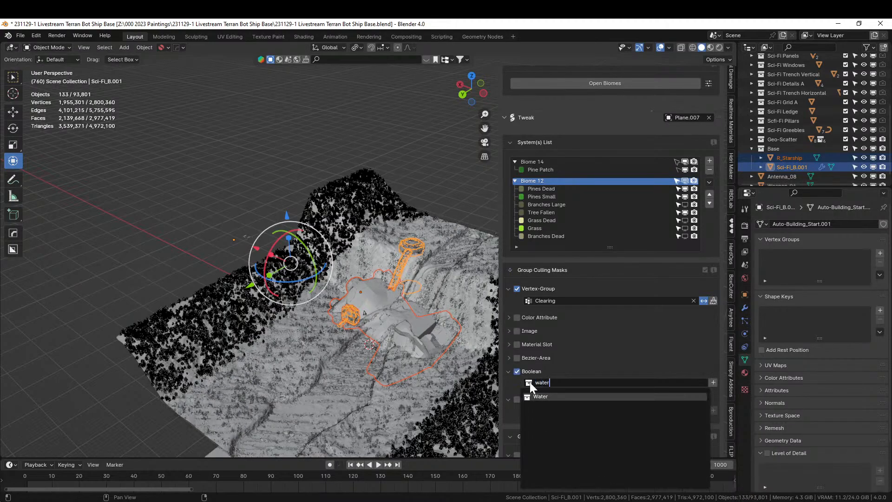
key("Return")
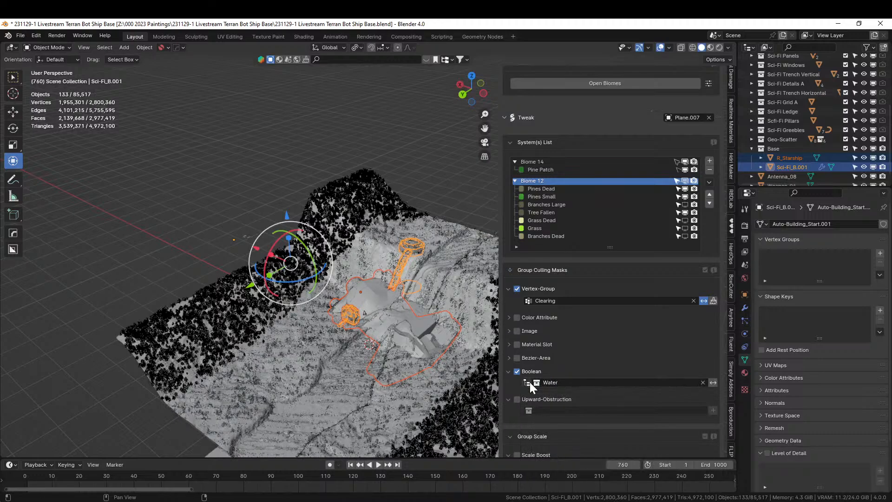
- Enable the Upward-Obstruction culling mask for the Biome 12 group and assign the Water collection to it
left_click(536, 410)
type("water")
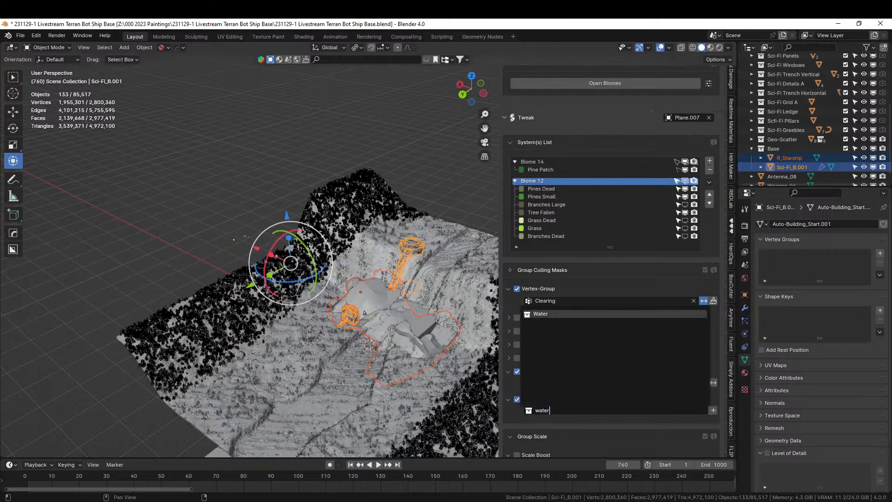
left_click(527, 314)
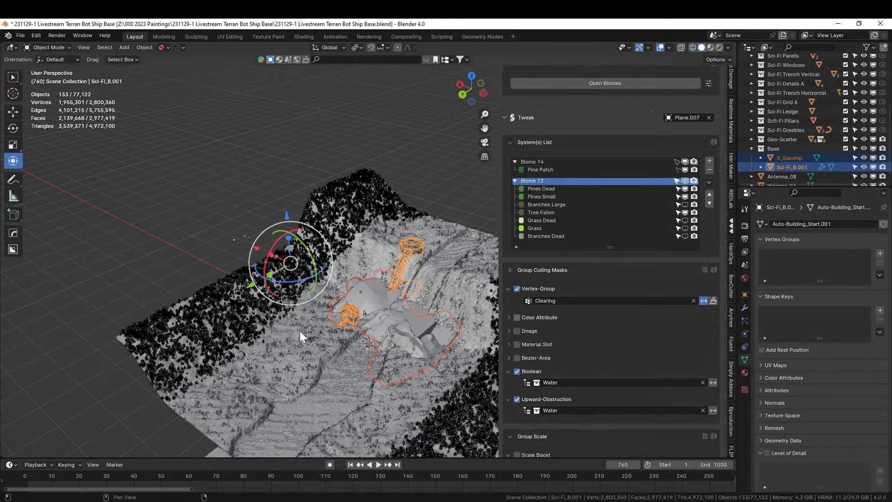
- Hide the Pines Dead scatter system in the viewport and remove it from Biome 12
middle_click_drag(300, 331, 255, 260)
scroll(339, 299, "up", 4)
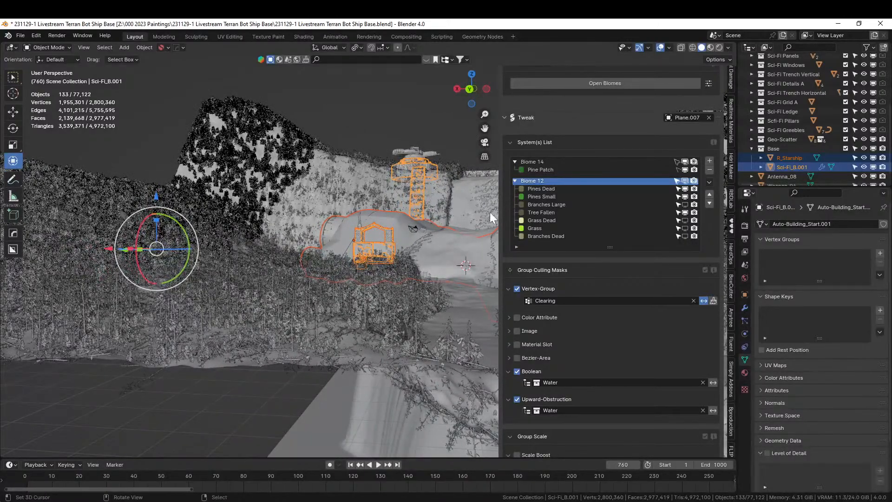
left_click(686, 190)
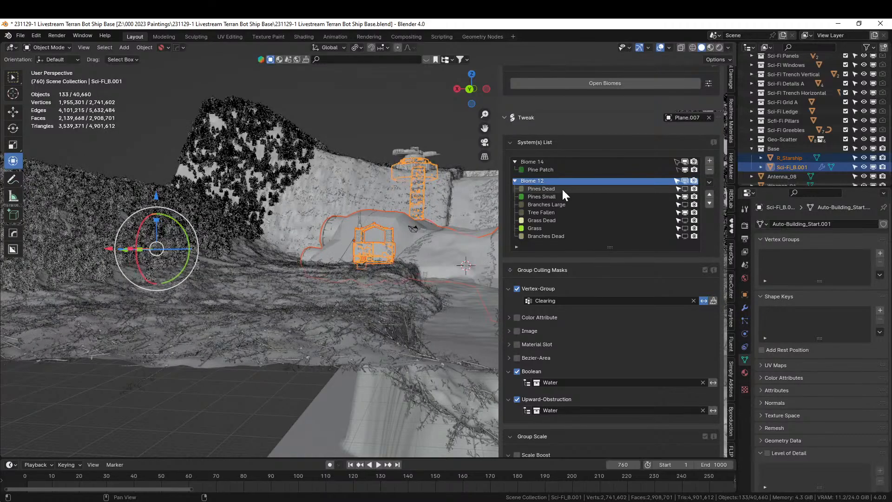
left_click(597, 190)
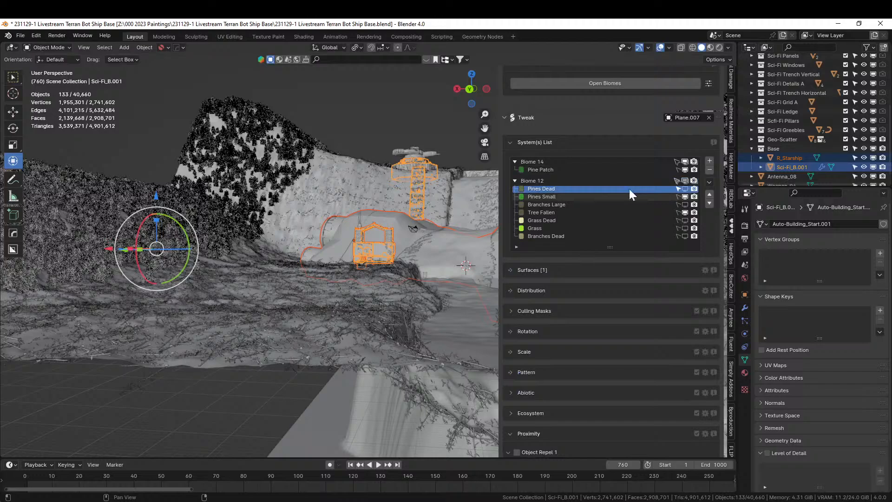
left_click(710, 171)
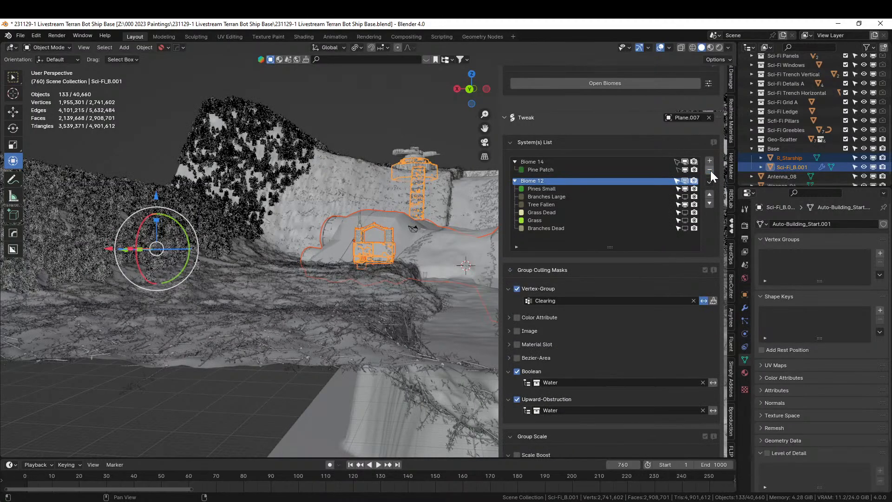
- Save the file and turn off viewport display for Pines Small, Tree Fallen and Pine Patch
left_click(547, 196)
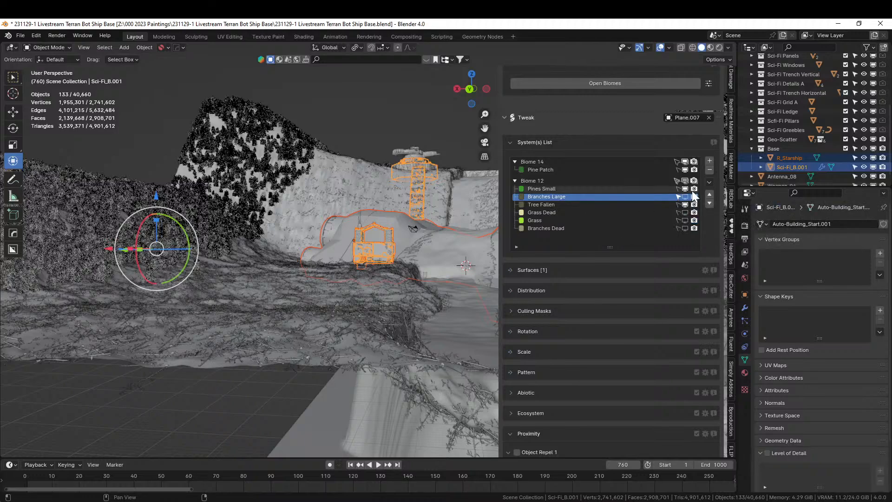
key("ctrl+s")
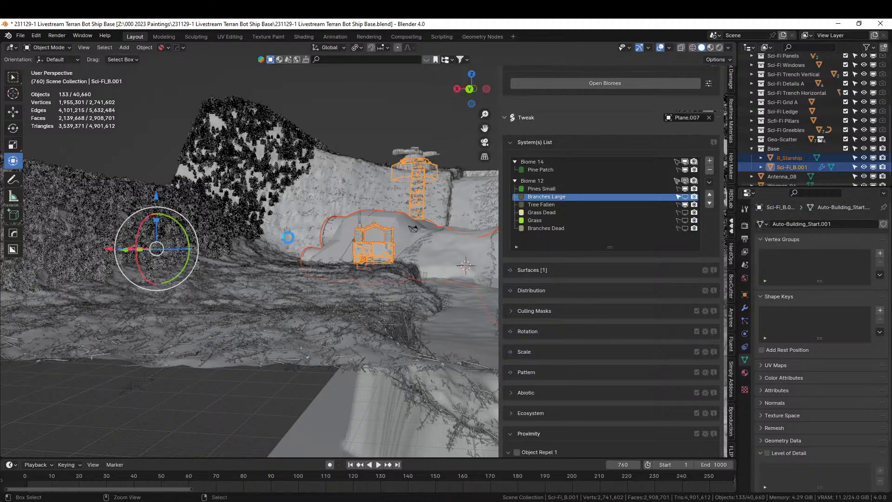
left_click(685, 189)
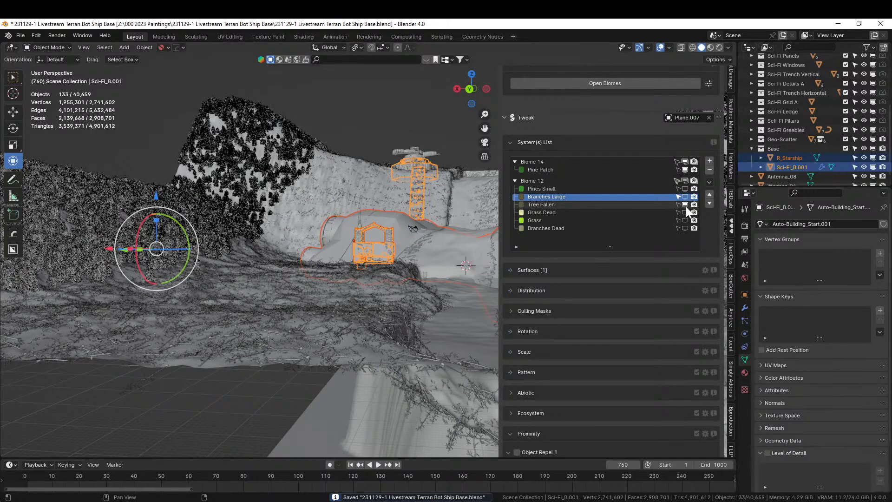
left_click(685, 205)
left_click(685, 170)
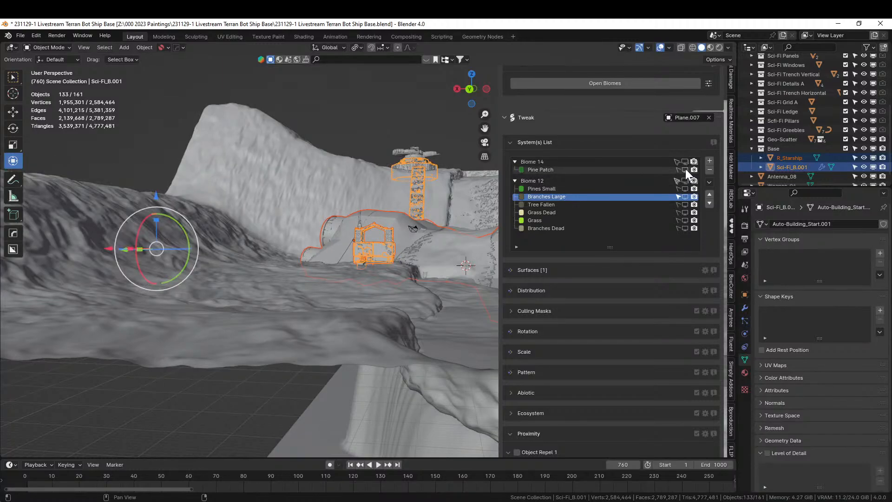
- Display only Branches Large in the viewport, examine its coverage of the ground around the base, and hide it again
left_click(684, 196)
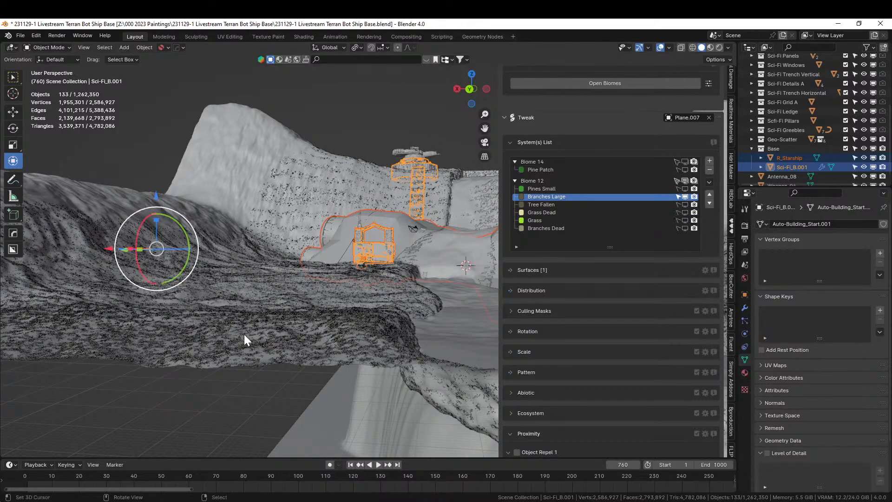
scroll(244, 334, "up", 4)
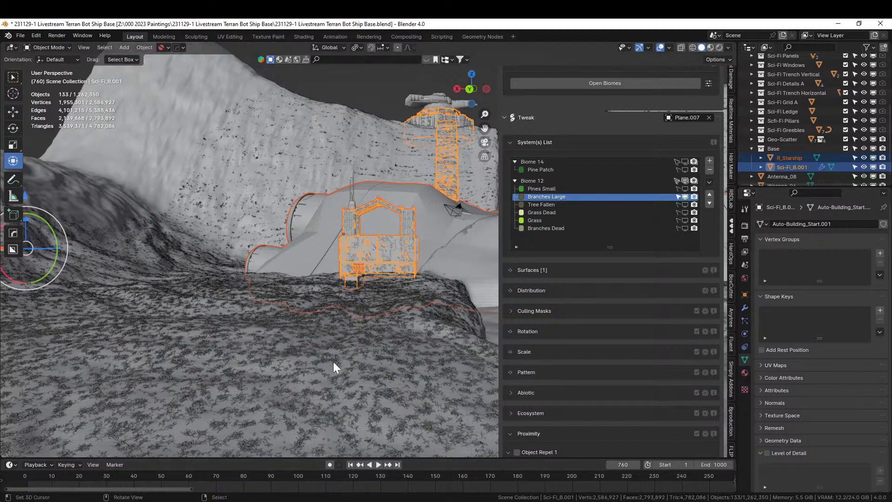
key("alt+a")
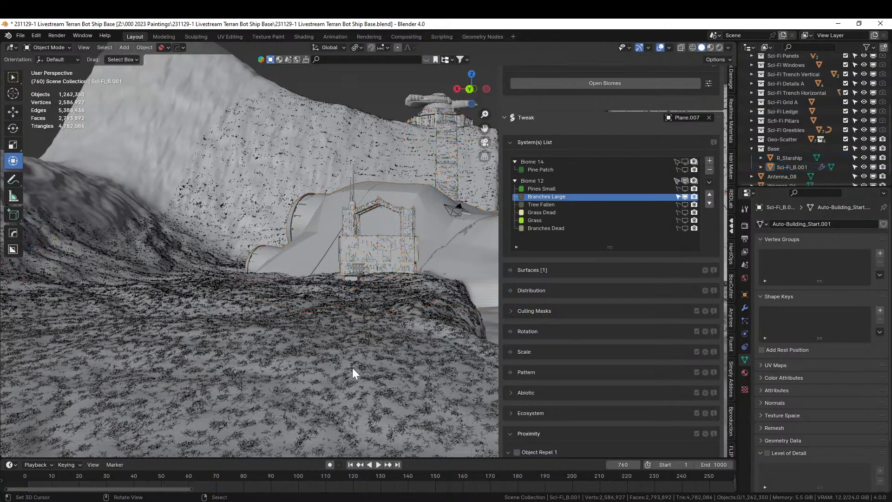
middle_click_drag(354, 374, 354, 368)
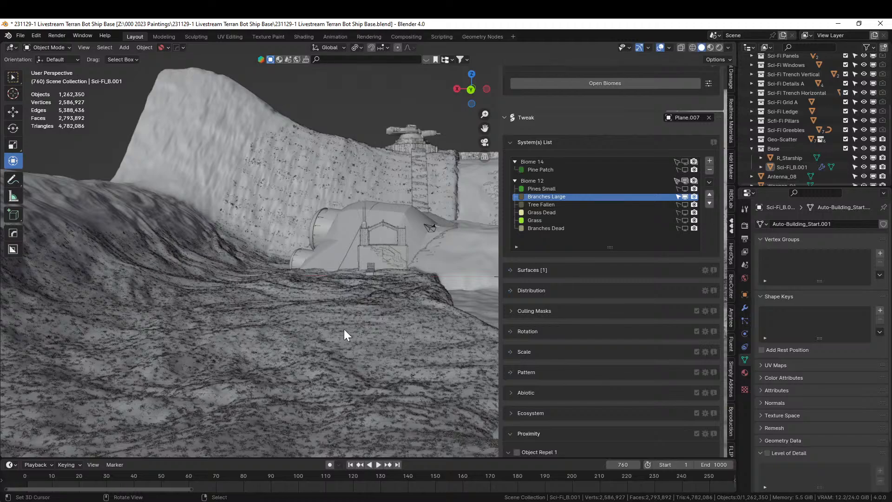
scroll(344, 329, "down", 1)
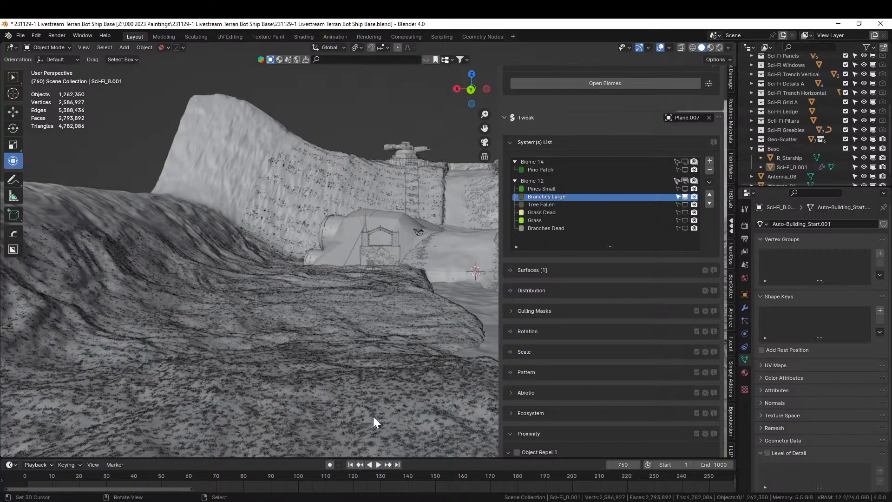
middle_click_drag(355, 364, 685, 201)
left_click(685, 198)
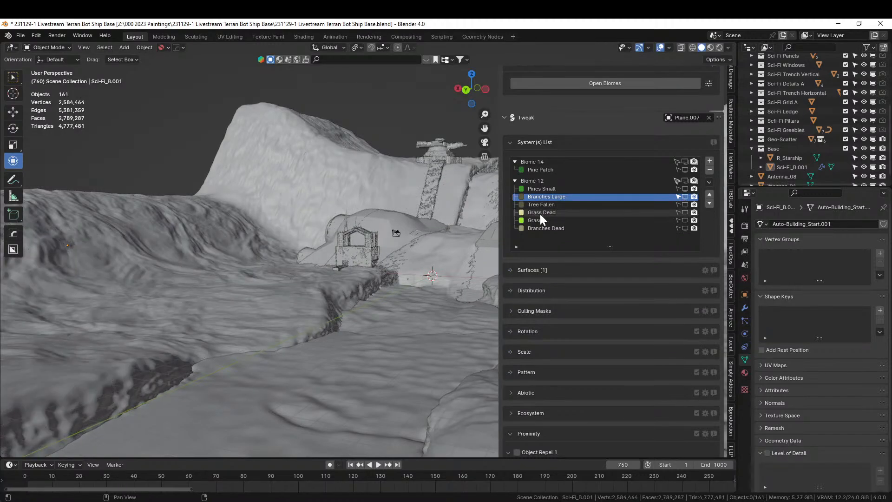
- Save the file and turn on viewport display for the Biome 14 pines
middle_click_drag(372, 327, 397, 343)
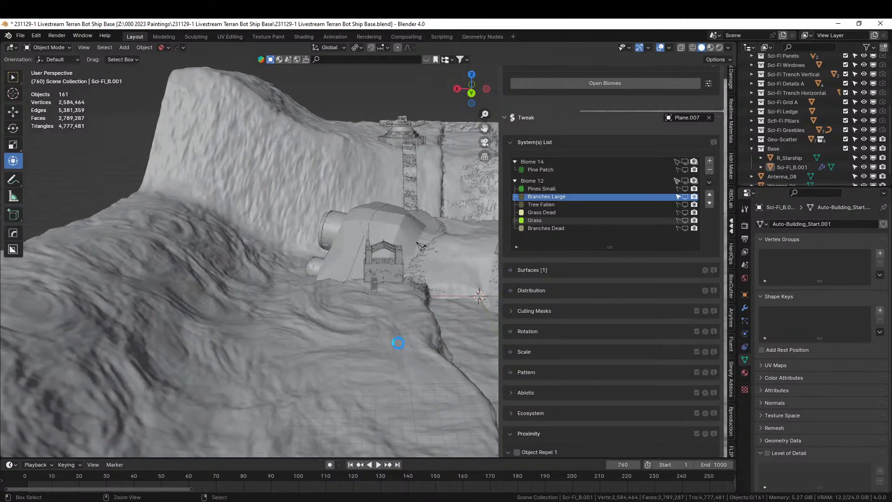
key("ctrl+s")
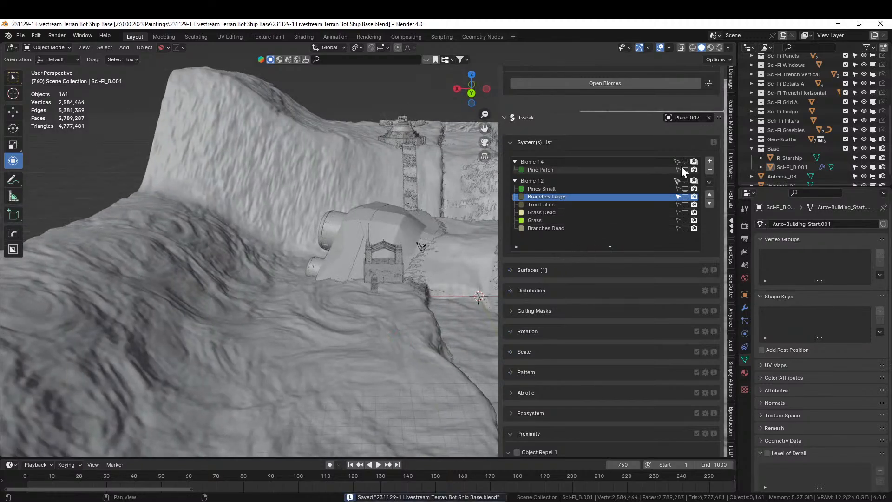
left_click(686, 162)
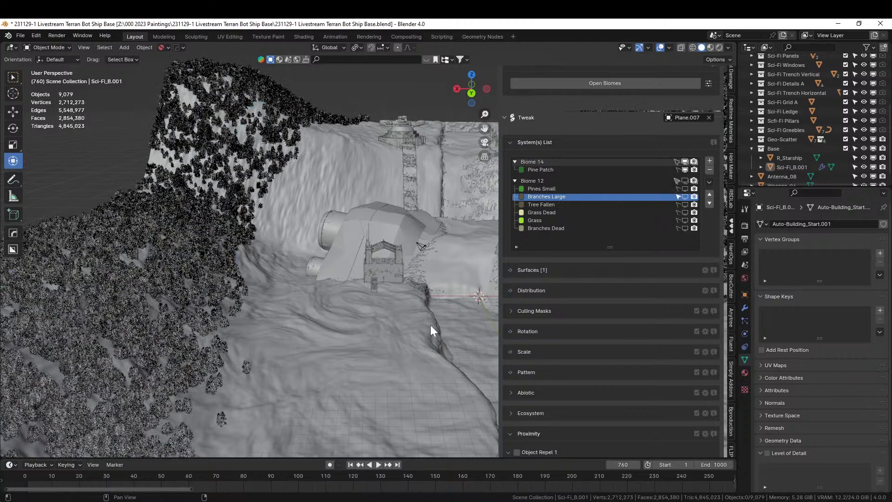
- Frame a low, close view past the base toward the canyon cliffs and align the camera to it
middle_click_drag(393, 342, 386, 340)
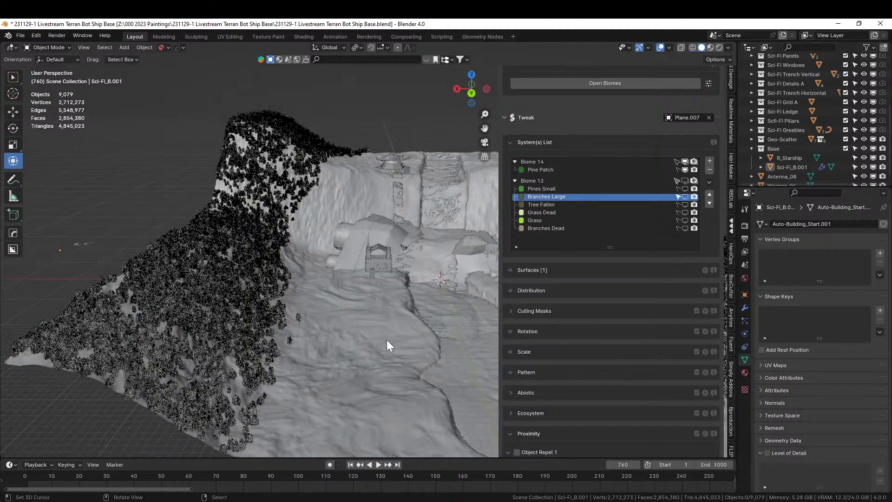
middle_click_drag(381, 336, 307, 320)
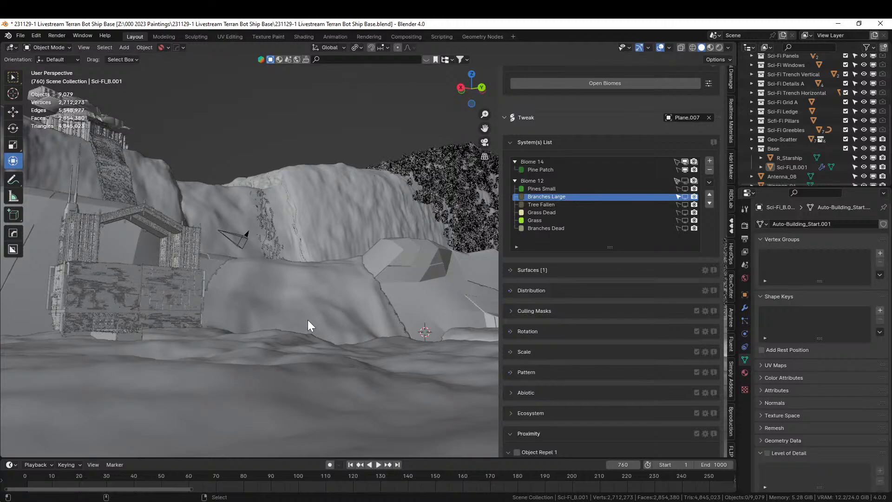
key("KP_0")
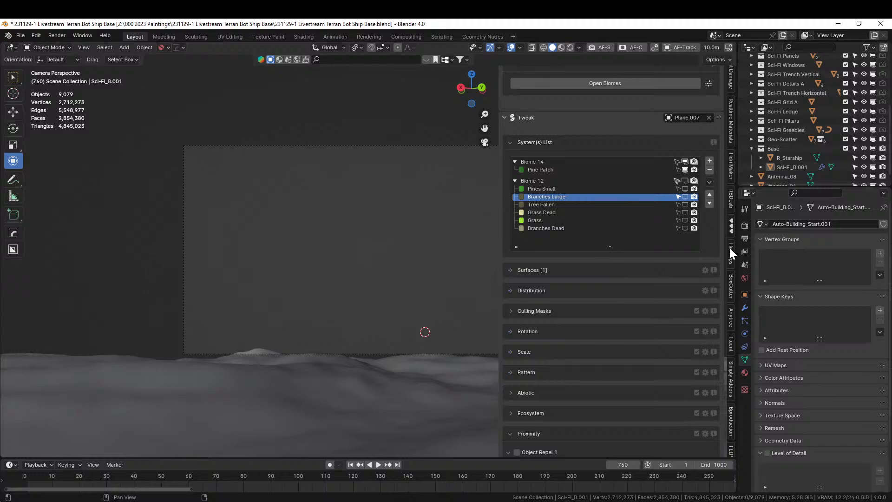
- Apply the Alexa 65 camera preset and the Cooke 50mm Anamorphic lens preset in the Photographer settings
scroll(728, 238, "up", 5)
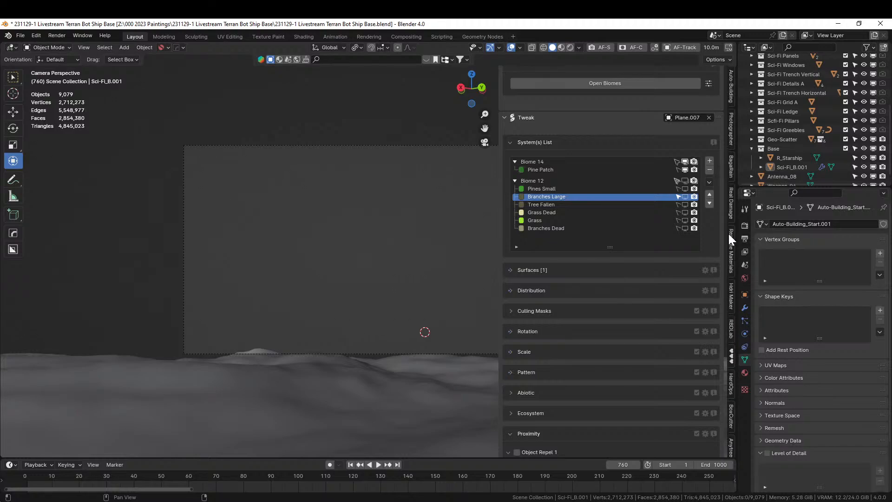
scroll(729, 233, "up", 4)
left_click(731, 195)
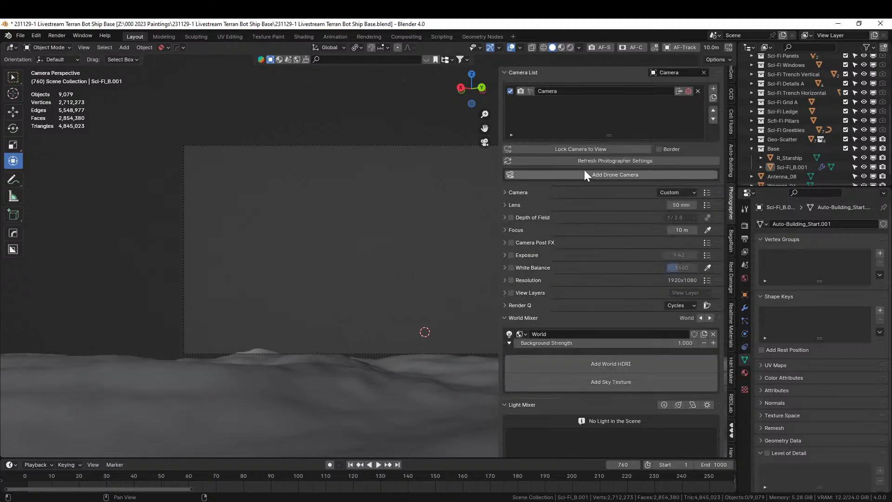
left_click(705, 192)
left_click(715, 103)
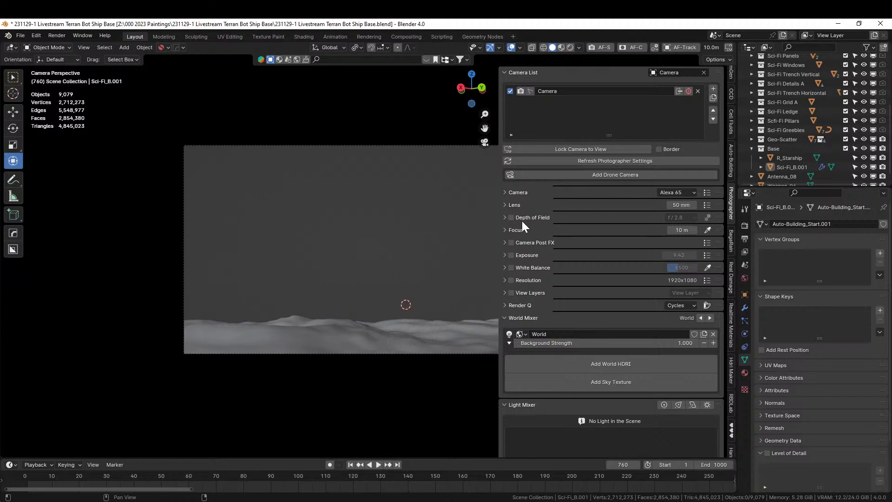
left_click(707, 204)
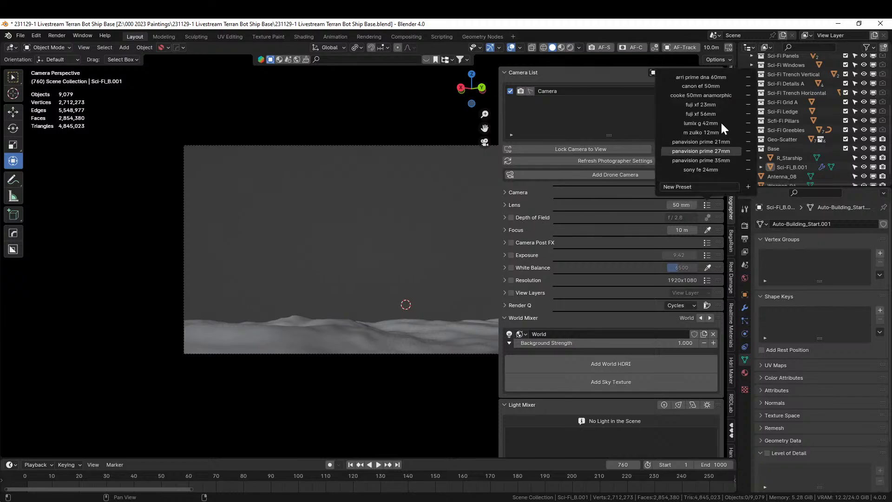
left_click(724, 94)
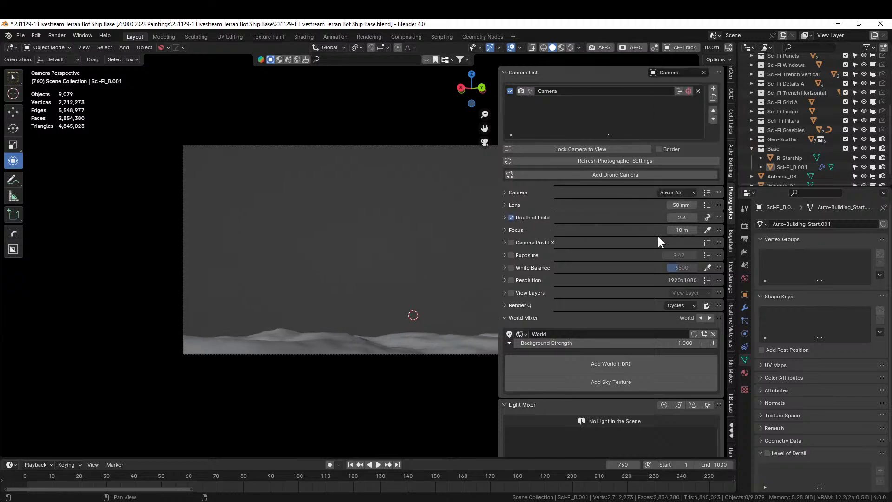
- Set the camera's clip end to 1000 m
left_click(508, 193)
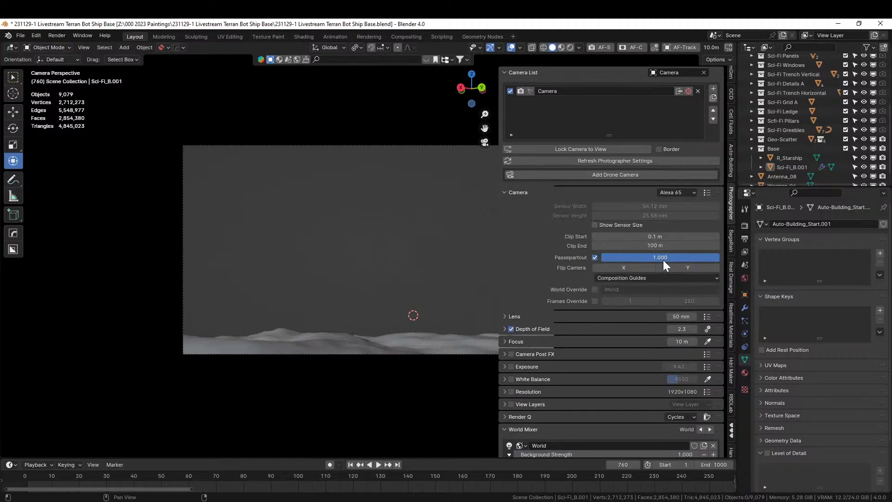
left_click(657, 245)
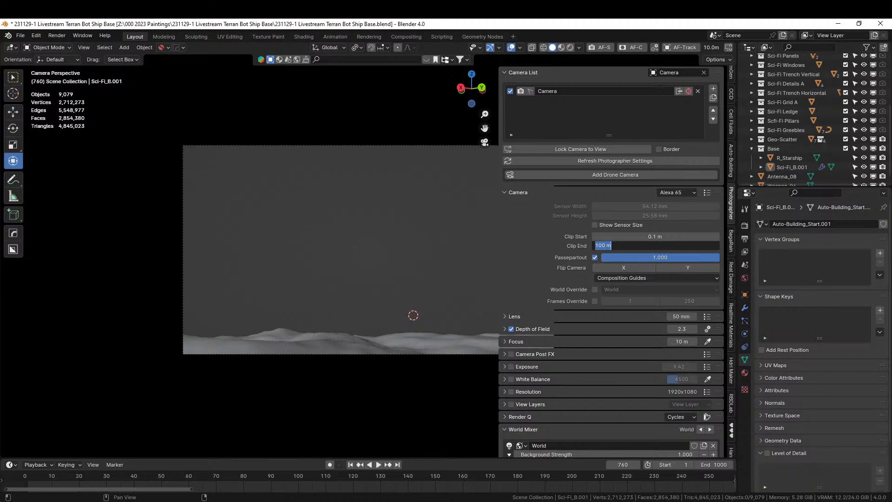
type("1000")
key("Return")
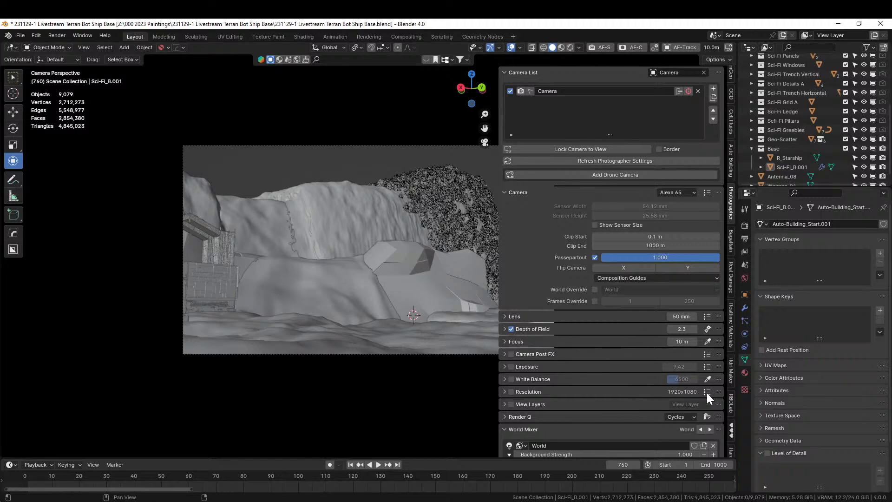
- Enable the camera's resolution override and apply the "2 39 50 of 5100" preset
left_click(540, 393)
left_click(707, 393)
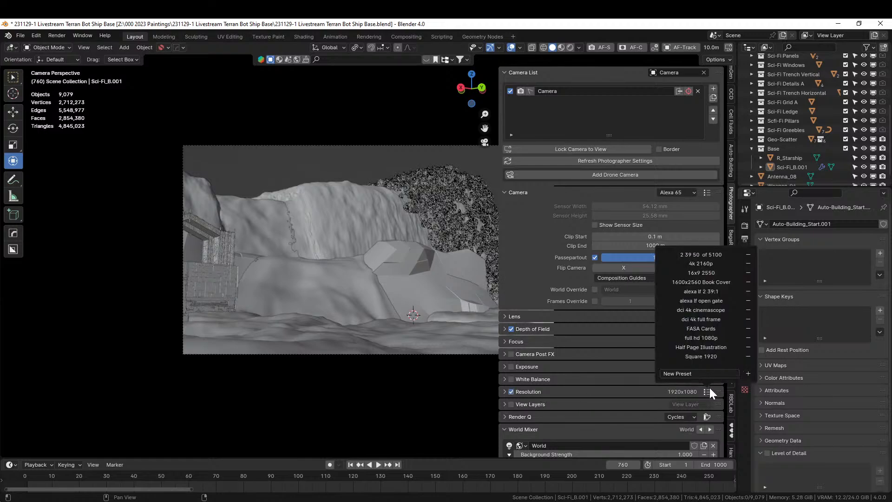
left_click(717, 255)
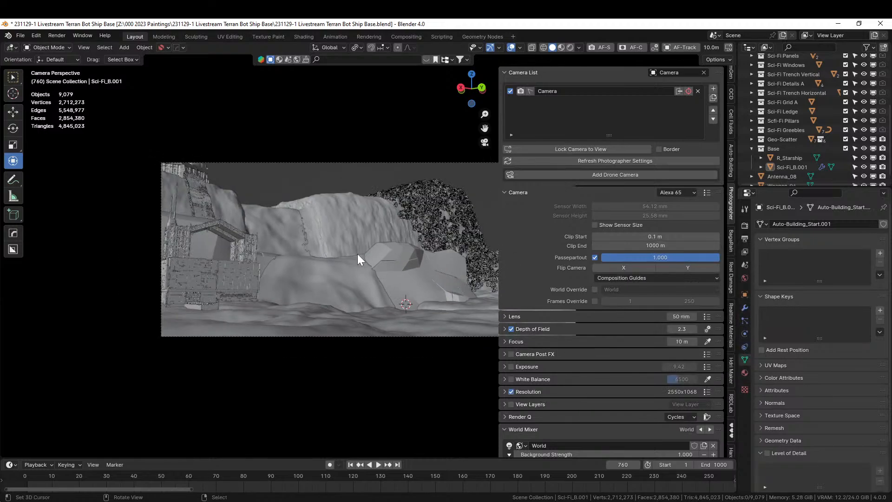
- Reposition the camera to bring the base tower into frame against the cliffs and set the lens to 35 mm
scroll(358, 253, "down", 2)
key("shift+grave")
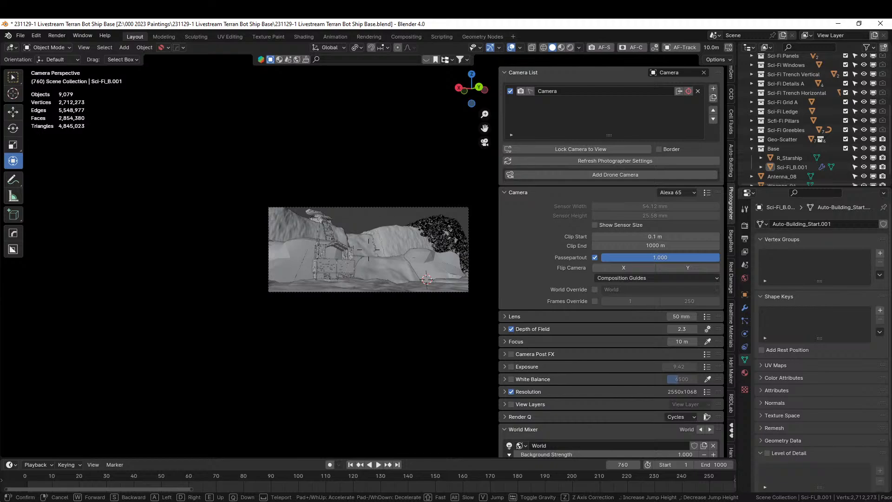
left_click(353, 257)
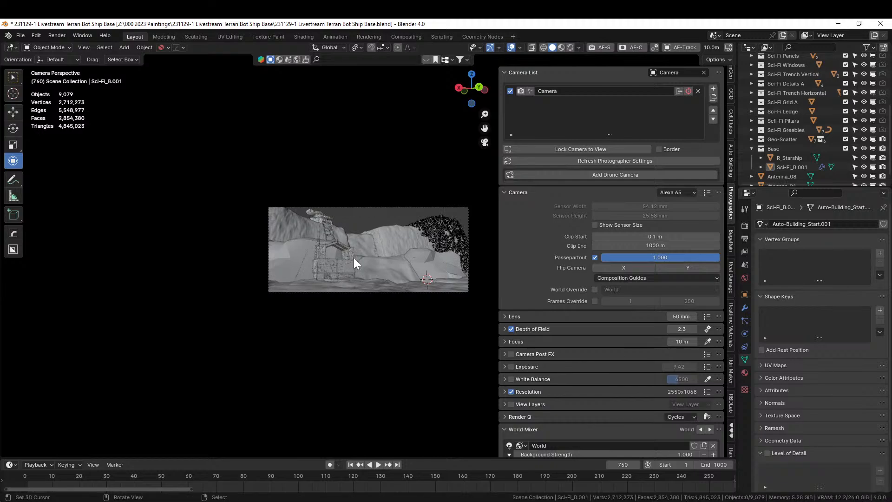
left_click(676, 315)
type("35")
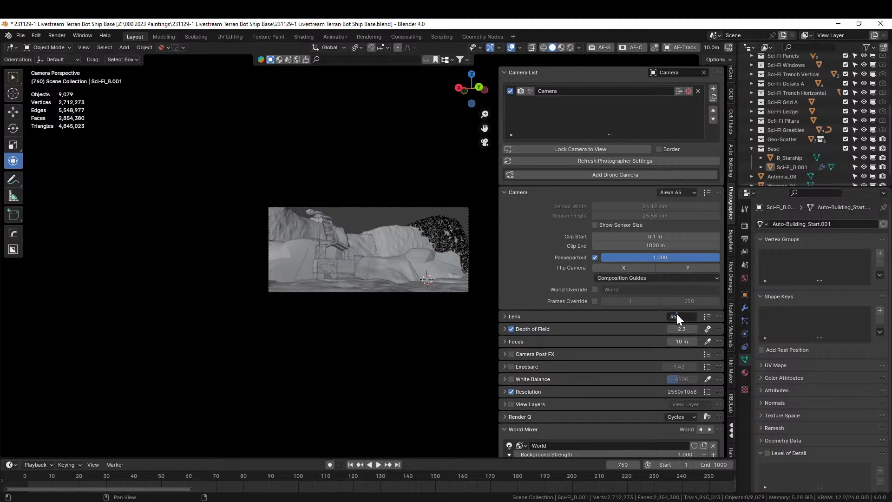
key("Return")
- Reframe the camera so the base tower sits near the centre of the canyon shot, and save the file
key("shift+grave")
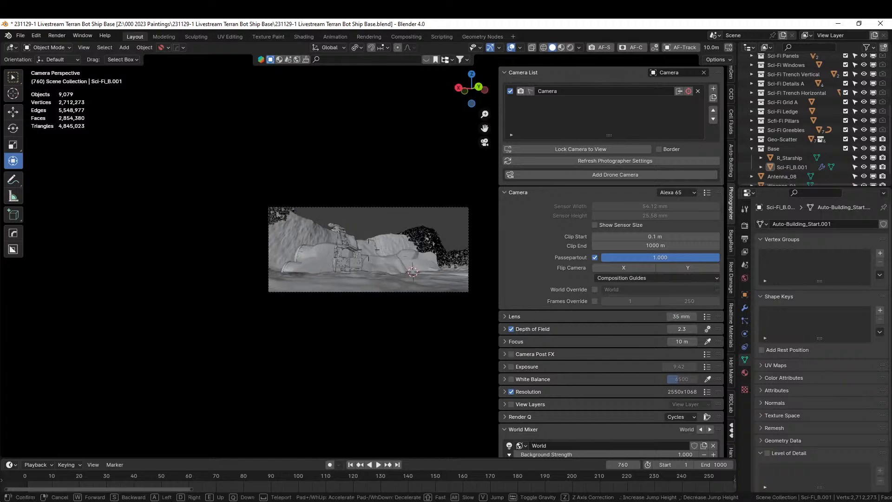
left_click(474, 332)
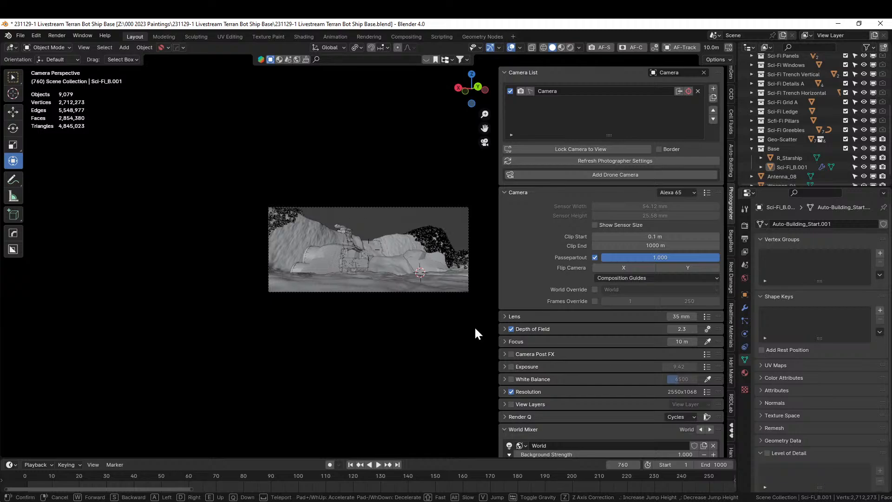
key("ctrl+s")
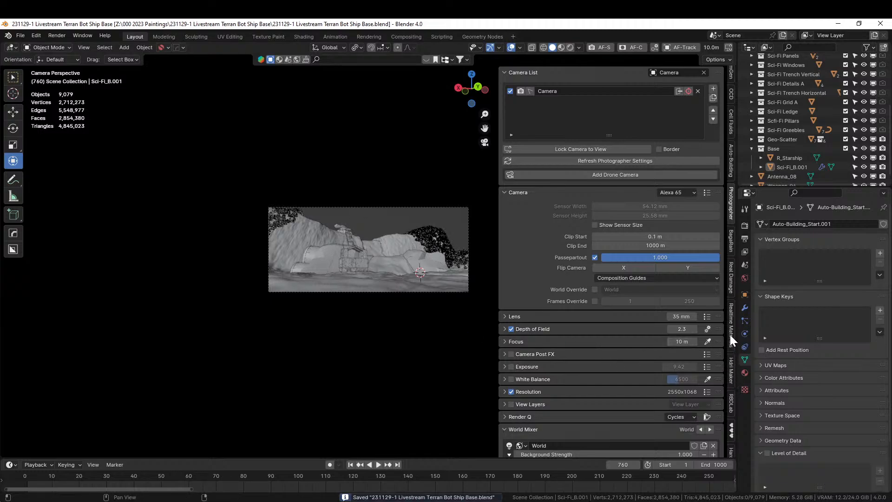
- In the Geo-Scatter settings, show Pines Small and the rest of the Biome 12 scatter systems in the viewport
scroll(730, 334, "down", 5)
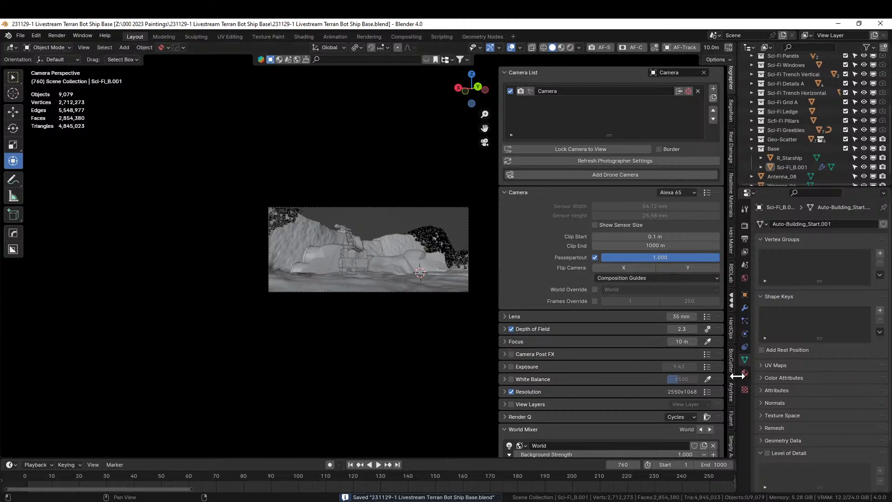
scroll(731, 377, "down", 5)
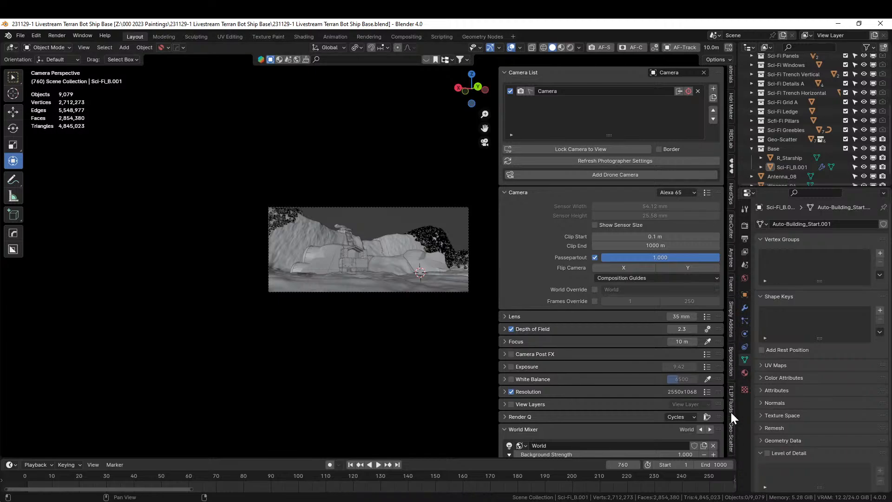
left_click(731, 426)
scroll(674, 425, "down", 2)
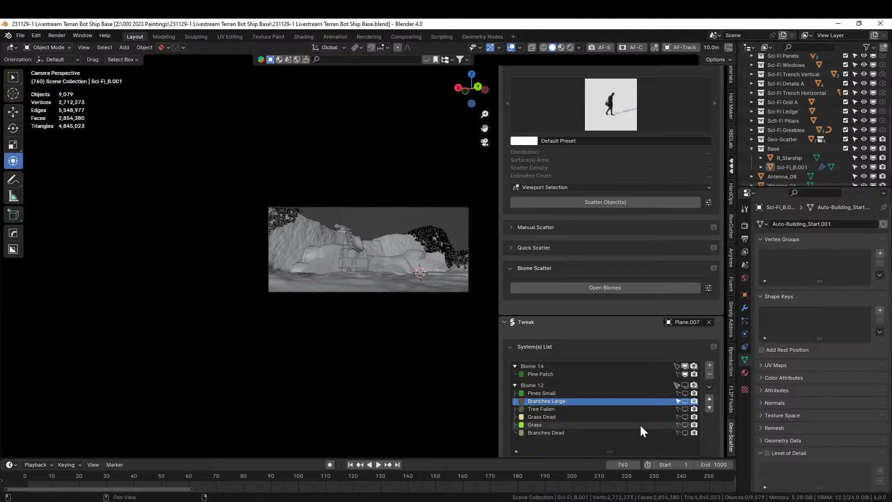
left_click(686, 393)
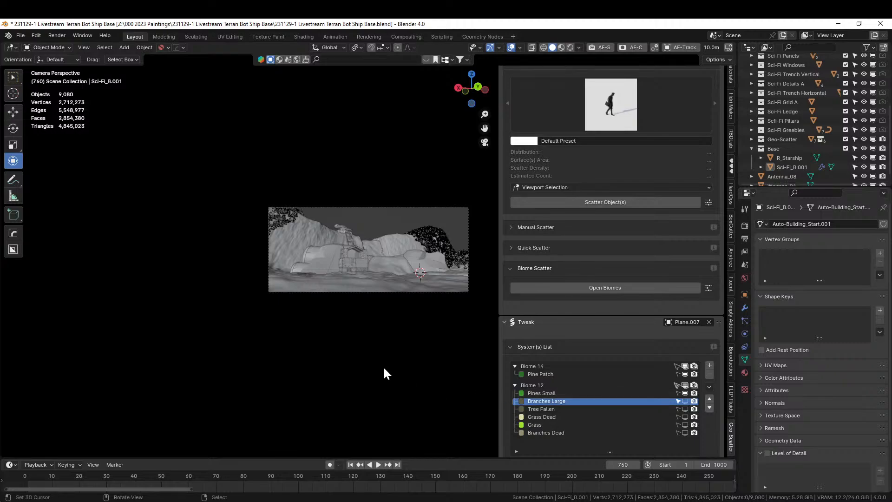
middle_click_drag(361, 316, 361, 323)
scroll(360, 323, "down", 4)
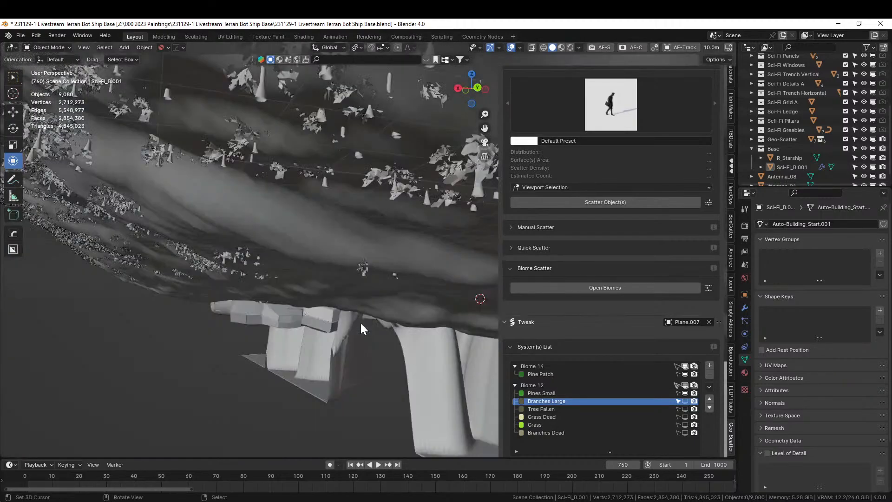
middle_click_drag(453, 348, 440, 368)
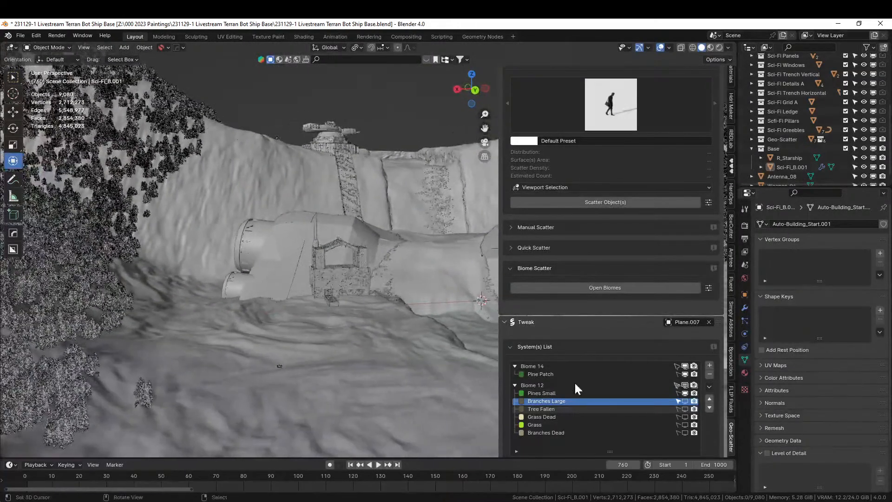
left_click(685, 386)
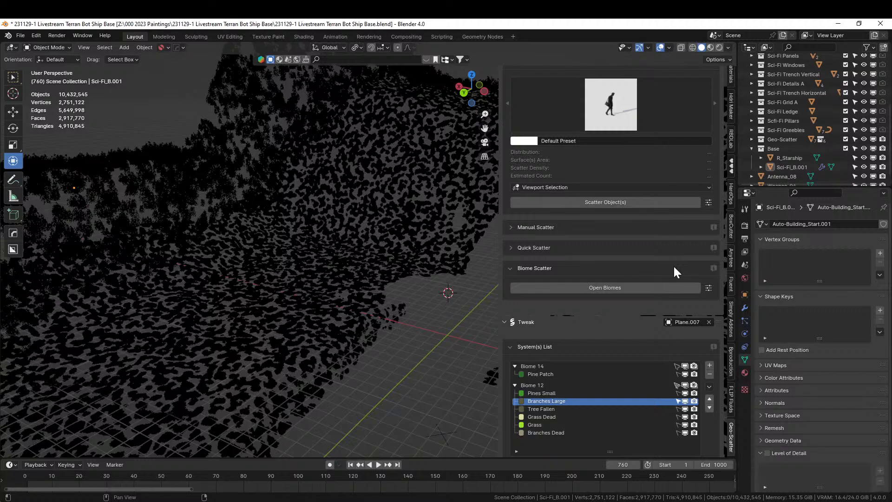
- Exclude the Geo-Scatter collection from the view layer and save the file
left_click(845, 138)
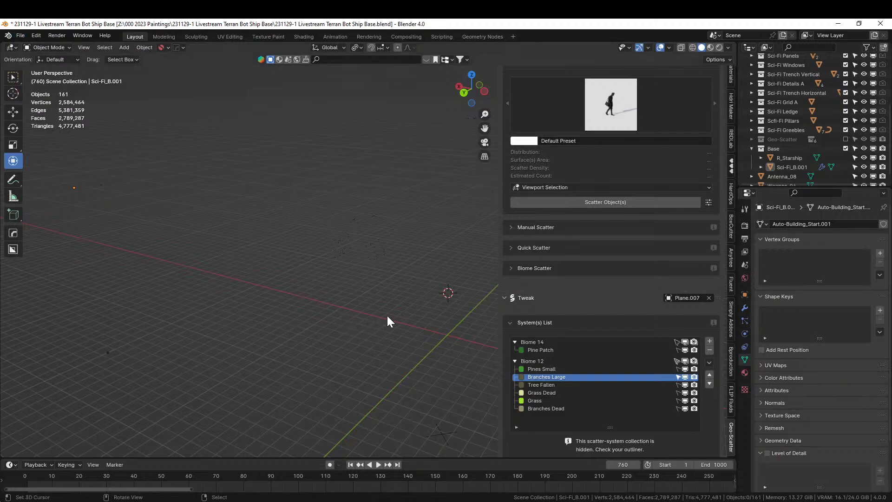
left_click(19, 36)
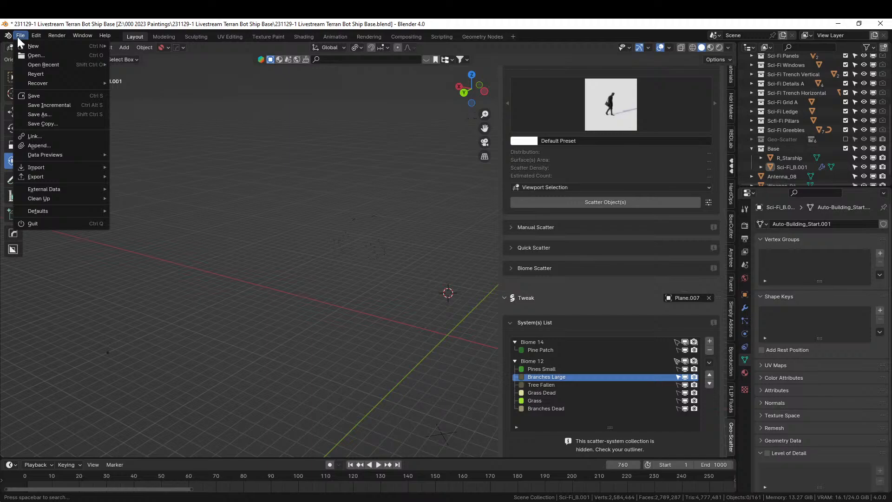
left_click(37, 95)
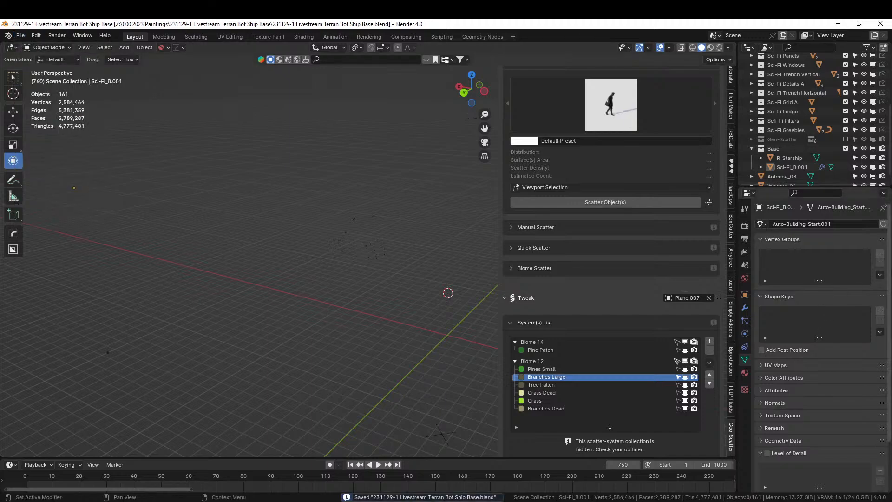
- Inspect the scene from several angles and through the camera, selecting R_Starship to check where the base geometry lies
middle_click_drag(259, 302, 702, 313)
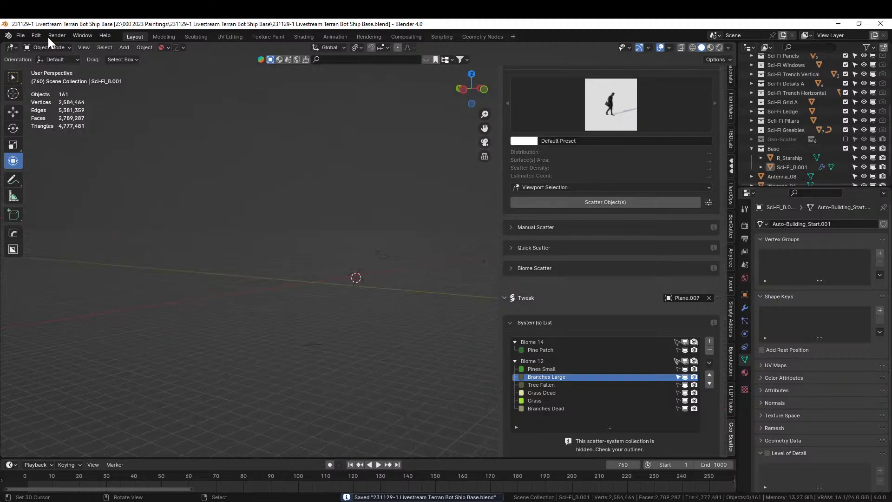
middle_click_drag(357, 313, 331, 238)
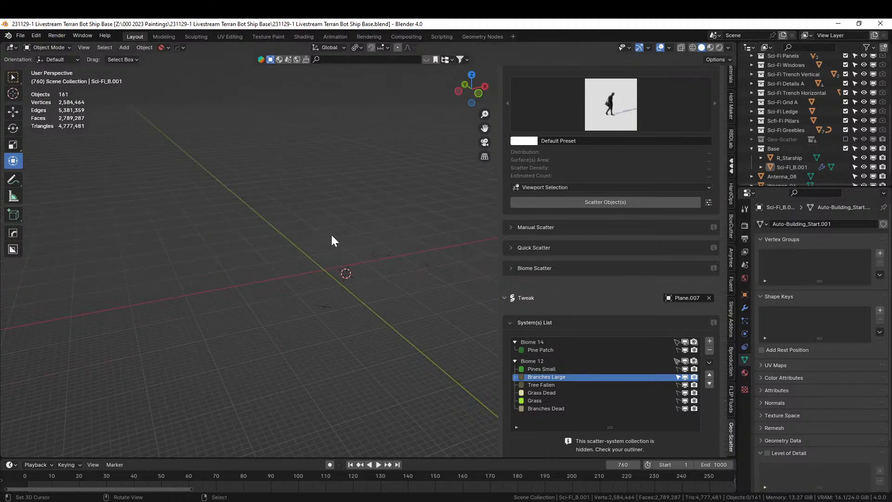
scroll(331, 236, "down", 4)
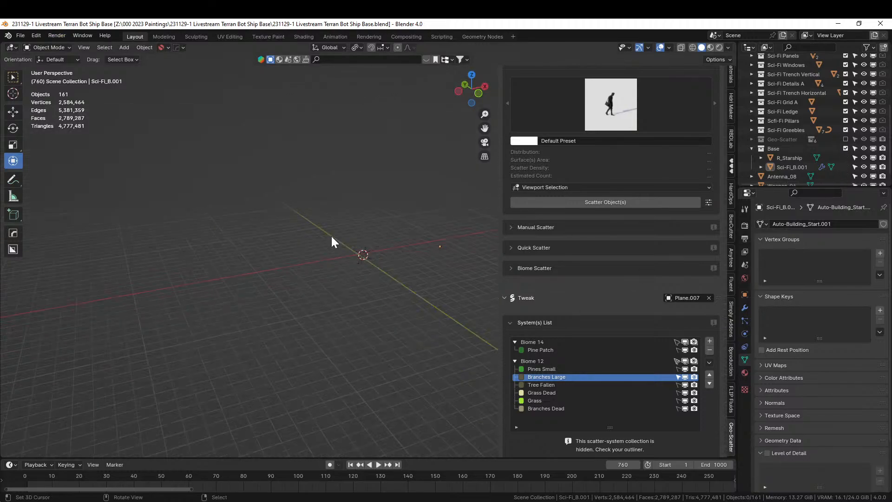
scroll(331, 236, "down", 4)
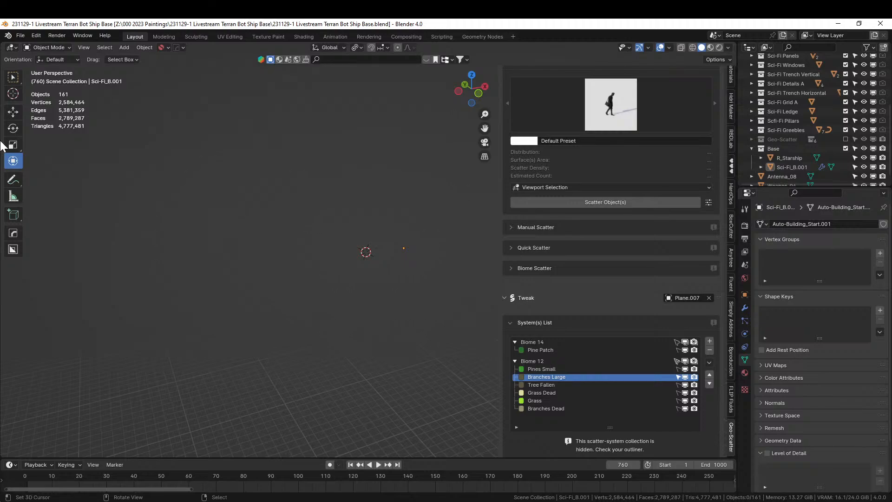
key("KP_0")
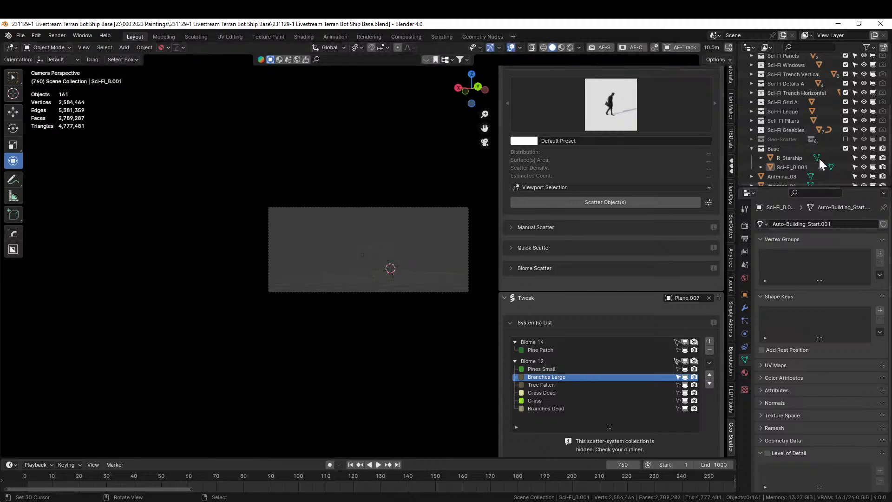
scroll(845, 156, "down", 1)
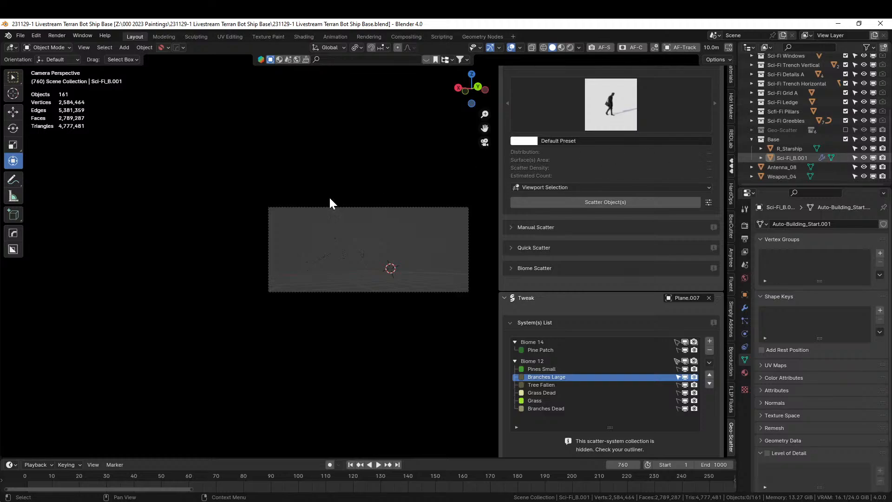
left_click(790, 149)
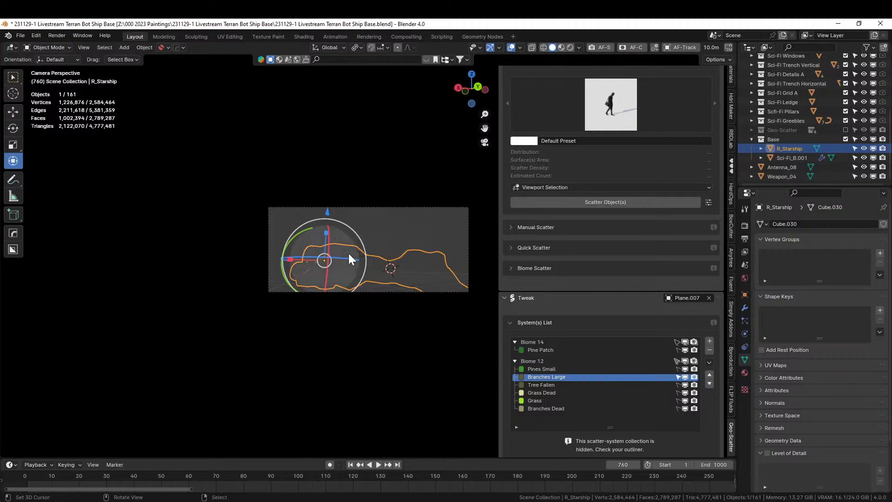
scroll(349, 252, "up", 1)
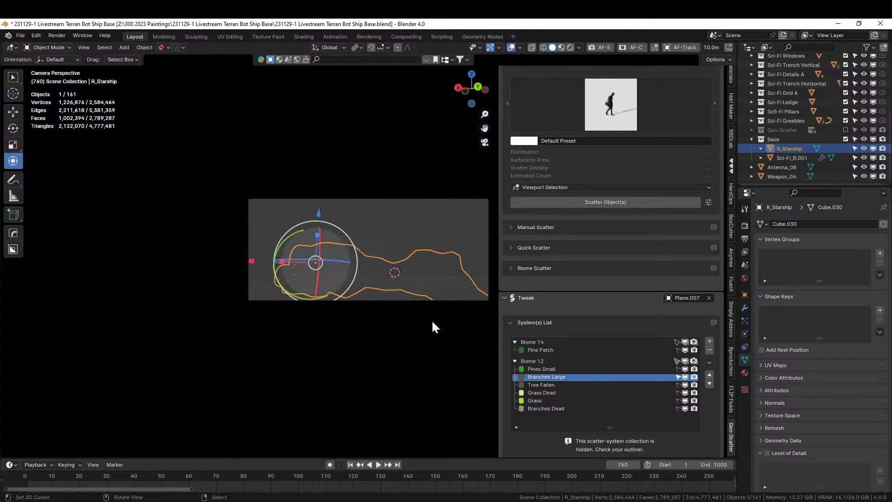
scroll(431, 319, "up", 2)
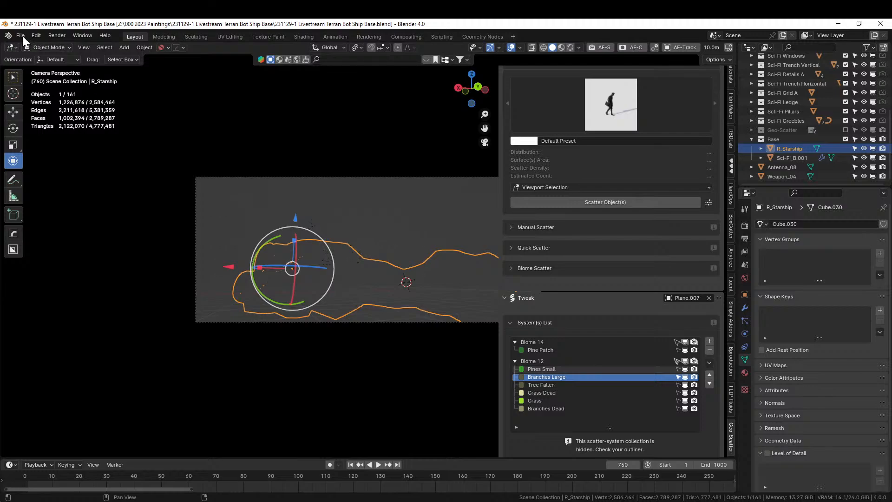
- Hide Biome 12's Branches Large, Grass Dead, Grass and Branches Dead systems in the viewport and save the file
left_click(685, 377)
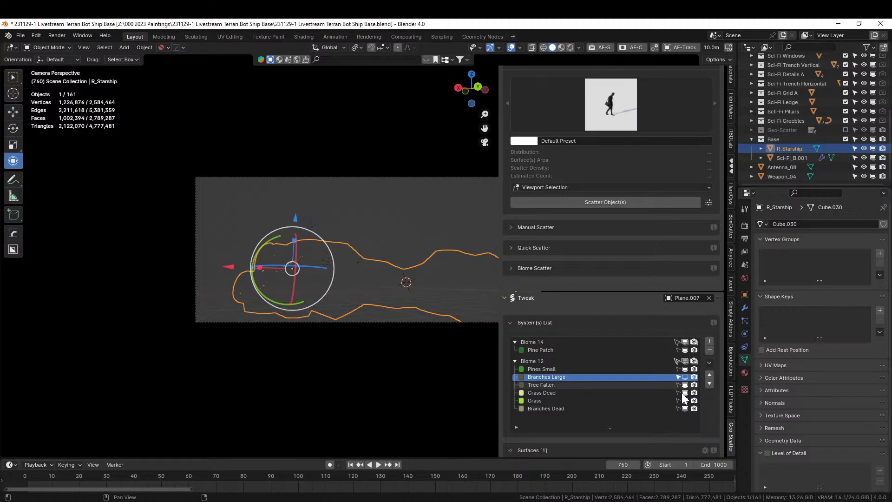
left_click(685, 396)
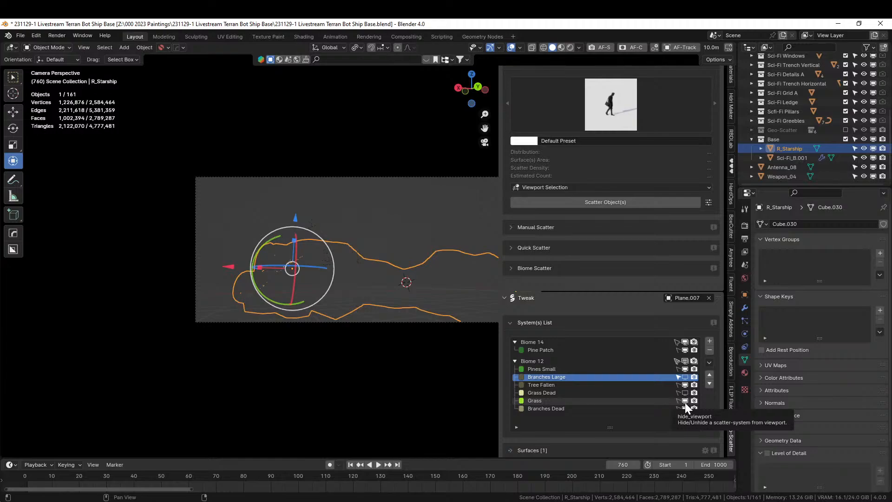
left_click(685, 401)
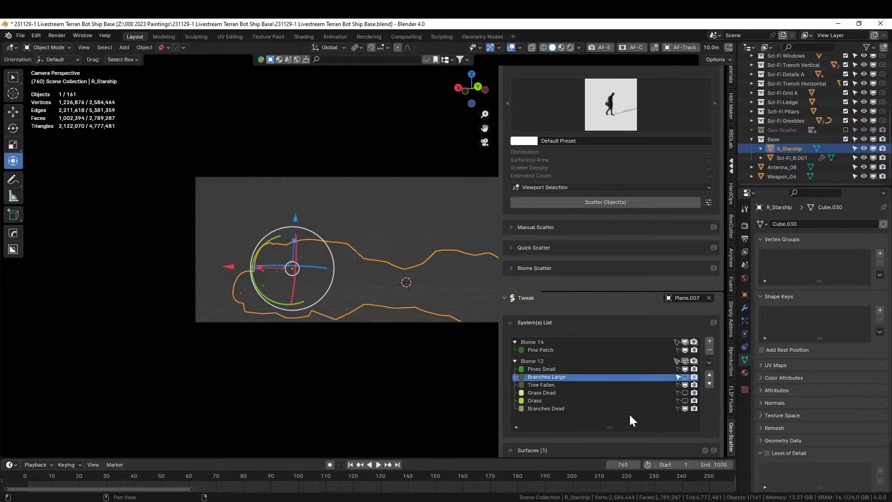
left_click(686, 408)
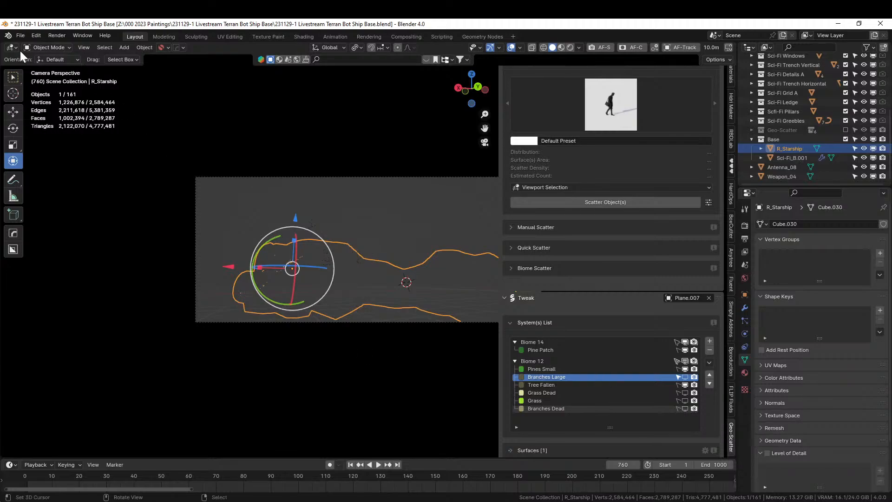
left_click(20, 36)
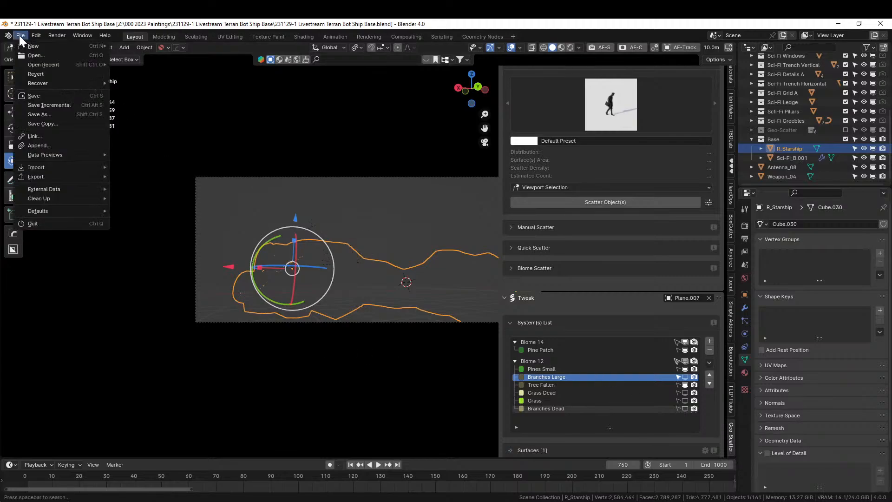
left_click(39, 95)
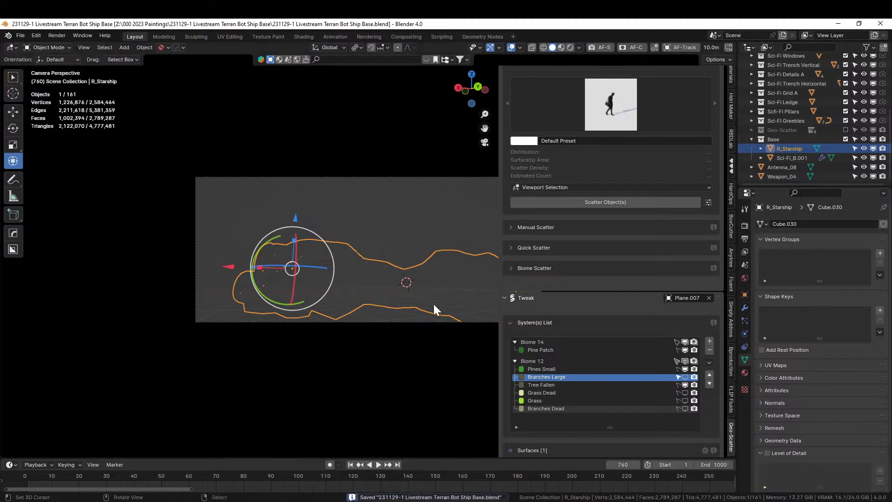
- Reopen the recent file "231129-1 Livestream Terran Bot Ship Base.blend" to reload the scene
middle_click_drag(414, 341, 43, 73)
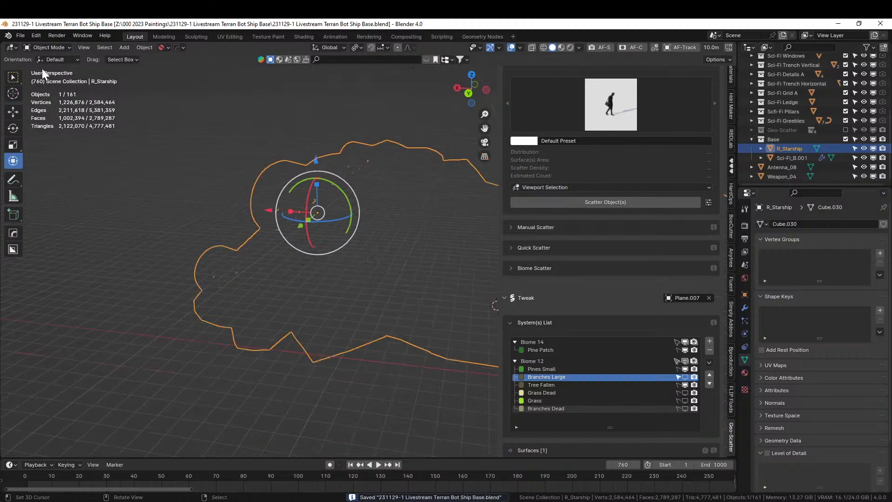
left_click(20, 36)
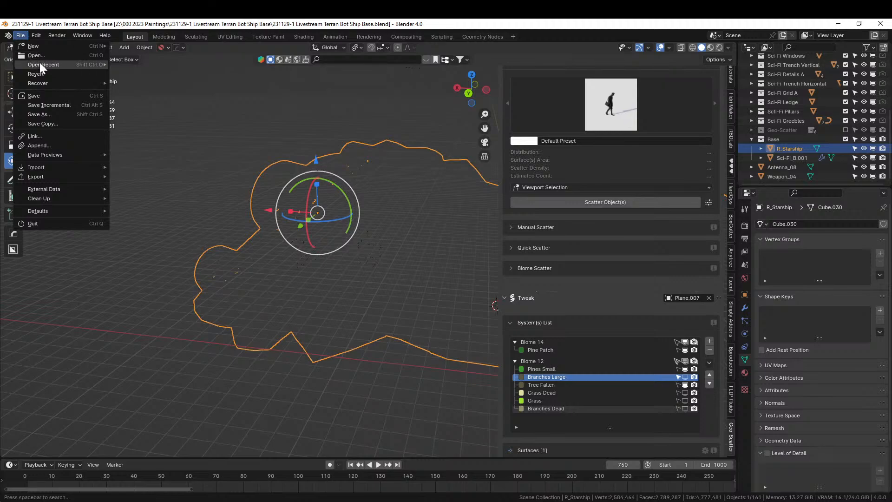
mouse_move(39, 63)
left_click(237, 65)
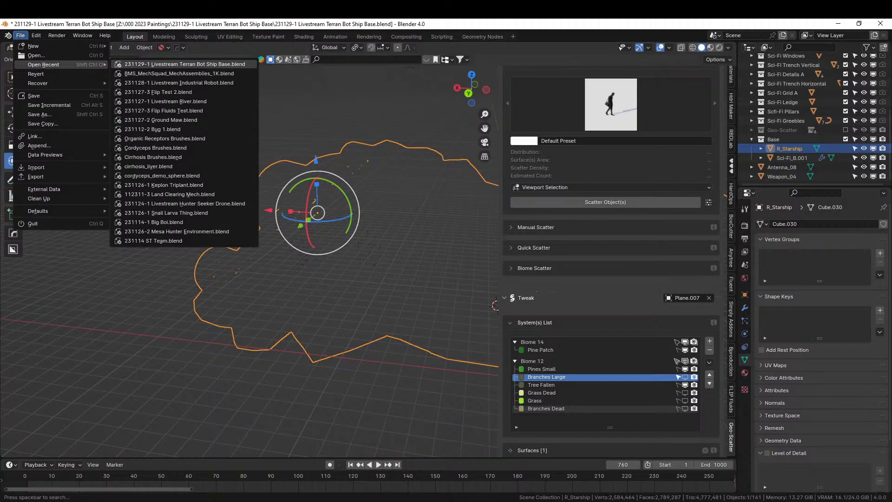
left_click(185, 64)
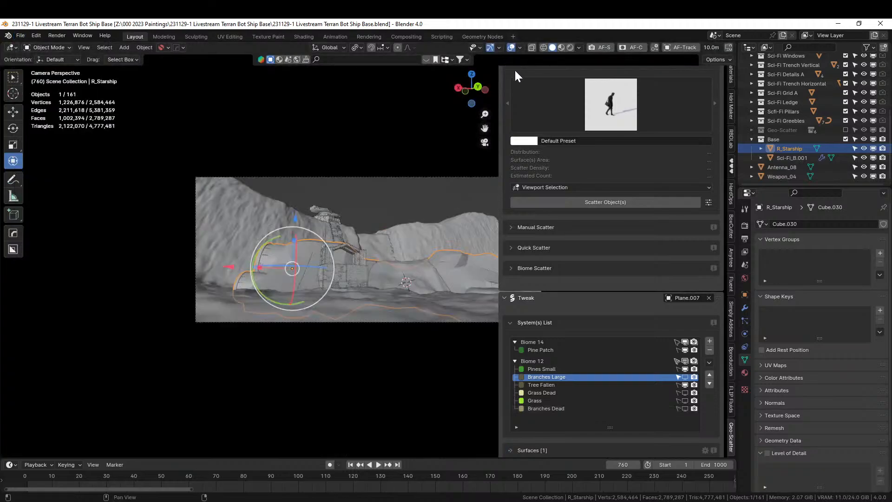
- Save the file, then include the Geo-Scatter collection in the view layer again while viewing through the camera
middle_click_drag(405, 193, 409, 219)
scroll(401, 219, "down", 2)
scroll(401, 220, "down", 1)
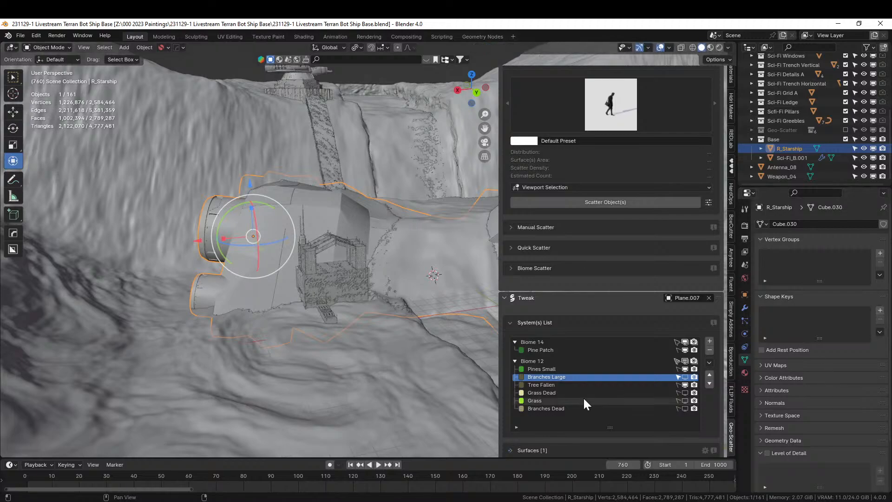
key("ctrl+s")
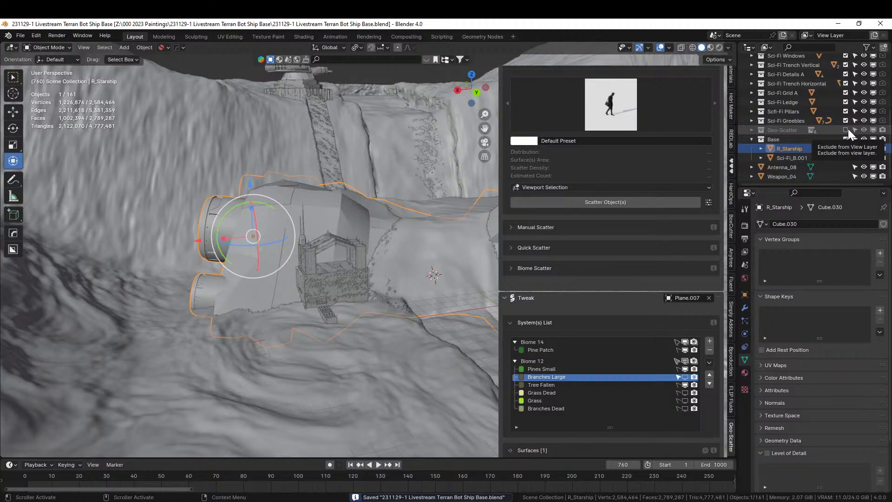
key("KP_0")
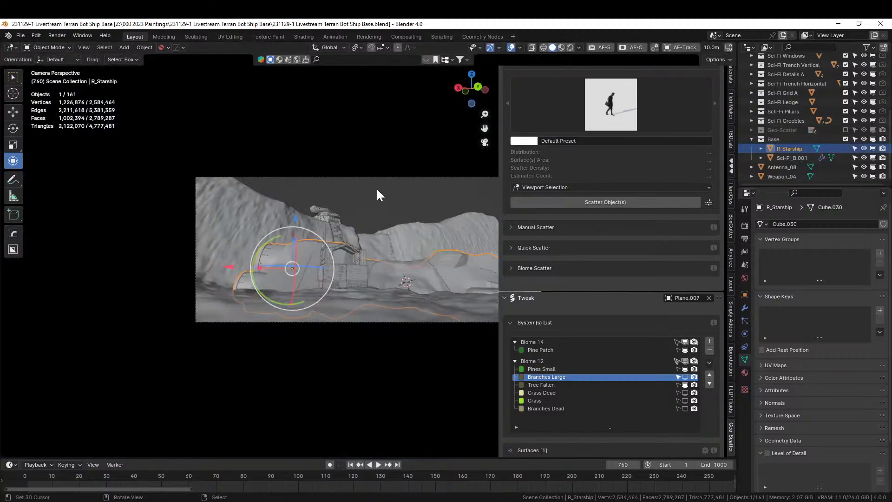
left_click(845, 129)
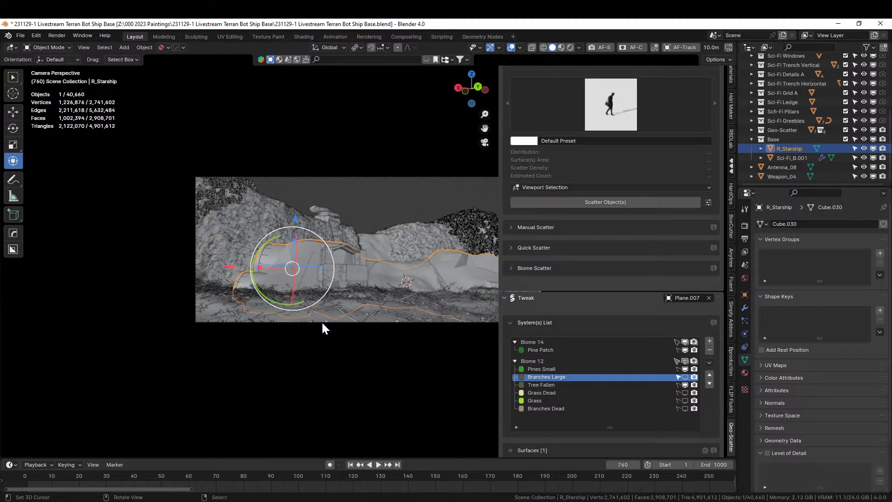
- Place the 3D cursor on the foreground ground in front of the ship base in the camera view
left_click(264, 308)
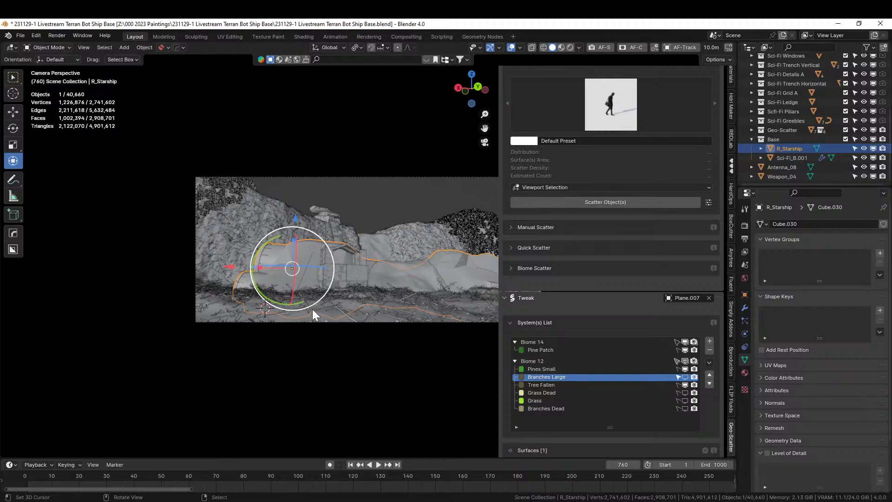
key("shift+a")
mouse_move(312, 309)
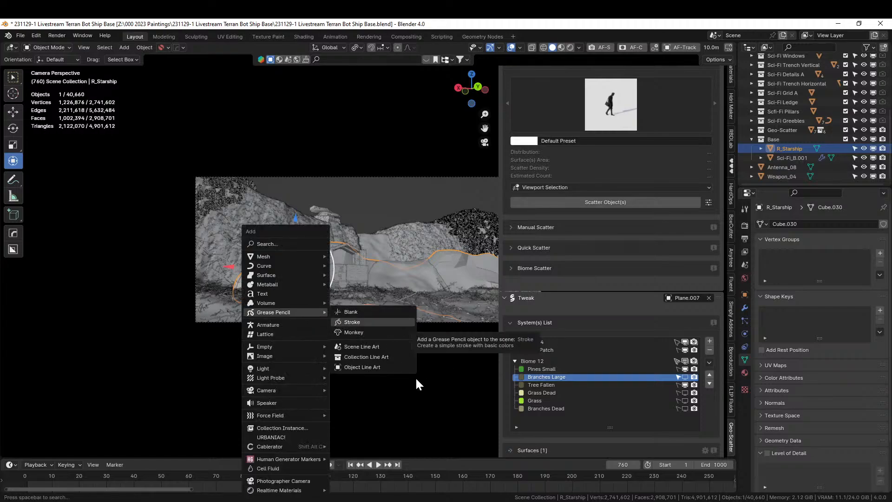
- Append the object PartD_BlackMetal_Mesh.014 from the Land Clearing Mech blend file in the "231123-3 Land Clearing Mech" folder
key("F4")
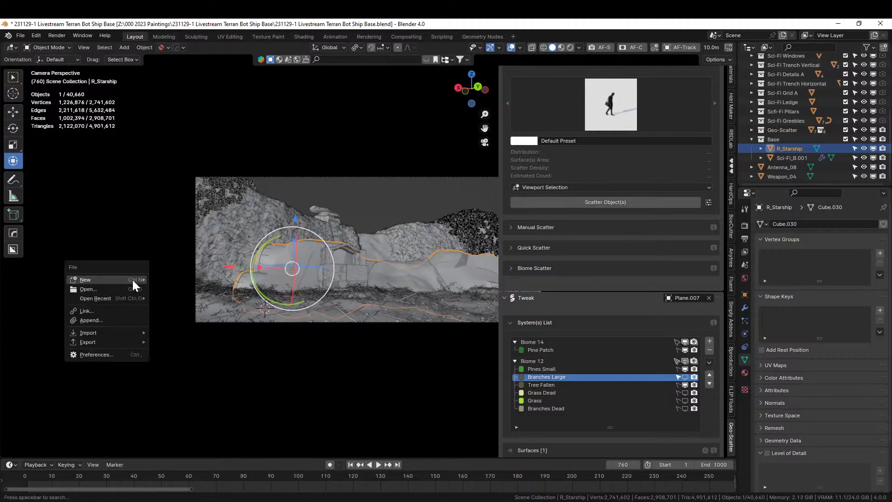
left_click(109, 320)
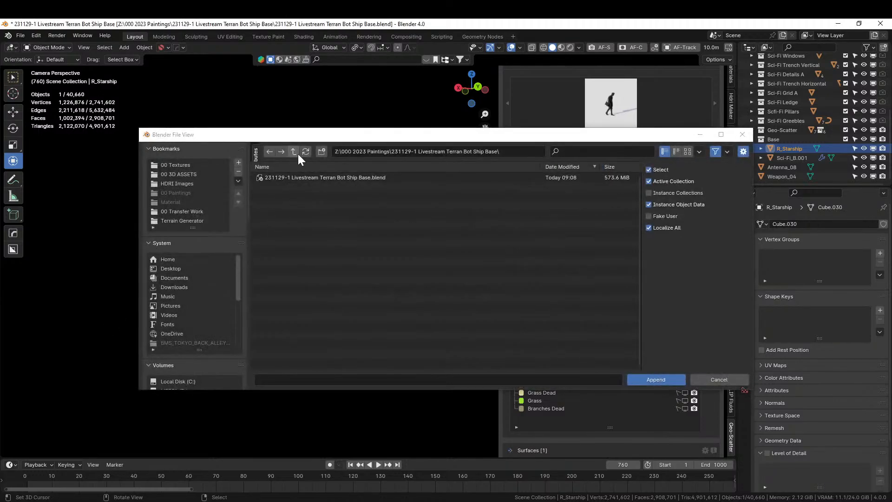
left_click(293, 152)
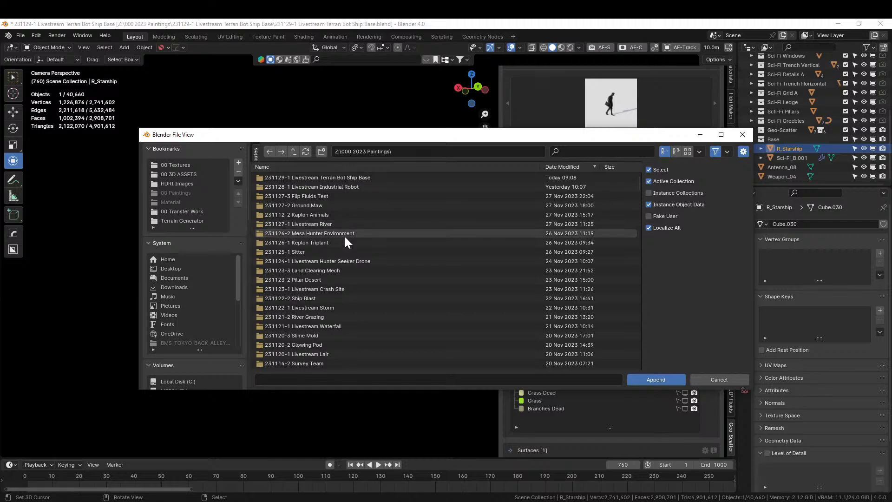
left_click(332, 269)
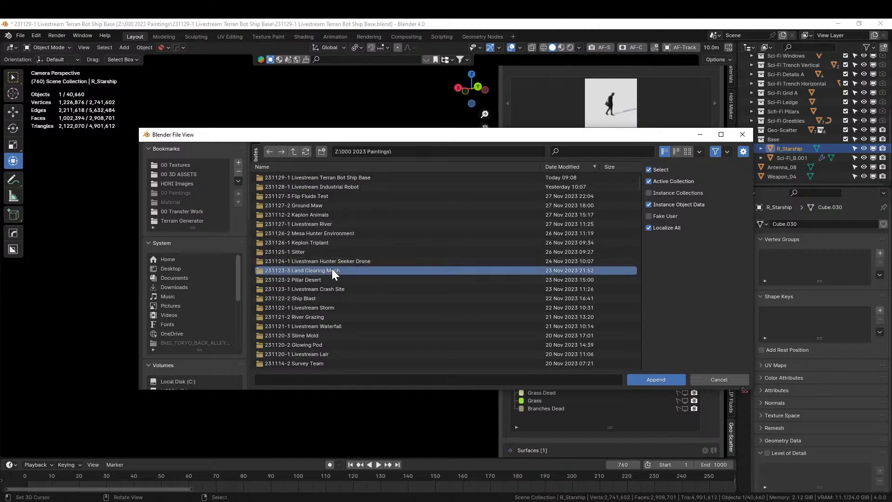
double_click(332, 269)
double_click(325, 177)
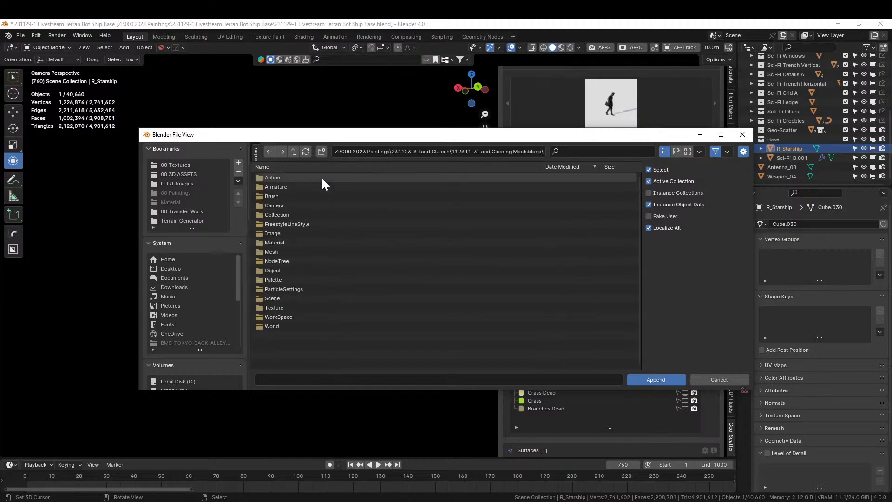
double_click(277, 268)
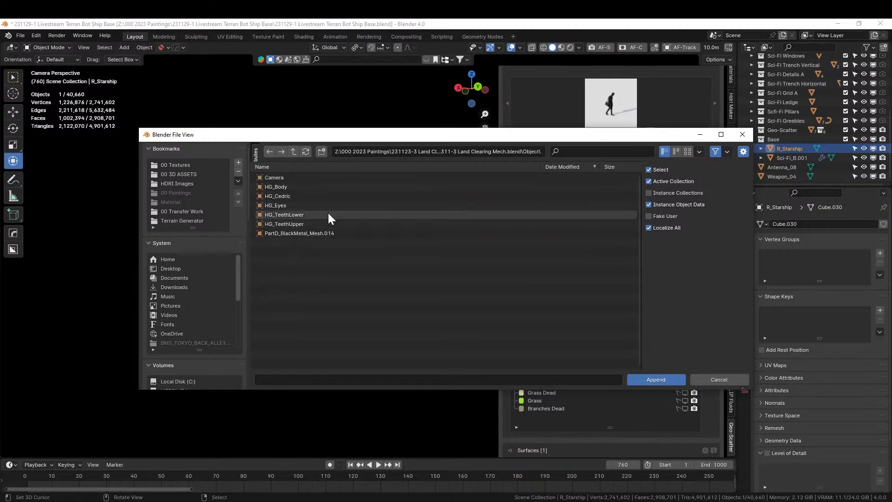
left_click(304, 234)
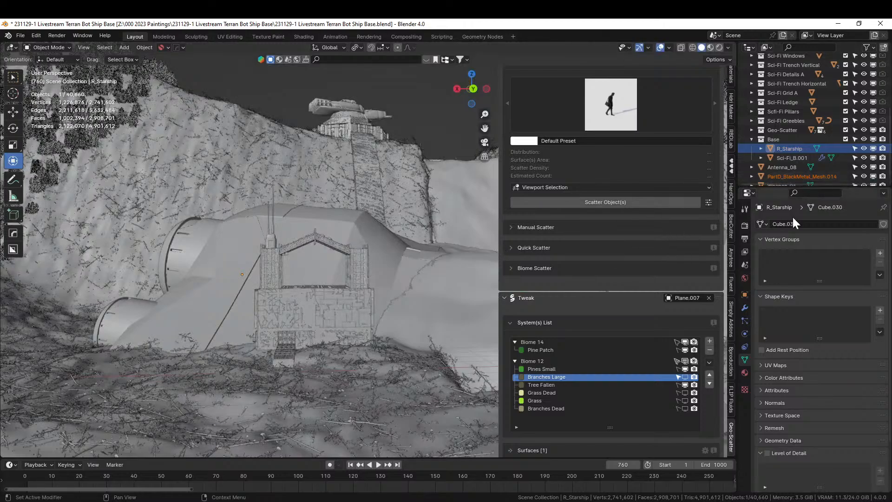
- Exclude the Geo-Scatter collection from the view layer and set PartD_BlackMetal_Mesh.014's origin to the 3D cursor
left_click(800, 177)
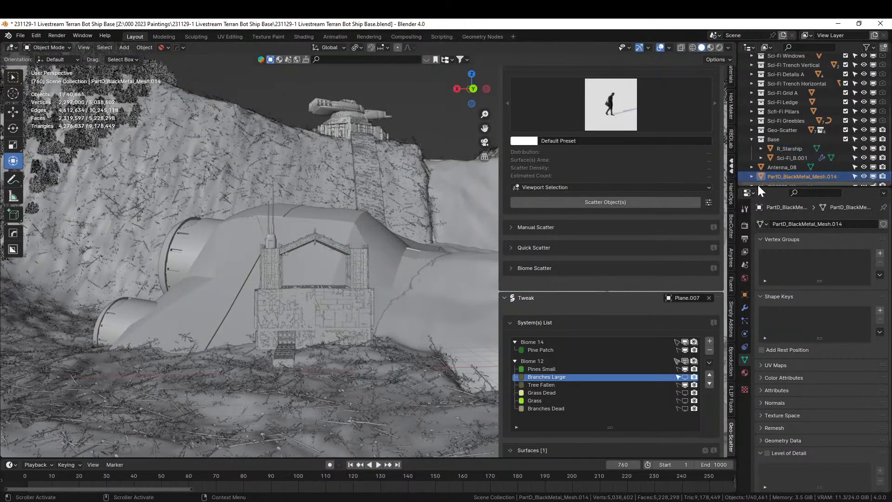
left_click(845, 130)
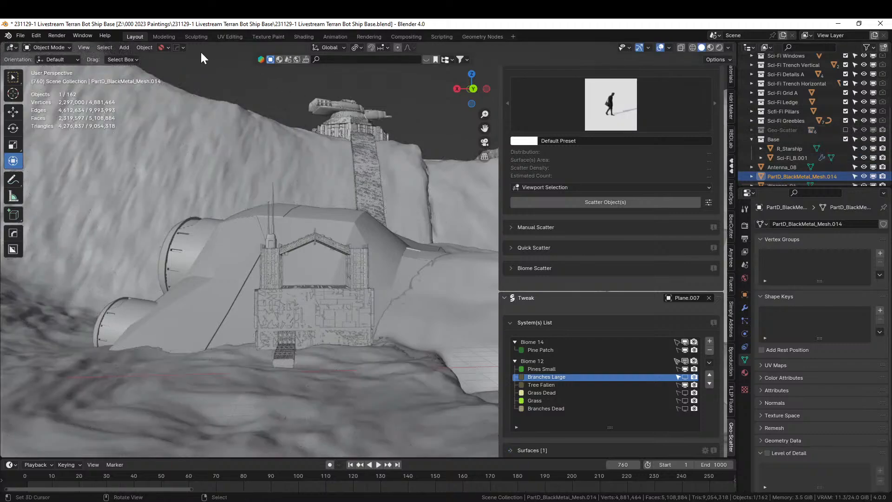
left_click(149, 47)
mouse_move(160, 68)
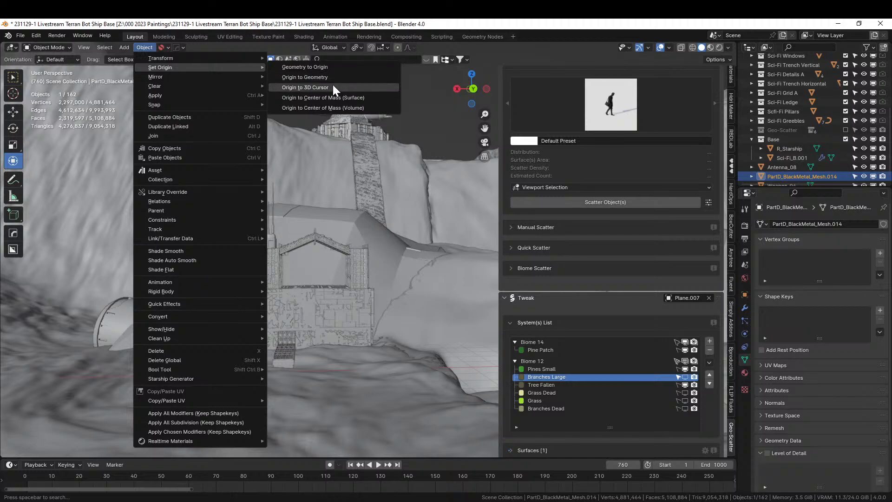
left_click(332, 86)
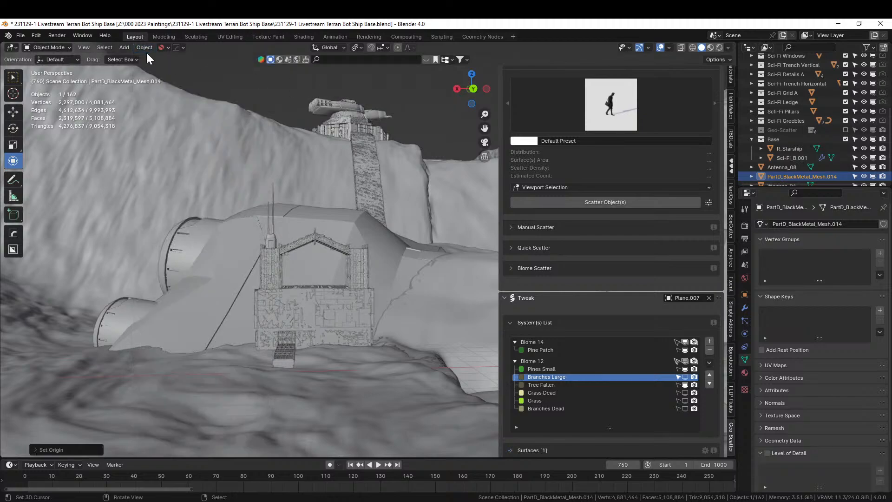
- Move the geometry of PartD_BlackMetal_Mesh.014 to its origin and frame the mech in the viewport
left_click(145, 48)
mouse_move(182, 68)
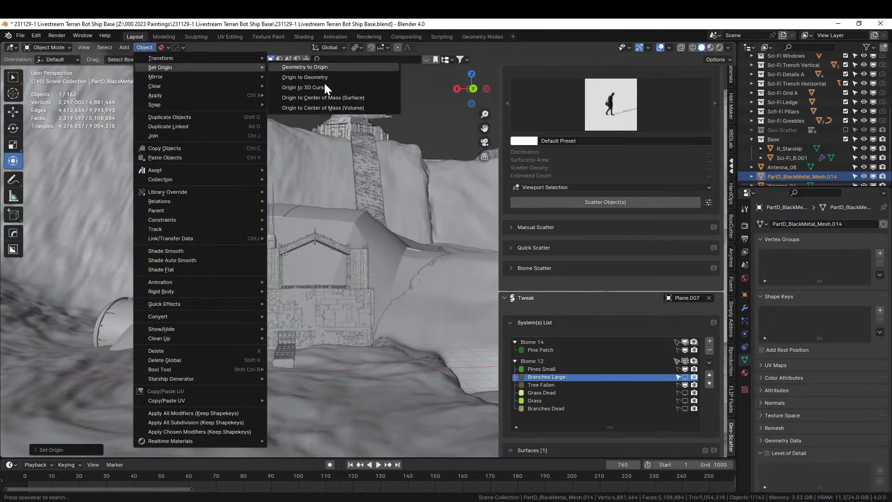
key("KP_1")
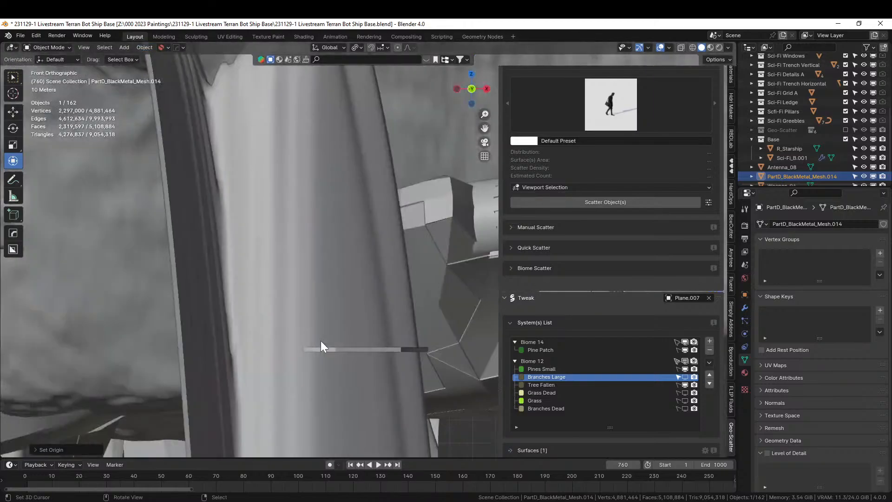
key("KP_0")
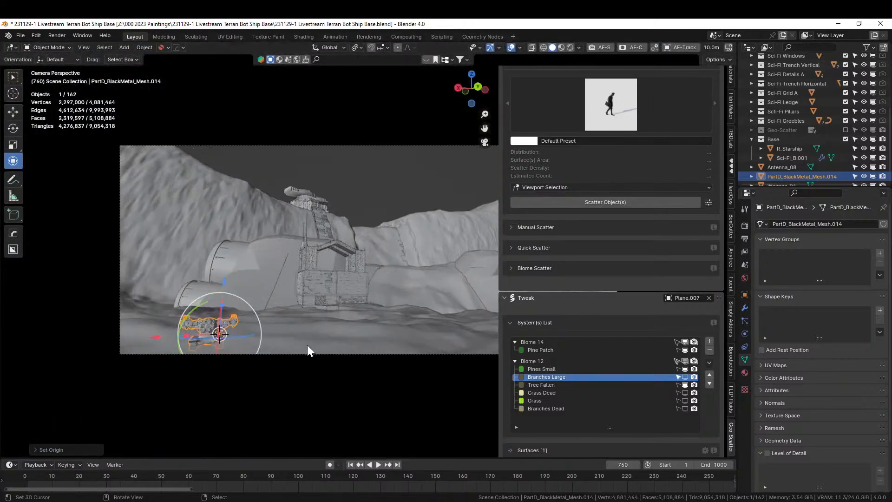
key("KP_Decimal")
- Raise the mech out of the terrain and shift it about 5 m along negative Y
middle_click_drag(362, 369, 414, 386)
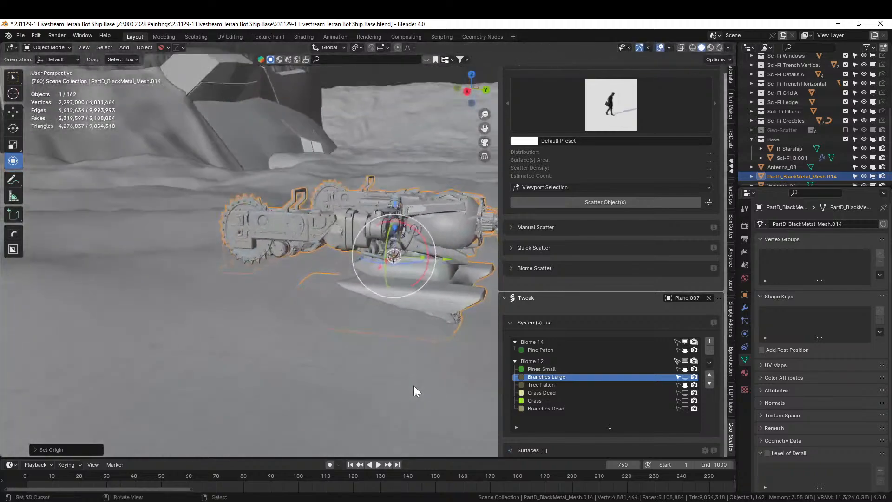
key("g")
key("z")
left_click(458, 297)
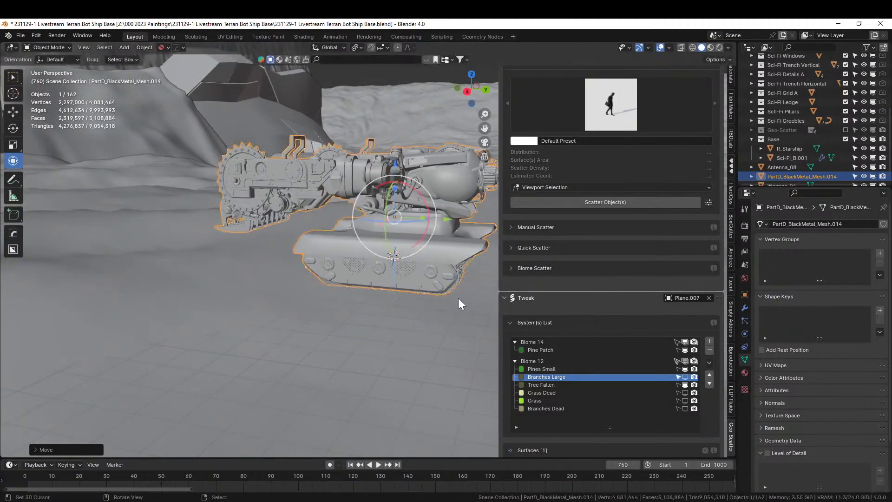
key("g")
key("y")
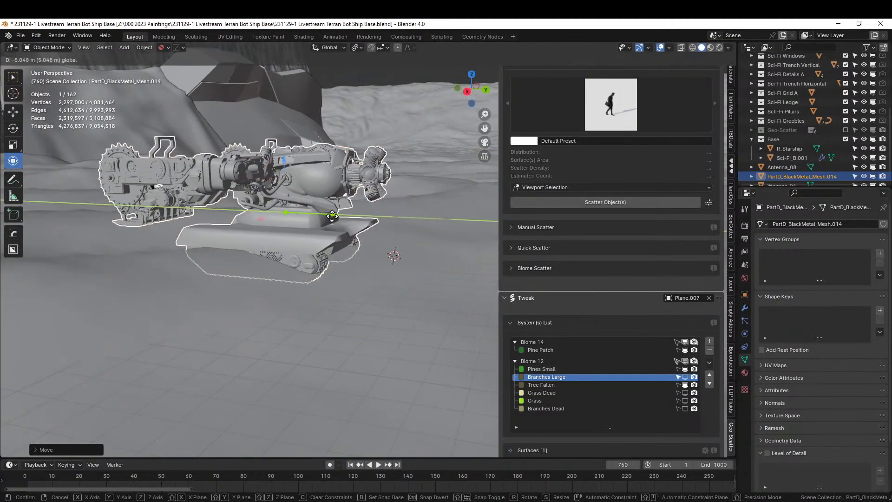
left_click(323, 217)
middle_click_drag(322, 216, 258, 251)
left_click_drag(395, 179, 365, 180)
middle_click_drag(364, 179, 427, 168)
key("h")
key("x")
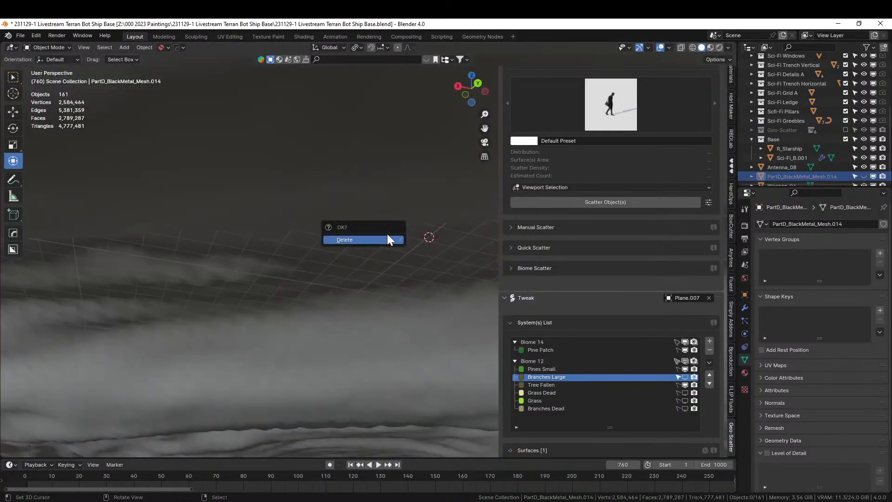
key("Escape")
key("alt+h")
- Raise the mech about 0.7 m along Z to fit its tracks to the ground, judging from beneath the terrain
mouse_move(388, 247)
middle_mouse_down()
mouse_move(387, 261)
mouse_move(389, 238)
middle_mouse_up()
key("g")
key("z")
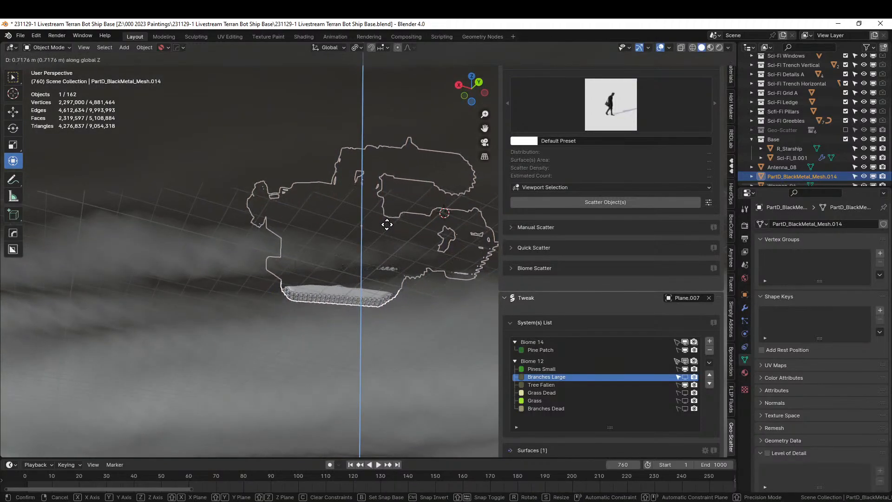
left_click(388, 228)
middle_click_drag(373, 281, 210, 283)
middle_click_drag(421, 322, 297, 318)
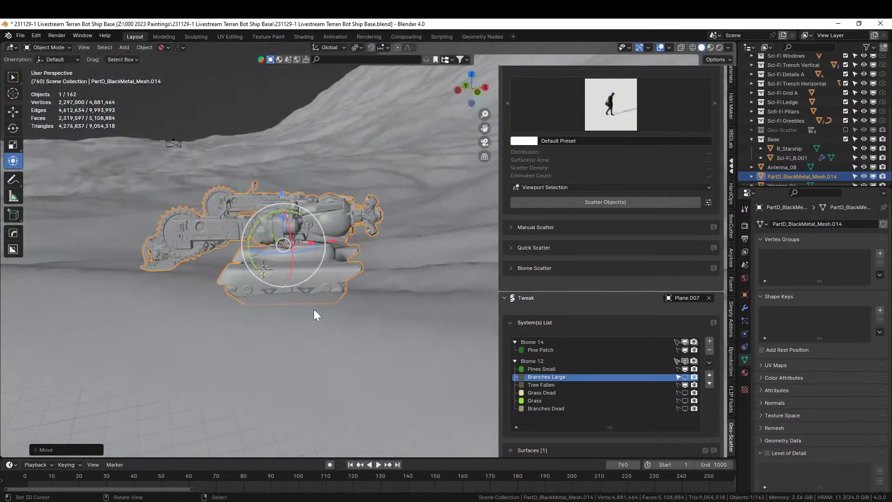
- Lower the Plane.007 terrain face under the mech about 0.3 m along Z, using smooth proportional editing with a 17.45 m radius
left_click(314, 308)
key("Tab")
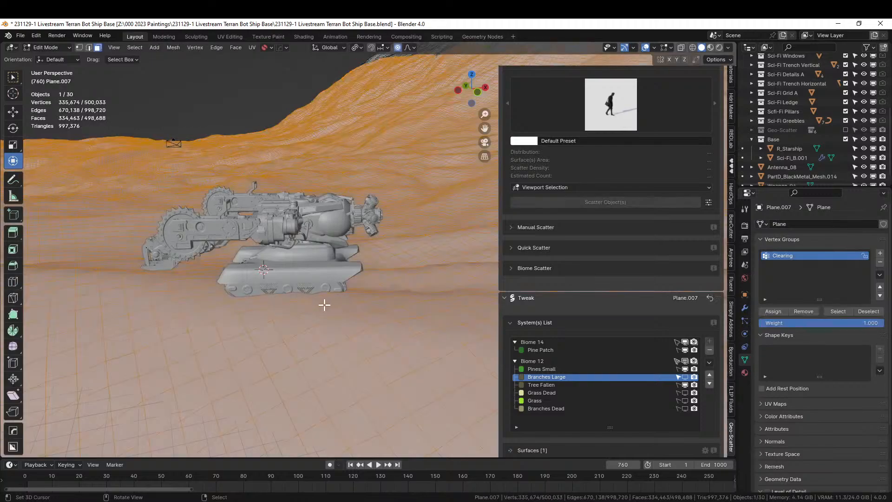
left_click(292, 295)
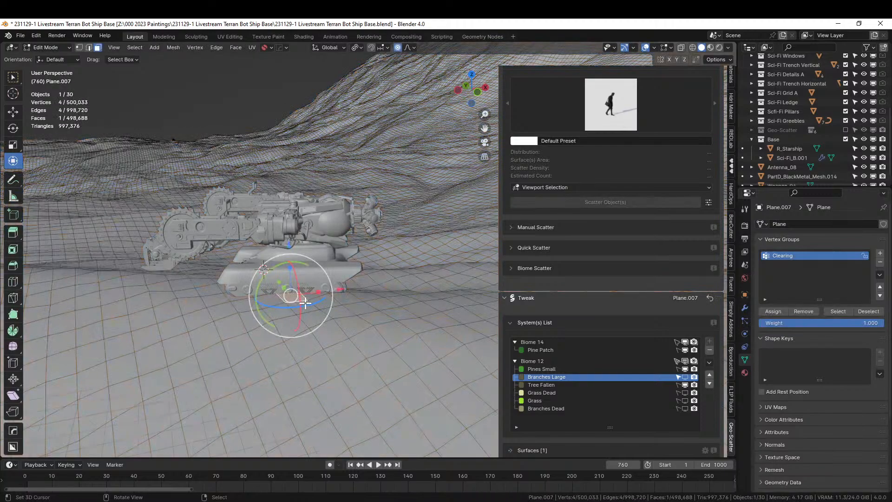
key("g")
key("z")
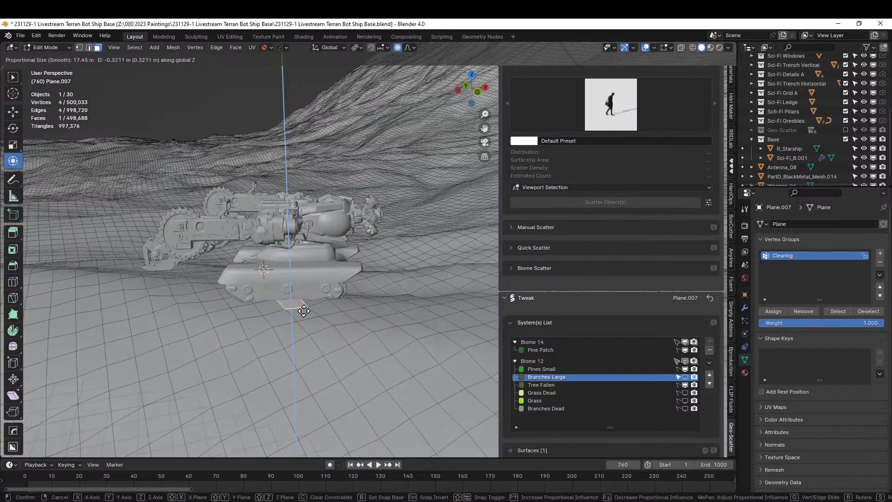
left_click(303, 308)
- Raise a terrain face beneath the mech about 0.5 m, using smooth proportional editing with a 2.85 m radius
key("KP_Decimal")
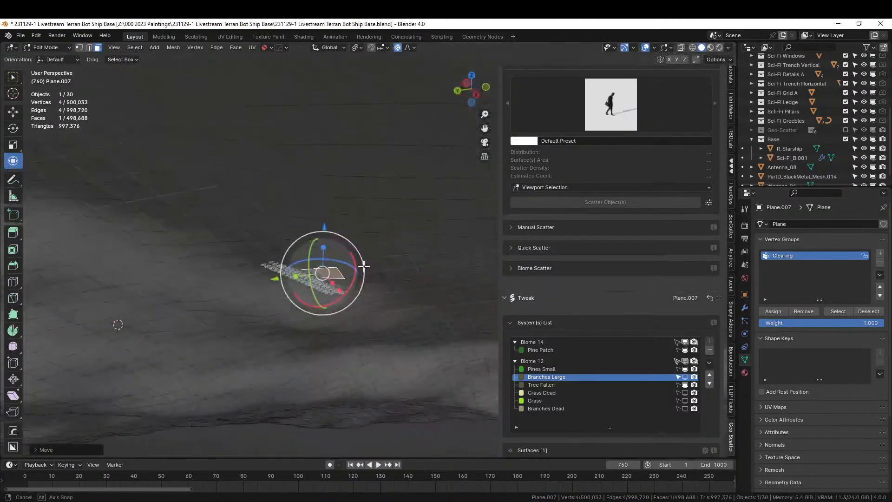
middle_click_drag(364, 265, 432, 281)
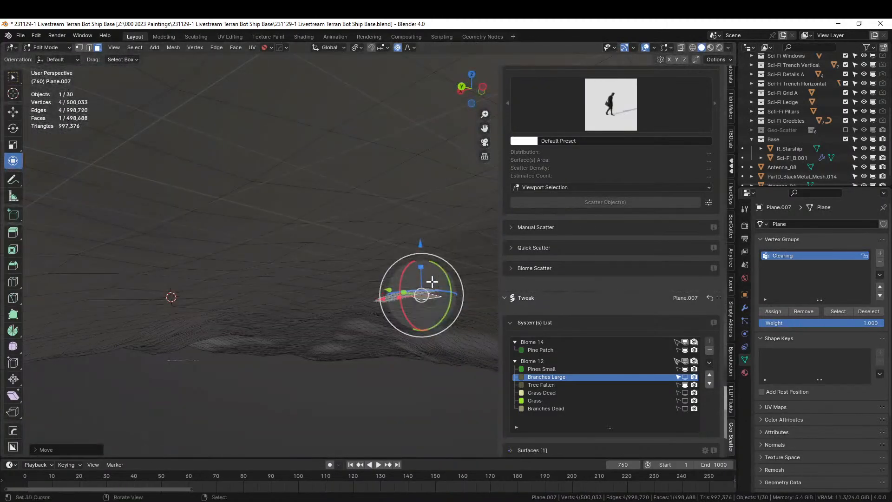
left_click(325, 299)
right_click(317, 296)
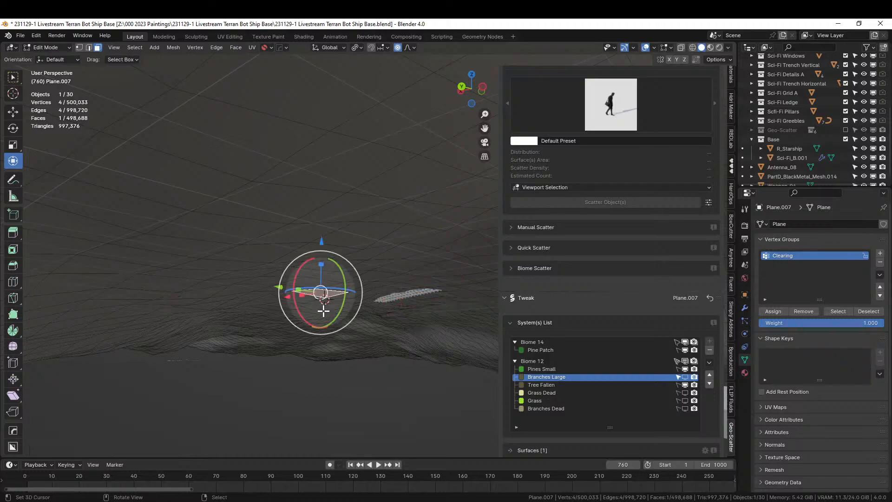
key("g")
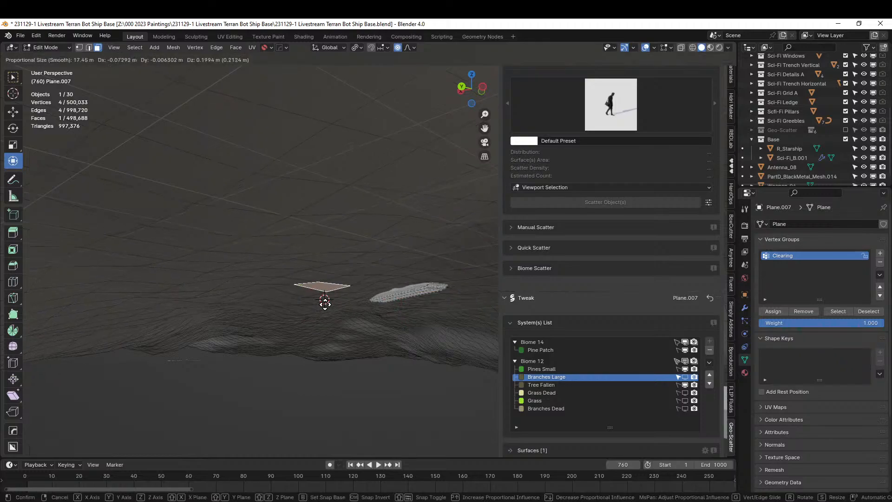
scroll(325, 303, "up", 17)
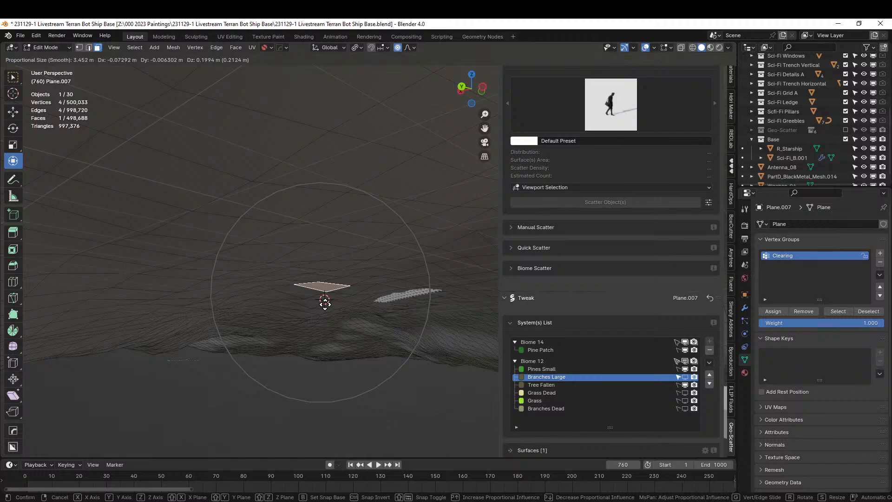
scroll(325, 303, "up", 2)
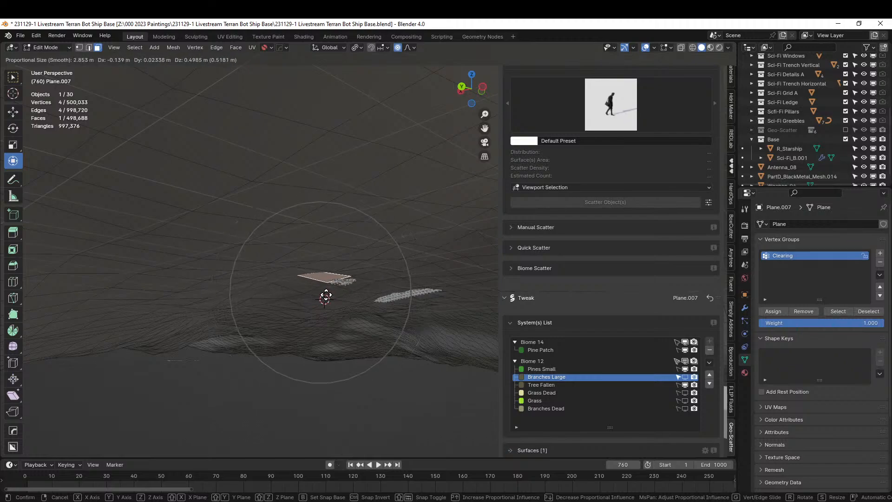
left_click(326, 296)
middle_click_drag(325, 296, 355, 282)
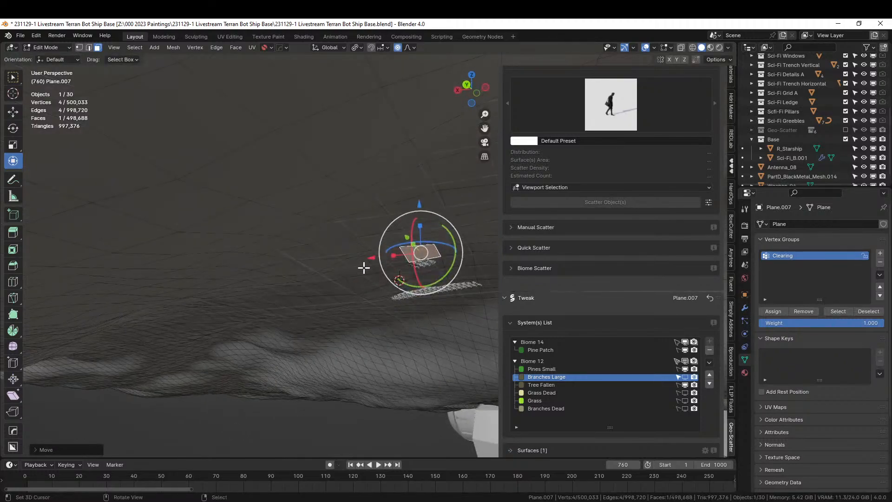
- Raise another terrain face under the mech's tracks along Z, keeping the 2.85 m proportional radius
key("ctrl+z")
key("g")
key("z")
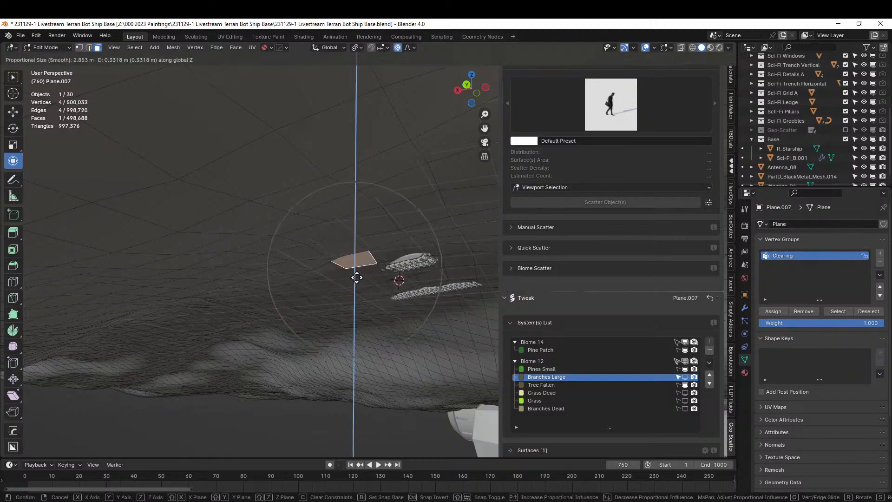
left_click(354, 264)
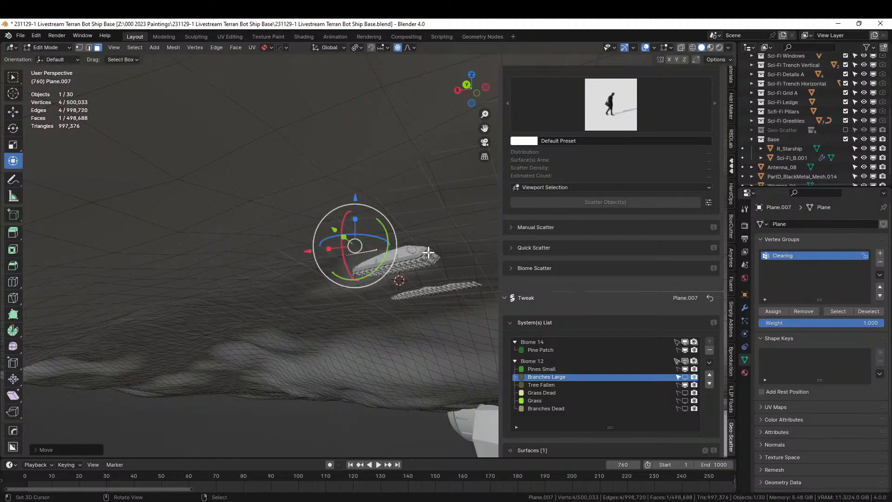
- In vertex mode, lower the terrain under the mech's tracks by about 0.5 m and 0.25 m, with a 4.6 m proportional radius
key("1")
left_click(420, 242)
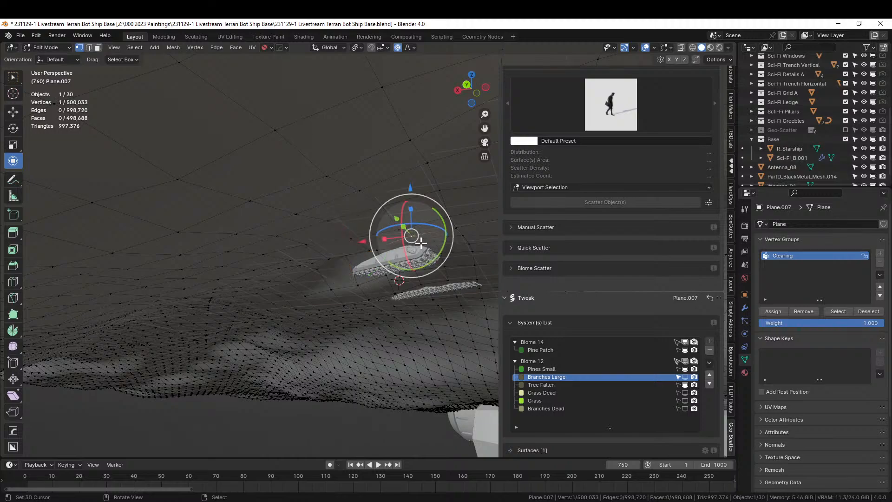
key("g")
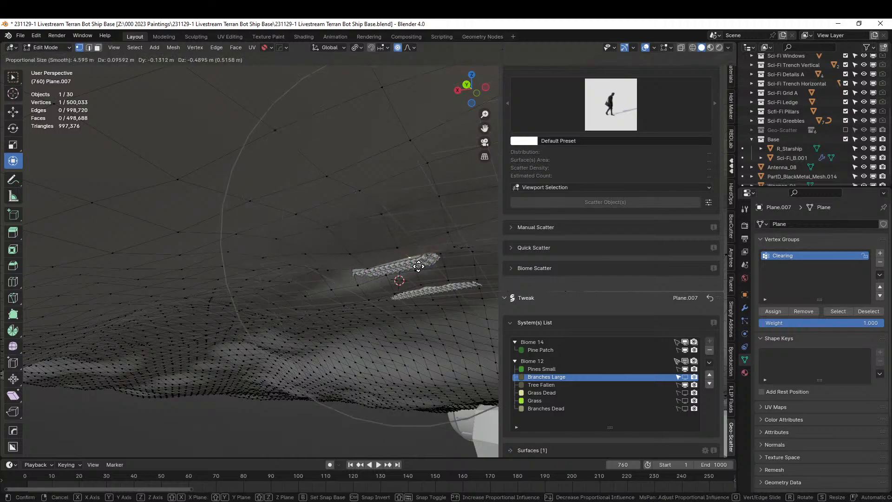
left_click(429, 265)
middle_click_drag(411, 267, 307, 276)
key("g")
key("z")
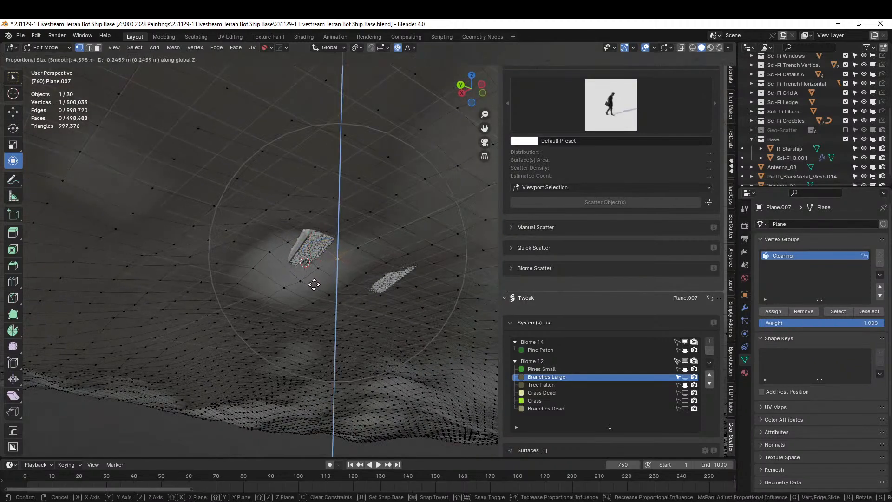
left_click(314, 289)
- Raise the terrain vertex at the end of the mech's track about 0.56 m along Z, using a larger proportional radius
middle_click_drag(314, 289, 398, 343)
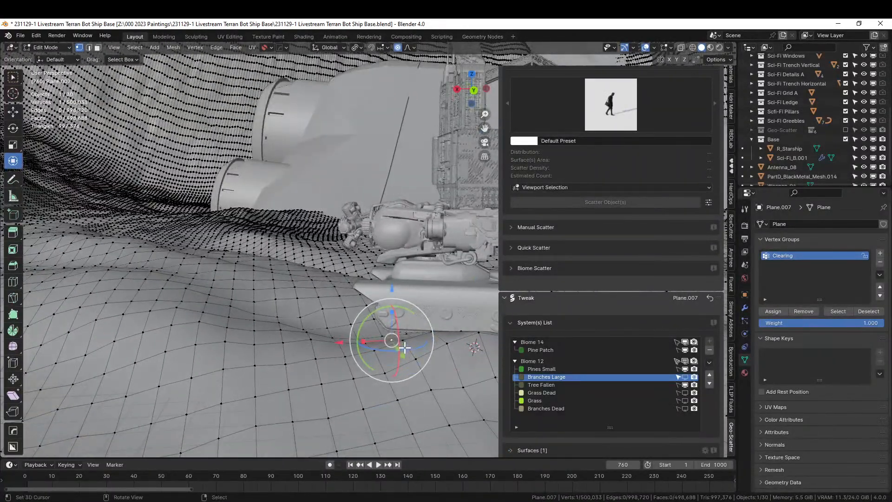
key("g")
key("z")
scroll(403, 342, "down", 4)
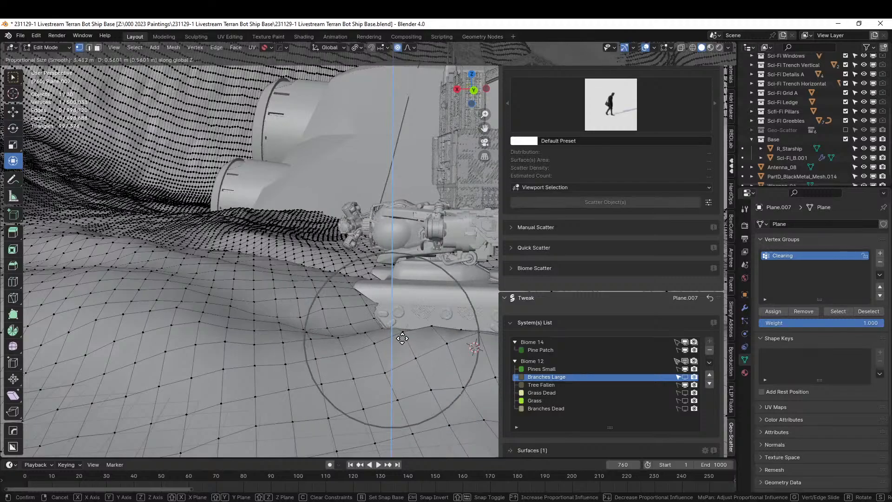
scroll(402, 338, "down", 3)
left_click(402, 337)
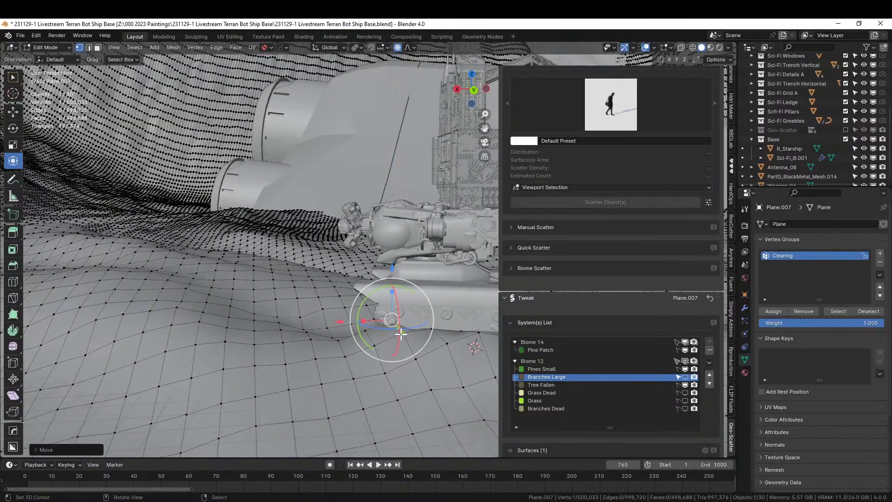
middle_click_drag(403, 337, 371, 325)
- Leave terrain editing, return to the camera view and save the file
key("Tab")
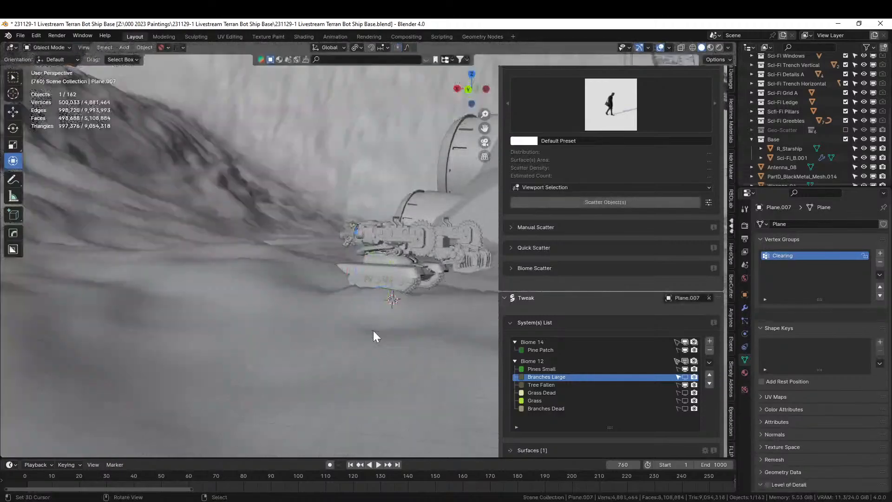
key("KP_0")
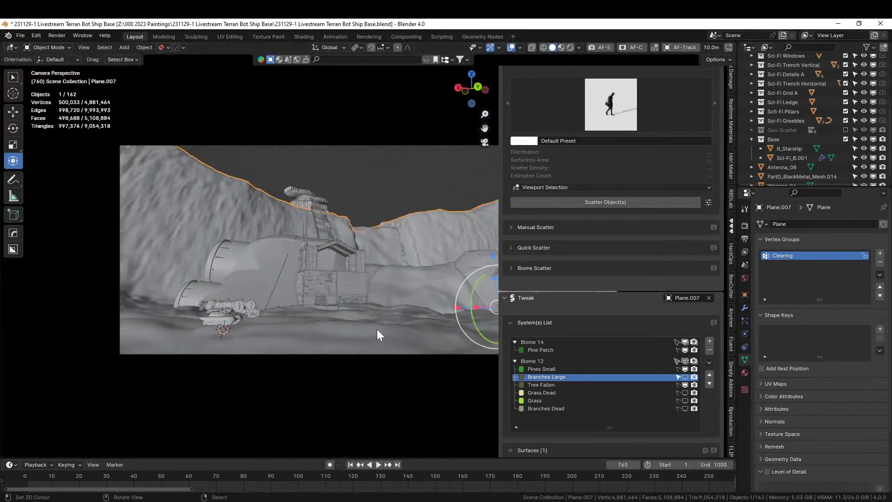
key("ctrl+s")
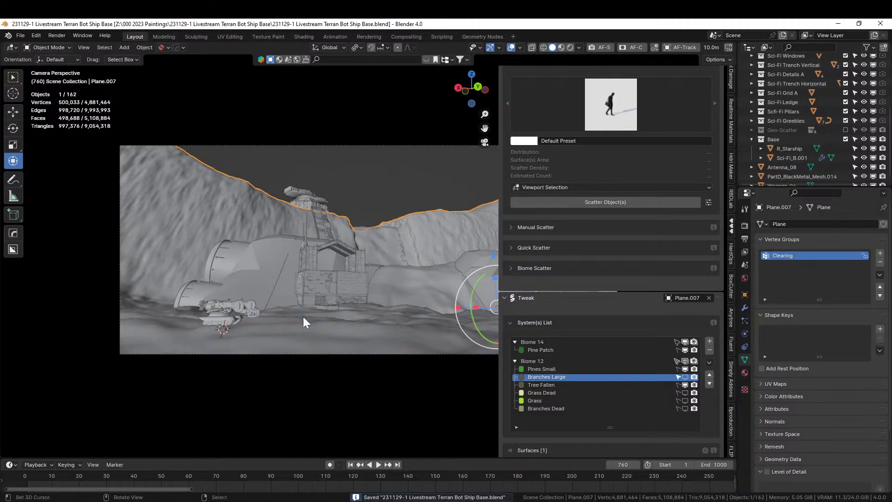
- Make a linked duplicate of the foreground mech and place it beside the base's entrance building, working from the top view
middle_click_drag(305, 305, 267, 240)
scroll(267, 240, "down", 3)
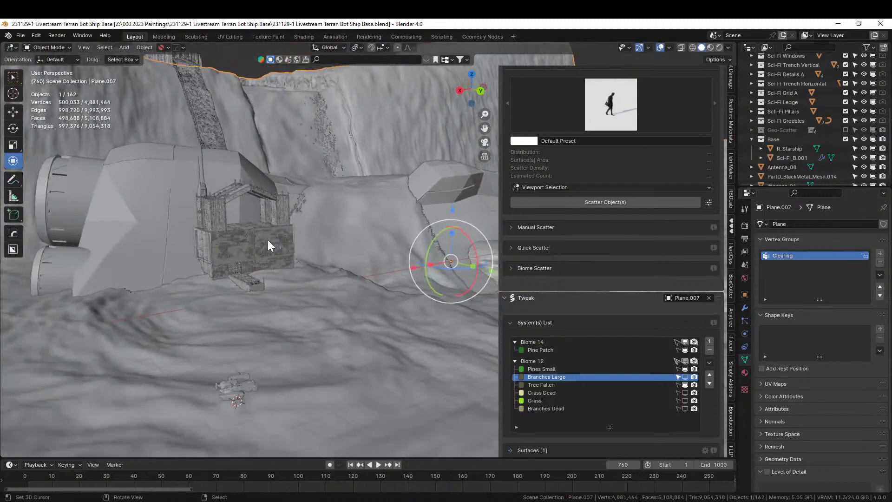
key("KP_0")
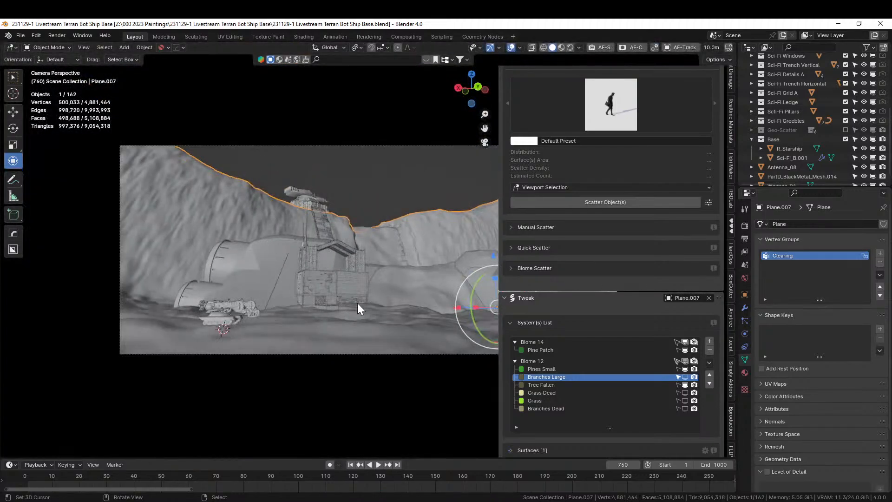
middle_click_drag(366, 316, 378, 348)
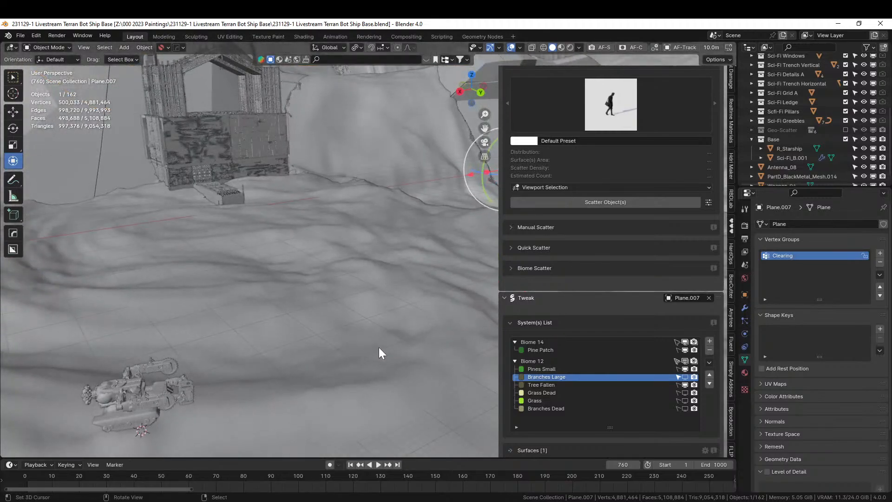
key("KP_7")
scroll(378, 347, "down", 5)
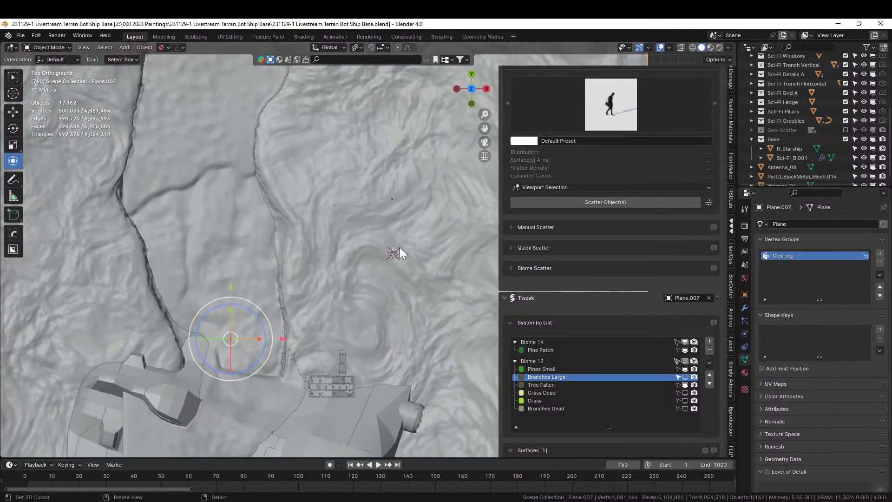
left_click(397, 253)
scroll(394, 260, "up", 3)
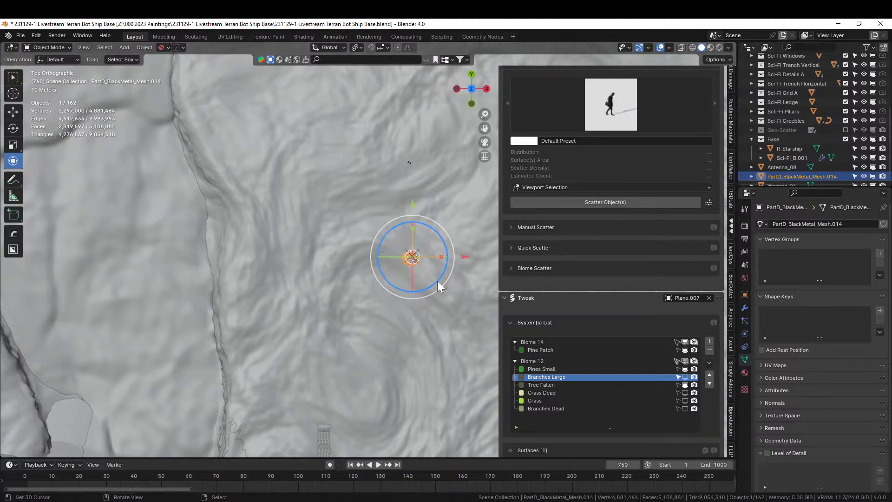
key("shift+d")
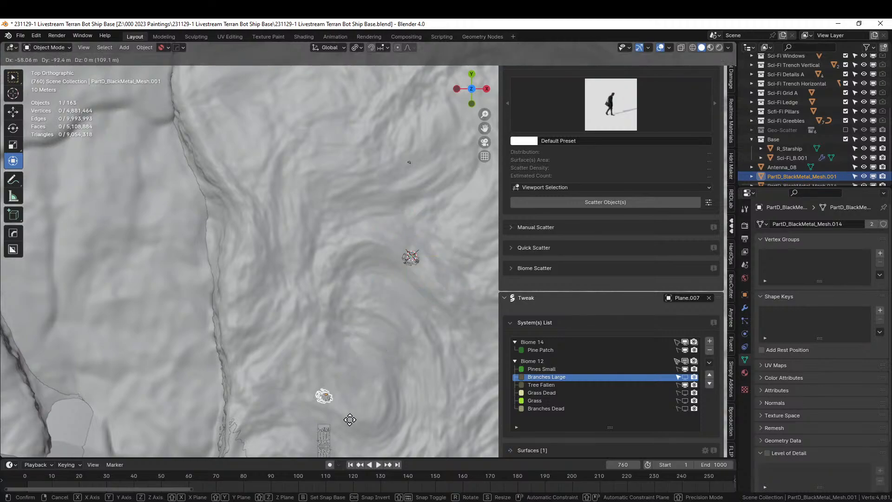
left_click(335, 443)
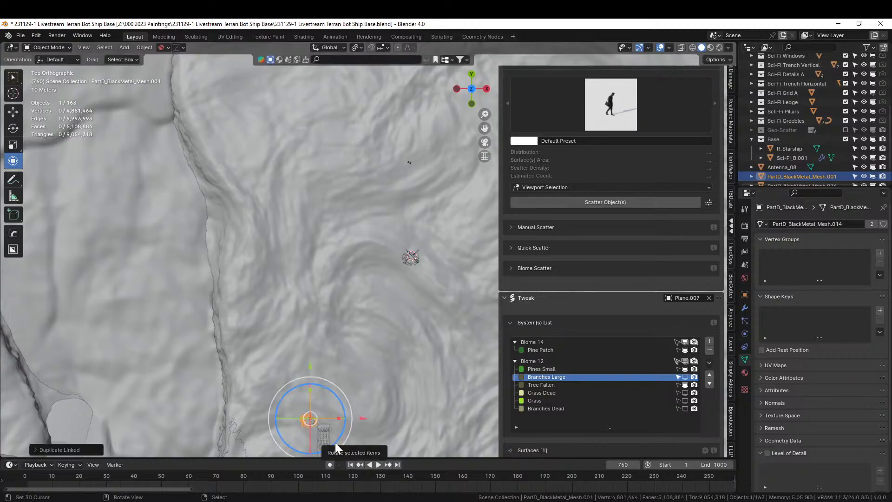
- Lower the duplicate mech about 3 m along Z towards the ground in front of the building
key("KP_Decimal")
middle_click_drag(366, 400, 320, 275)
key("g")
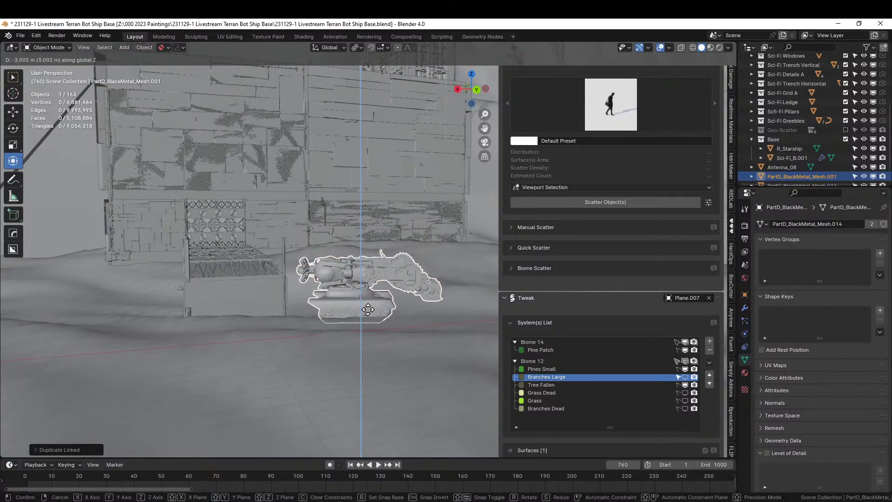
left_click(368, 308)
- Move the duplicate mech along X until it stands clear of the building in the camera view
key("KP_0")
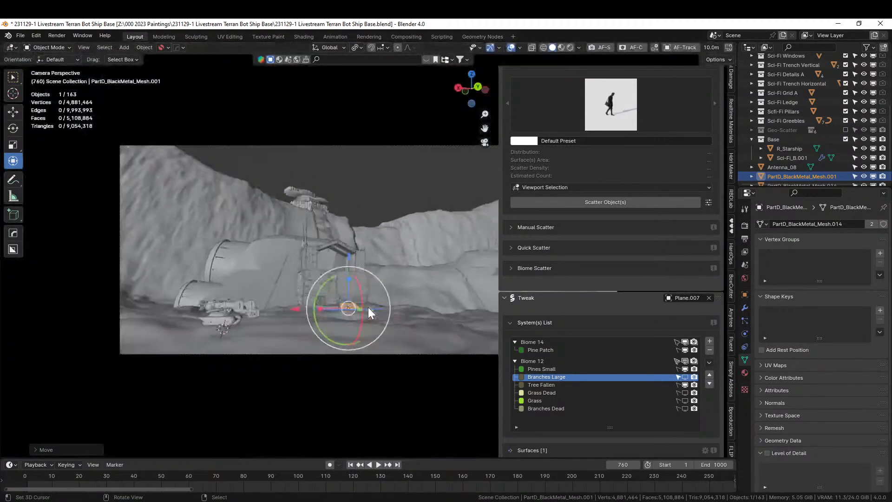
scroll(398, 307, "up", 1)
key("g")
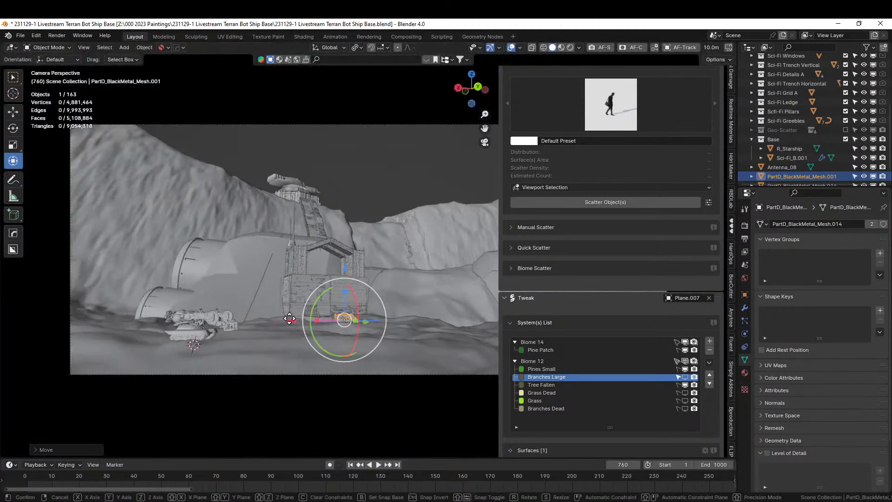
key("x")
left_click_drag(328, 326, 334, 327)
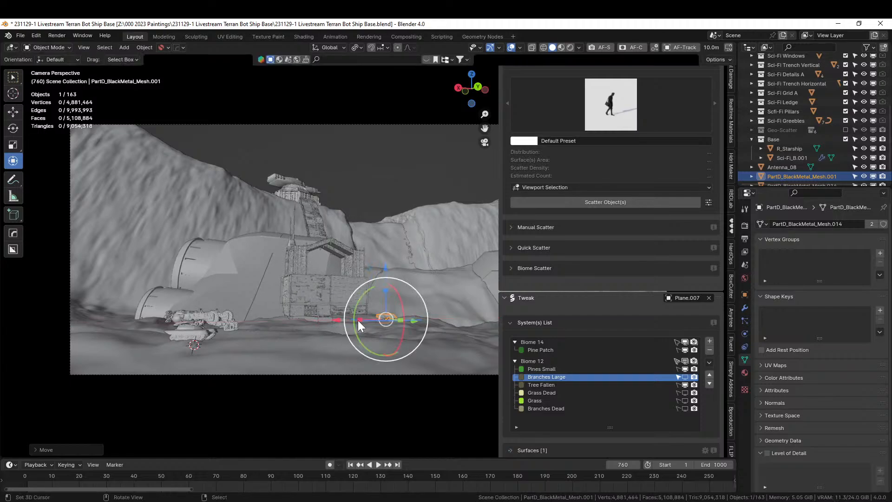
- Nudge the duplicate mech beside the building and raise it along Z onto the terrain surface
key("KP_Decimal")
mouse_move(428, 300)
middle_mouse_down()
mouse_move(437, 325)
mouse_move(419, 302)
mouse_move(491, 333)
mouse_move(420, 295)
middle_mouse_up()
left_click_drag(414, 256, 492, 265)
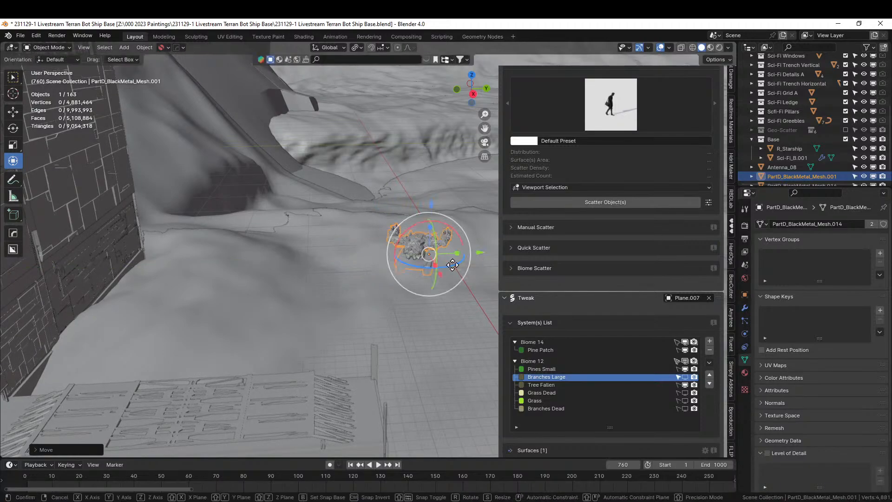
key("g")
key("z")
left_click(449, 257)
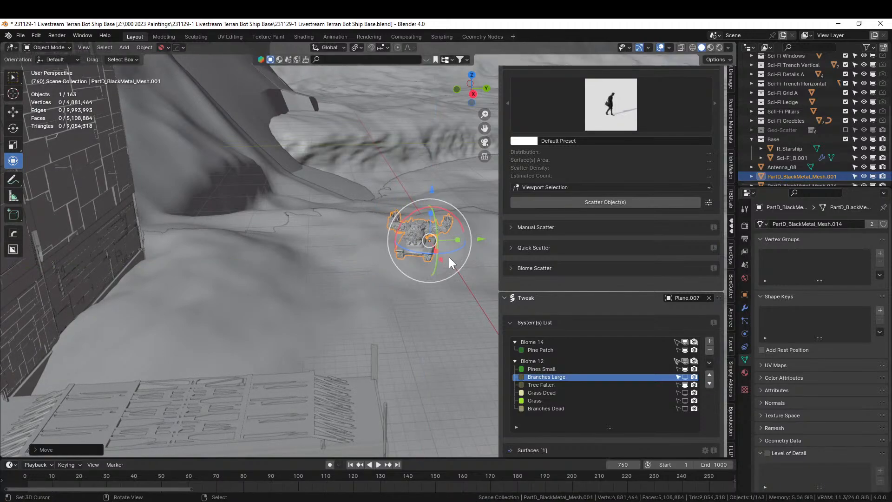
- Rotate the duplicate mech about -116° around the global Z axis
key("r")
key("z")
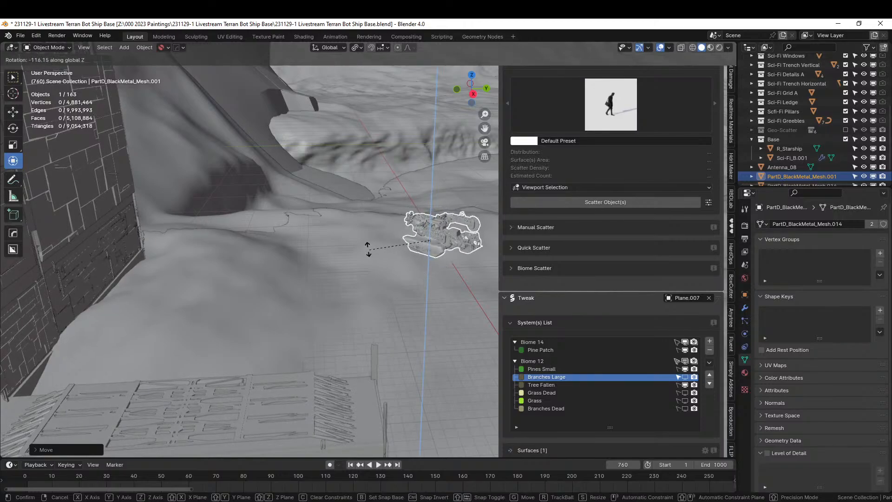
left_click(368, 247)
- Return to the camera view, clear the selection and save the file
key("KP_0")
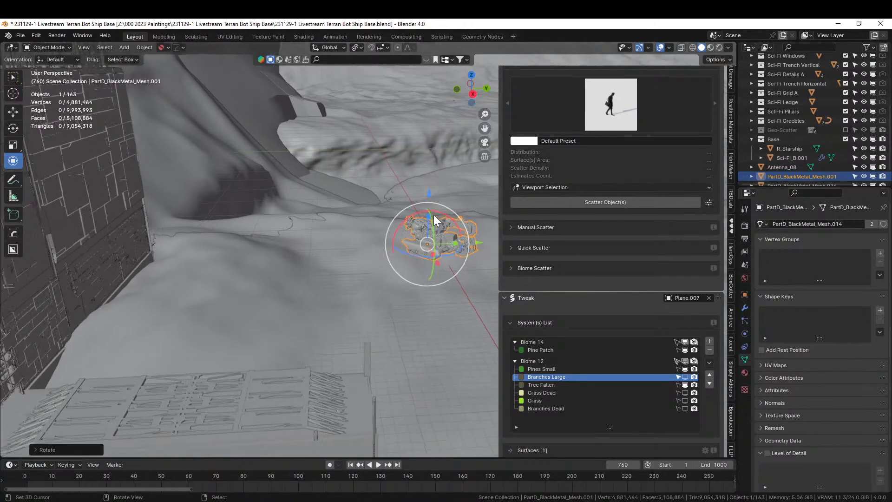
left_click(402, 164)
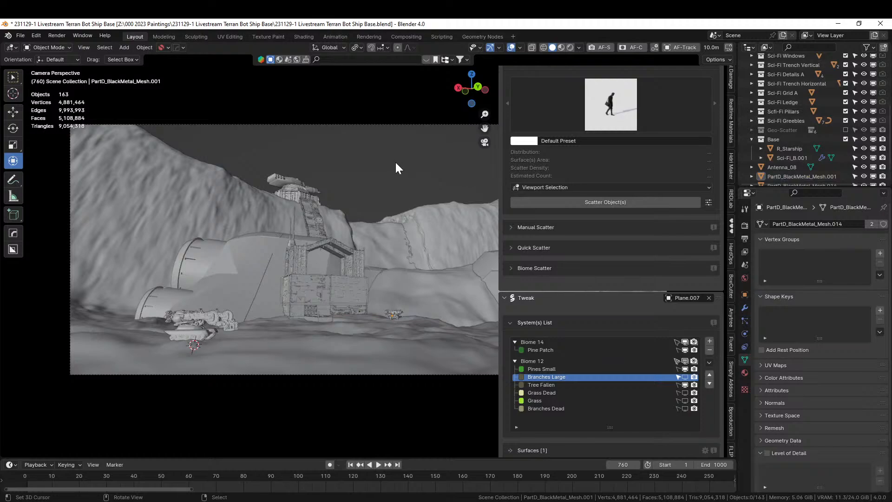
key("ctrl+s")
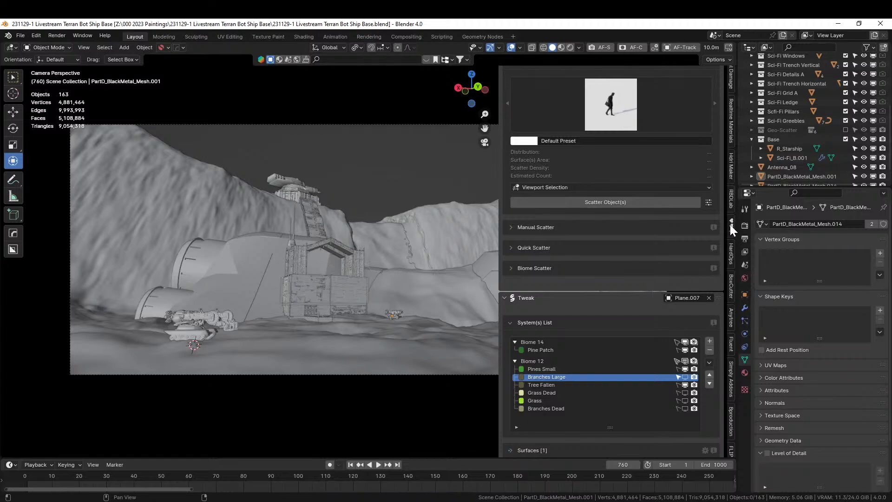
- Set the camera's depth-of-field focus by picking the foreground mech with the Photographer focus picker, and save the file
scroll(732, 232, "up", 8)
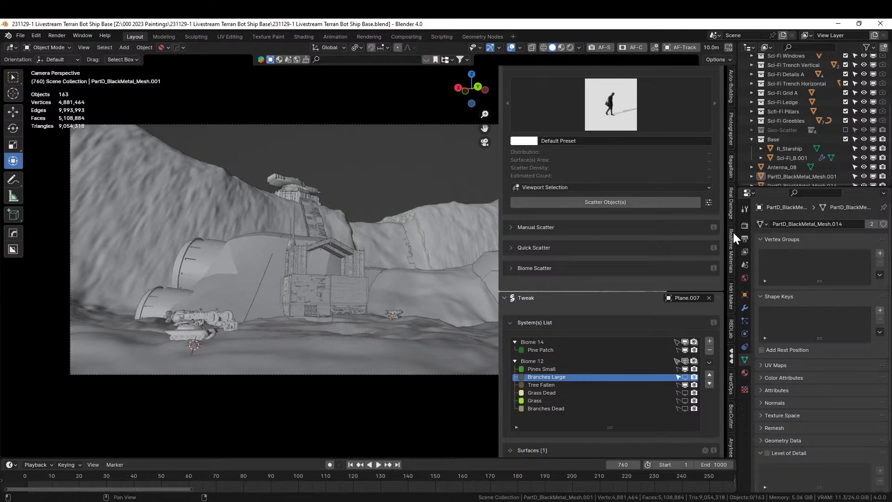
left_click(732, 147)
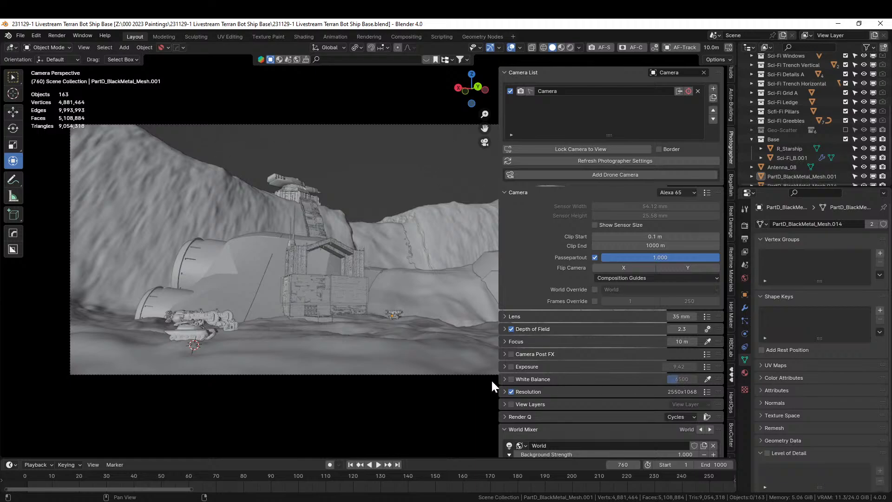
left_click(708, 341)
left_click(213, 317)
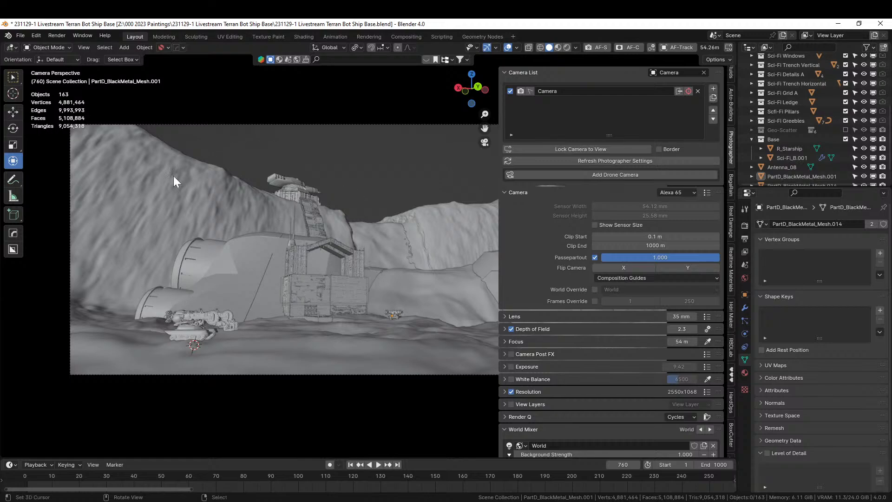
scroll(375, 158, "down", 3)
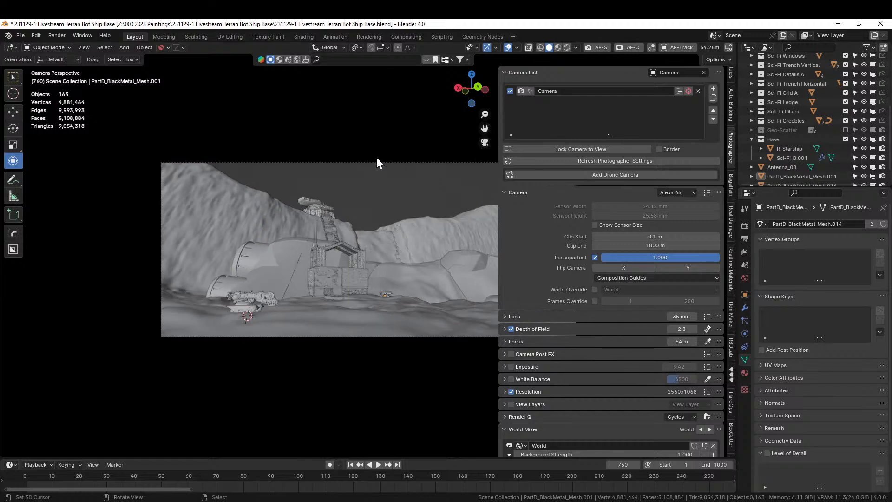
middle_click_drag(375, 158, 274, 194, "shift")
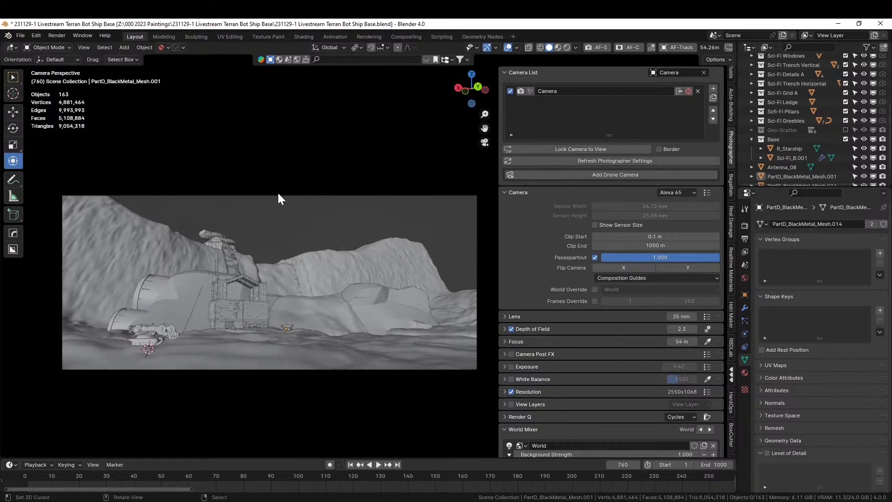
key("ctrl+s")
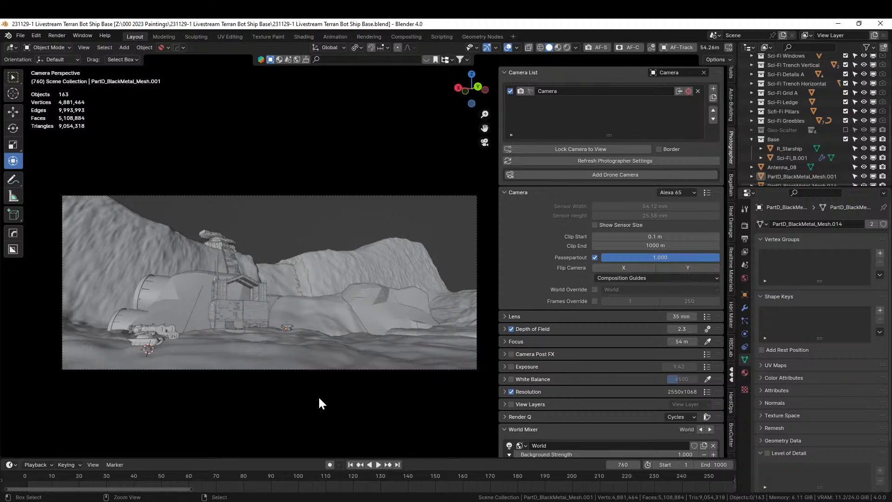
key("ctrl+s")
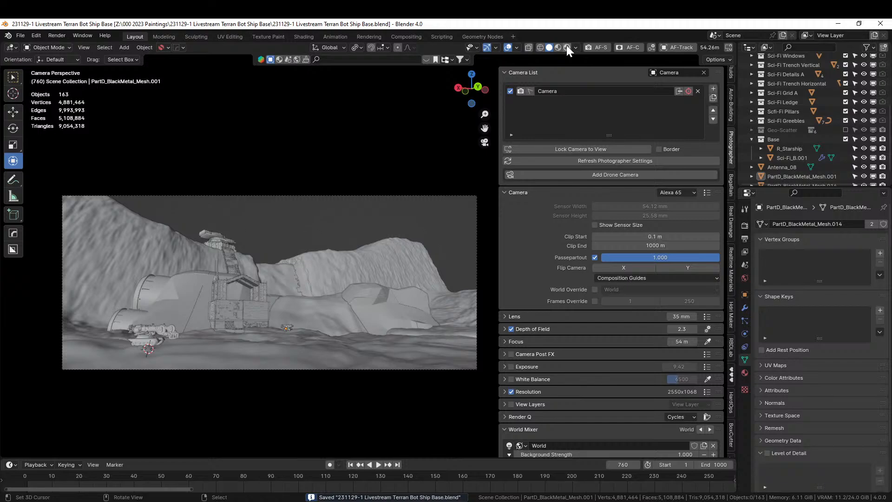
- Switch the viewport to rendered shading and enable the Geo-Scatter collection in the view layer
left_click(566, 47)
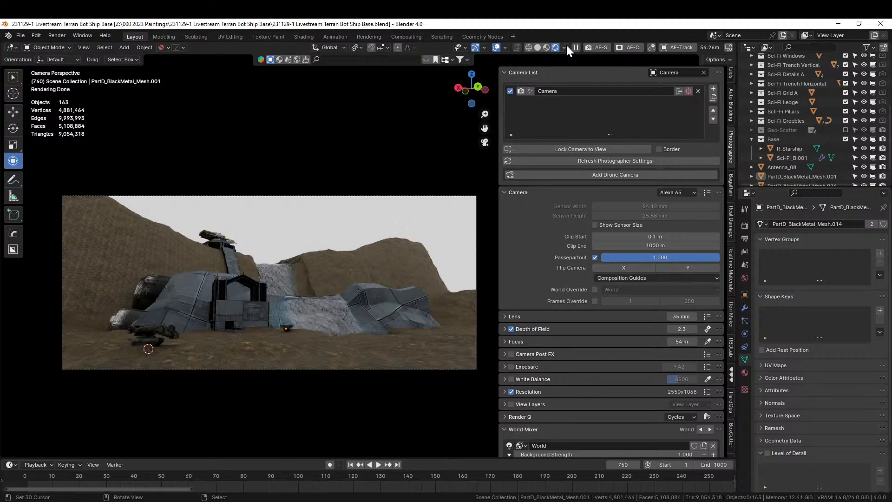
left_click(845, 130)
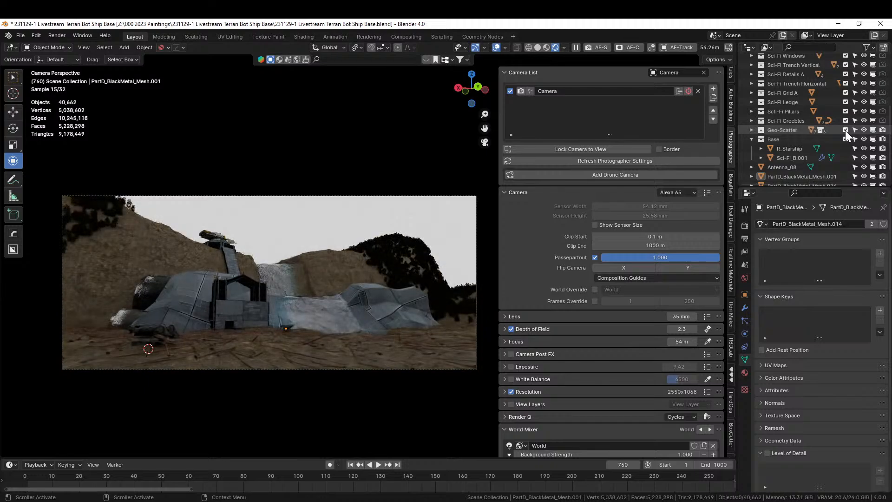